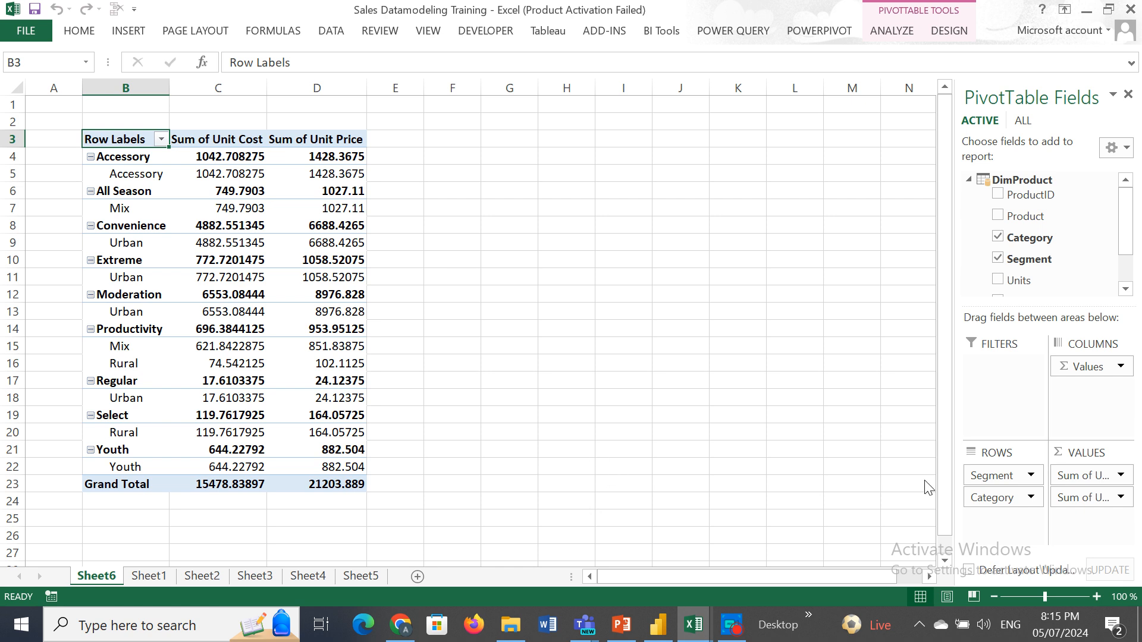
{"action": "left_click", "coordinate": [589, 635]}
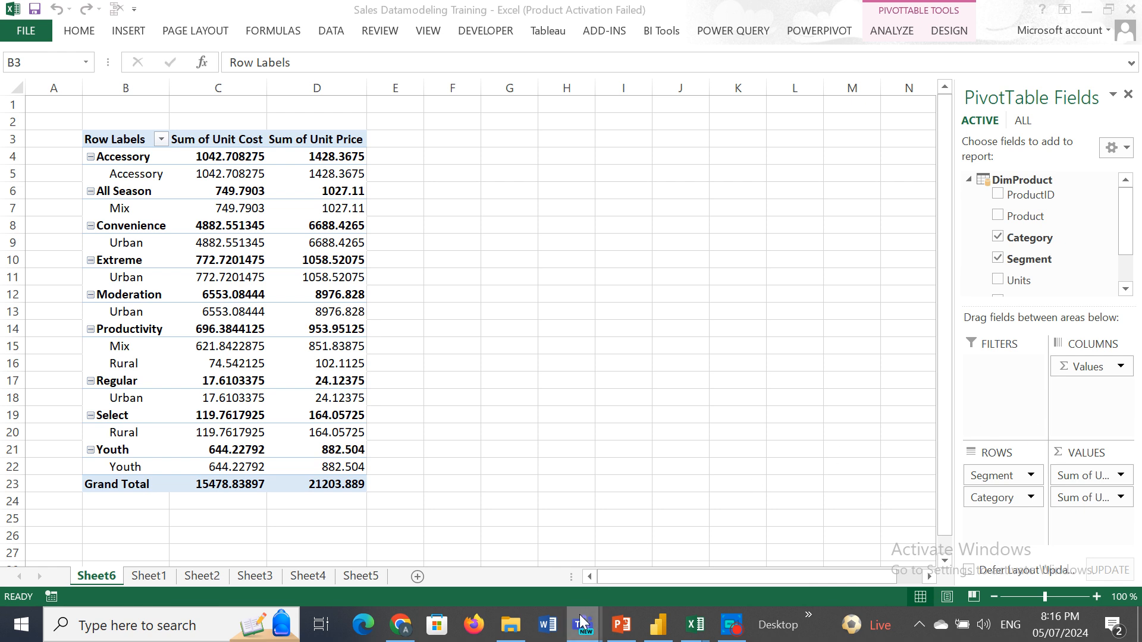
{"action": "mouse_move", "coordinate": [581, 618]}
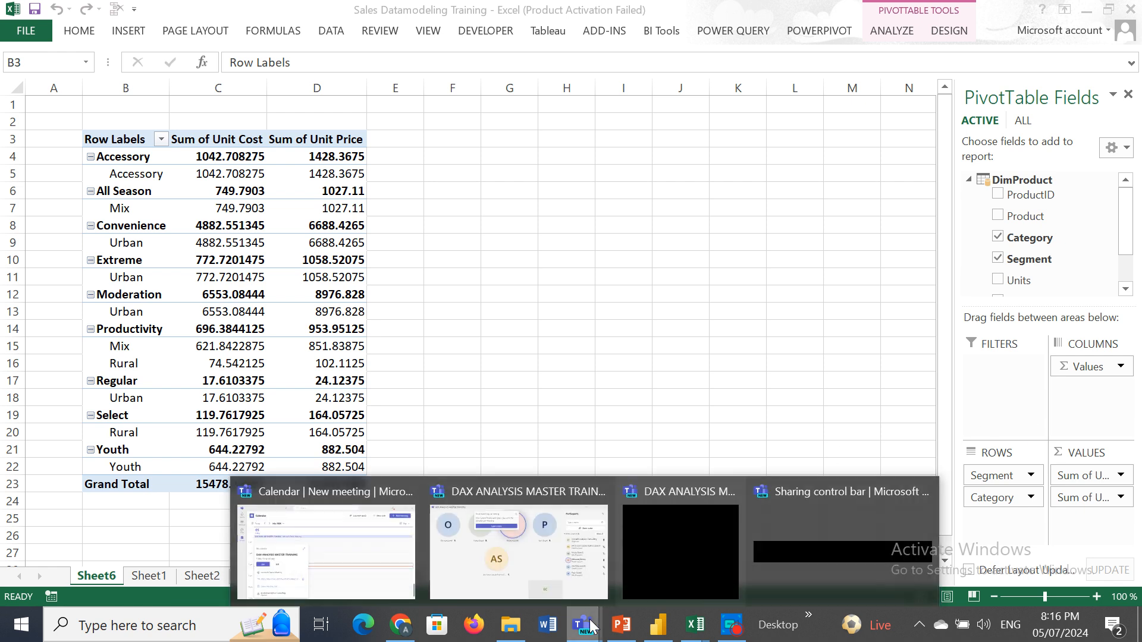
{"action": "left_click", "coordinate": [528, 566]}
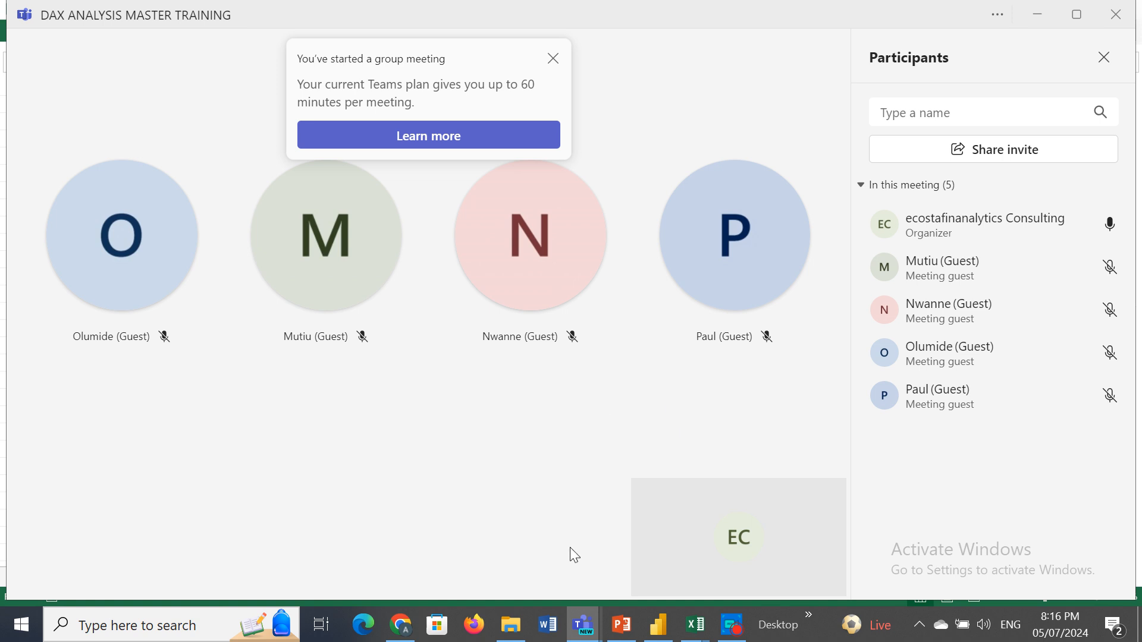
{"action": "mouse_move", "coordinate": [694, 625]}
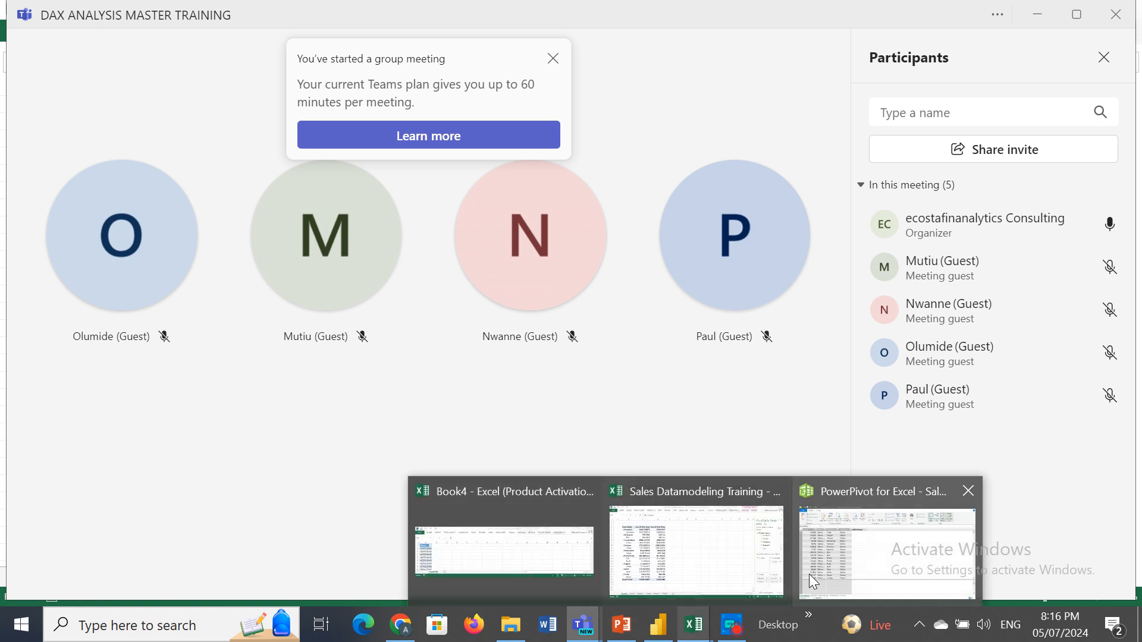
{"action": "left_click", "coordinate": [685, 541]}
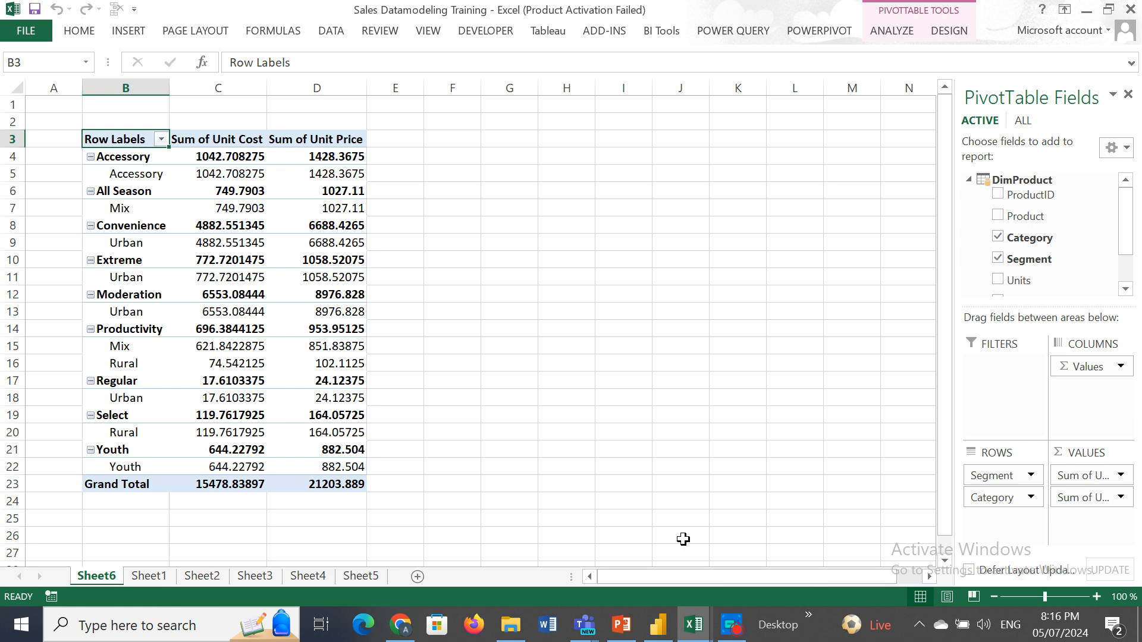
- Switch to the DAX ANALYSIS MASTER TRAINING meeting in Microsoft Teams and admit the guest waiting in the lobby
{"action": "mouse_move", "coordinate": [584, 624]}
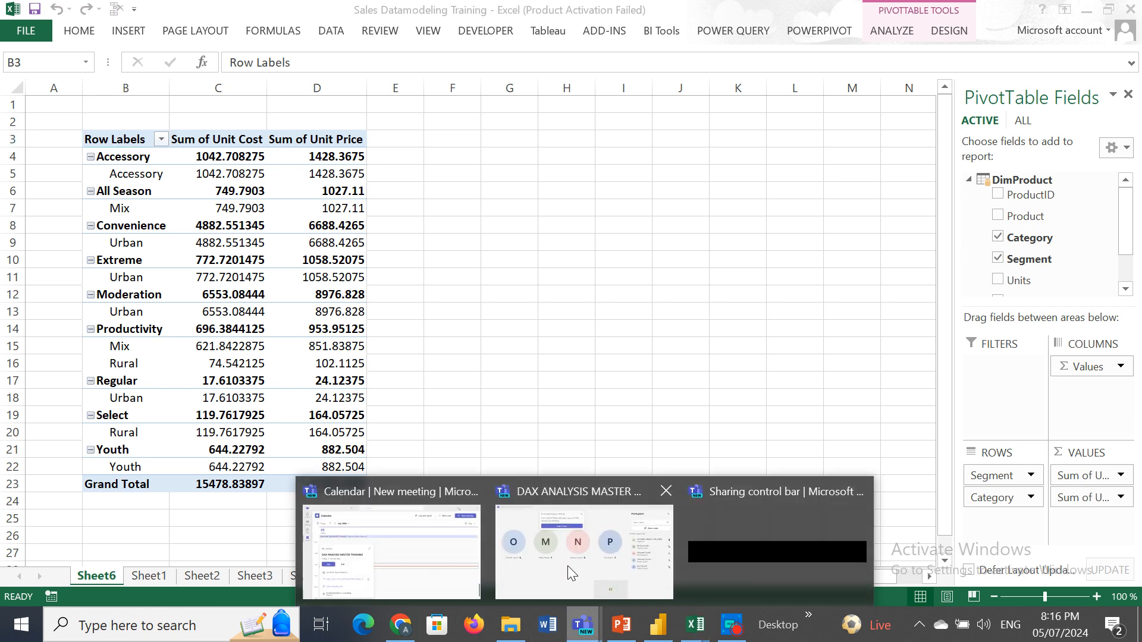
{"action": "left_click", "coordinate": [544, 540]}
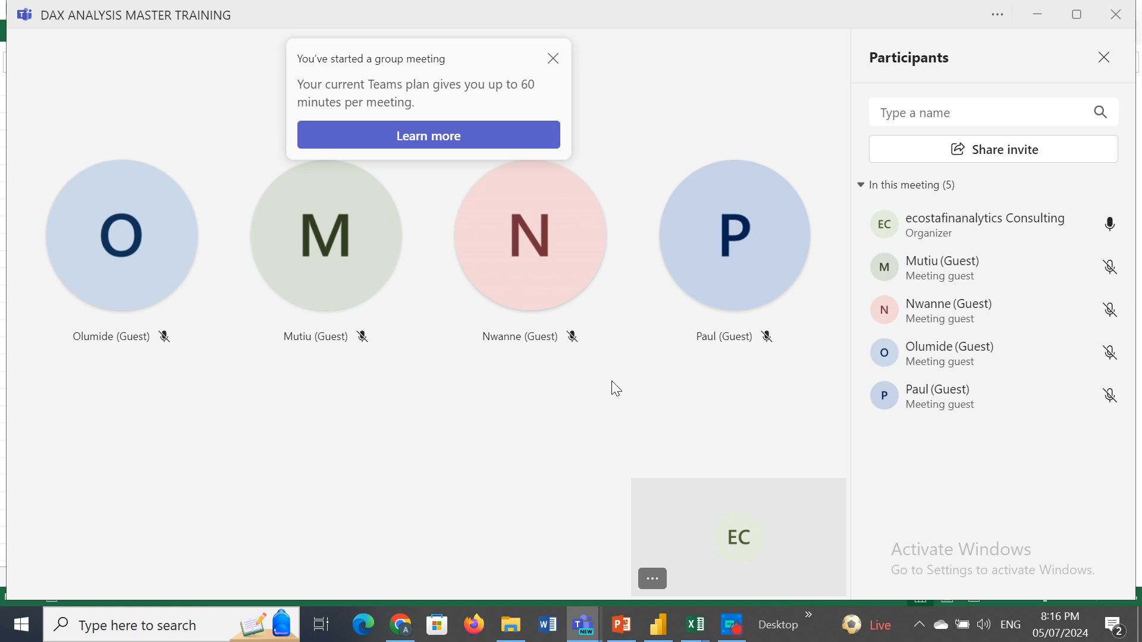
{"action": "left_click", "coordinate": [652, 579]}
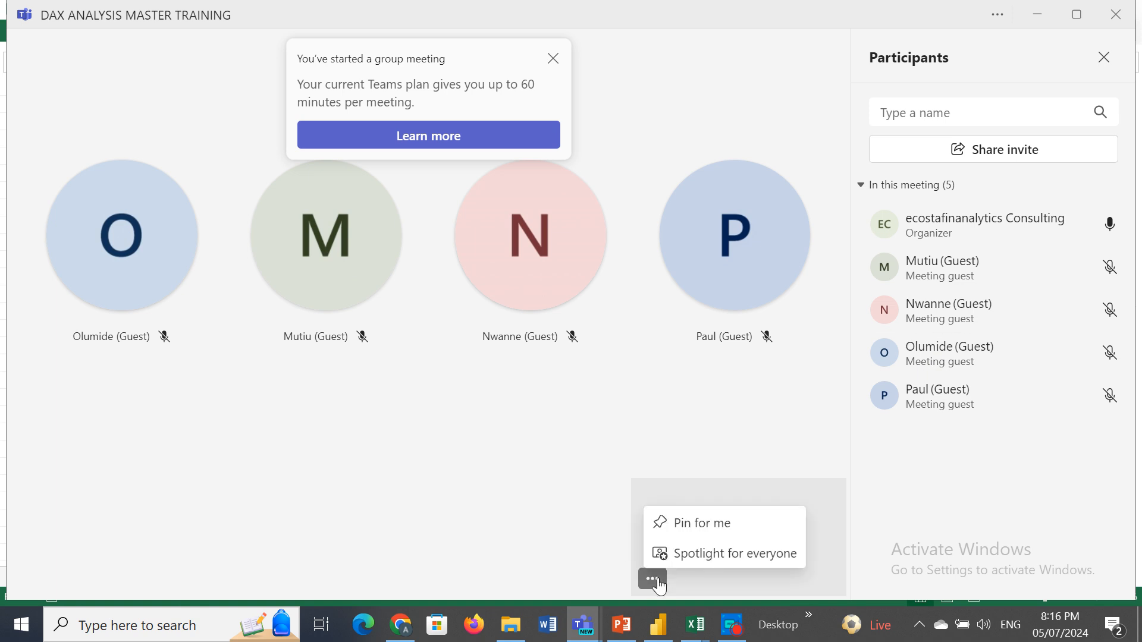
{"action": "left_click", "coordinate": [578, 501]}
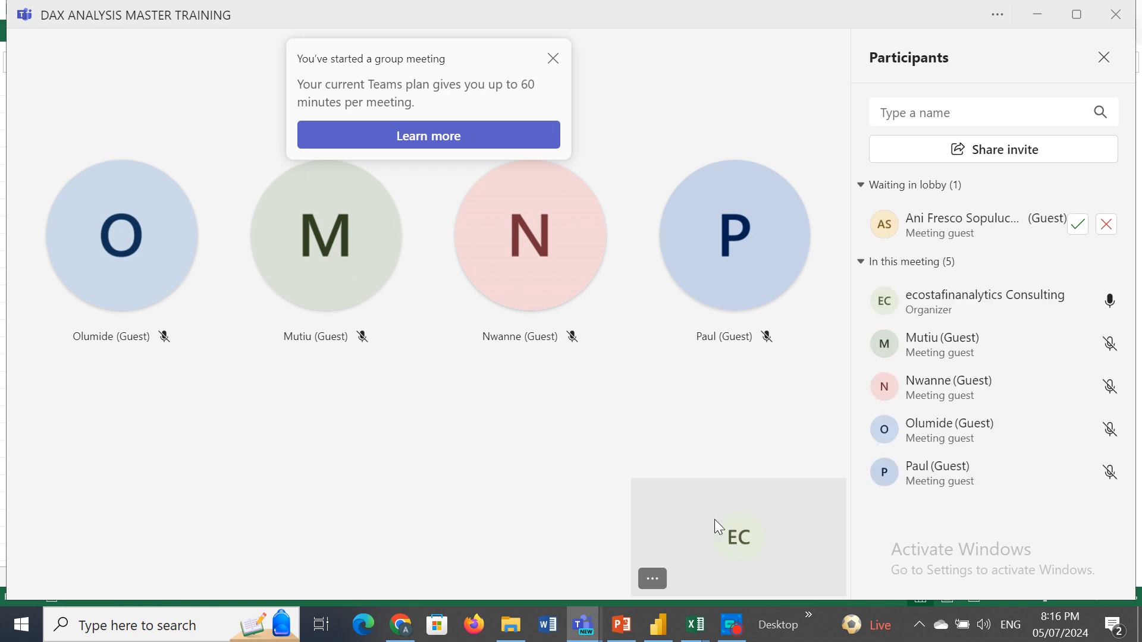
{"action": "left_click", "coordinate": [1084, 227]}
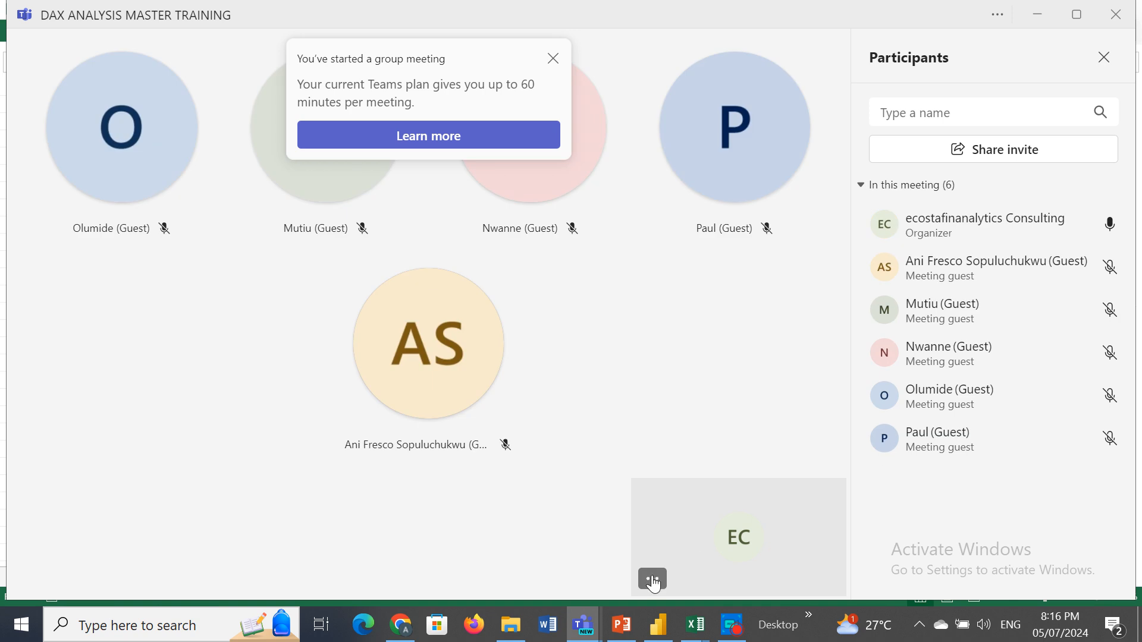
{"action": "left_click", "coordinate": [653, 580]}
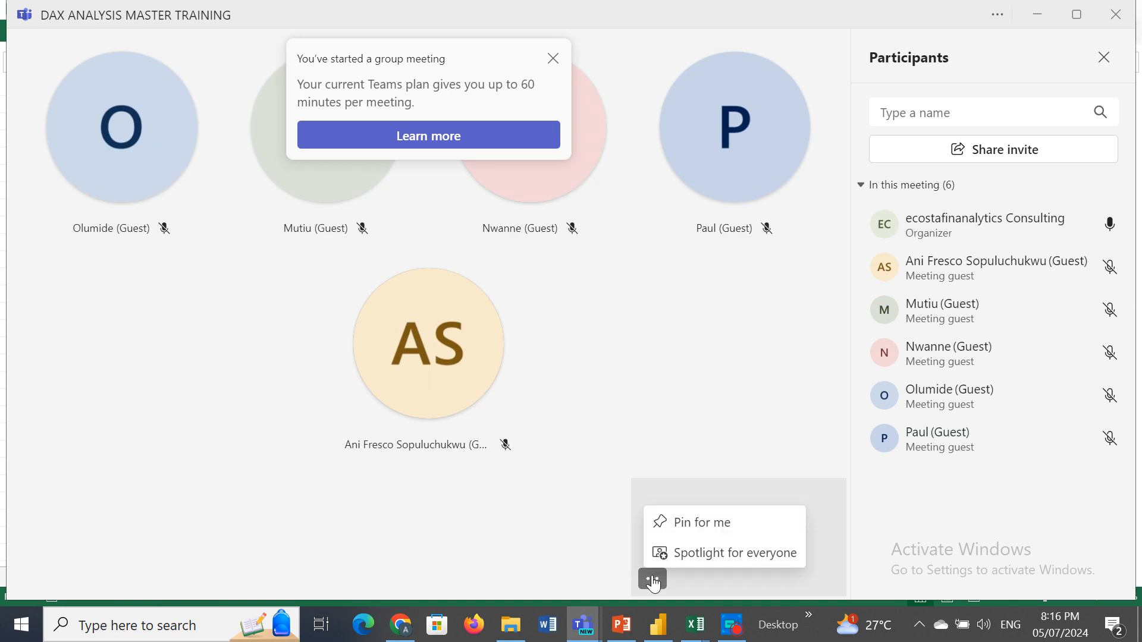
{"action": "left_click", "coordinate": [826, 522]}
{"action": "left_click", "coordinate": [665, 16]}
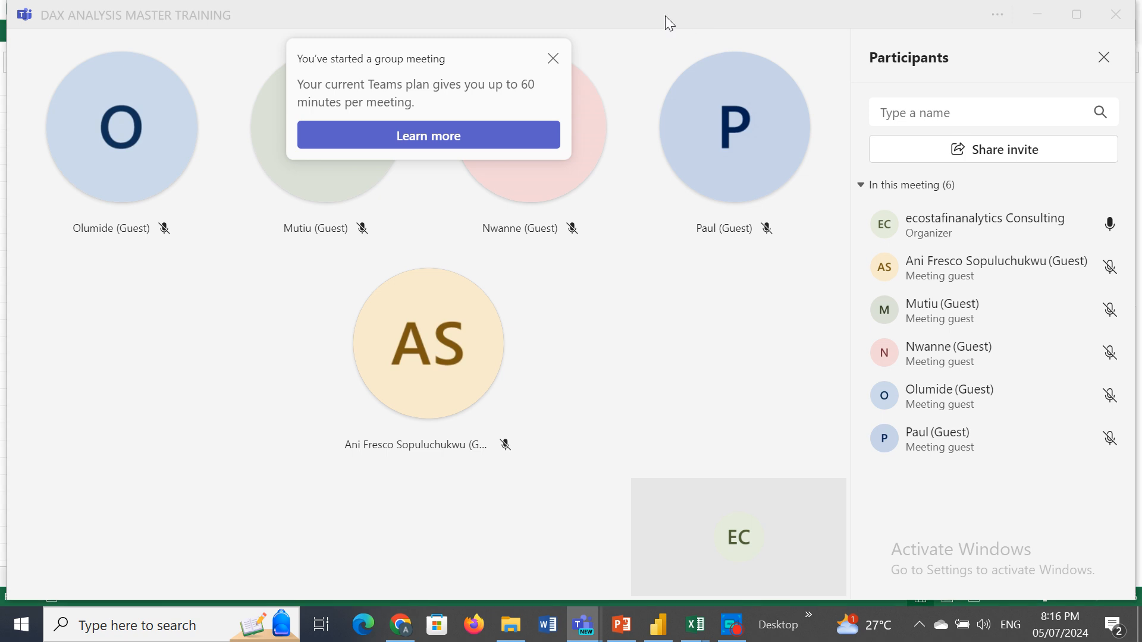
{"action": "left_click", "coordinate": [666, 17]}
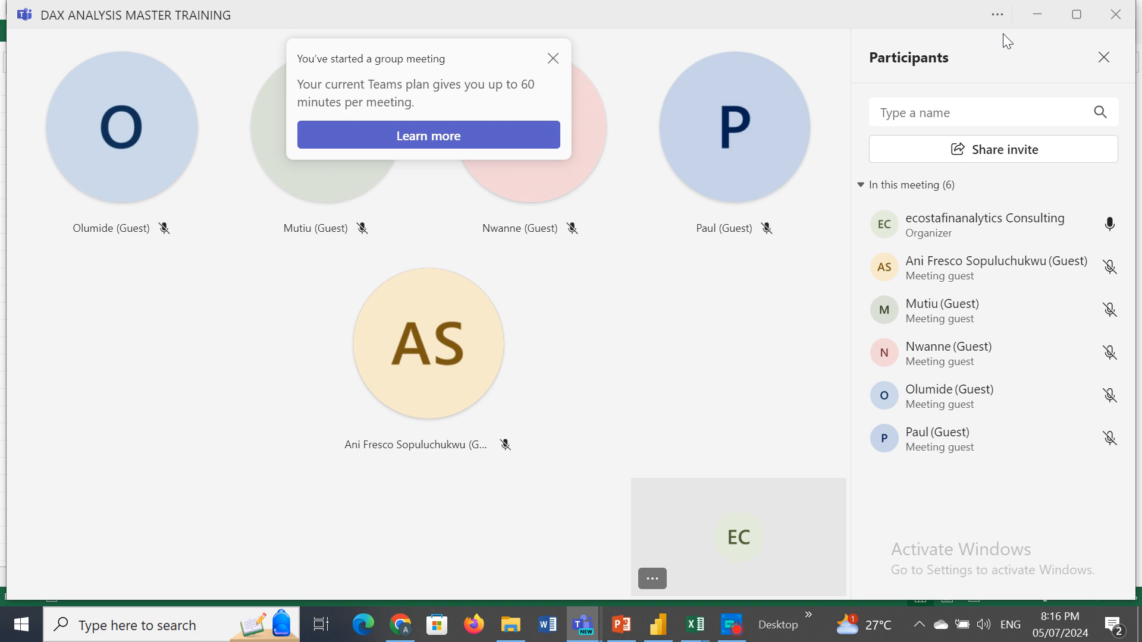
{"action": "left_click", "coordinate": [1040, 21]}
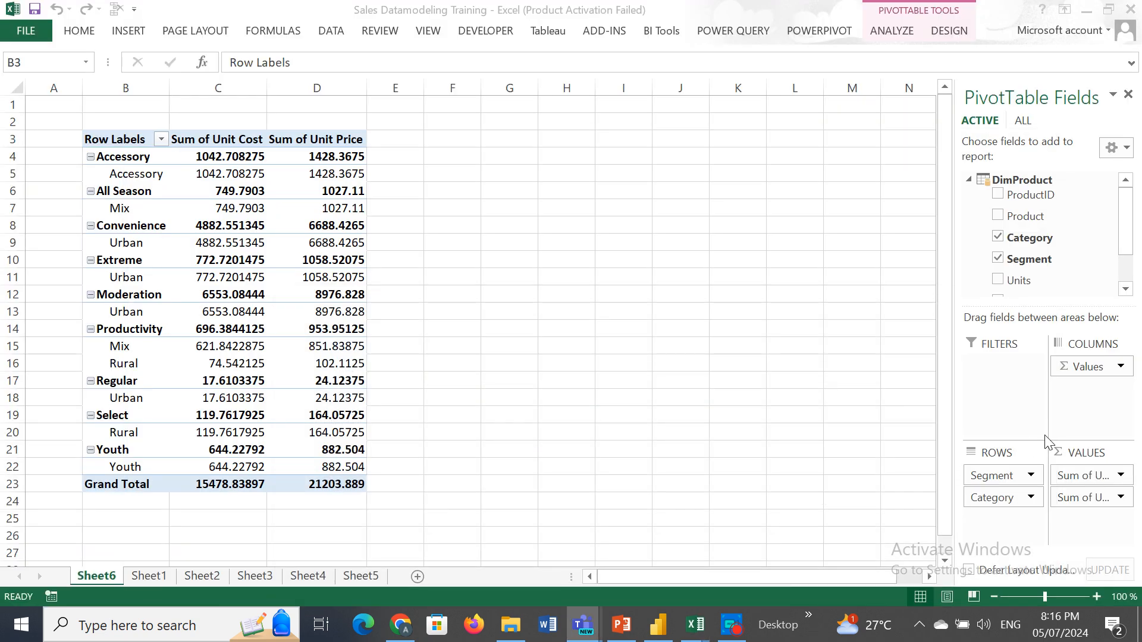
- Share the Sales Datamodeling Training Excel window with the meeting participants
{"action": "left_click", "coordinate": [1064, 411]}
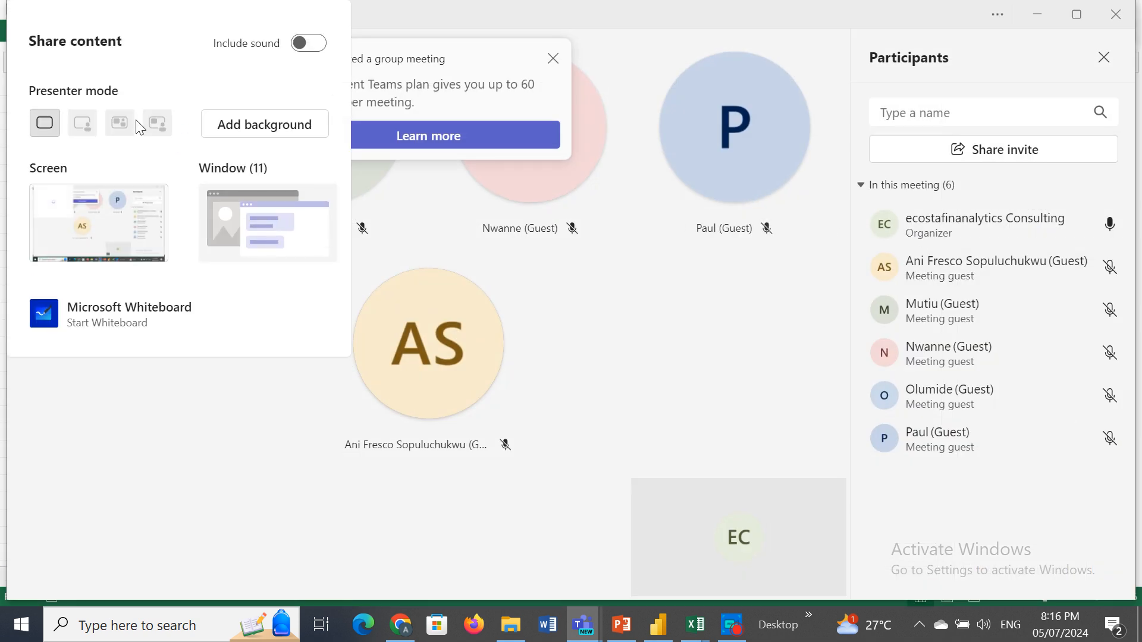
{"action": "left_click", "coordinate": [245, 213]}
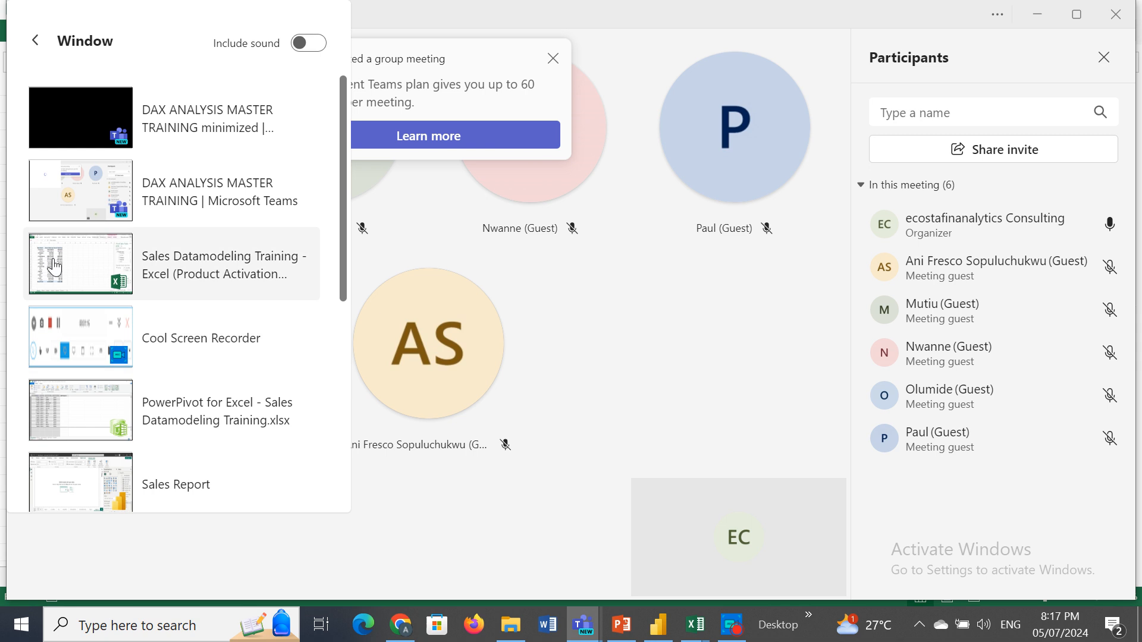
{"action": "left_click", "coordinate": [89, 273]}
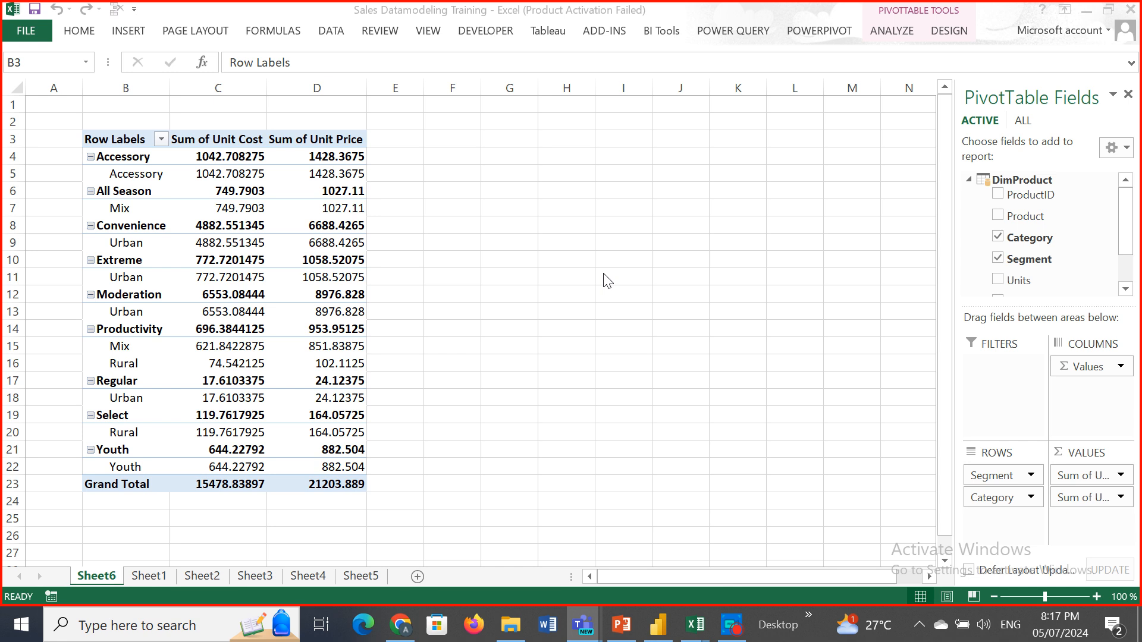
- Look at Sheet1 and Sheet2 and return to the pivot table on Sheet6
{"action": "left_click", "coordinate": [151, 581]}
{"action": "left_click", "coordinate": [149, 576]}
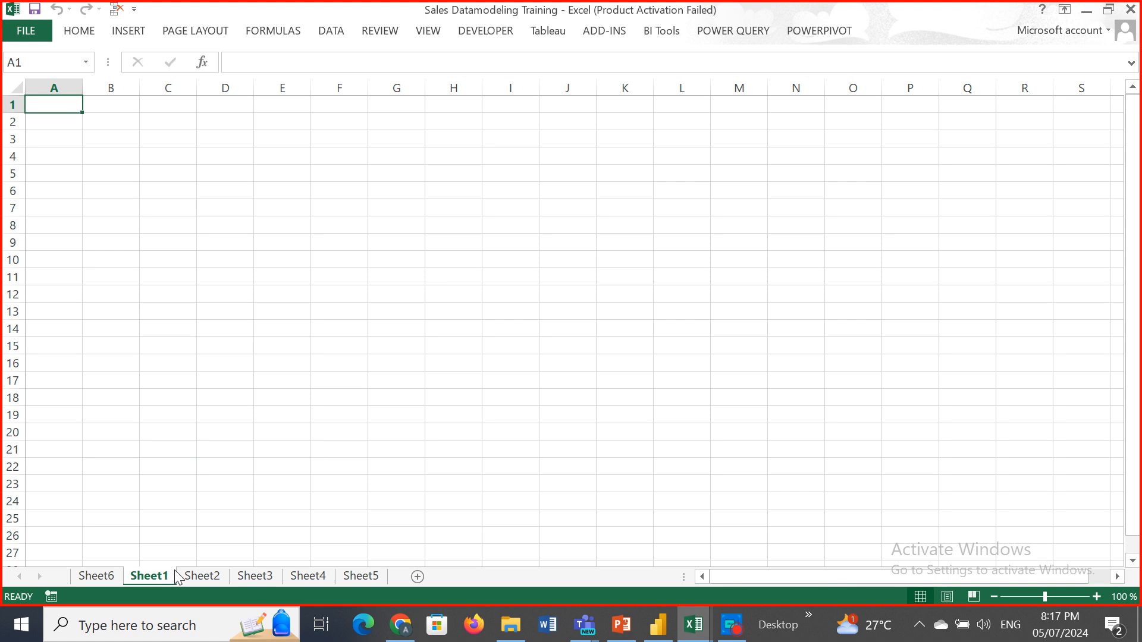
{"action": "left_click", "coordinate": [219, 577]}
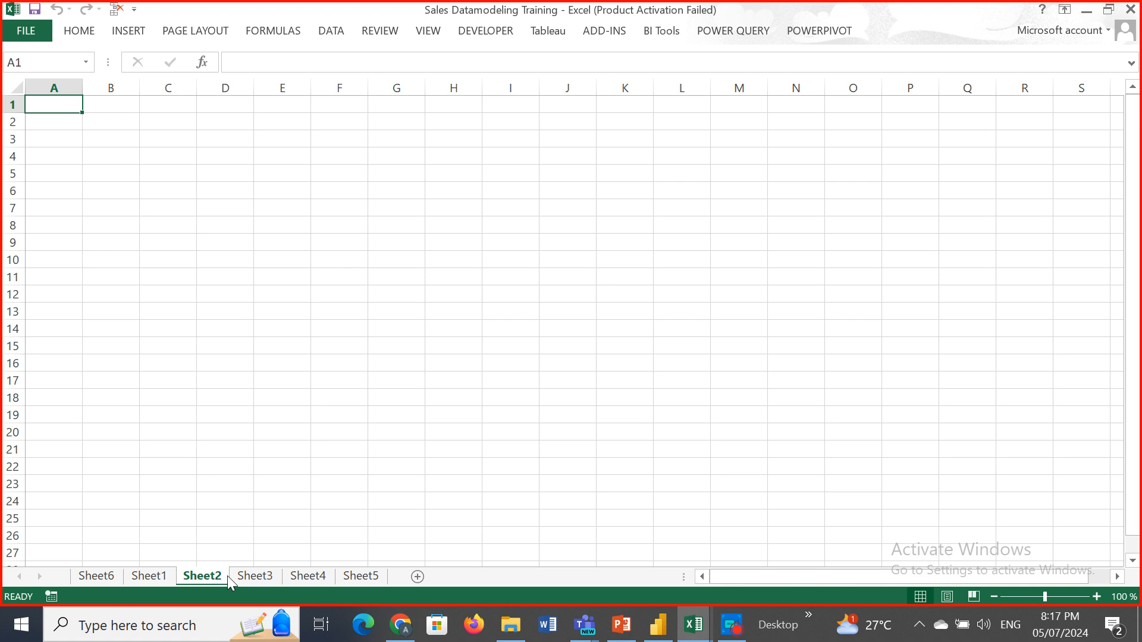
{"action": "left_click", "coordinate": [107, 575]}
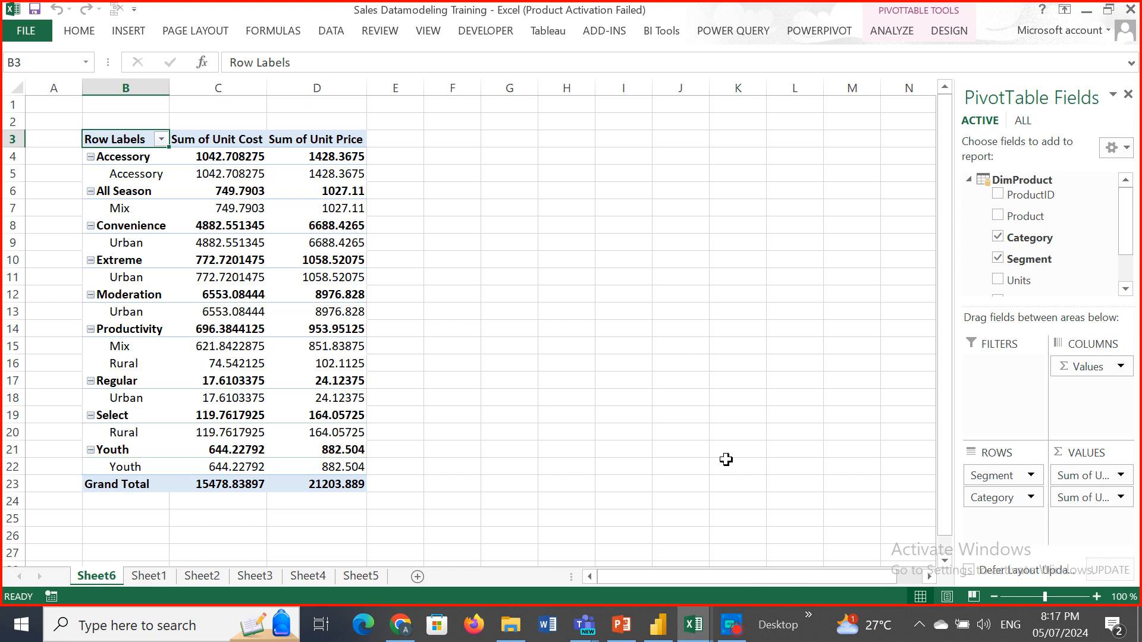
{"action": "left_click", "coordinate": [736, 635]}
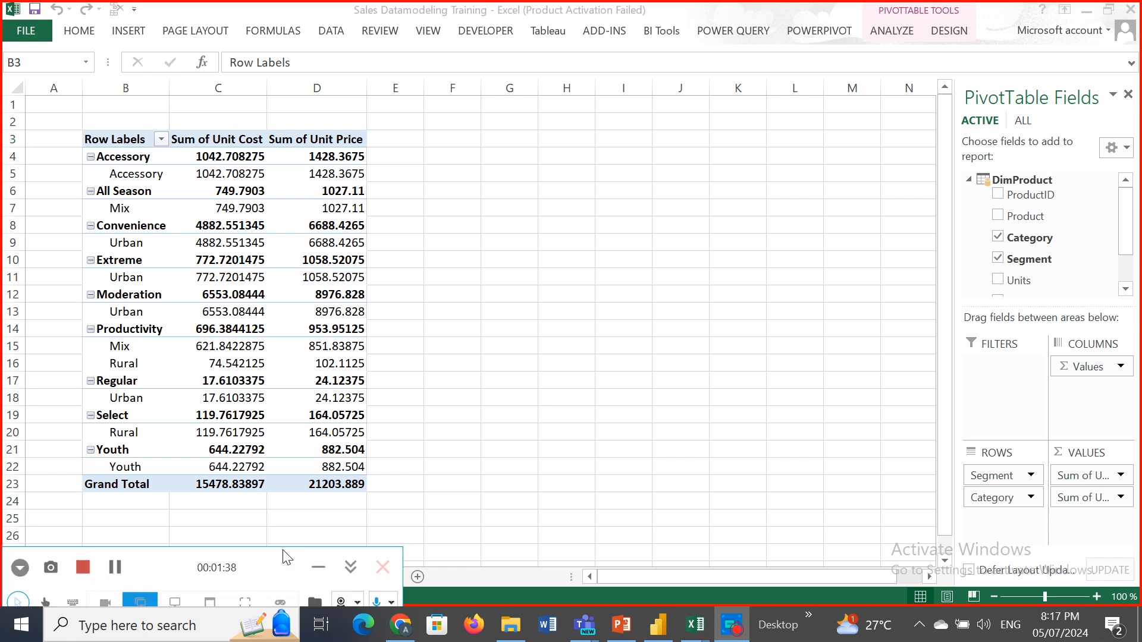
{"action": "left_click", "coordinate": [319, 568]}
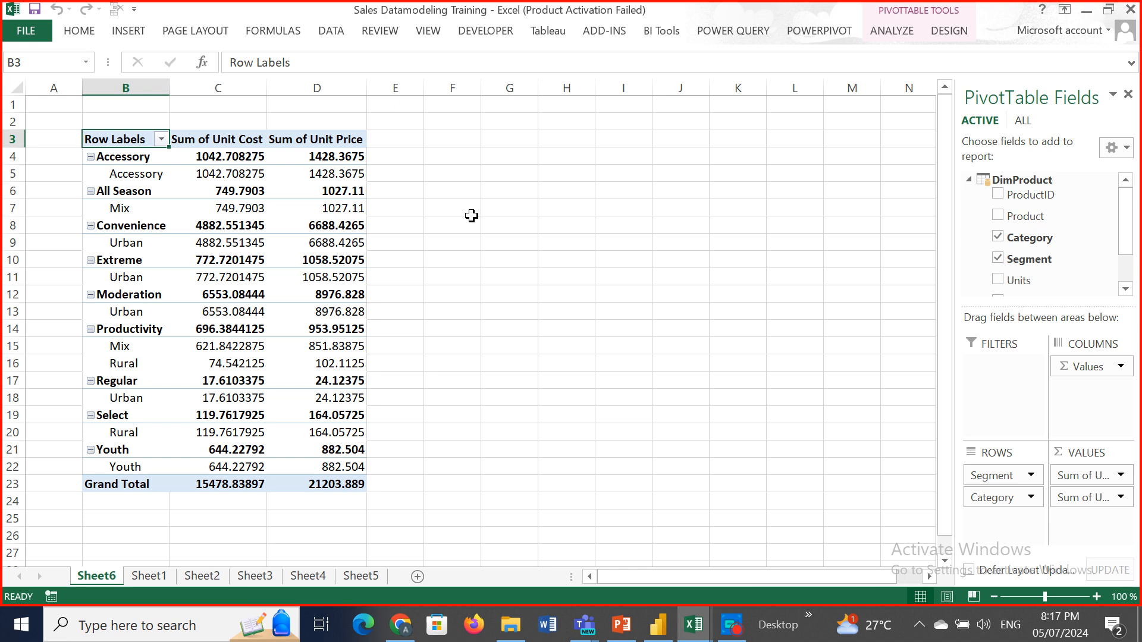
- Select the Convenience segment's unit price total in the pivot table and view the PowerPivot and Data commands
{"action": "left_click", "coordinate": [307, 229]}
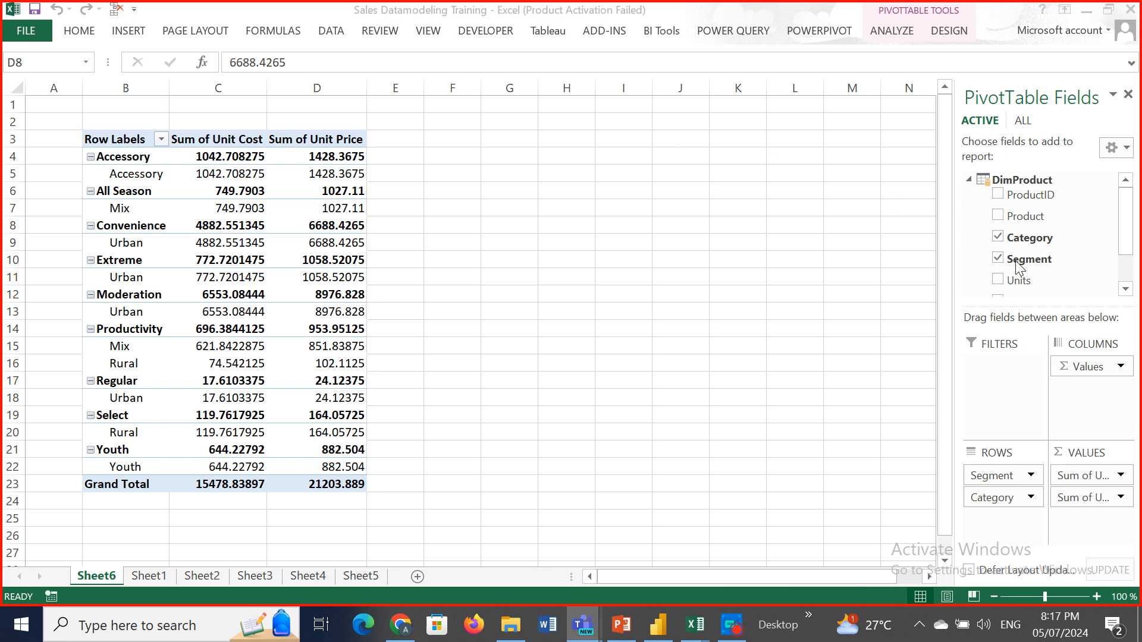
{"action": "left_click", "coordinate": [817, 33]}
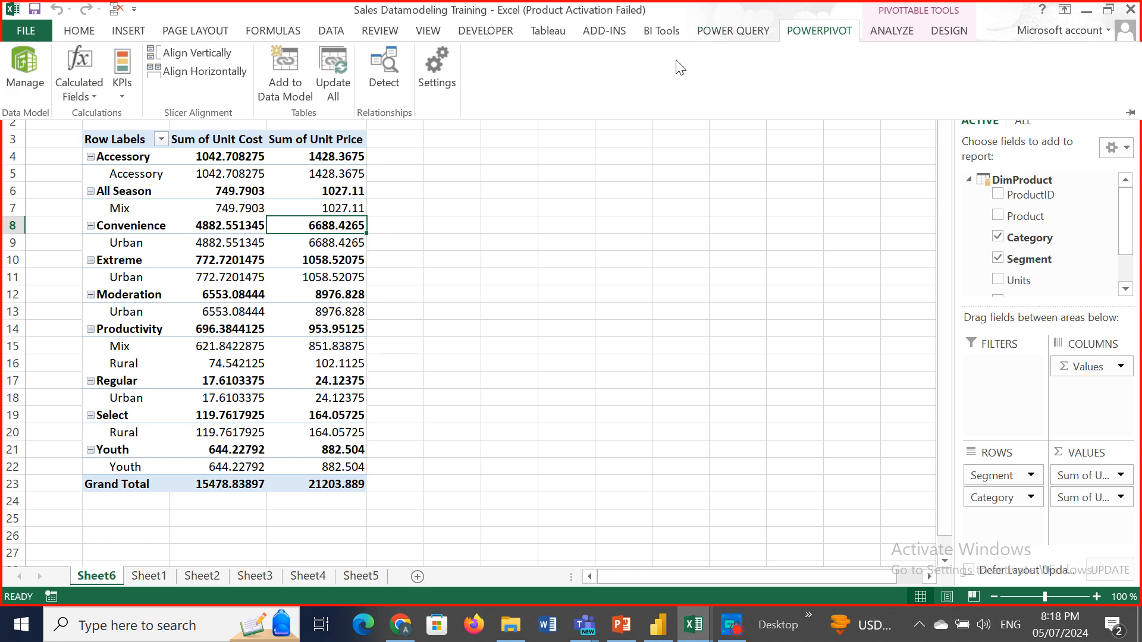
{"action": "left_click", "coordinate": [253, 17]}
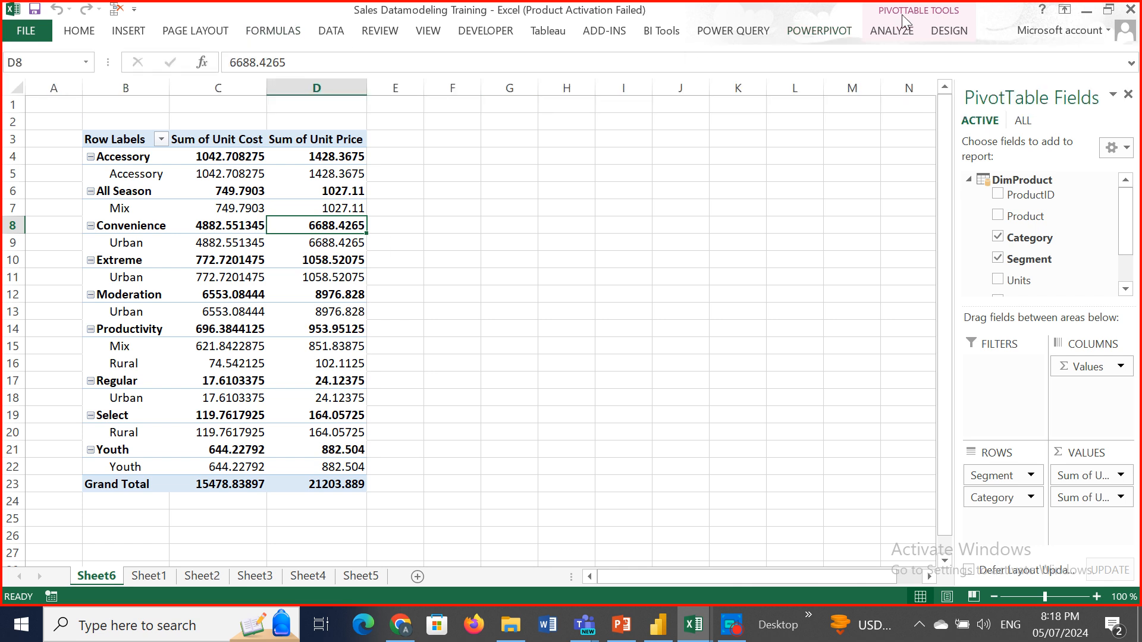
{"action": "left_click", "coordinate": [1108, 9]}
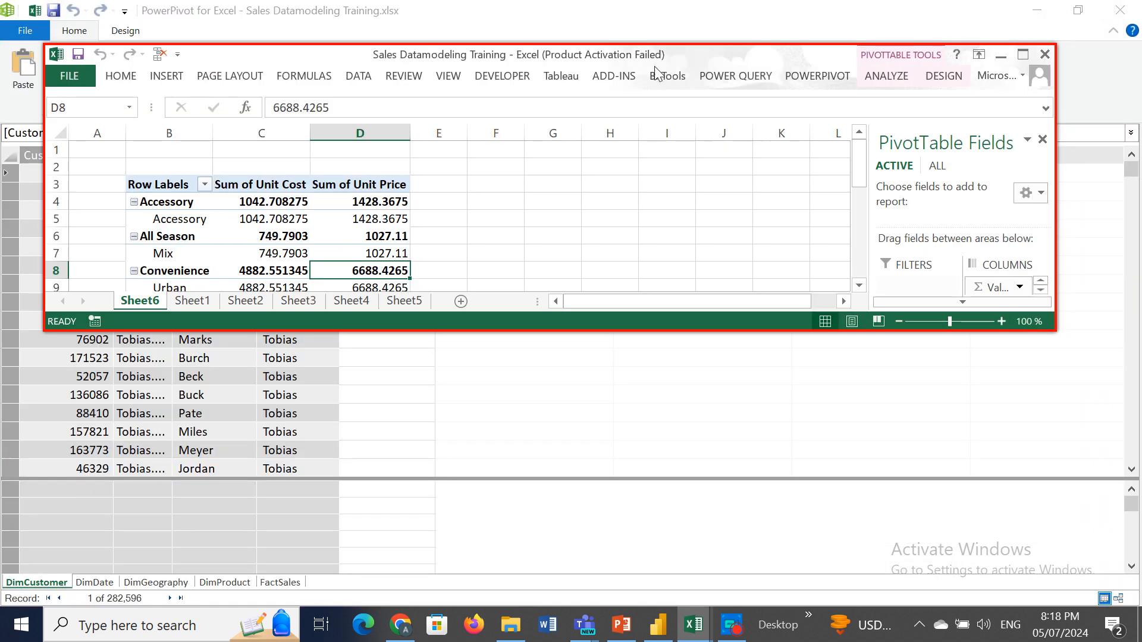
{"action": "left_click", "coordinate": [359, 78]}
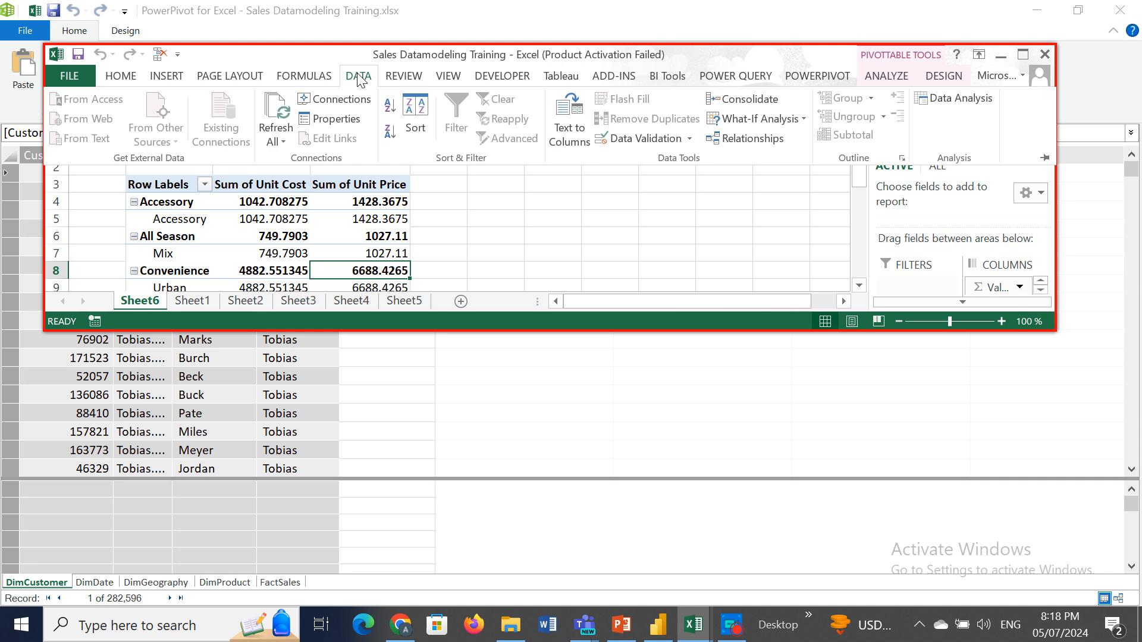
{"action": "left_click", "coordinate": [1022, 55]}
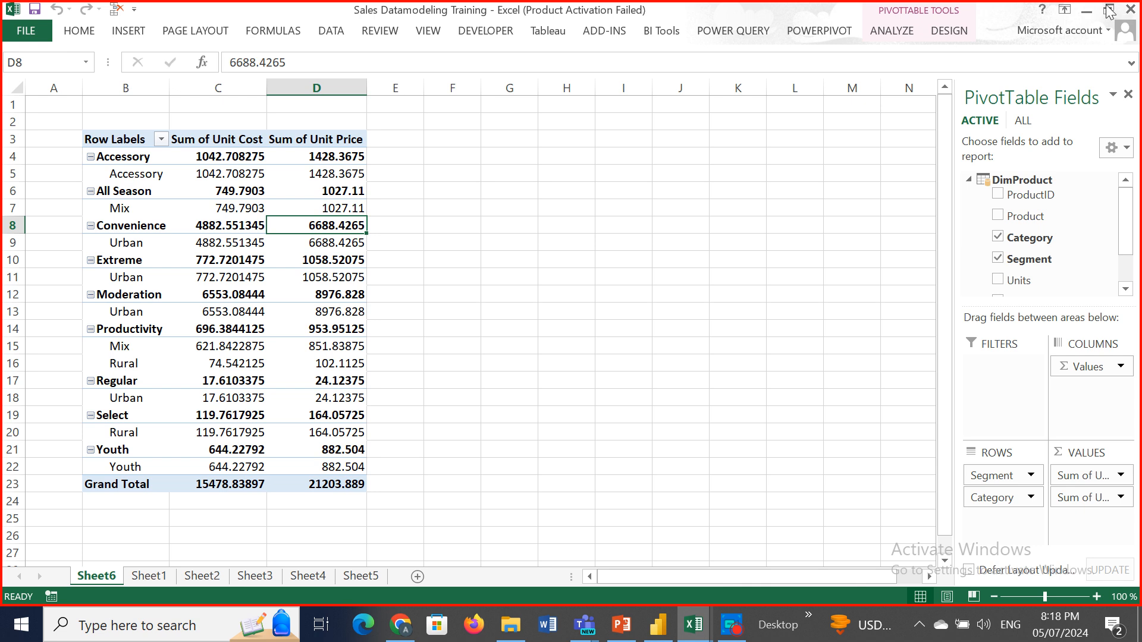
- Restore the workbook window to its smaller size and view the BI Tools and Add-Ins commands
{"action": "left_click", "coordinate": [1109, 10]}
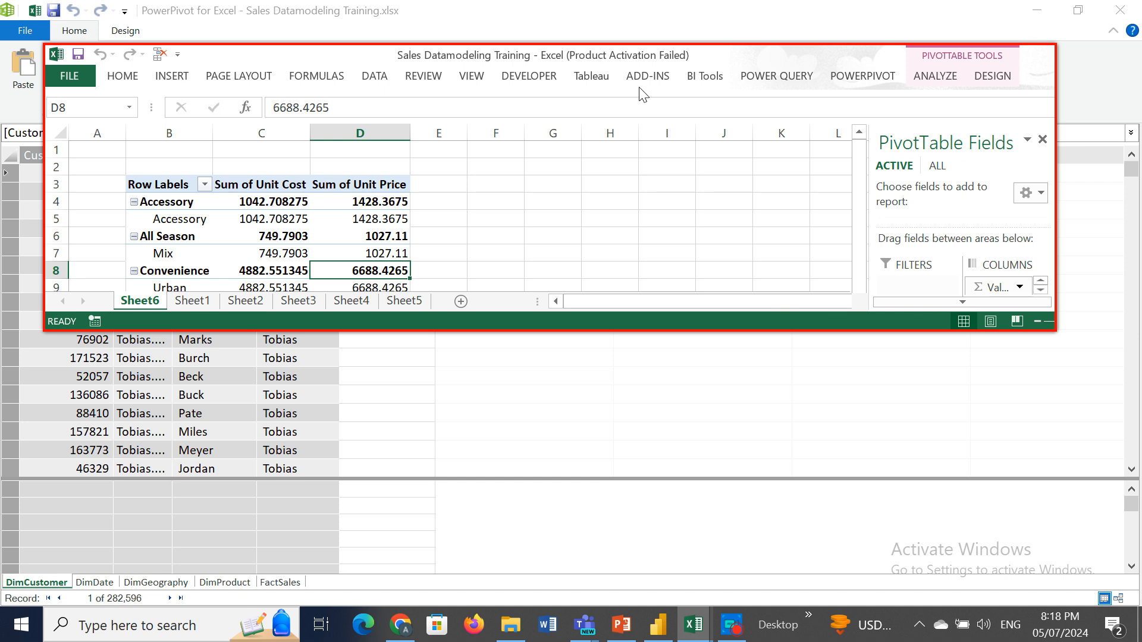
{"action": "left_click", "coordinate": [660, 76]}
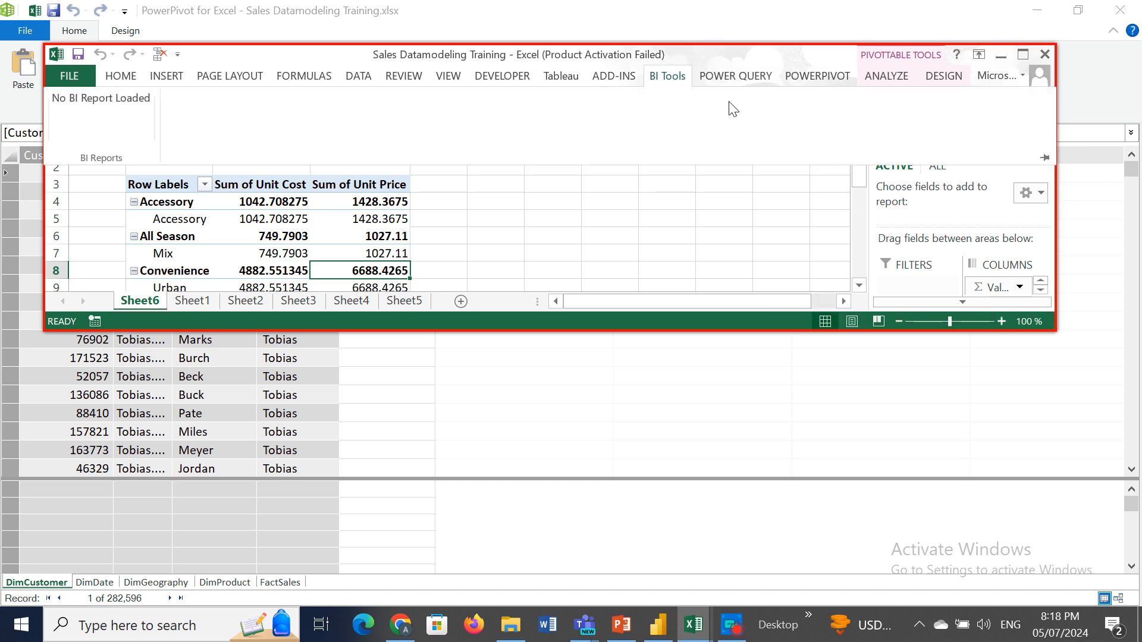
{"action": "left_click", "coordinate": [610, 74]}
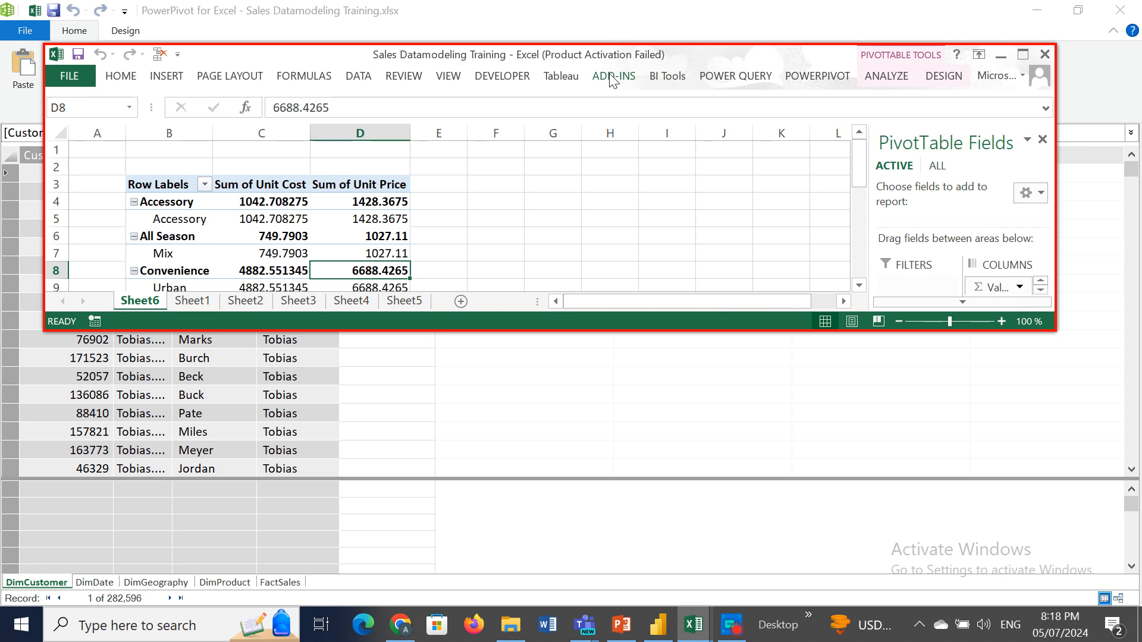
{"action": "left_click", "coordinate": [612, 77]}
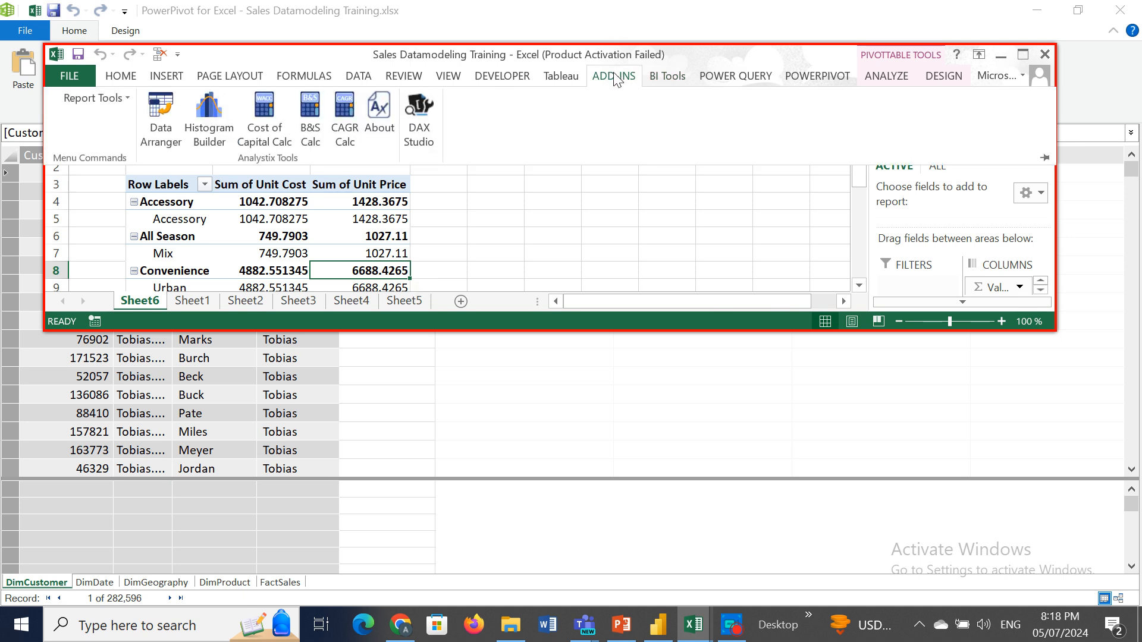
- Extend the restored workbook window down to near the taskbar and maximize it
{"action": "left_click", "coordinate": [580, 332]}
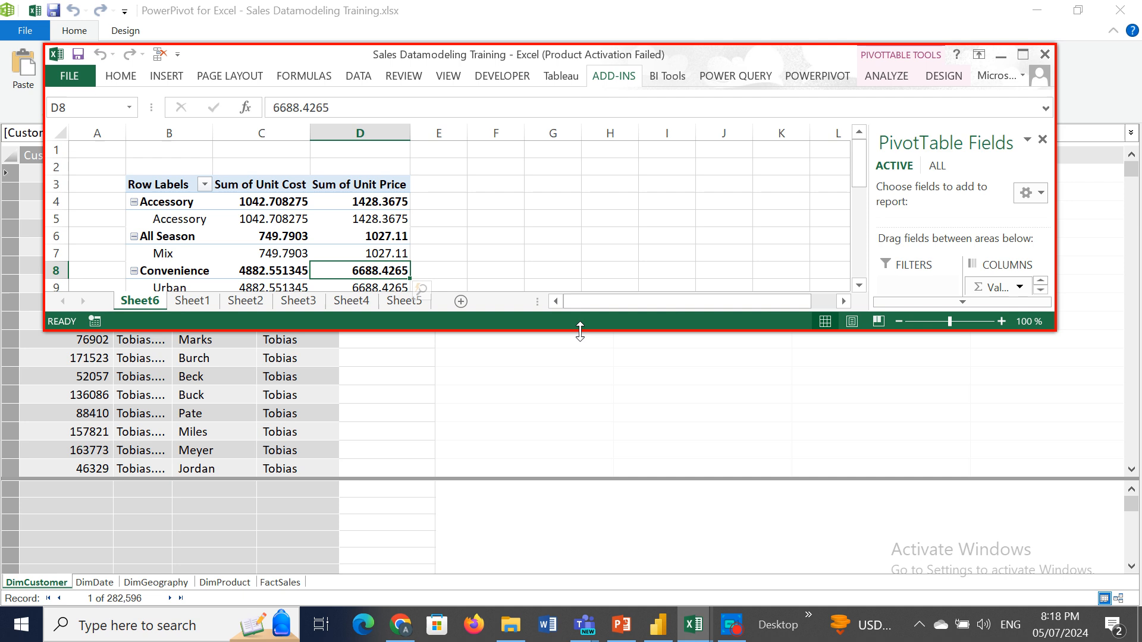
{"action": "left_click_drag", "start_coordinate": [580, 332], "coordinate": [571, 589]}
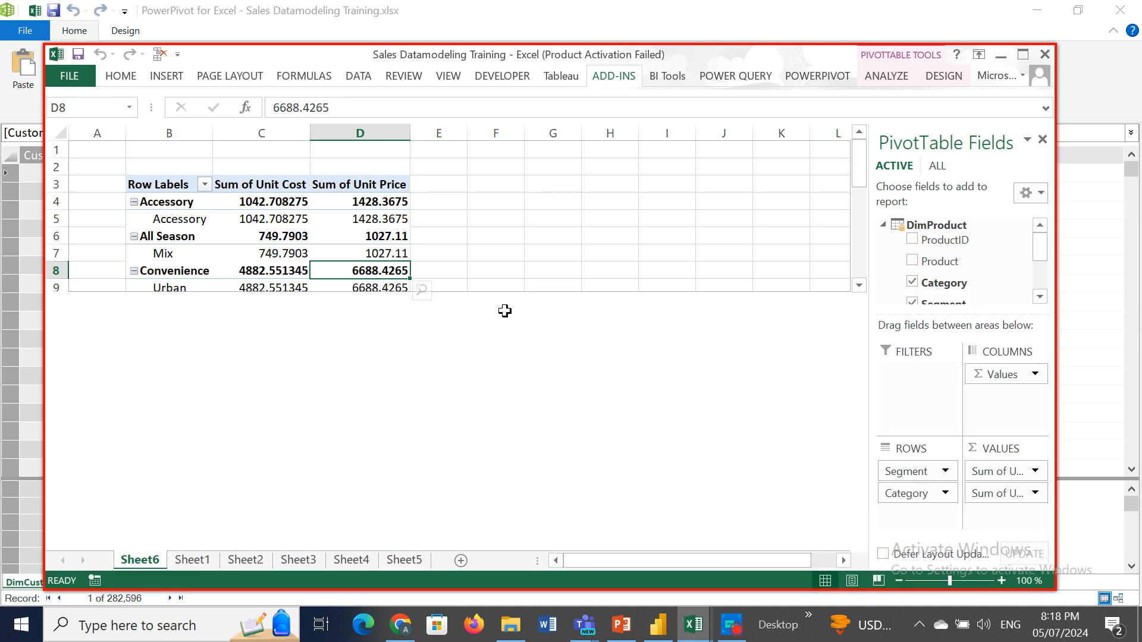
{"action": "left_click", "coordinate": [1023, 55]}
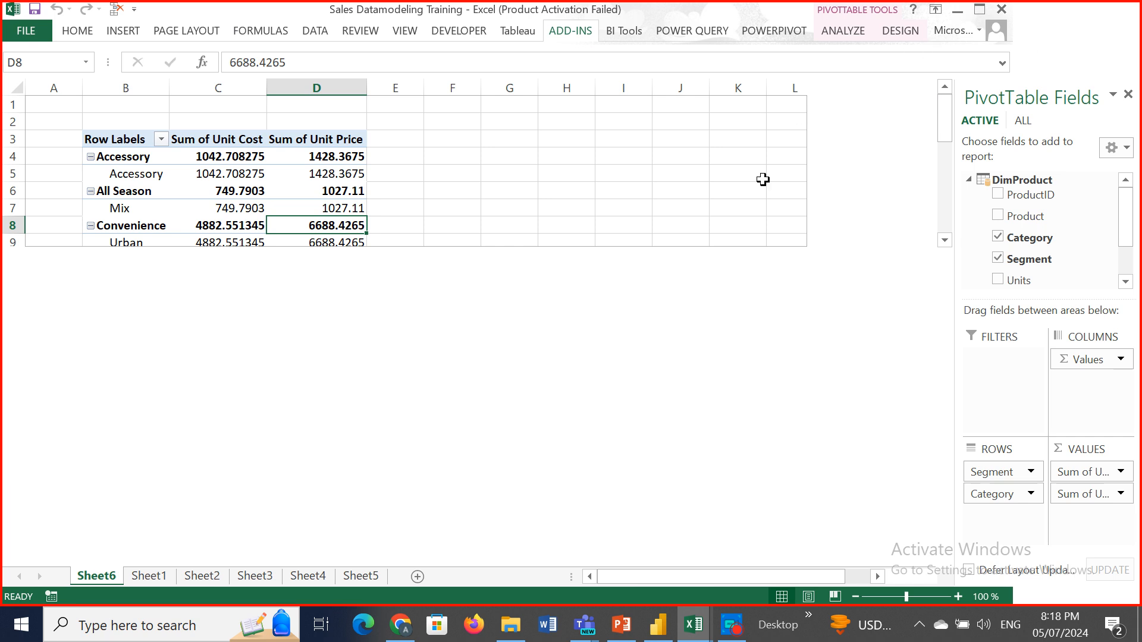
- Close the PivotTable Fields pane, maximize the workbook window and stop sharing it in the Teams meeting
{"action": "left_click", "coordinate": [1128, 94]}
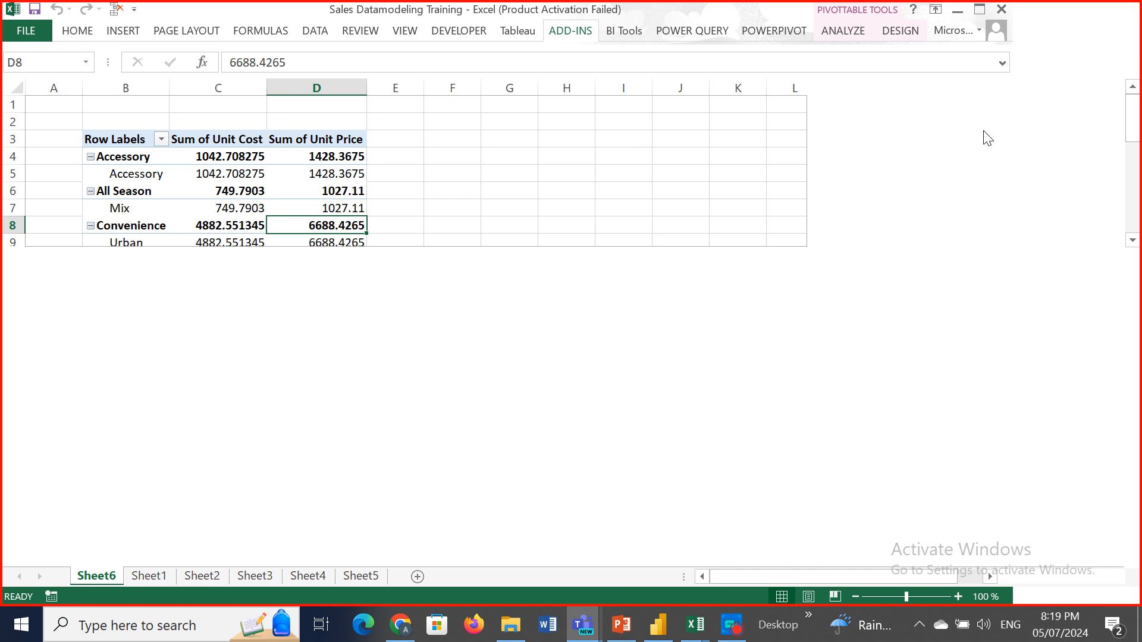
{"action": "left_click", "coordinate": [981, 9]}
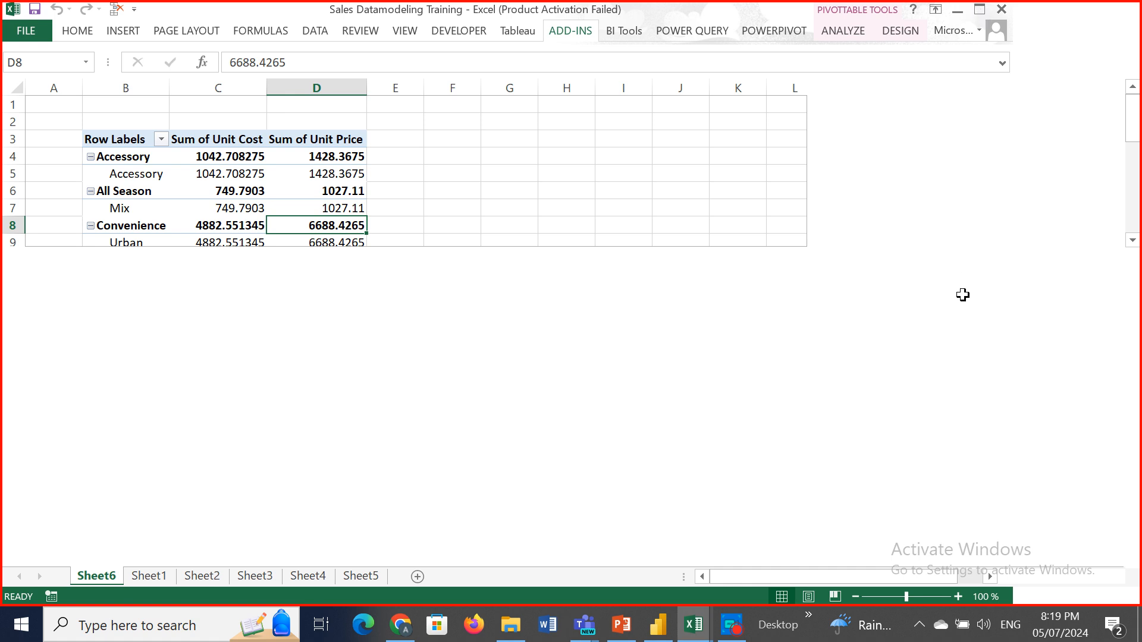
{"action": "left_click", "coordinate": [641, 18]}
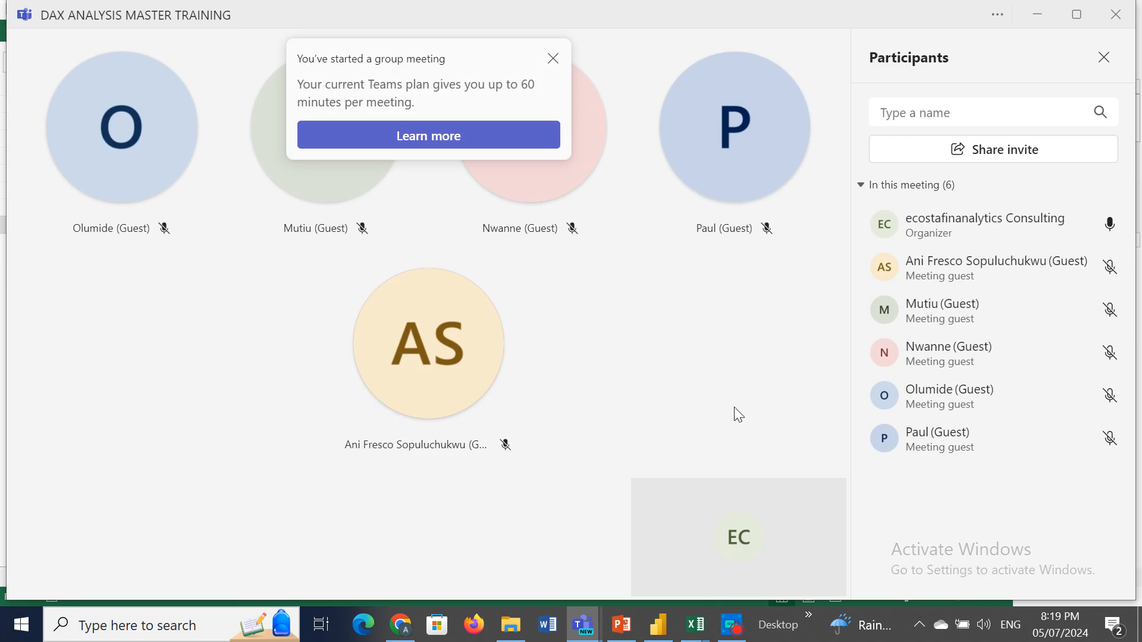
- Switch to the Sales Datameling Training workbook in Excel and view its Add-Ins commands
{"action": "left_click", "coordinate": [695, 624]}
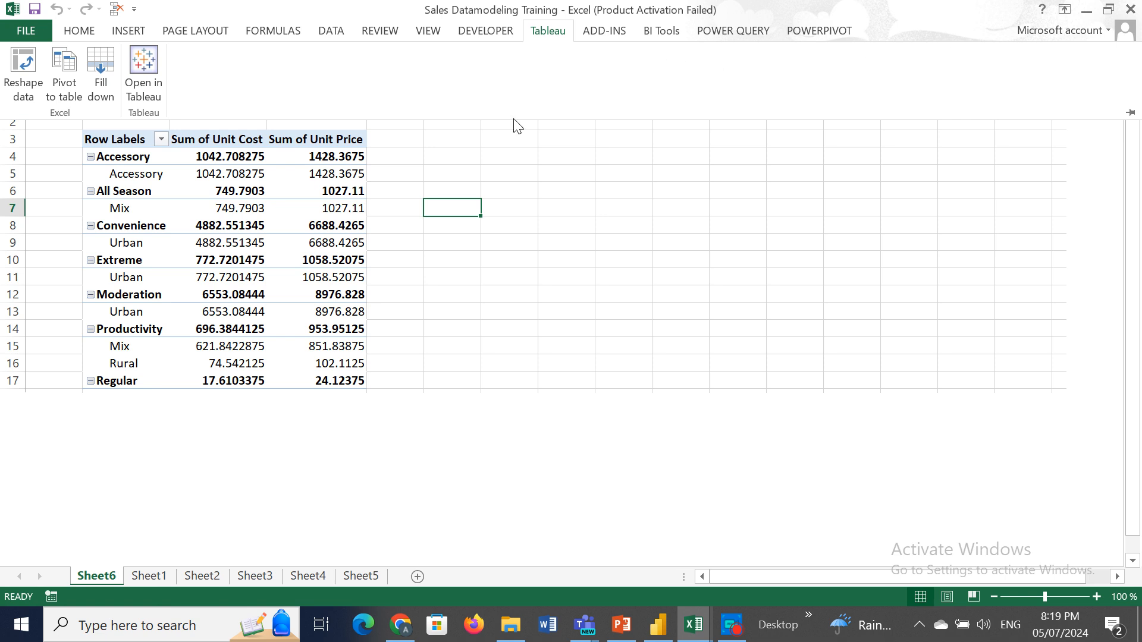
{"action": "left_click", "coordinate": [547, 240]}
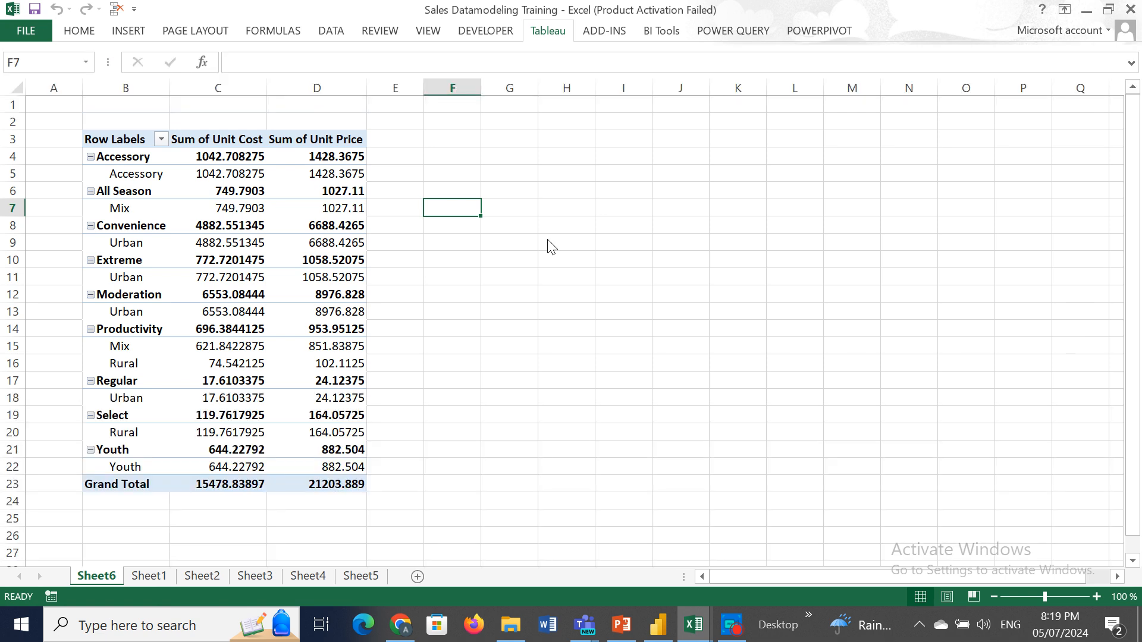
{"action": "left_click", "coordinate": [598, 33]}
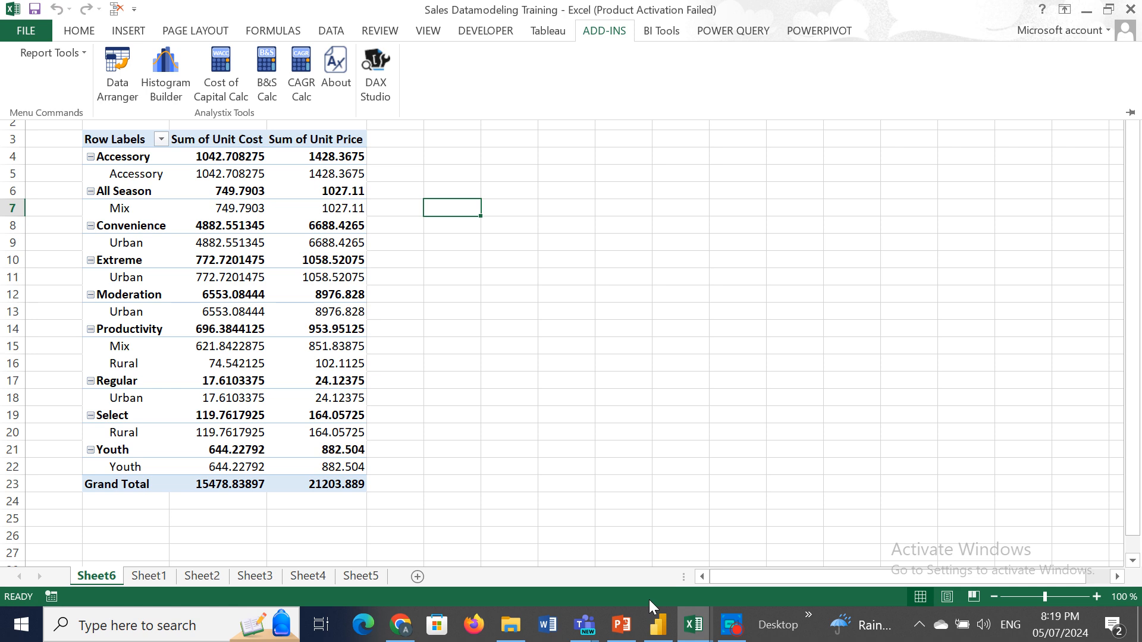
- Return to the DAX ANALYSIS MASTER TRAINING meeting in Teams and share the Sales Datamodeling Training workbook window
{"action": "left_click", "coordinate": [577, 631]}
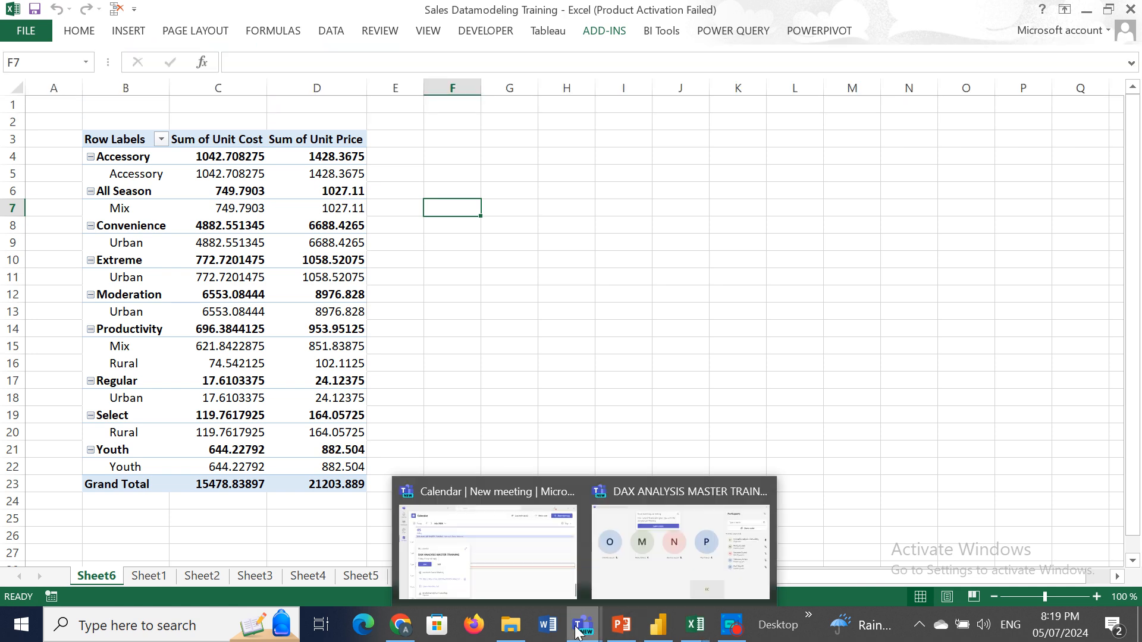
{"action": "left_click", "coordinate": [654, 569]}
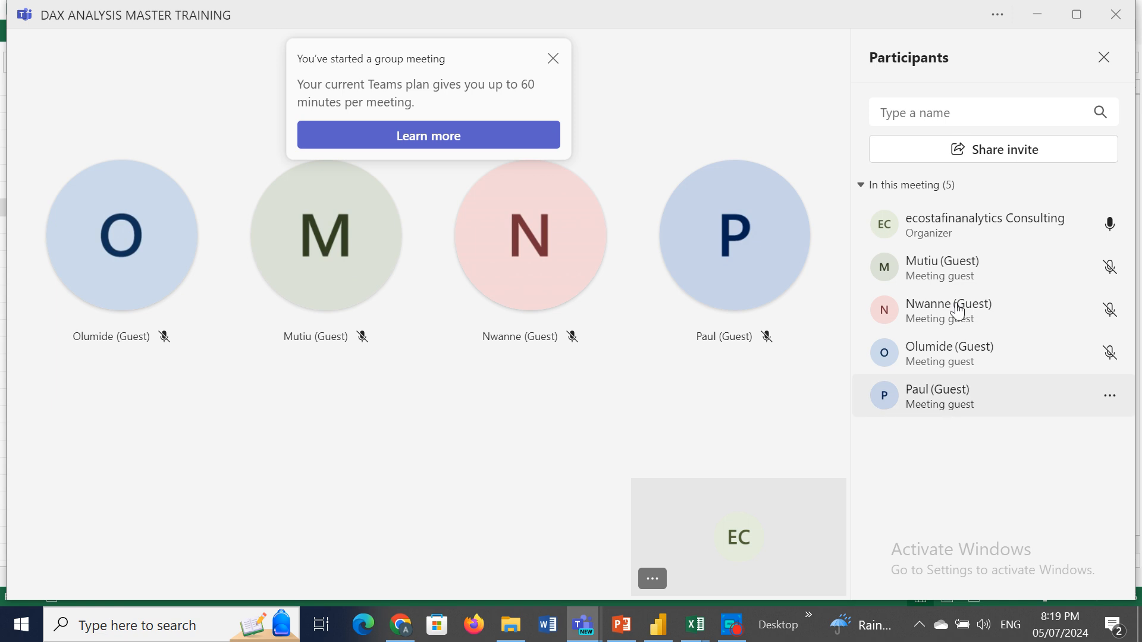
{"action": "left_click", "coordinate": [1041, 20]}
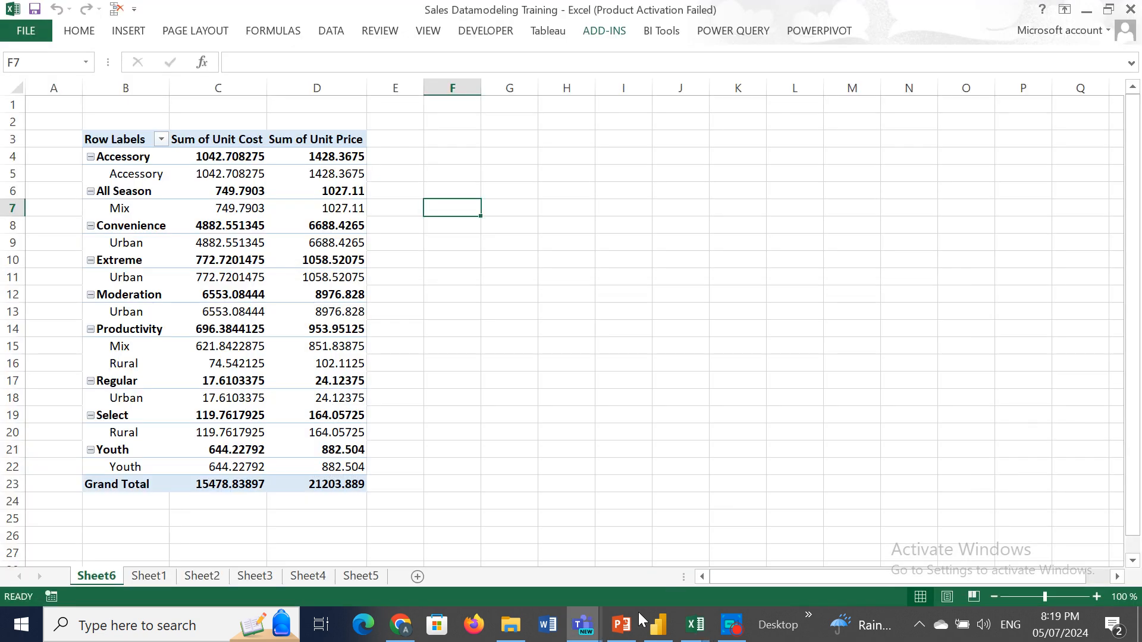
{"action": "left_click", "coordinate": [1059, 414]}
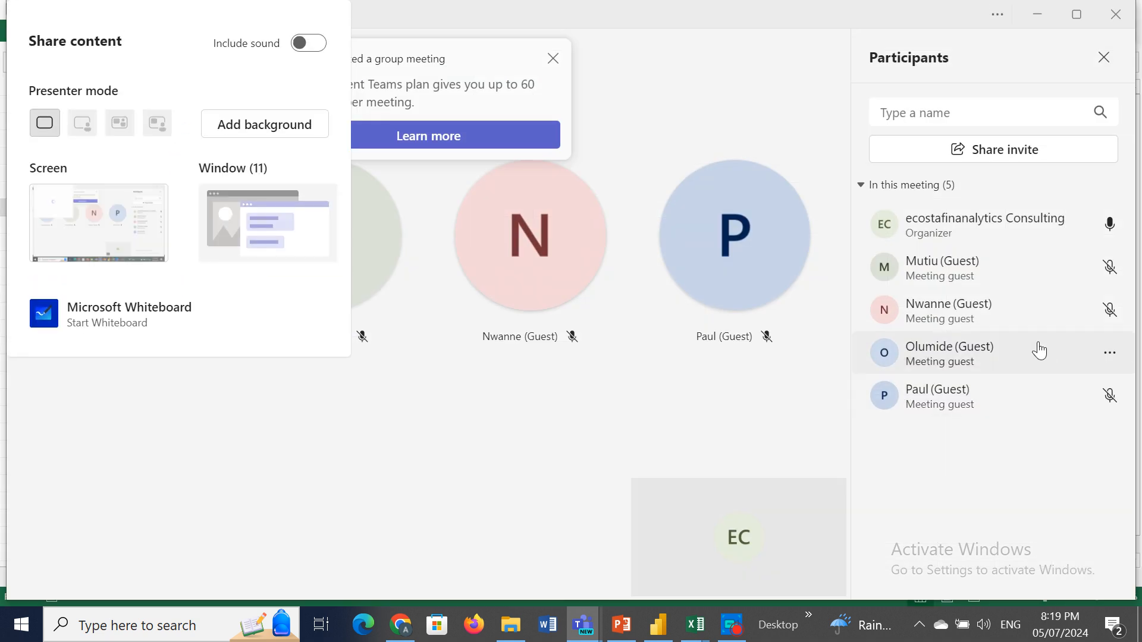
{"action": "left_click", "coordinate": [258, 225]}
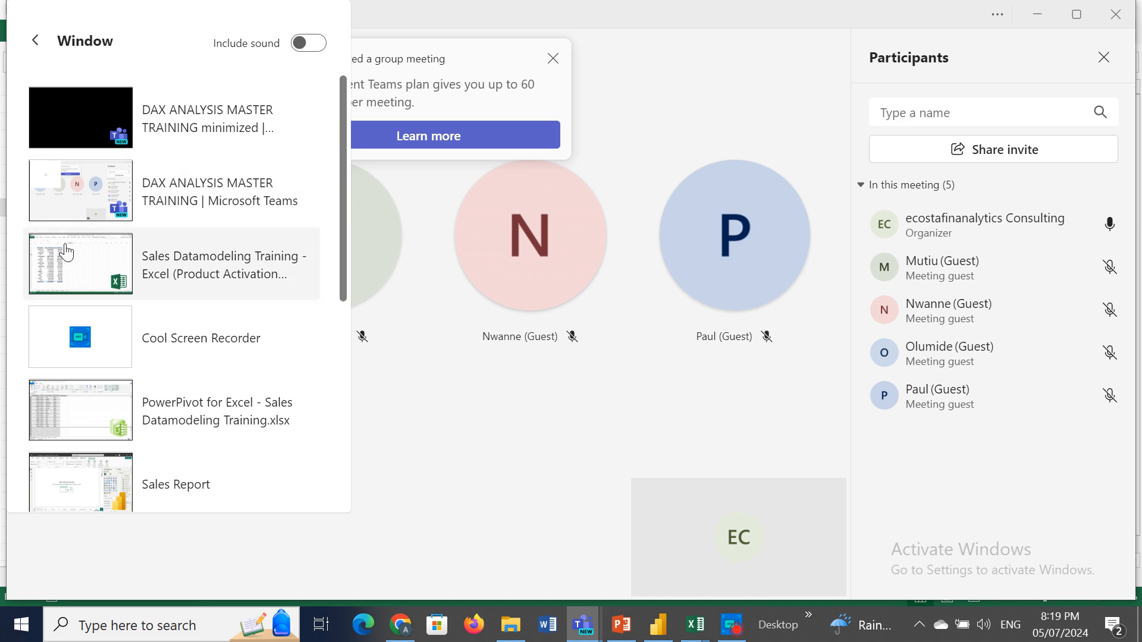
{"action": "left_click", "coordinate": [57, 257]}
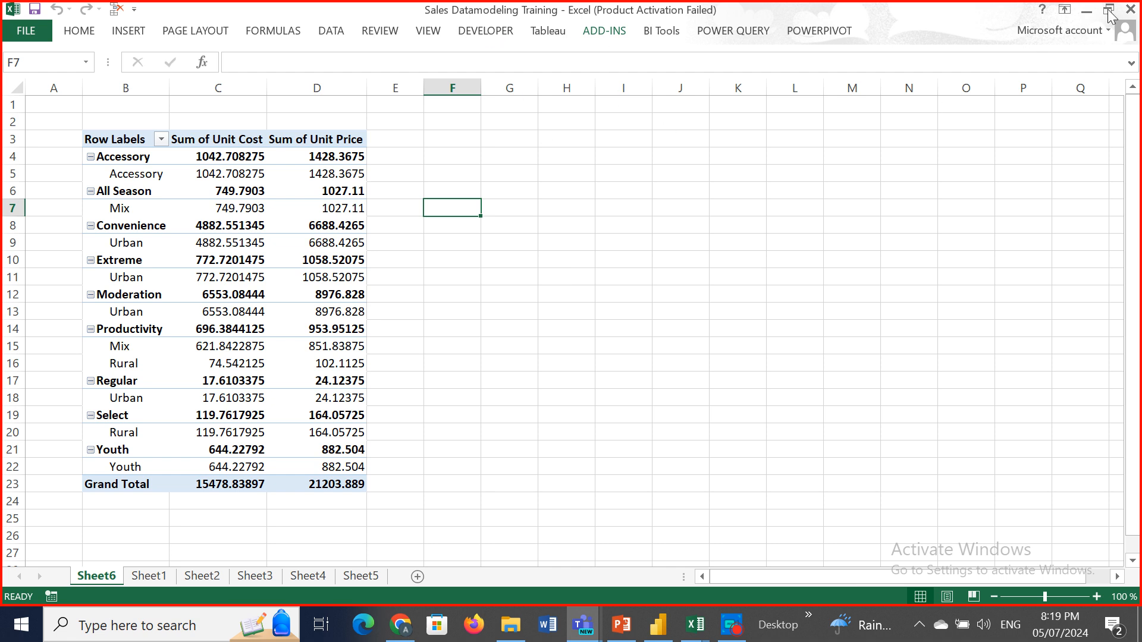
- Restore the shared workbook to a smaller window and try to launch DAX Studio from its add-ins
{"action": "left_click_drag", "start_coordinate": [964, 17], "coordinate": [958, 55]}
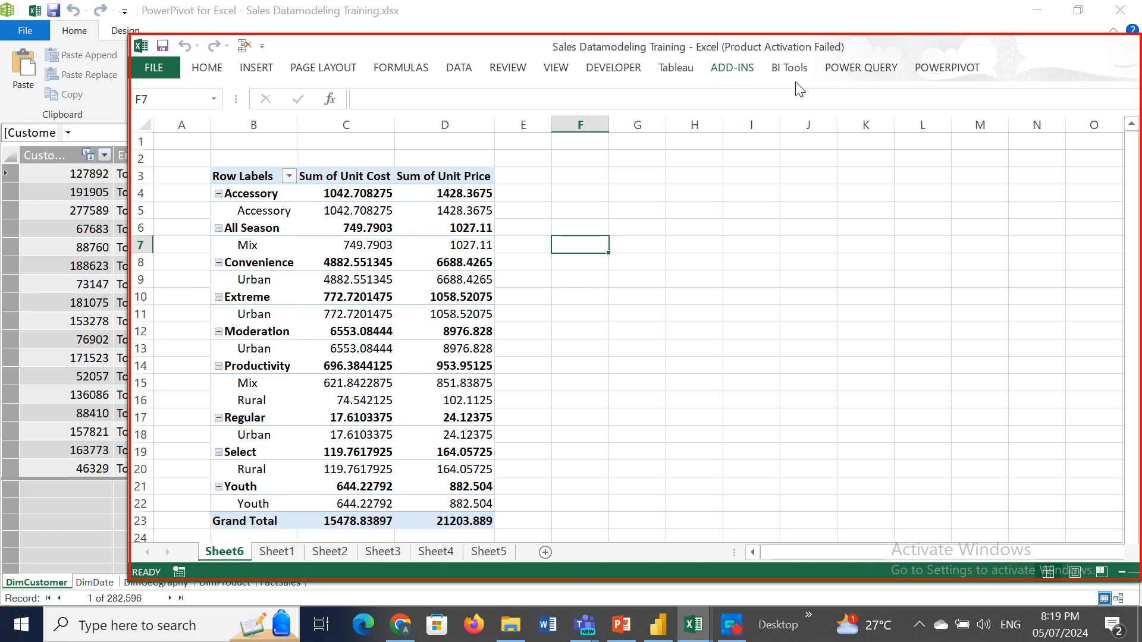
{"action": "left_click", "coordinate": [733, 69]}
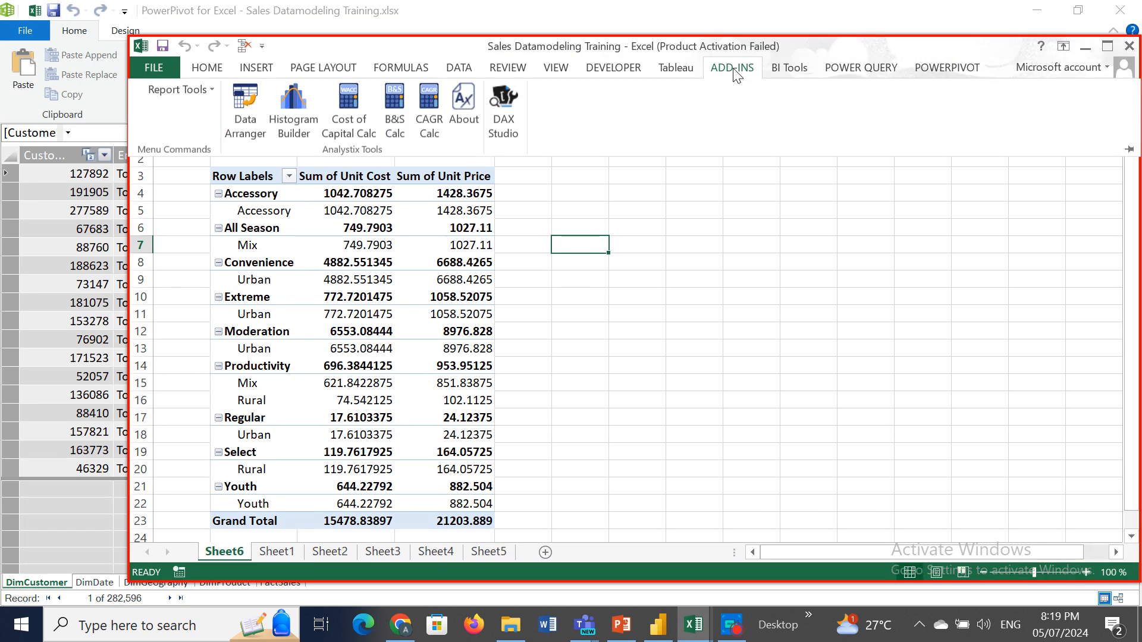
{"action": "left_click", "coordinate": [502, 124]}
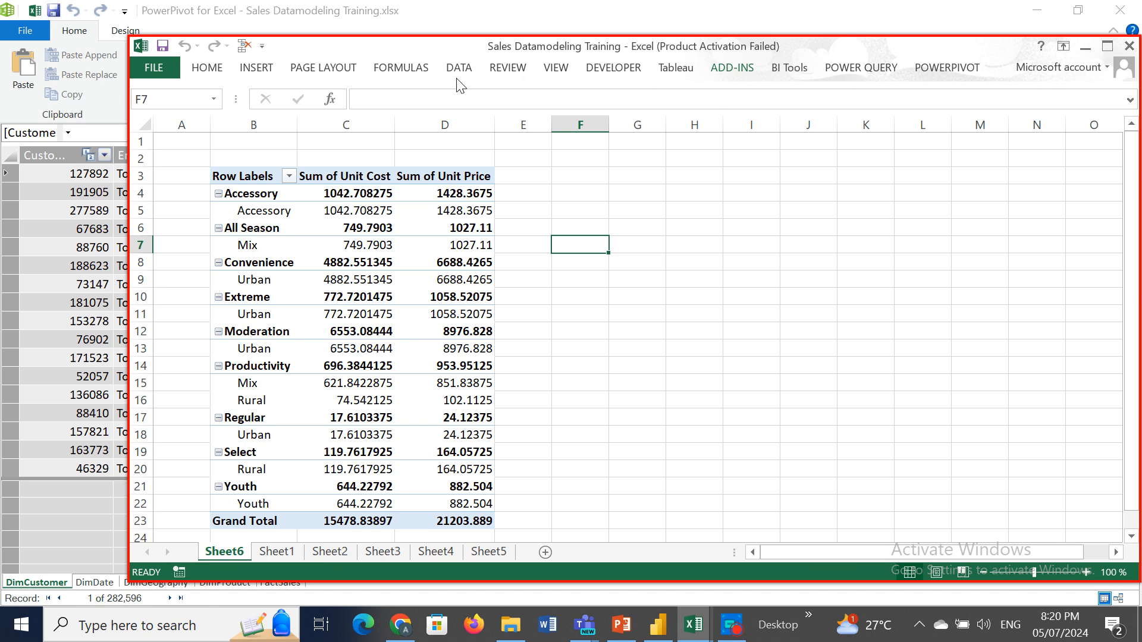
{"action": "left_click", "coordinate": [732, 68]}
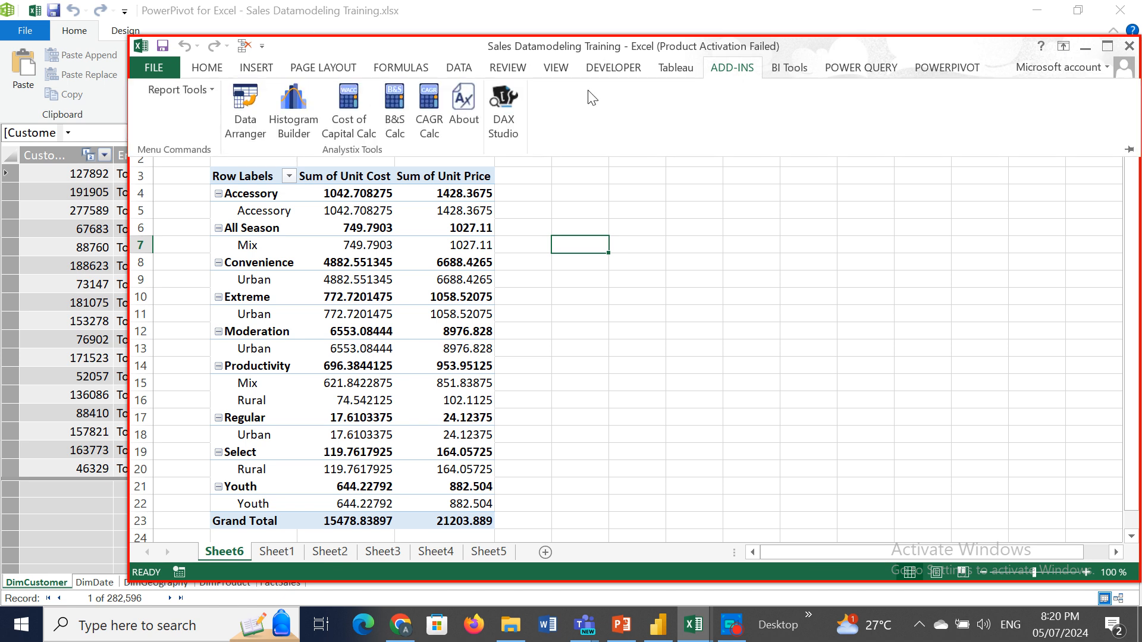
{"action": "left_click", "coordinate": [502, 127]}
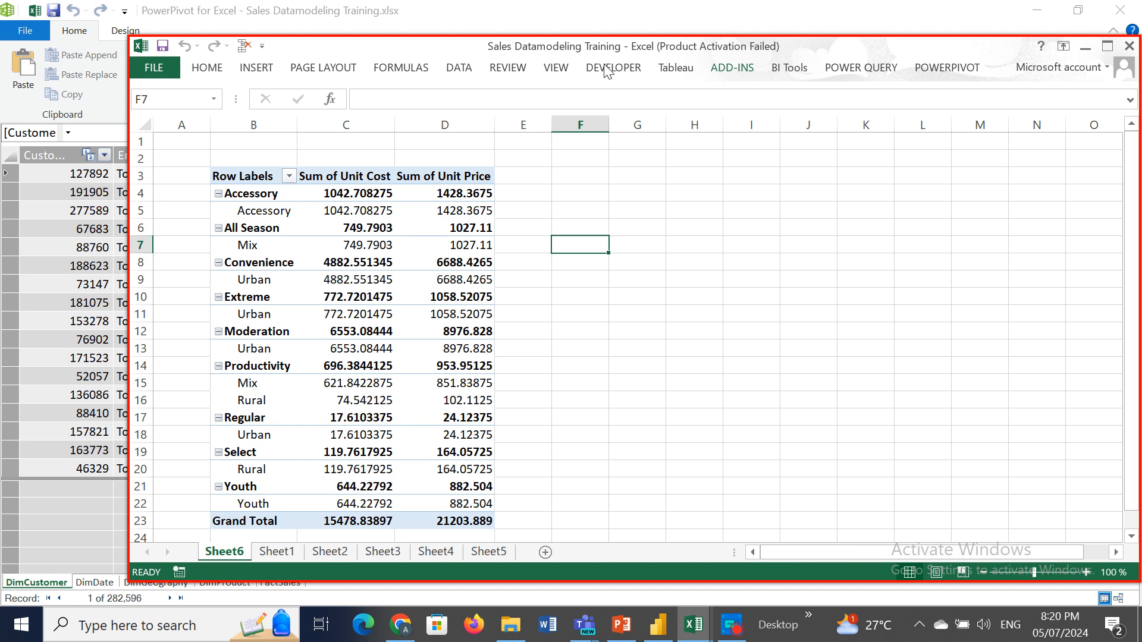
{"action": "left_click", "coordinate": [732, 68]}
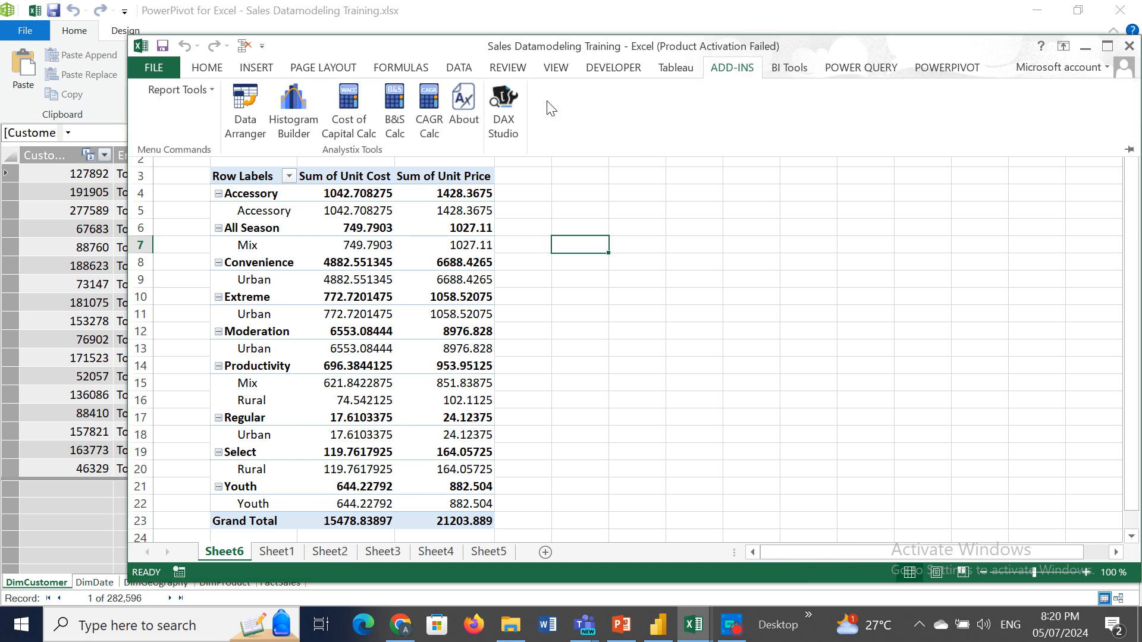
{"action": "left_click", "coordinate": [504, 117]}
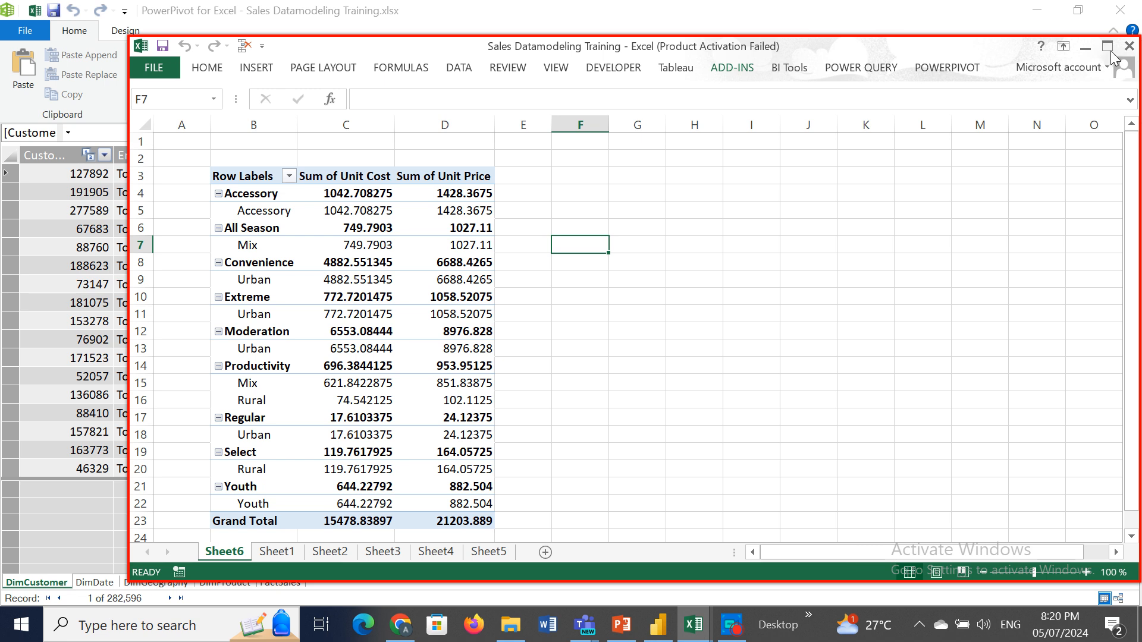
- Minimize the workbook and PowerPivot windows to reveal the Power BI Sales Report, and stop sharing the workbook
{"action": "left_click", "coordinate": [1085, 47]}
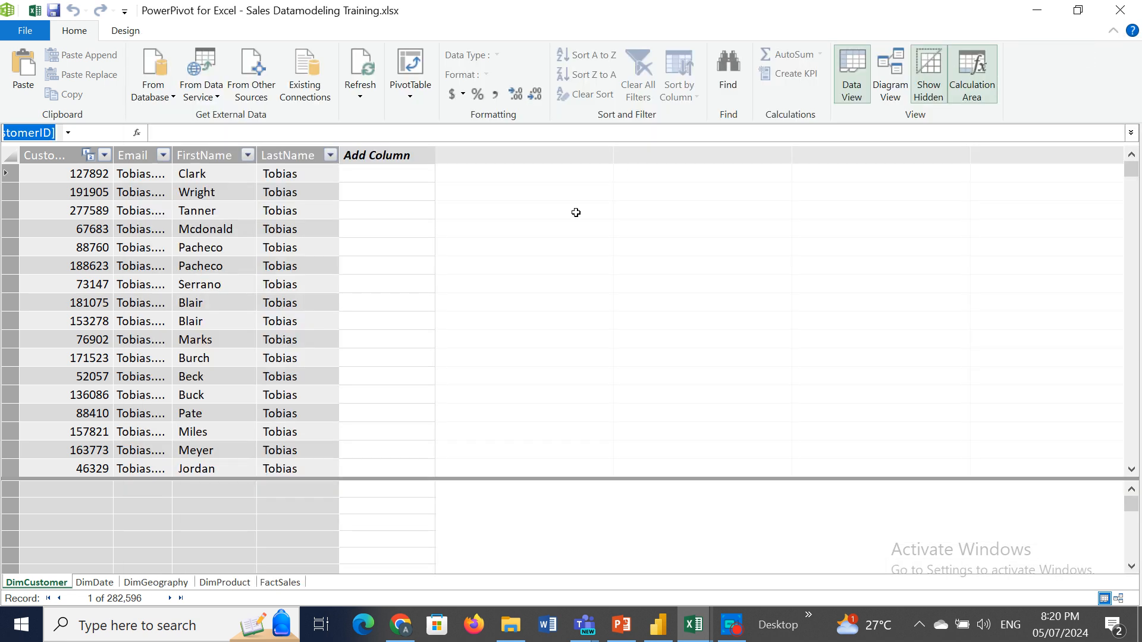
{"action": "left_click", "coordinate": [1037, 10]}
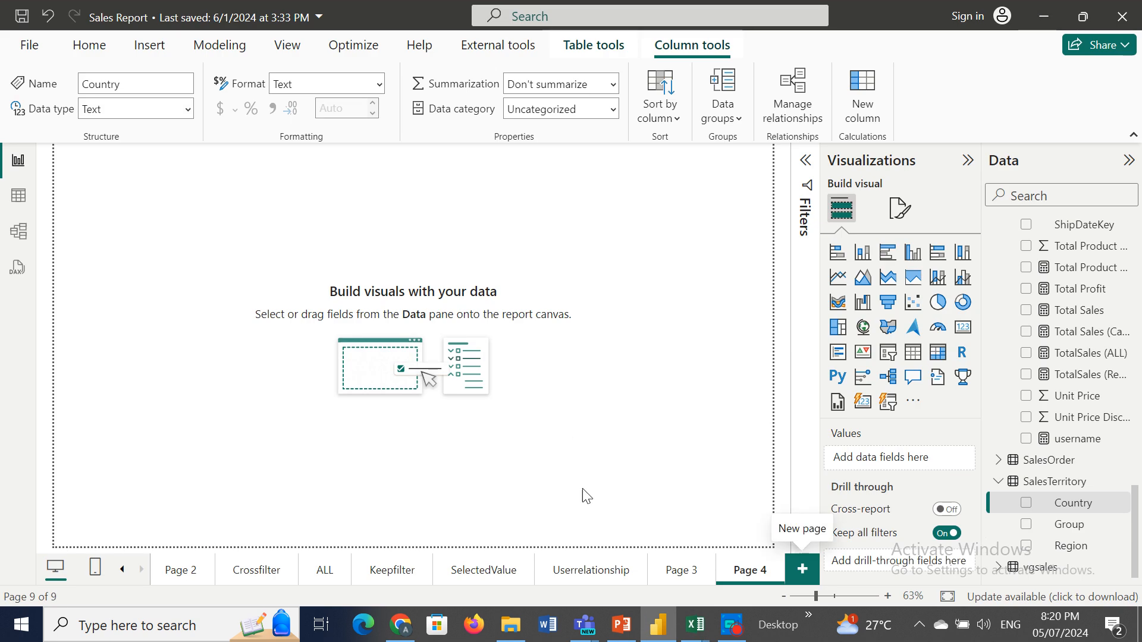
{"action": "left_click", "coordinate": [644, 20]}
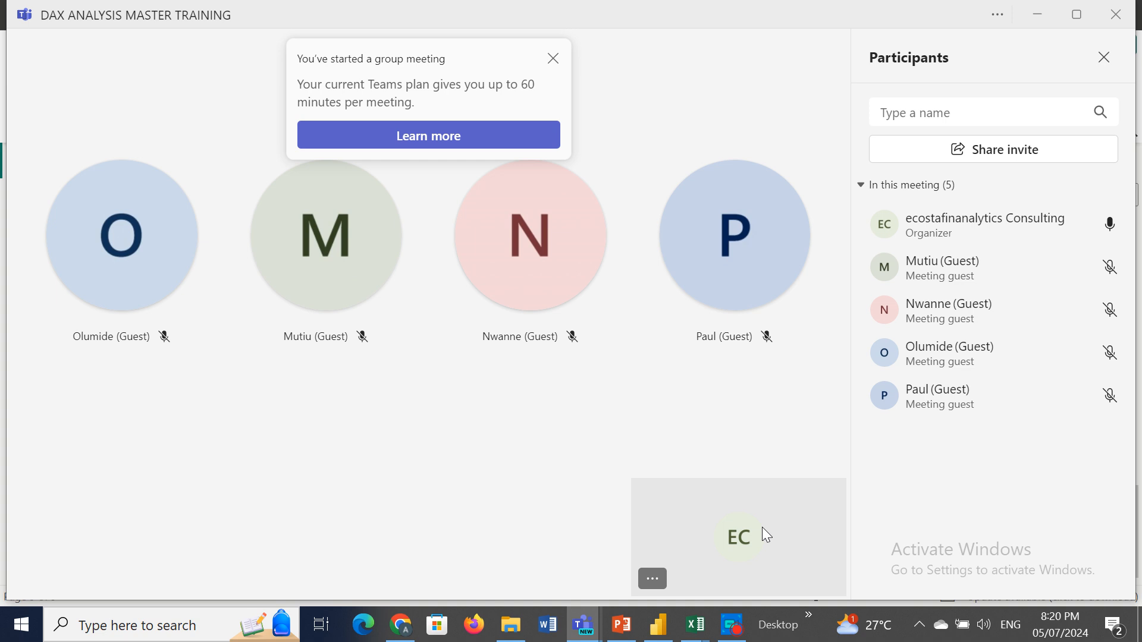
- Minimize the Teams meeting window and share the Sales Report window with the participants
{"action": "left_click", "coordinate": [653, 580]}
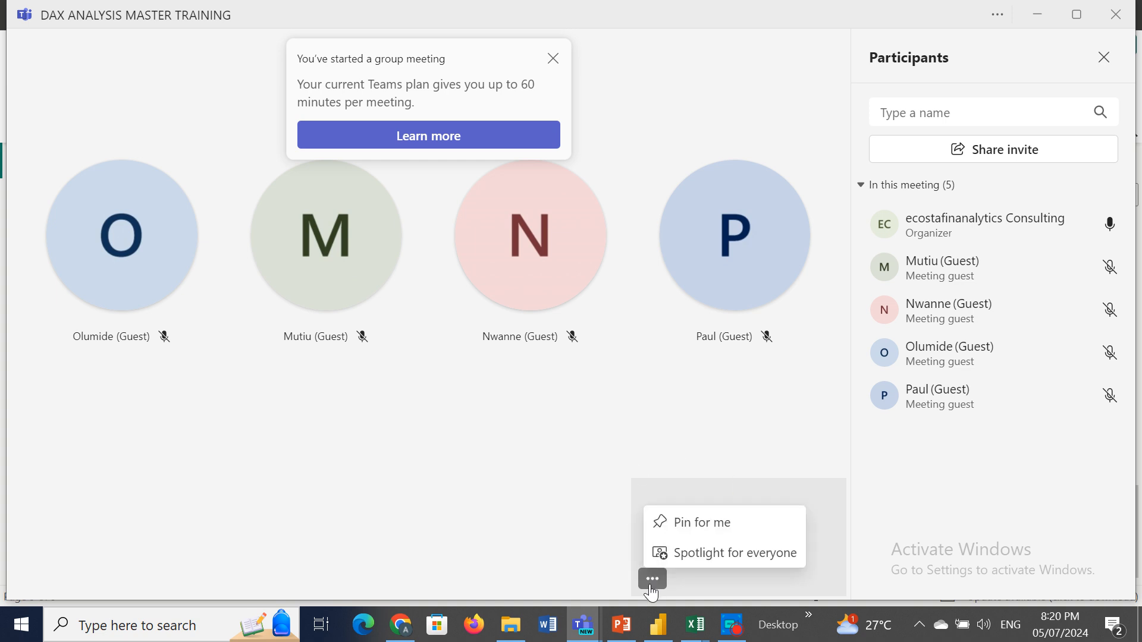
{"action": "left_click", "coordinate": [826, 494]}
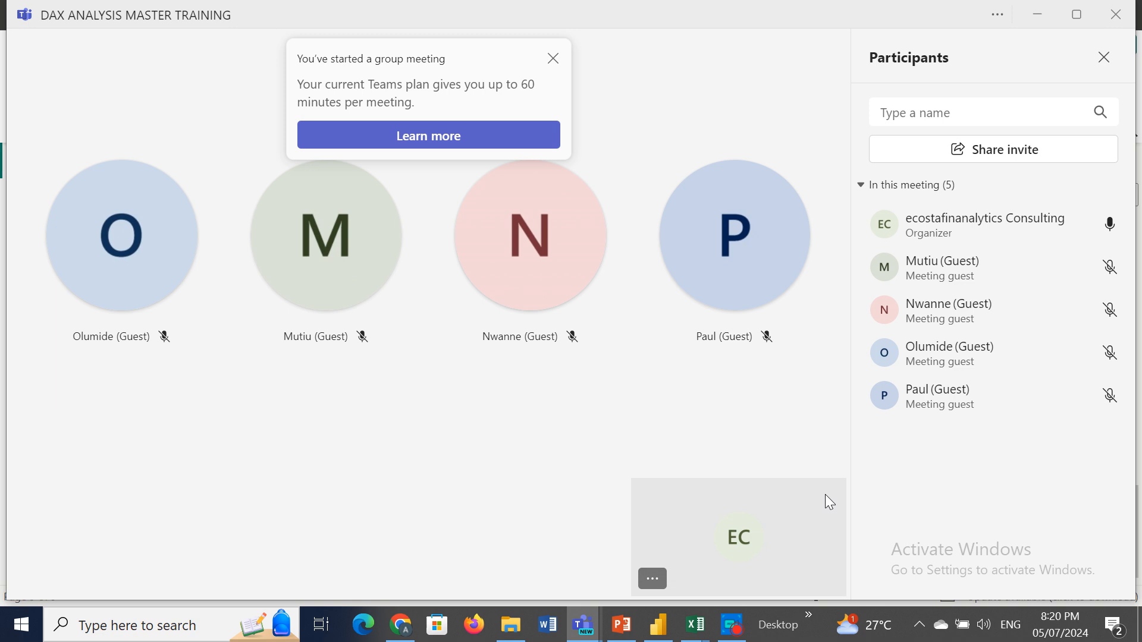
{"action": "left_click", "coordinate": [1038, 14]}
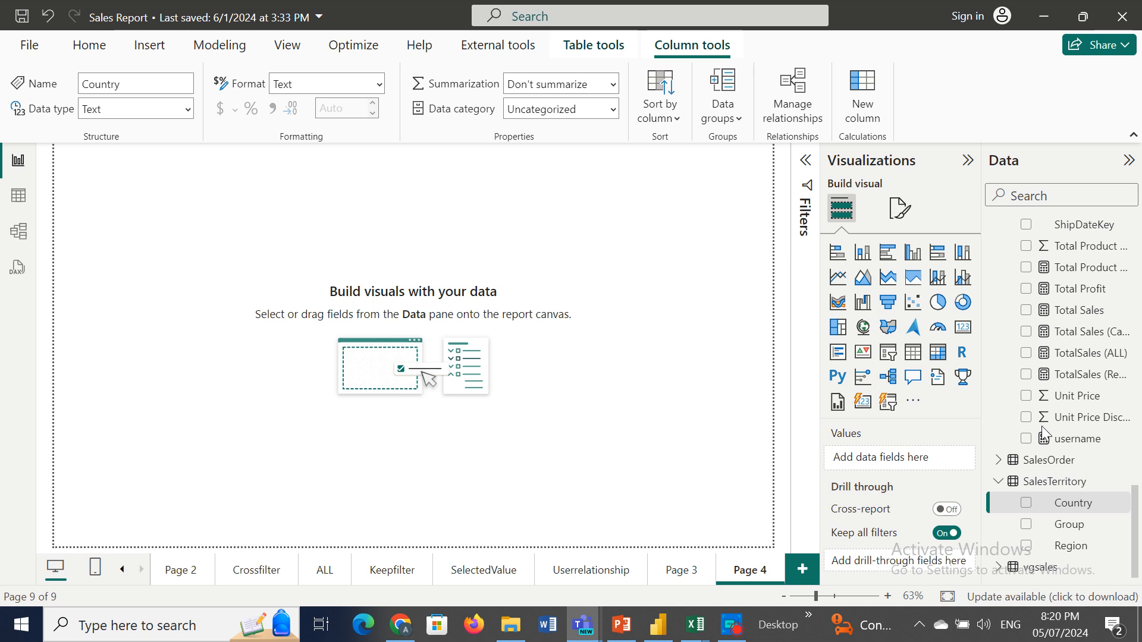
{"action": "left_click", "coordinate": [1064, 408]}
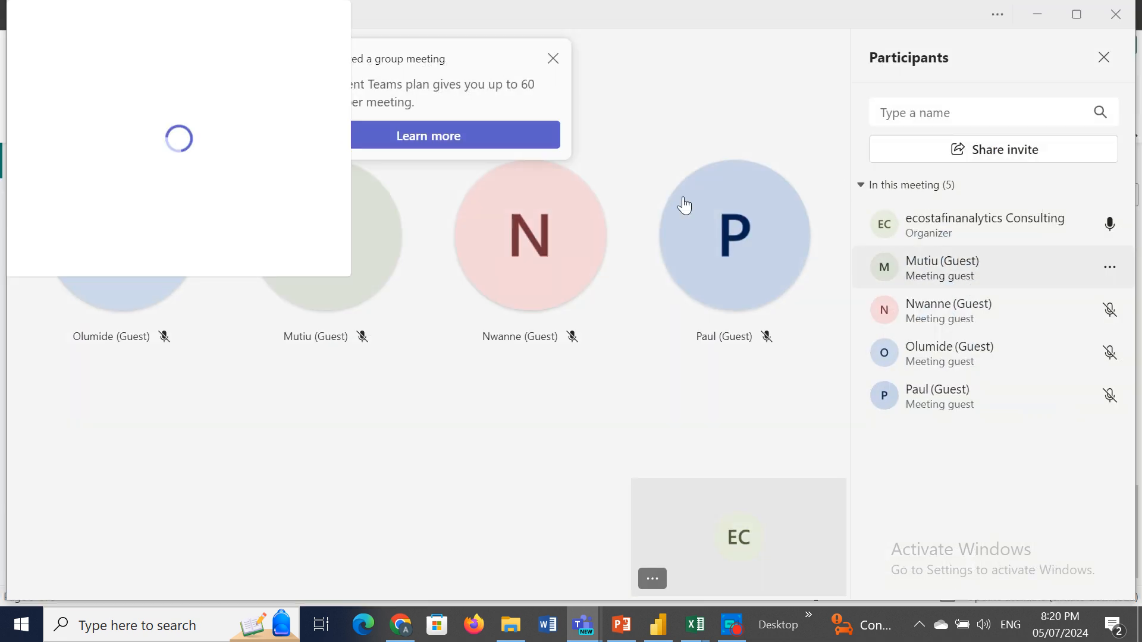
{"action": "left_click", "coordinate": [254, 215]}
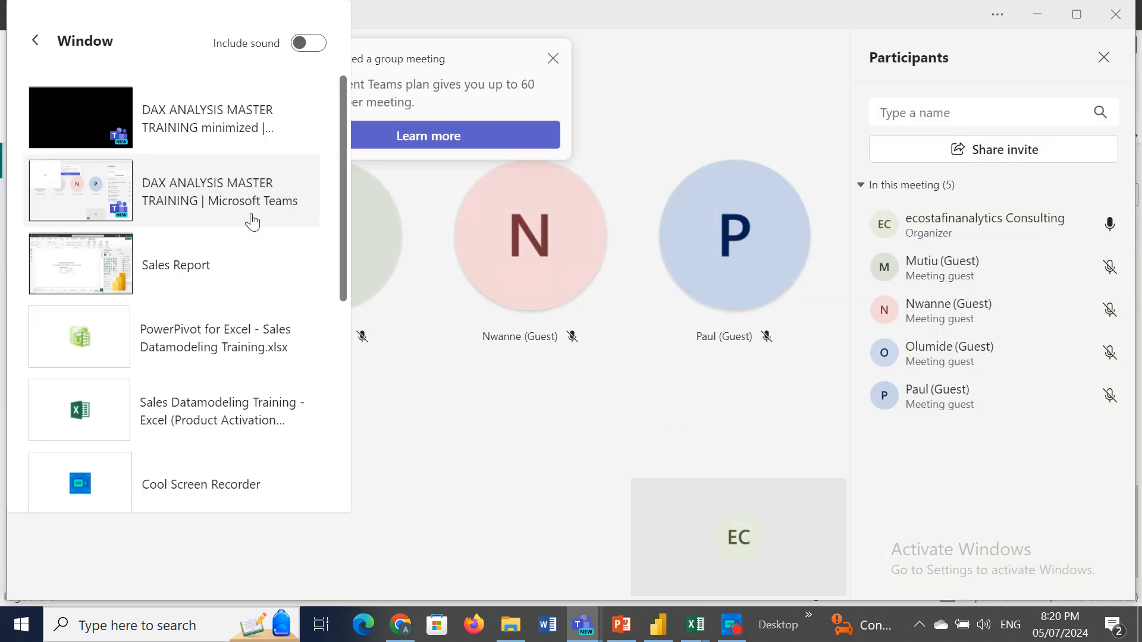
{"action": "left_click", "coordinate": [82, 263]}
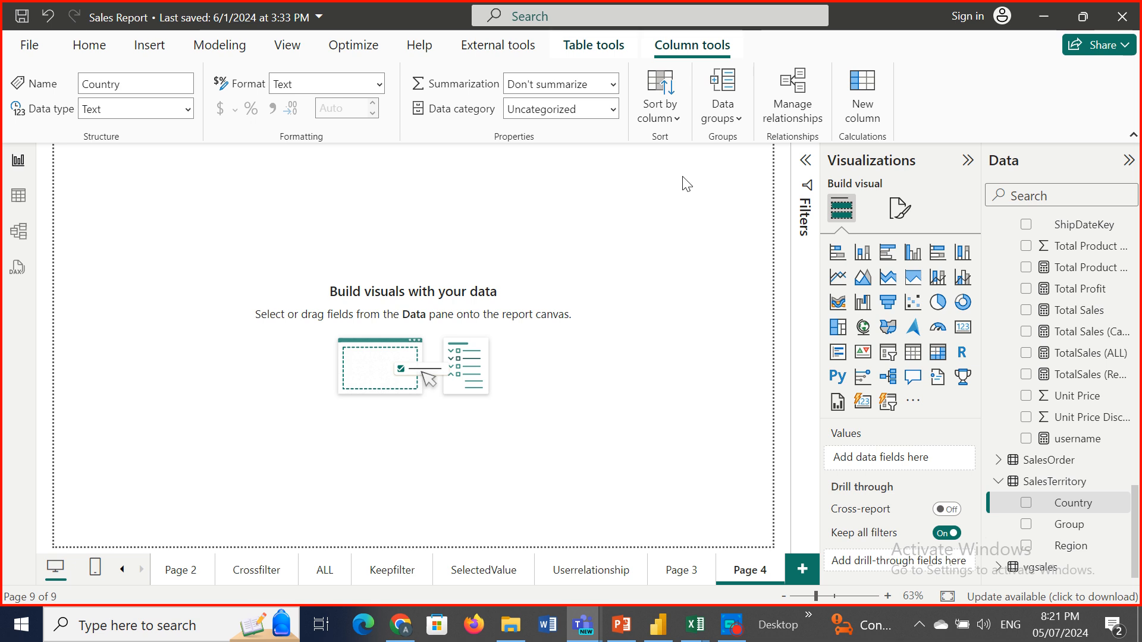
- Launch DAX Studio from the Sales Report's external tools and stop sharing the report in the meeting
{"action": "left_click", "coordinate": [498, 51]}
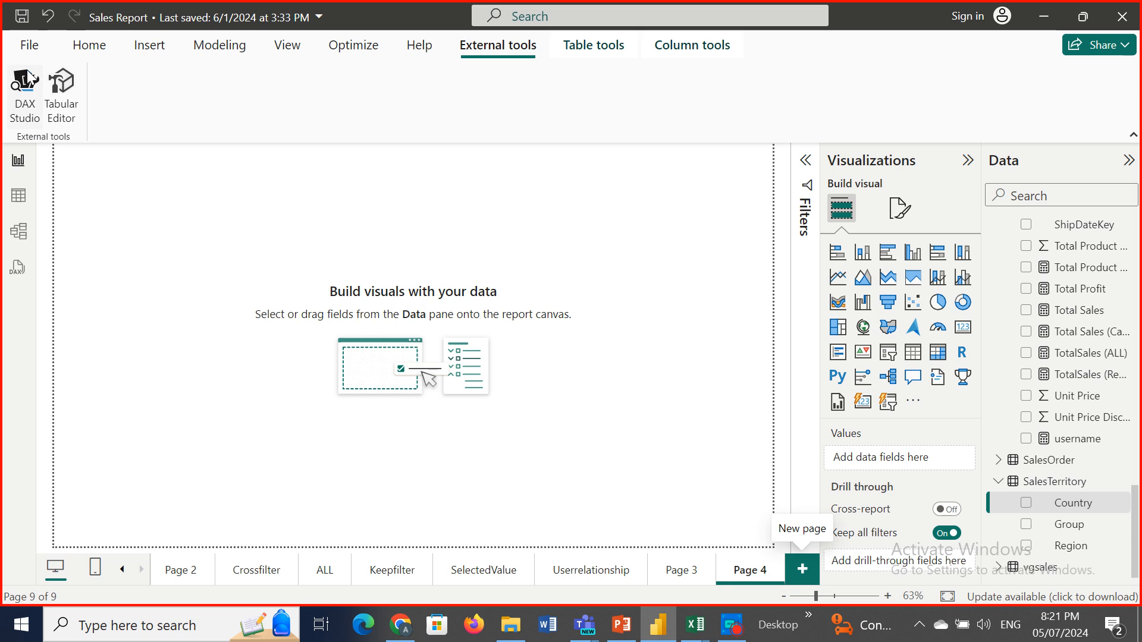
{"action": "left_click", "coordinate": [22, 94]}
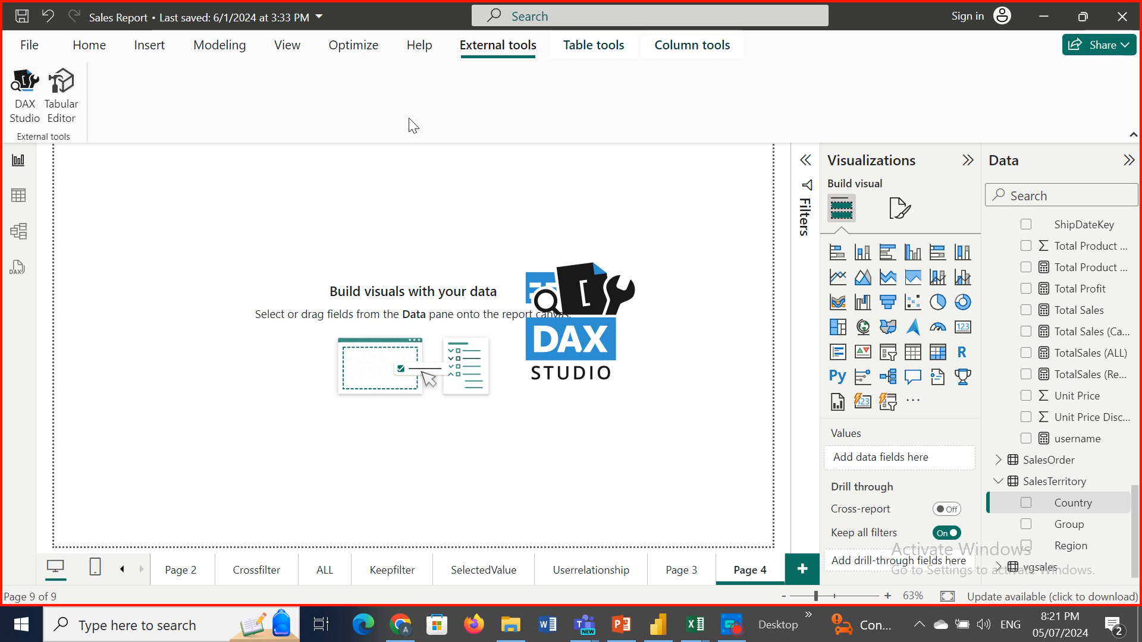
{"action": "left_click", "coordinate": [646, 20]}
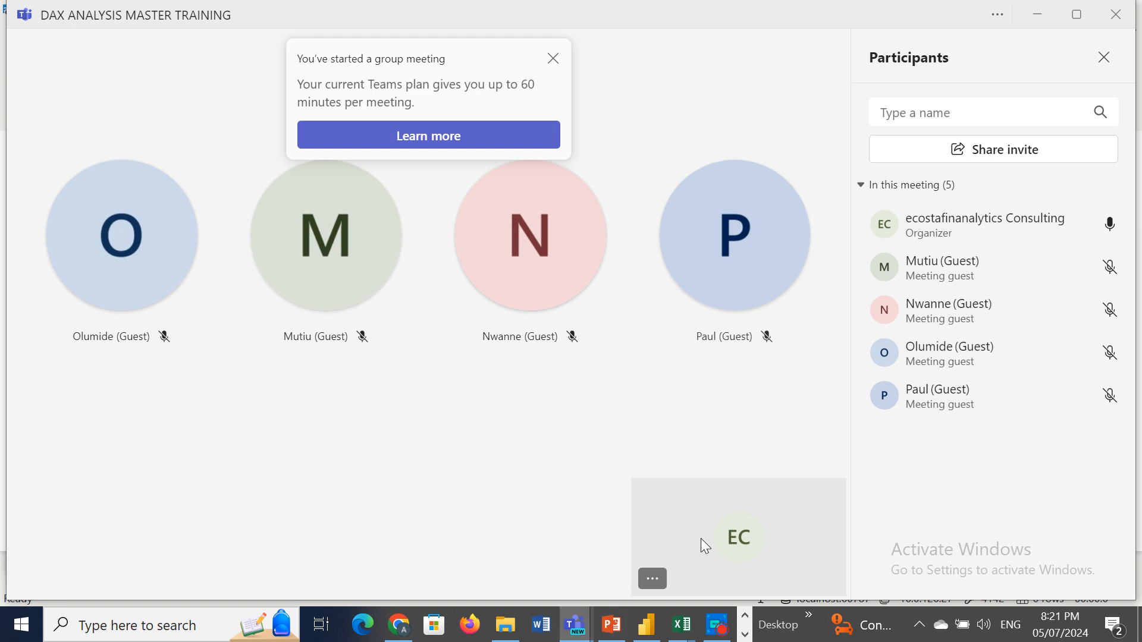
{"action": "left_click", "coordinate": [1051, 13]}
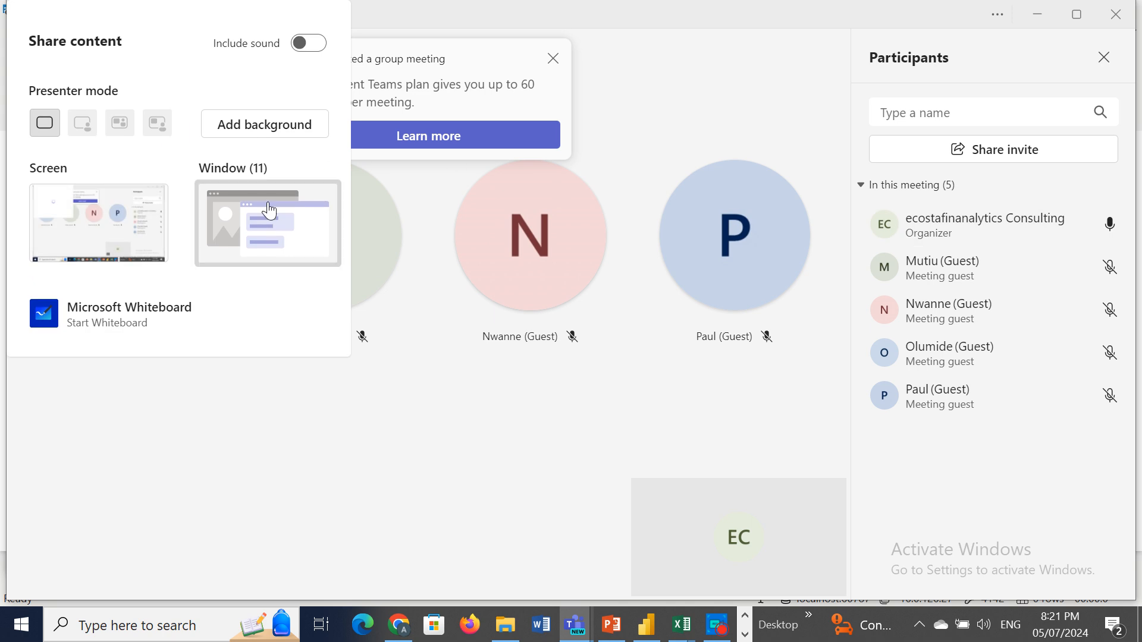
{"action": "left_click", "coordinate": [269, 213]}
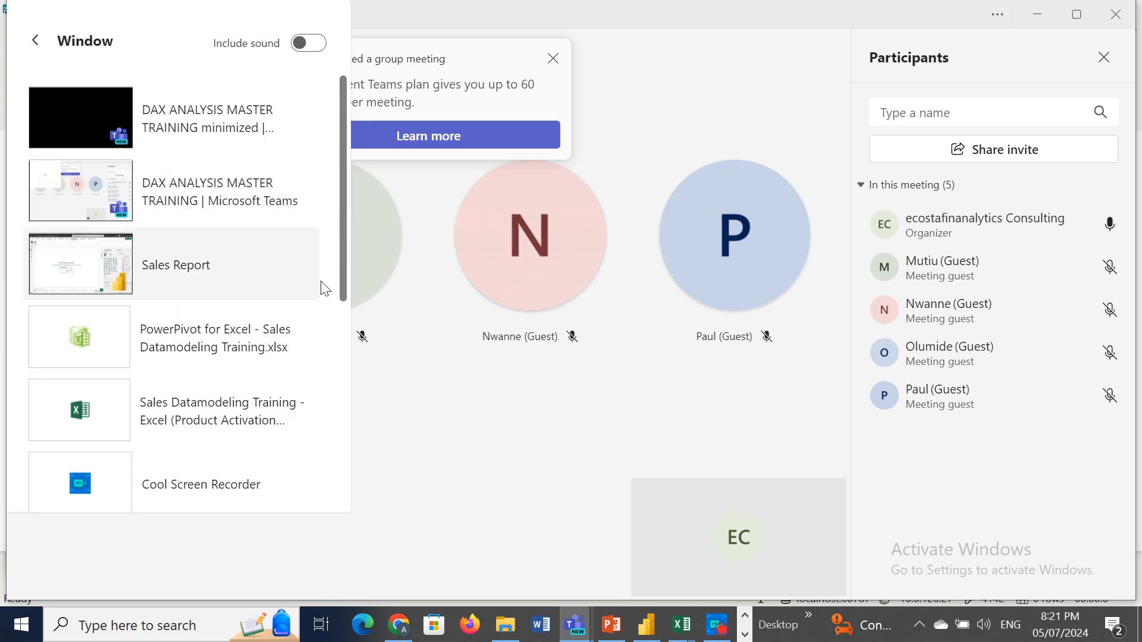
{"action": "scroll", "coordinate": [319, 392], "scroll_direction": "down", "scroll_amount": 6}
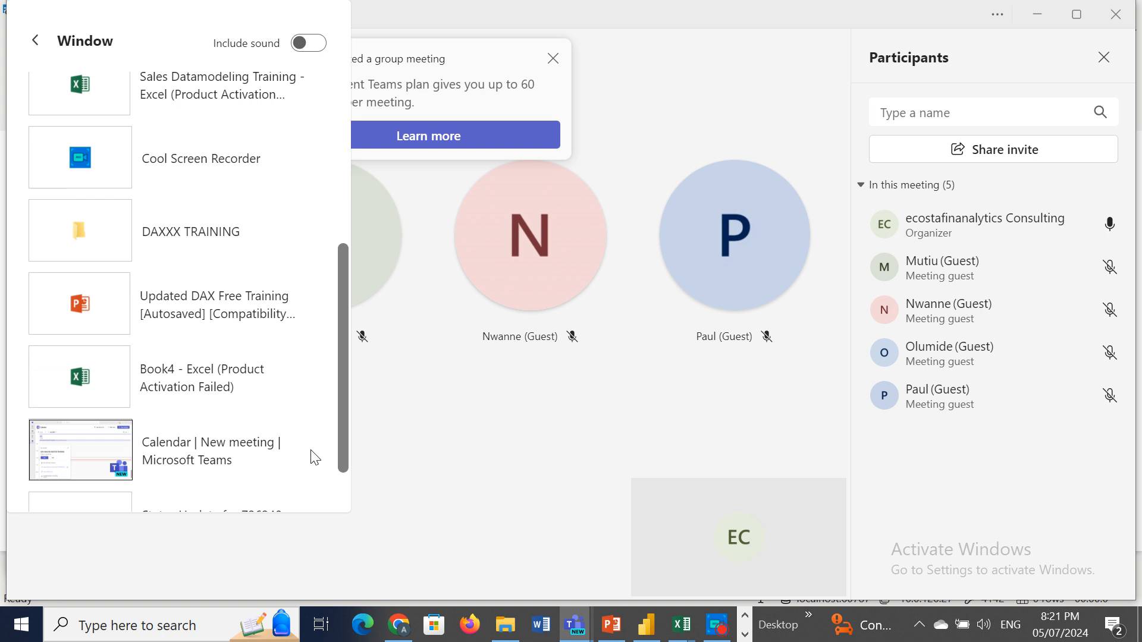
{"action": "scroll", "coordinate": [321, 369], "scroll_direction": "up", "scroll_amount": 6}
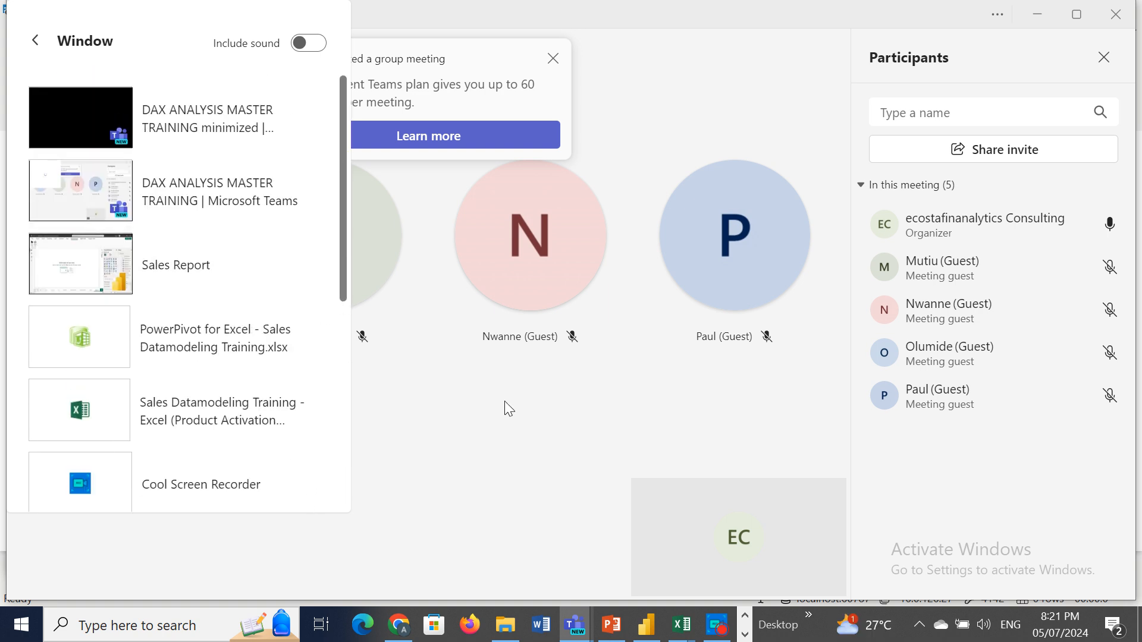
{"action": "left_click", "coordinate": [570, 439]}
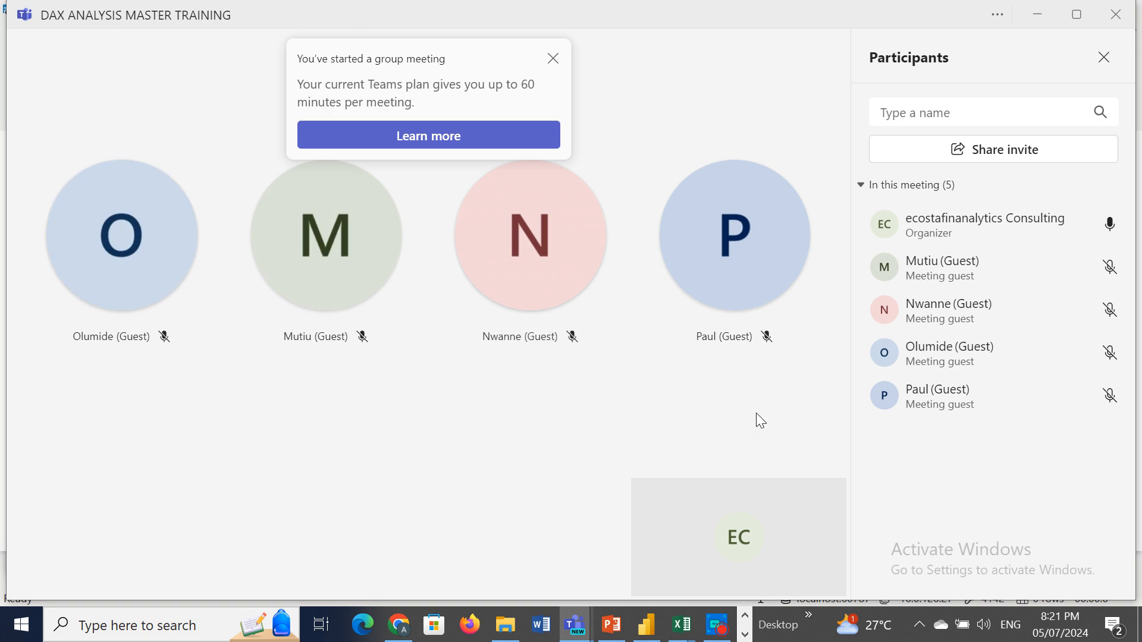
{"action": "left_click", "coordinate": [1039, 14]}
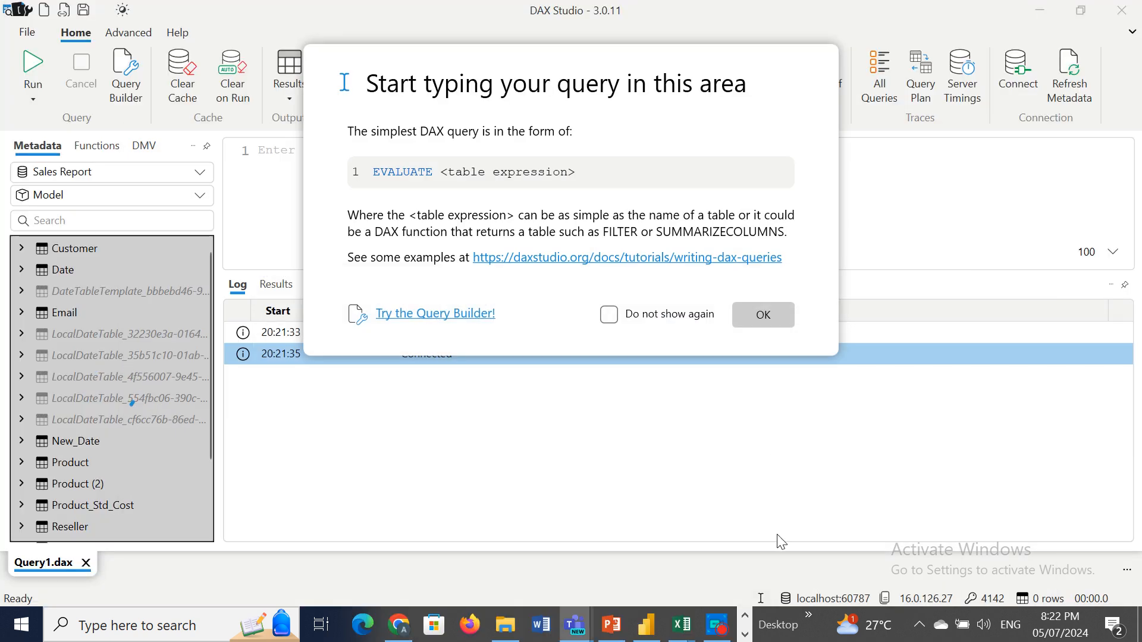
{"action": "left_click", "coordinate": [1067, 415]}
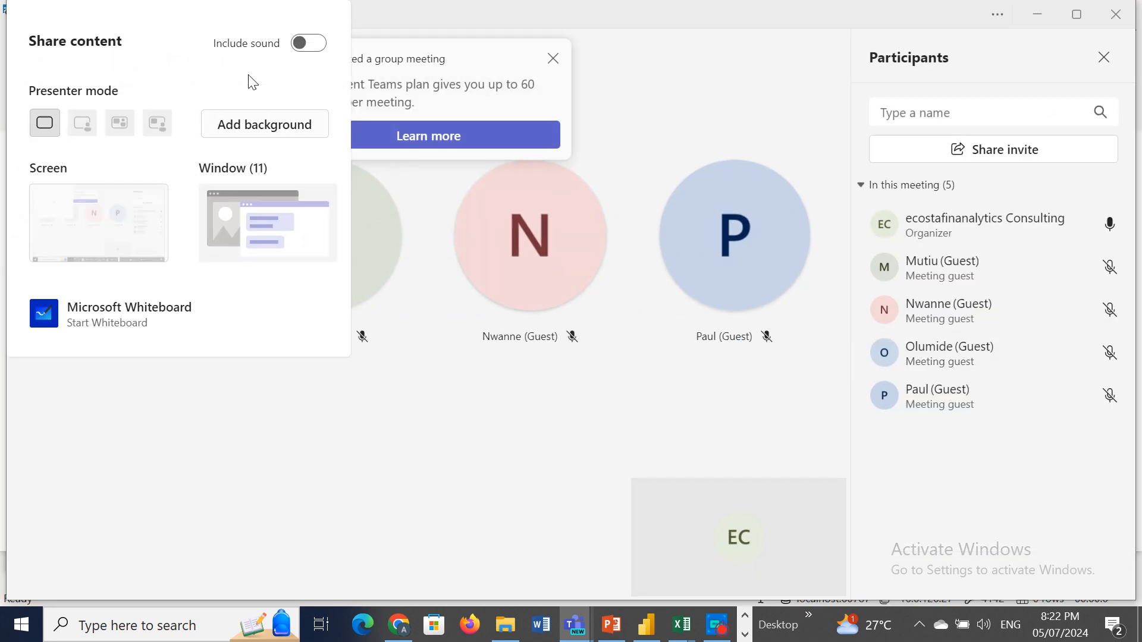
{"action": "left_click", "coordinate": [299, 201]}
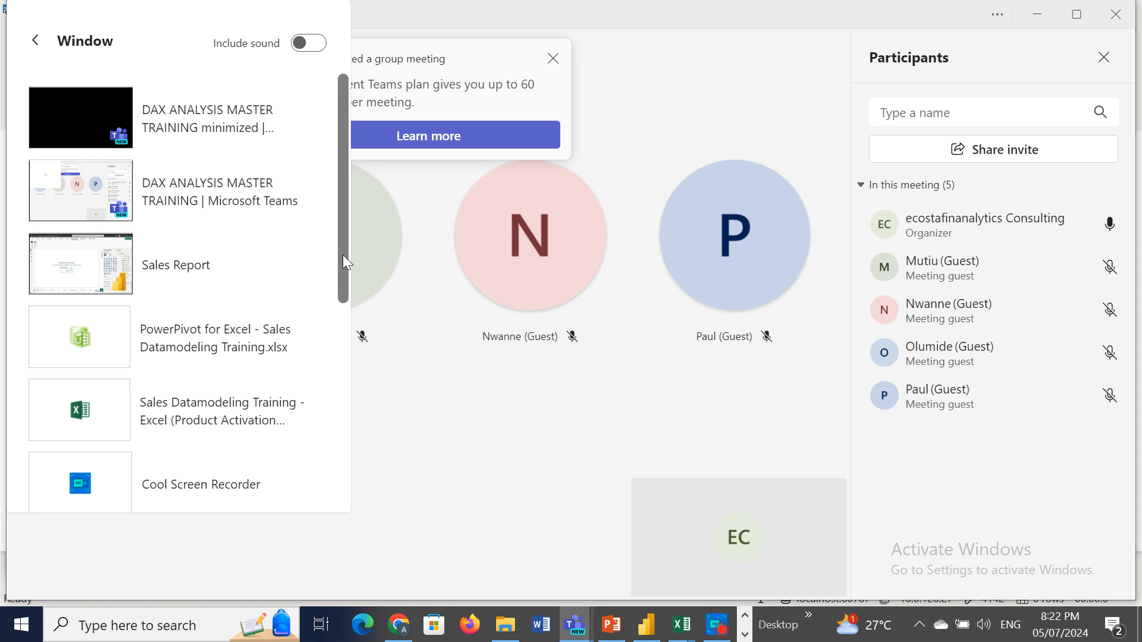
{"action": "left_click_drag", "start_coordinate": [342, 255], "coordinate": [327, 233]}
{"action": "left_click", "coordinate": [520, 459]}
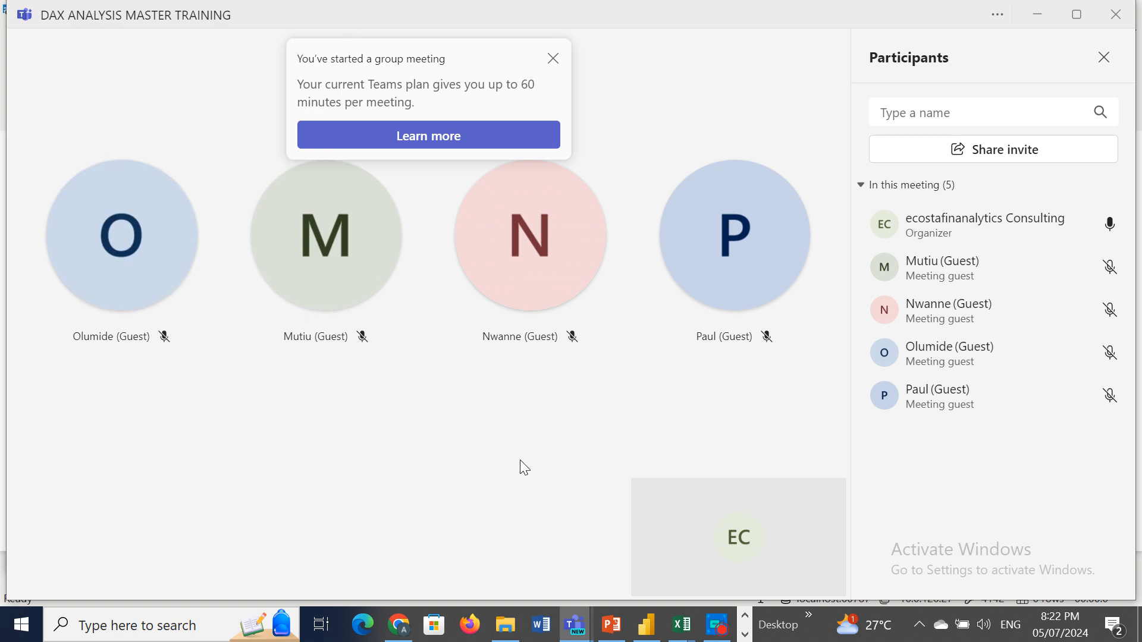
- Dismiss the query introduction message in DAX Studio and share the DAX Studio window with the meeting participants
{"action": "left_click", "coordinate": [1040, 7]}
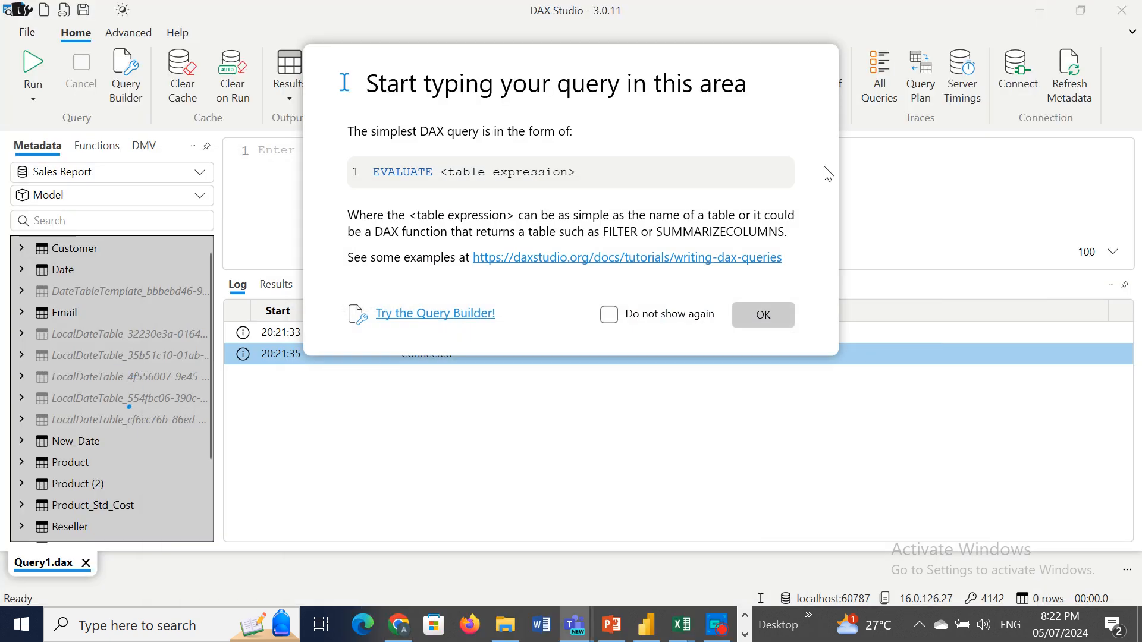
{"action": "left_click", "coordinate": [764, 316]}
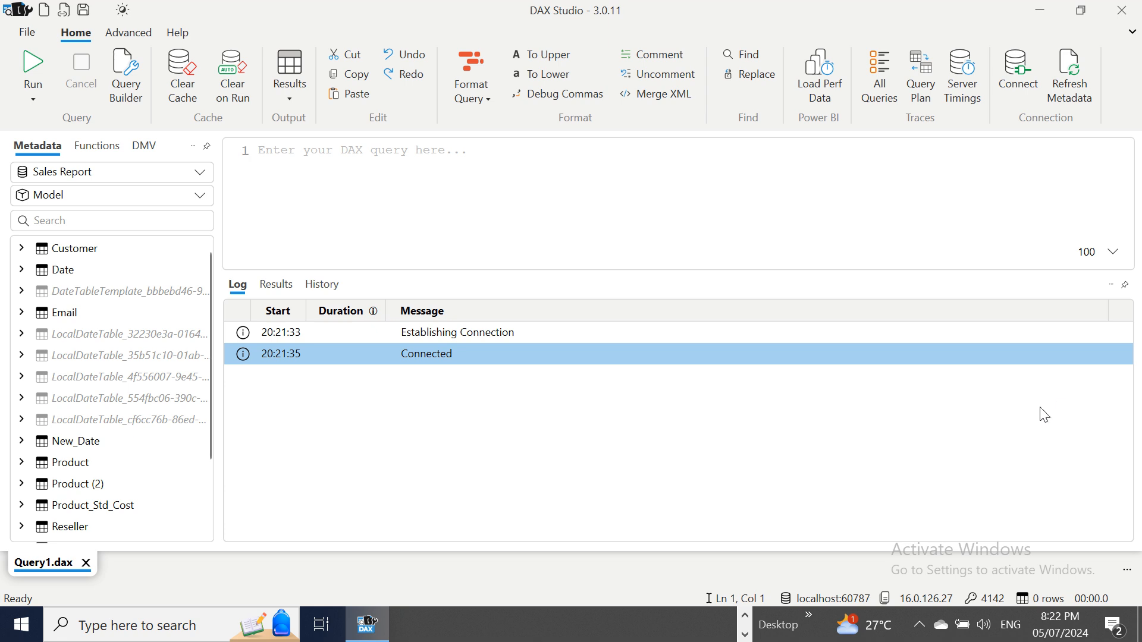
{"action": "left_click", "coordinate": [1060, 404]}
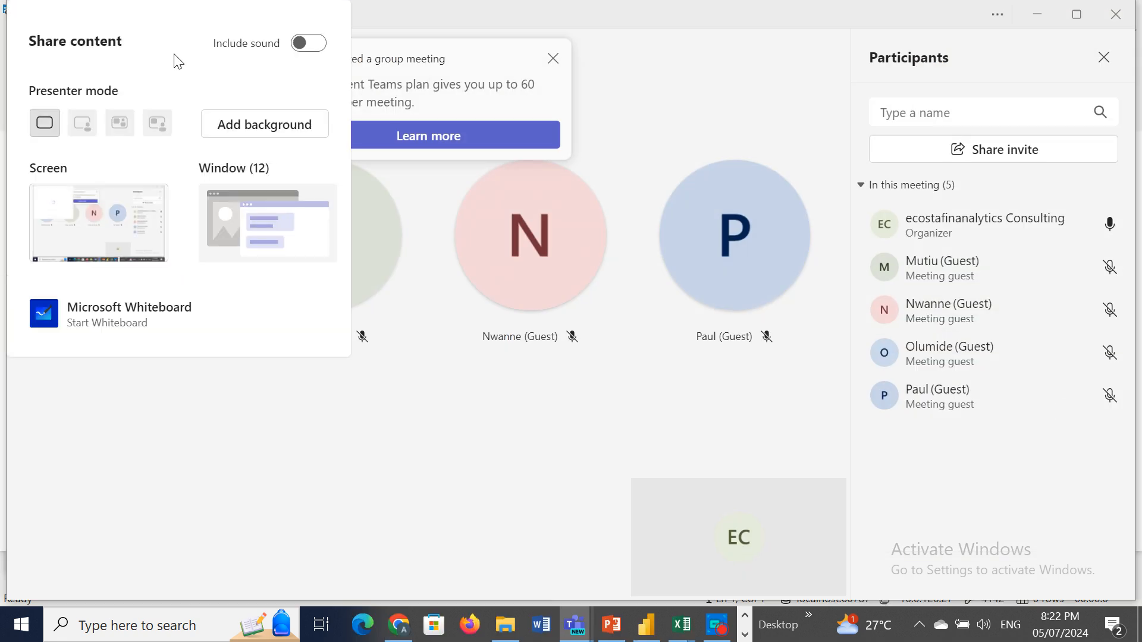
{"action": "left_click", "coordinate": [249, 219]}
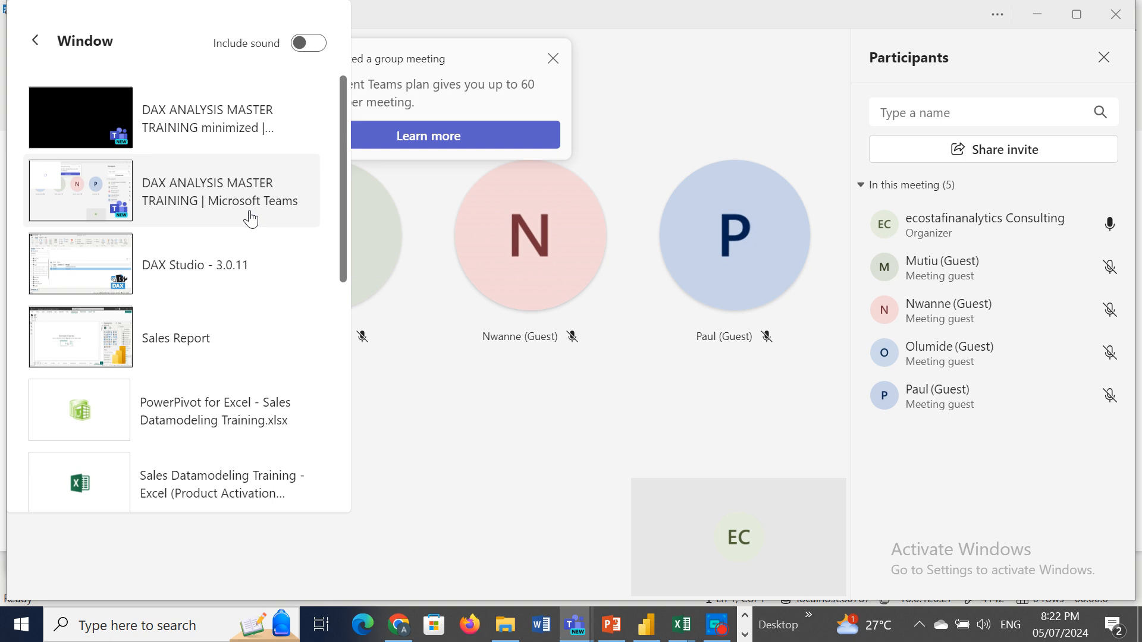
{"action": "left_click", "coordinate": [102, 252]}
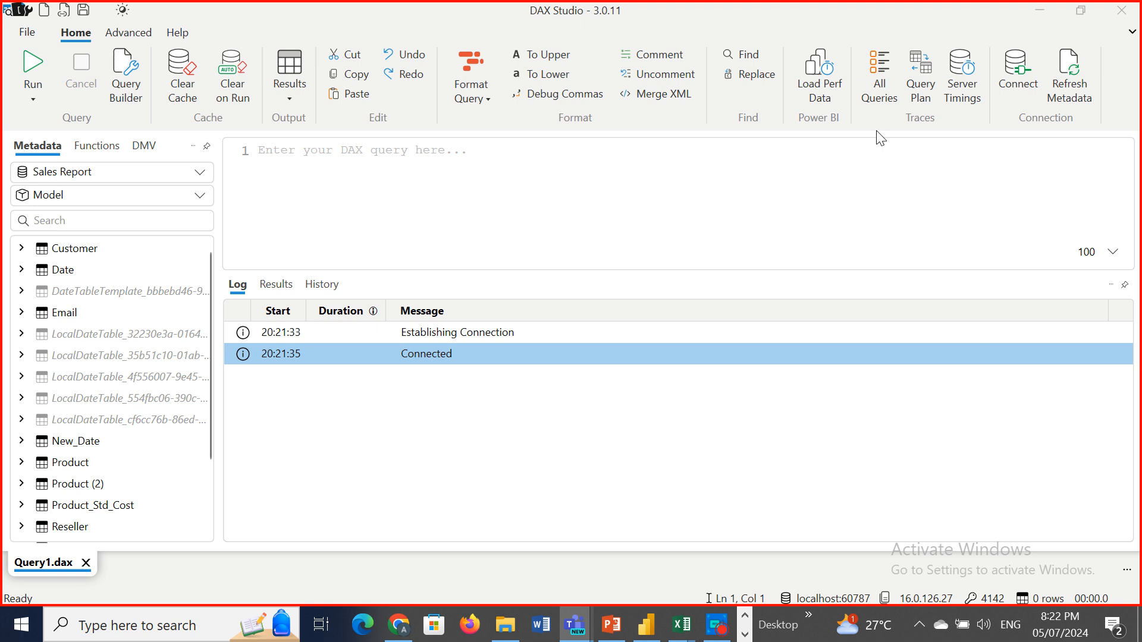
- Connect DAX Studio to the Sales Report as a Power BI / SSDT model instead of the tabular server
{"action": "left_click", "coordinate": [1008, 87]}
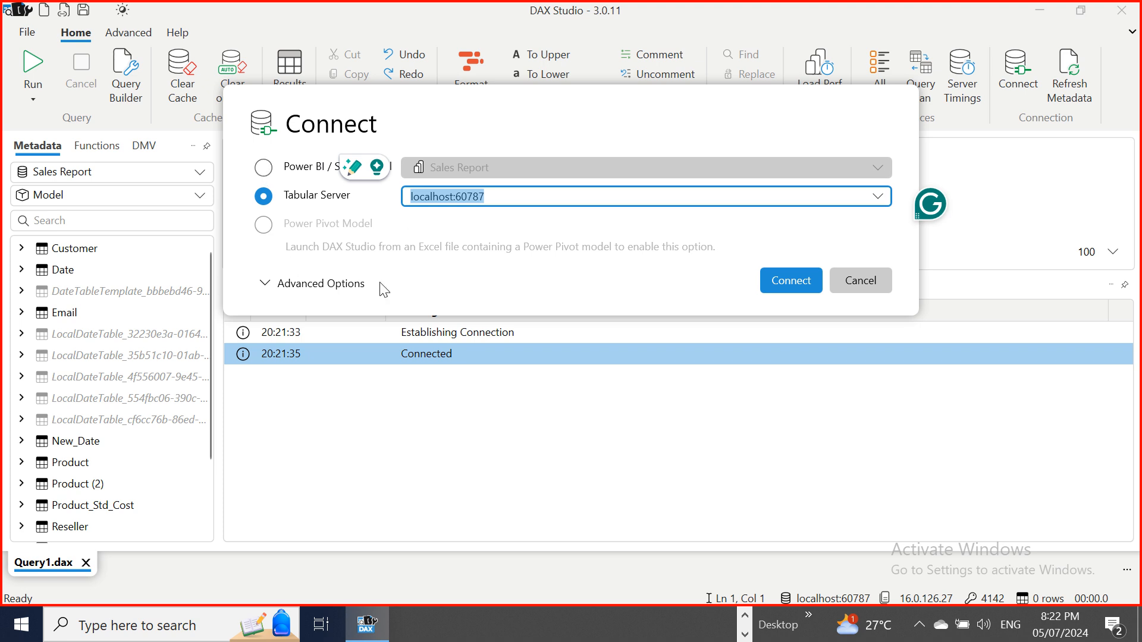
{"action": "left_click", "coordinate": [264, 169]}
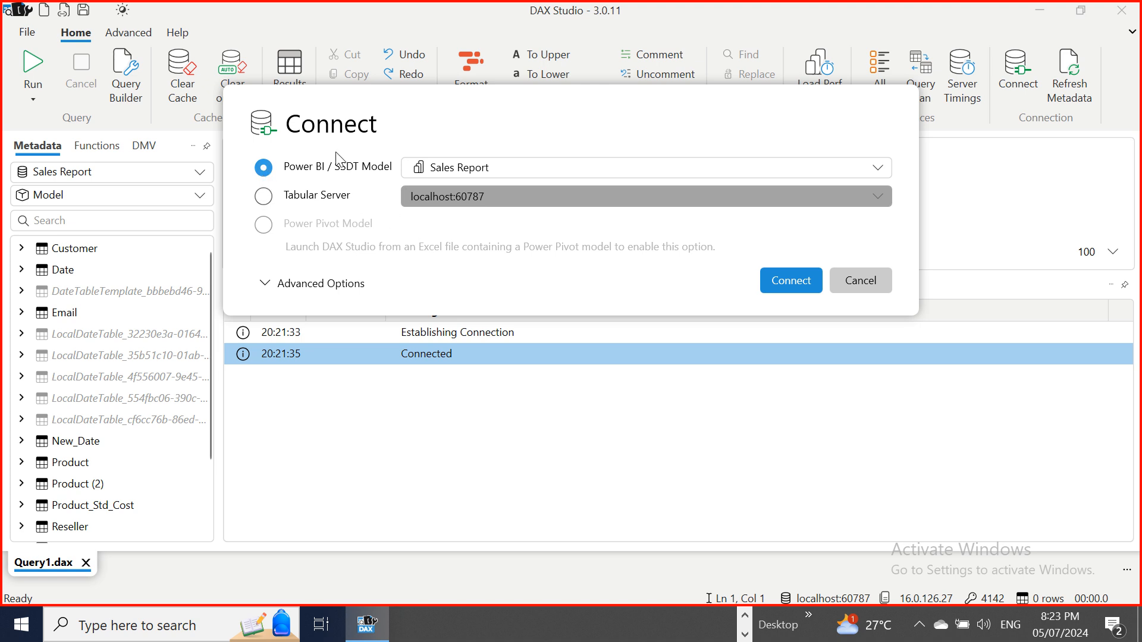
{"action": "left_click", "coordinate": [877, 169]}
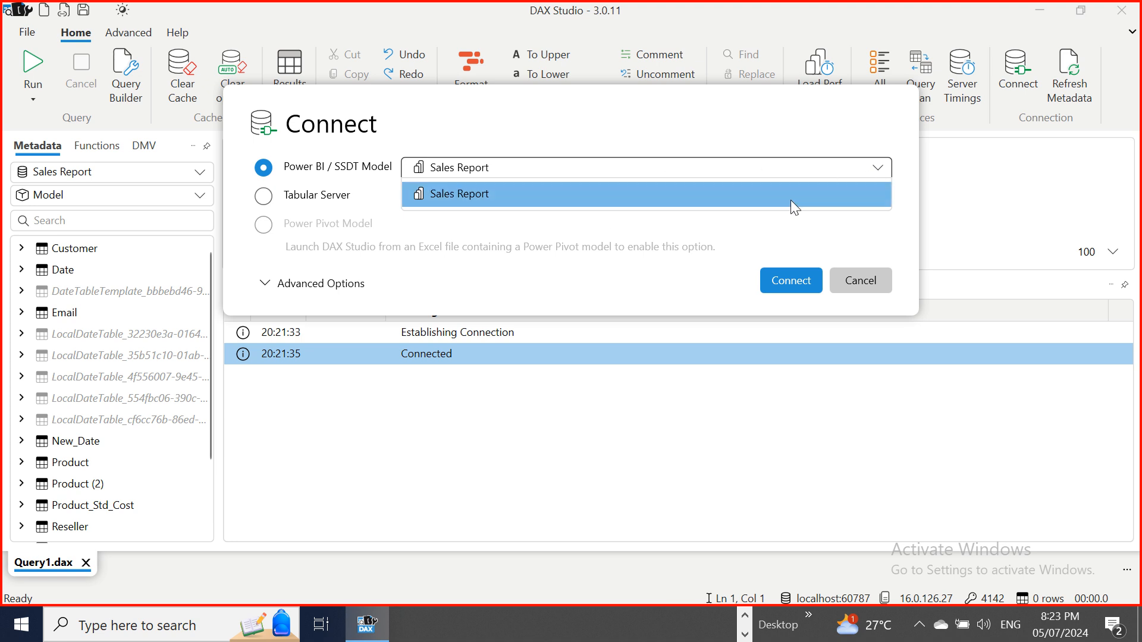
{"action": "left_click", "coordinate": [671, 192]}
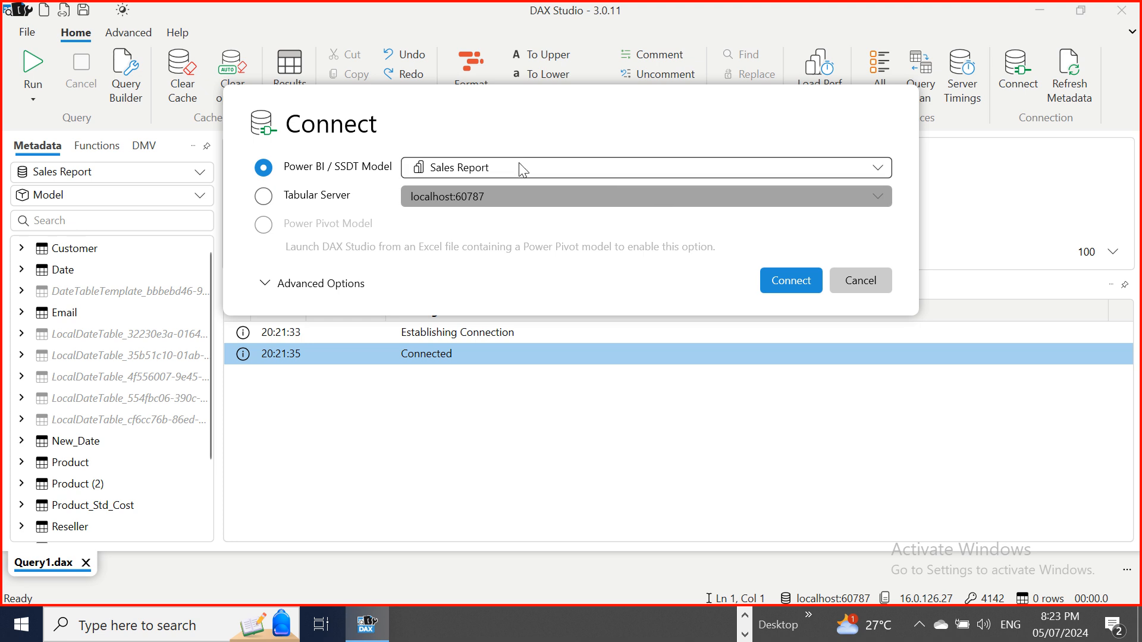
{"action": "left_click", "coordinate": [784, 282]}
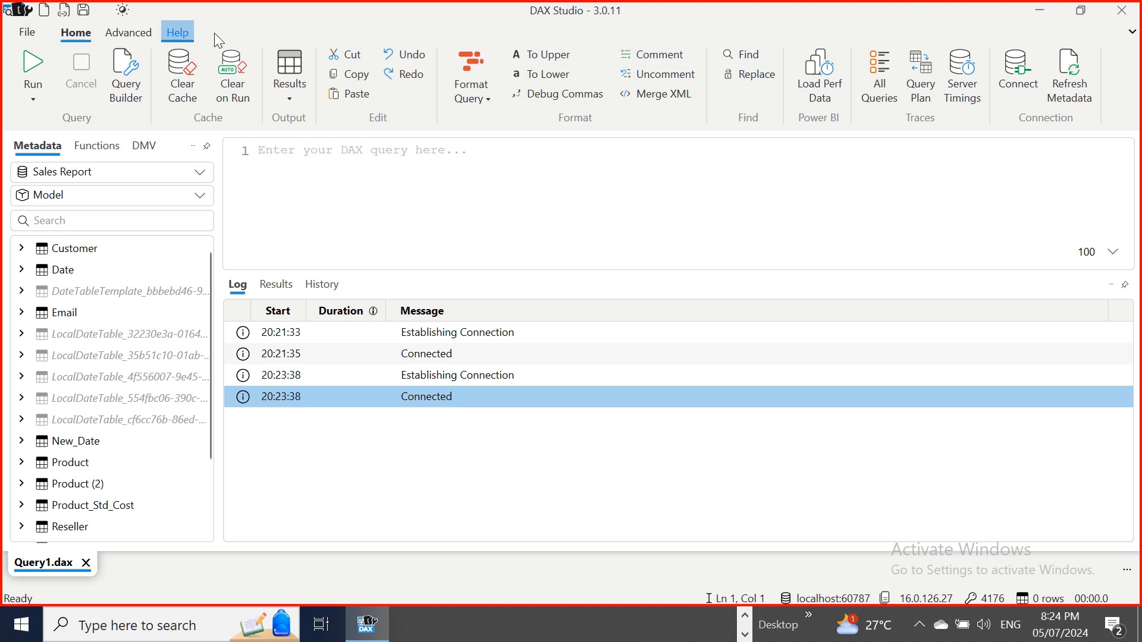
- Look through DAX Studio's file options and its Home, Advanced and Help command sets
{"action": "left_click", "coordinate": [29, 33]}
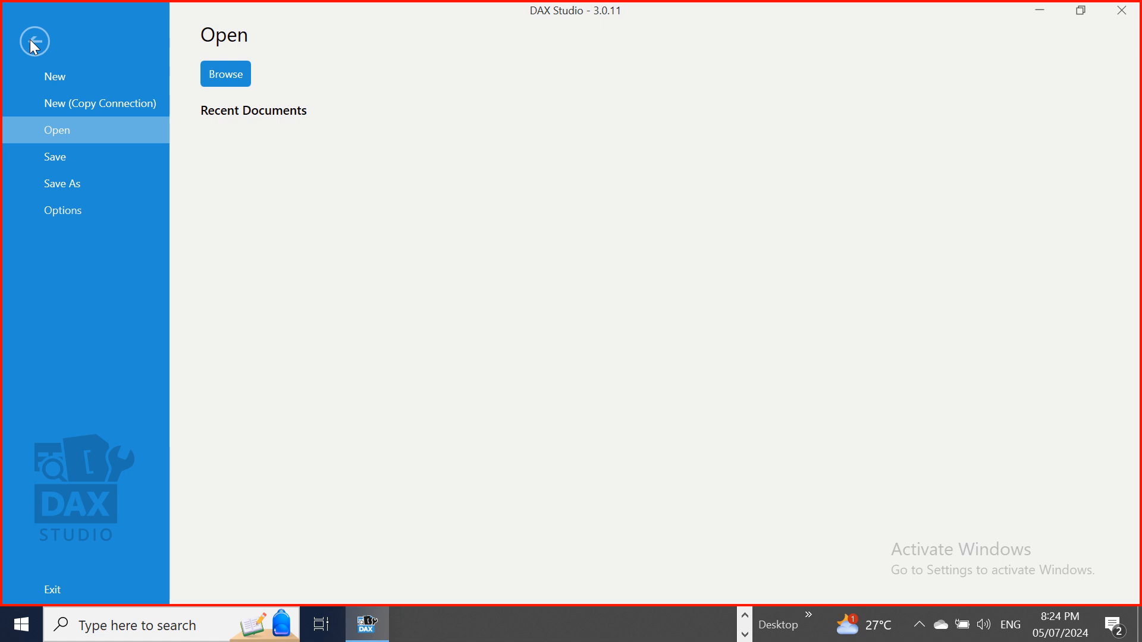
{"action": "left_click", "coordinate": [30, 39]}
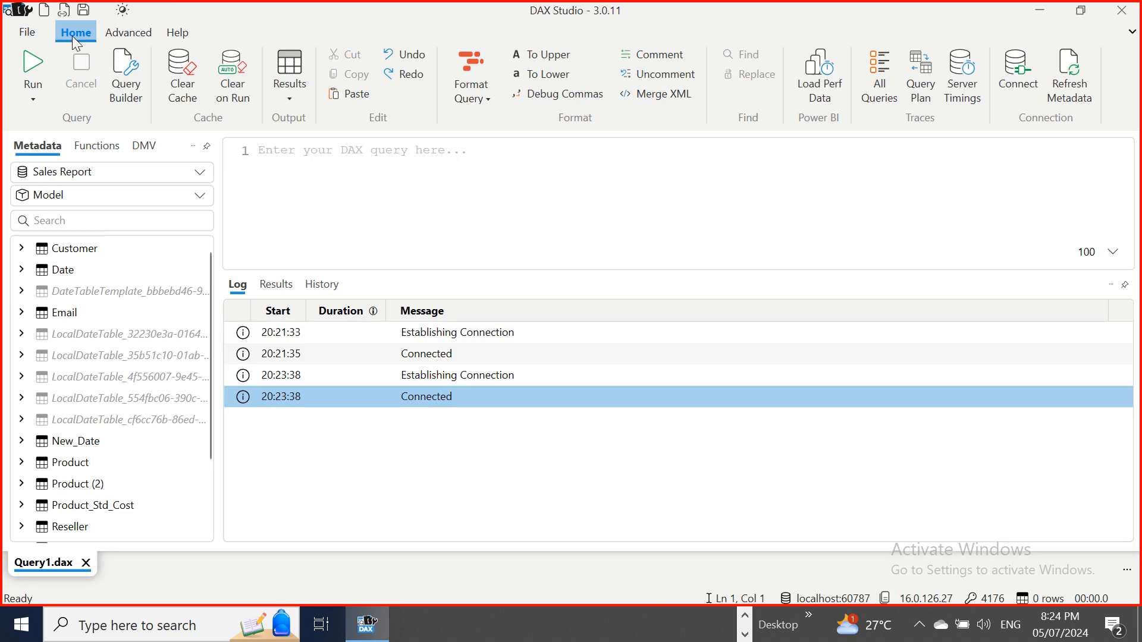
{"action": "left_click", "coordinate": [115, 32]}
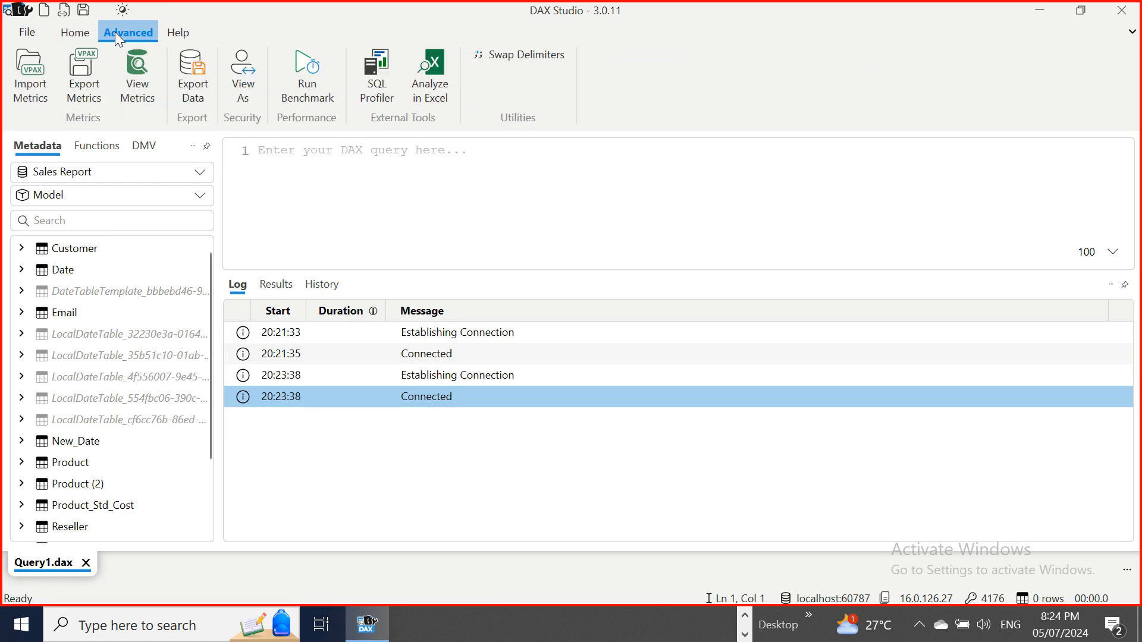
{"action": "left_click", "coordinate": [180, 33]}
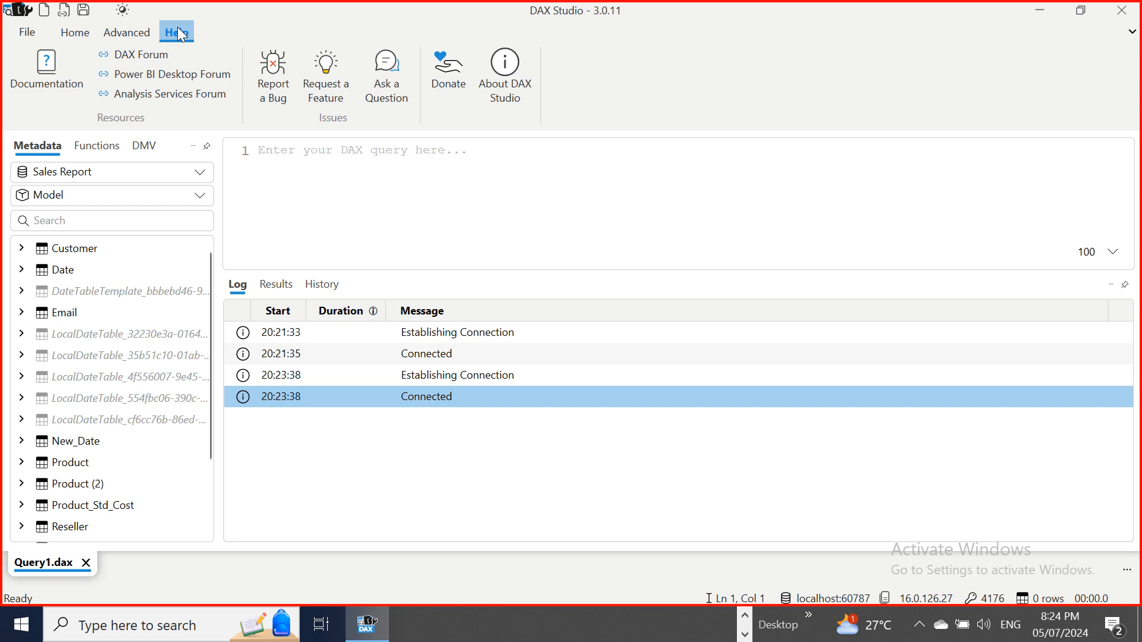
{"action": "left_click", "coordinate": [62, 34]}
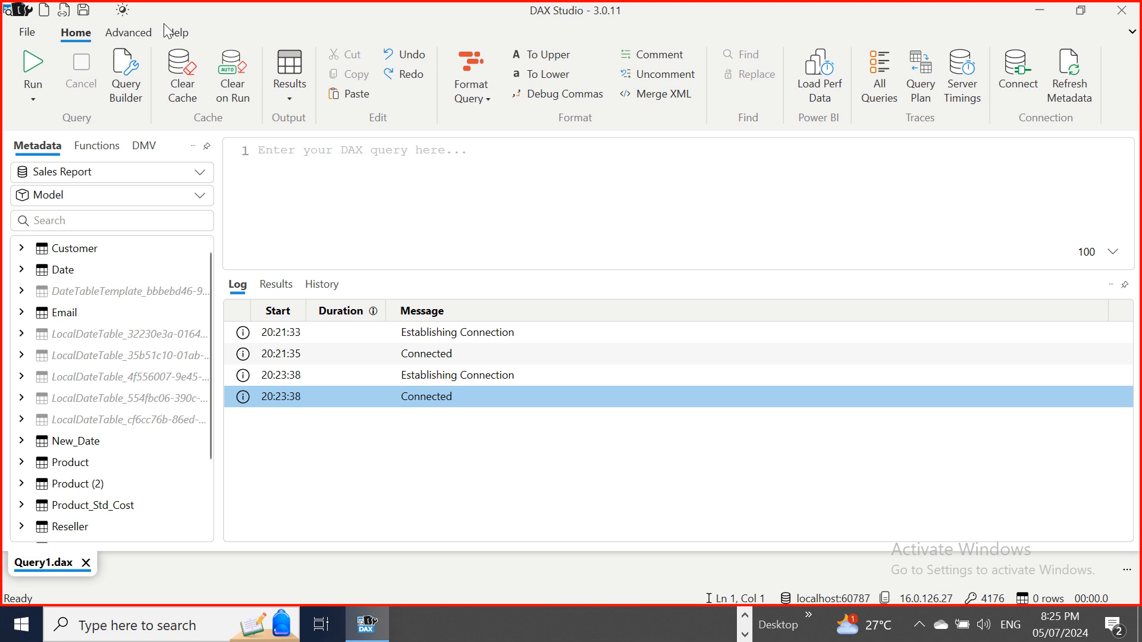
{"action": "left_click", "coordinate": [136, 39]}
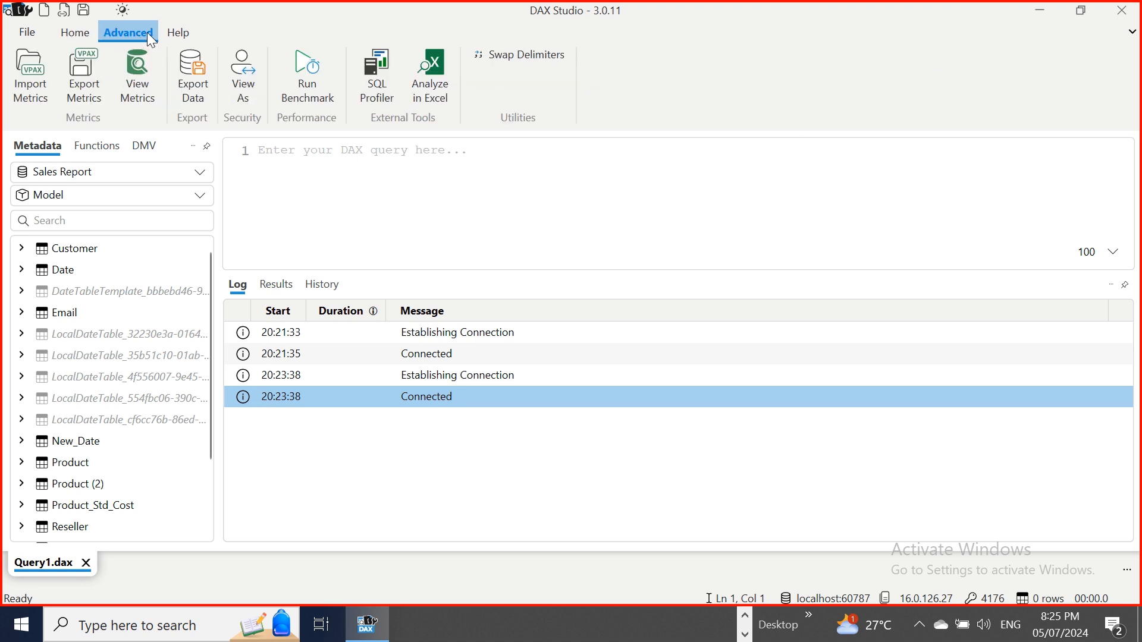
{"action": "left_click", "coordinate": [180, 31]}
{"action": "left_click", "coordinate": [26, 32]}
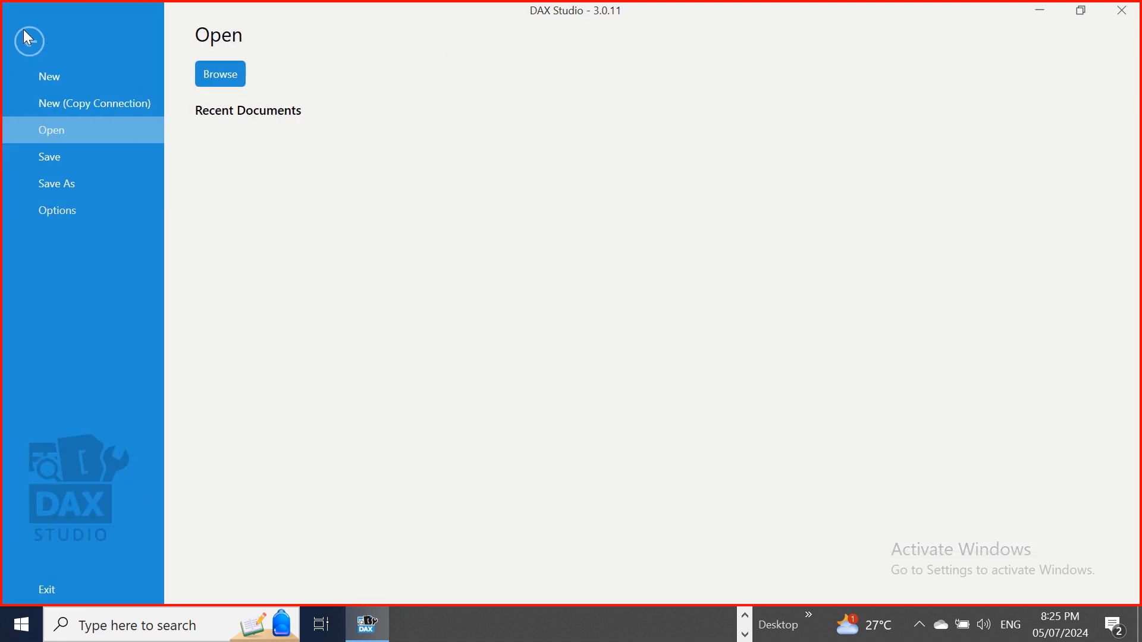
{"action": "left_click", "coordinate": [30, 37]}
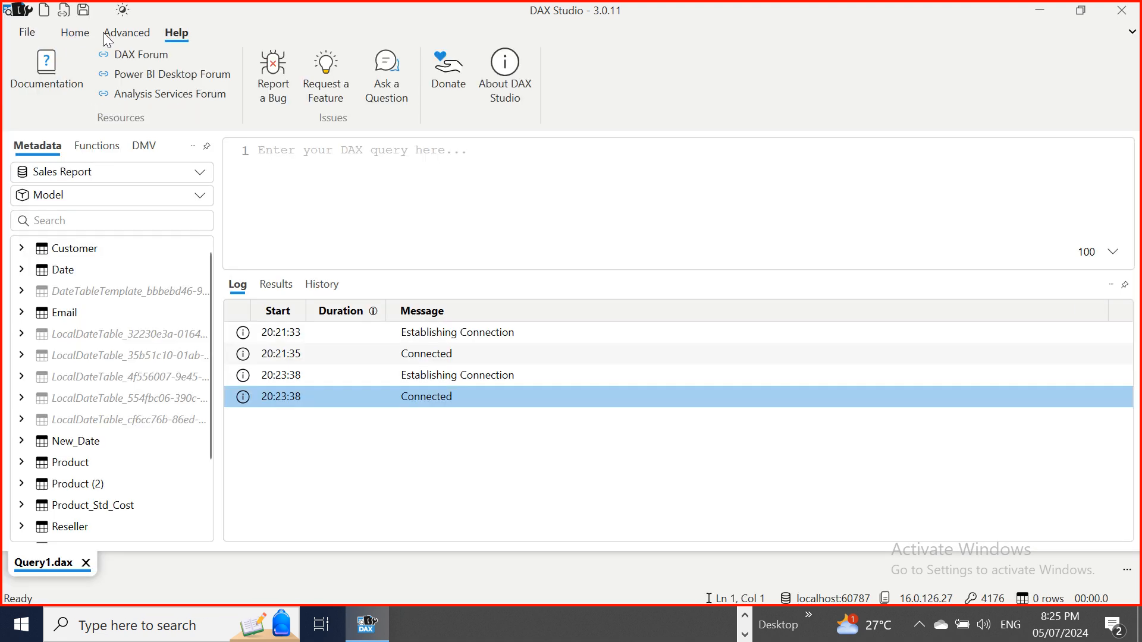
{"action": "left_click", "coordinate": [75, 35]}
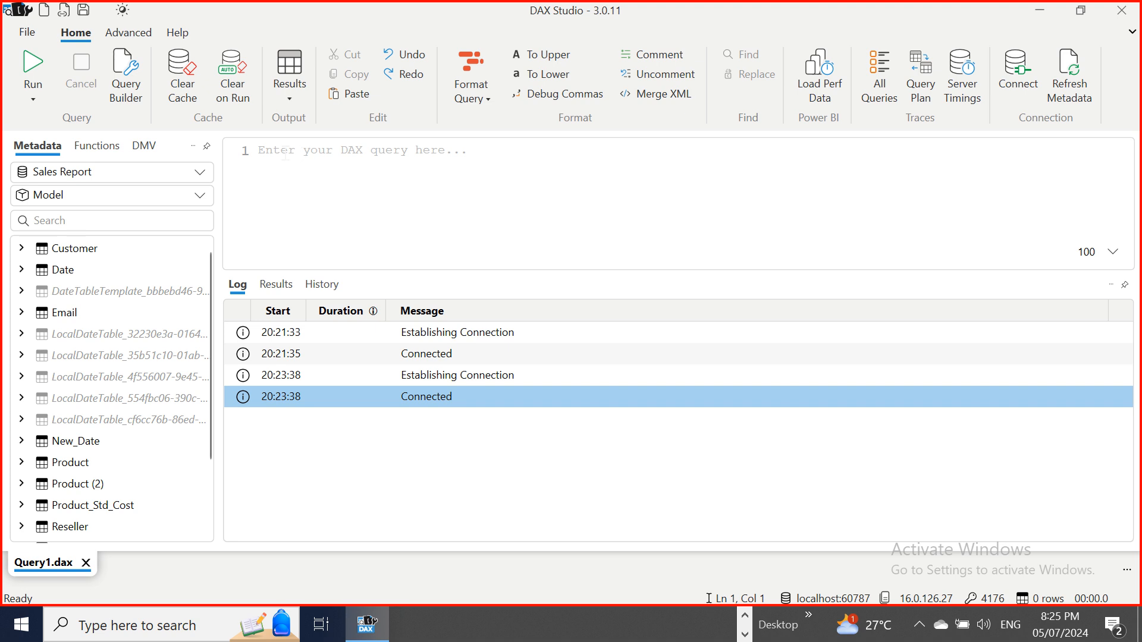
- Begin a DAX query with EVALUATE and add the opening of a SUMMARIZECOLUMNS function on the second line
{"action": "left_click", "coordinate": [351, 162]}
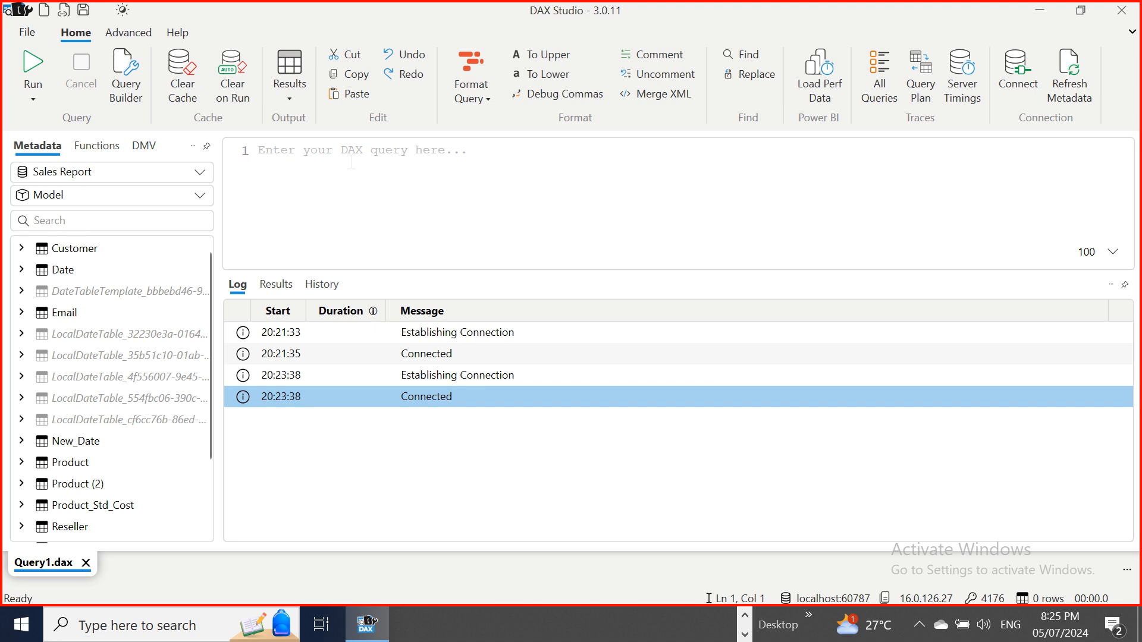
{"action": "type", "text": "E"}
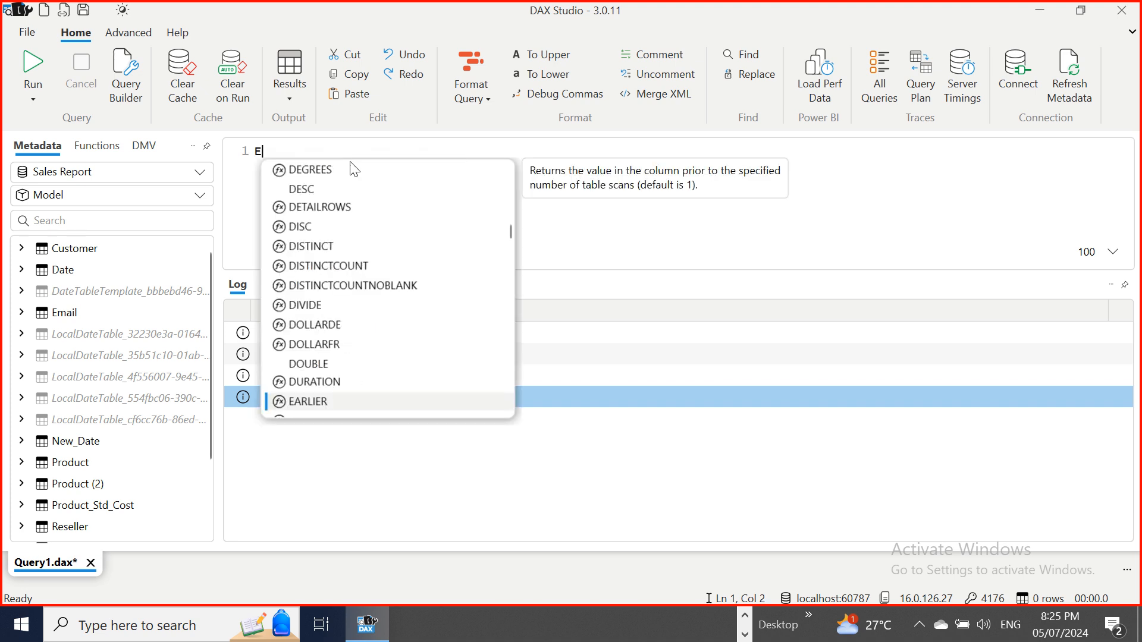
{"action": "type", "text": "VALU"}
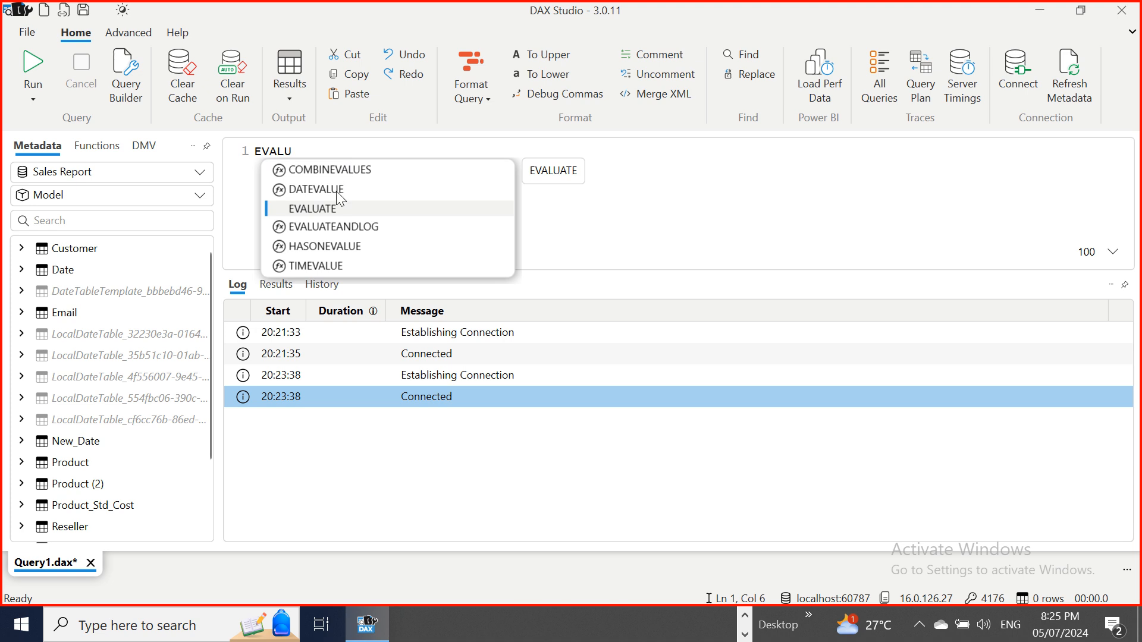
{"action": "double_click", "coordinate": [335, 209]}
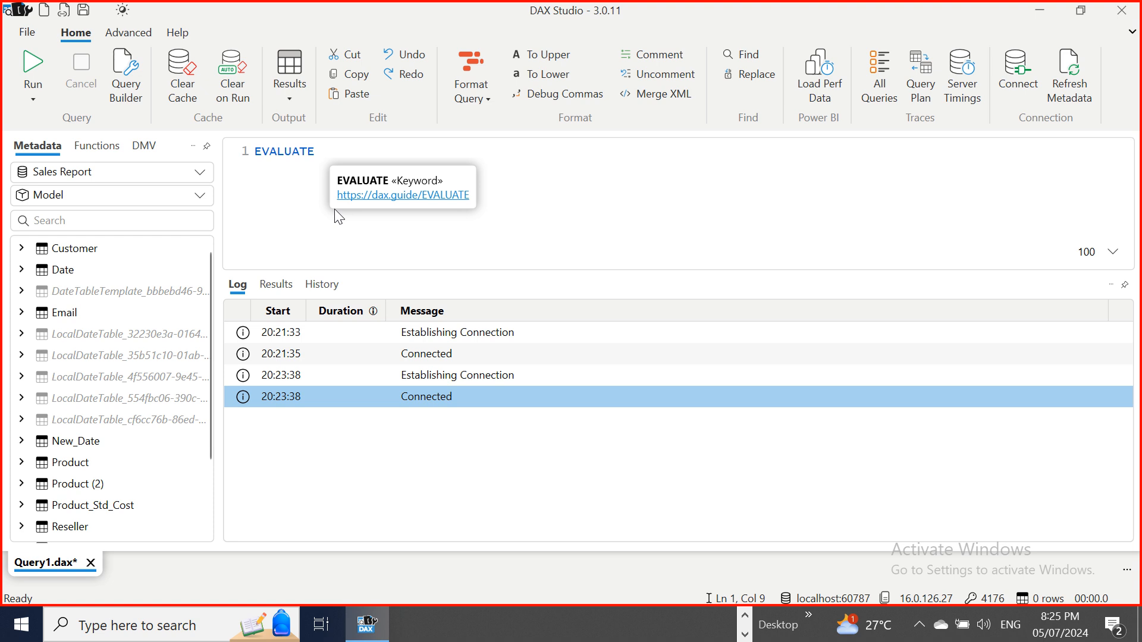
{"action": "key", "text": "Return"}
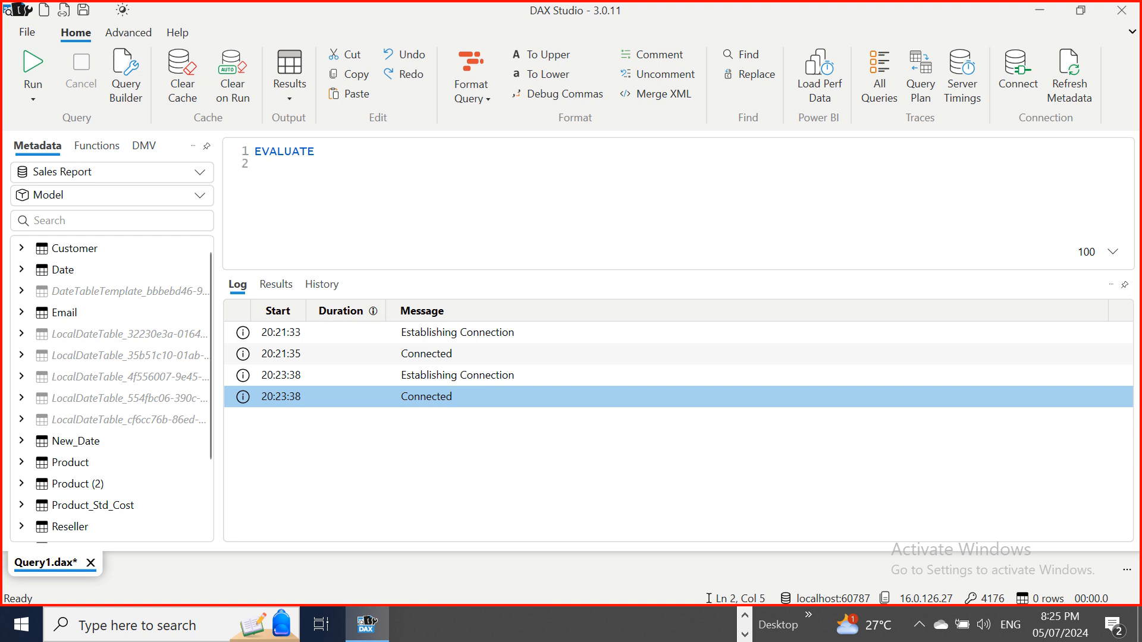
{"action": "type", "text": "SUM"}
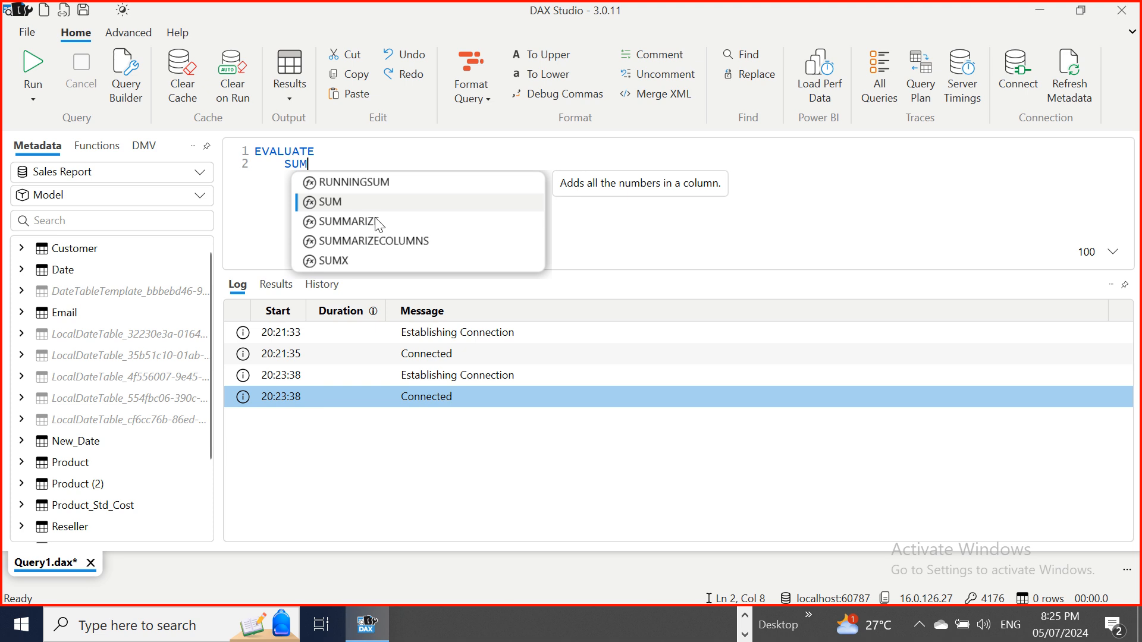
{"action": "left_click", "coordinate": [390, 240]}
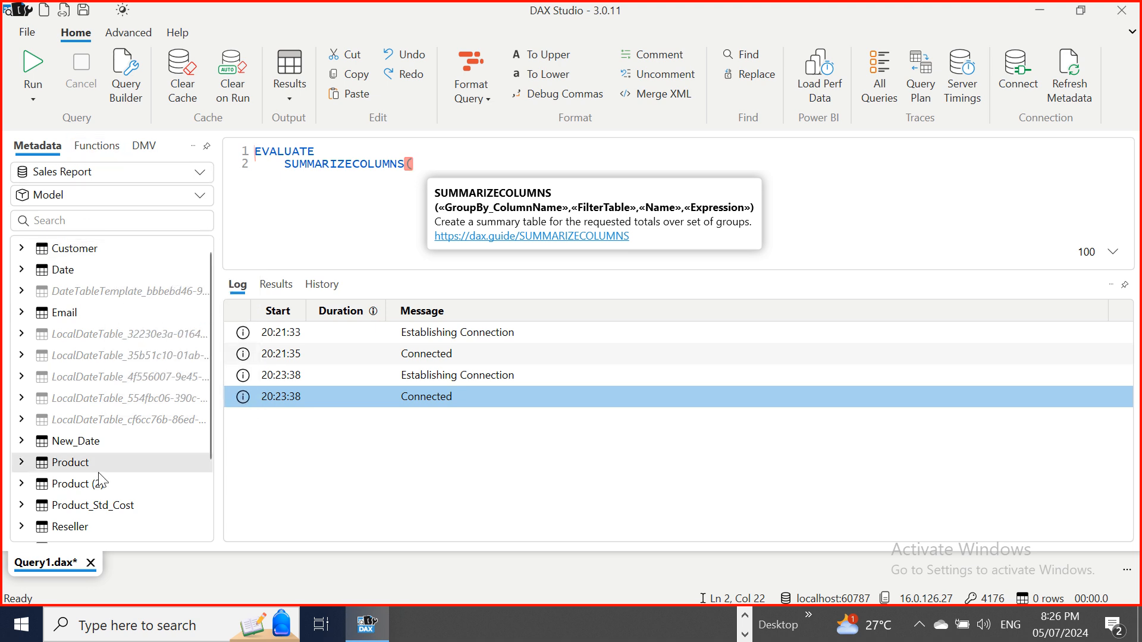
- Expand the Customer table in the model metadata to list its columns and measures
{"action": "left_click", "coordinate": [21, 248]}
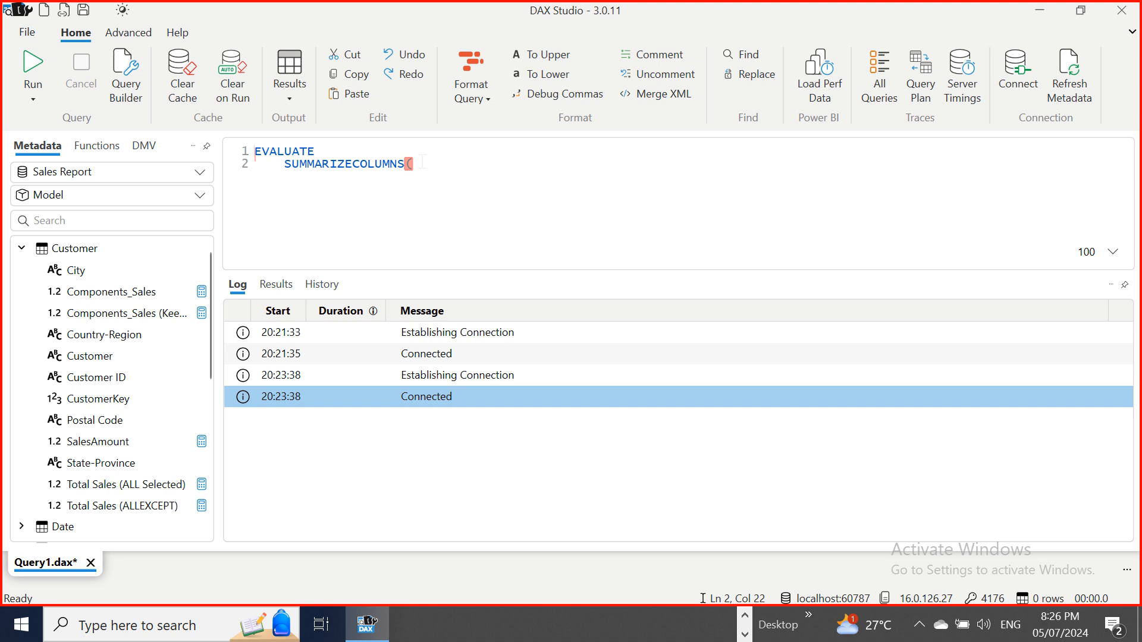
{"action": "type", "text": "CITY"}
{"action": "key", "text": "BackSpace"}
{"action": "key", "text": "BackSpace"}
{"action": "key", "text": "BackSpace"}
{"action": "key", "text": "BackSpace"}
{"action": "mouse_move", "coordinate": [124, 246]}
{"action": "left_click_drag", "start_coordinate": [204, 360], "coordinate": [206, 455]}
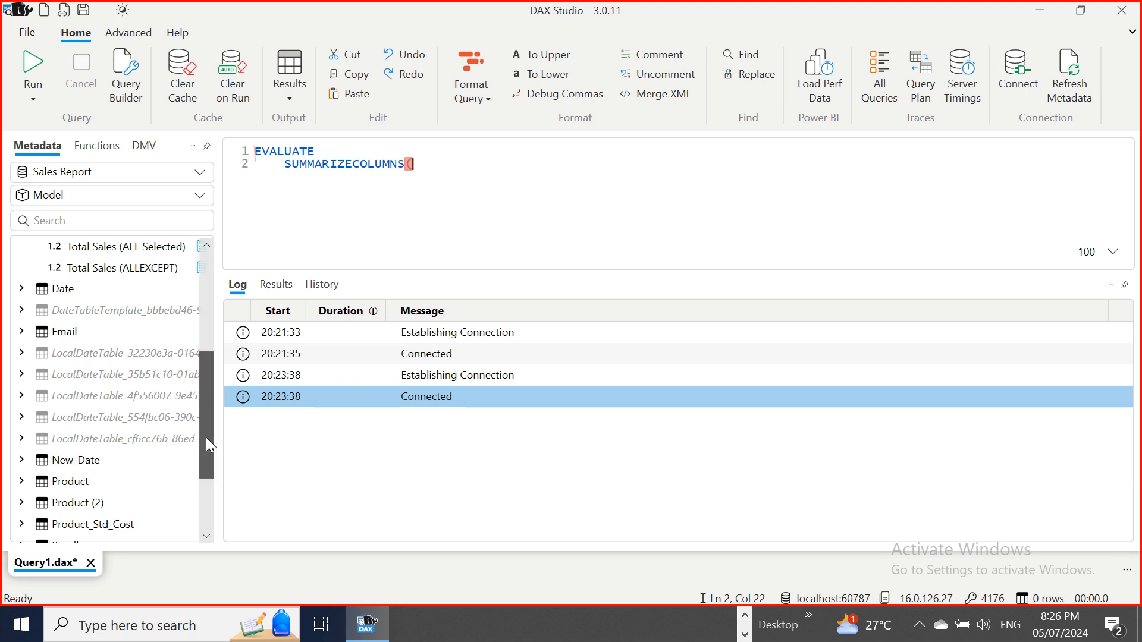
{"action": "left_click_drag", "start_coordinate": [206, 438], "coordinate": [185, 303]}
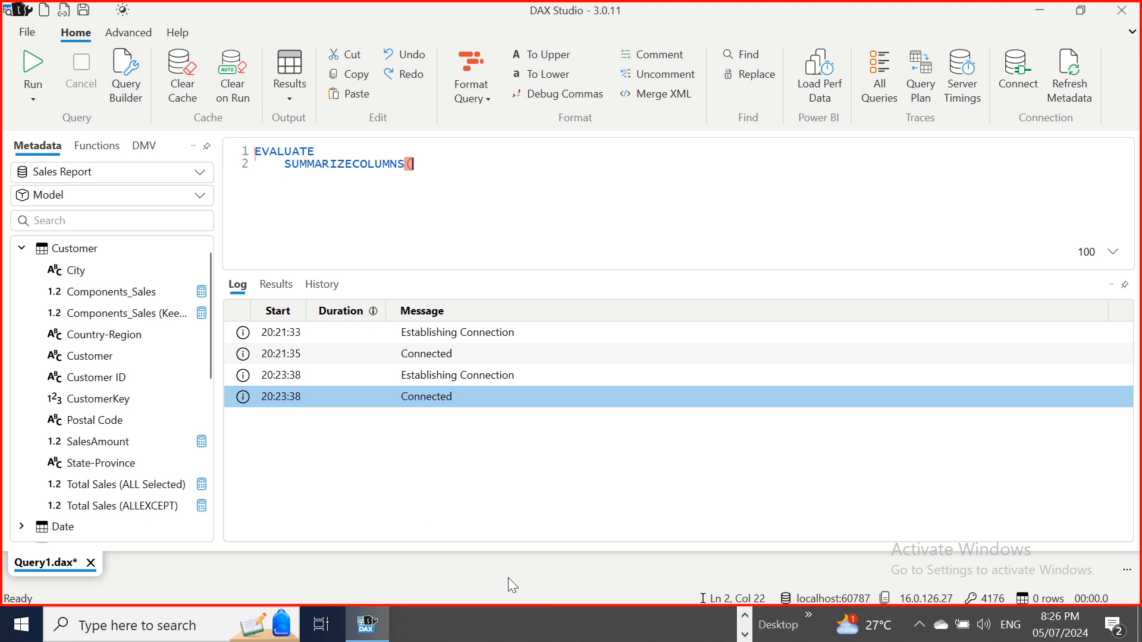
- Switch to the Teams meeting window, admit the participant waiting in the lobby, and minimize the meeting again
{"action": "left_click", "coordinate": [745, 614]}
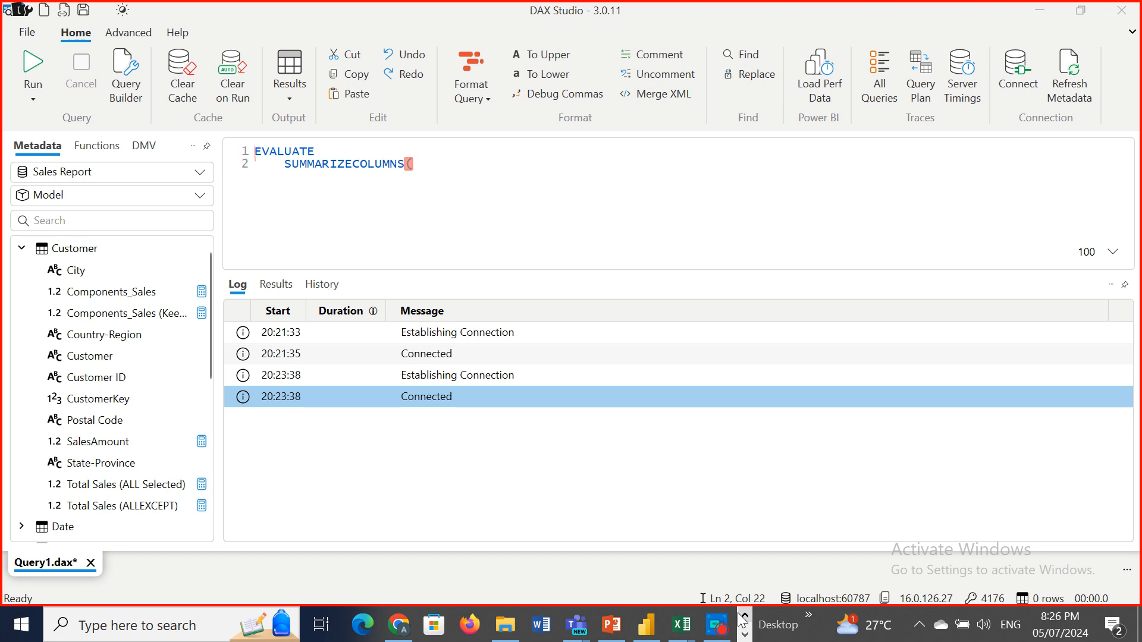
{"action": "mouse_move", "coordinate": [574, 633]}
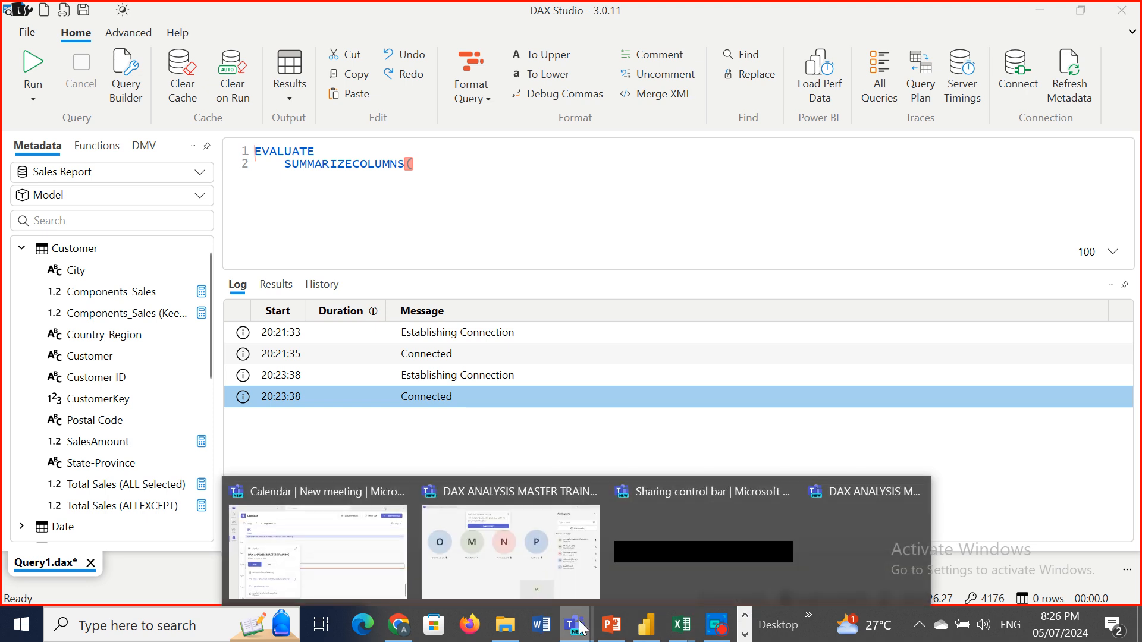
{"action": "left_click", "coordinate": [530, 570]}
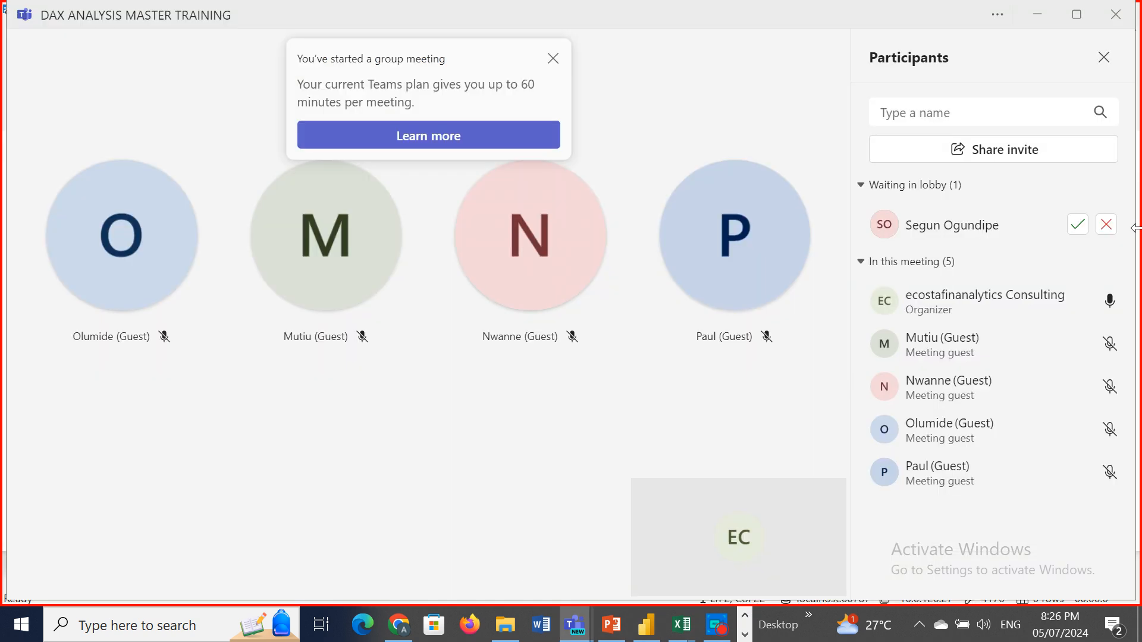
{"action": "left_click", "coordinate": [1076, 226]}
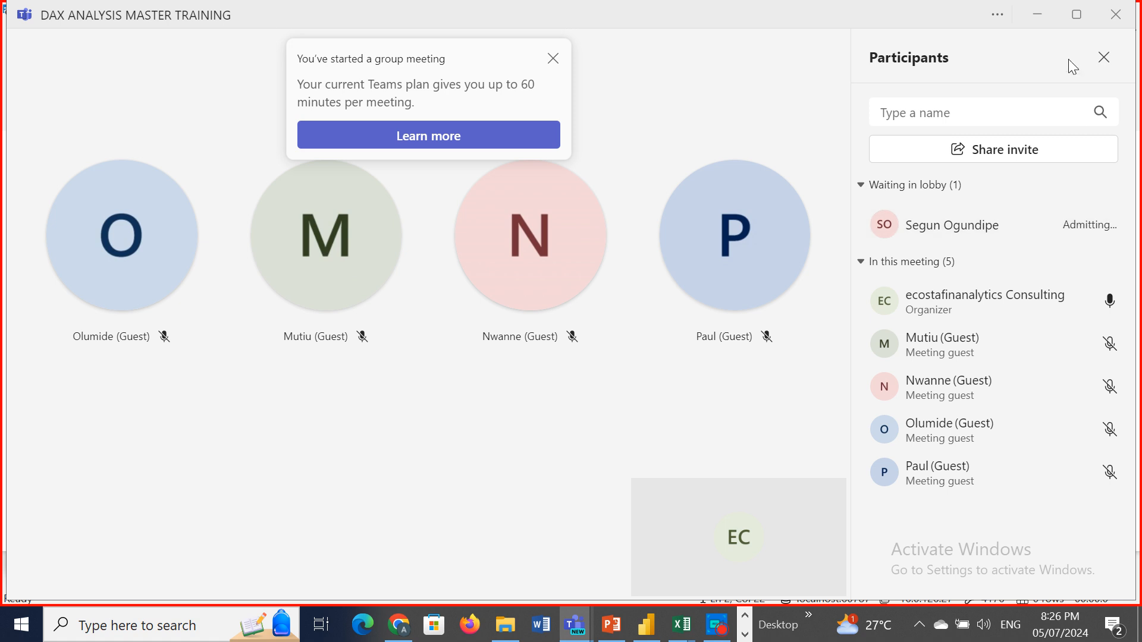
{"action": "left_click", "coordinate": [1040, 13]}
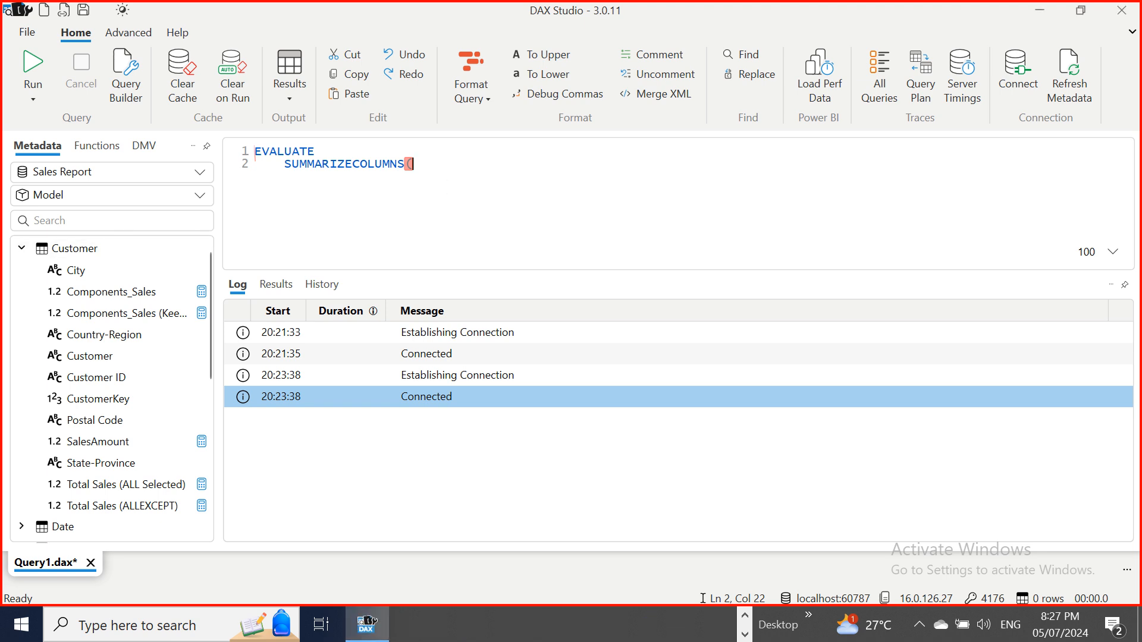
- Add Customer[City] as the first group-by column of the SUMMARIZECOLUMNS function
{"action": "type", "text": "CU"}
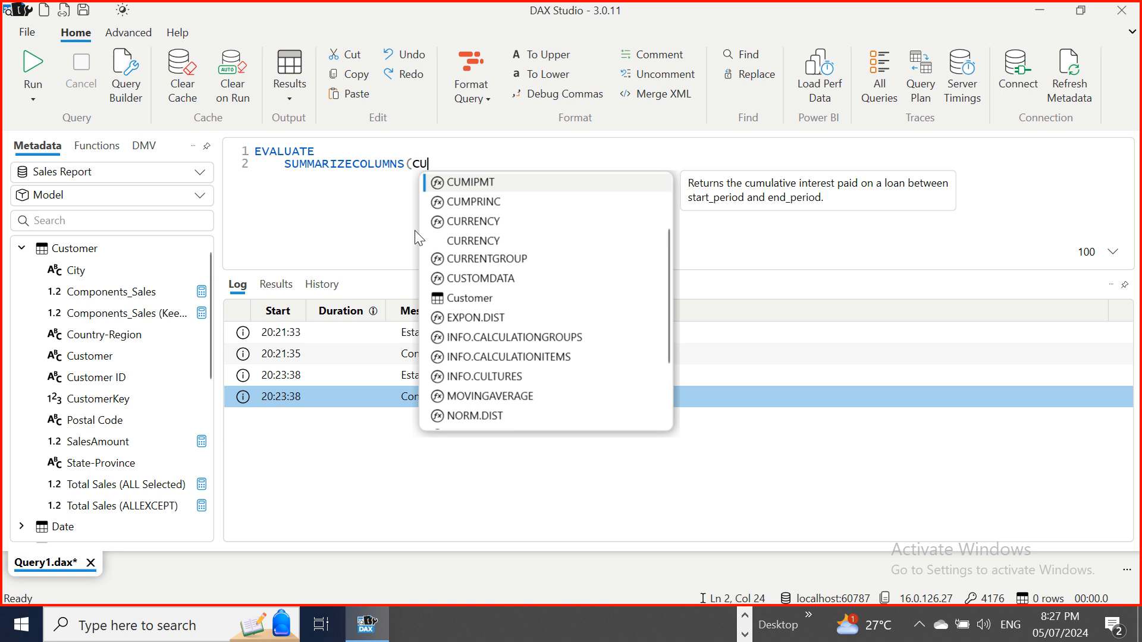
{"action": "double_click", "coordinate": [476, 299]}
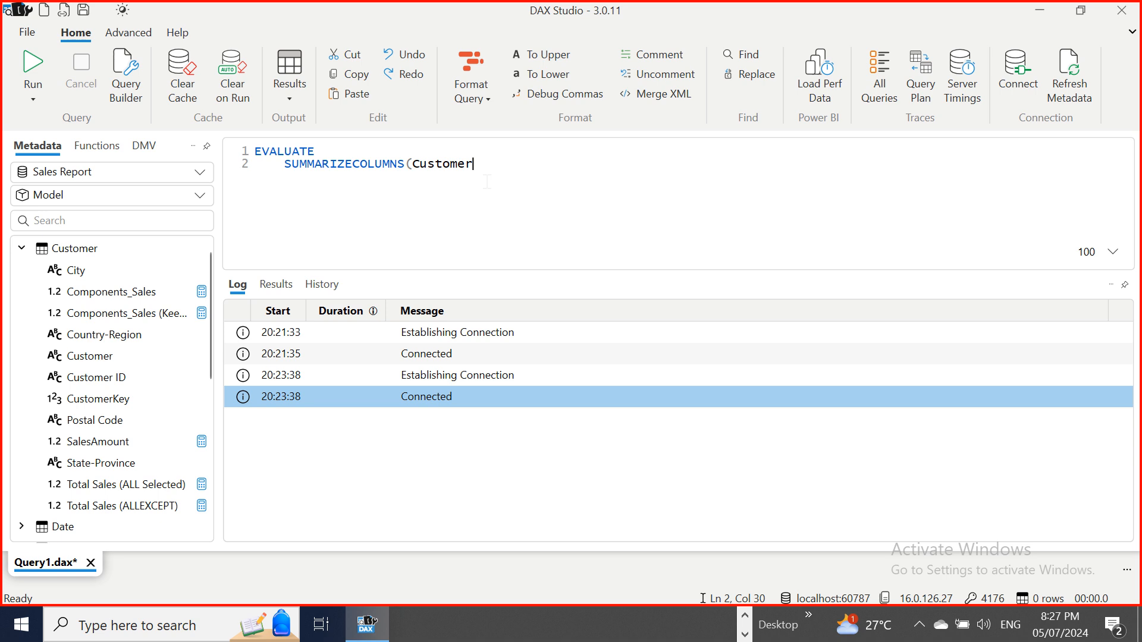
{"action": "type", "text": "["}
{"action": "type", "text": "CITY"}
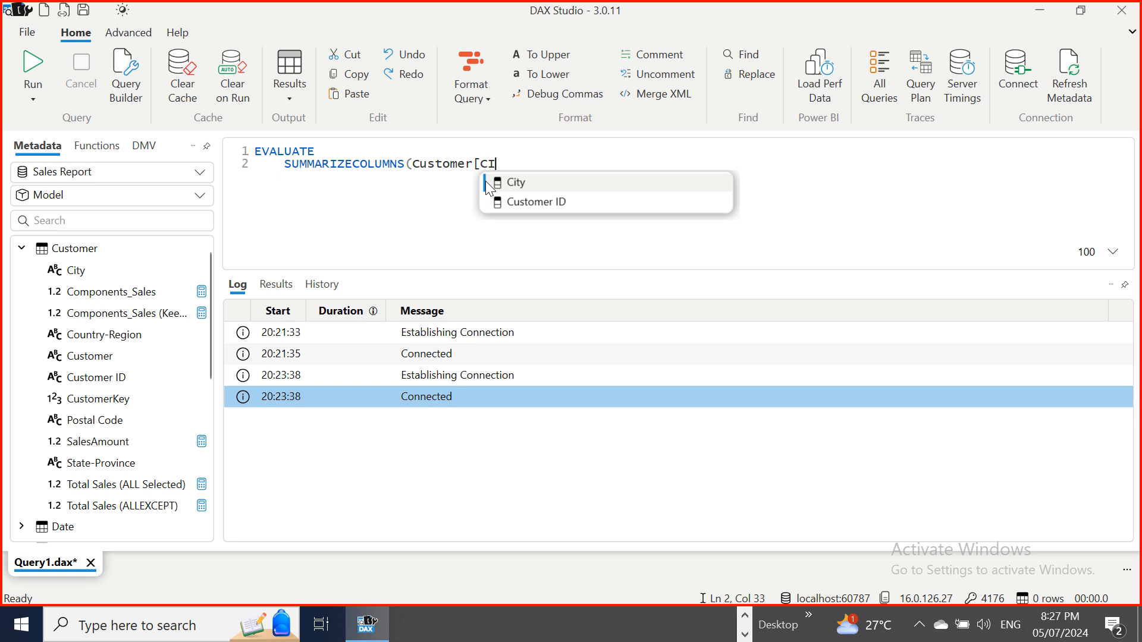
{"action": "double_click", "coordinate": [515, 182]}
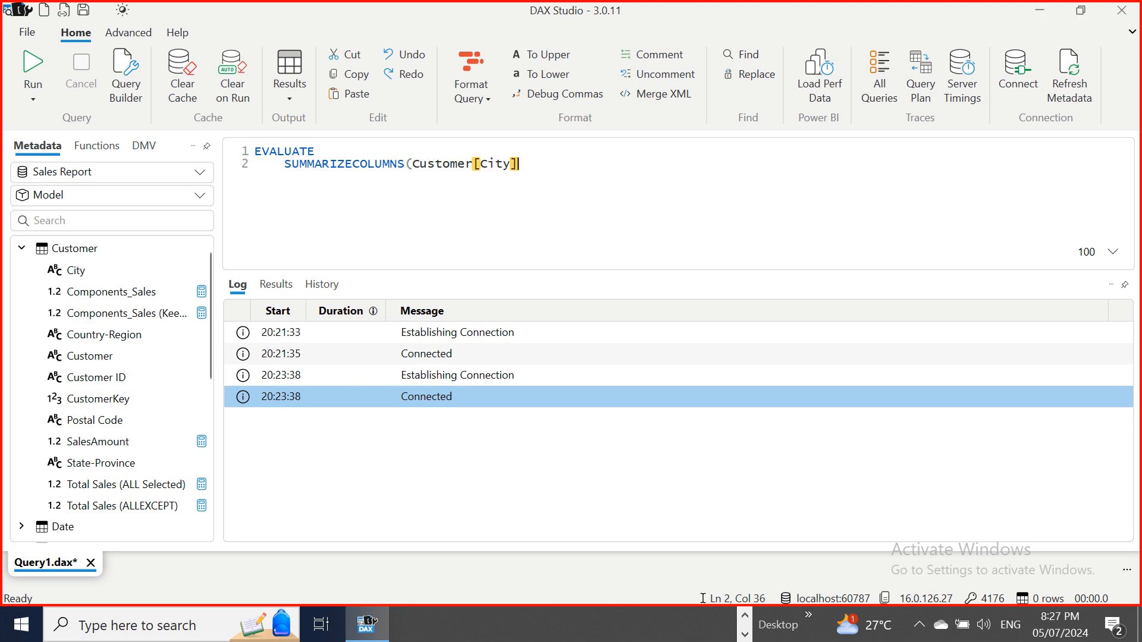
- Add Customer[Customer ID] as the second group-by column, followed by a comma
{"action": "type", "text": ", CU"}
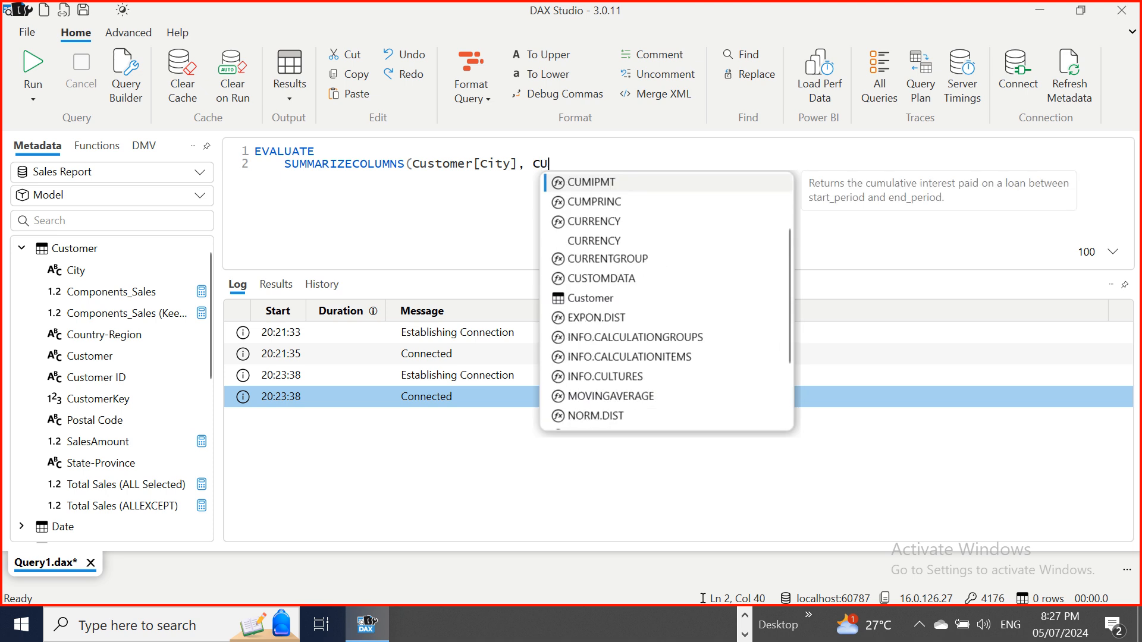
{"action": "type", "text": "S"}
{"action": "double_click", "coordinate": [601, 208]}
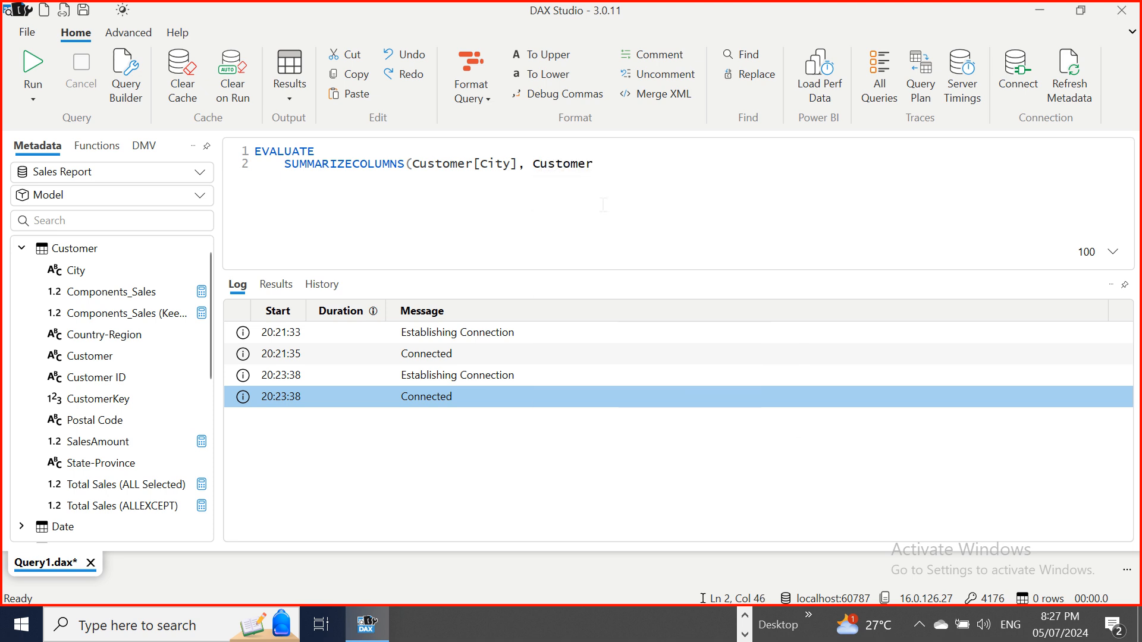
{"action": "type", "text": "[CUS"}
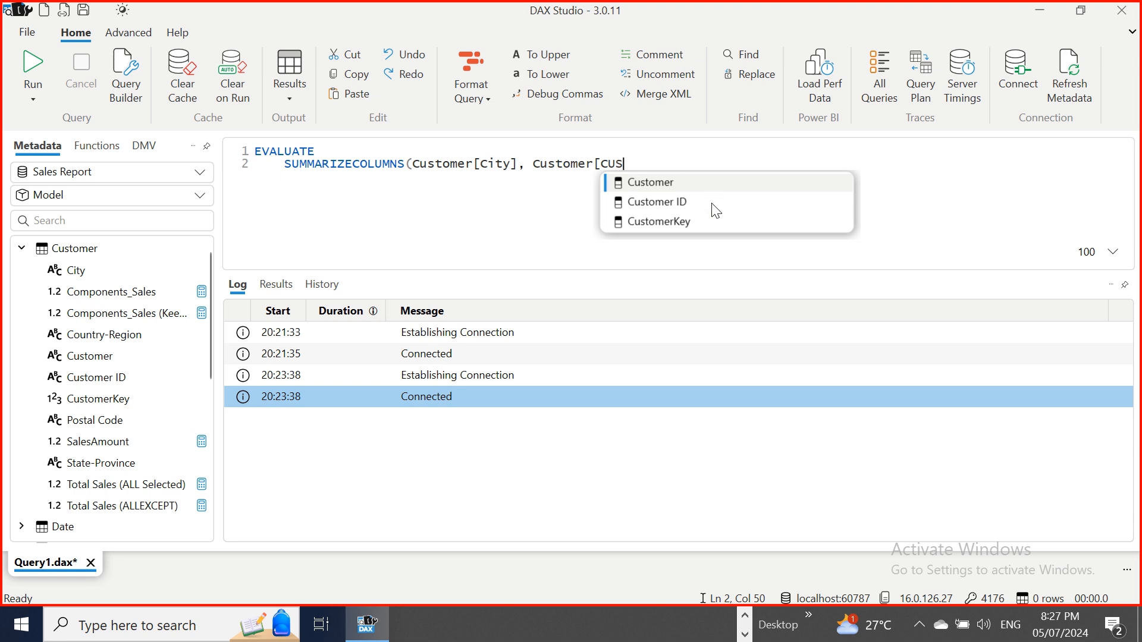
{"action": "double_click", "coordinate": [713, 203]}
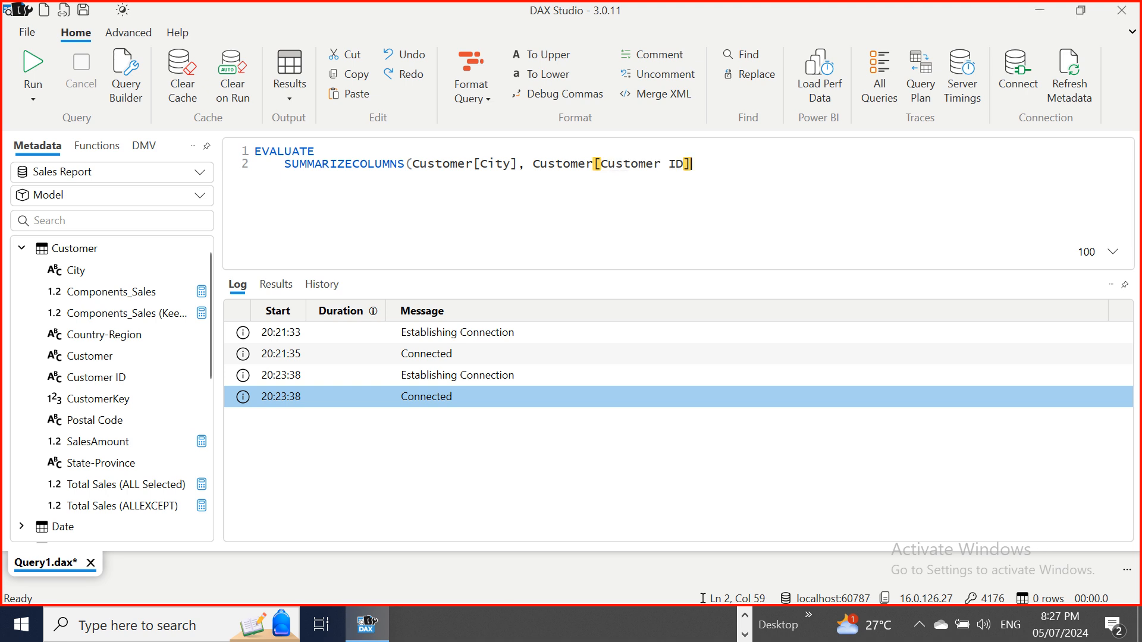
{"action": "type", "text": ","}
- Collapse Customer and expand Product in the metadata, then complete SUMMARIZECOLUMNS with 'Product'[Category] and a closing parenthesis
{"action": "left_click", "coordinate": [19, 226]}
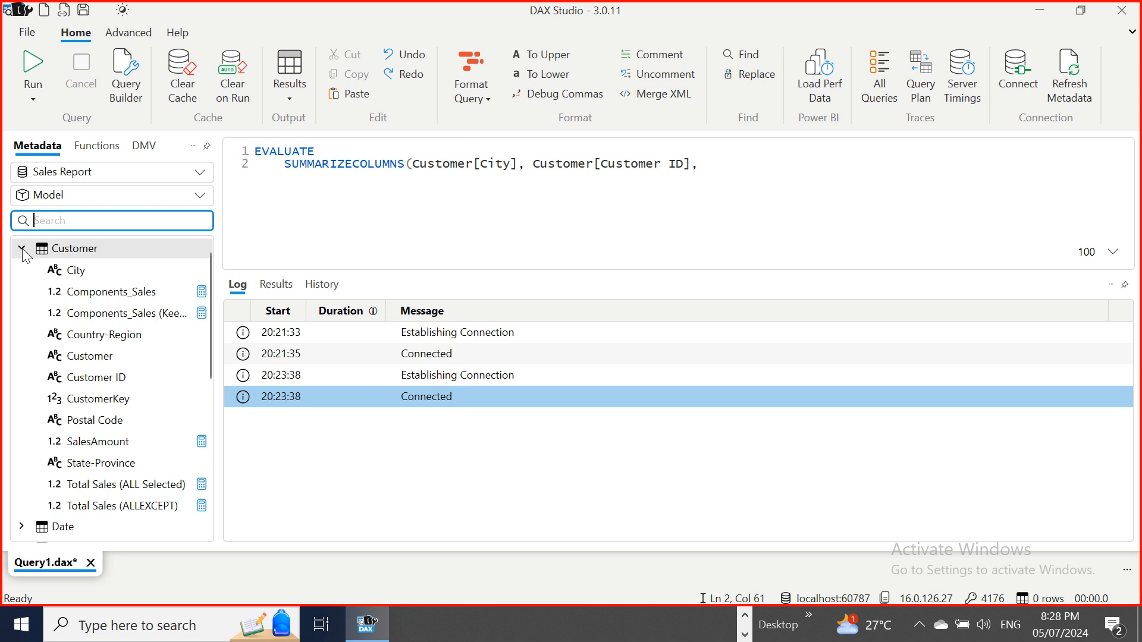
{"action": "left_click", "coordinate": [22, 248]}
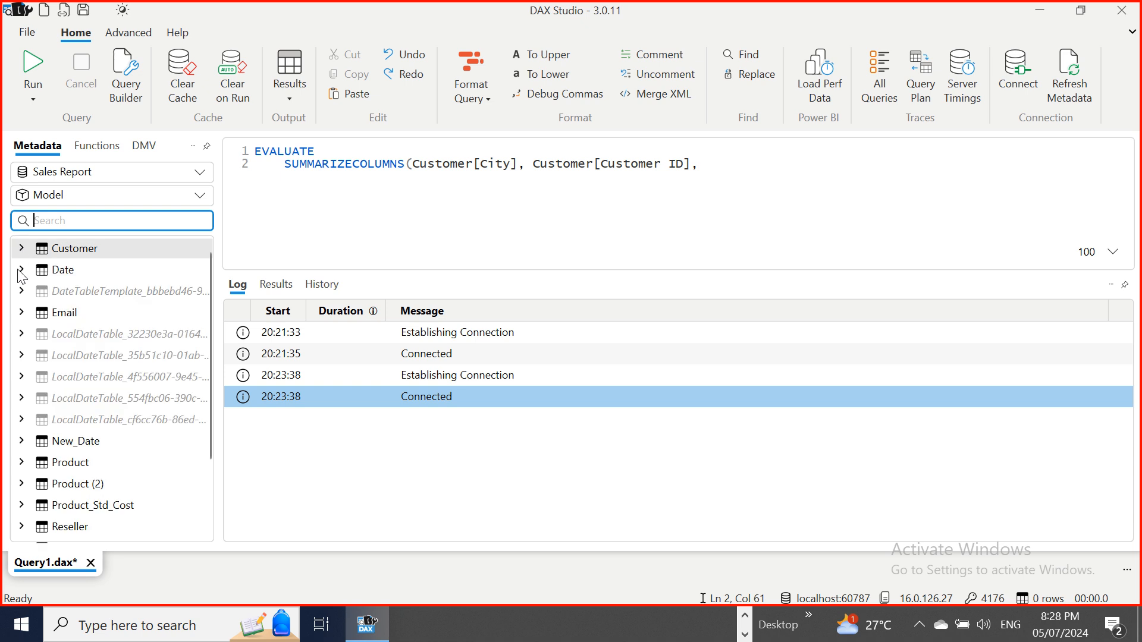
{"action": "left_click", "coordinate": [22, 462]}
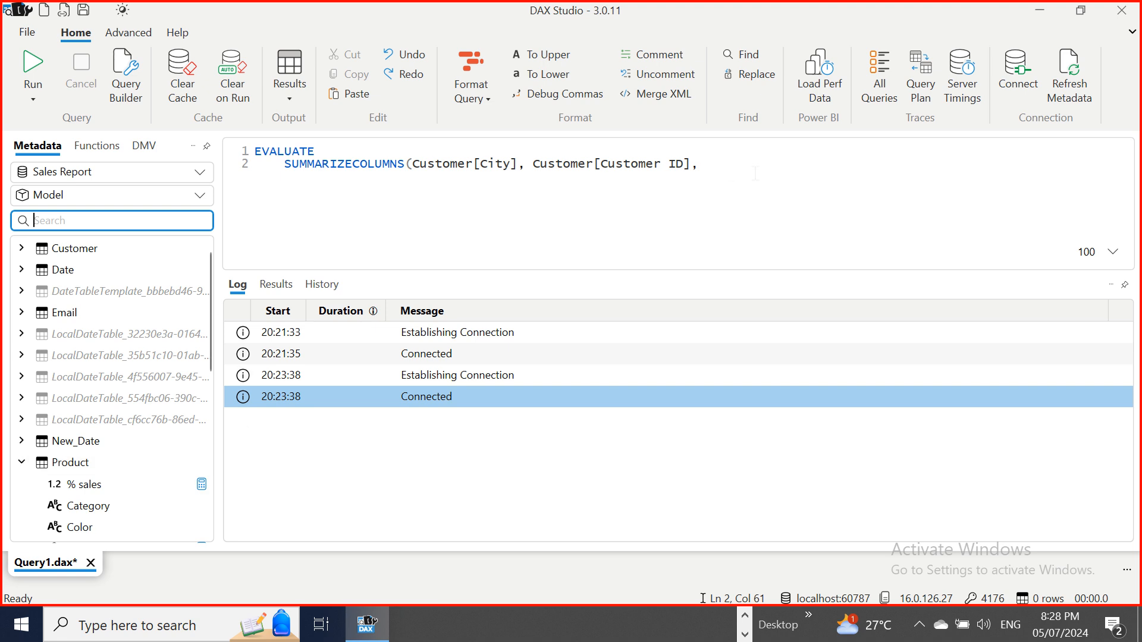
{"action": "left_click", "coordinate": [716, 167]}
{"action": "type", "text": "PRO"}
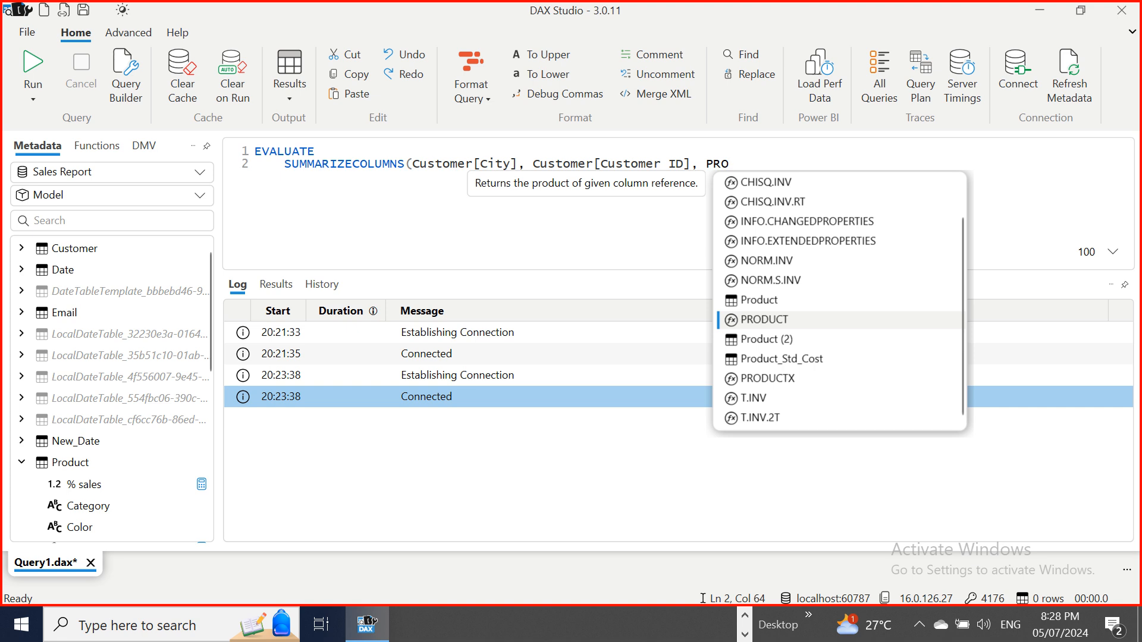
{"action": "left_click", "coordinate": [778, 304]}
{"action": "left_click", "coordinate": [778, 304]}
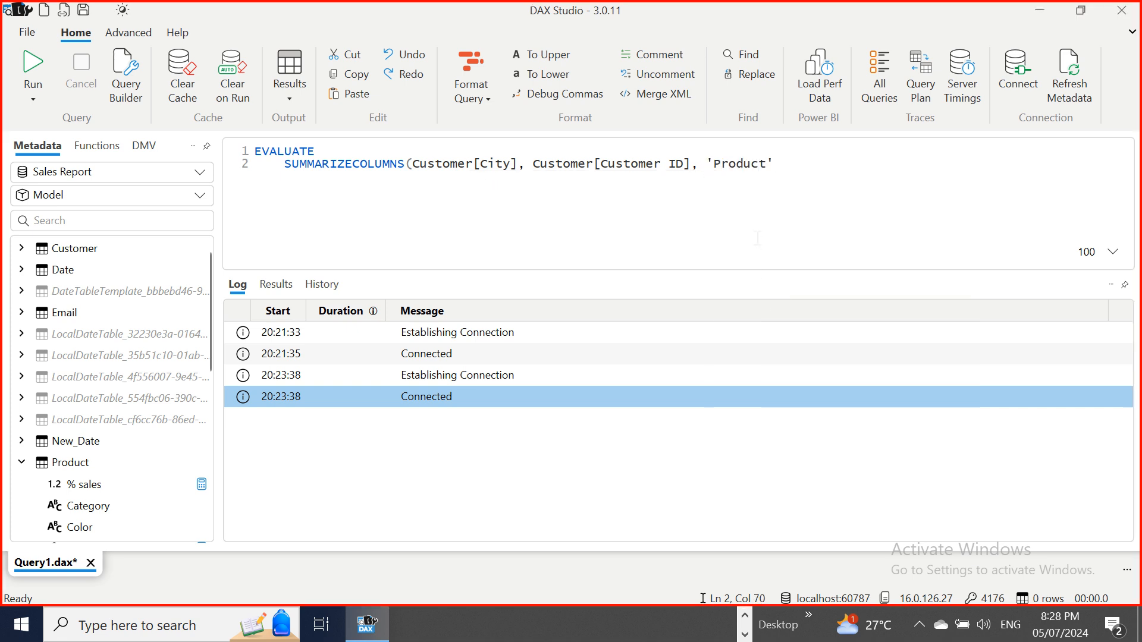
{"action": "type", "text": "[CA"}
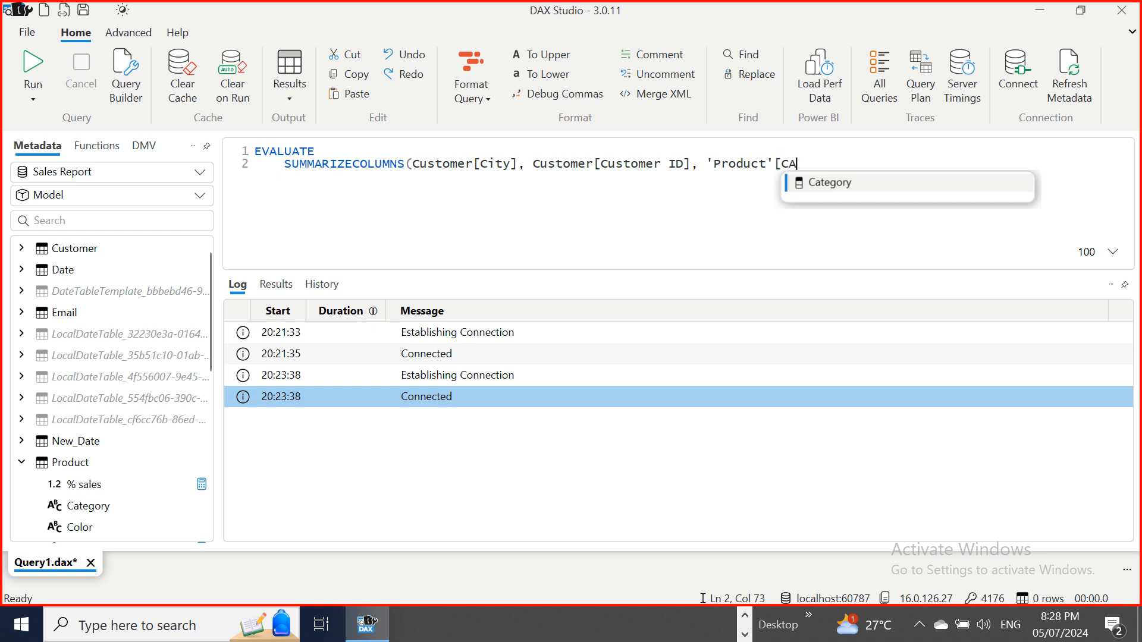
{"action": "double_click", "coordinate": [833, 184]}
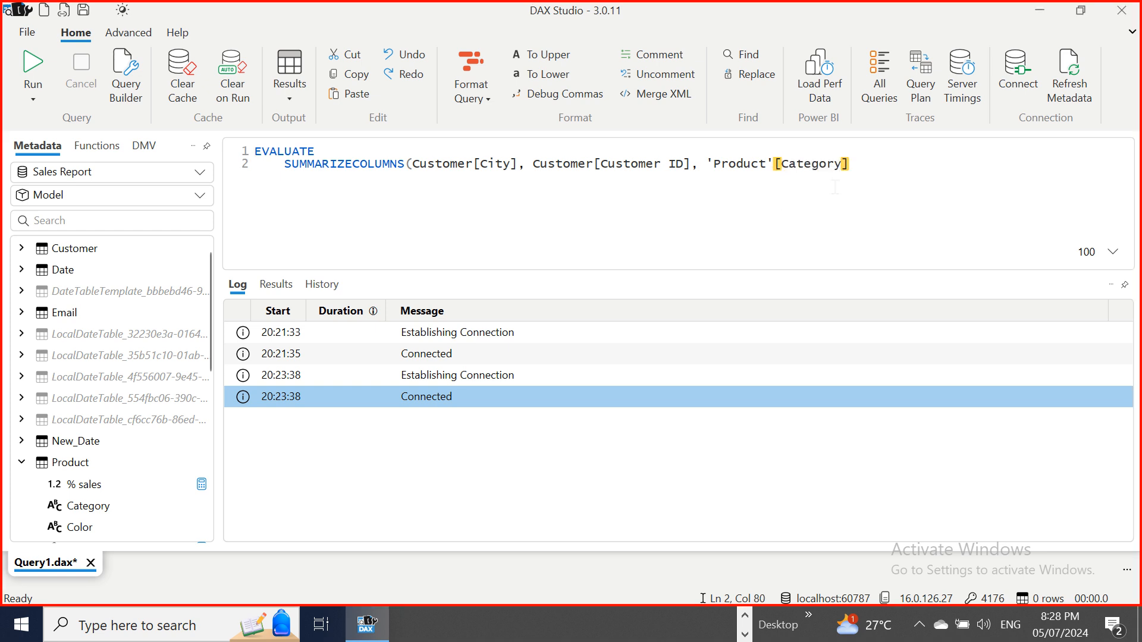
{"action": "type", "text": ")"}
- Select the entire EVALUATE query and run it to the results table
{"action": "key", "text": "ctrl+a"}
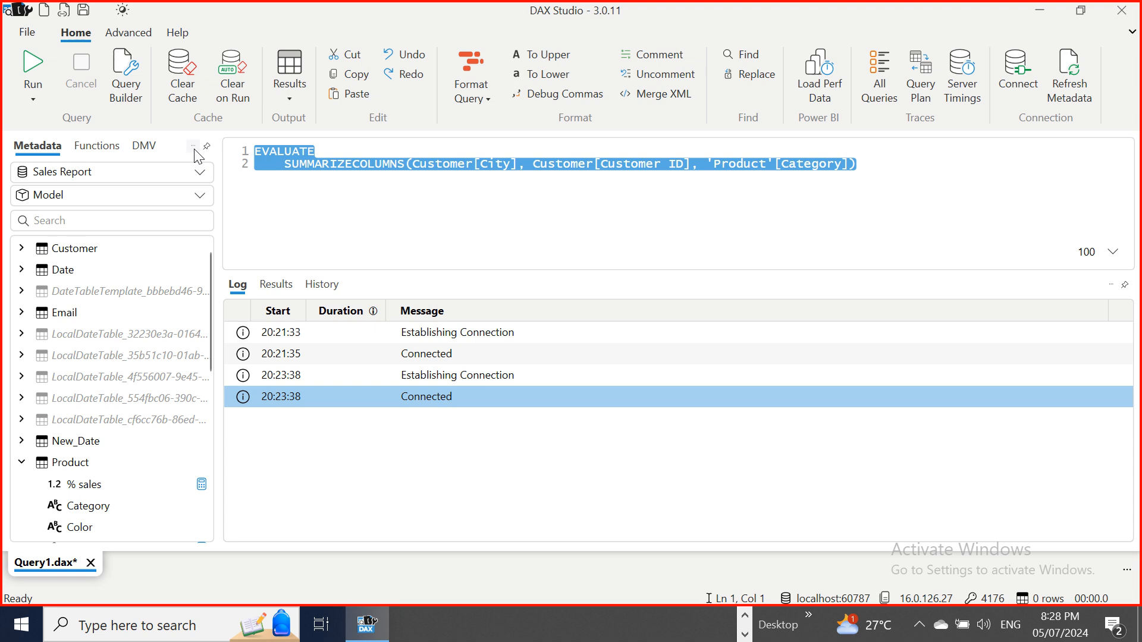
{"action": "left_click", "coordinate": [33, 66]}
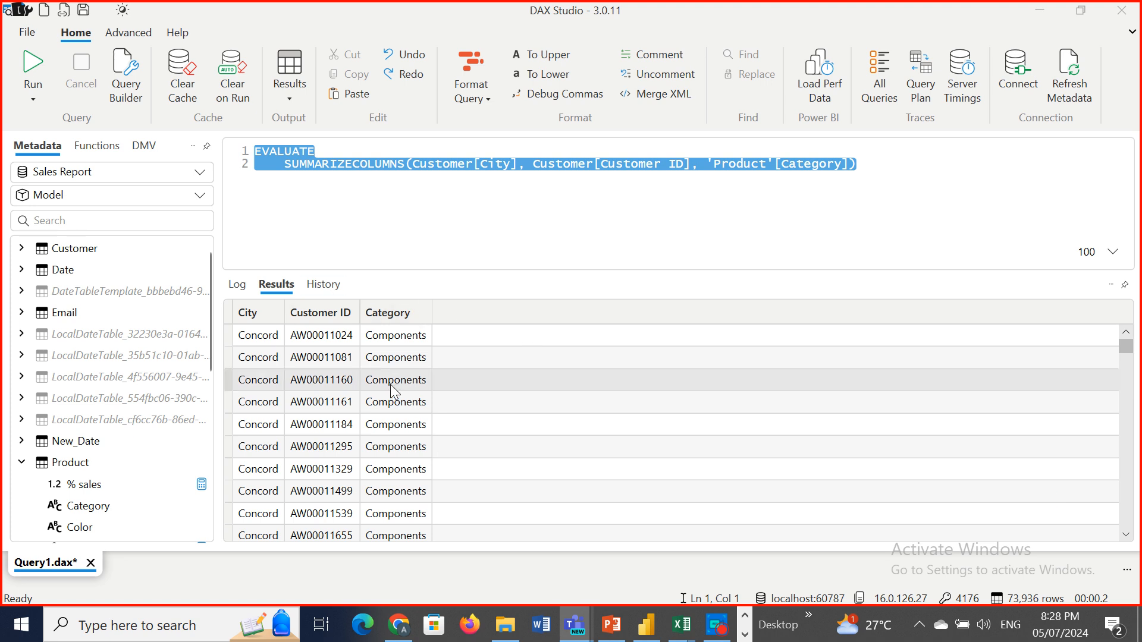
- Set the query output target to Linked Excel, rerun the query, and enable the blocked data connection in Excel
{"action": "left_click", "coordinate": [286, 98]}
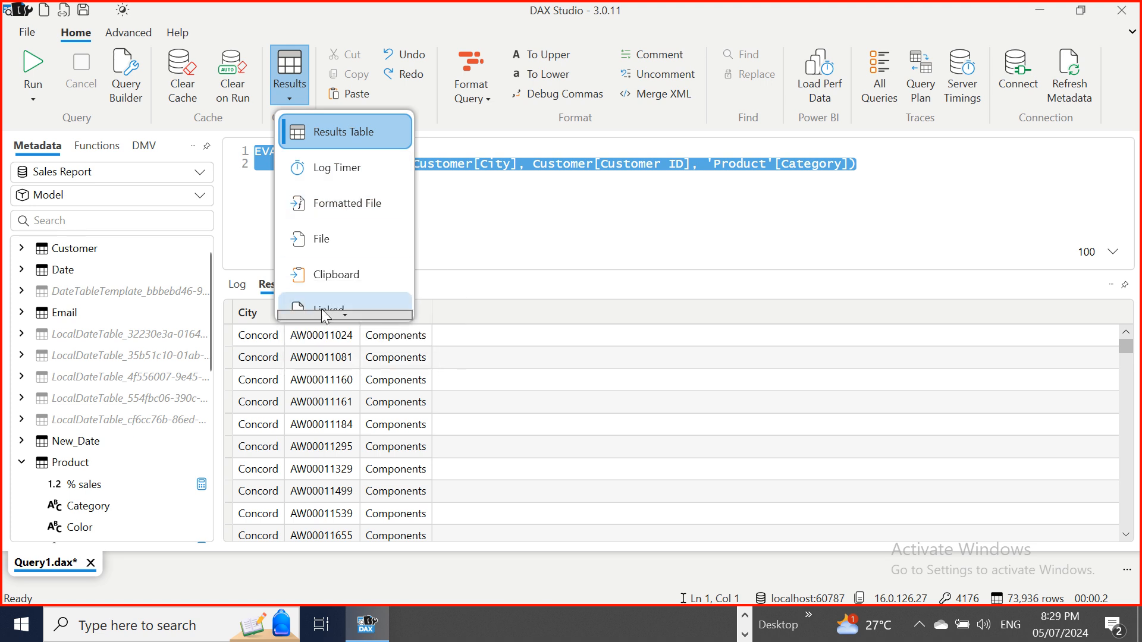
{"action": "mouse_move", "coordinate": [342, 313]}
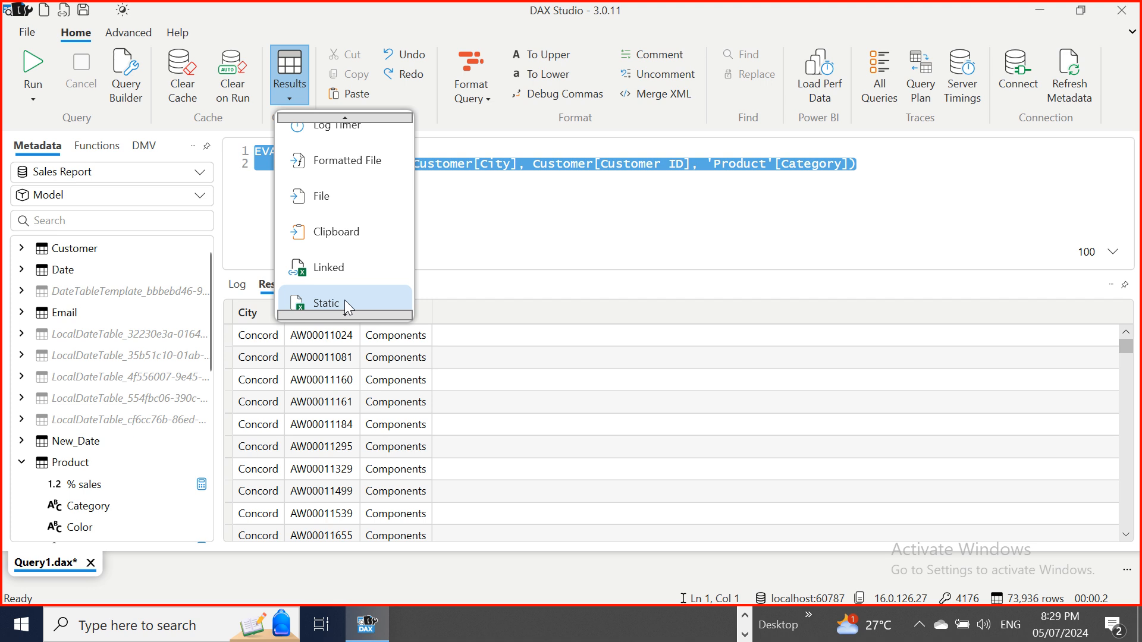
{"action": "left_click", "coordinate": [337, 269]}
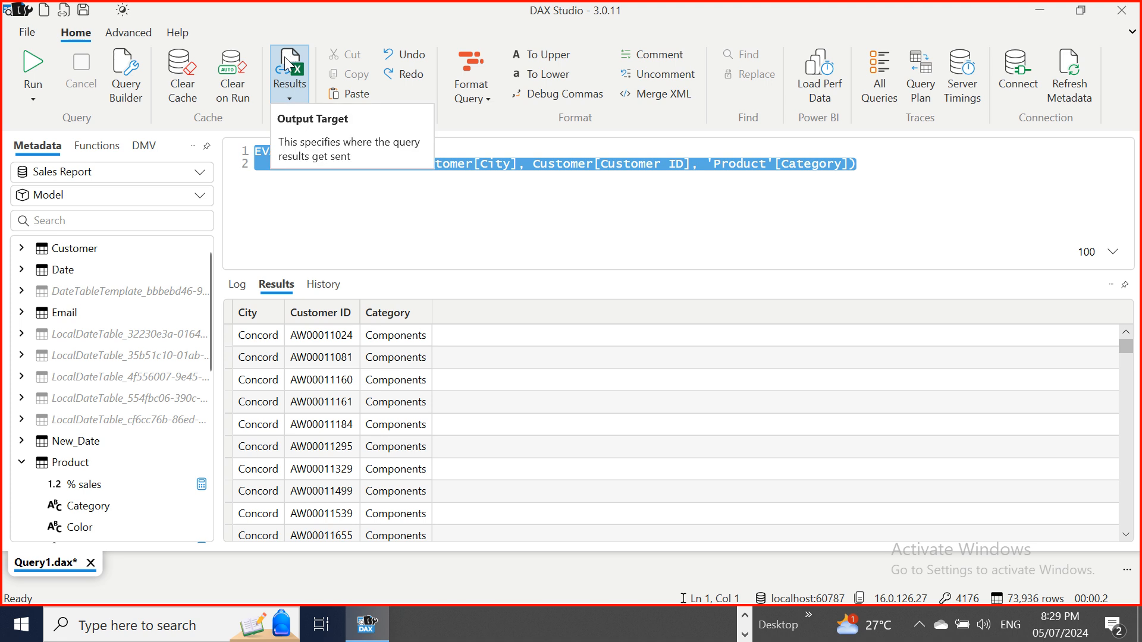
{"action": "left_click", "coordinate": [29, 63]}
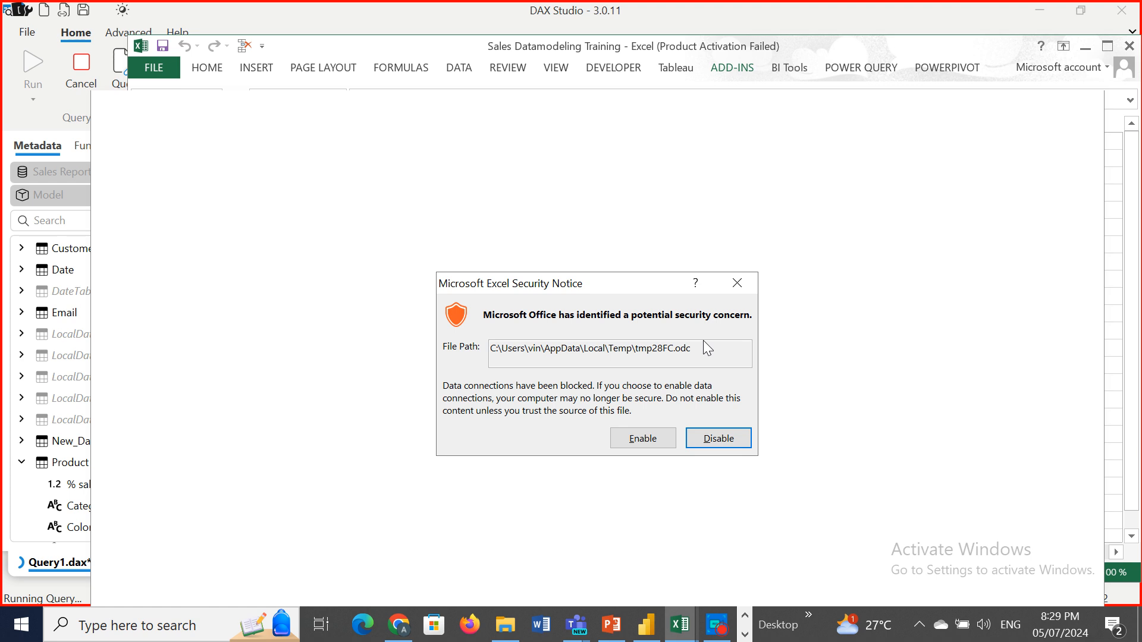
{"action": "left_click", "coordinate": [643, 440]}
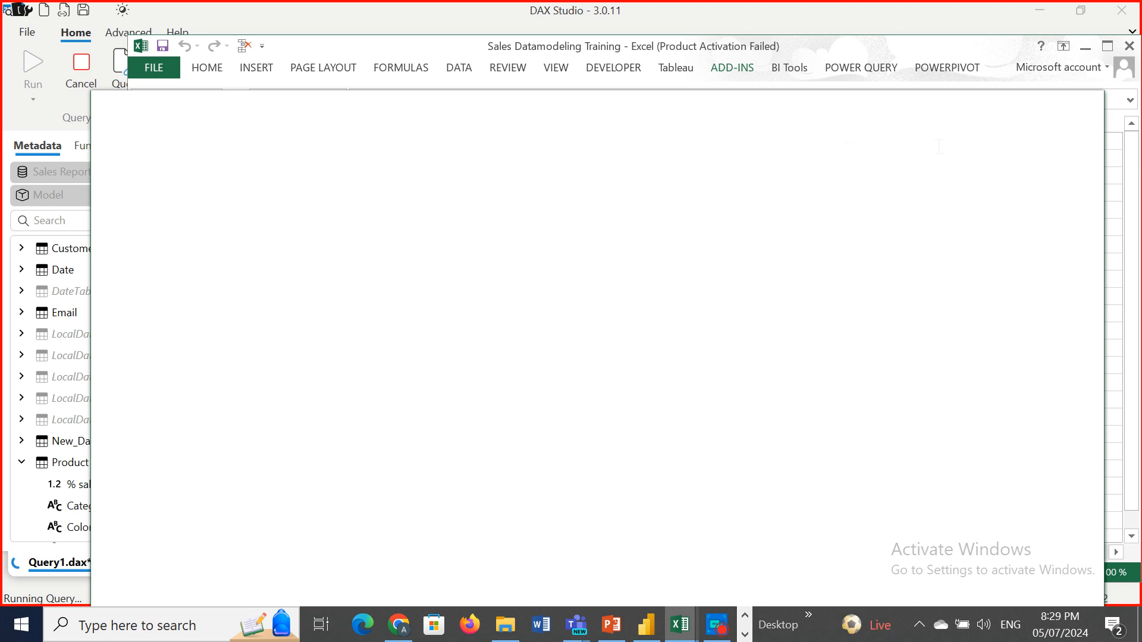
- Close the Sales Datamodeling Training workbook without saving its changes
{"action": "left_click", "coordinate": [1128, 47]}
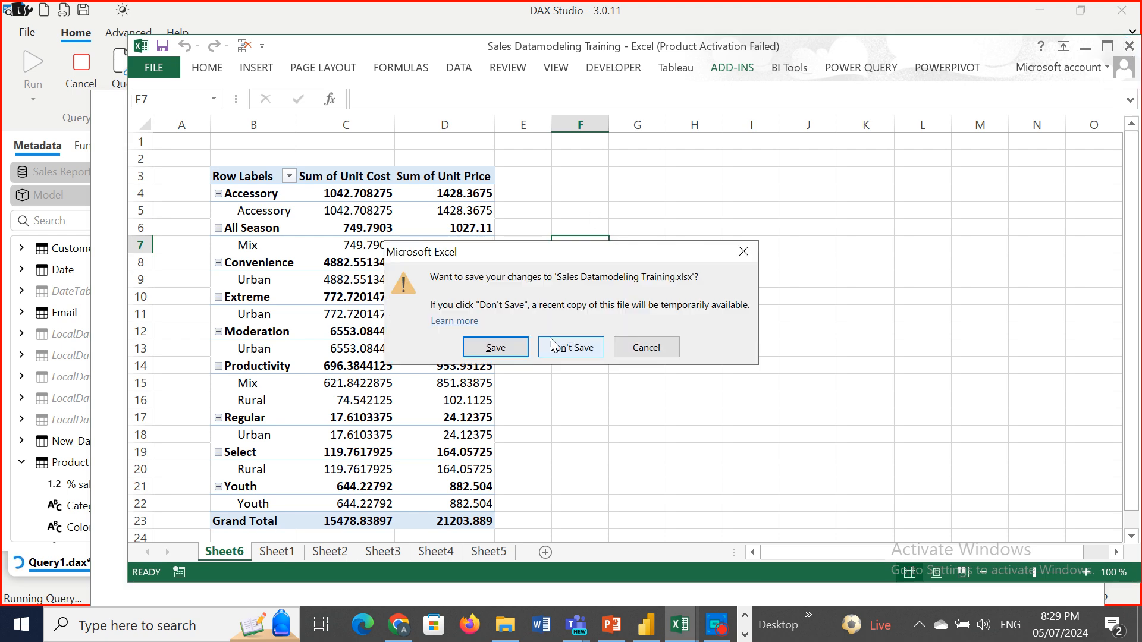
{"action": "left_click", "coordinate": [580, 348]}
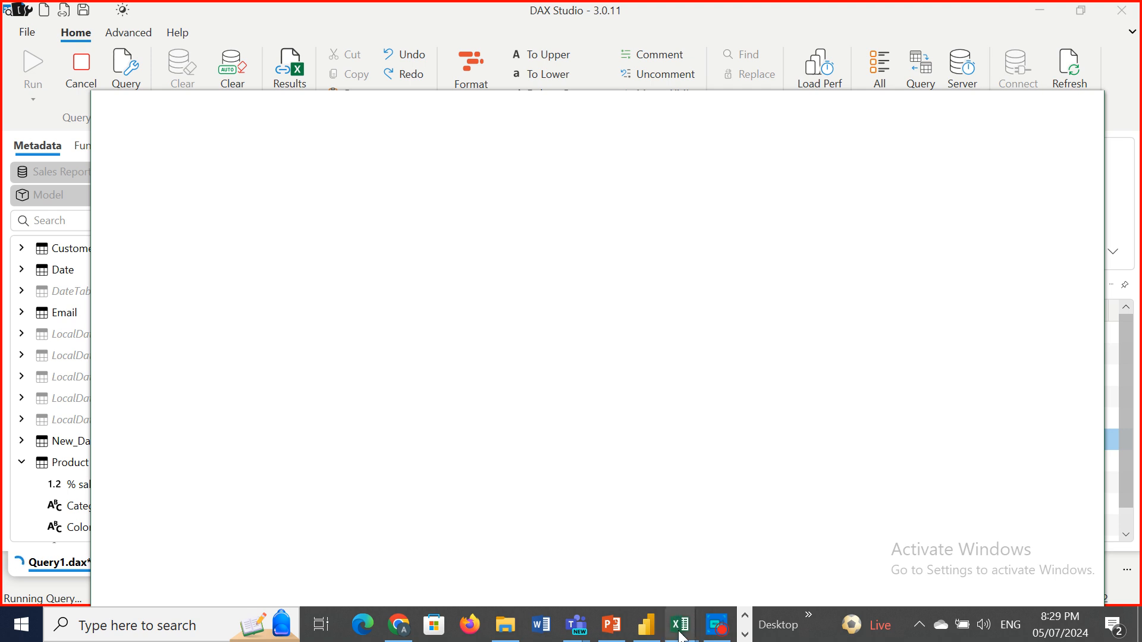
- Bring the Book4 workbook to the front and maximize its window
{"action": "mouse_move", "coordinate": [681, 637]}
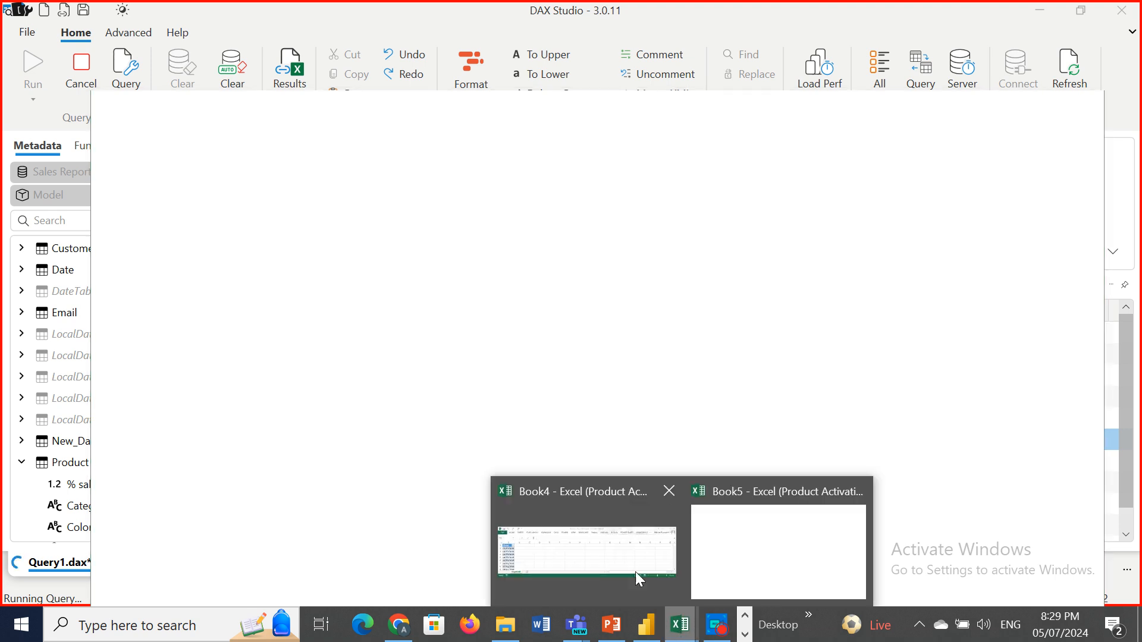
{"action": "left_click", "coordinate": [592, 542]}
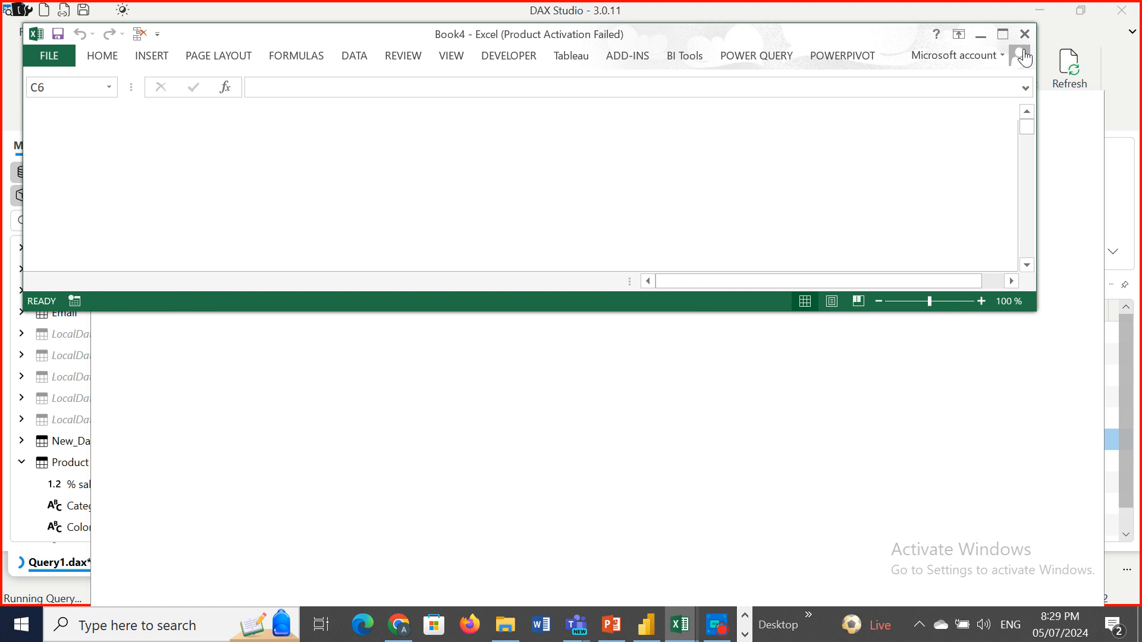
{"action": "left_click", "coordinate": [1004, 36]}
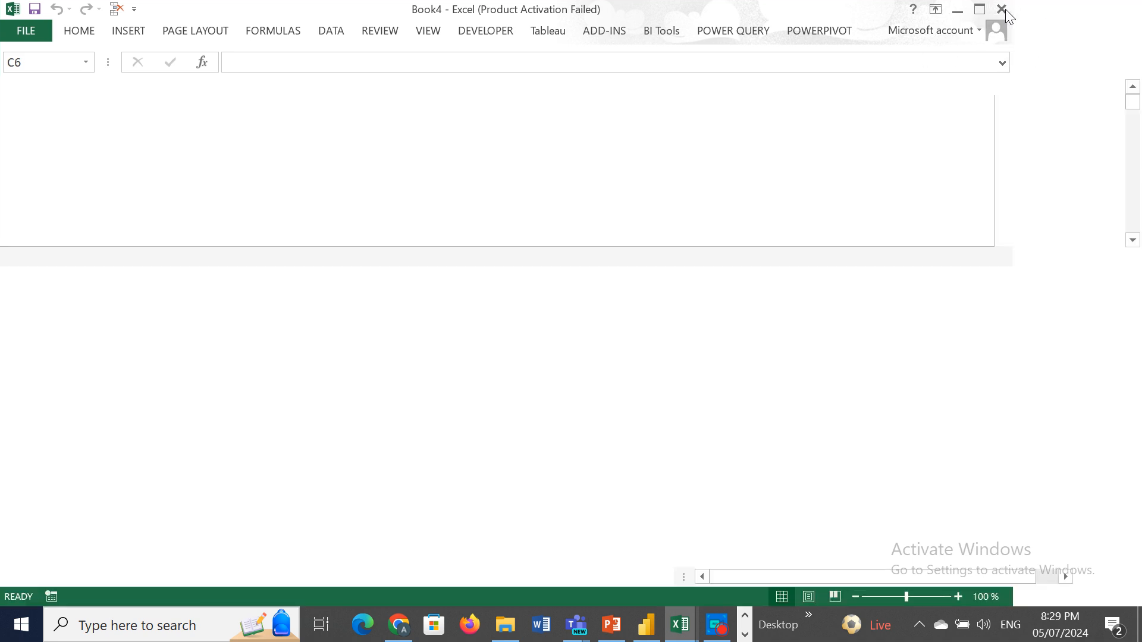
- Close the Book4 workbook without saving its changes
{"action": "mouse_move", "coordinate": [685, 637]}
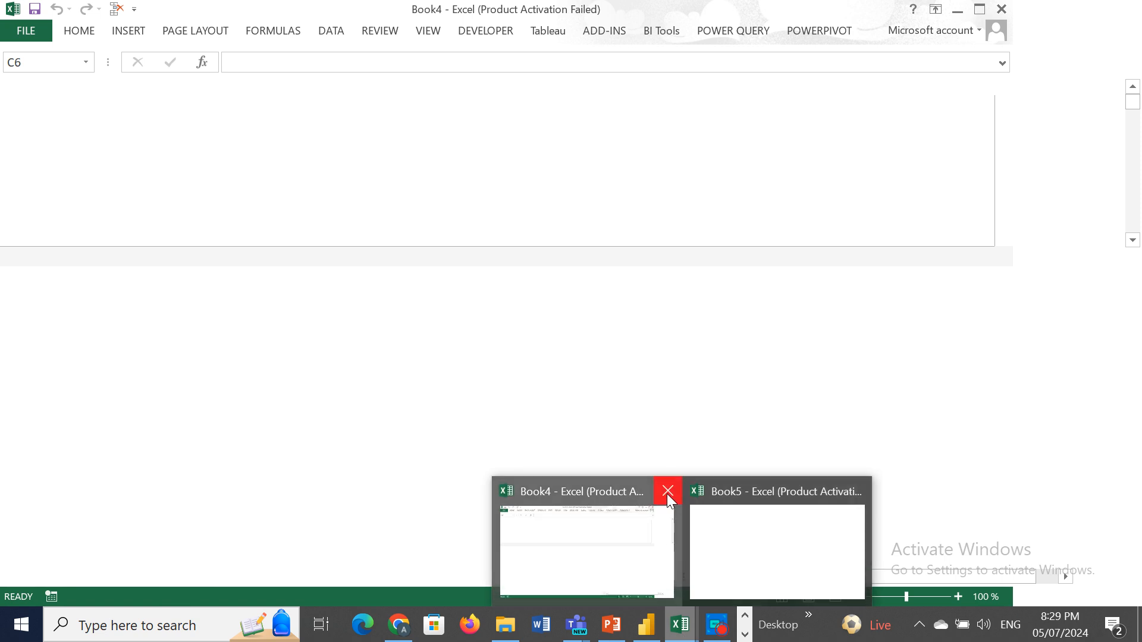
{"action": "left_click", "coordinate": [668, 493]}
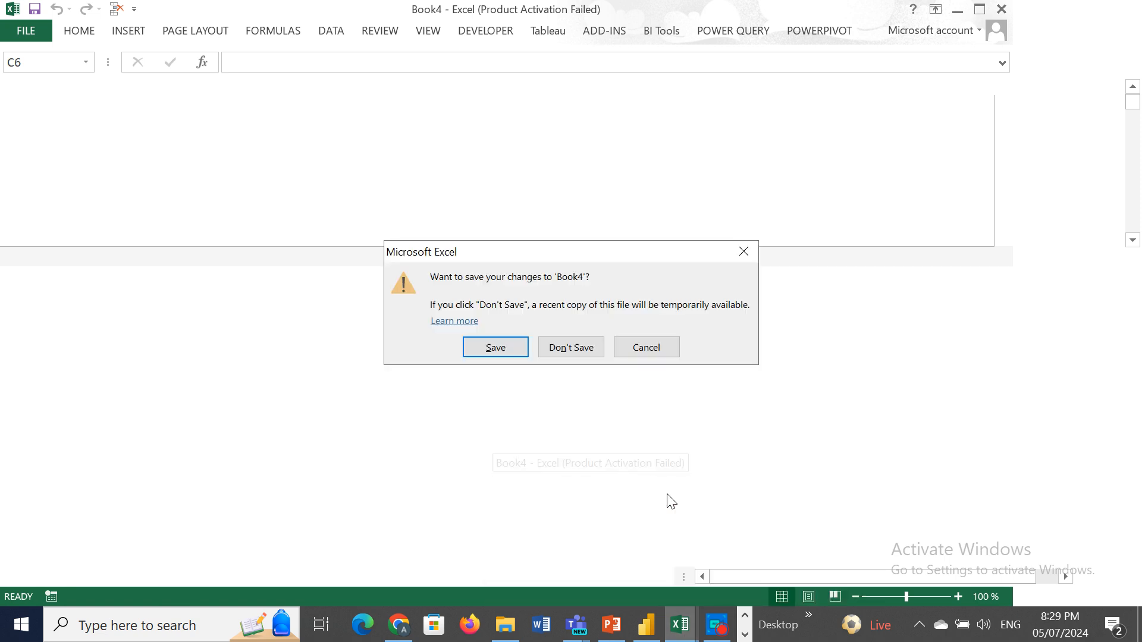
{"action": "left_click", "coordinate": [564, 351]}
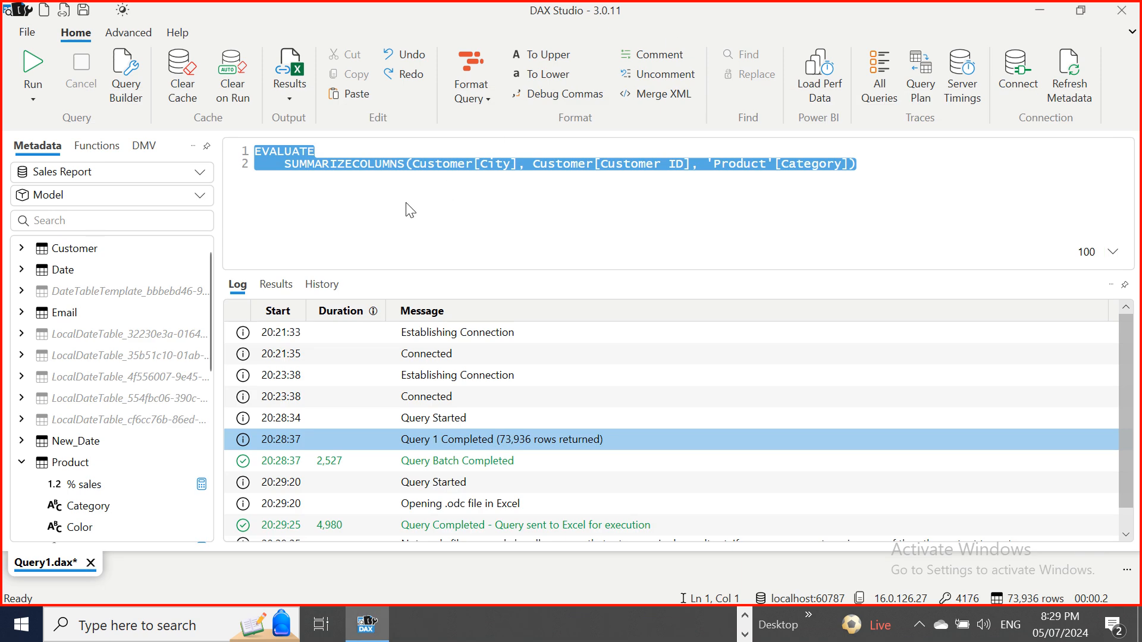
- Set the query output target to Formatted File and run the query to open the file save dialog
{"action": "left_click", "coordinate": [285, 98]}
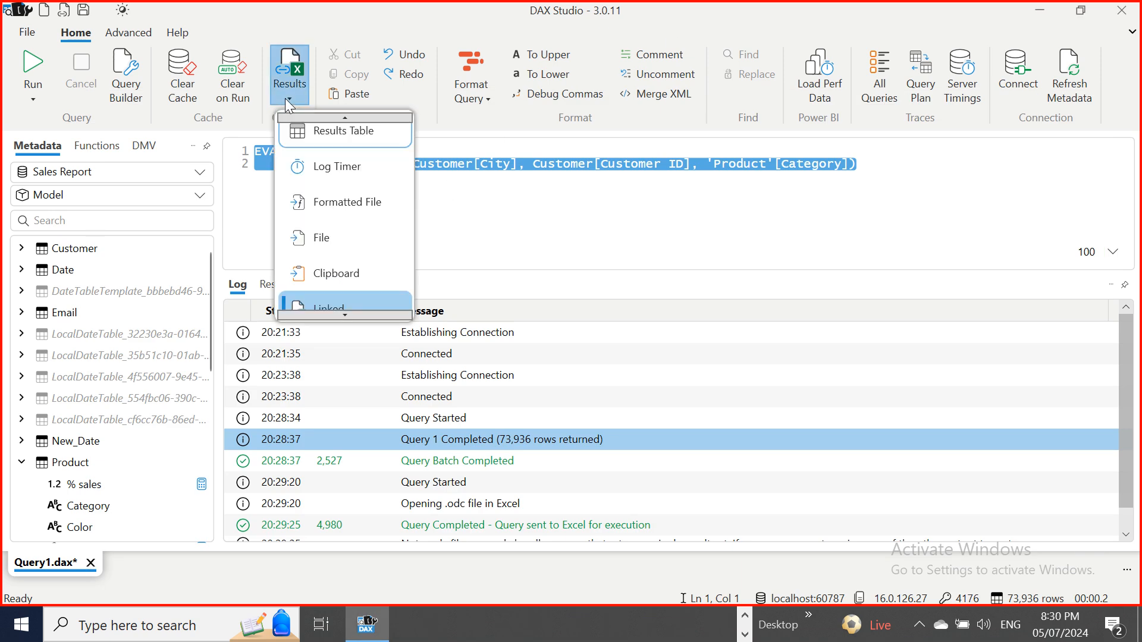
{"action": "left_click", "coordinate": [326, 203]}
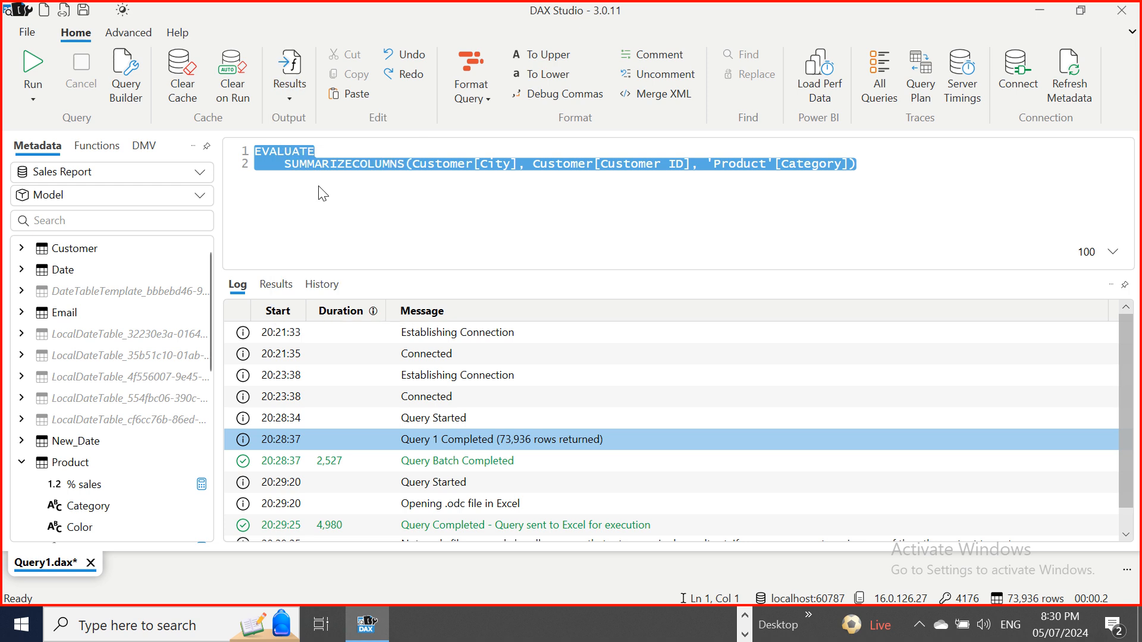
{"action": "left_click", "coordinate": [34, 60]}
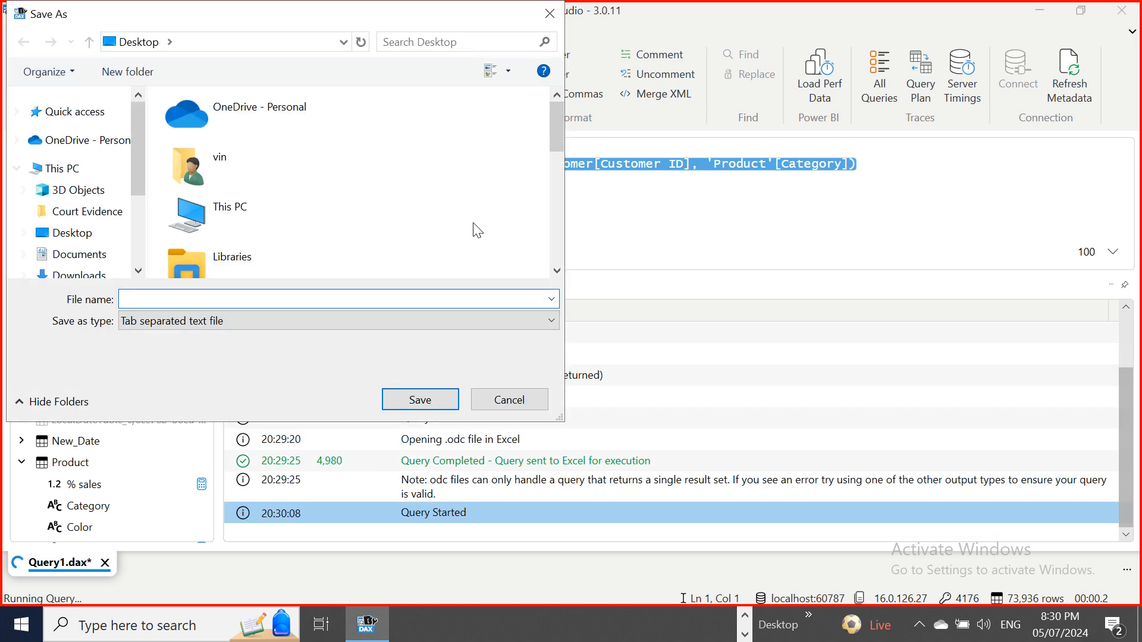
- Switch to the DAX ANALYSIS MASTER TRAINING meeting window in Teams, then minimize it
{"action": "left_click", "coordinate": [744, 616]}
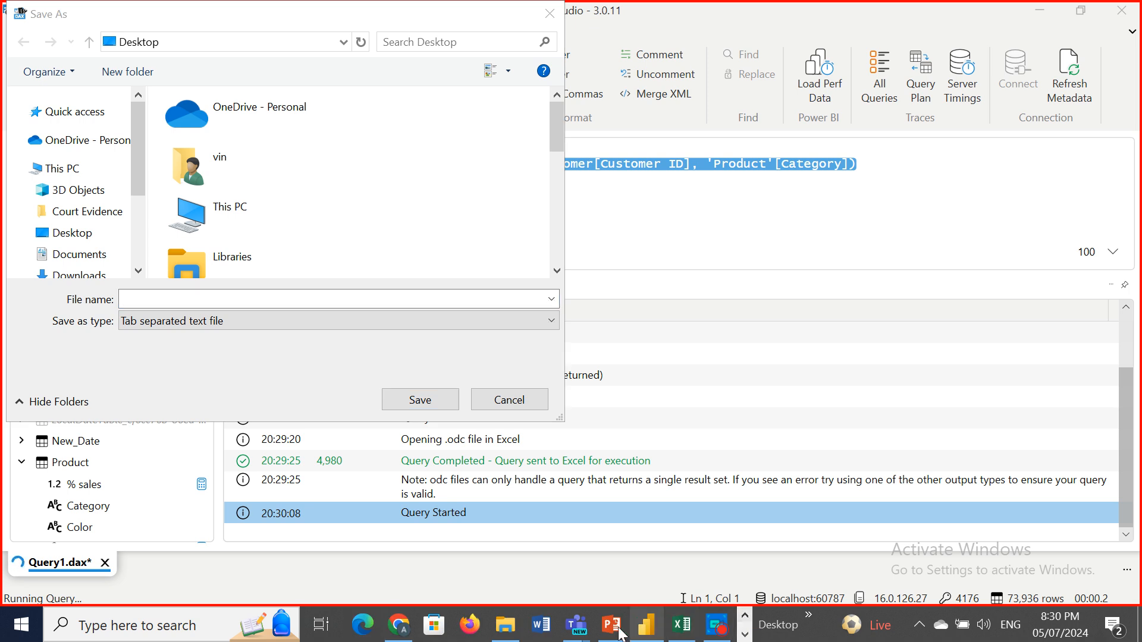
{"action": "mouse_move", "coordinate": [576, 625]}
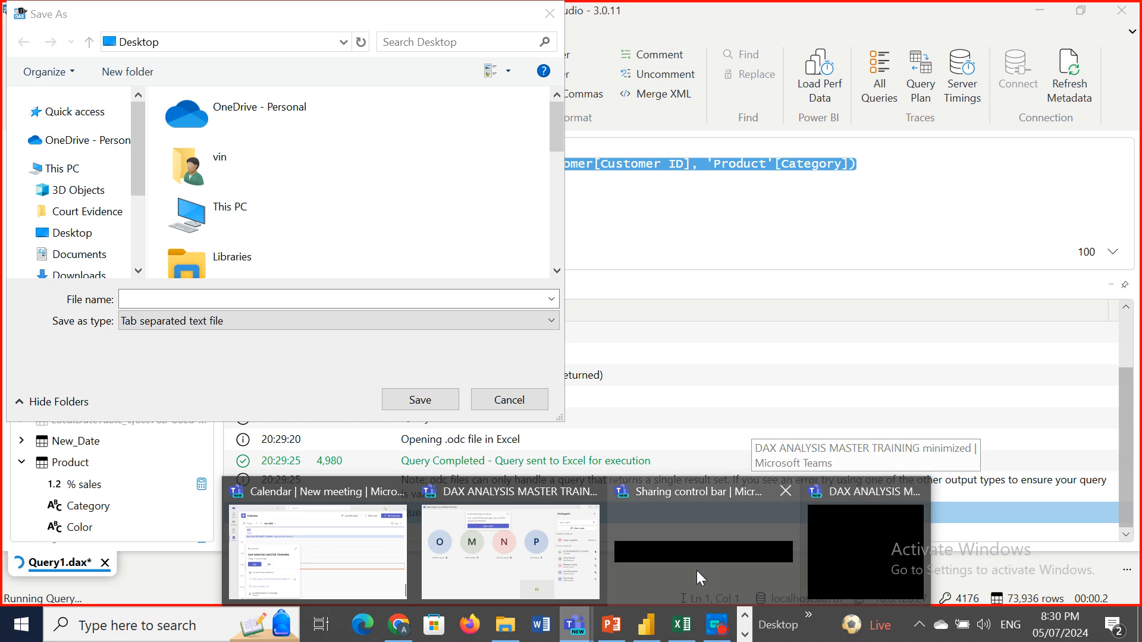
{"action": "left_click", "coordinate": [570, 564]}
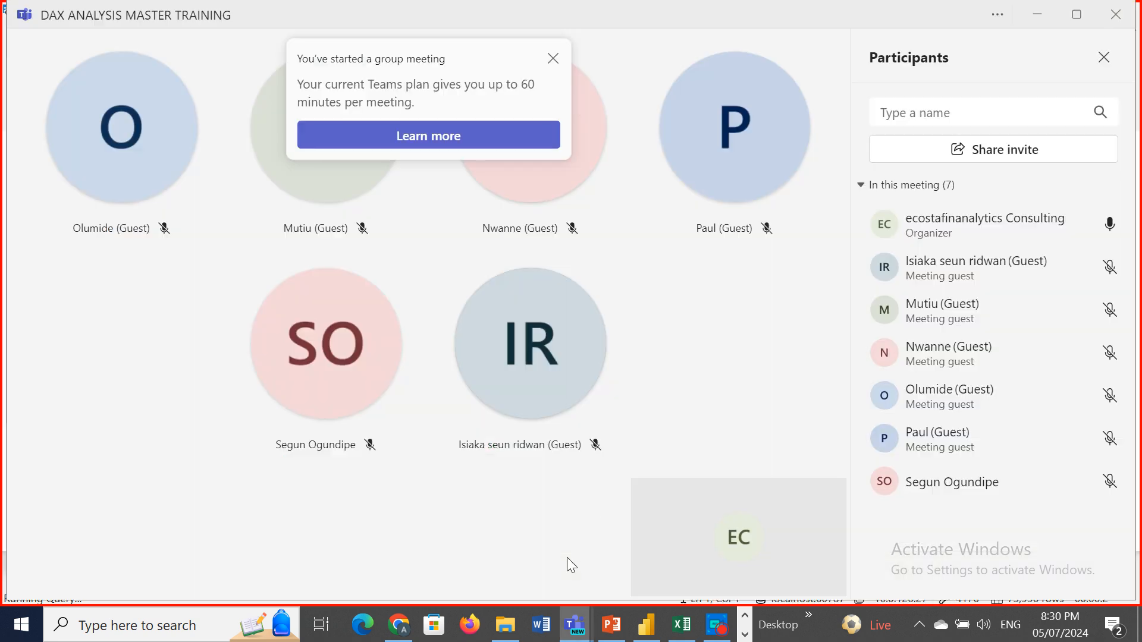
{"action": "left_click", "coordinate": [639, 18]}
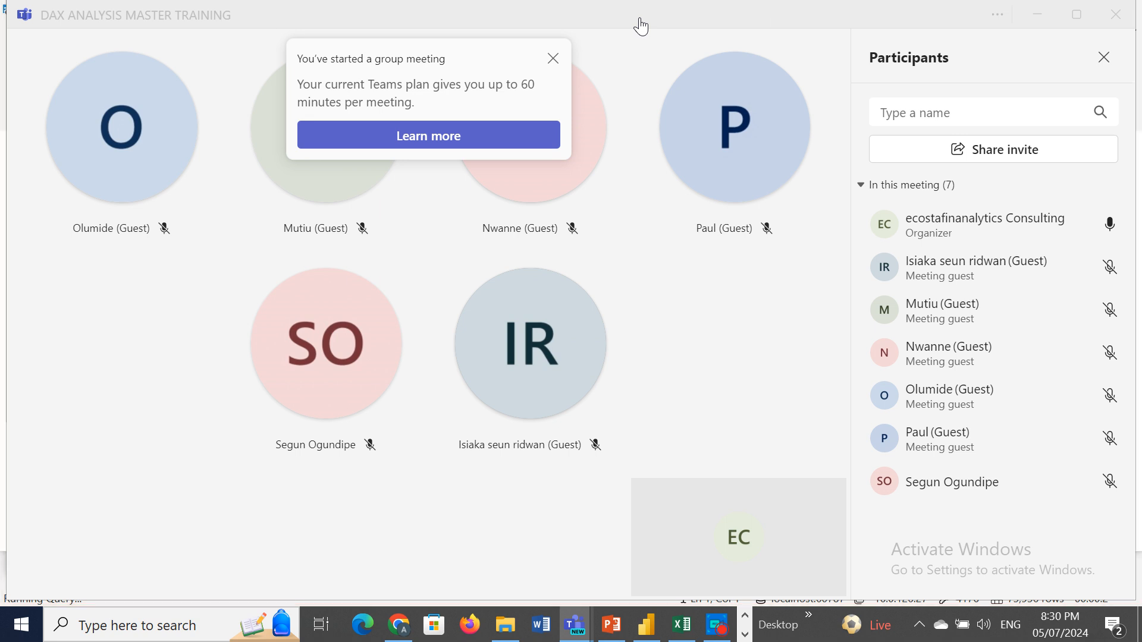
{"action": "left_click", "coordinate": [1037, 14]}
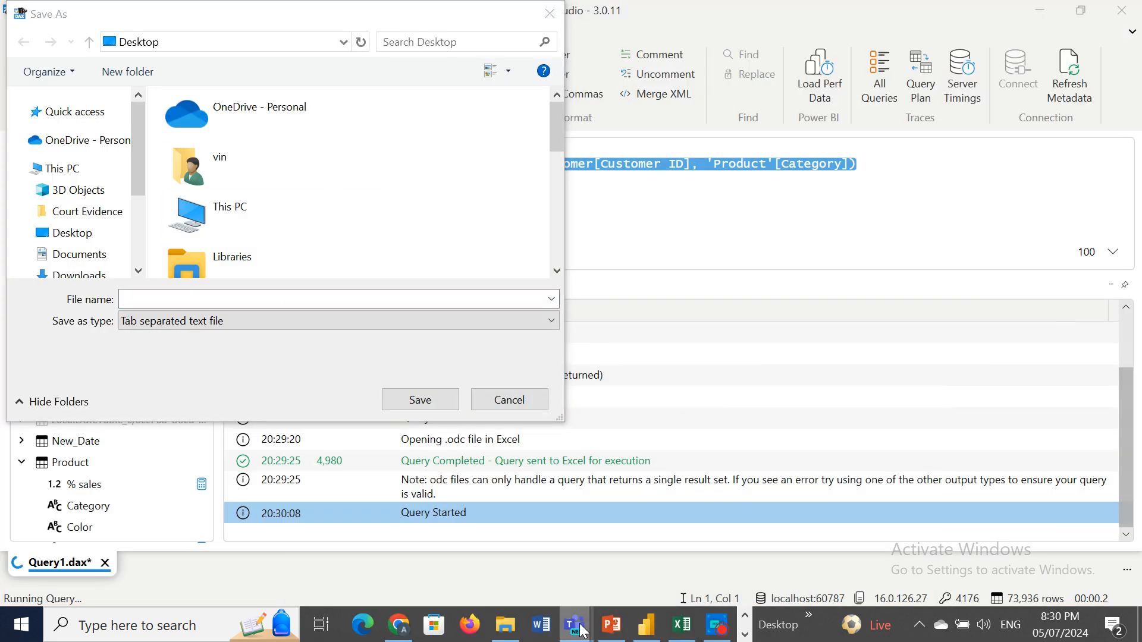
- Look through the windows available for sharing in the Teams meeting, then minimize the meeting without sharing one
{"action": "left_click", "coordinate": [1068, 416]}
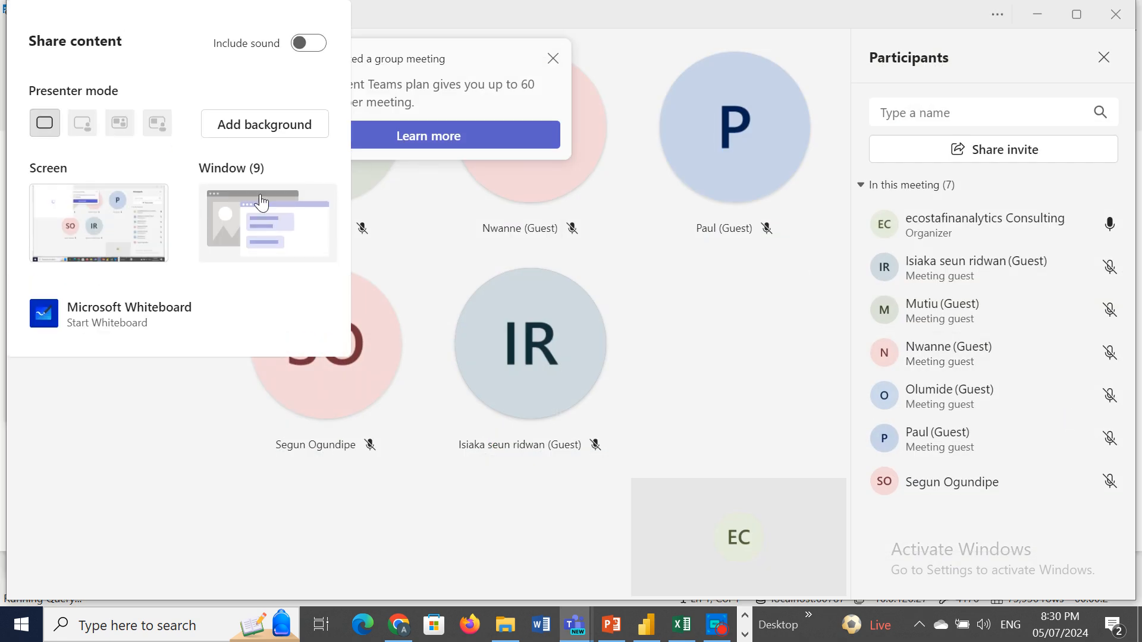
{"action": "left_click", "coordinate": [261, 203]}
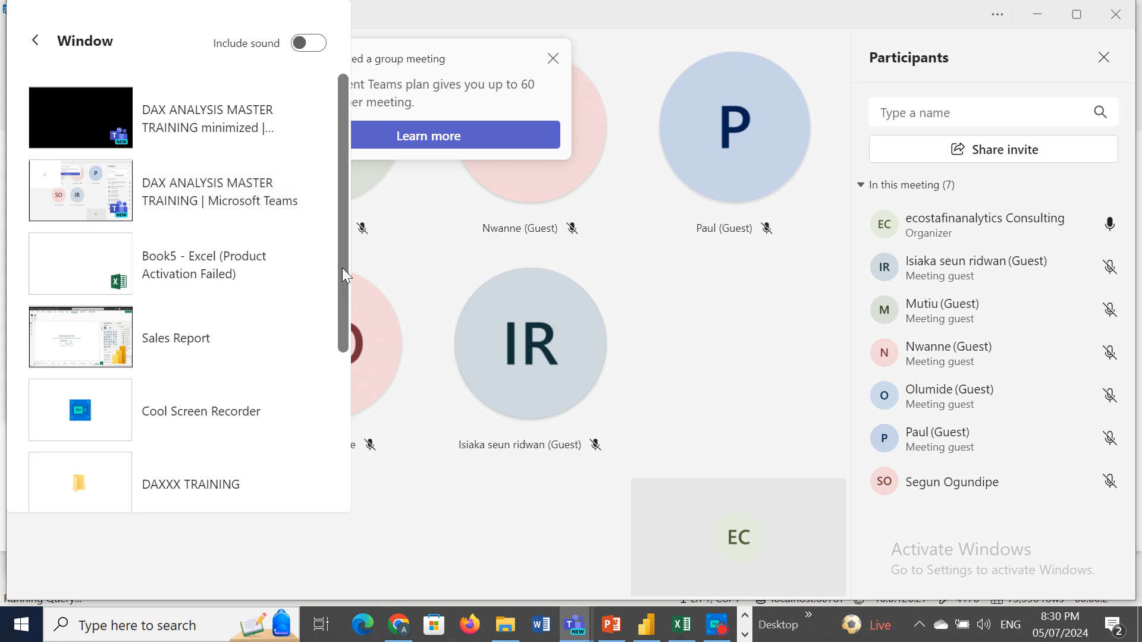
{"action": "left_click_drag", "start_coordinate": [341, 268], "coordinate": [322, 438]}
{"action": "scroll", "coordinate": [319, 452], "scroll_direction": "up", "scroll_amount": 5}
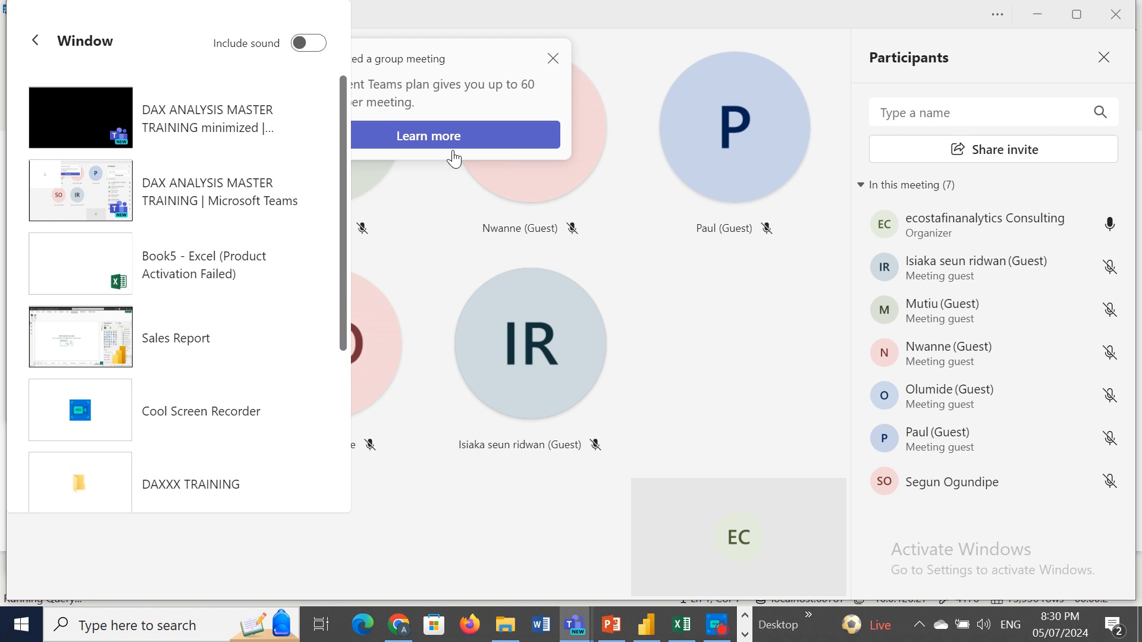
{"action": "left_click", "coordinate": [1040, 15]}
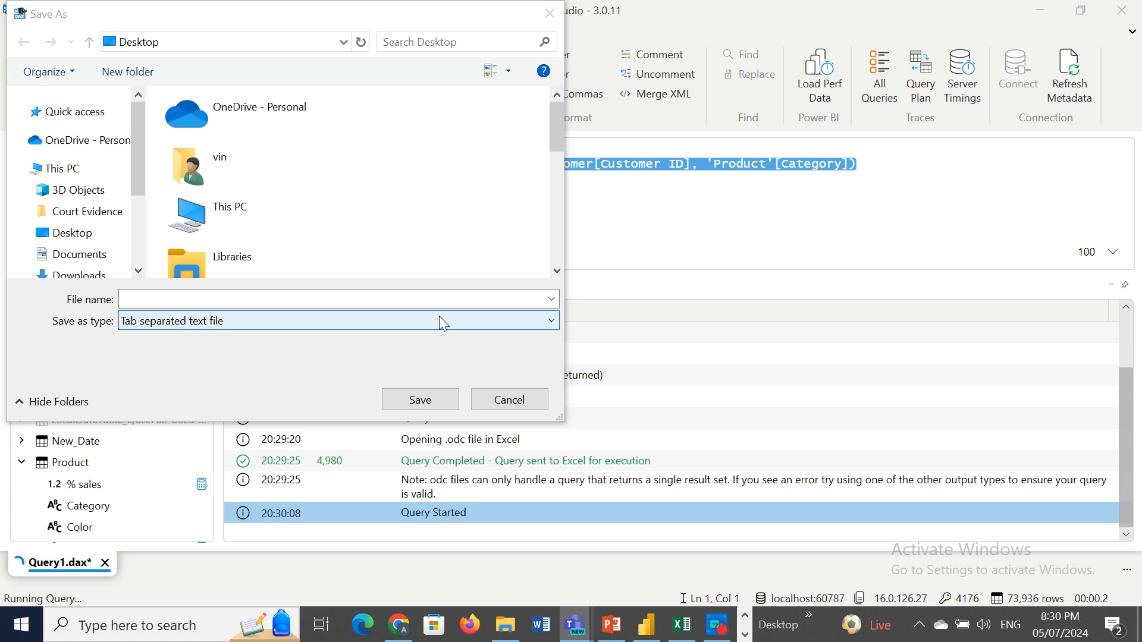
- Cancel the query output's file save and share the DAX Studio window in the Teams meeting
{"action": "left_click", "coordinate": [545, 23]}
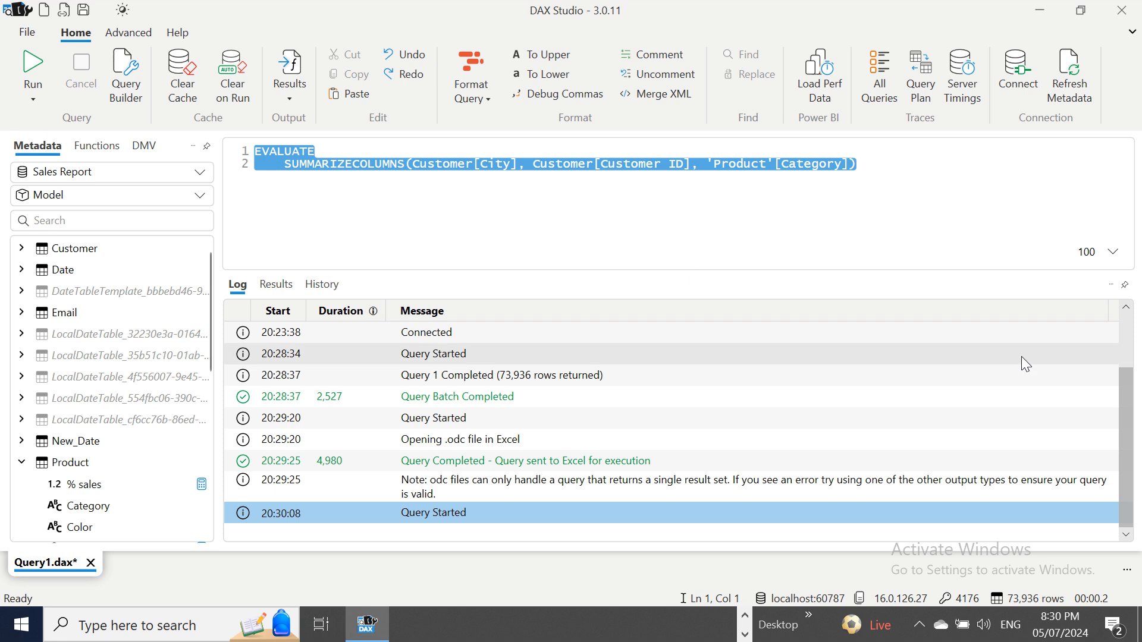
{"action": "left_click", "coordinate": [1058, 410]}
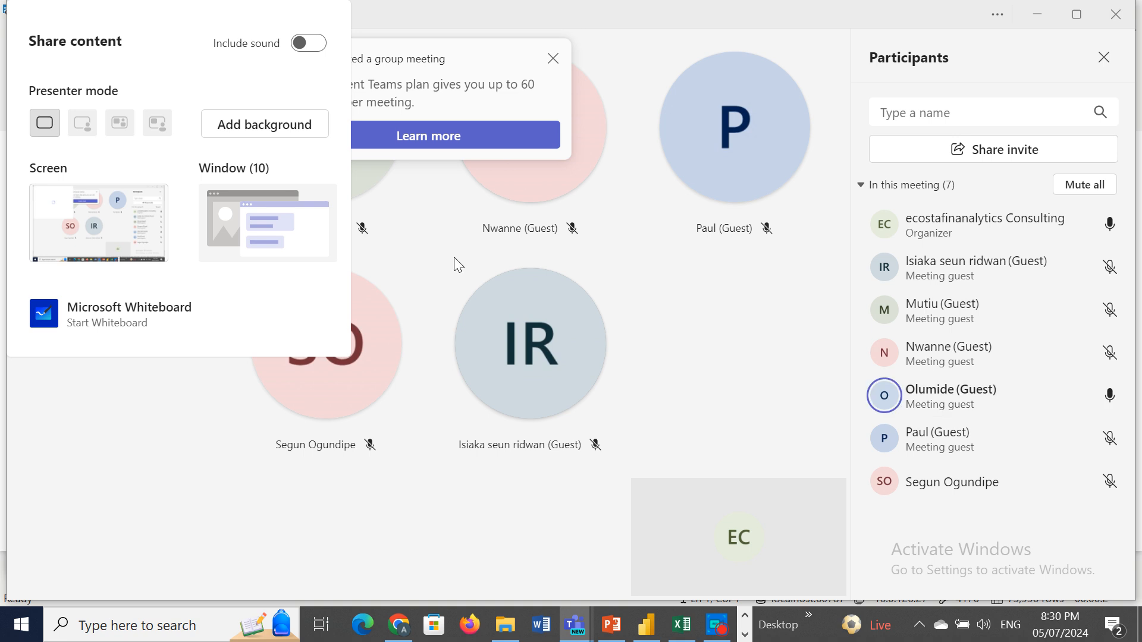
{"action": "left_click", "coordinate": [265, 219]}
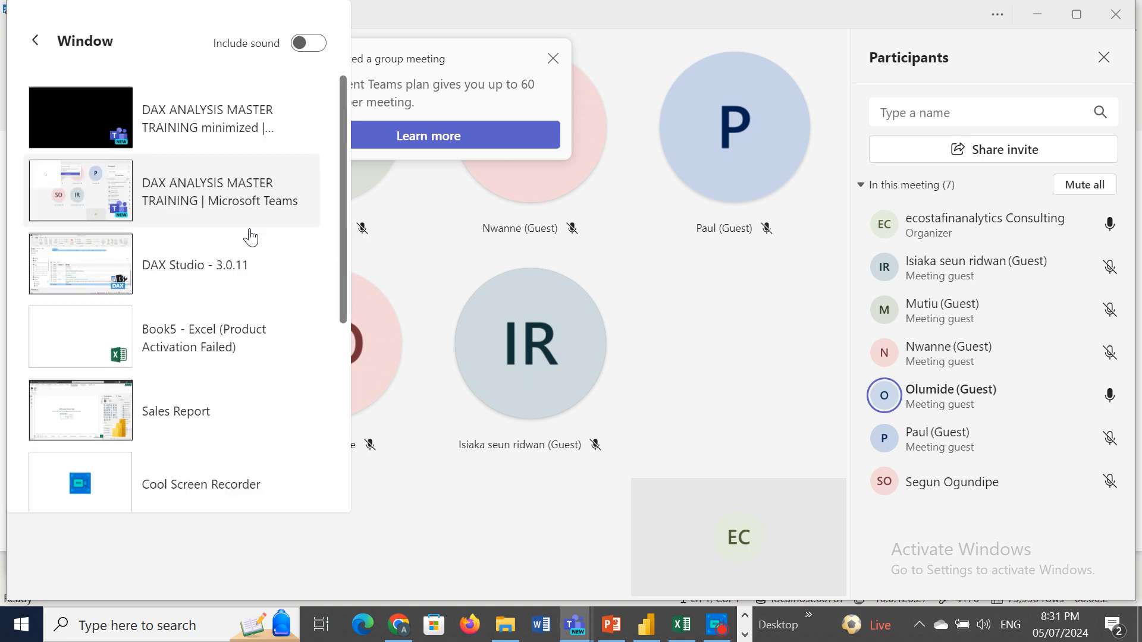
{"action": "left_click", "coordinate": [258, 270]}
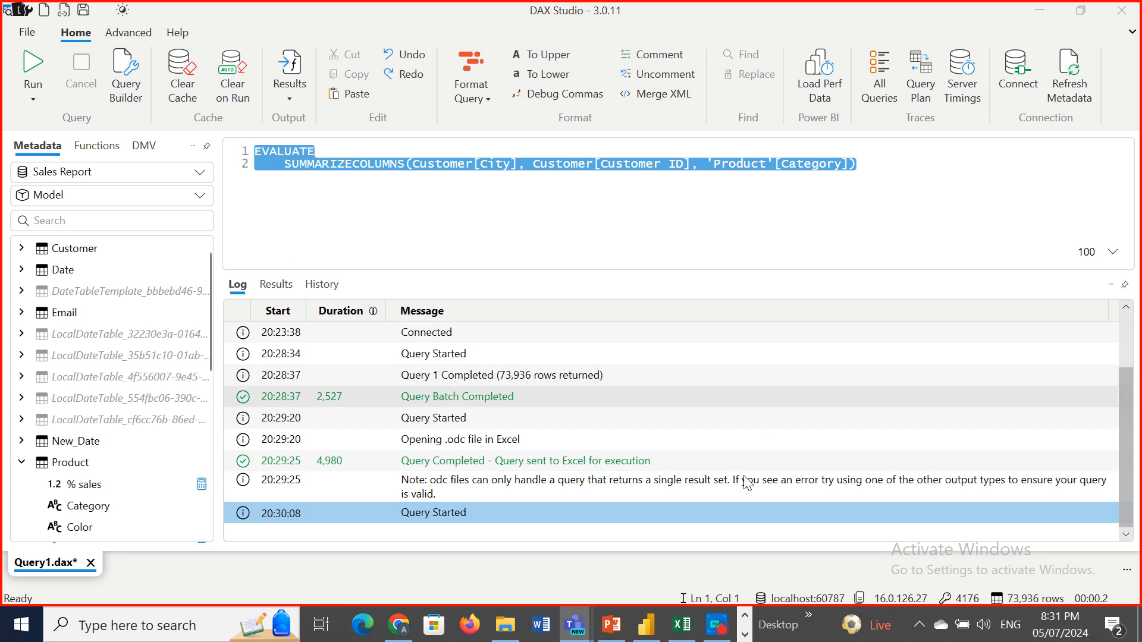
- Set the query output target to Results Table and rerun the query
{"action": "left_click", "coordinate": [284, 100]}
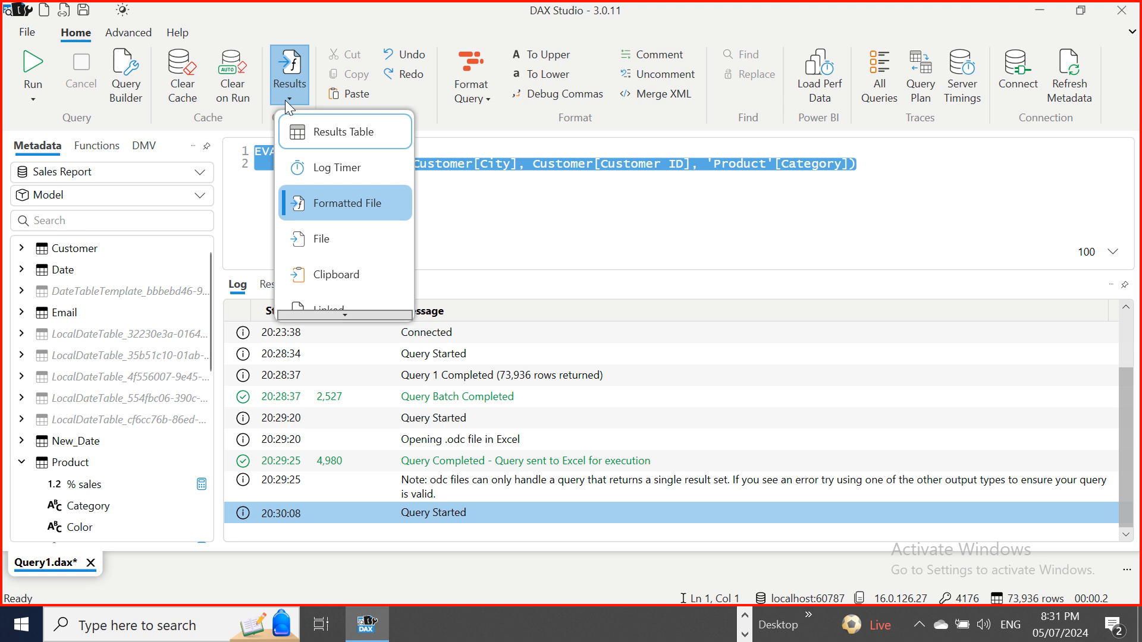
{"action": "left_click", "coordinate": [345, 238]}
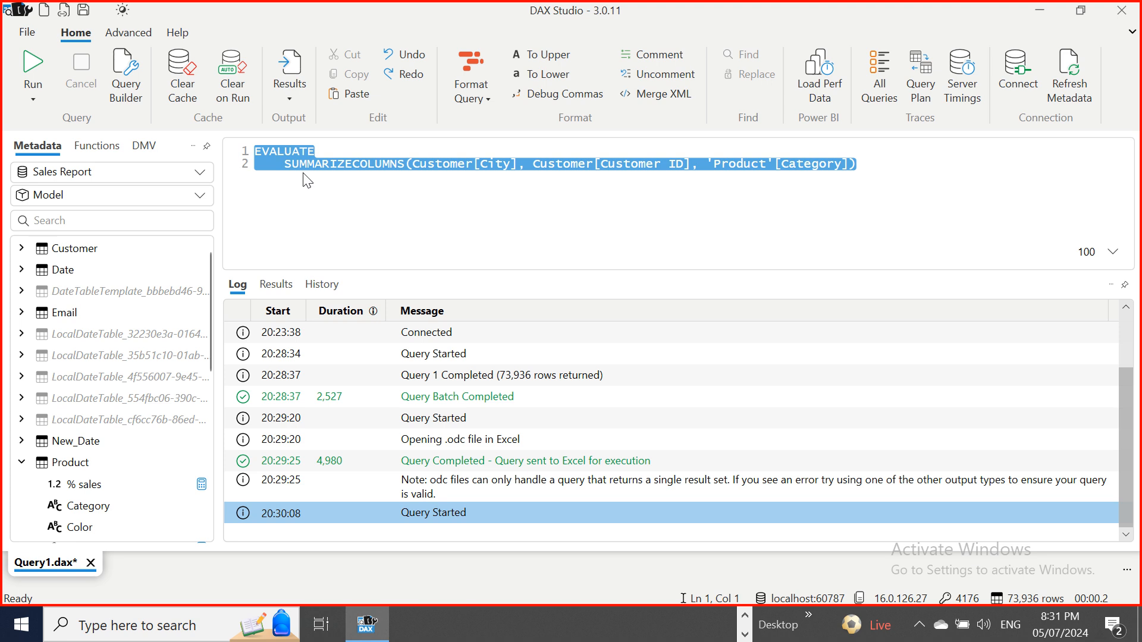
{"action": "left_click", "coordinate": [285, 98]}
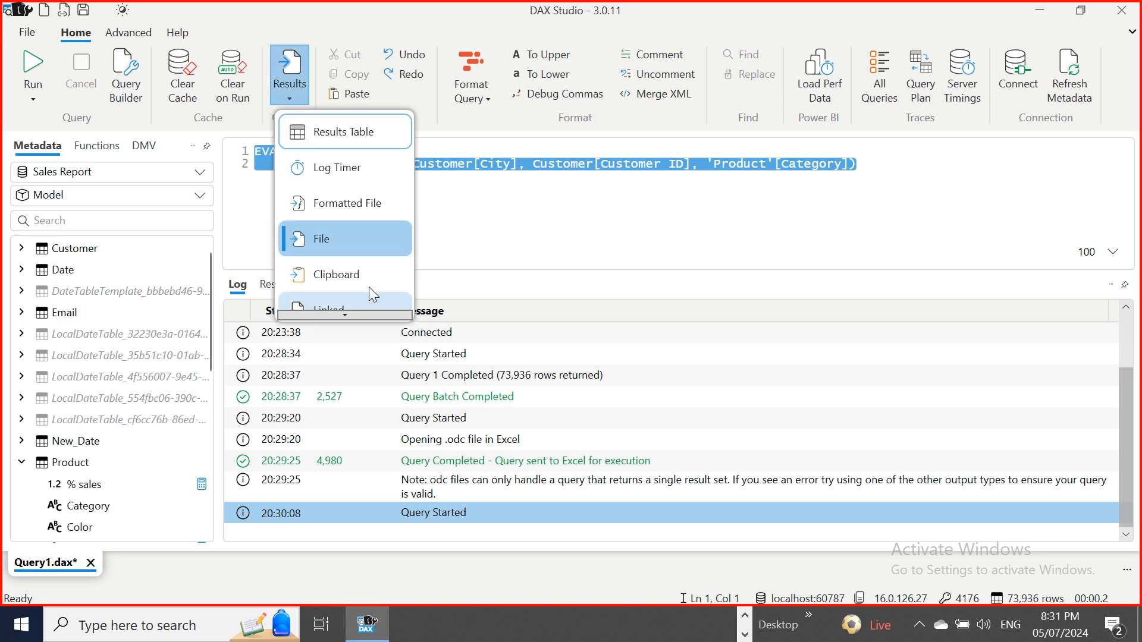
{"action": "mouse_move", "coordinate": [345, 314]}
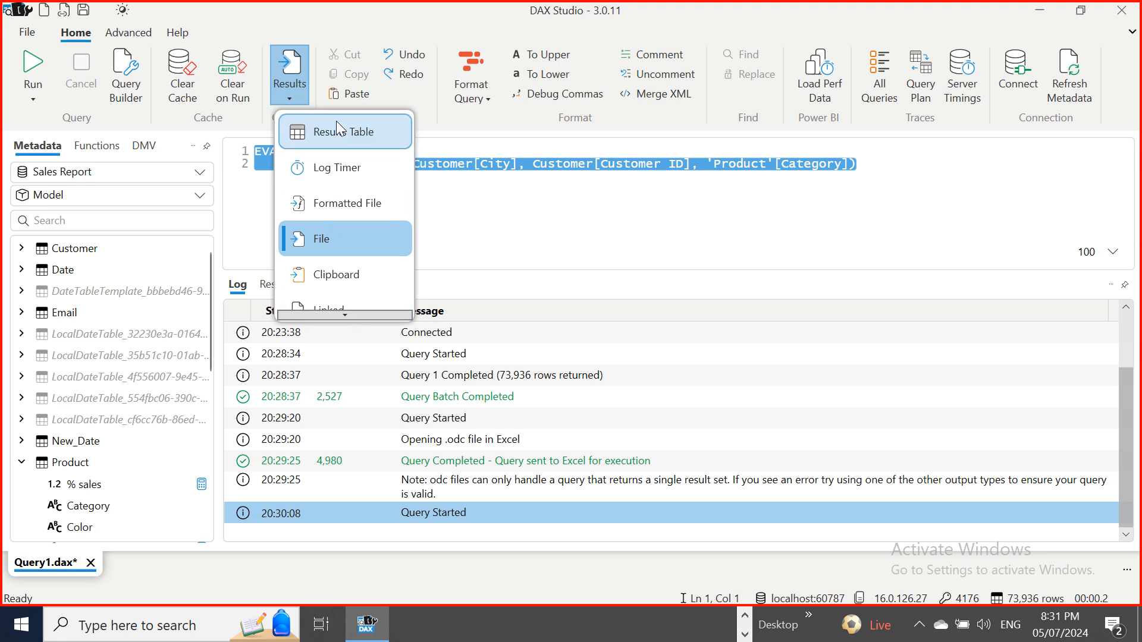
{"action": "left_click", "coordinate": [330, 131]}
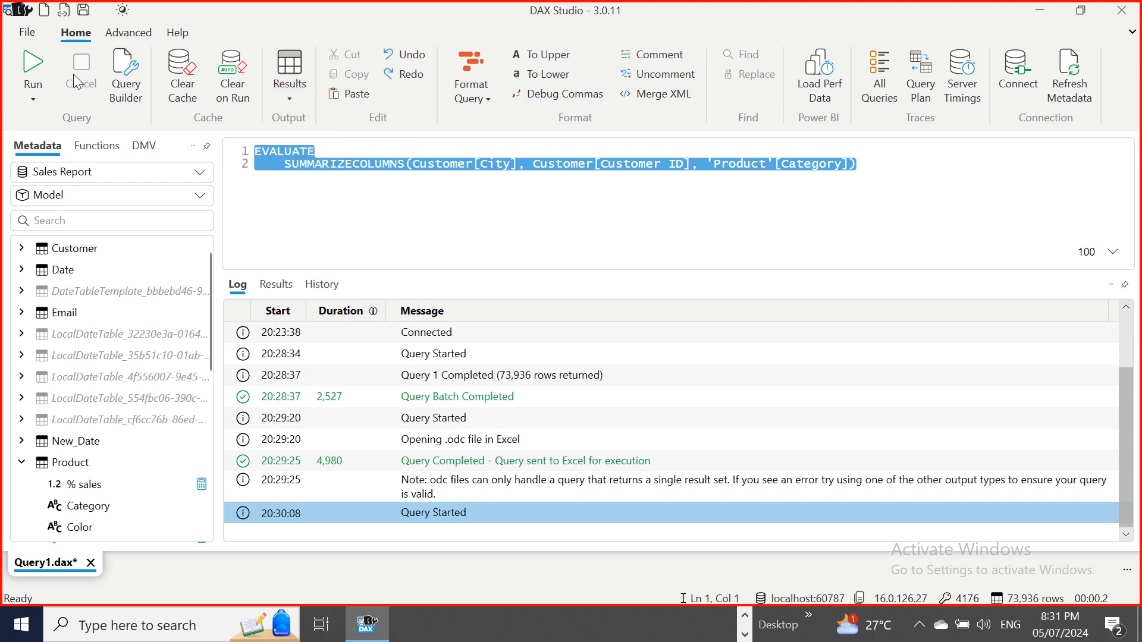
{"action": "left_click", "coordinate": [23, 63]}
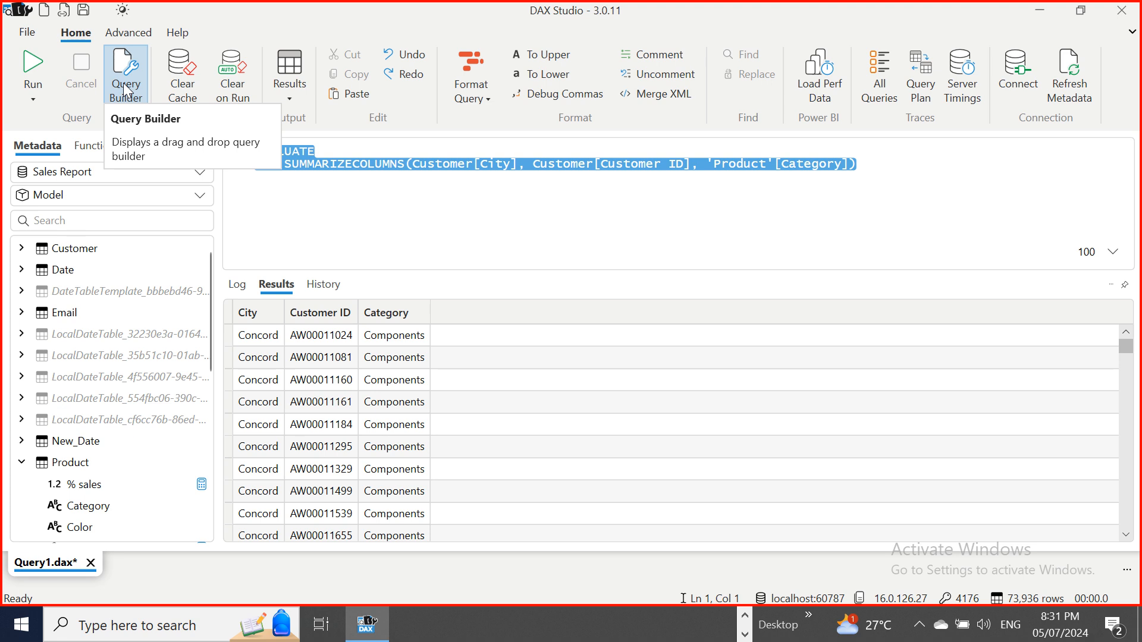
{"action": "left_click", "coordinate": [183, 88]}
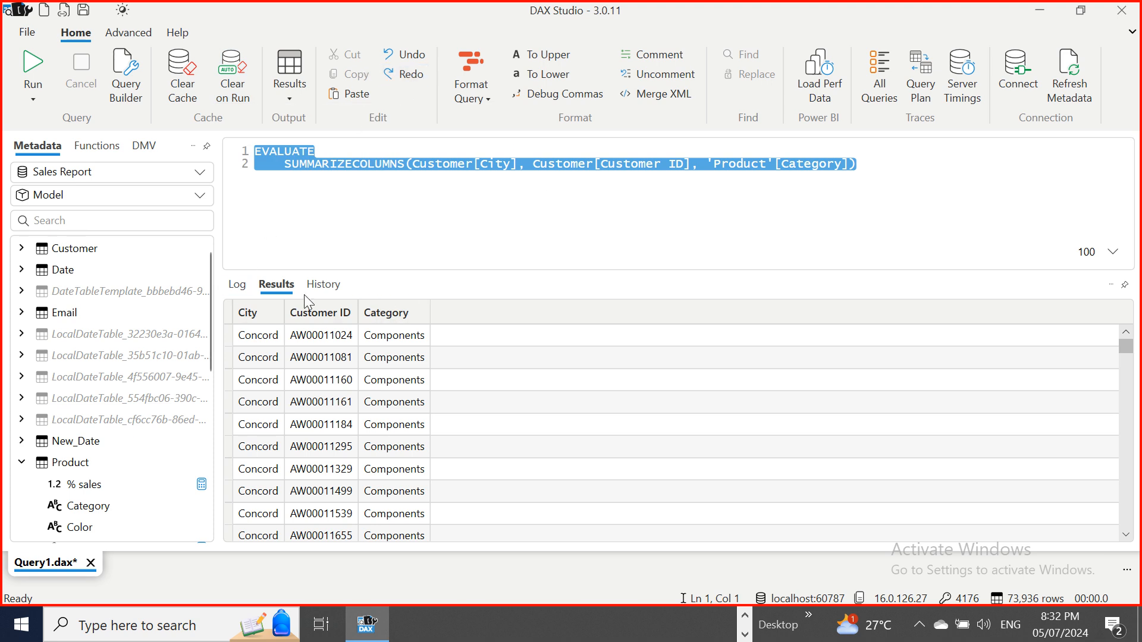
- Sort the query results by City and Category, both ascending, and select all result rows
{"action": "left_click", "coordinate": [250, 314]}
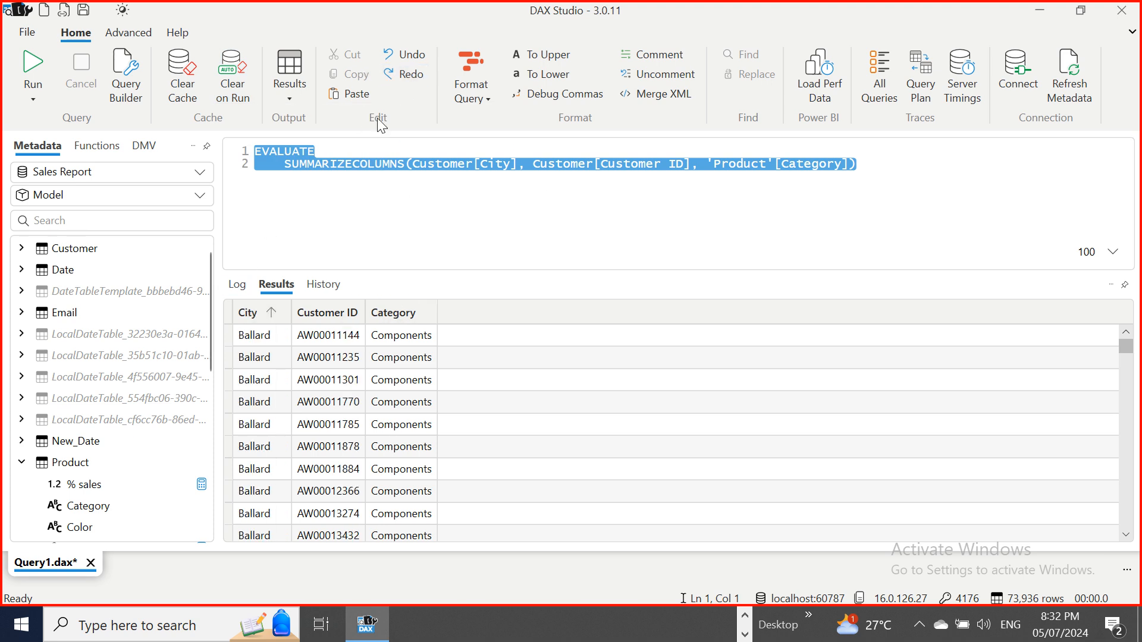
{"action": "left_click", "coordinate": [249, 318]}
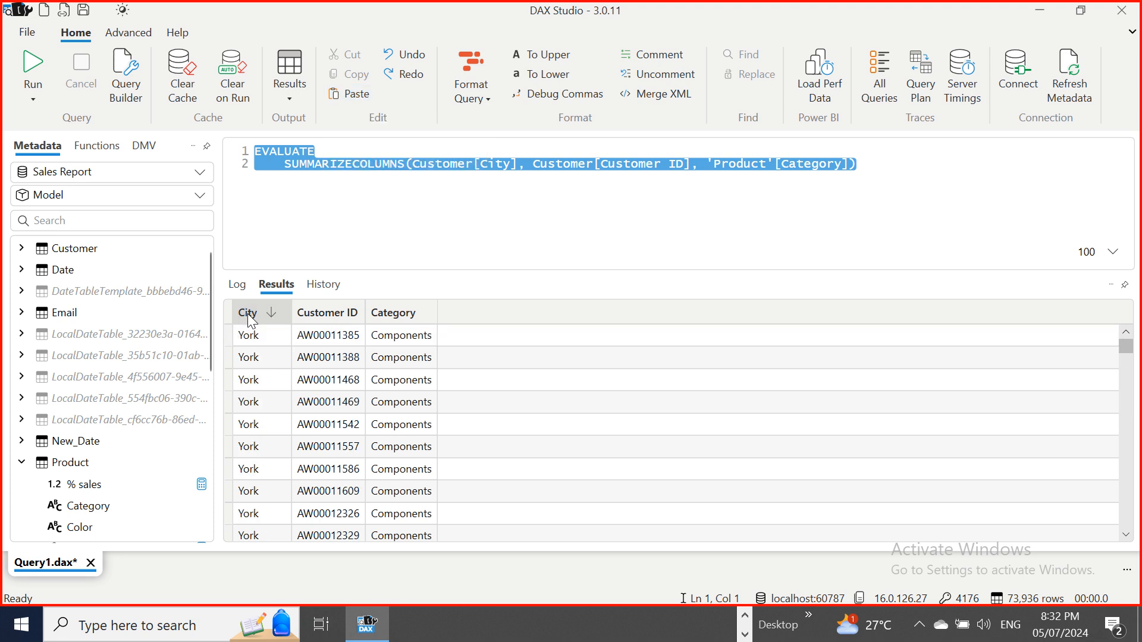
{"action": "left_click", "coordinate": [248, 318]}
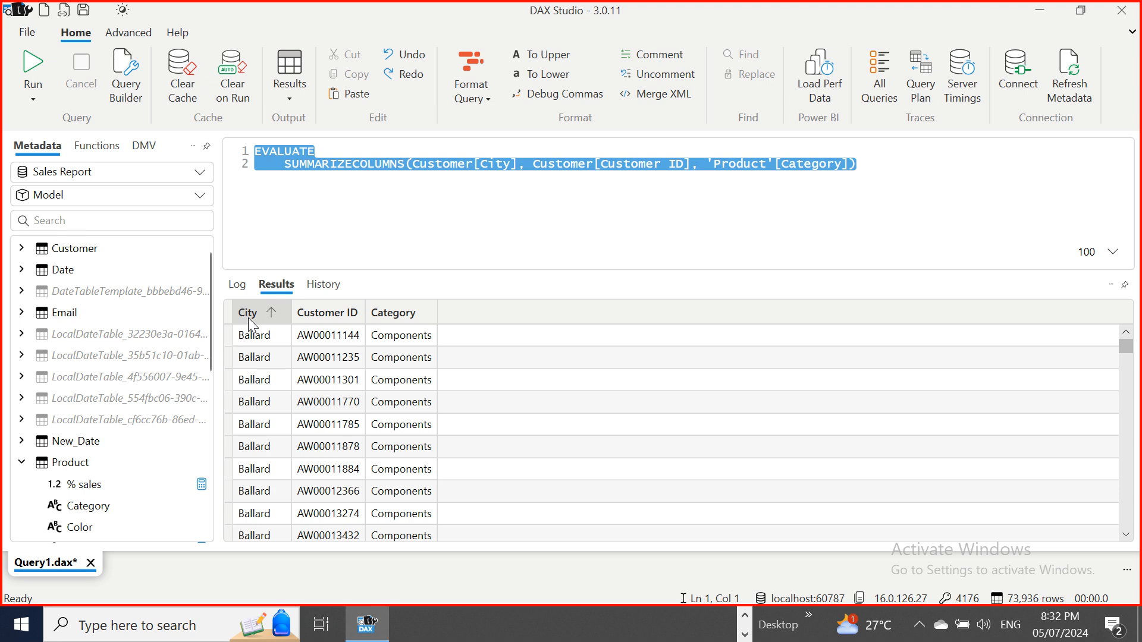
{"action": "left_click", "coordinate": [395, 312]}
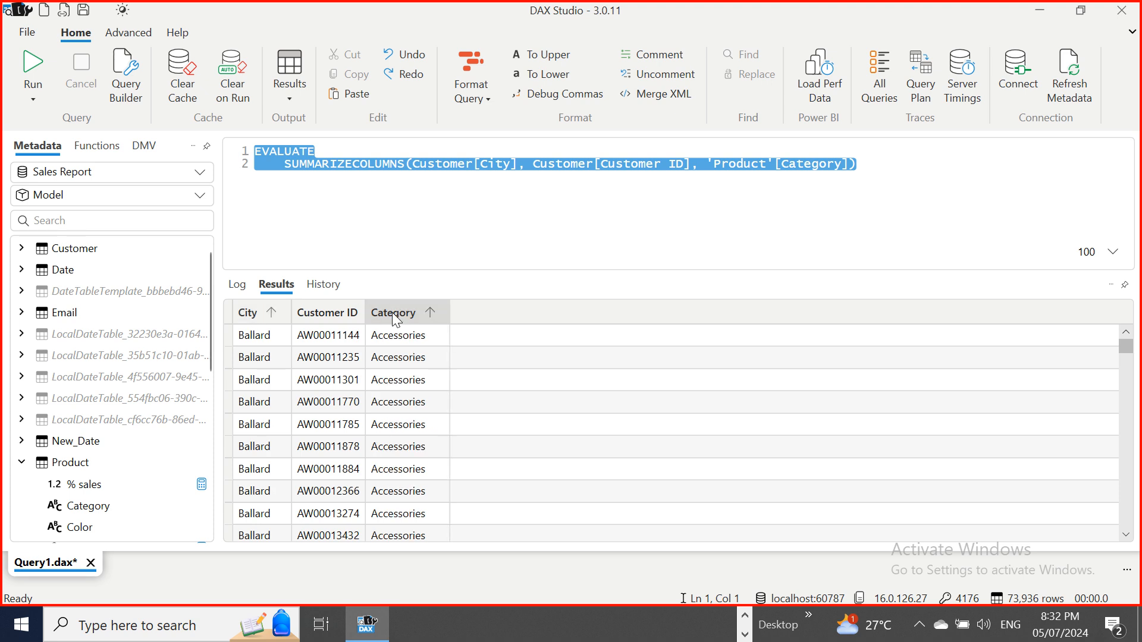
{"action": "left_click", "coordinate": [227, 308]}
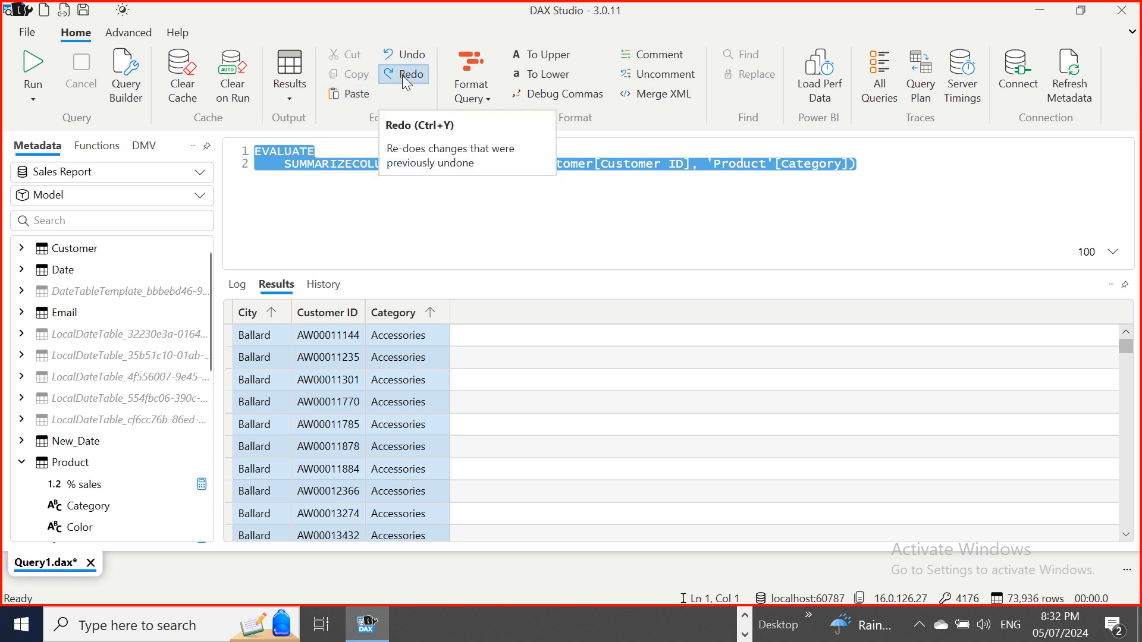
- Format the query in the short line style, then reformat it in the default long line style
{"action": "left_click", "coordinate": [487, 99]}
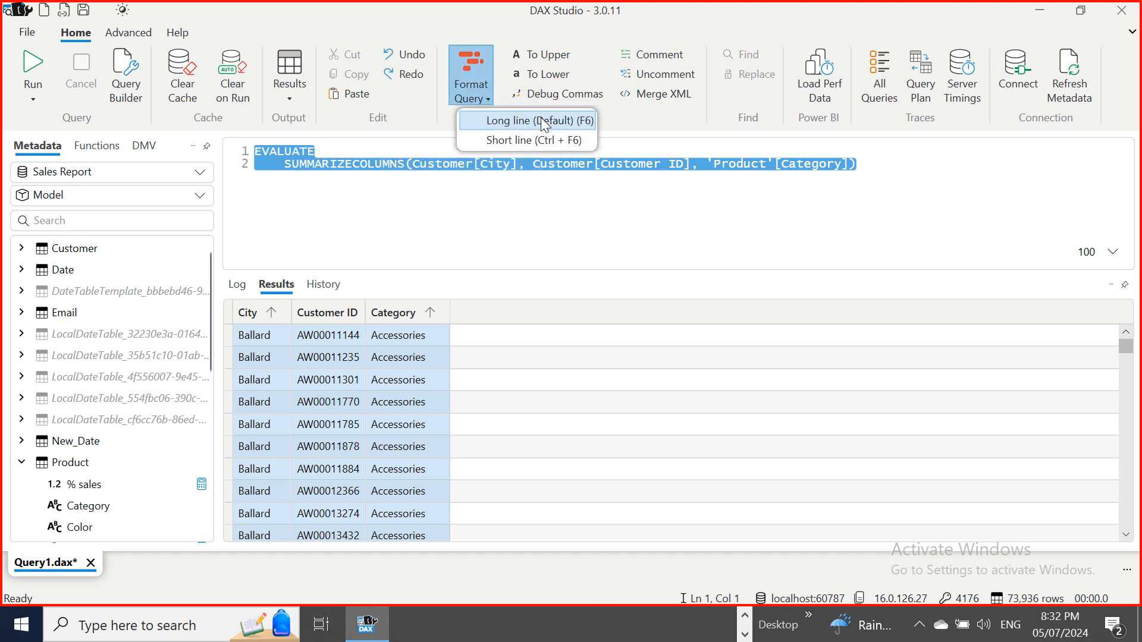
{"action": "left_click", "coordinate": [537, 140]}
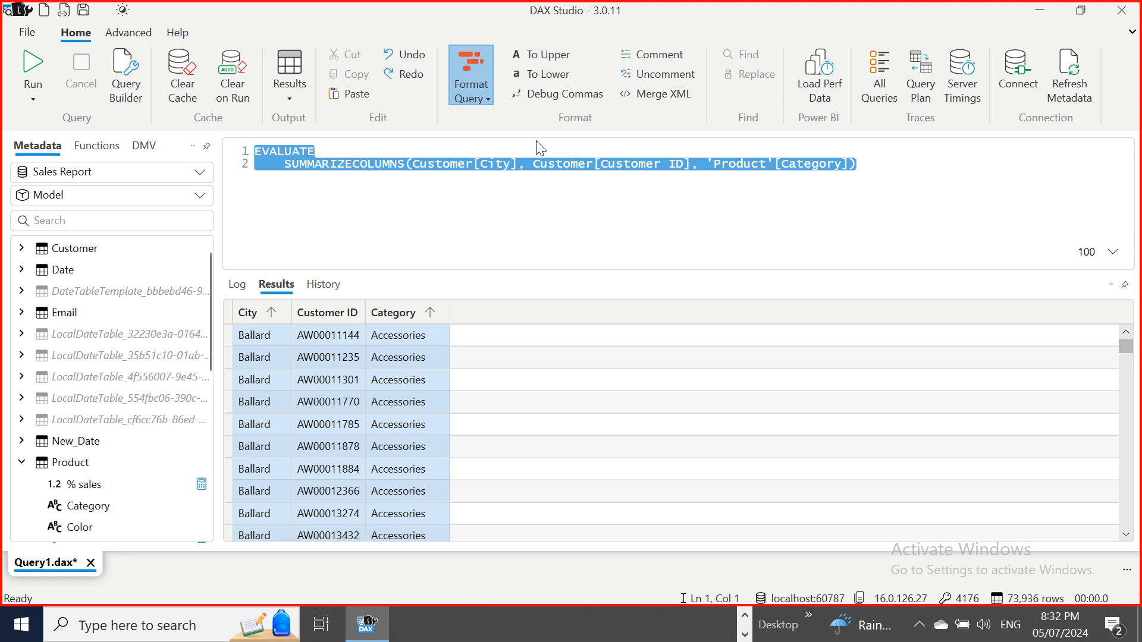
{"action": "left_click", "coordinate": [483, 99]}
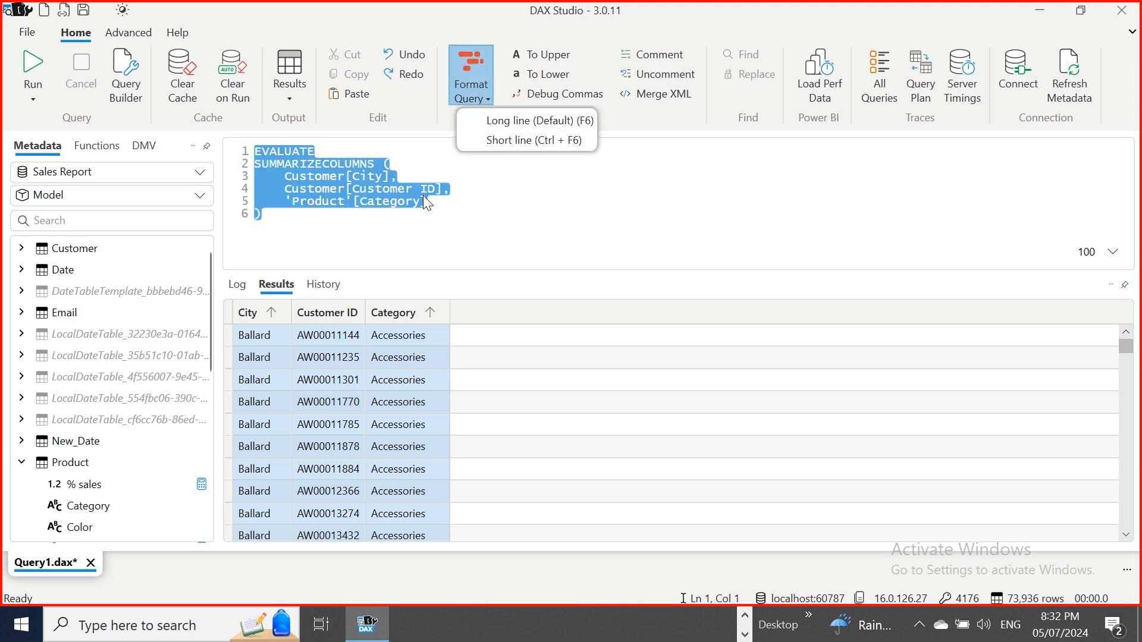
{"action": "left_click", "coordinate": [497, 122]}
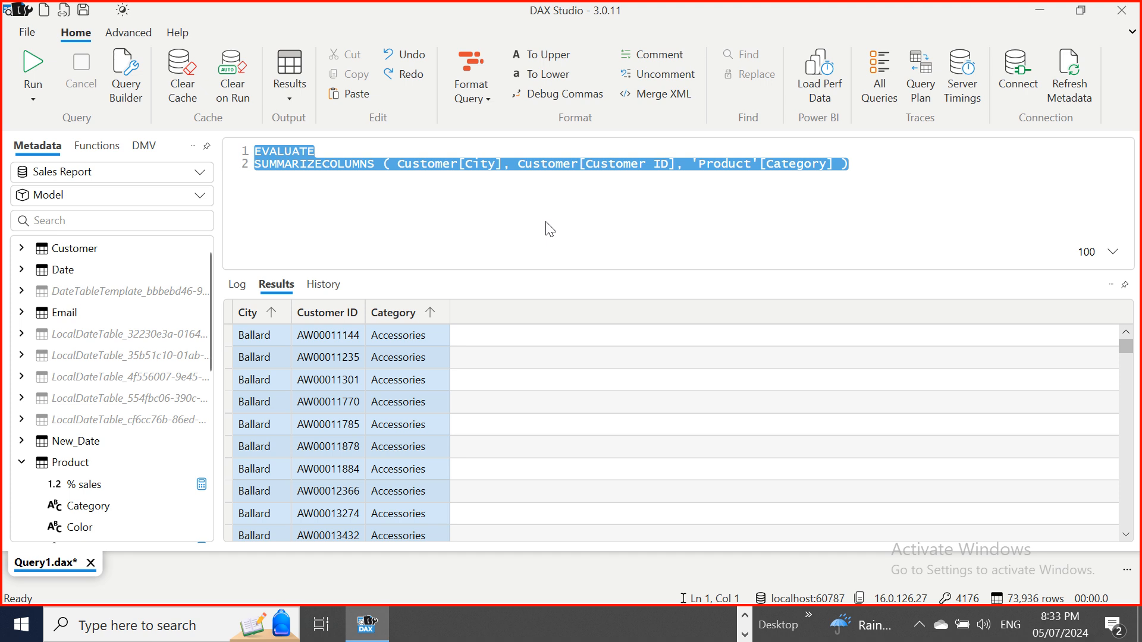
- Comment out both lines of the query and paste a copy below them with an uncommented EVALUATE
{"action": "left_click", "coordinate": [645, 55]}
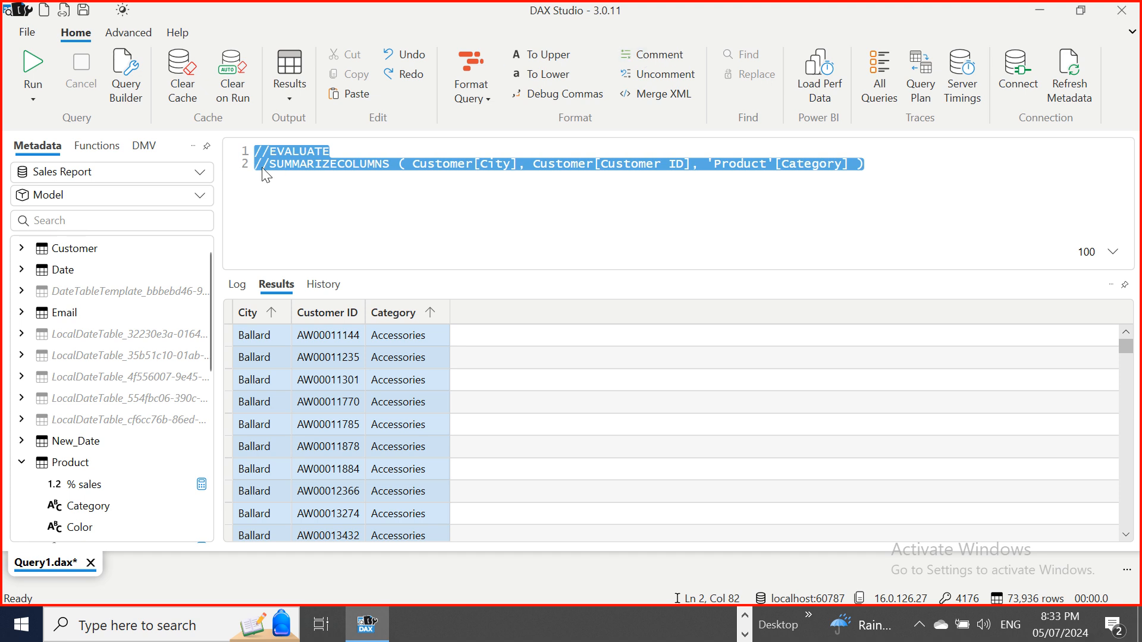
{"action": "left_click", "coordinate": [876, 165]}
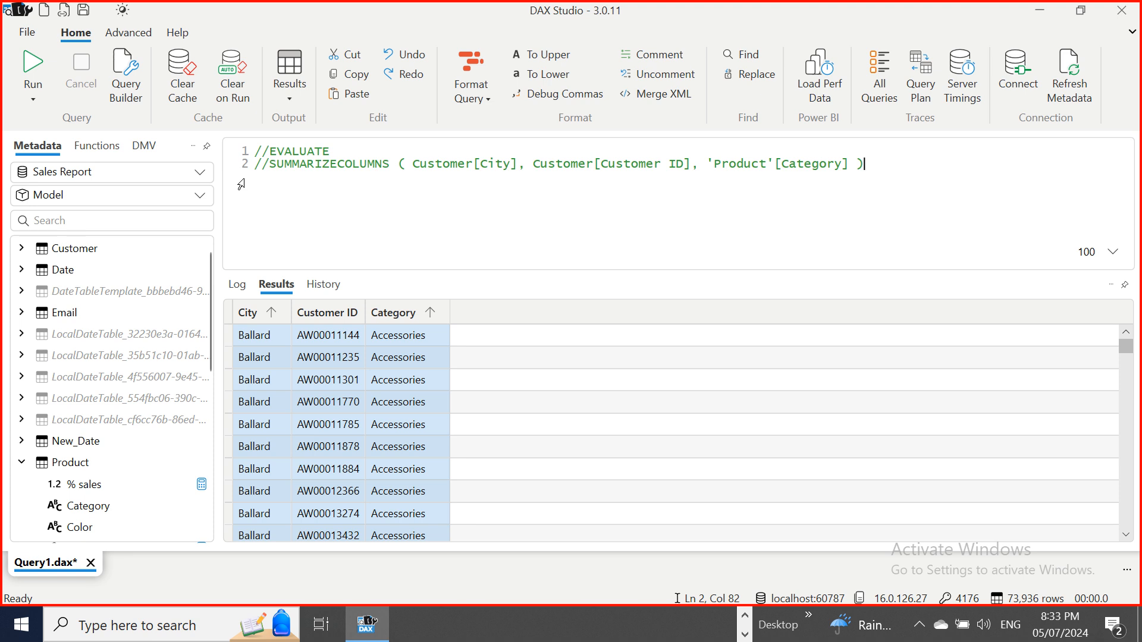
{"action": "left_click_drag", "start_coordinate": [270, 151], "coordinate": [877, 181]}
{"action": "key", "text": "ctrl+c"}
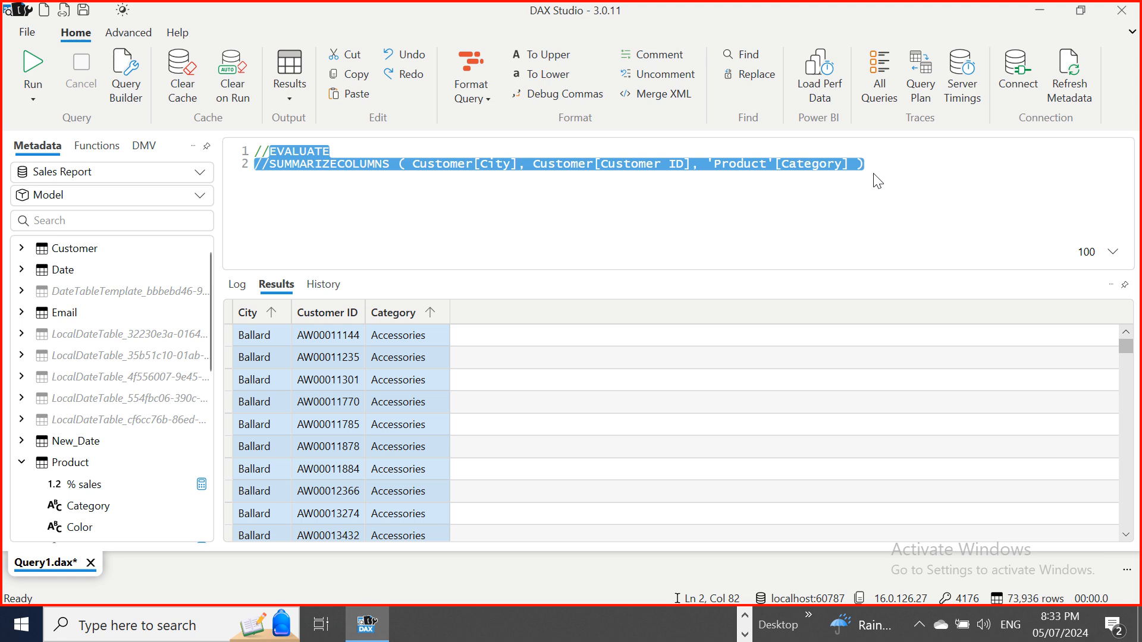
{"action": "left_click", "coordinate": [265, 194]}
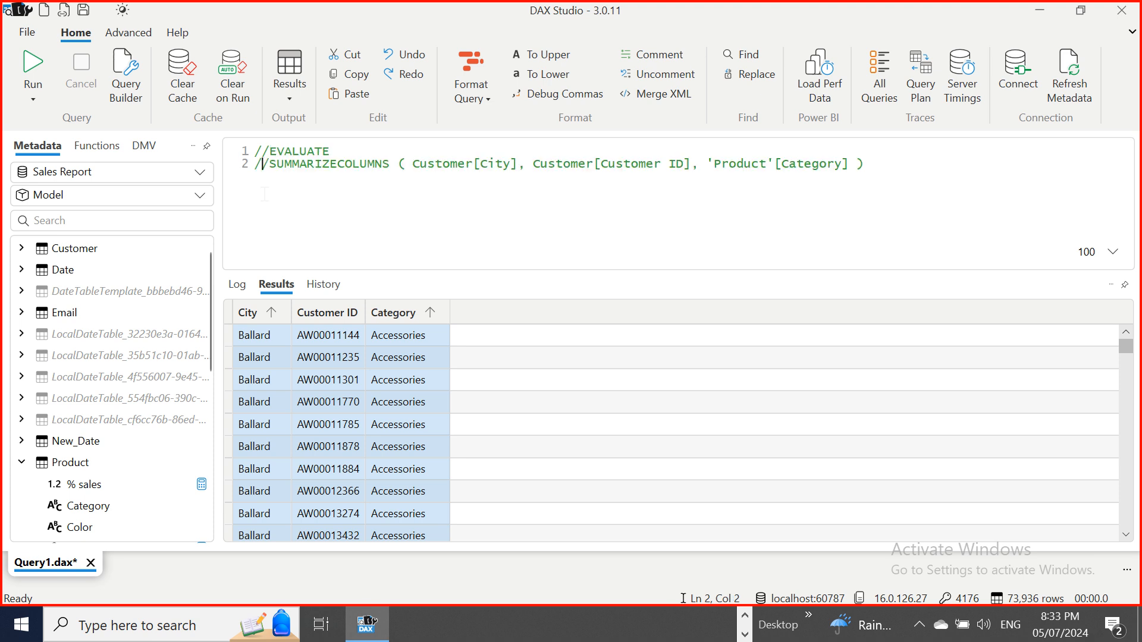
{"action": "left_click", "coordinate": [869, 164]}
{"action": "key", "text": "Return"}
{"action": "key", "text": "Return"}
{"action": "key", "text": "ctrl+v"}
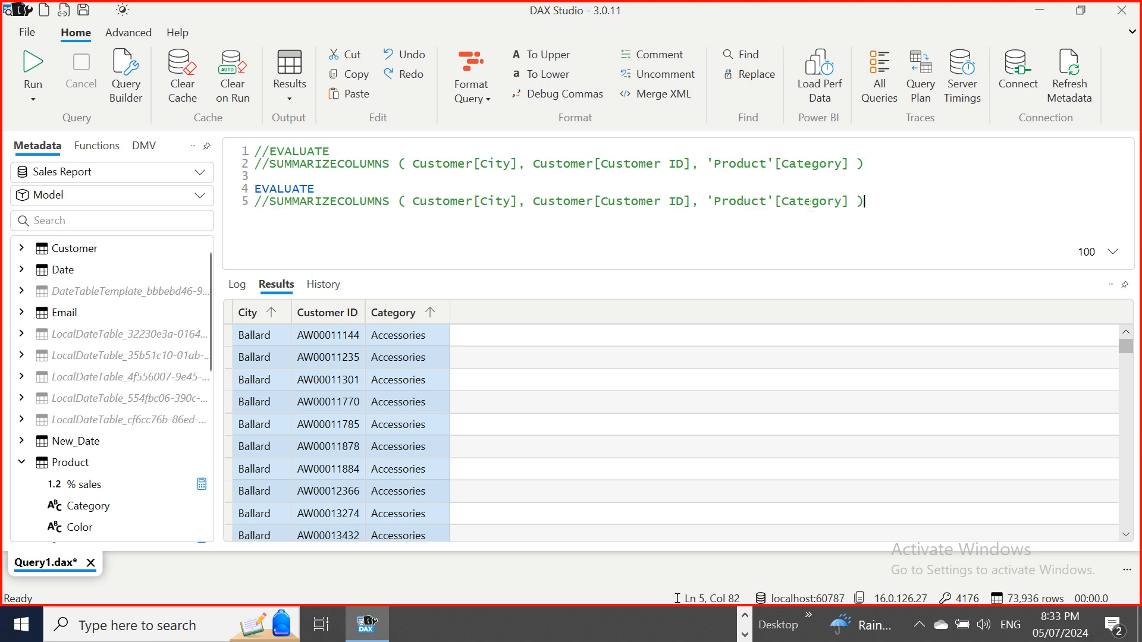
- Remove the 'Product'[Category] column from the copied SUMMARIZECOLUMNS line, keeping Customer[City] and Customer[Customer ID]
{"action": "key", "text": "Left"}
{"action": "key", "text": "Left"}
{"action": "key", "text": "BackSpace"}
{"action": "key", "text": "BackSpace"}
{"action": "key", "text": "BackSpace"}
{"action": "key", "text": "BackSpace"}
{"action": "key", "text": "BackSpace"}
{"action": "key", "text": "BackSpace"}
{"action": "key", "text": "BackSpace"}
{"action": "key", "text": "BackSpace"}
{"action": "key", "text": "BackSpace"}
{"action": "key", "text": "BackSpace"}
{"action": "key", "text": "BackSpace"}
{"action": "key", "text": "BackSpace"}
{"action": "key", "text": "BackSpace"}
{"action": "key", "text": "BackSpace"}
{"action": "key", "text": "BackSpace"}
{"action": "key", "text": "BackSpace"}
{"action": "key", "text": "BackSpace"}
{"action": "key", "text": "BackSpace"}
{"action": "key", "text": "BackSpace"}
{"action": "key", "text": "BackSpace"}
{"action": "key", "text": "BackSpace"}
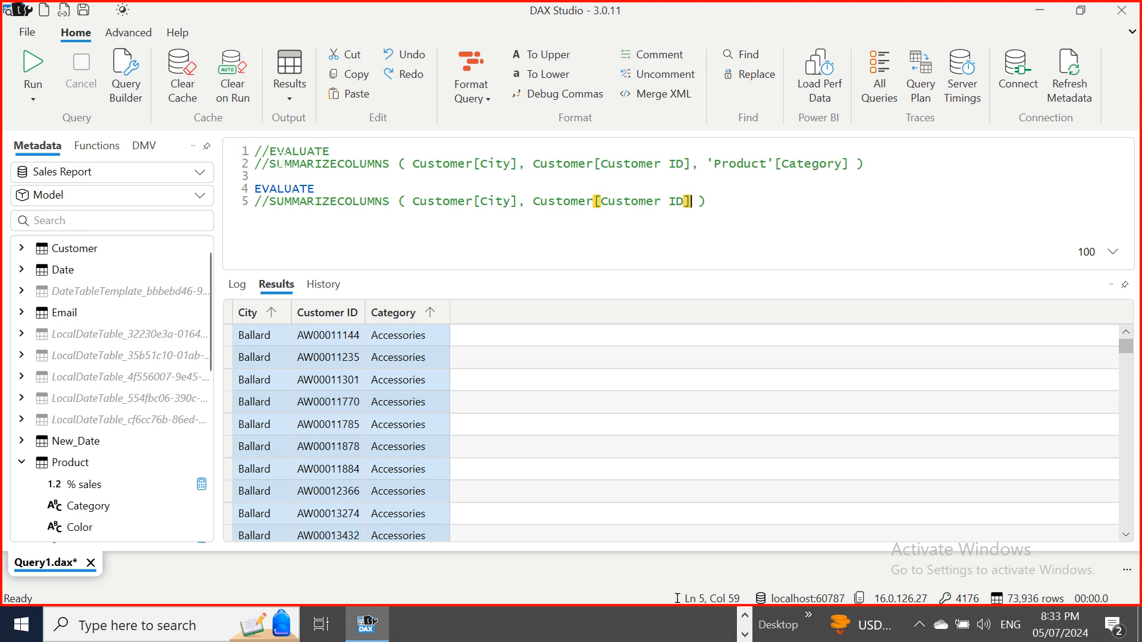
- Try to run the copied query, first without a selection and again with its two lines selected
{"action": "left_click", "coordinate": [37, 60]}
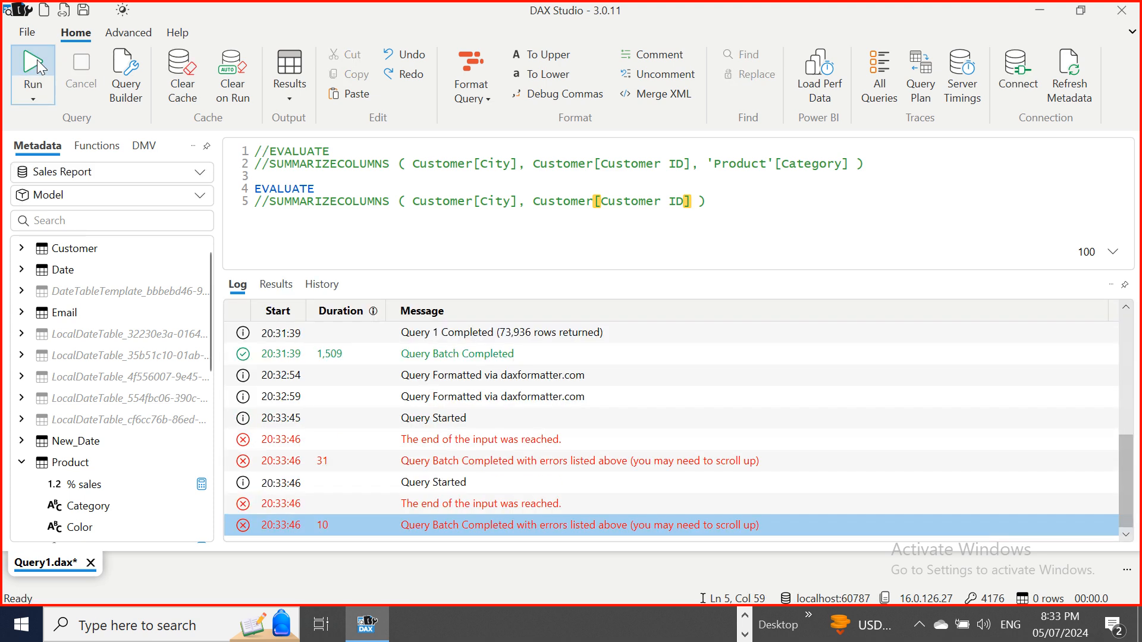
{"action": "left_click_drag", "start_coordinate": [708, 203], "coordinate": [254, 189]}
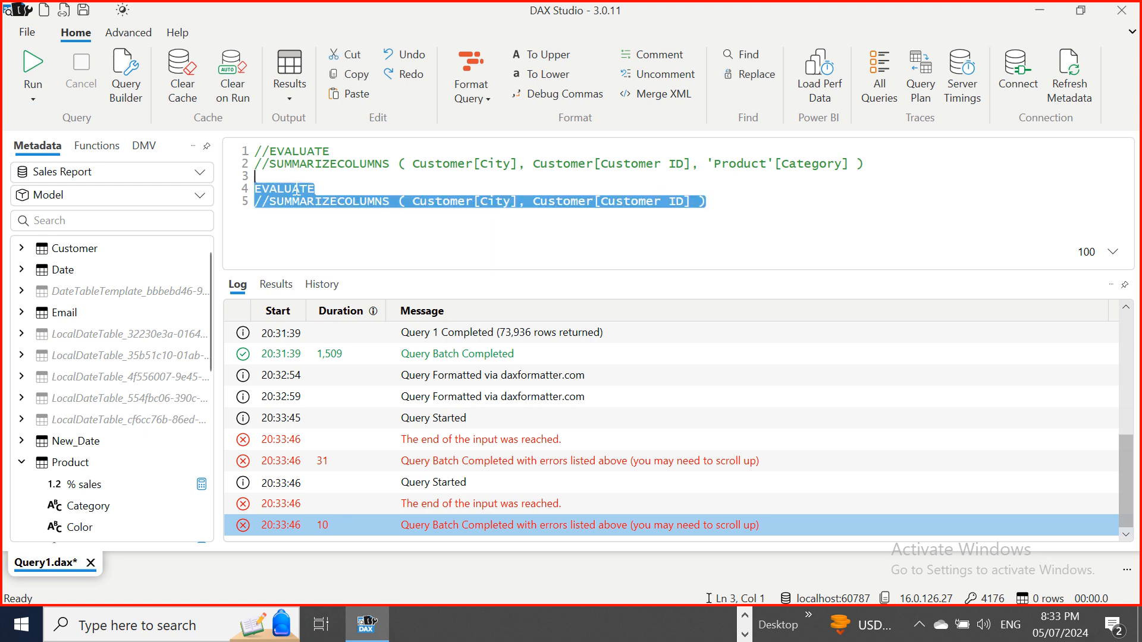
{"action": "left_click", "coordinate": [22, 57]}
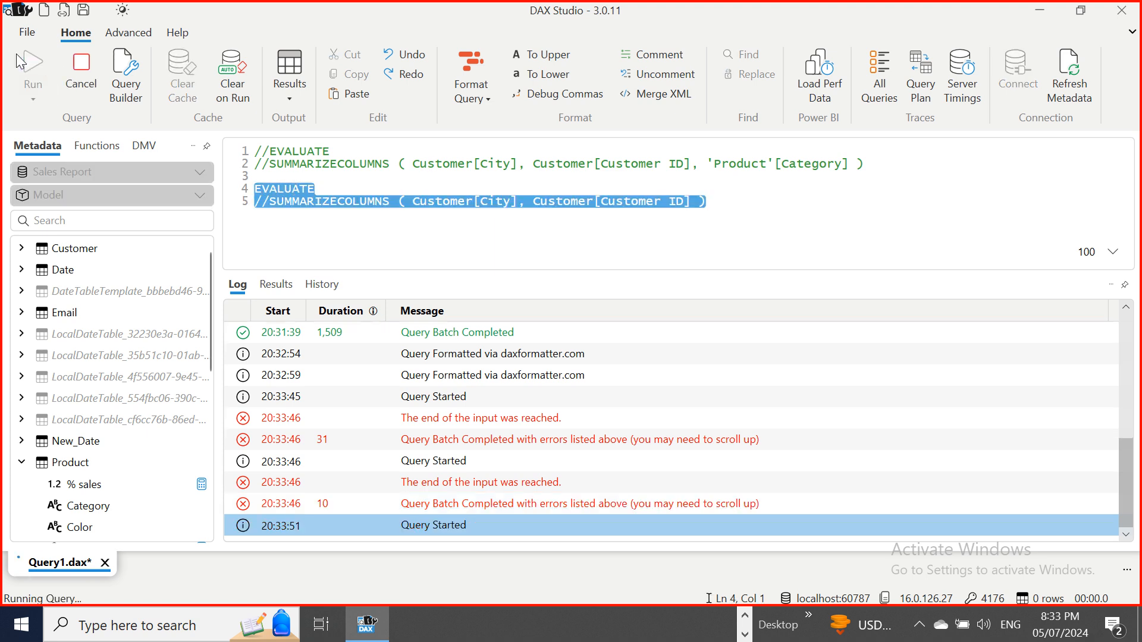
{"action": "left_click", "coordinate": [721, 204]}
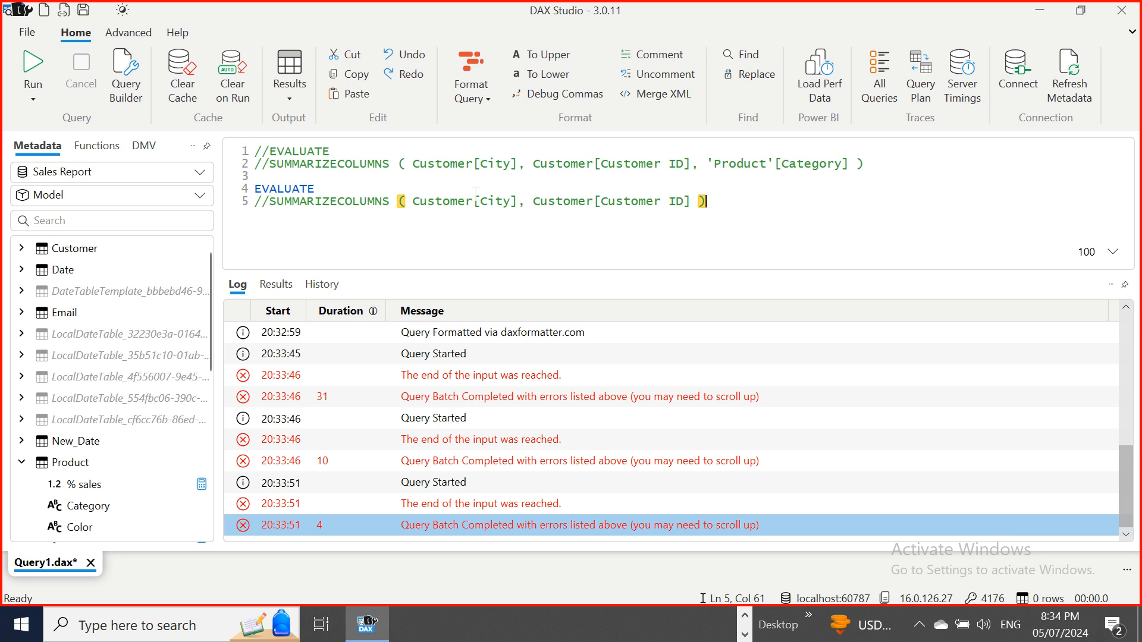
- Uncomment the copied SUMMARIZECOLUMNS line and run the query
{"action": "left_click", "coordinate": [270, 202]}
{"action": "key", "text": "BackSpace"}
{"action": "key", "text": "BackSpace"}
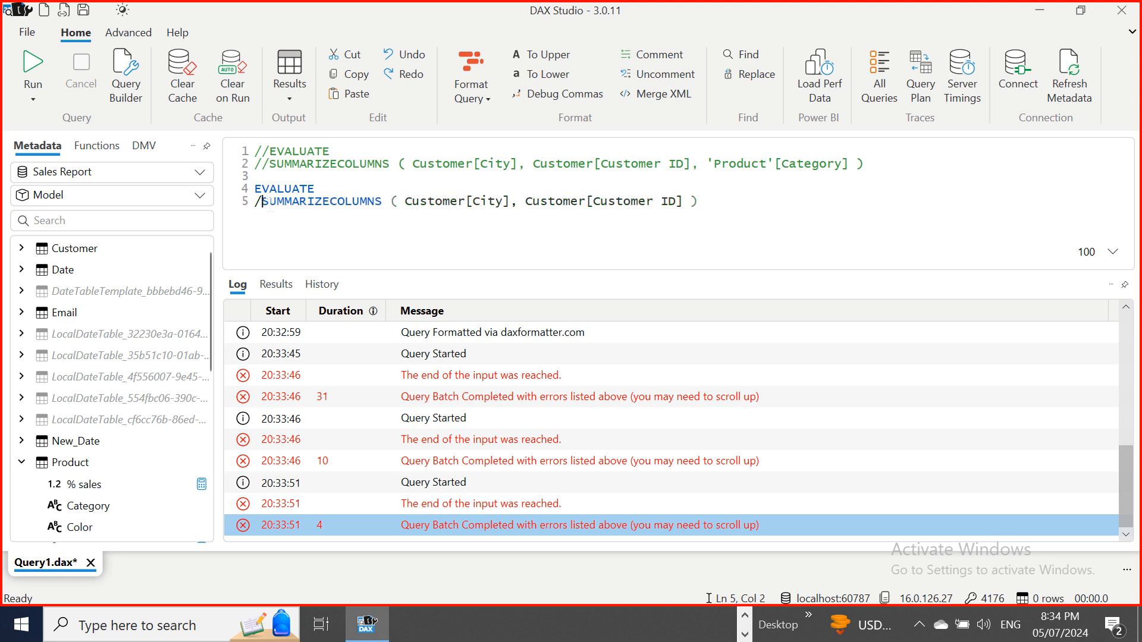
{"action": "left_click", "coordinate": [37, 63]}
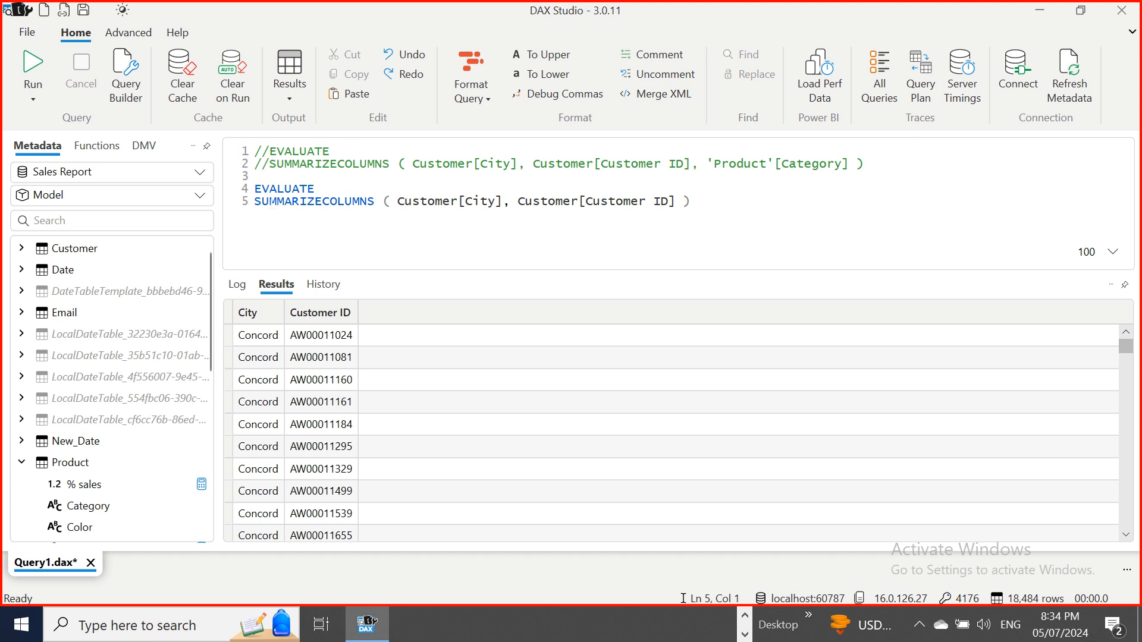
- Copy the uncommented SUMMARIZECOLUMNS ( Customer[City], Customer[Customer ID] ) expression without its EVALUATE line
{"action": "mouse_move", "coordinate": [271, 201]}
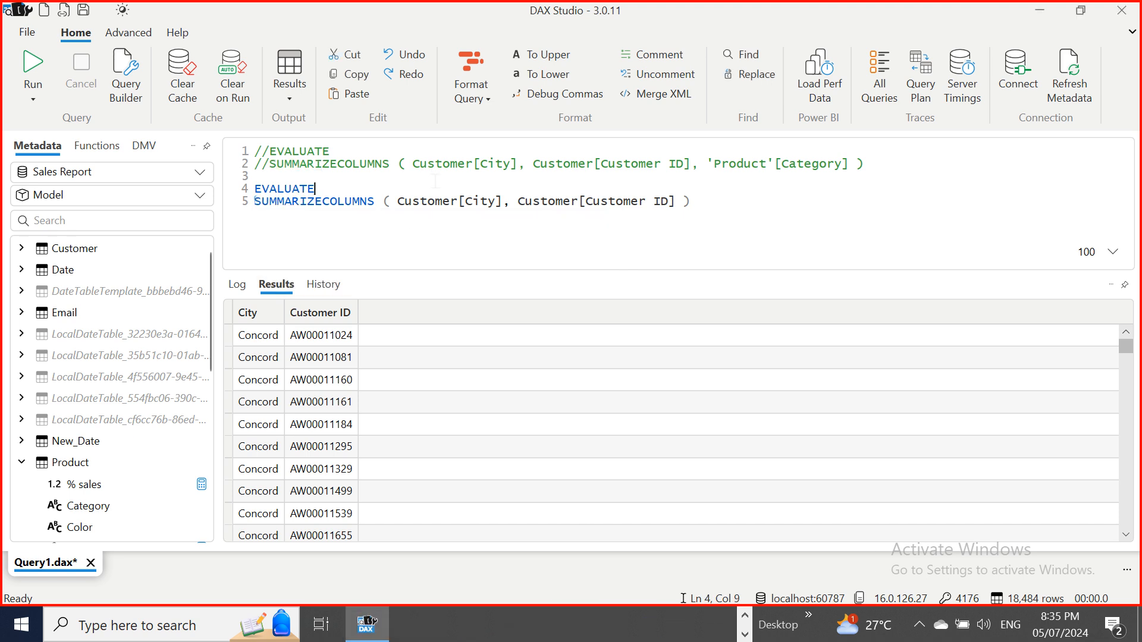
{"action": "left_click_drag", "start_coordinate": [256, 203], "coordinate": [708, 214]}
{"action": "key", "text": "ctrl+c"}
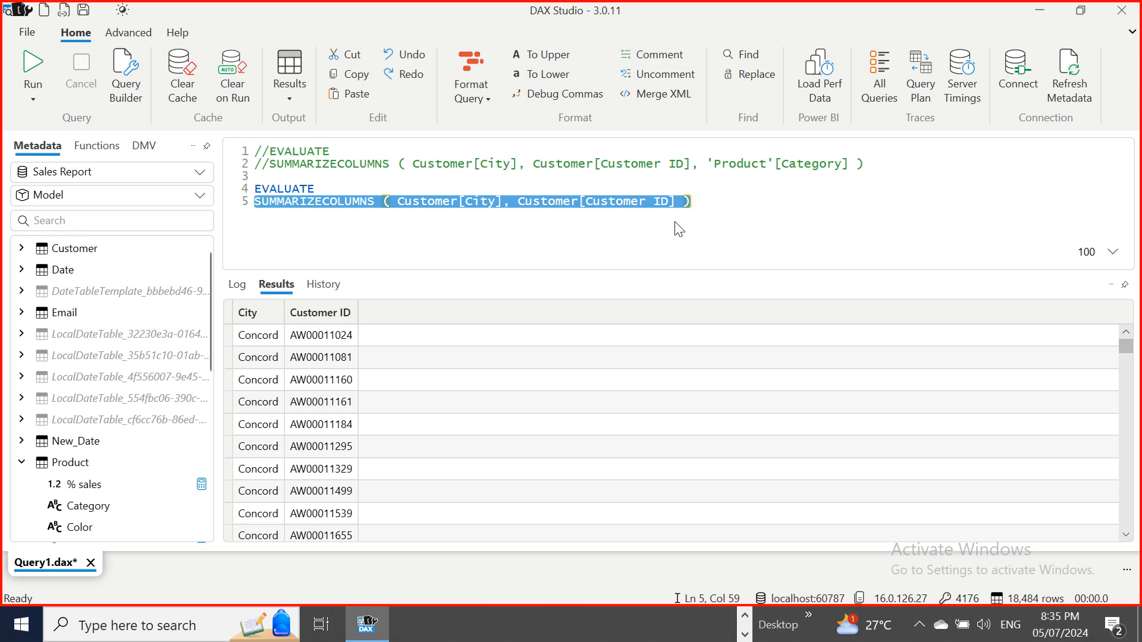
- Stop sharing DAX Studio in the Teams meeting and share the Power BI Desktop window with the Sales Report instead
{"action": "left_click", "coordinate": [647, 14]}
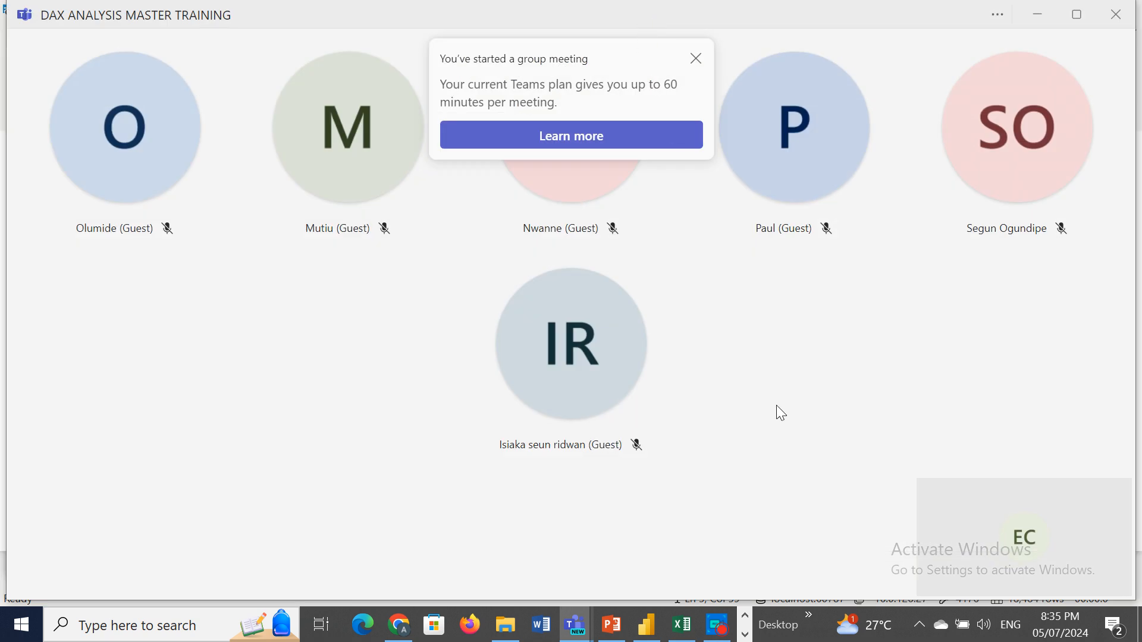
{"action": "left_click", "coordinate": [647, 625]}
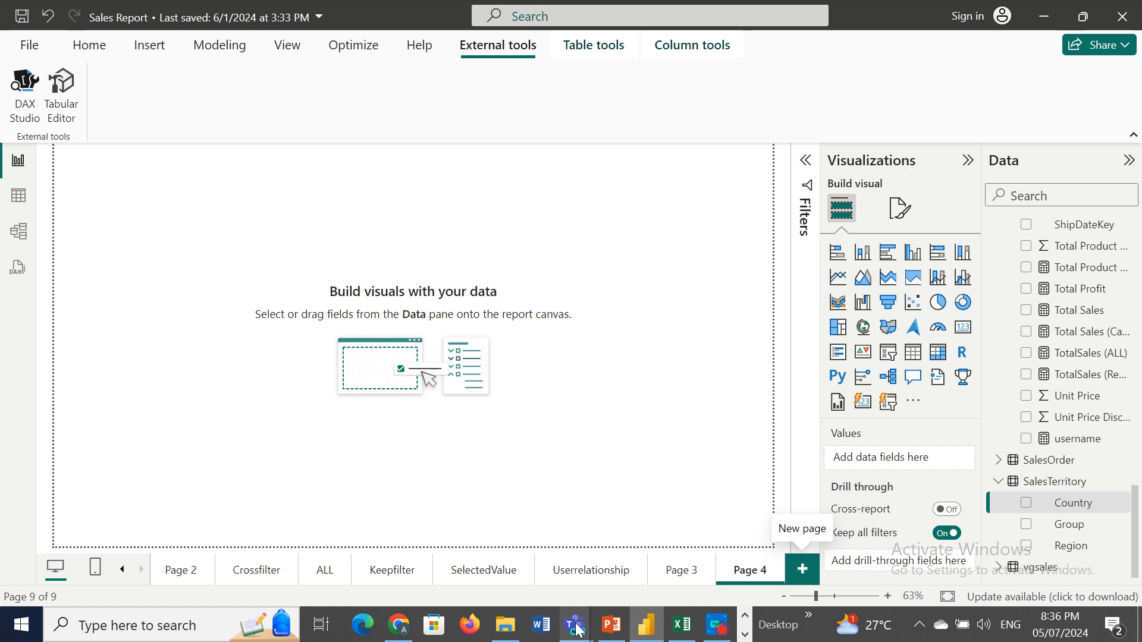
{"action": "mouse_move", "coordinate": [577, 630]}
{"action": "left_click", "coordinate": [635, 535]}
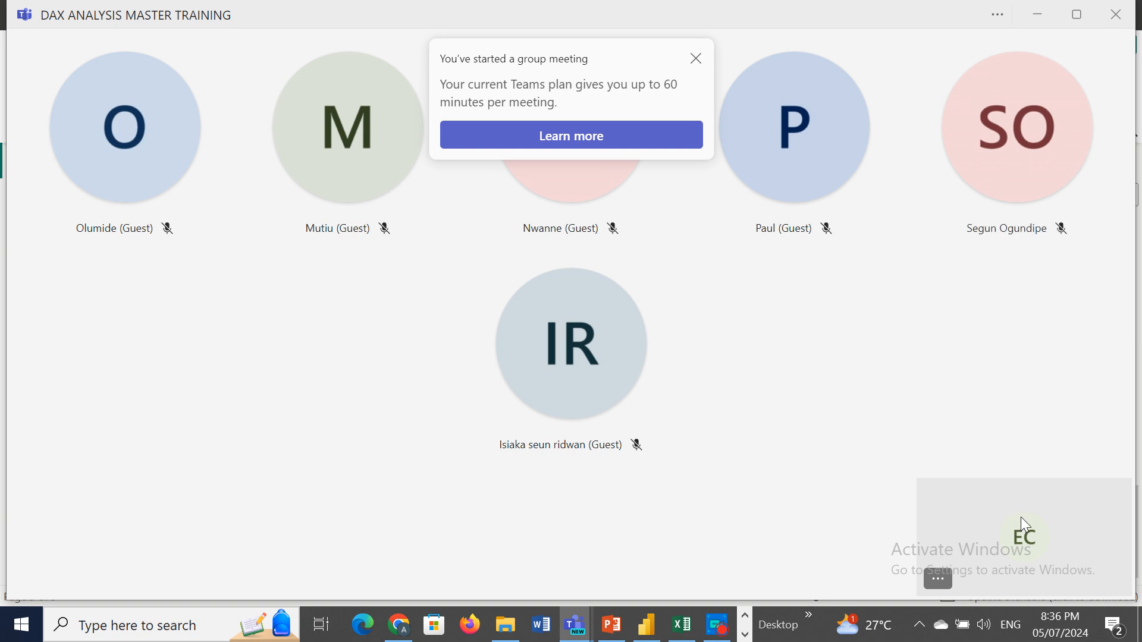
{"action": "left_click", "coordinate": [939, 587]}
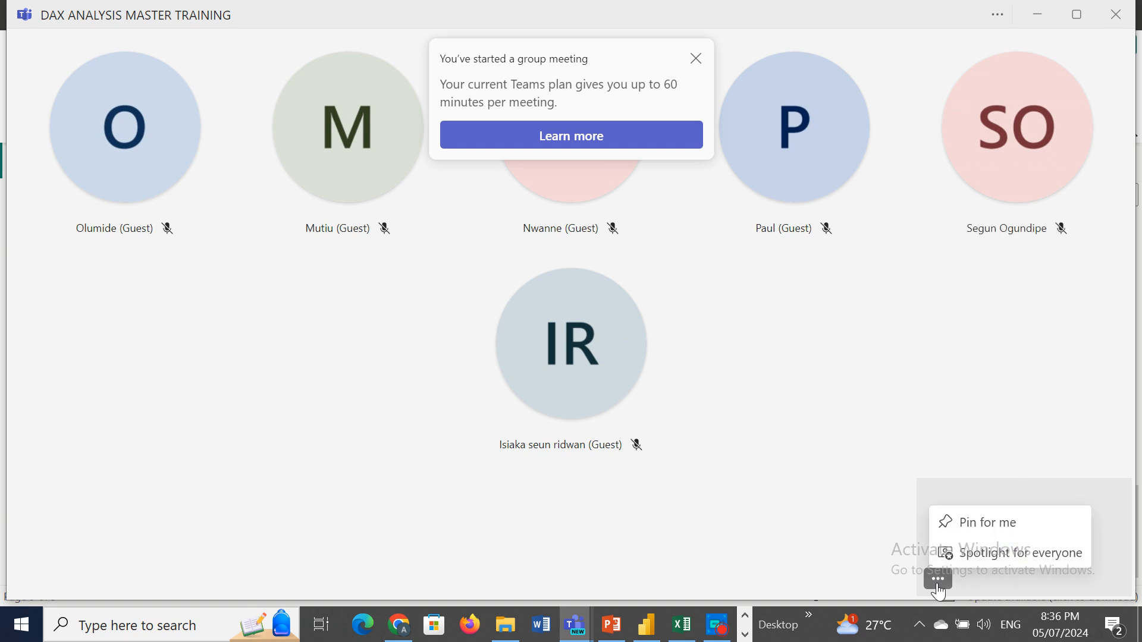
{"action": "left_click", "coordinate": [694, 569]}
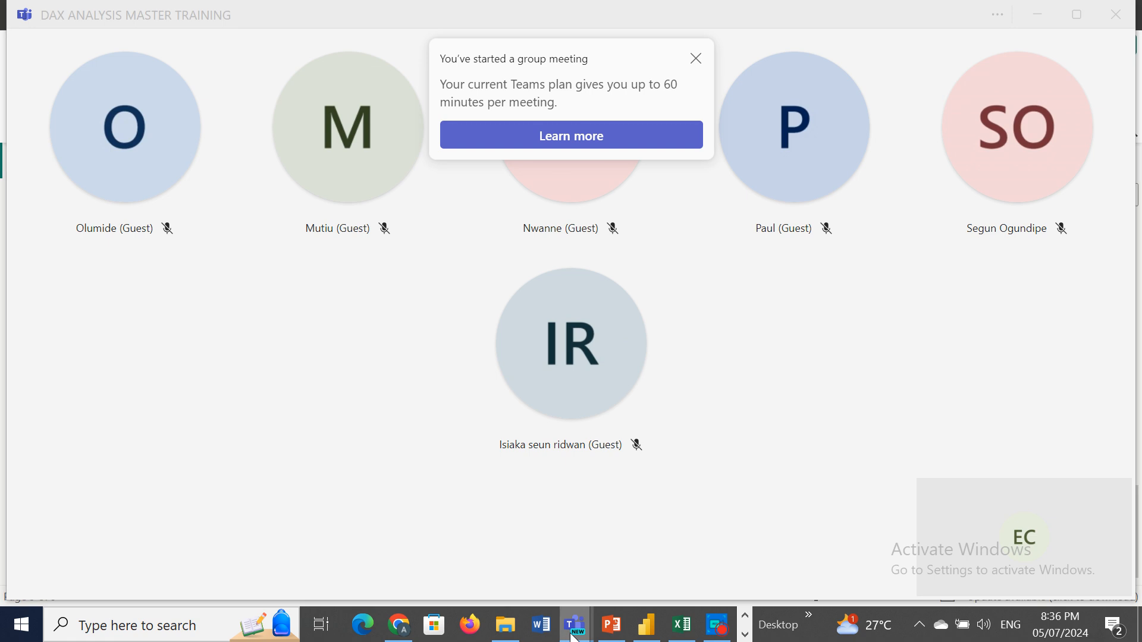
{"action": "mouse_move", "coordinate": [575, 633]}
{"action": "left_click", "coordinate": [642, 562]}
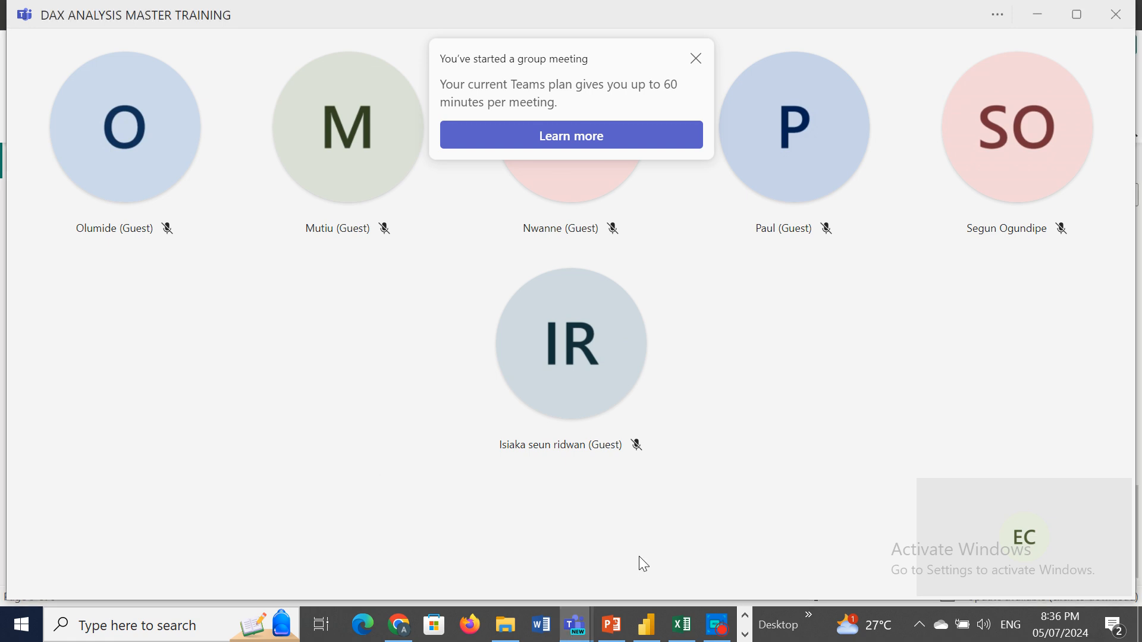
{"action": "left_click", "coordinate": [1045, 10]}
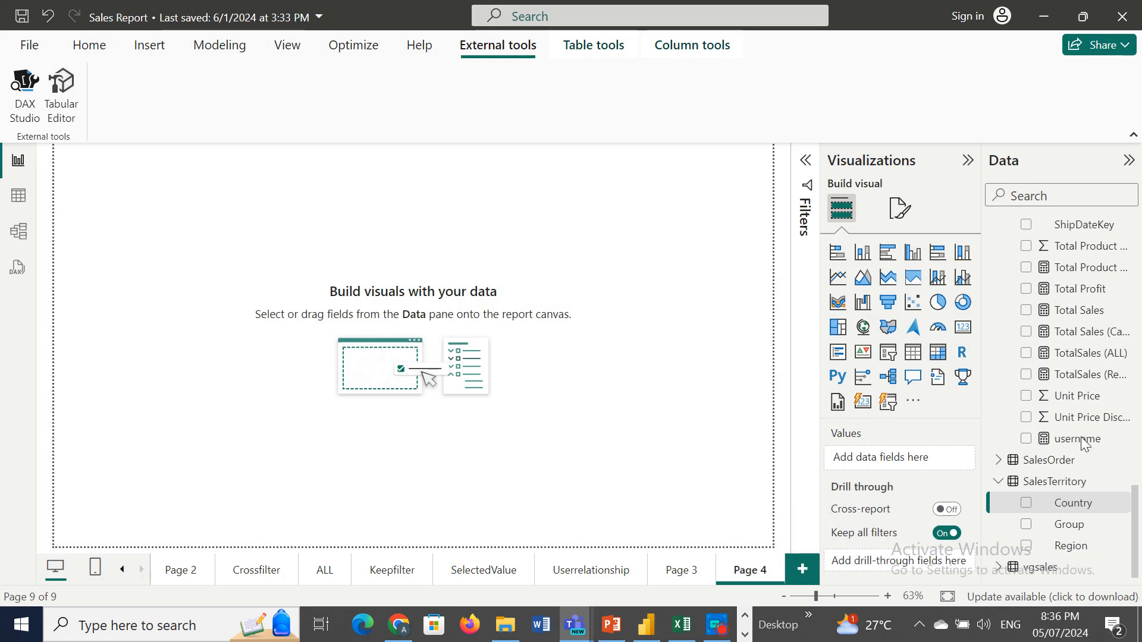
{"action": "left_click", "coordinate": [1056, 418]}
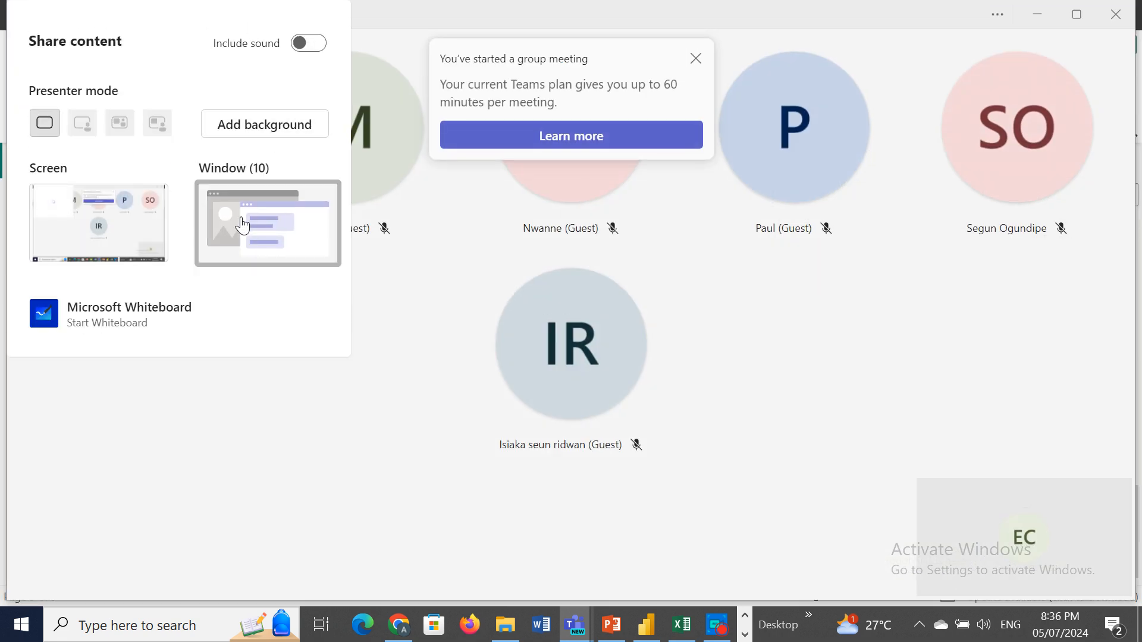
{"action": "left_click", "coordinate": [250, 221]}
{"action": "left_click", "coordinate": [104, 277]}
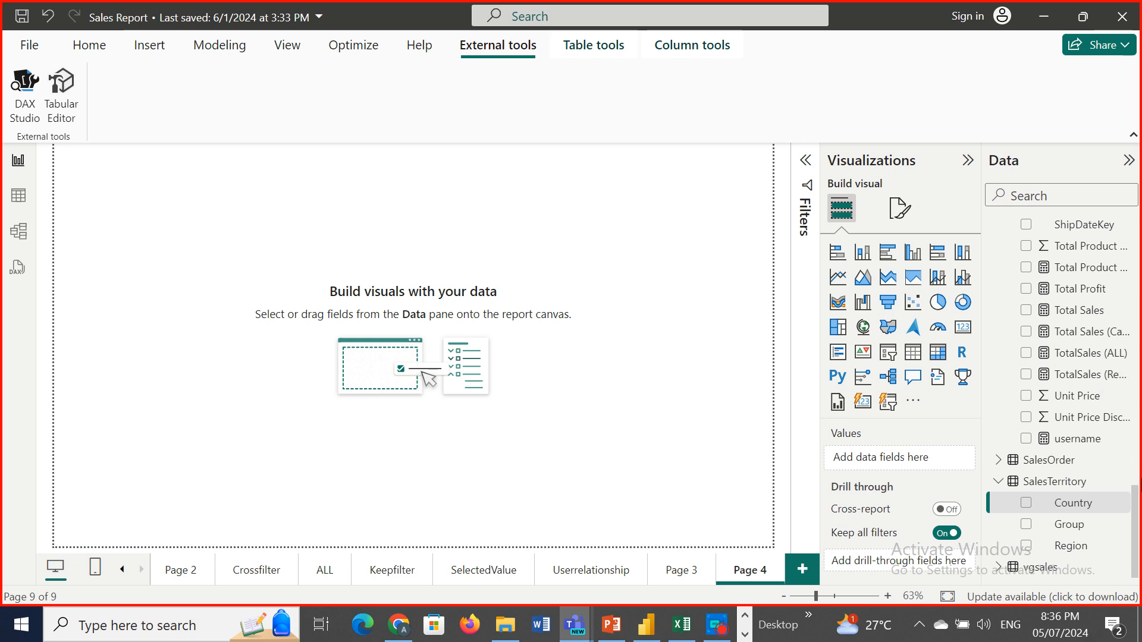
- Create a calculated table named ProductSumm in the Sales Report from the copied SUMMARIZECOLUMNS ( Customer[City], Customer[Customer ID] ) expression
{"action": "left_click", "coordinate": [1075, 510]}
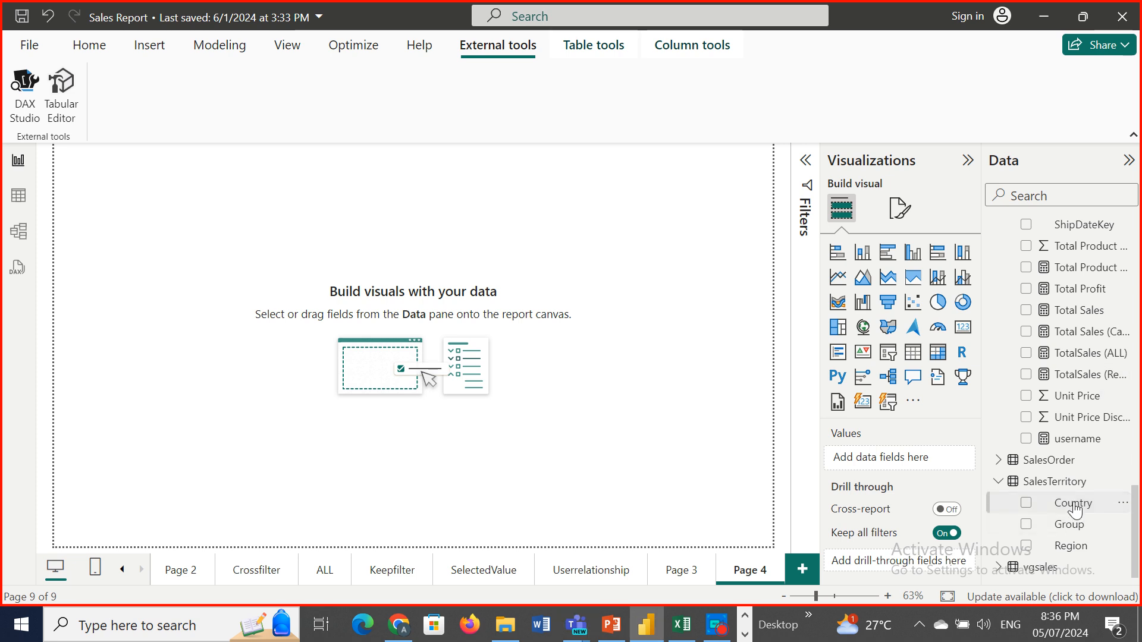
{"action": "left_click", "coordinate": [92, 50]}
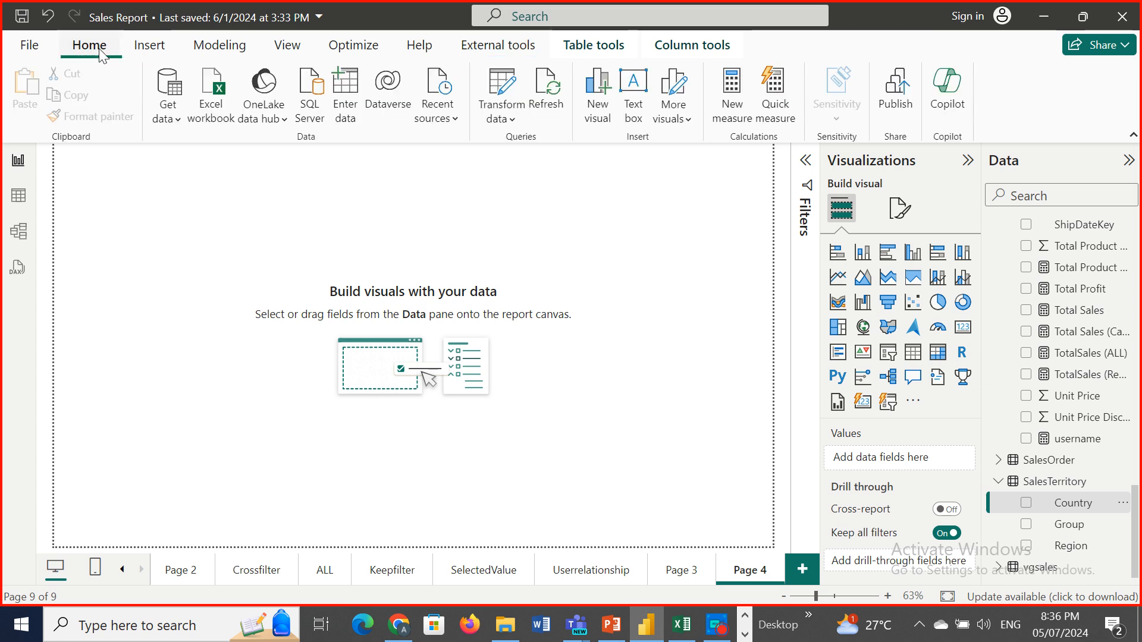
{"action": "left_click", "coordinate": [219, 52]}
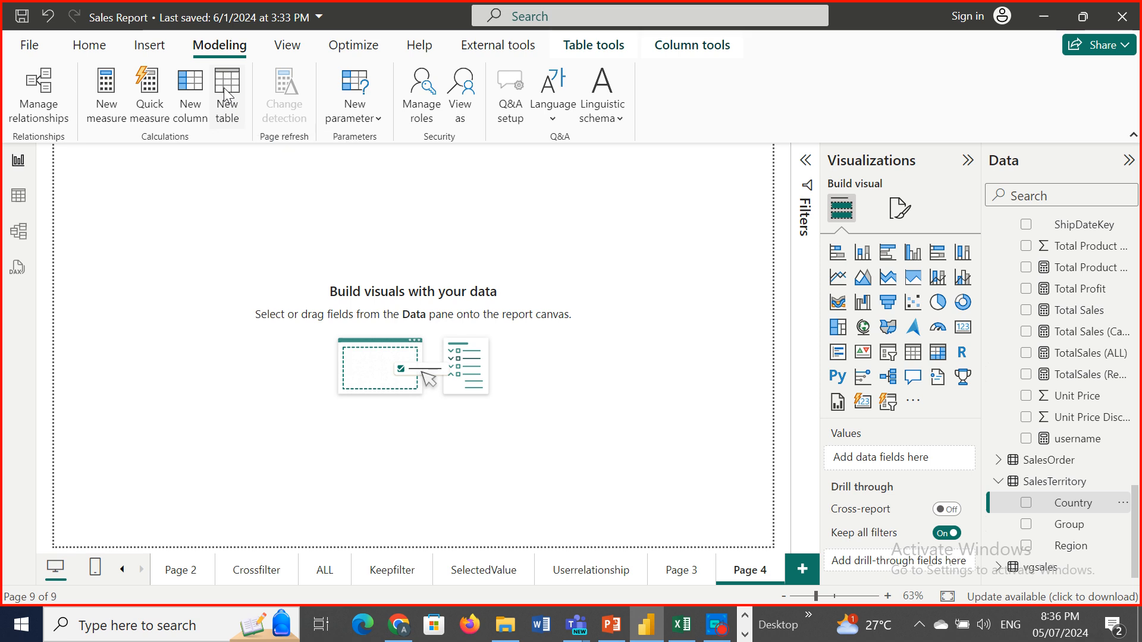
{"action": "left_click", "coordinate": [227, 93]}
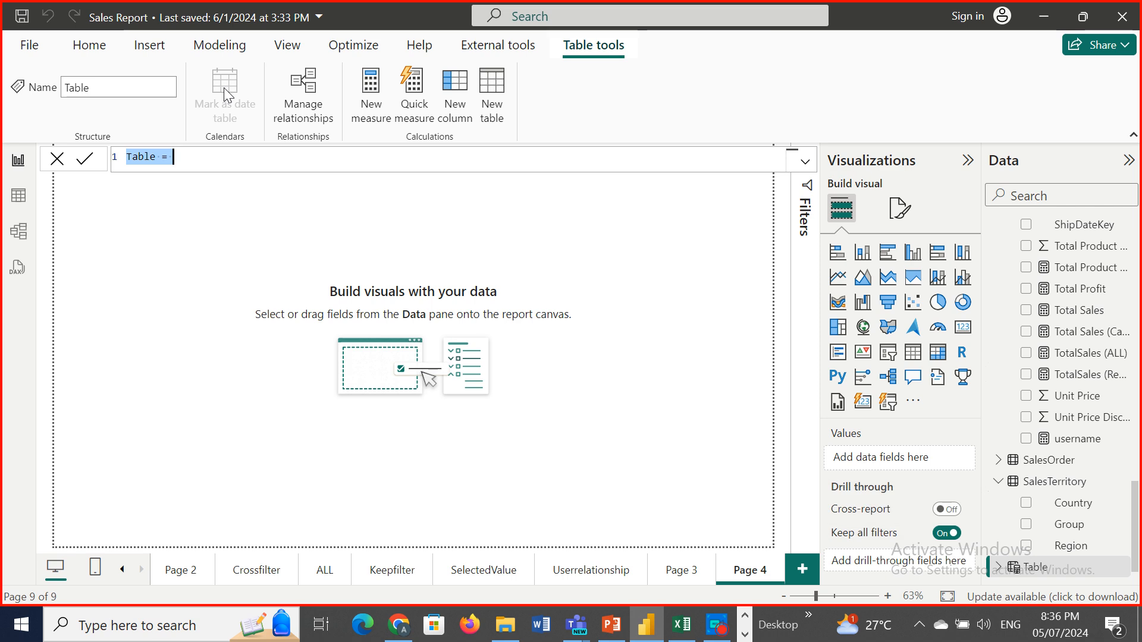
{"action": "key", "text": "BackSpace"}
{"action": "type", "text": "Sum"}
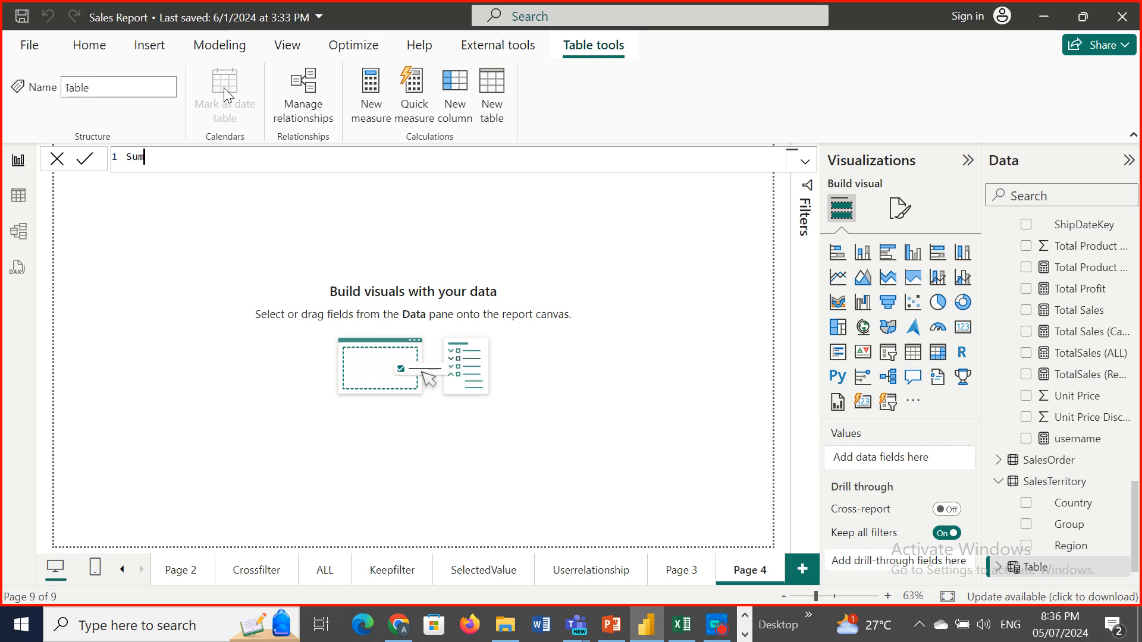
{"action": "type", "text": "ma"}
{"action": "type", "text": "r"}
{"action": "key", "text": "BackSpace"}
{"action": "key", "text": "BackSpace"}
{"action": "key", "text": "BackSpace"}
{"action": "key", "text": "BackSpace"}
{"action": "key", "text": "BackSpace"}
{"action": "key", "text": "BackSpace"}
{"action": "type", "text": "ProductSumm "}
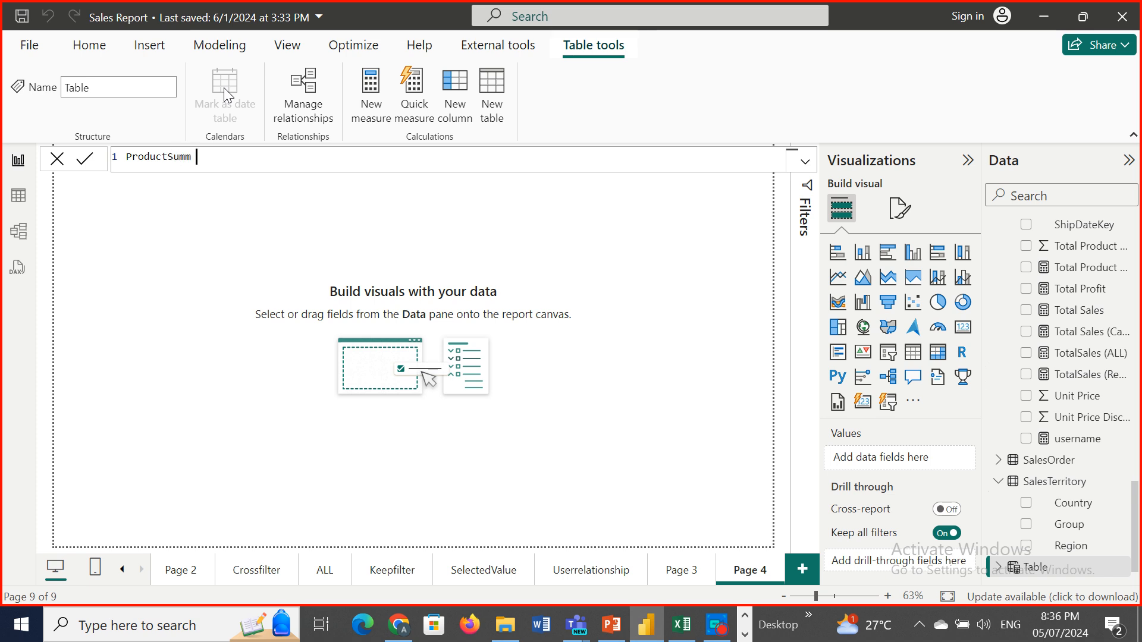
{"action": "type", "text": "="}
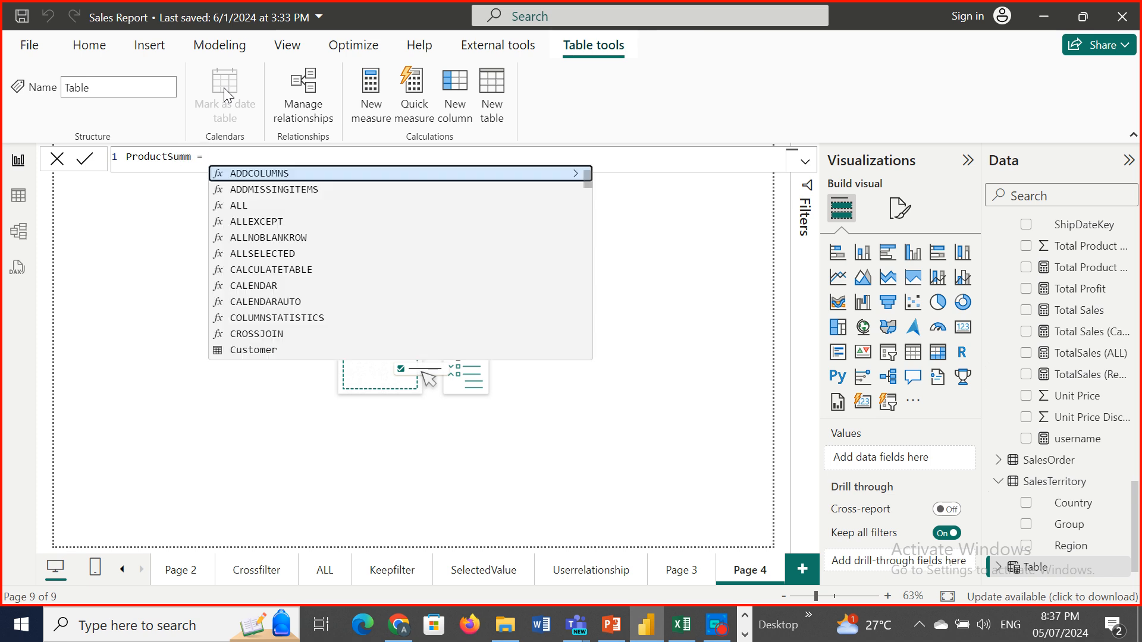
{"action": "key", "text": "ctrl+v"}
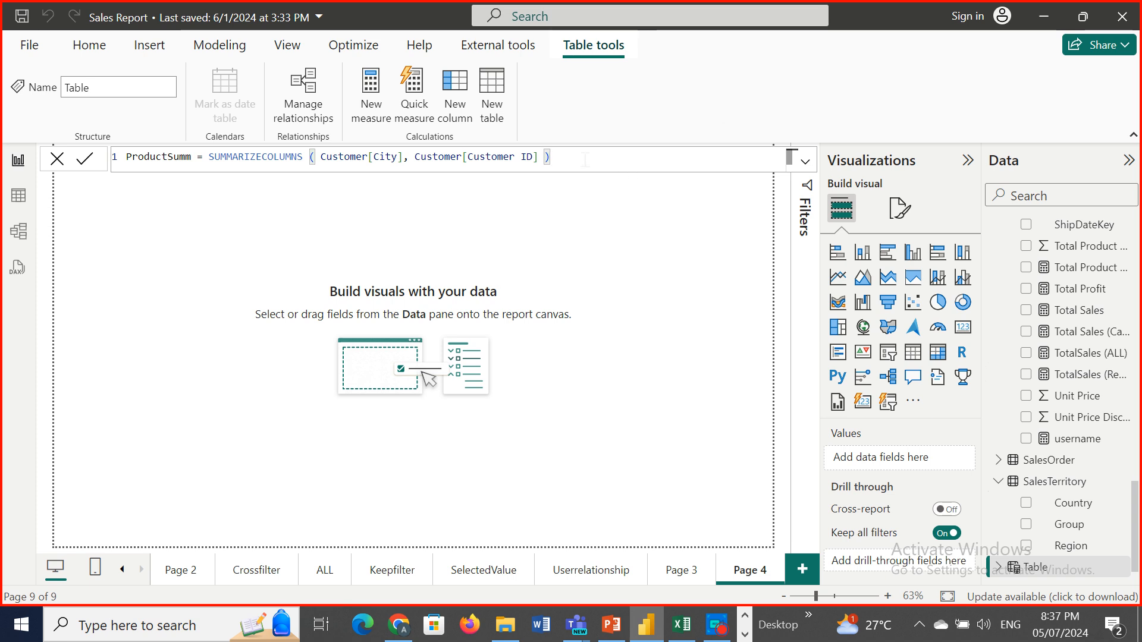
{"action": "key", "text": "Return"}
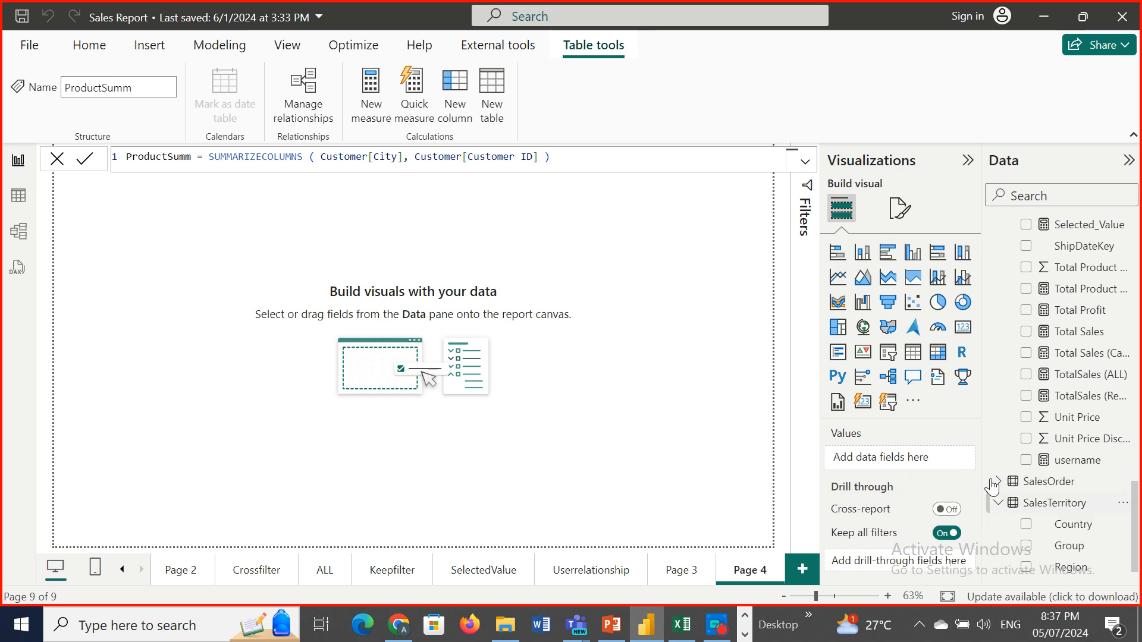
- Collapse the SalesTerritory and Sales tables in the field list and locate the new ProductSumm table
{"action": "left_click", "coordinate": [997, 503]}
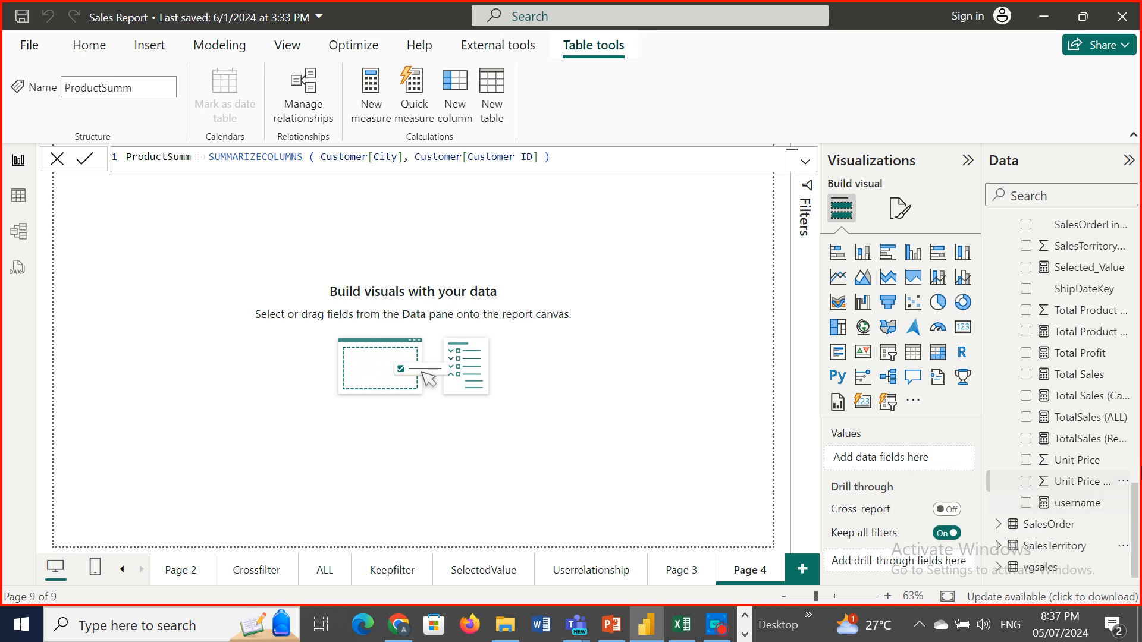
{"action": "left_click_drag", "start_coordinate": [1136, 513], "coordinate": [1134, 382]}
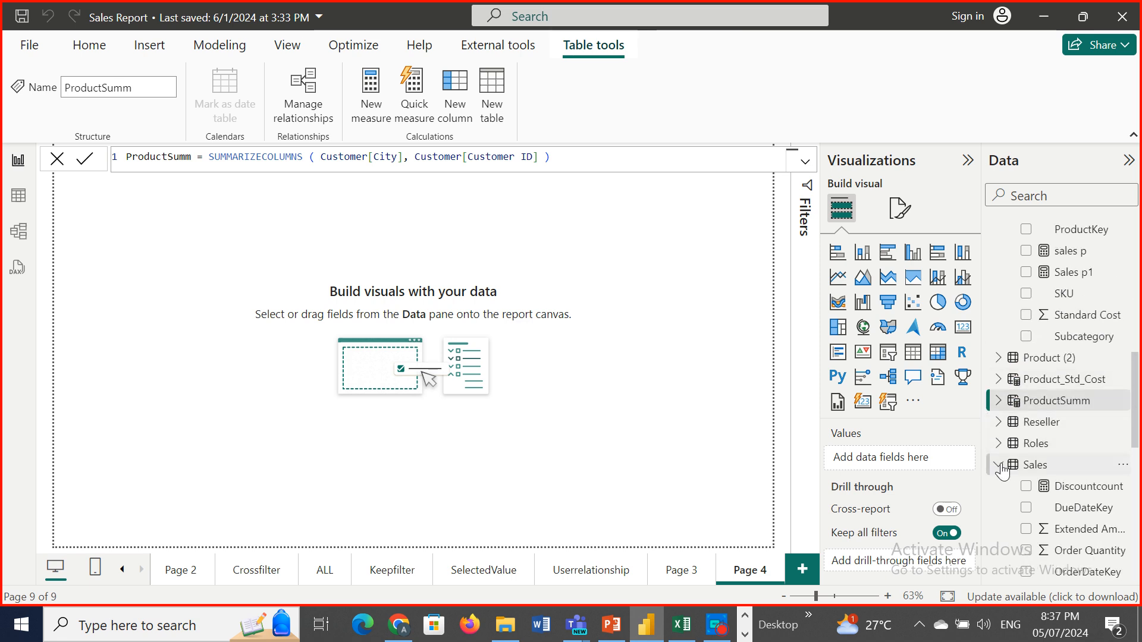
{"action": "left_click", "coordinate": [997, 466]}
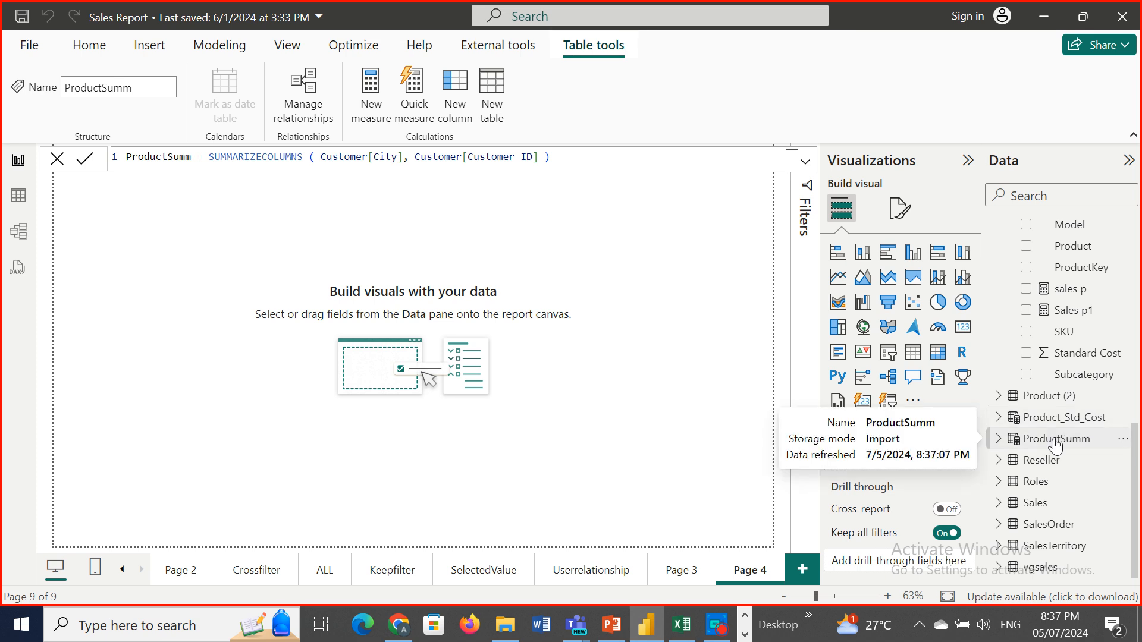
- Show the rows of the ProductSumm table and collapse the Product, Sales and SalesTerritory tables in the field list
{"action": "left_click", "coordinate": [17, 199]}
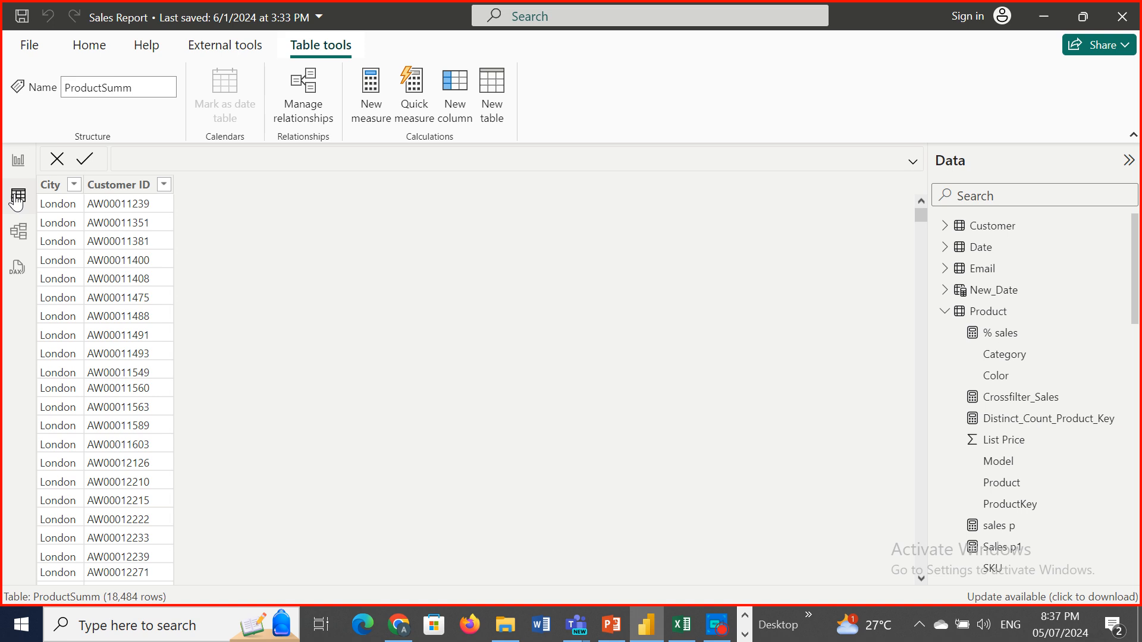
{"action": "left_click", "coordinate": [946, 314]}
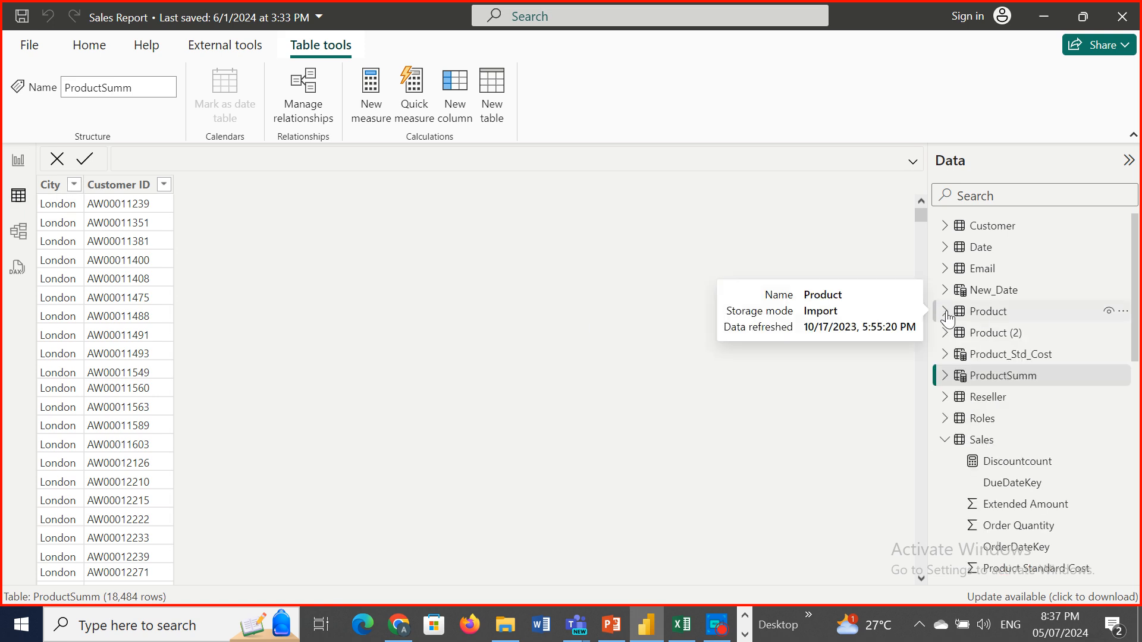
{"action": "left_click", "coordinate": [945, 441]}
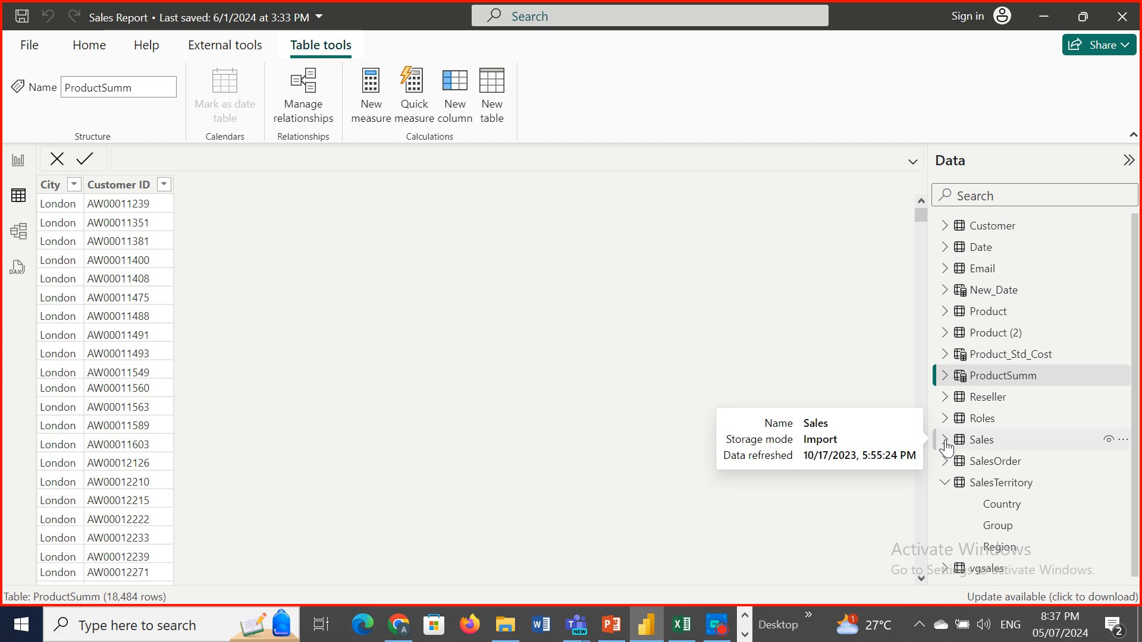
{"action": "left_click", "coordinate": [945, 484]}
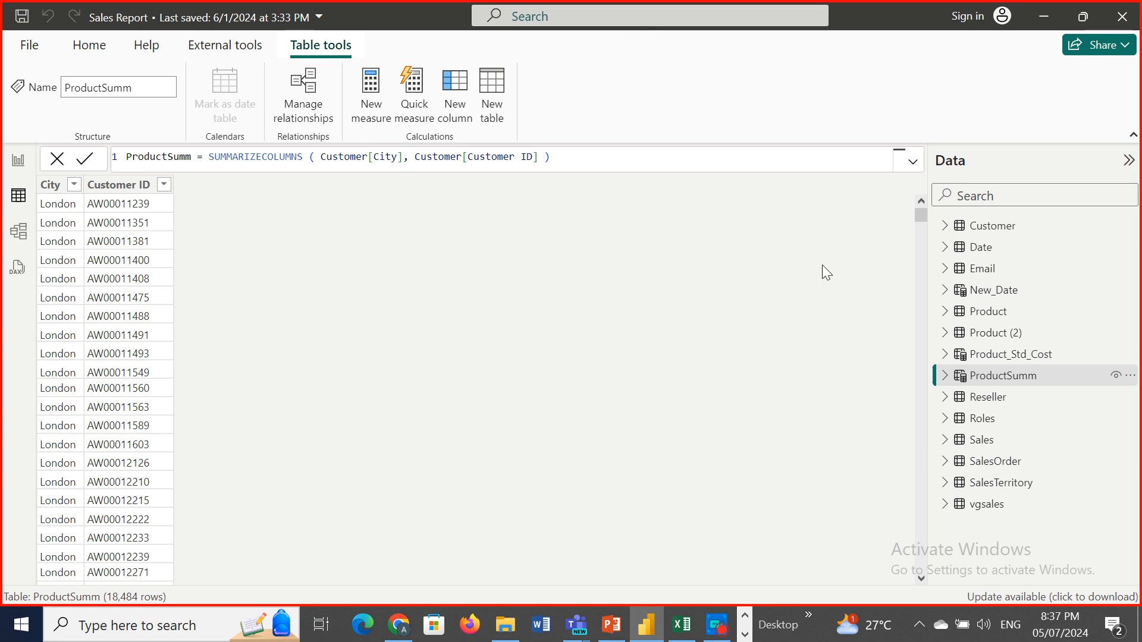
- Leave the Sales Report and share the DAX Studio - 3.0.11 window in the Teams meeting
{"action": "left_click", "coordinate": [1042, 18]}
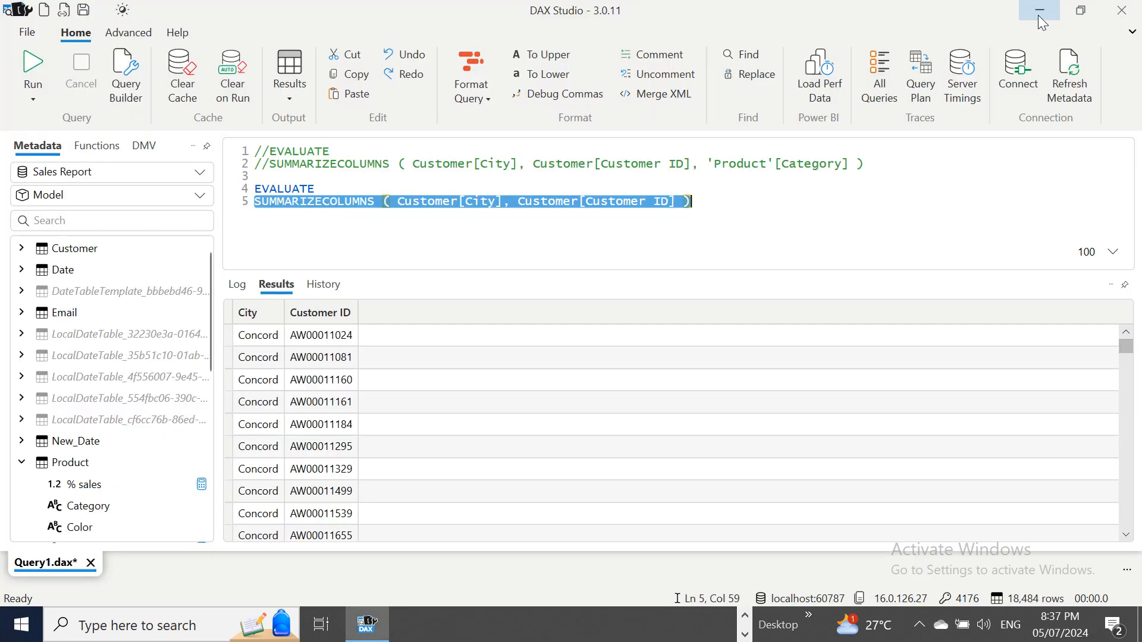
{"action": "left_click", "coordinate": [647, 22]}
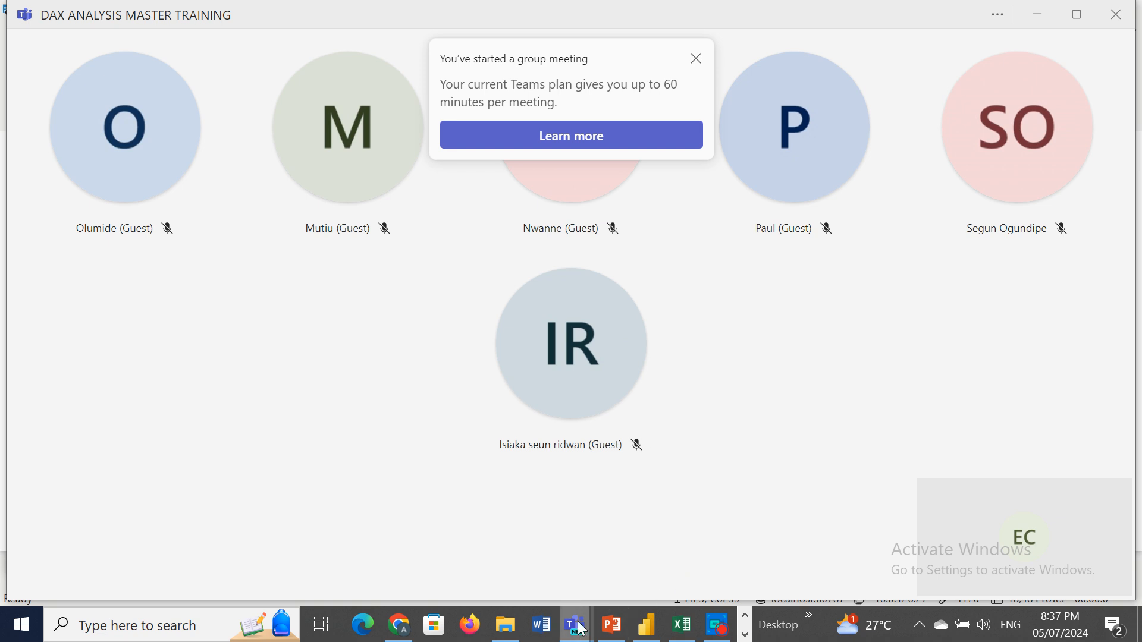
{"action": "mouse_move", "coordinate": [573, 625]}
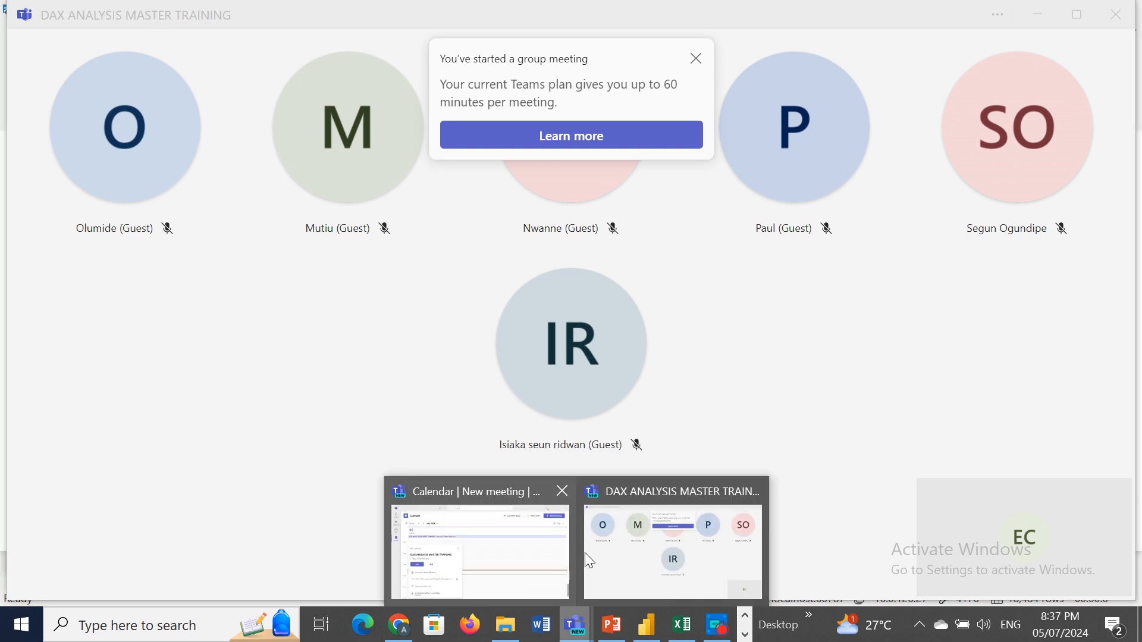
{"action": "left_click", "coordinate": [612, 570]}
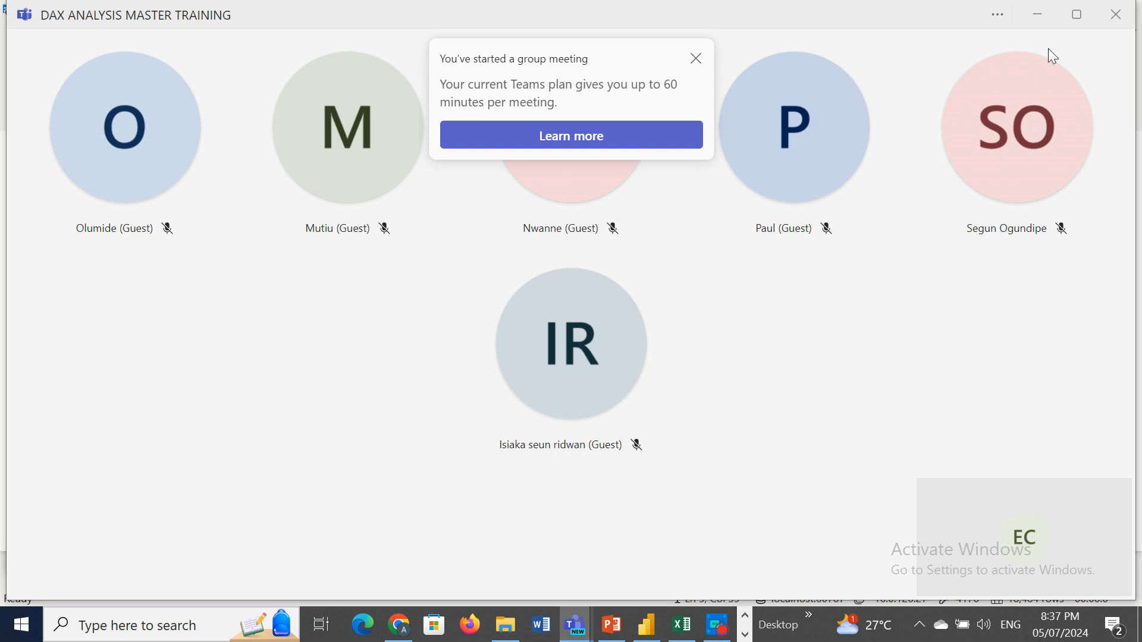
{"action": "left_click", "coordinate": [1029, 19]}
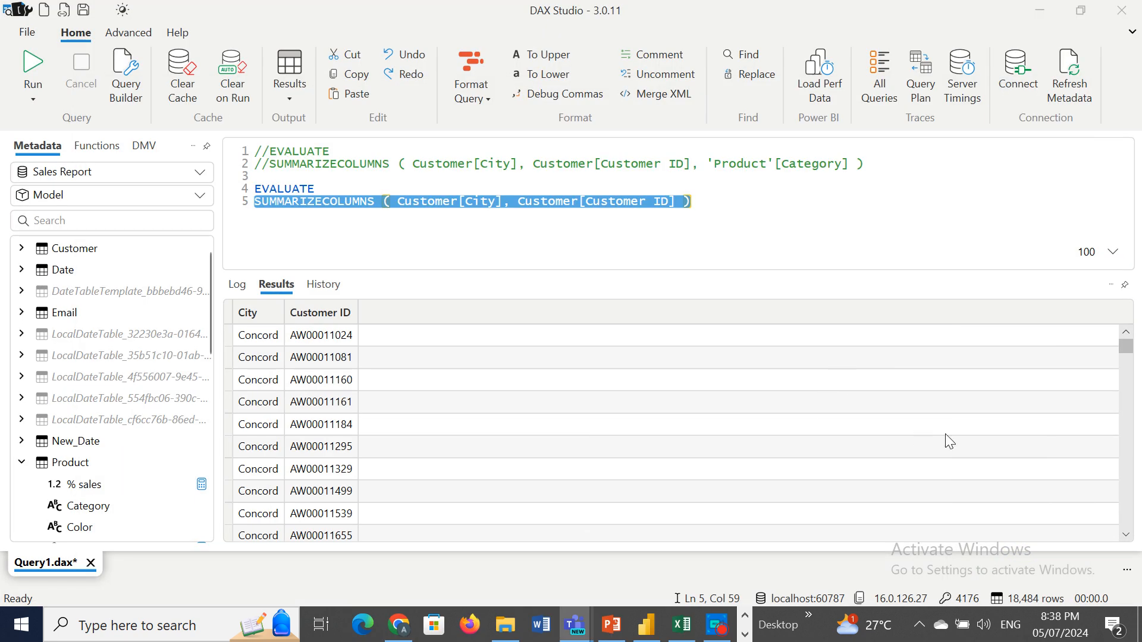
{"action": "left_click", "coordinate": [1062, 403]}
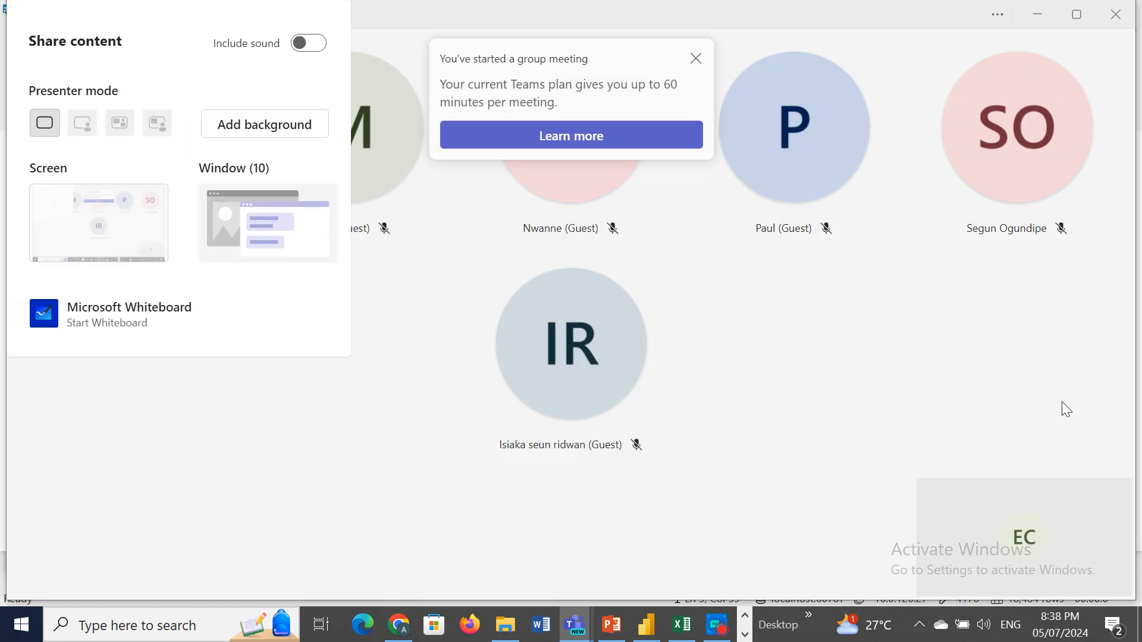
{"action": "left_click", "coordinate": [278, 223]}
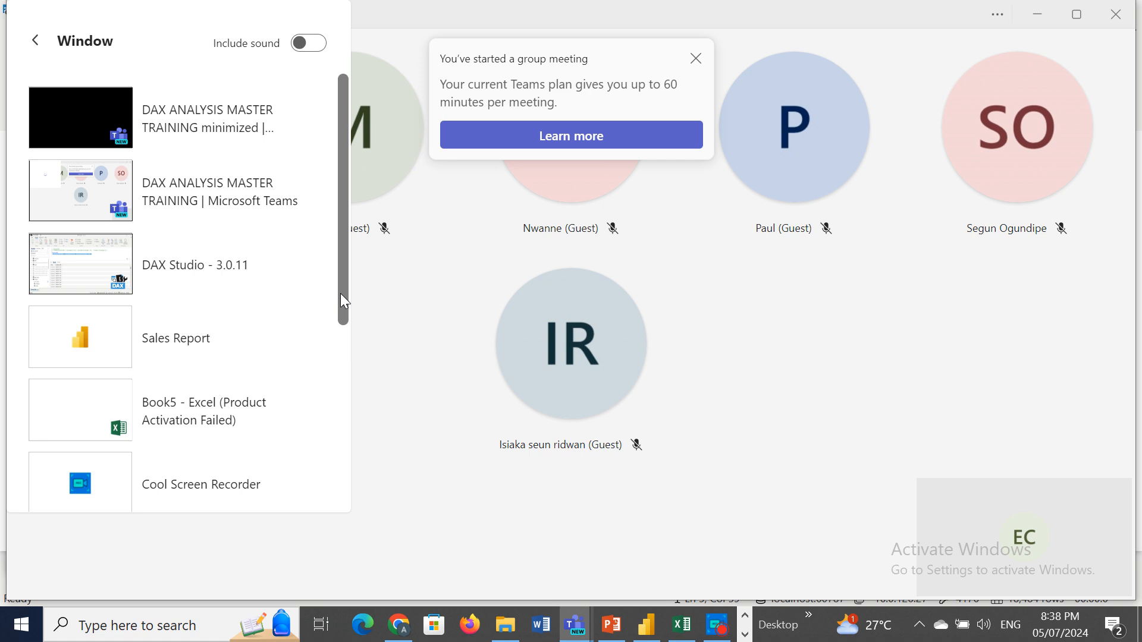
{"action": "left_click", "coordinate": [84, 255]}
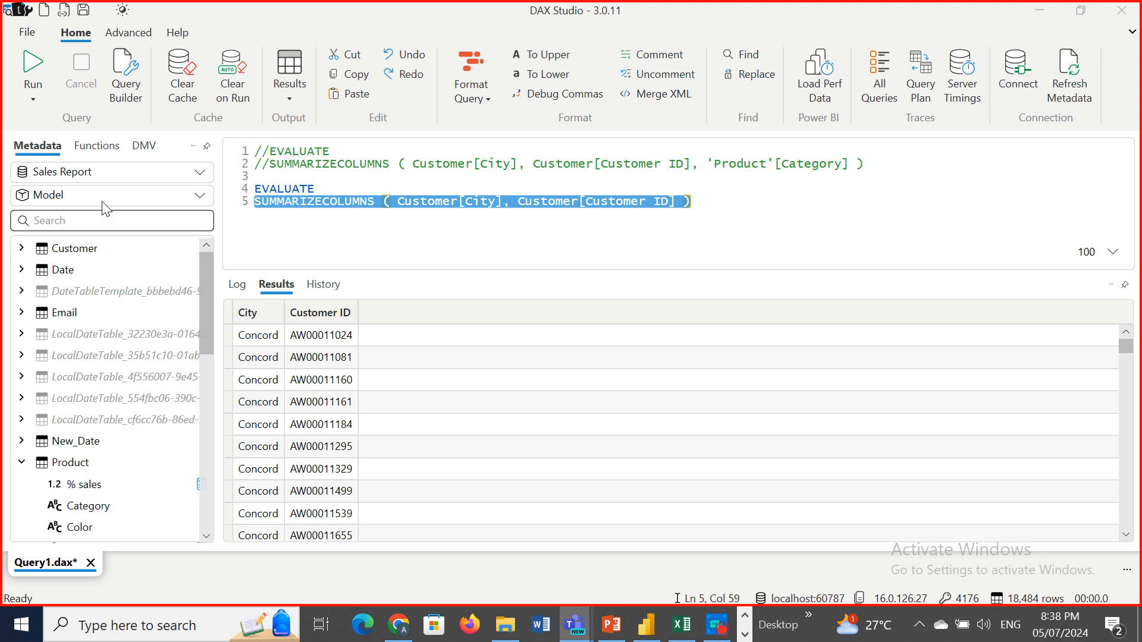
- Collapse the Product table in the model metadata and look through the table list for ProductSumm
{"action": "left_click", "coordinate": [20, 463]}
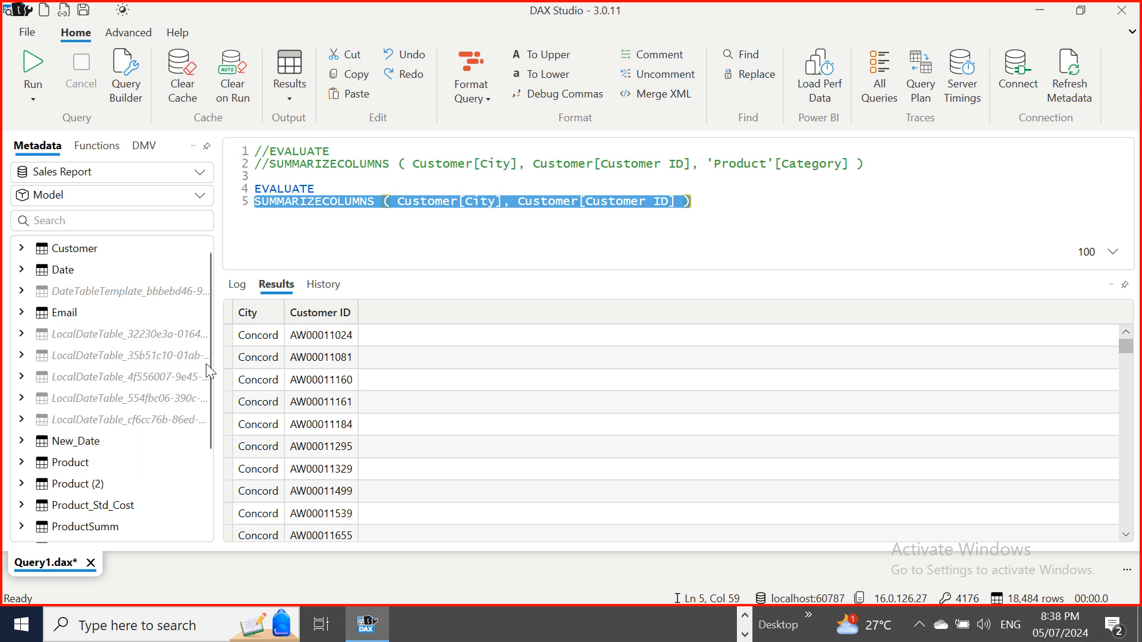
{"action": "left_click_drag", "start_coordinate": [203, 370], "coordinate": [172, 487]}
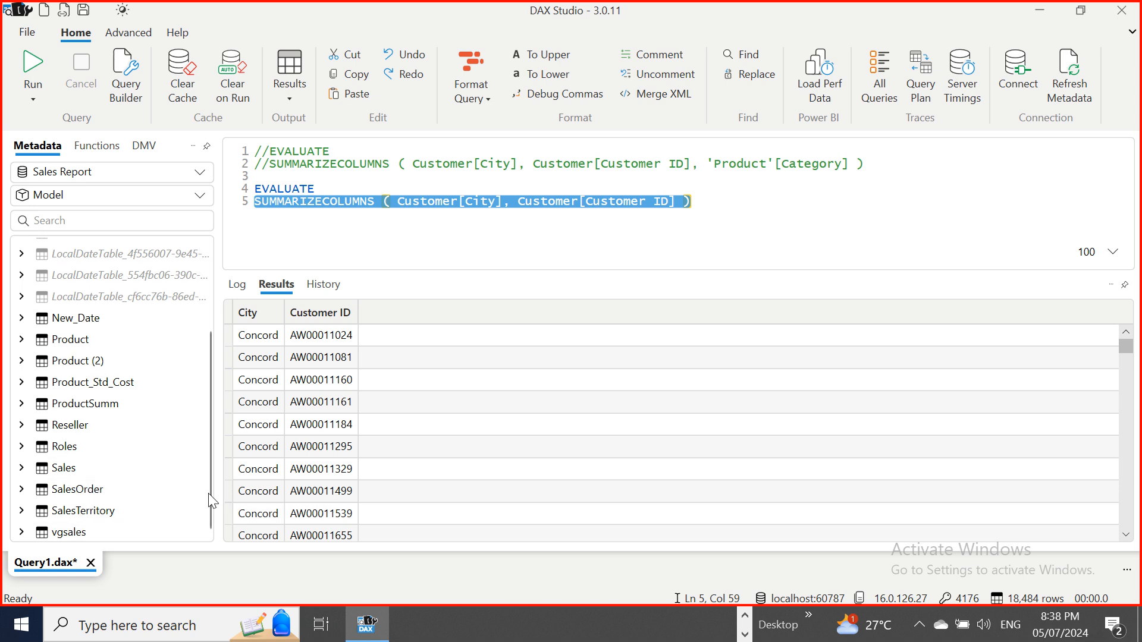
{"action": "left_click_drag", "start_coordinate": [202, 490], "coordinate": [190, 304]}
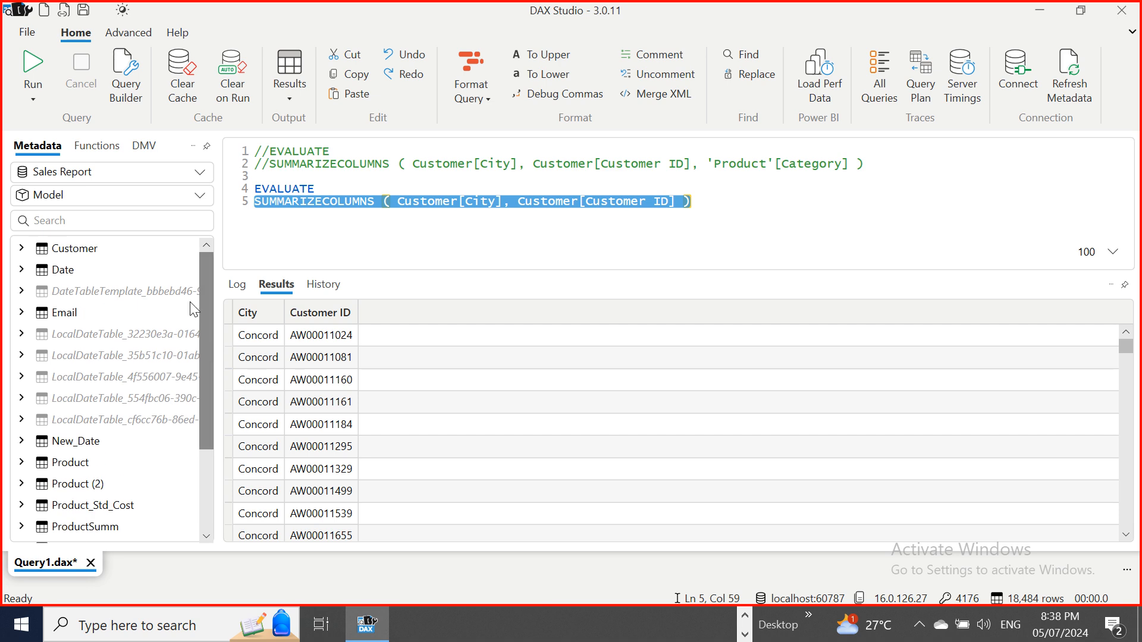
- Review the DAX function categories, including the DATETIME functions, and the list of DMV queries
{"action": "left_click", "coordinate": [96, 146]}
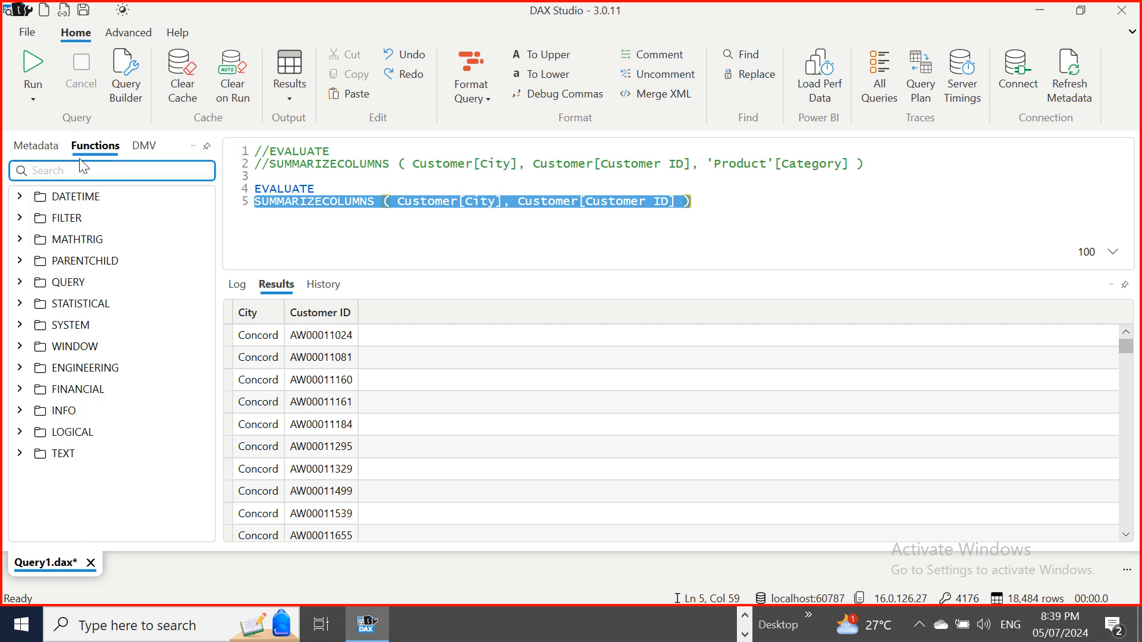
{"action": "left_click", "coordinate": [18, 198]}
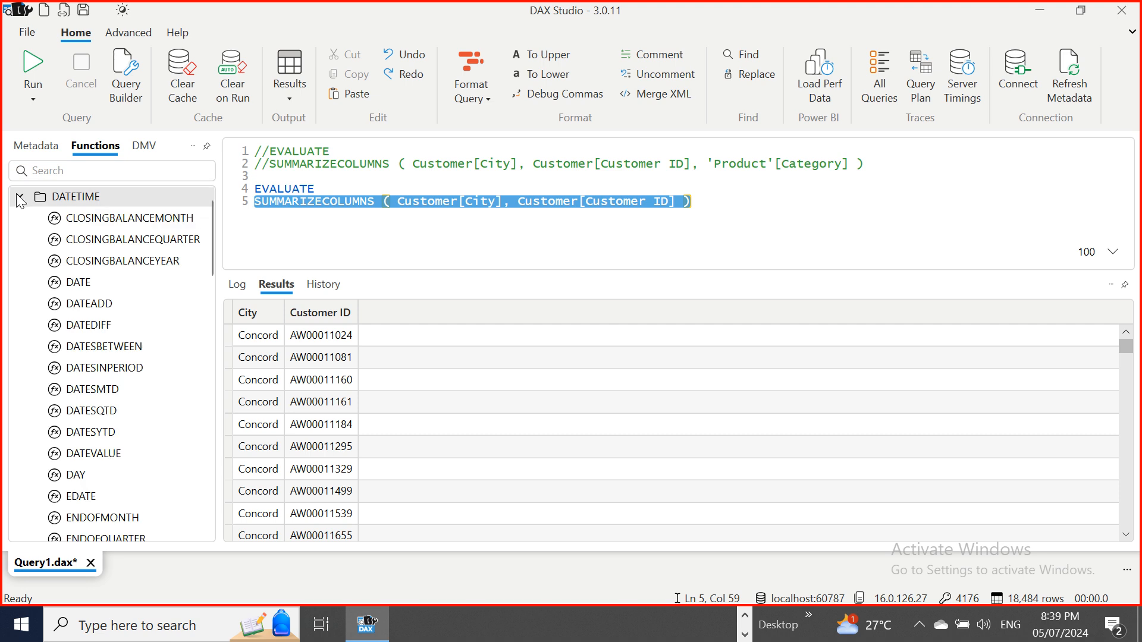
{"action": "left_click", "coordinate": [18, 198]}
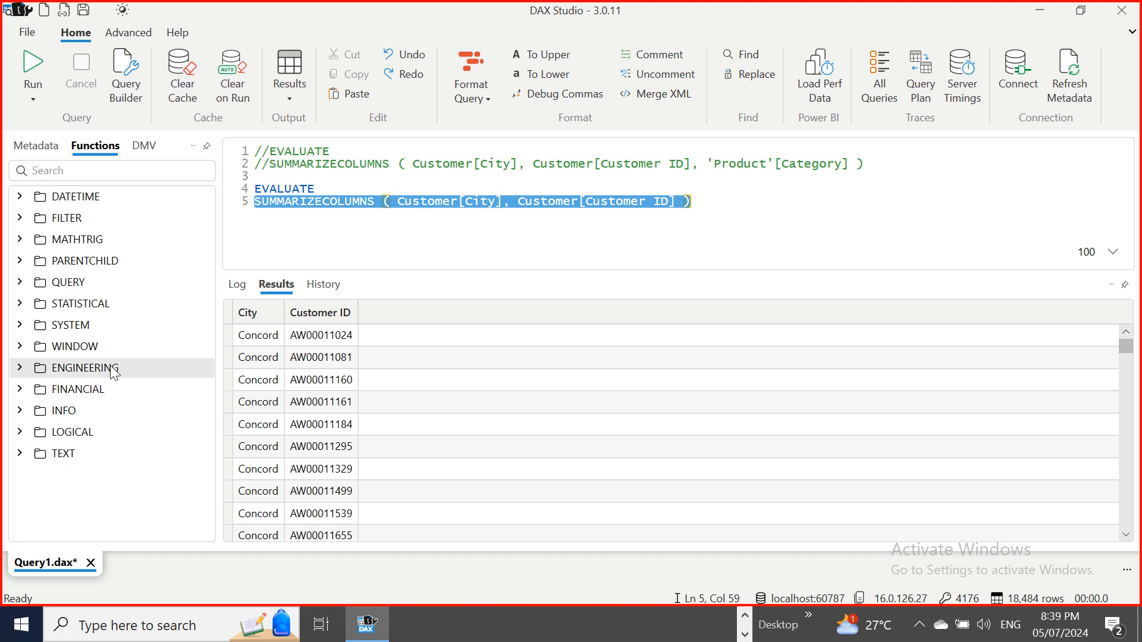
{"action": "left_click", "coordinate": [144, 149]}
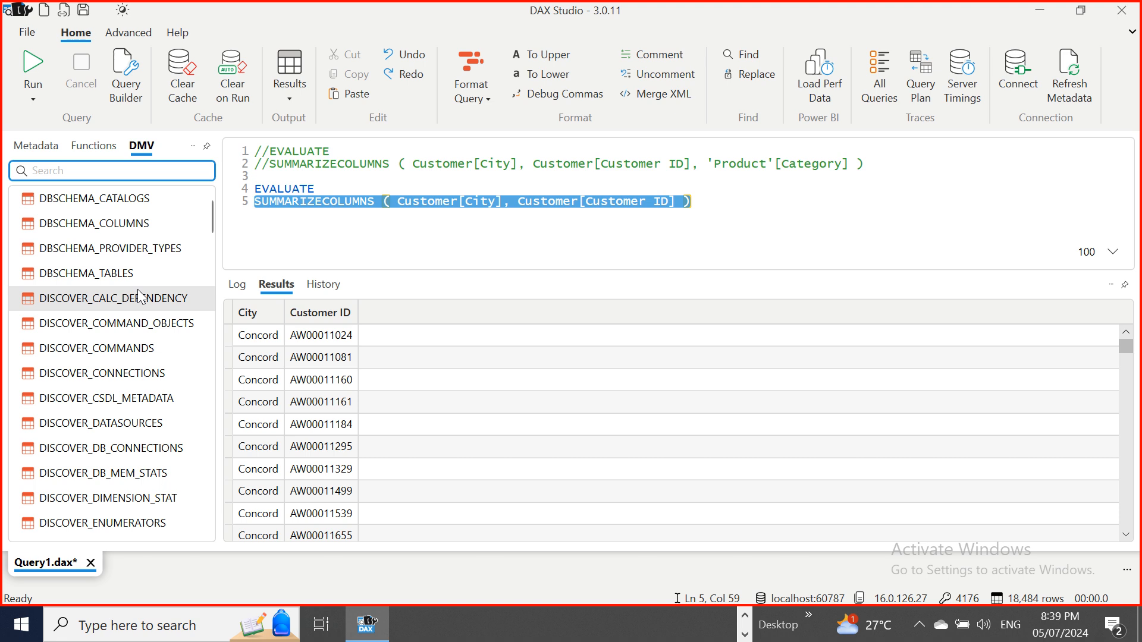
- Return to the model metadata, check the options offered for the Query1.dax document, and clear the text selection in the query
{"action": "left_click", "coordinate": [31, 148]}
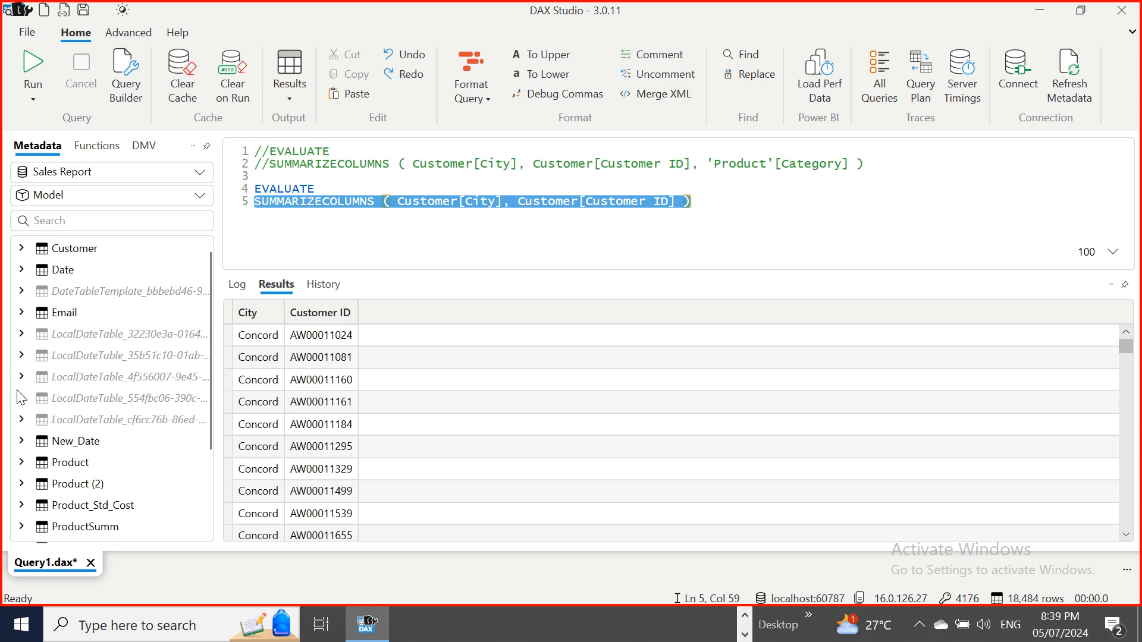
{"action": "right_click", "coordinate": [52, 561]}
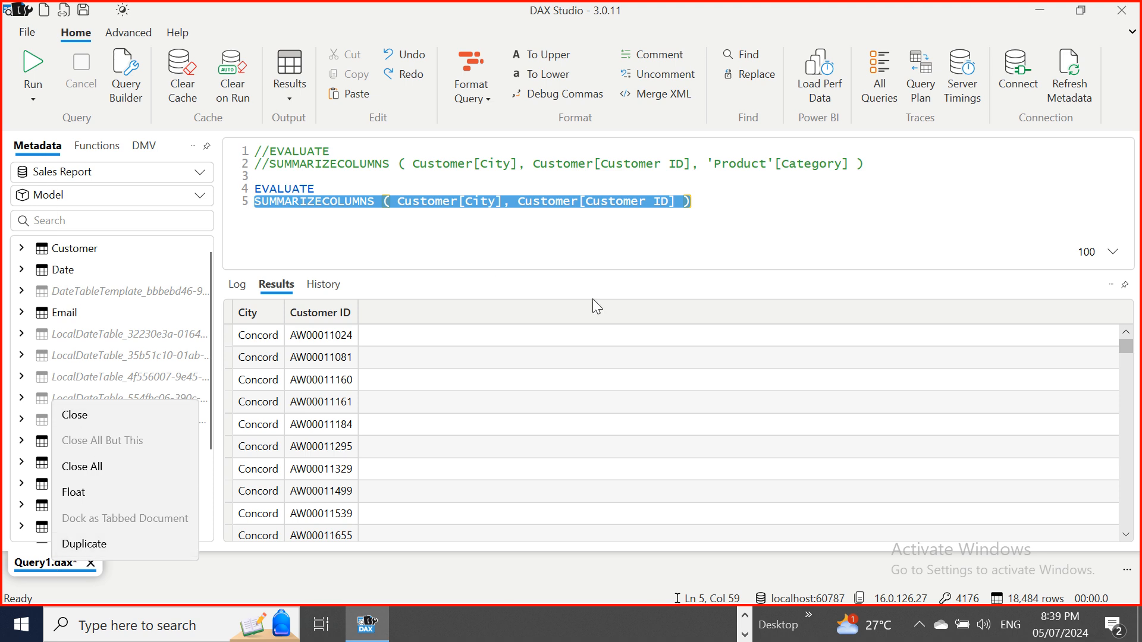
{"action": "left_click", "coordinate": [780, 227]}
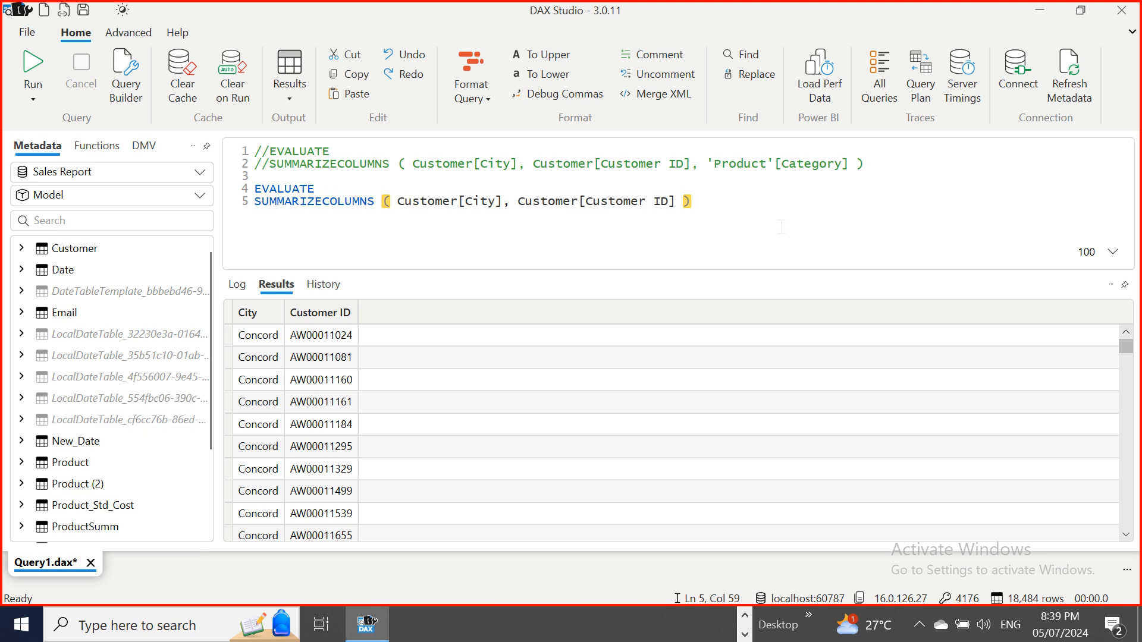
- Switch to the DAX training deck in PowerPoint and go back from slide 138 to the Functions in DAX slide, slide 59
{"action": "left_click", "coordinate": [745, 613]}
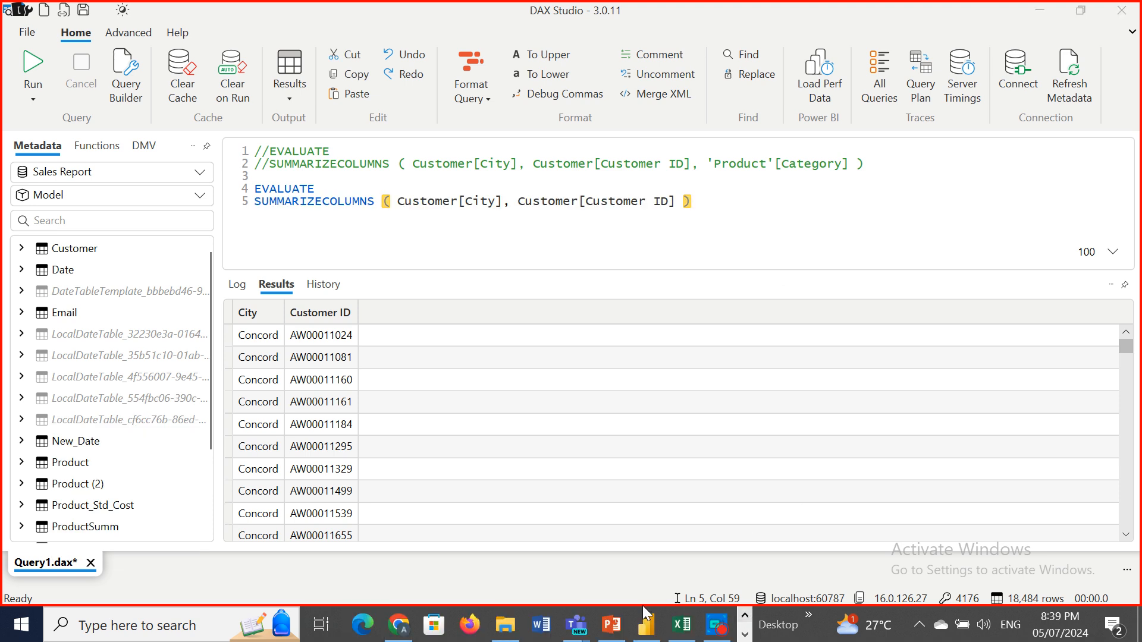
{"action": "left_click", "coordinate": [611, 625]}
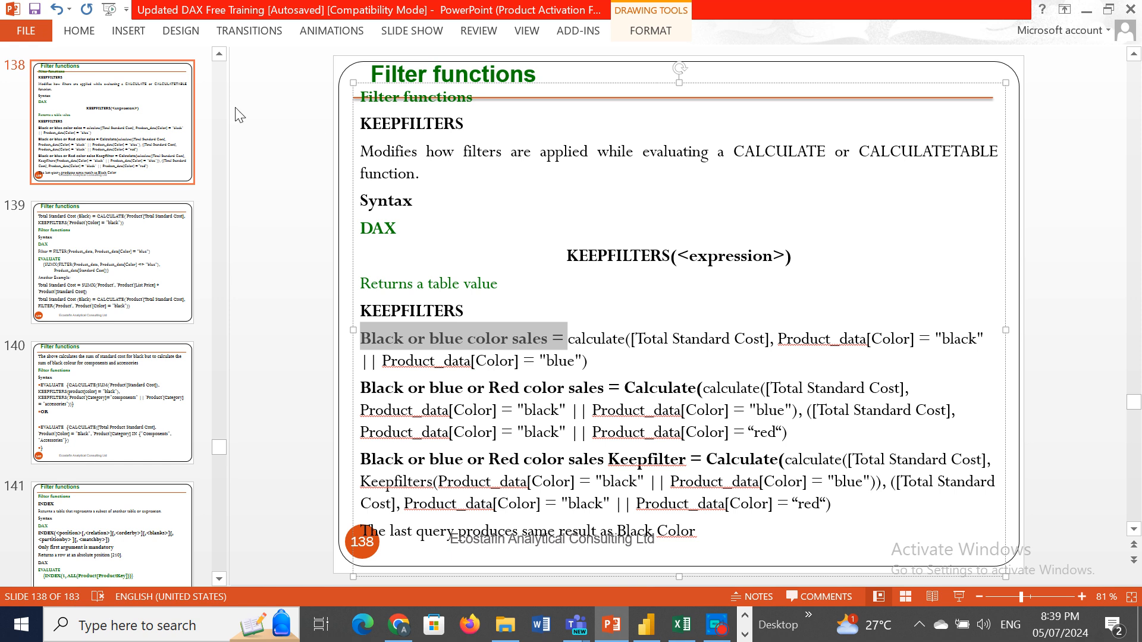
{"action": "left_click", "coordinate": [95, 138]}
{"action": "key", "text": "Up"}
{"action": "key", "text": "Up"}
{"action": "key", "text": "Up"}
{"action": "key", "text": "Up"}
{"action": "key", "text": "Up"}
{"action": "key", "text": "Up"}
{"action": "key", "text": "Up"}
{"action": "key", "text": "Up"}
{"action": "key", "text": "Up"}
{"action": "key", "text": "Up"}
{"action": "key", "text": "Up"}
{"action": "key", "text": "Up"}
{"action": "key", "text": "Up"}
{"action": "key", "text": "Up"}
{"action": "key", "text": "Up"}
{"action": "key", "text": "Up"}
{"action": "key", "text": "Up"}
{"action": "key", "text": "Up"}
{"action": "key", "text": "Up"}
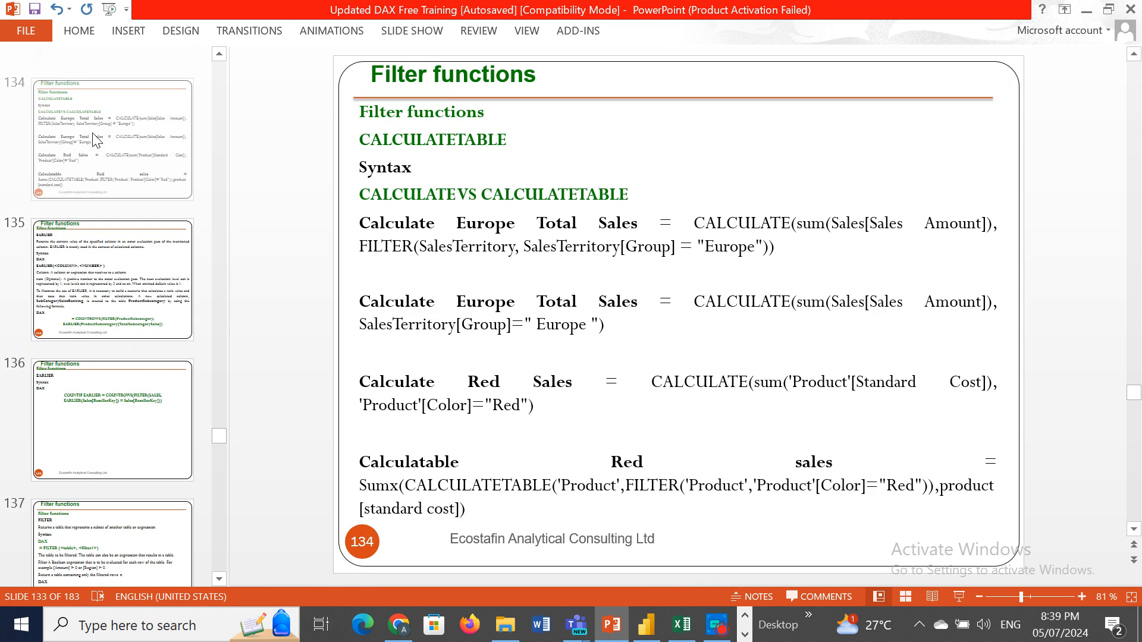
{"action": "key", "text": "Up"}
{"action": "key", "text": "Up"}
{"action": "key", "text": "Up"}
{"action": "key", "text": "Up"}
{"action": "key", "text": "Up"}
{"action": "key", "text": "Up"}
{"action": "key", "text": "Up"}
{"action": "key", "text": "Up"}
{"action": "key", "text": "Up"}
{"action": "key", "text": "Up"}
{"action": "key", "text": "Up"}
{"action": "key", "text": "Up"}
{"action": "key", "text": "Up"}
{"action": "key", "text": "Up"}
{"action": "key", "text": "Up"}
{"action": "key", "text": "Up"}
{"action": "key", "text": "Up"}
{"action": "key", "text": "Up"}
{"action": "key", "text": "Up"}
{"action": "key", "text": "Up"}
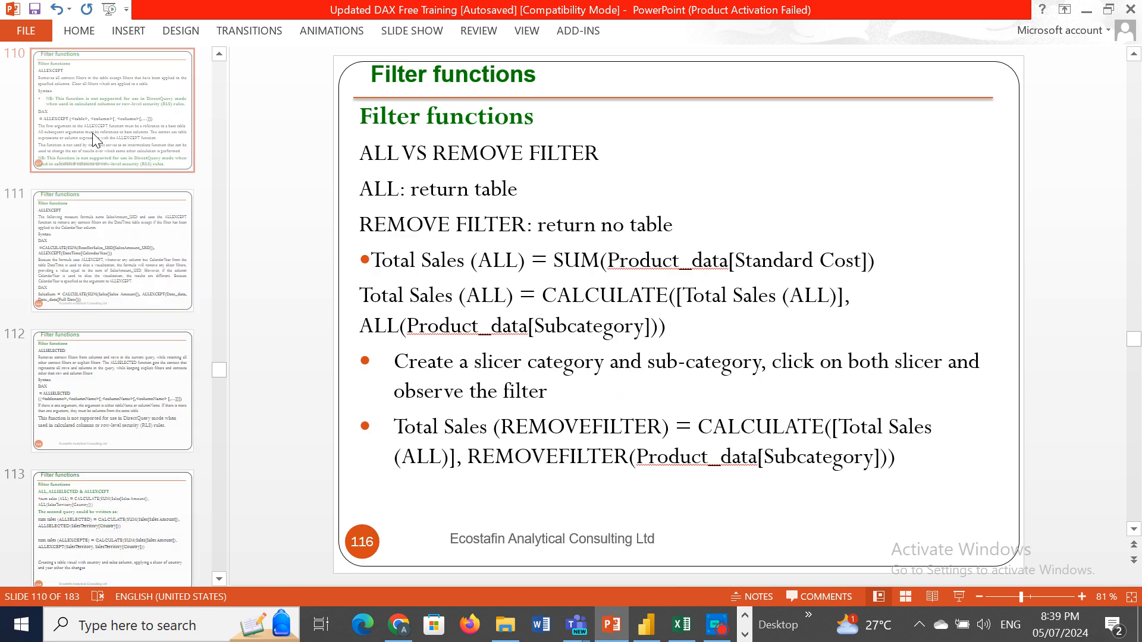
{"action": "key", "text": "Up"}
{"action": "key", "text": "Up"}
{"action": "key", "text": "Up"}
{"action": "key", "text": "Up"}
{"action": "key", "text": "Up"}
{"action": "key", "text": "Up"}
{"action": "key", "text": "Up"}
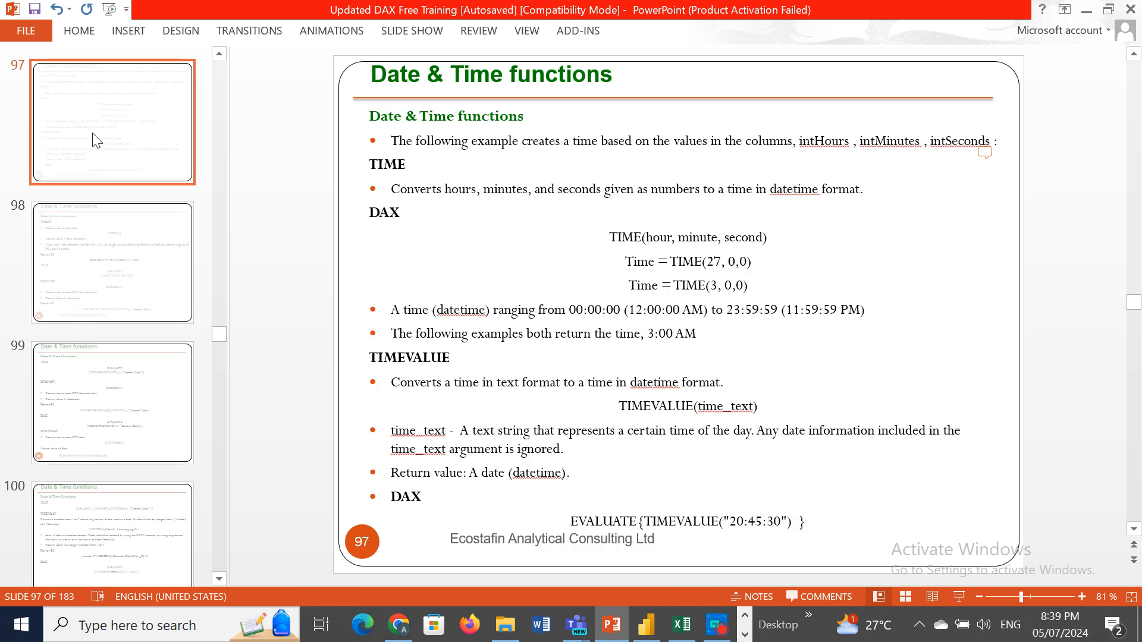
{"action": "key", "text": "Up"}
{"action": "key", "text": "Up"}
{"action": "key", "text": "Up"}
{"action": "key", "text": "Up"}
{"action": "key", "text": "Up"}
{"action": "key", "text": "Up"}
{"action": "key", "text": "Up"}
{"action": "key", "text": "Up"}
{"action": "key", "text": "Up"}
{"action": "key", "text": "Up"}
{"action": "key", "text": "Up"}
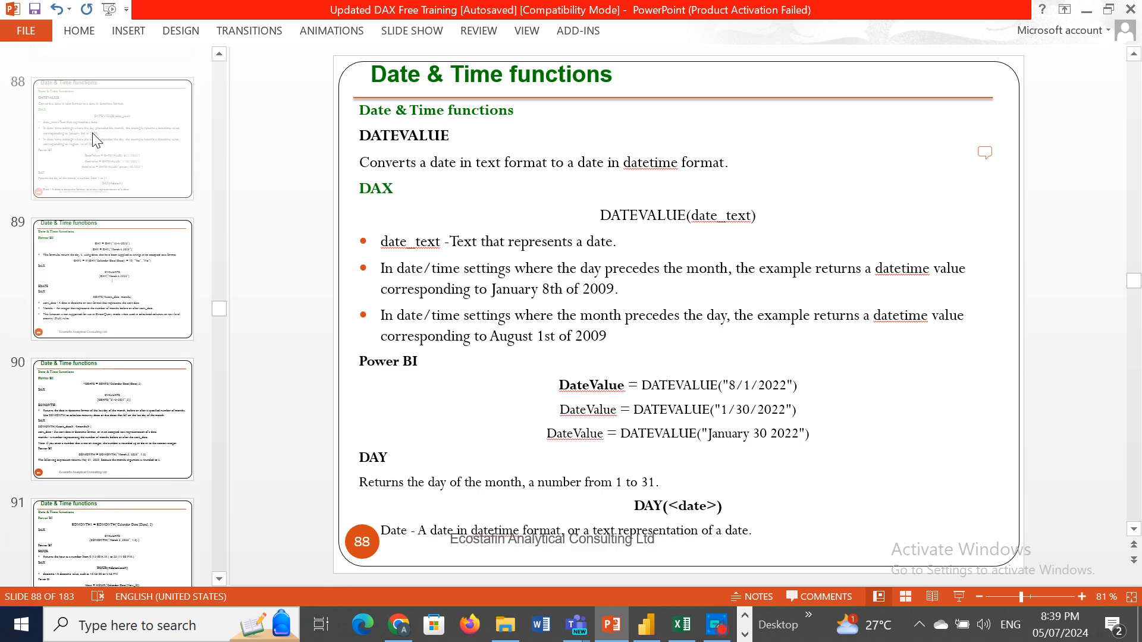
{"action": "key", "text": "Up"}
{"action": "key", "text": "Up"}
{"action": "key", "text": "Up"}
{"action": "key", "text": "Up"}
{"action": "key", "text": "Up"}
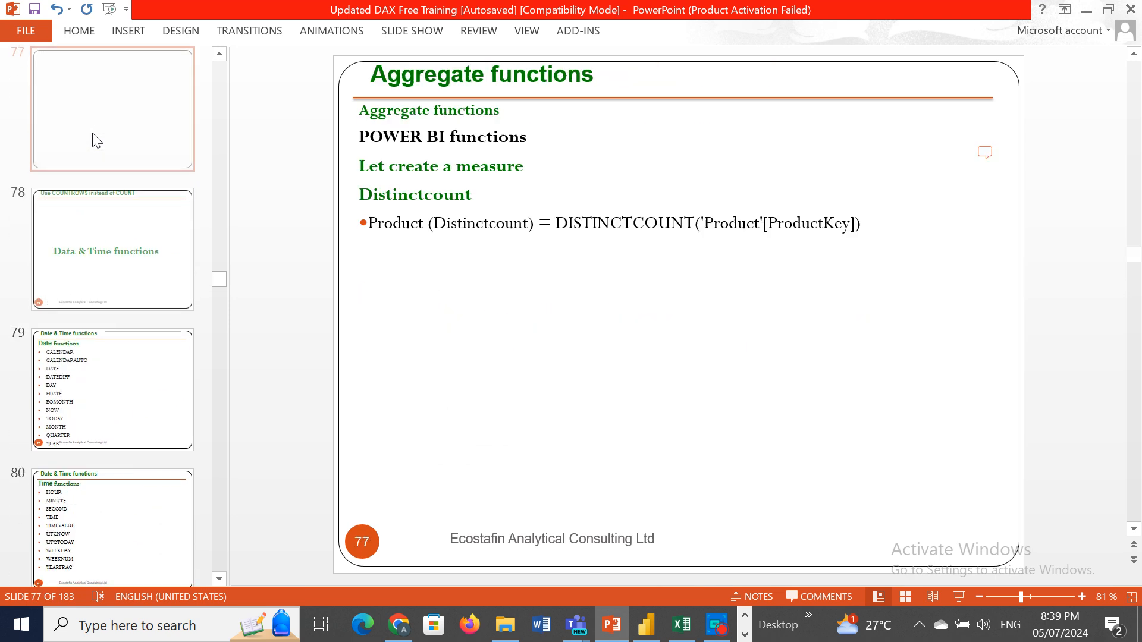
{"action": "key", "text": "Up"}
{"action": "key", "text": "Up"}
{"action": "key", "text": "Up"}
{"action": "key", "text": "Up"}
{"action": "key", "text": "Up"}
{"action": "key", "text": "Up"}
{"action": "key", "text": "Up"}
{"action": "key", "text": "Up"}
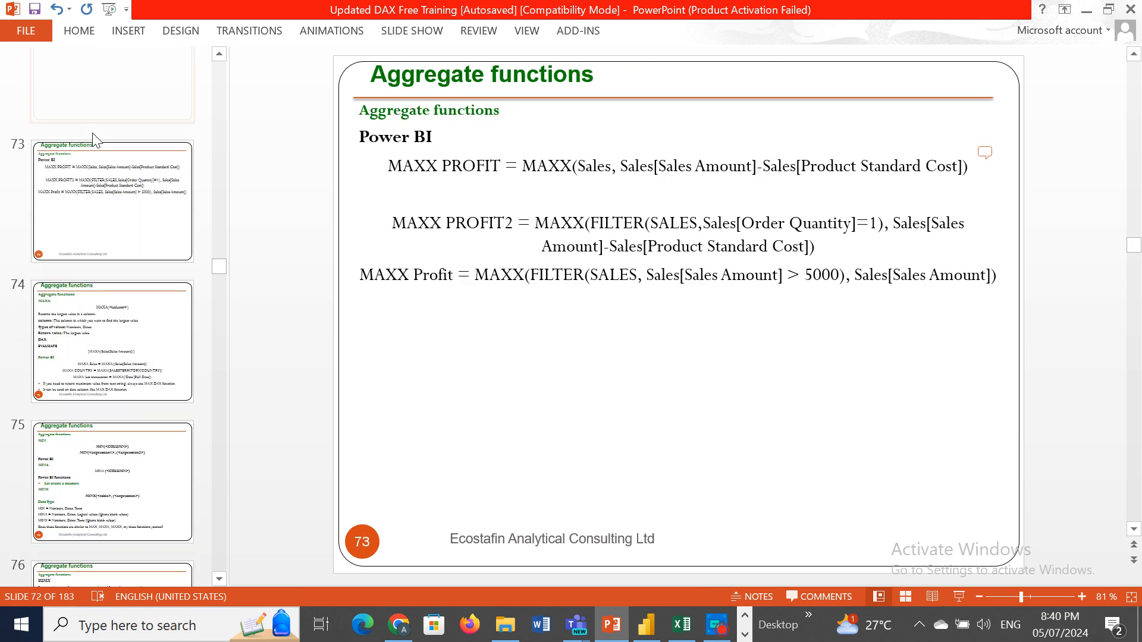
{"action": "key", "text": "Up"}
{"action": "key", "text": "Up"}
{"action": "key", "text": "Up"}
{"action": "key", "text": "Up"}
{"action": "key", "text": "Up"}
{"action": "key", "text": "Up"}
{"action": "key", "text": "Up"}
{"action": "key", "text": "Up"}
{"action": "key", "text": "Up"}
{"action": "key", "text": "Up"}
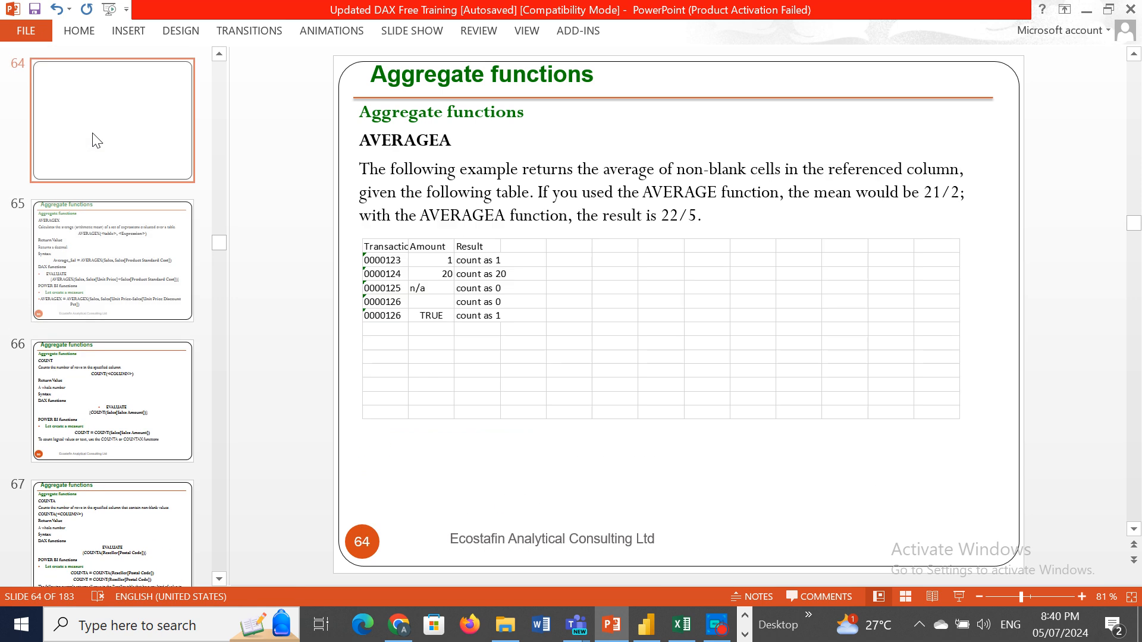
{"action": "key", "text": "Down"}
{"action": "key", "text": "Down"}
{"action": "key", "text": "Down"}
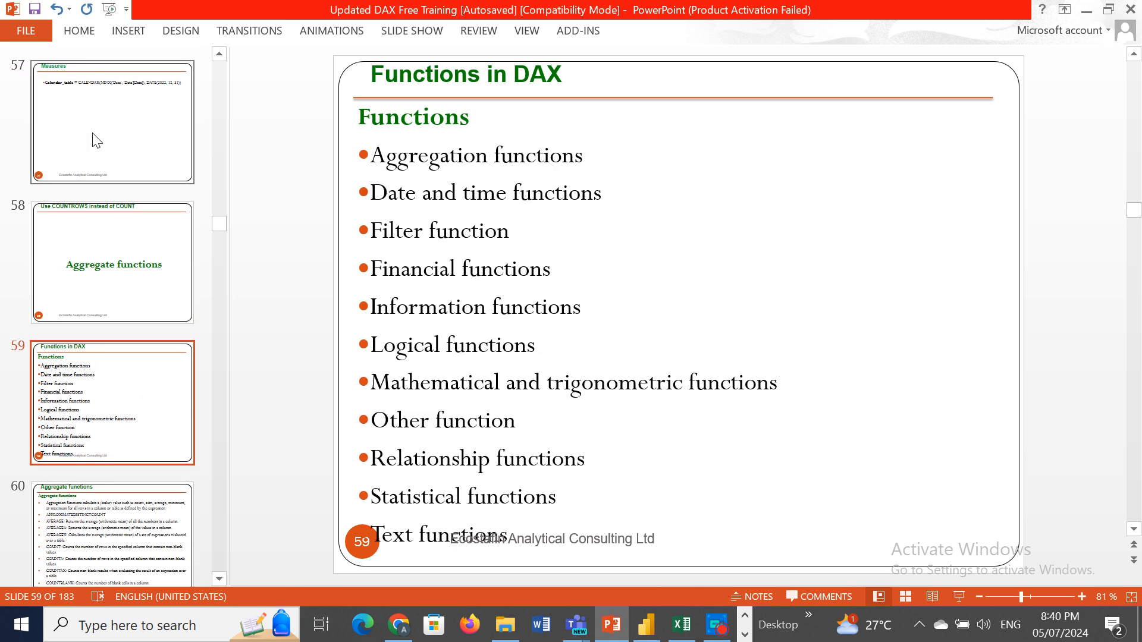
- Page forward through the Aggregate functions slides to AVERAGEX on slide 65 and step back toward the function overview
{"action": "key", "text": "Down"}
{"action": "key", "text": "Down"}
{"action": "key", "text": "Down"}
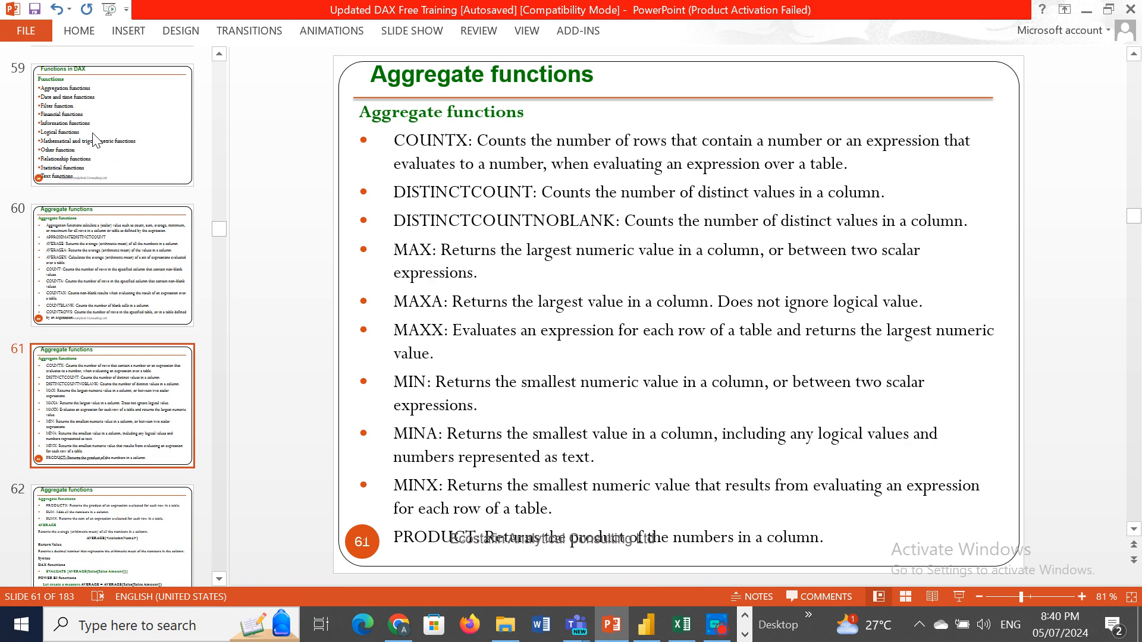
{"action": "key", "text": "Down"}
{"action": "key", "text": "Down"}
{"action": "key", "text": "Down"}
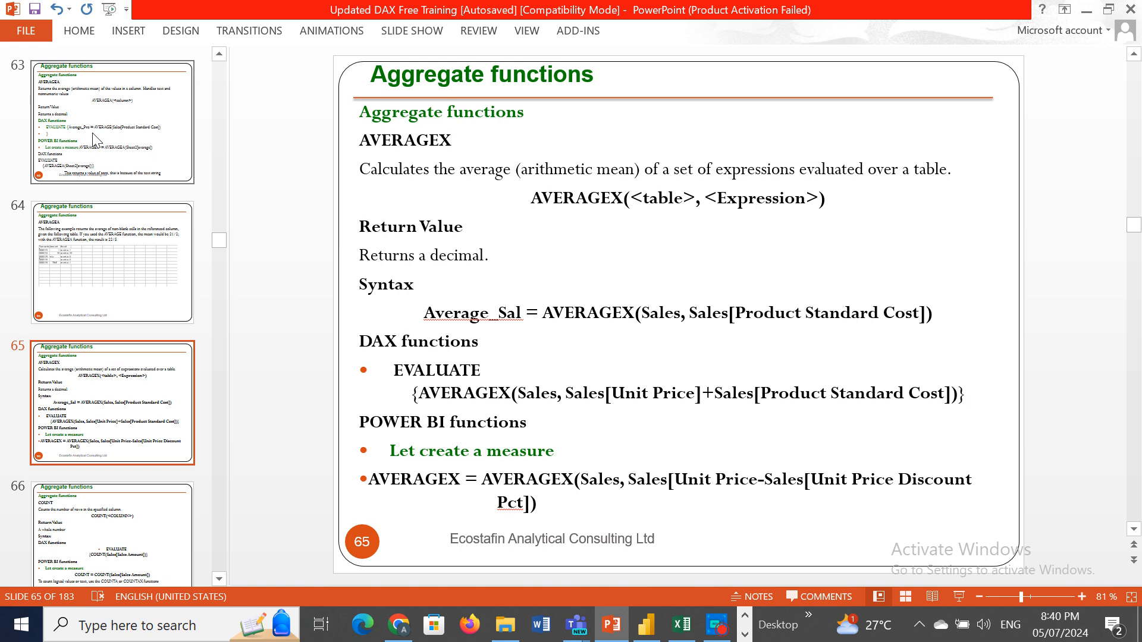
{"action": "key", "text": "Up"}
{"action": "key", "text": "Up"}
{"action": "key", "text": "Up"}
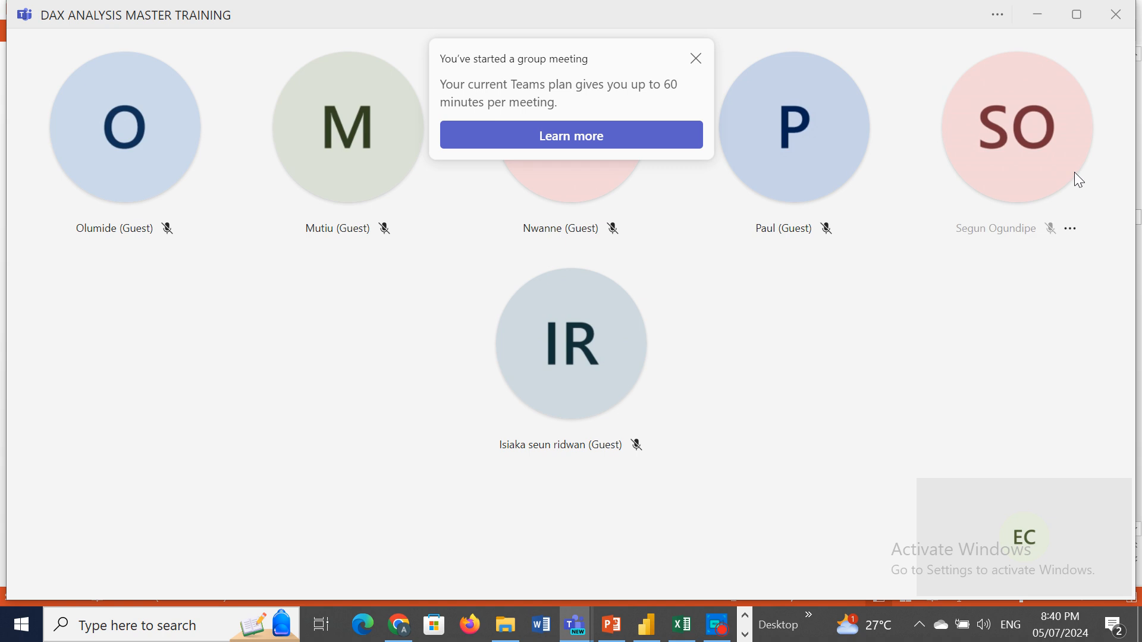
- Share the Updated DAX Free Training PowerPoint window in the Teams meeting
{"action": "left_click", "coordinate": [1038, 12]}
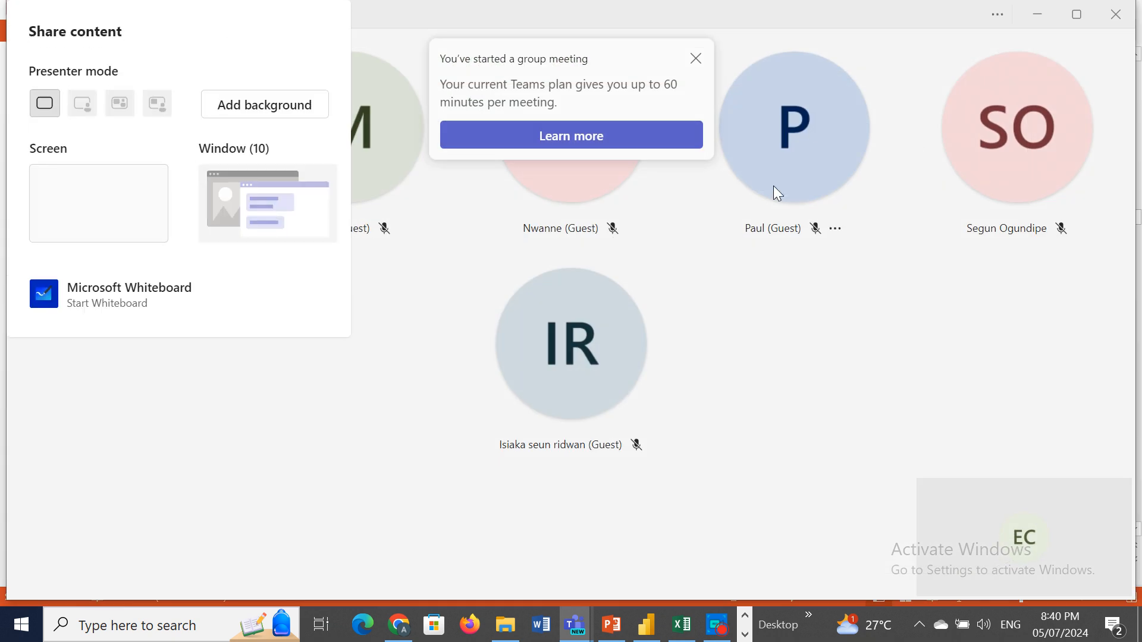
{"action": "left_click", "coordinate": [257, 224]}
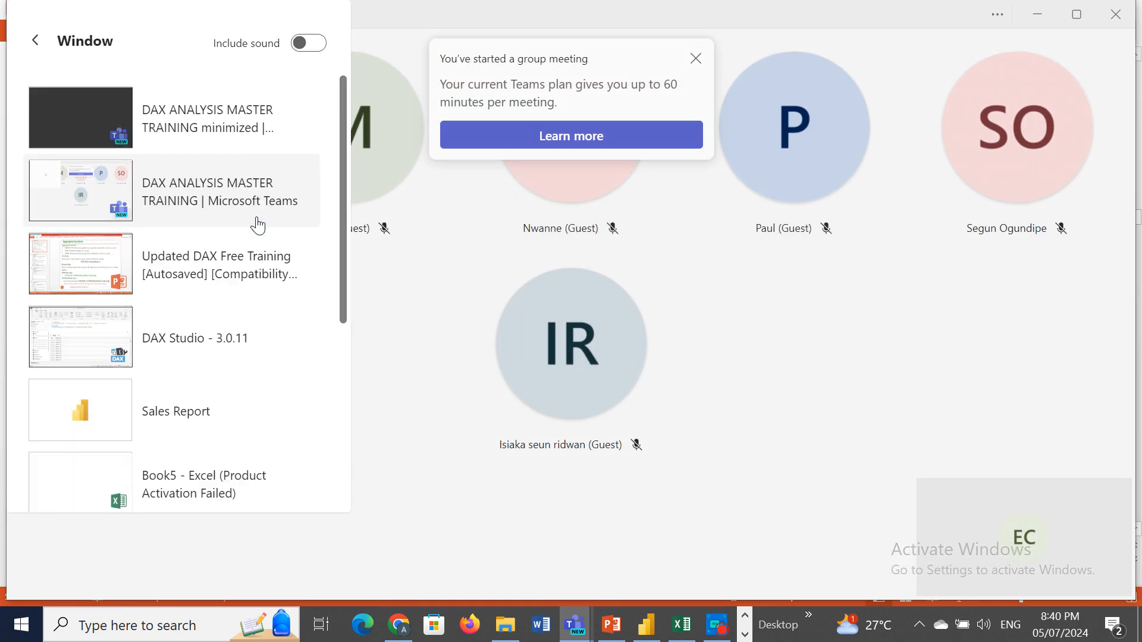
{"action": "left_click", "coordinate": [87, 261]}
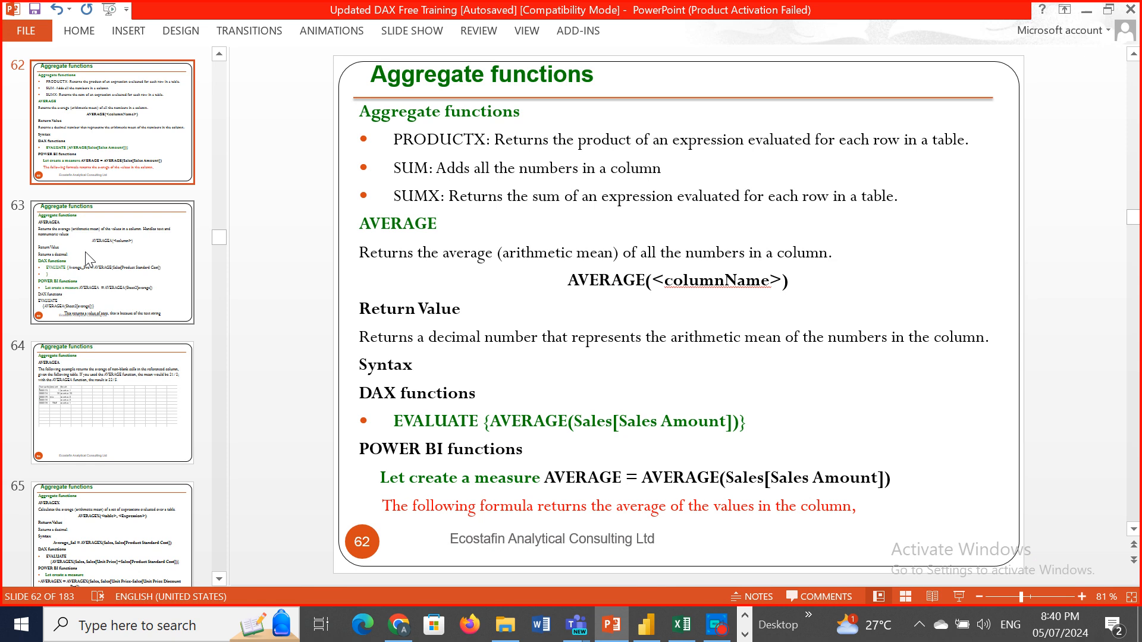
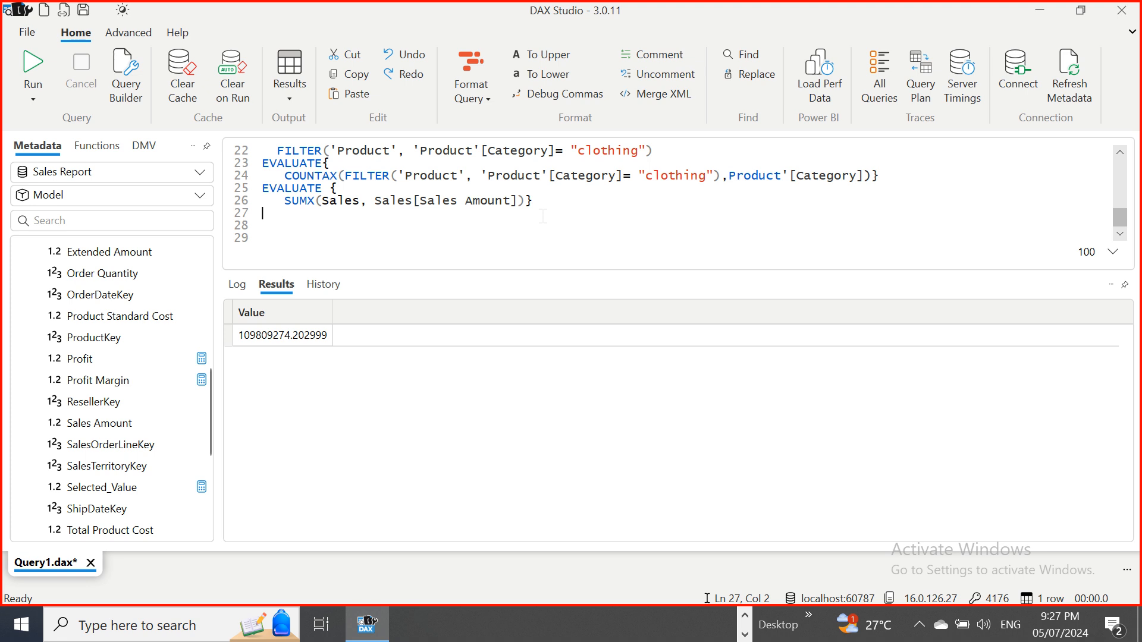
- Start a new EVALUATE statement below the SUMX query and open a CALCULATE function on an indented line
{"action": "type", "text": "eval"}
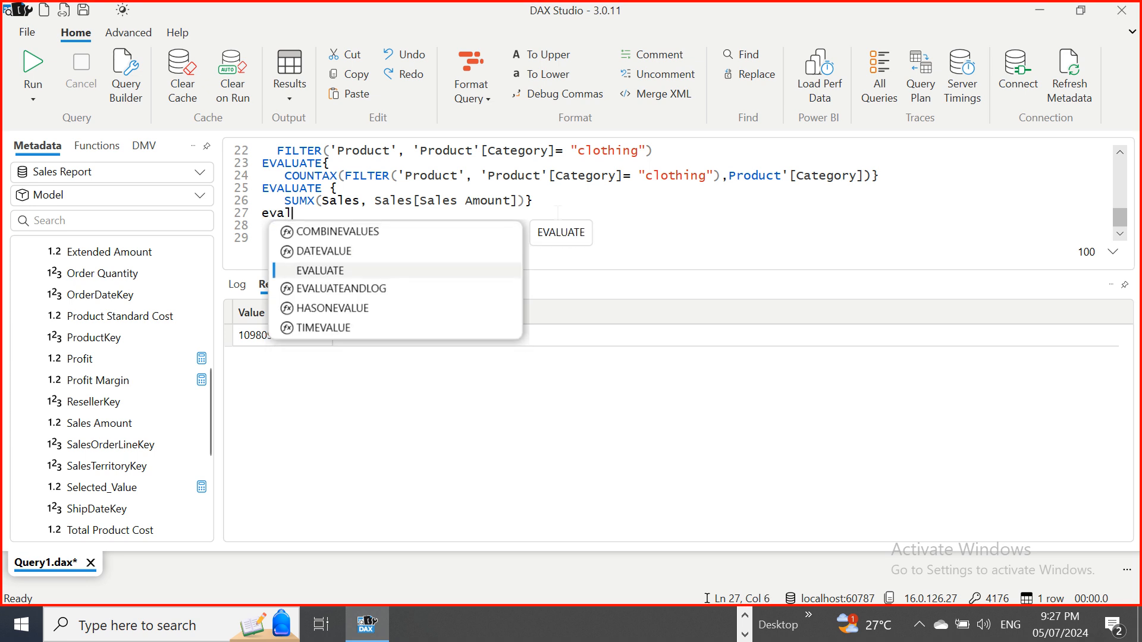
{"action": "double_click", "coordinate": [383, 272]}
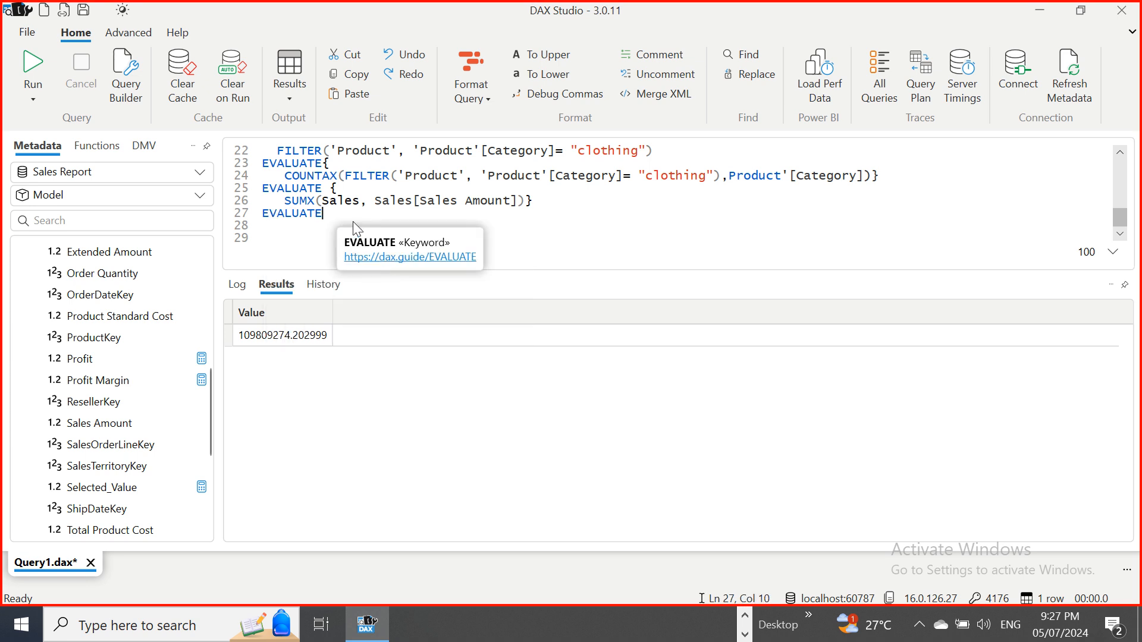
{"action": "key", "text": "Return"}
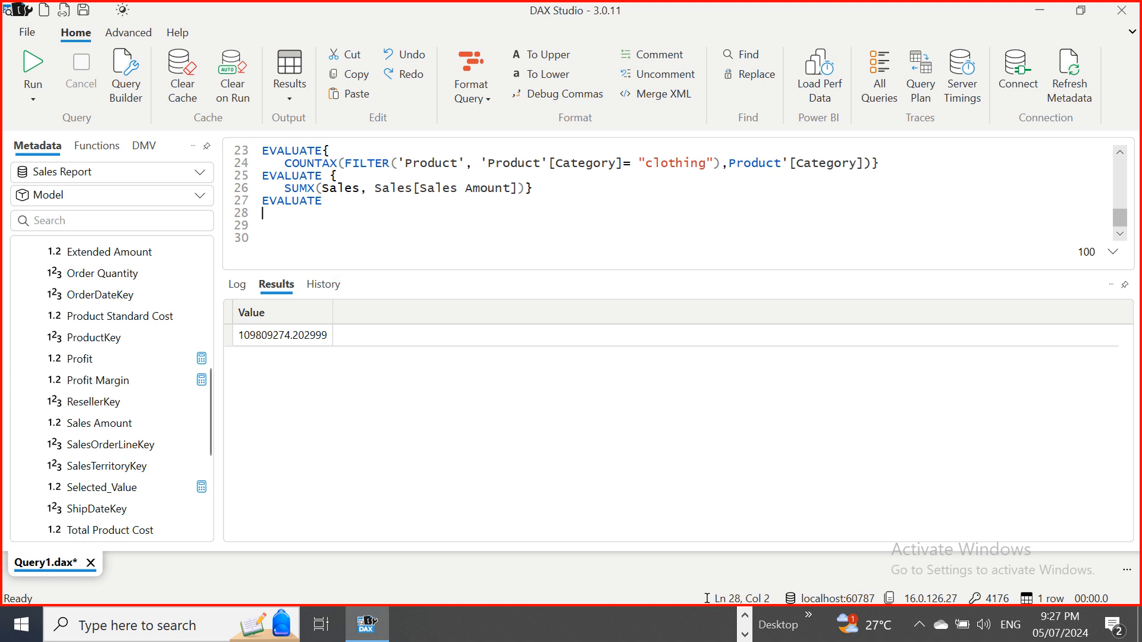
{"action": "key", "text": "Tab"}
{"action": "type", "text": "ca"}
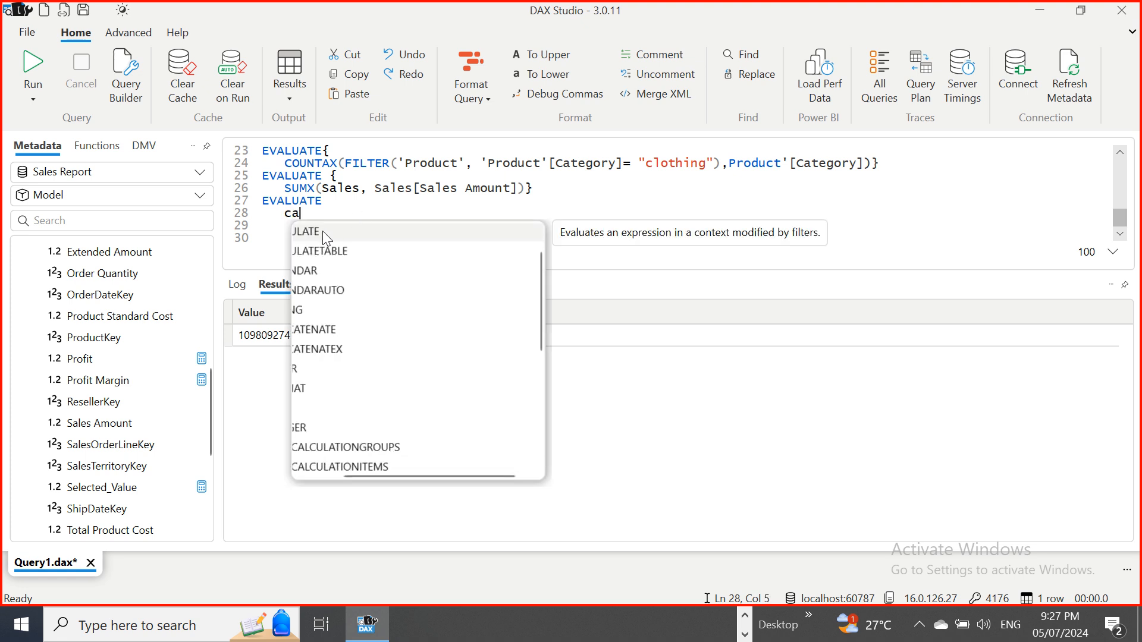
{"action": "key", "text": "Tab"}
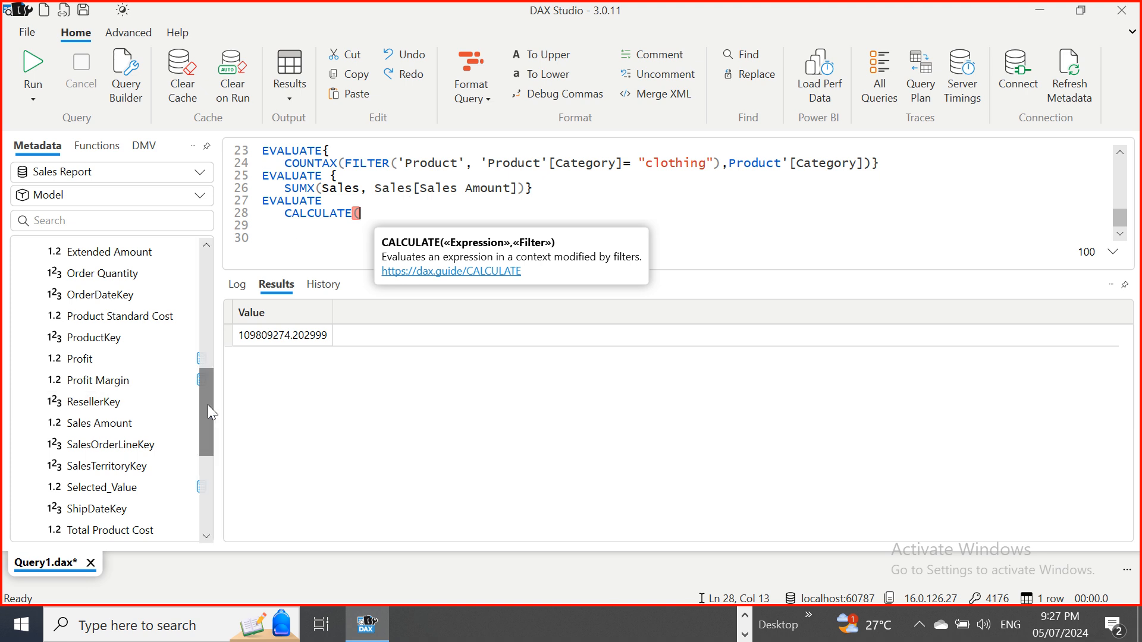
- Insert the SUM function as the expression argument of CALCULATE
{"action": "left_click_drag", "start_coordinate": [208, 405], "coordinate": [203, 324]}
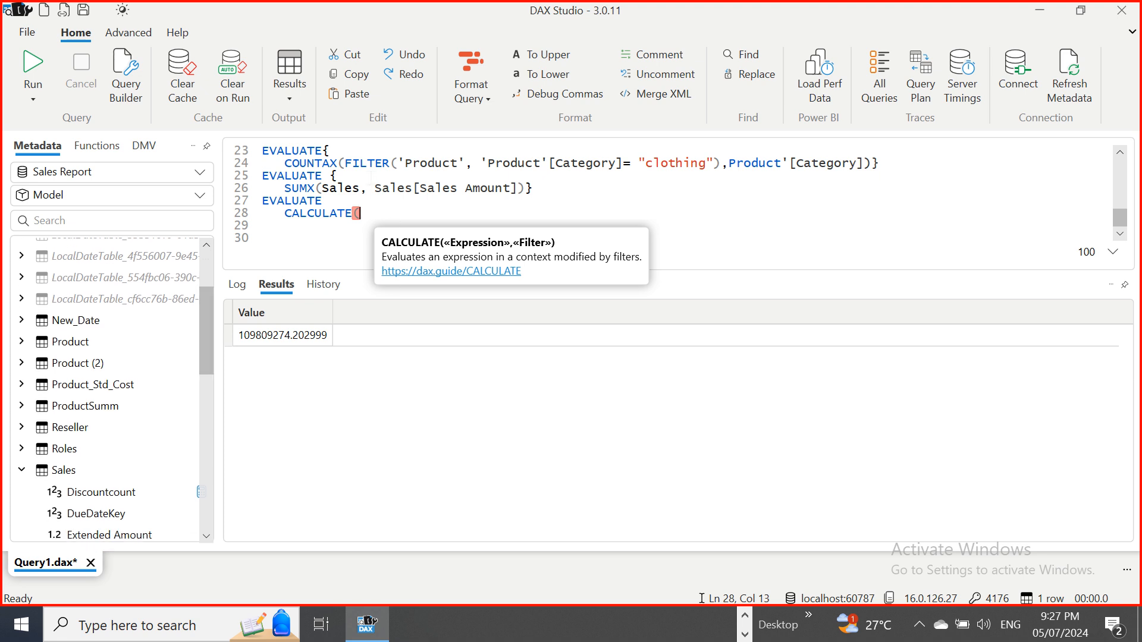
{"action": "type", "text": "sum"}
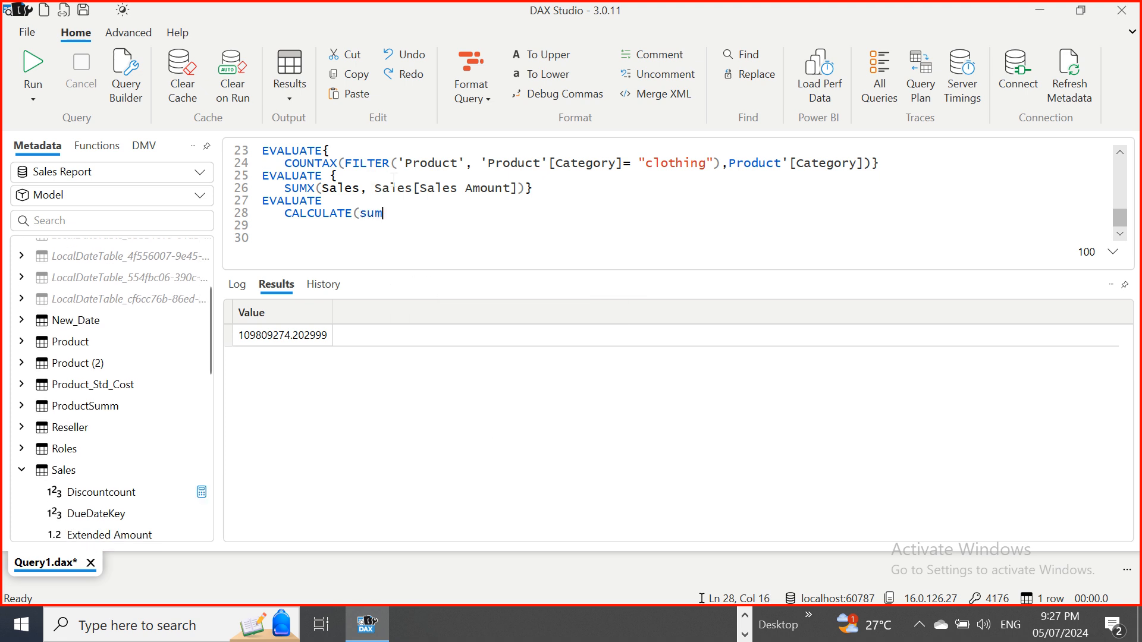
{"action": "key", "text": "BackSpace"}
{"action": "key", "text": "BackSpace"}
{"action": "type", "text": "u"}
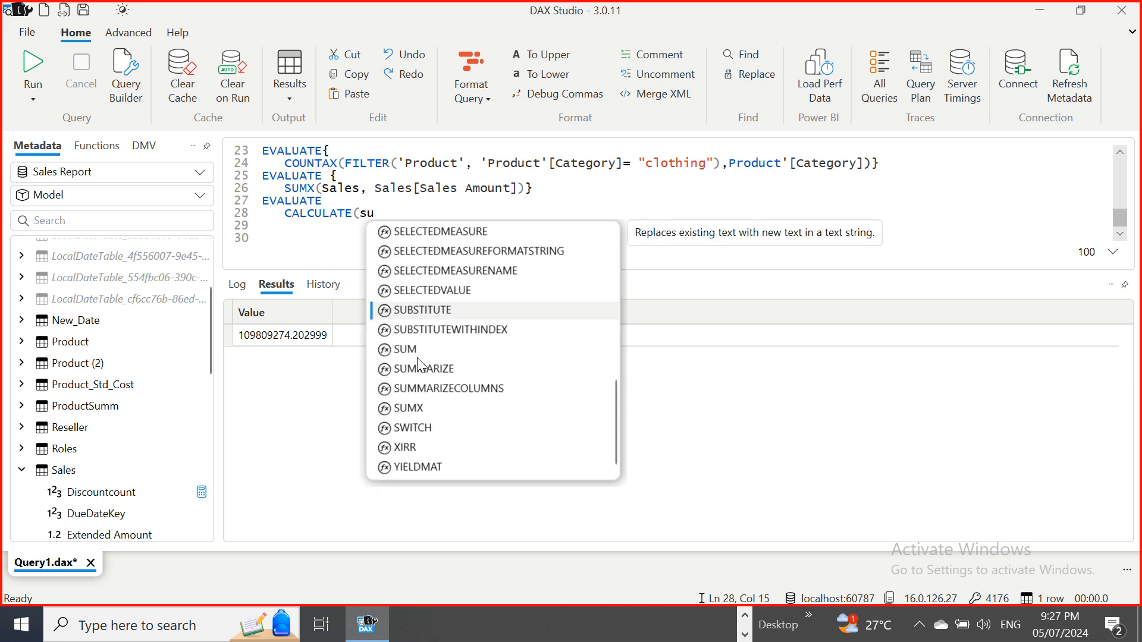
{"action": "double_click", "coordinate": [410, 352]}
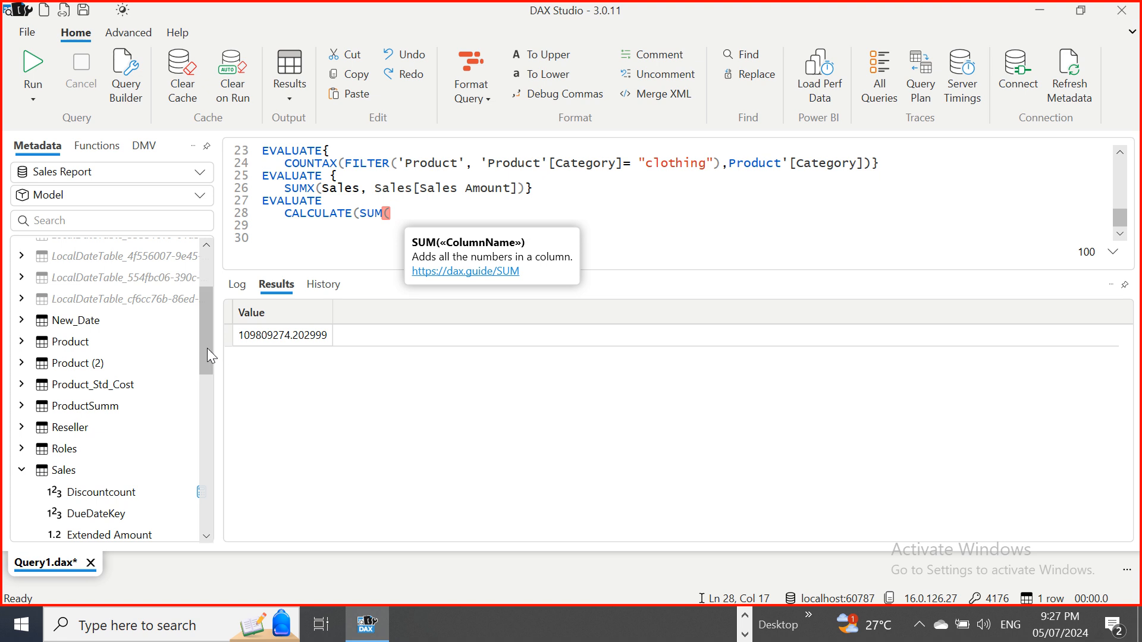
- Give SUM the column Sales[Sales Amount] and close its parenthesis
{"action": "left_click_drag", "start_coordinate": [207, 348], "coordinate": [193, 448]}
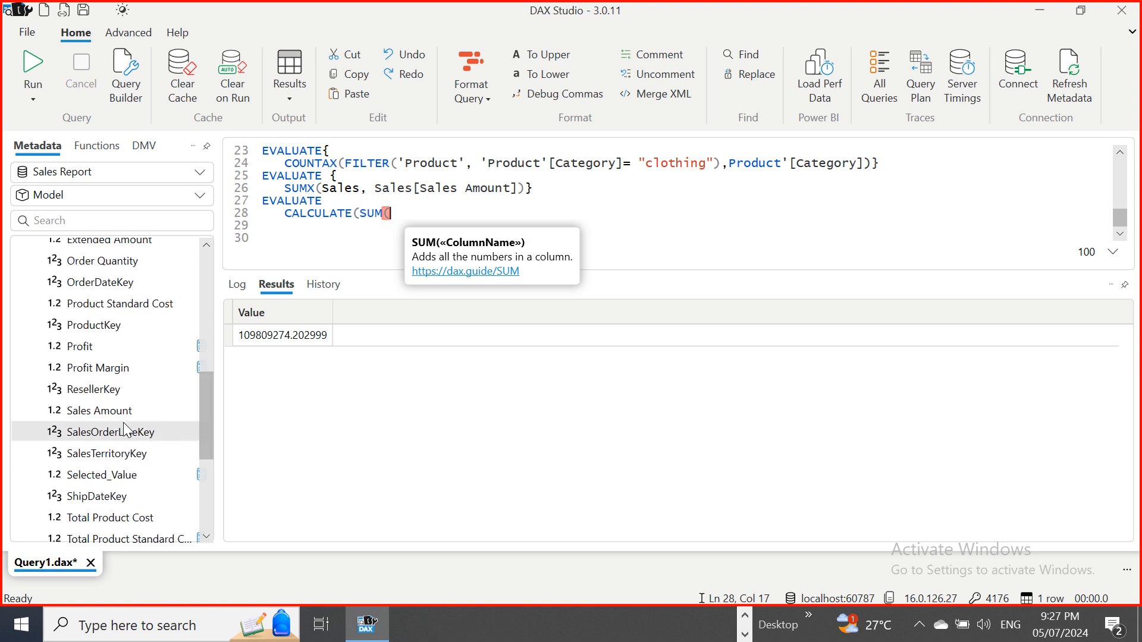
{"action": "type", "text": "sal"}
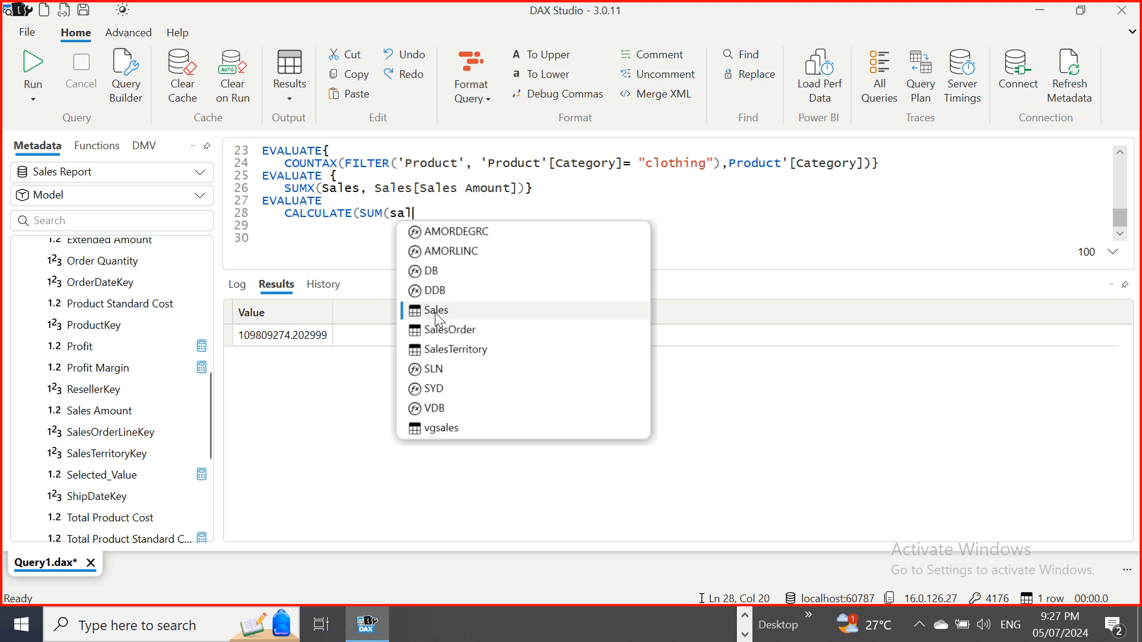
{"action": "double_click", "coordinate": [438, 312]}
{"action": "type", "text": "["}
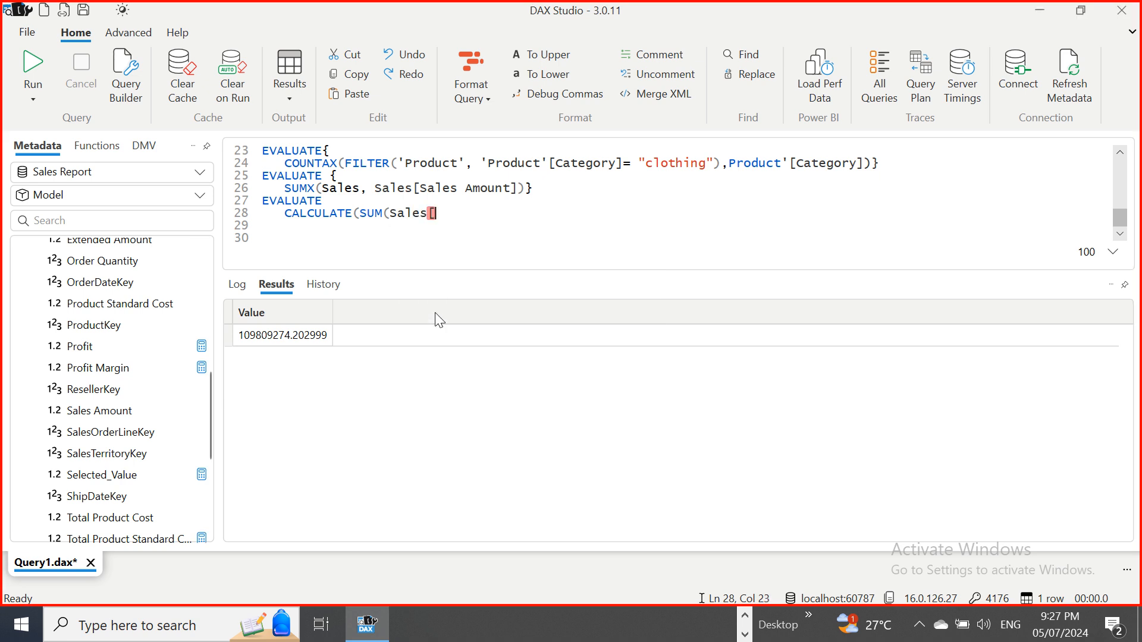
{"action": "type", "text": "sale"}
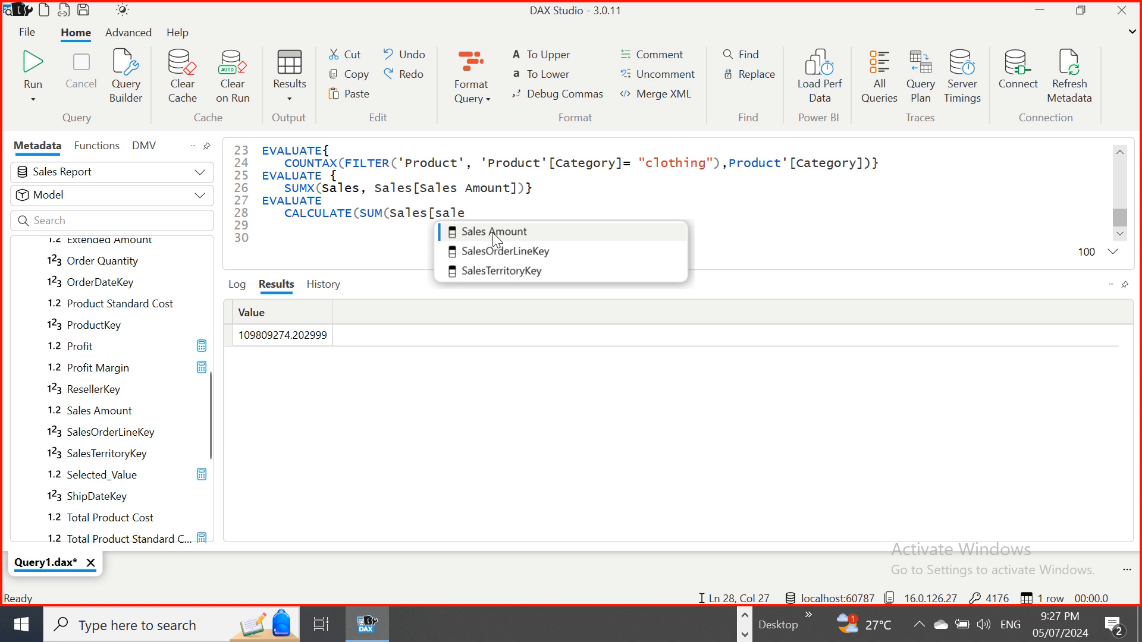
{"action": "double_click", "coordinate": [494, 232]}
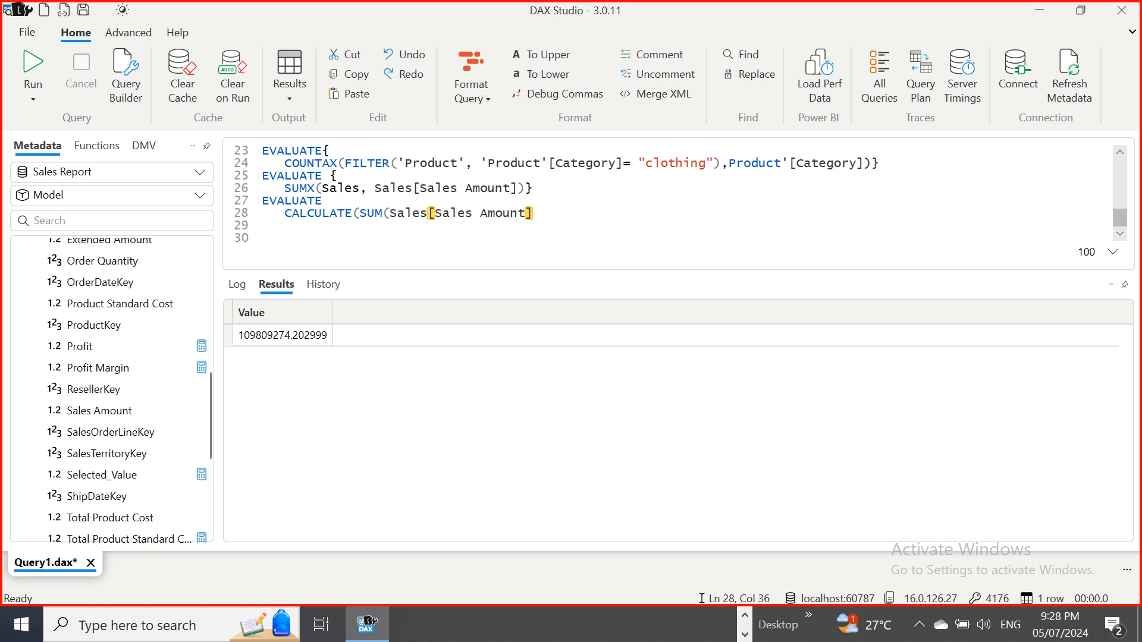
{"action": "type", "text": ")"}
{"action": "left_click", "coordinate": [337, 214]}
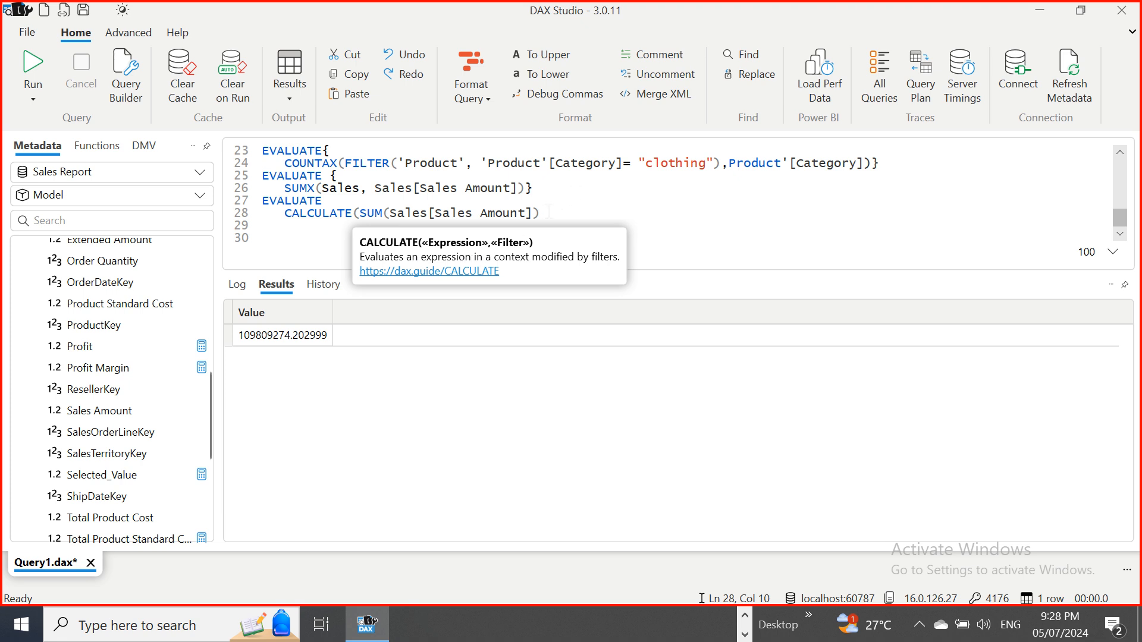
{"action": "left_click_drag", "start_coordinate": [540, 213], "coordinate": [361, 217]}
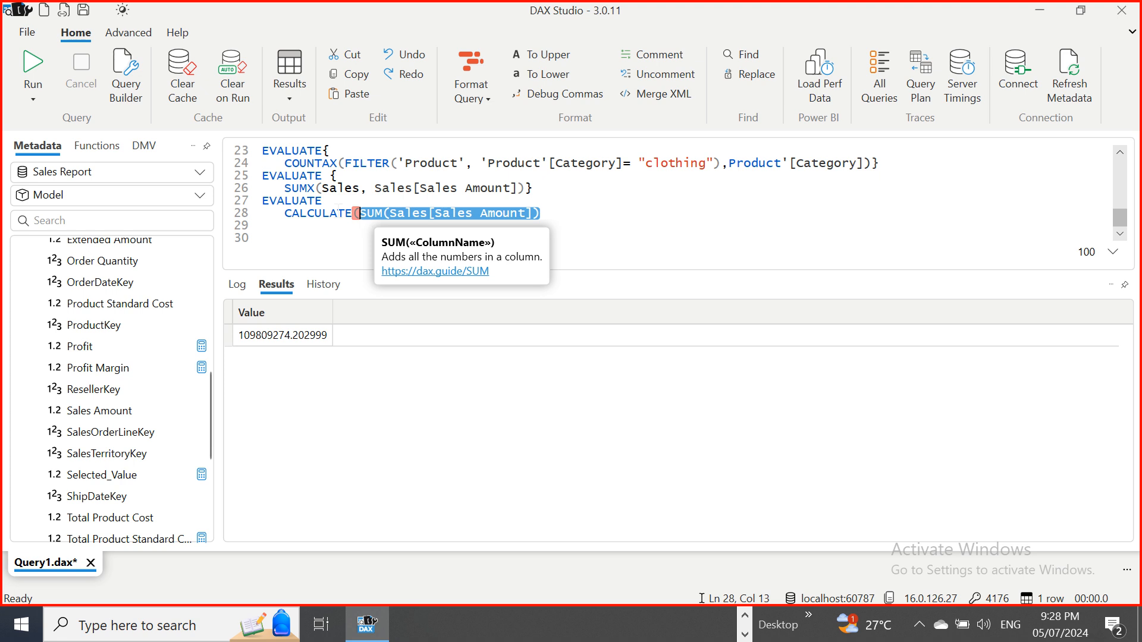
{"action": "left_click", "coordinate": [323, 214]}
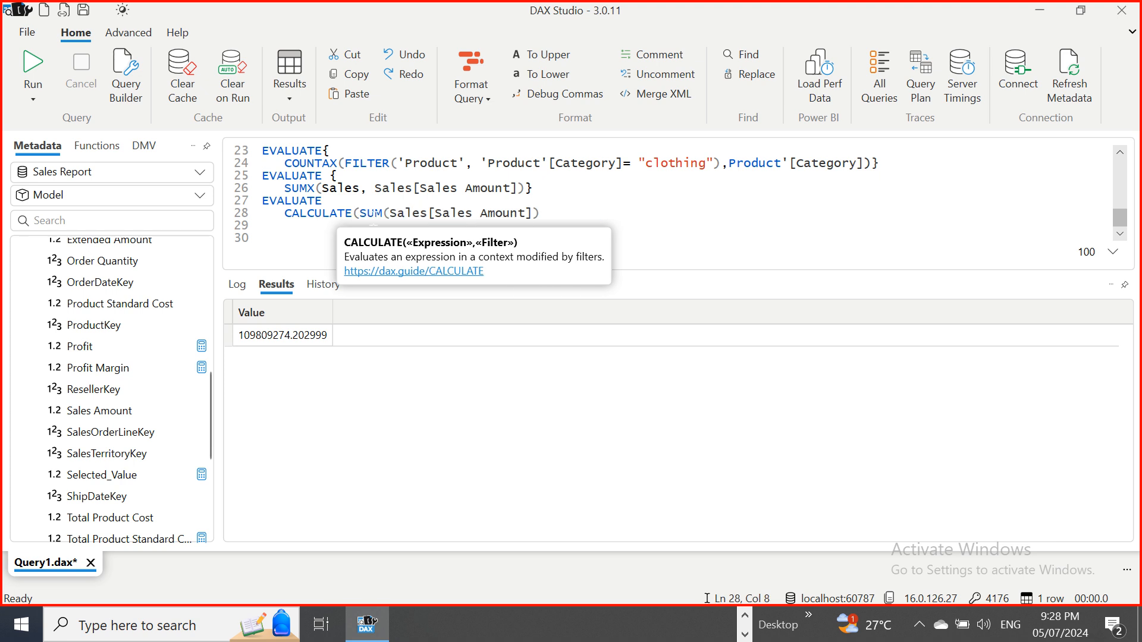
- Add 'Product' after a comma as the start of CALCULATE's filter argument, and expand the Product table in the metadata
{"action": "left_click", "coordinate": [542, 213]}
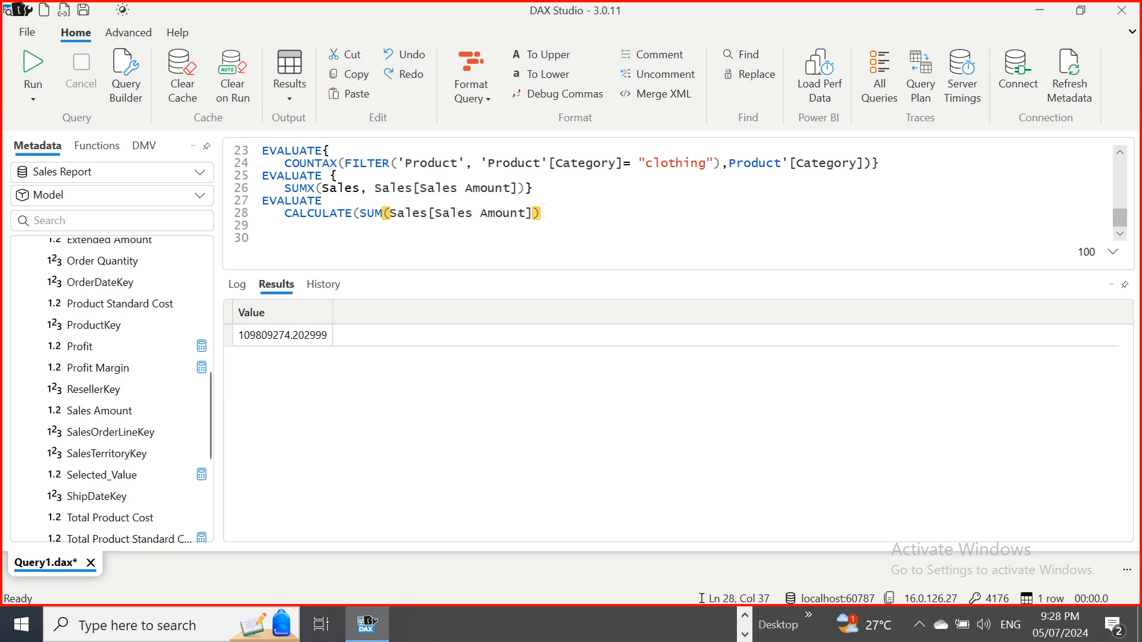
{"action": "type", "text": ", pr"}
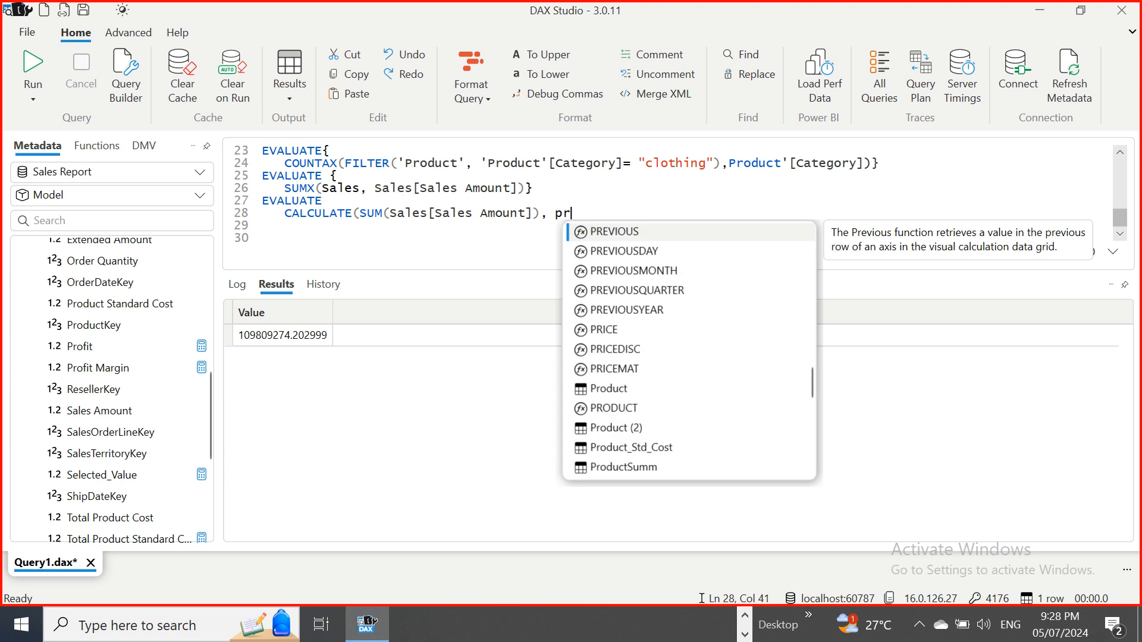
{"action": "type", "text": "od"}
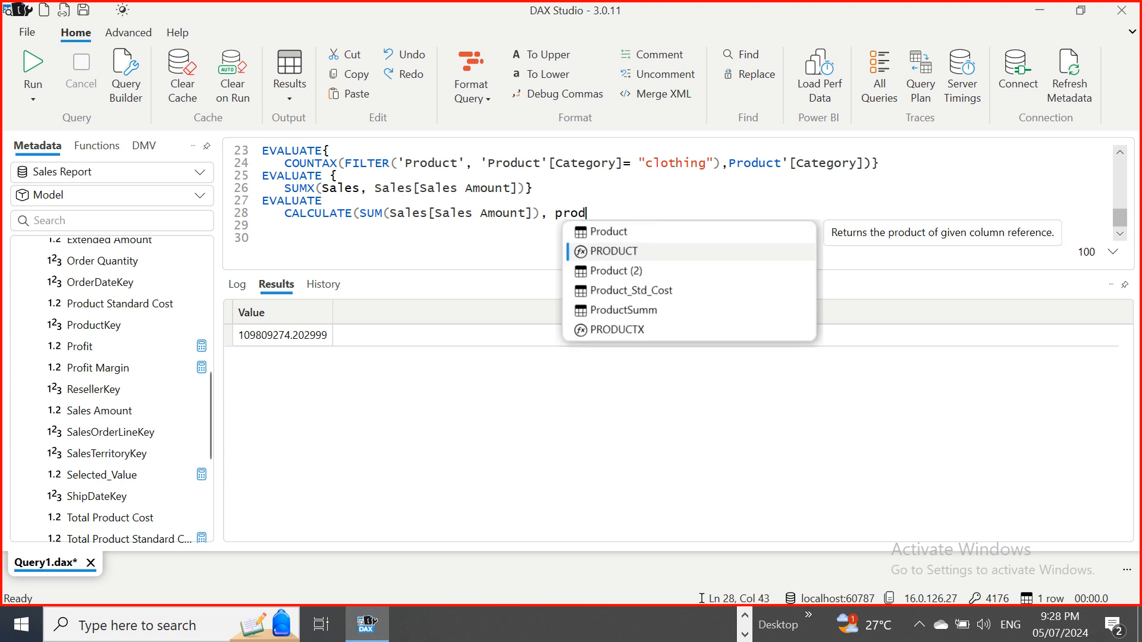
{"action": "double_click", "coordinate": [606, 234]}
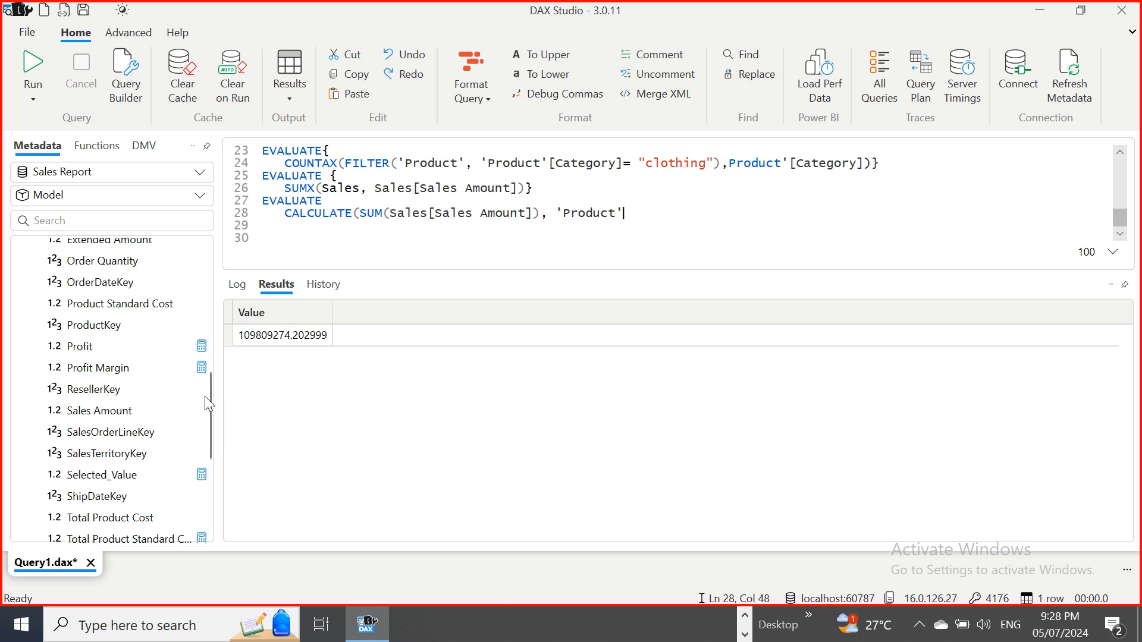
{"action": "left_click_drag", "start_coordinate": [208, 412], "coordinate": [200, 338]}
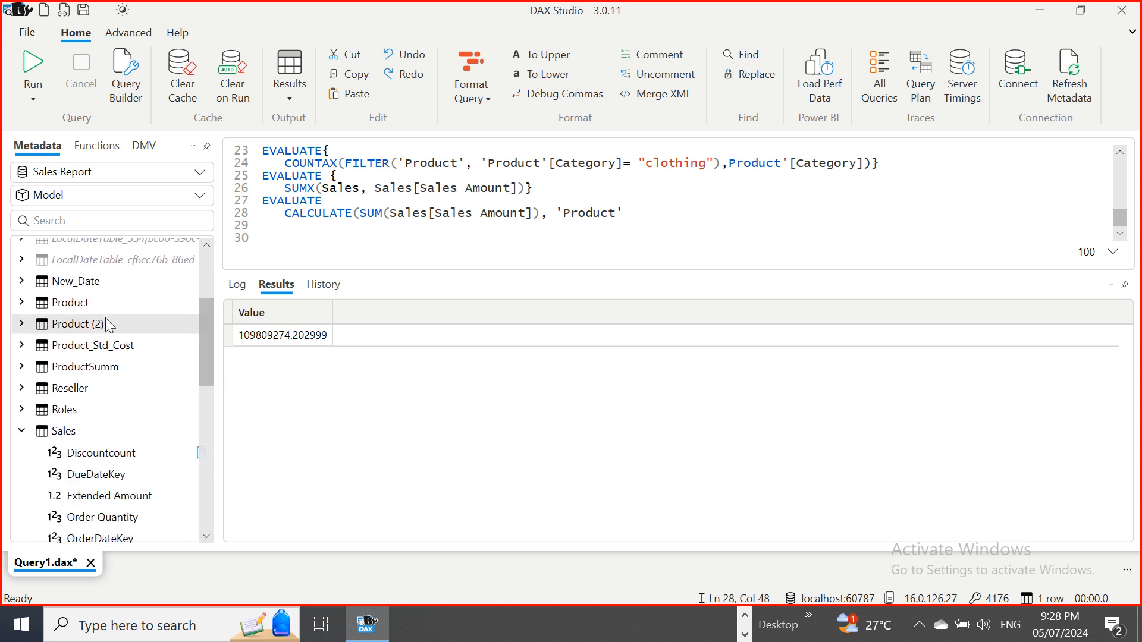
{"action": "left_click", "coordinate": [22, 303]}
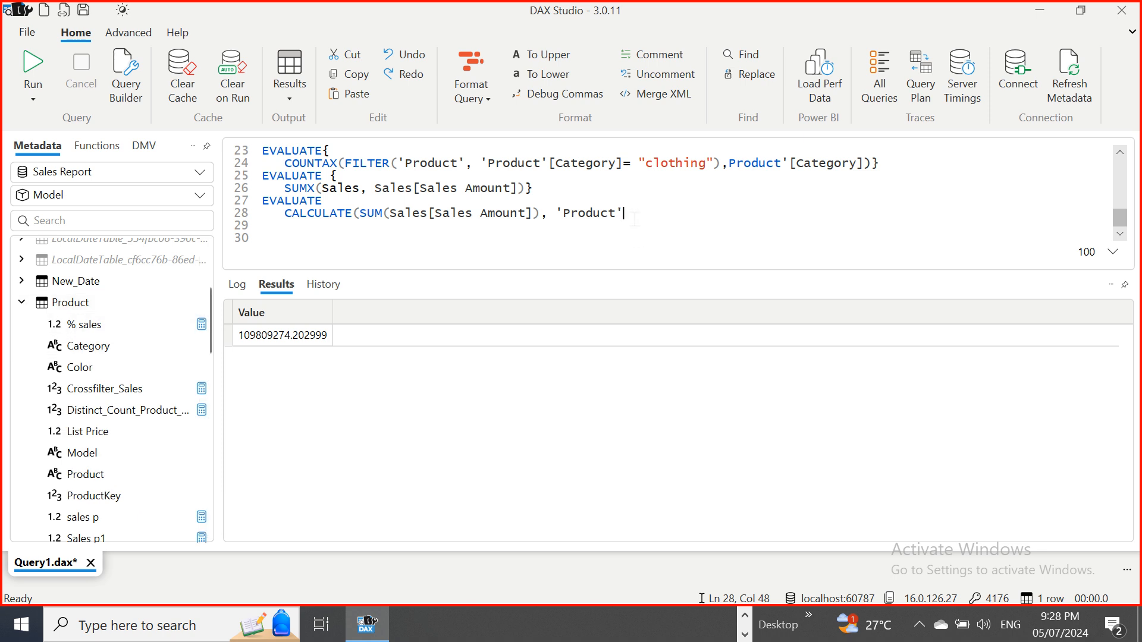
- Complete the filter as 'Product'[Category]="components", close CALCULATE, and try to run only this EVALUATE statement
{"action": "type", "text": "[c"}
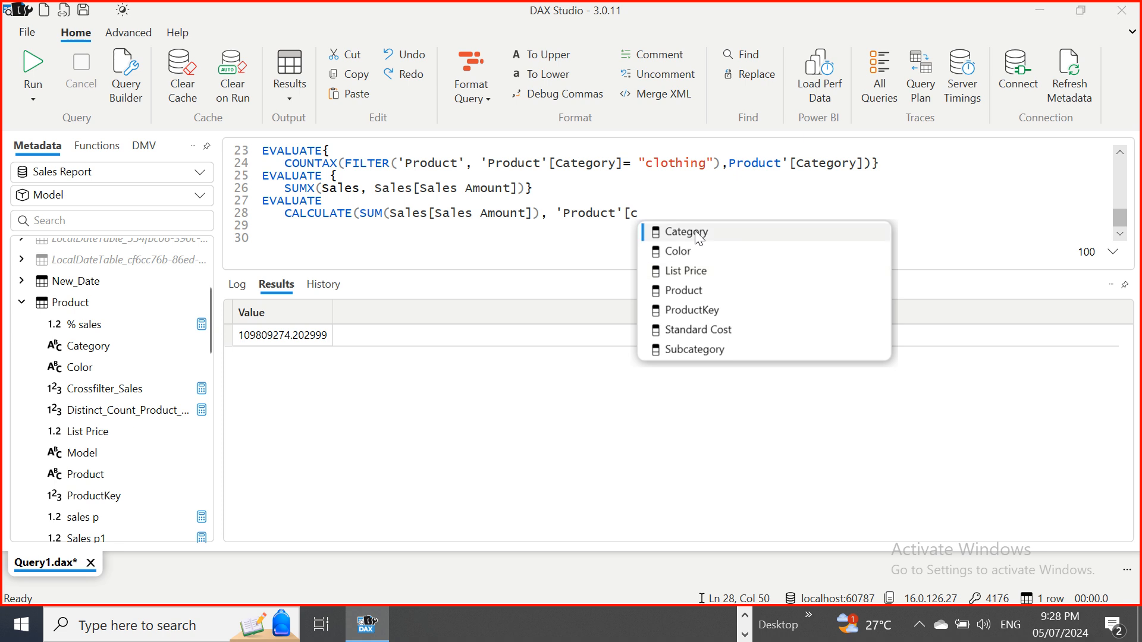
{"action": "double_click", "coordinate": [699, 236]}
{"action": "type", "text": "="}
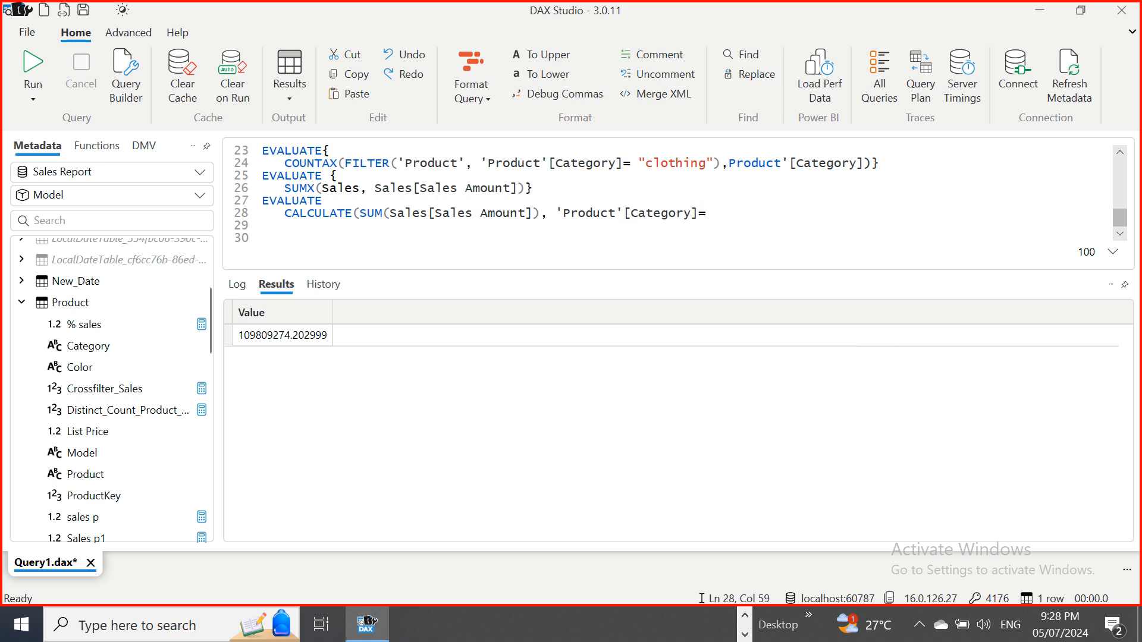
{"action": "type", "text": "\"components\")"}
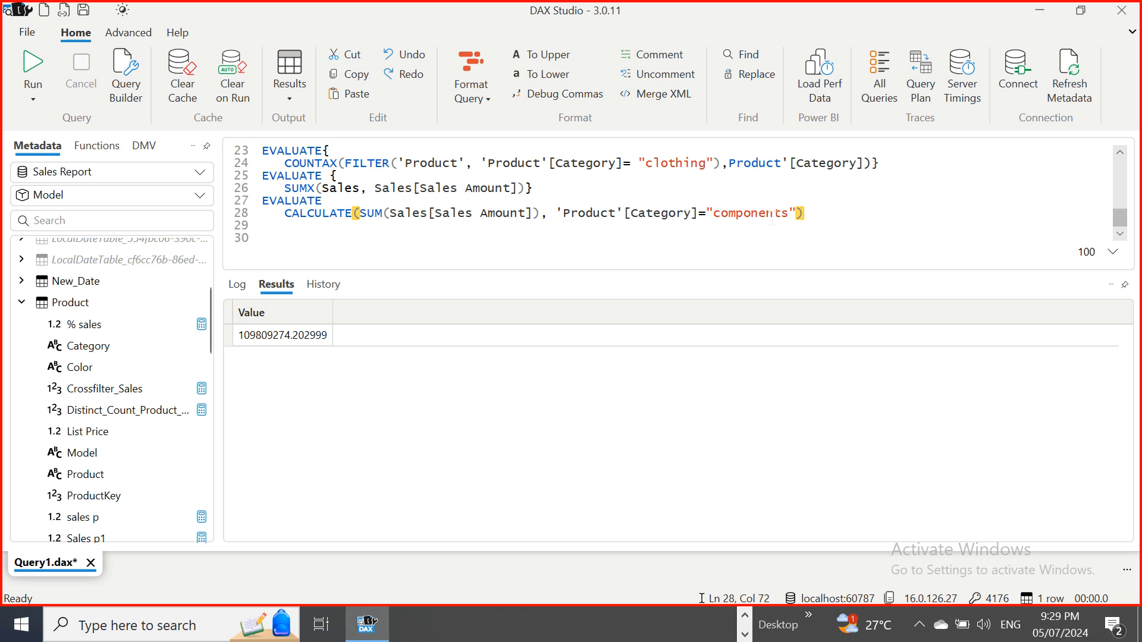
{"action": "left_click_drag", "start_coordinate": [813, 216], "coordinate": [255, 201]}
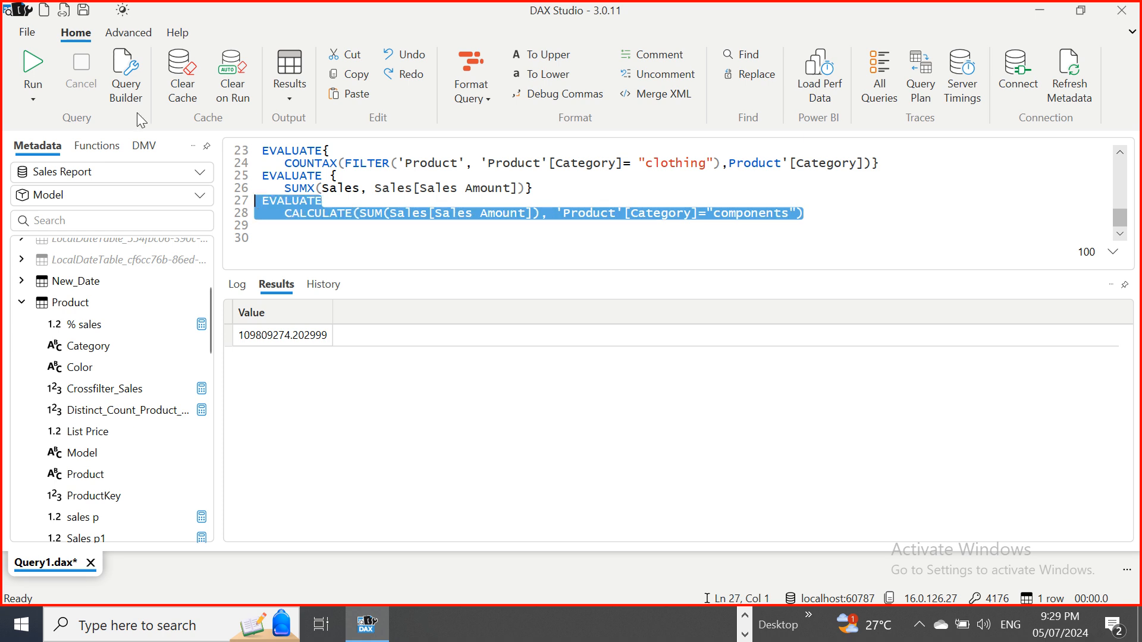
{"action": "left_click", "coordinate": [34, 65]}
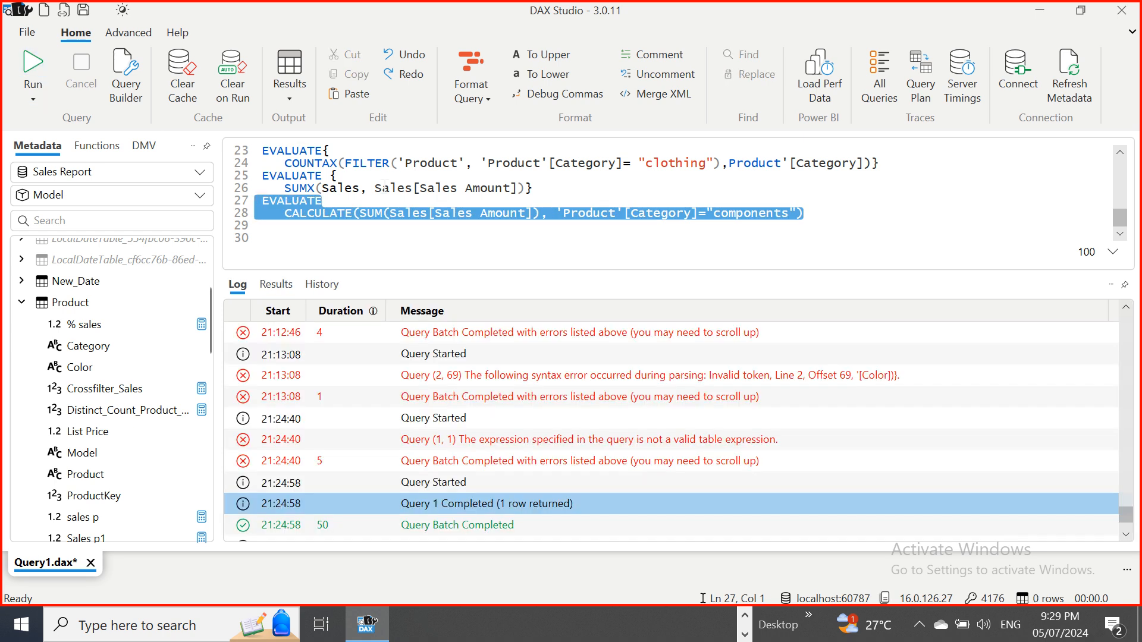
- Wrap the CALCULATE expression in curly braces and run only the EVALUATE statement on lines 27 and 28
{"action": "left_click", "coordinate": [322, 201]}
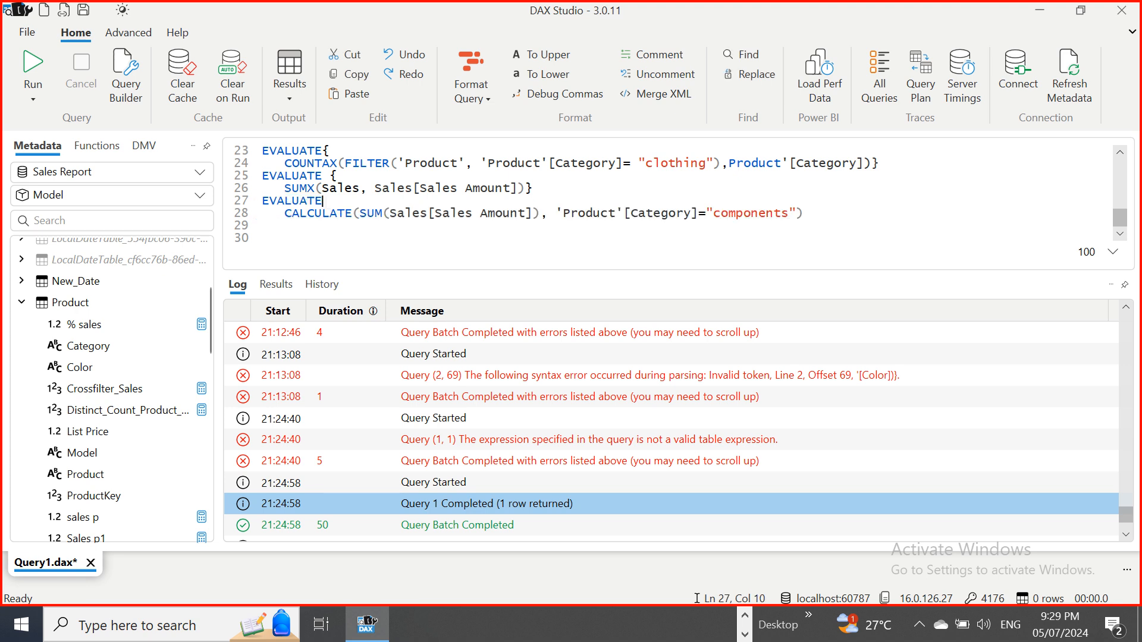
{"action": "type", "text": "{"}
{"action": "left_click", "coordinate": [814, 211]}
{"action": "type", "text": "}"}
{"action": "key", "text": "shift+Up"}
{"action": "key", "text": "ctrl+shift+Left"}
{"action": "key", "text": "ctrl+shift+Left"}
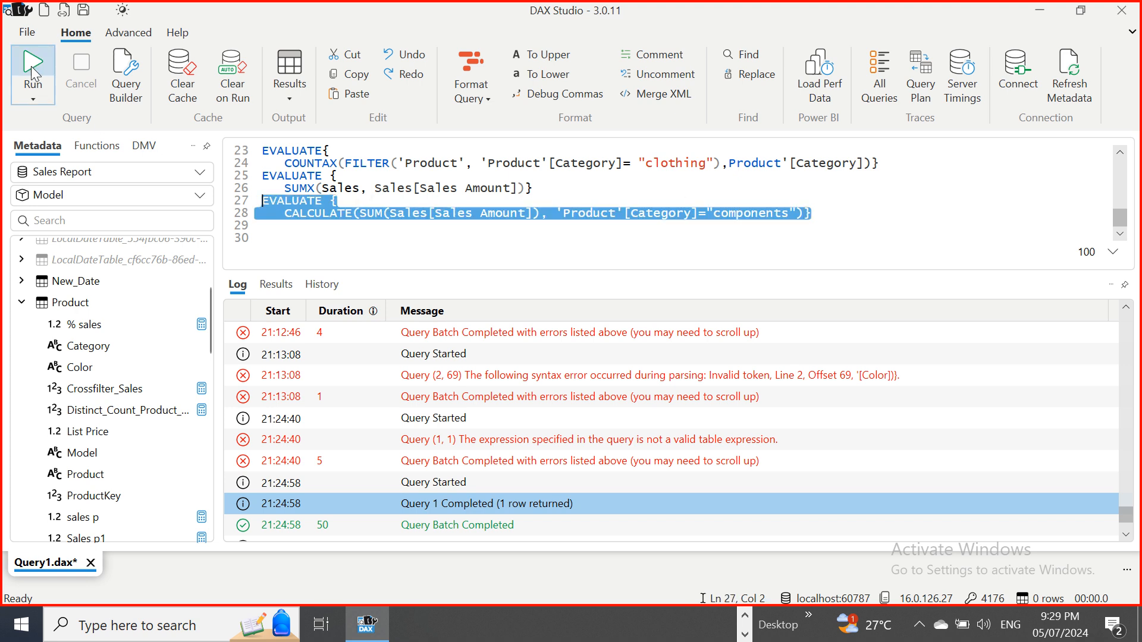
{"action": "left_click", "coordinate": [27, 61]}
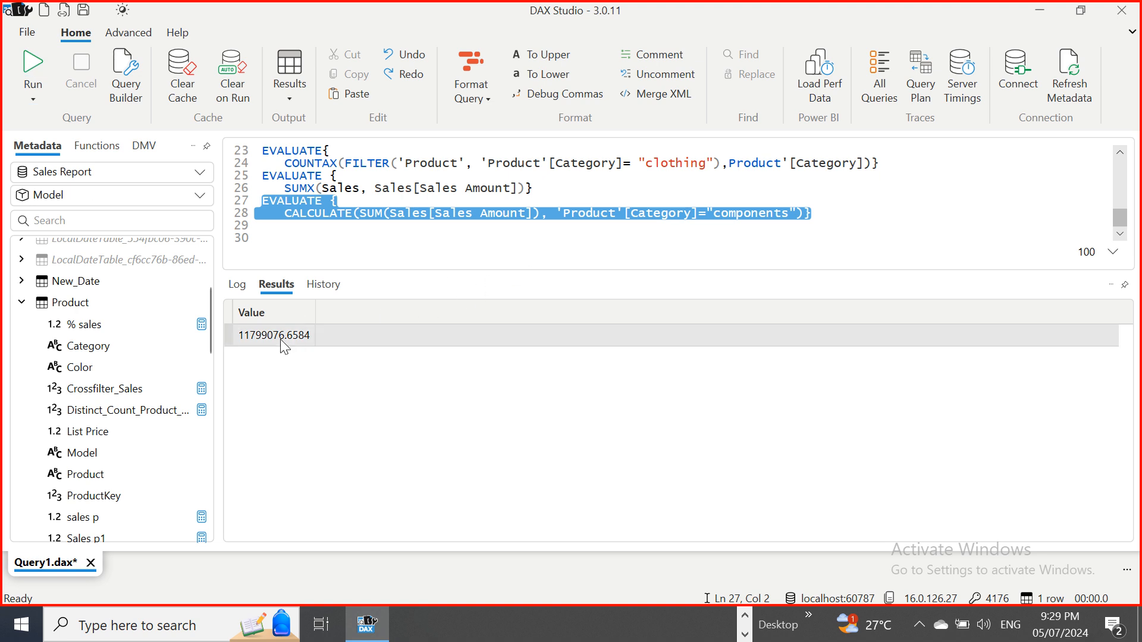
- Copy the EVALUATE statement up to SUM(Sales[Sales Amount]), leaving out the category filter, onto a new line below the components query
{"action": "left_click", "coordinate": [546, 214]}
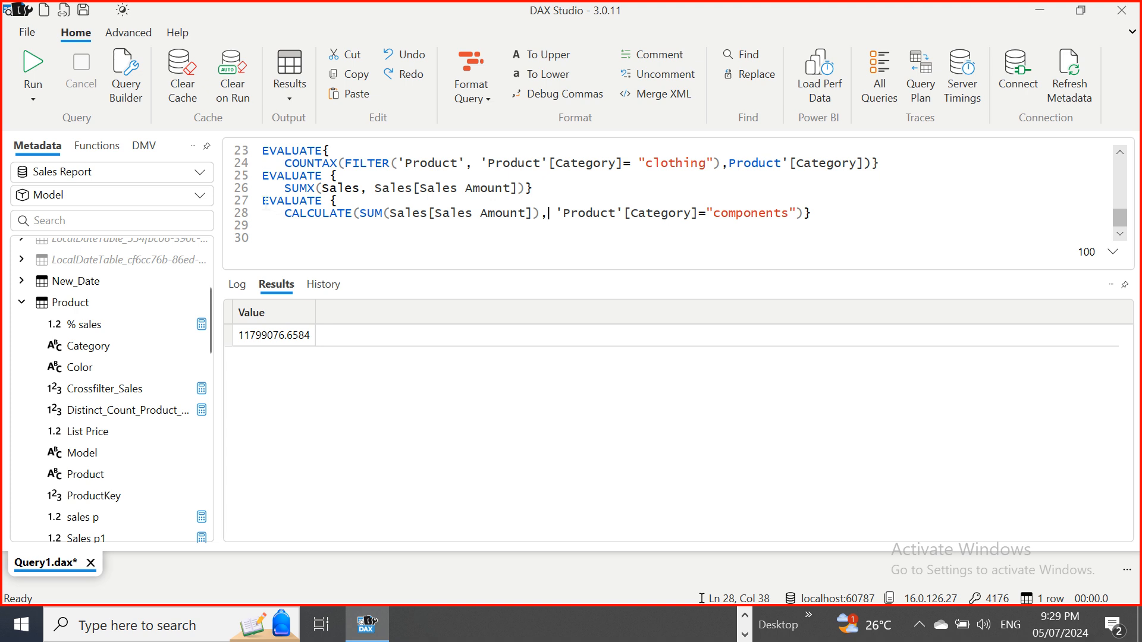
{"action": "left_click_drag", "start_coordinate": [264, 200], "coordinate": [542, 212]}
{"action": "key", "text": "ctrl+c"}
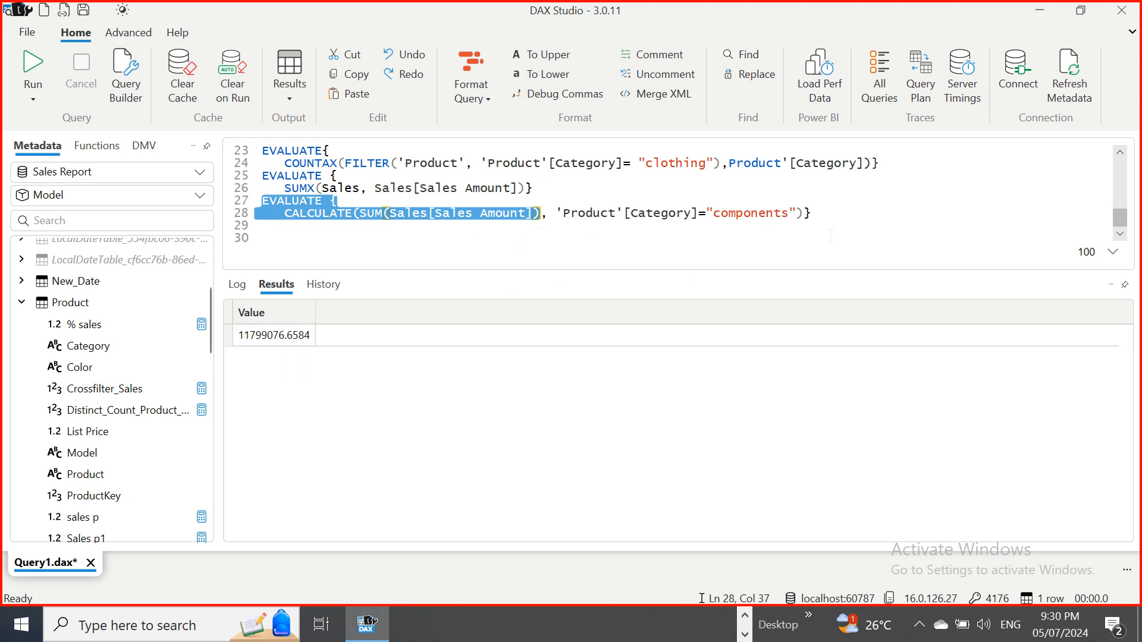
{"action": "left_click", "coordinate": [818, 220]}
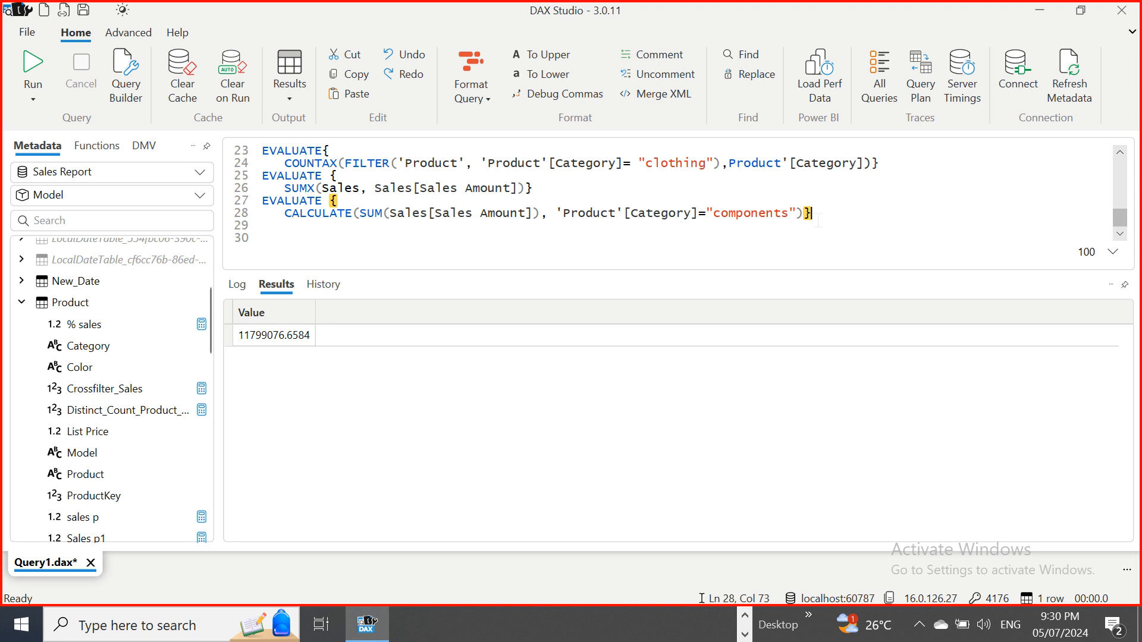
{"action": "key", "text": "Return"}
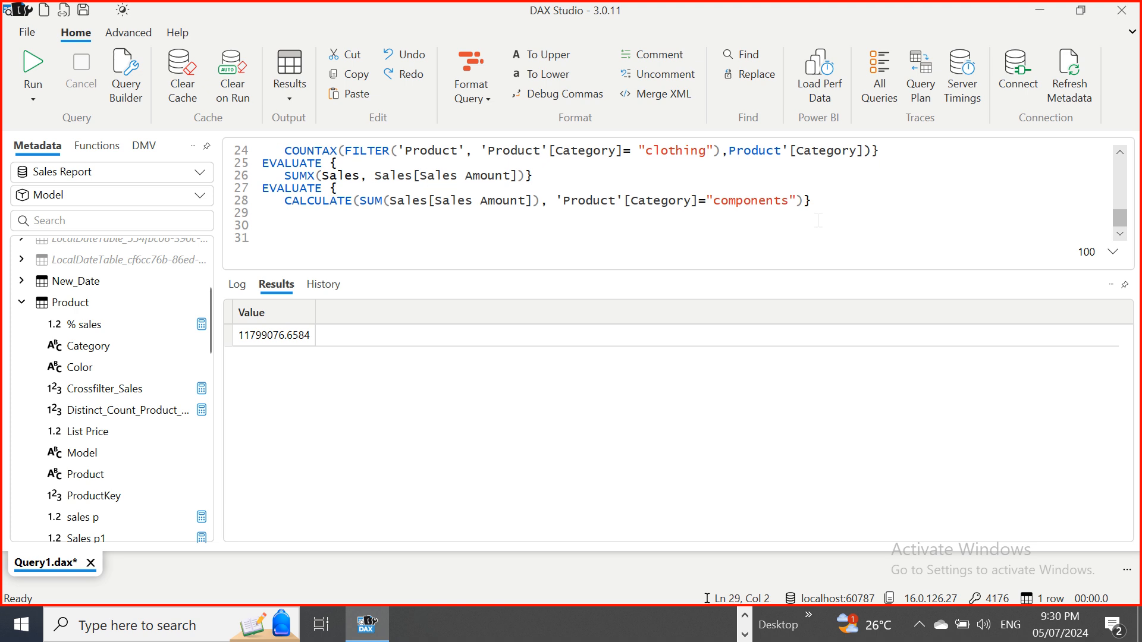
{"action": "key", "text": "ctrl+v"}
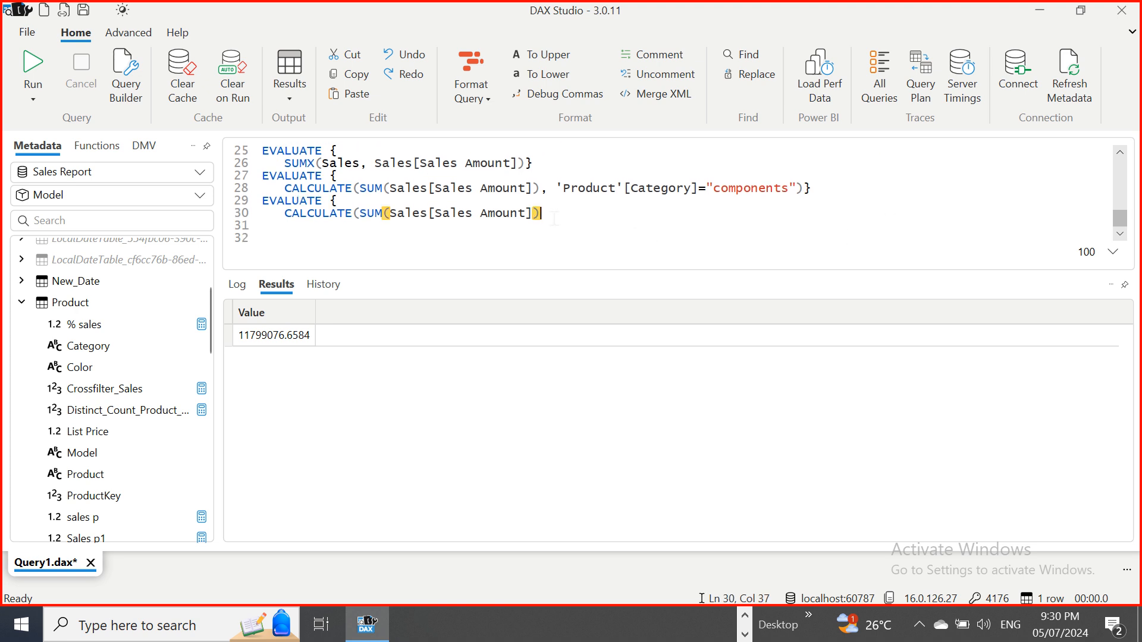
- Add a closing curly brace to the unfiltered CALCULATE statement and try twice to run only lines 29 and 30
{"action": "type", "text": "}"}
{"action": "left_click_drag", "start_coordinate": [550, 213], "coordinate": [260, 205]}
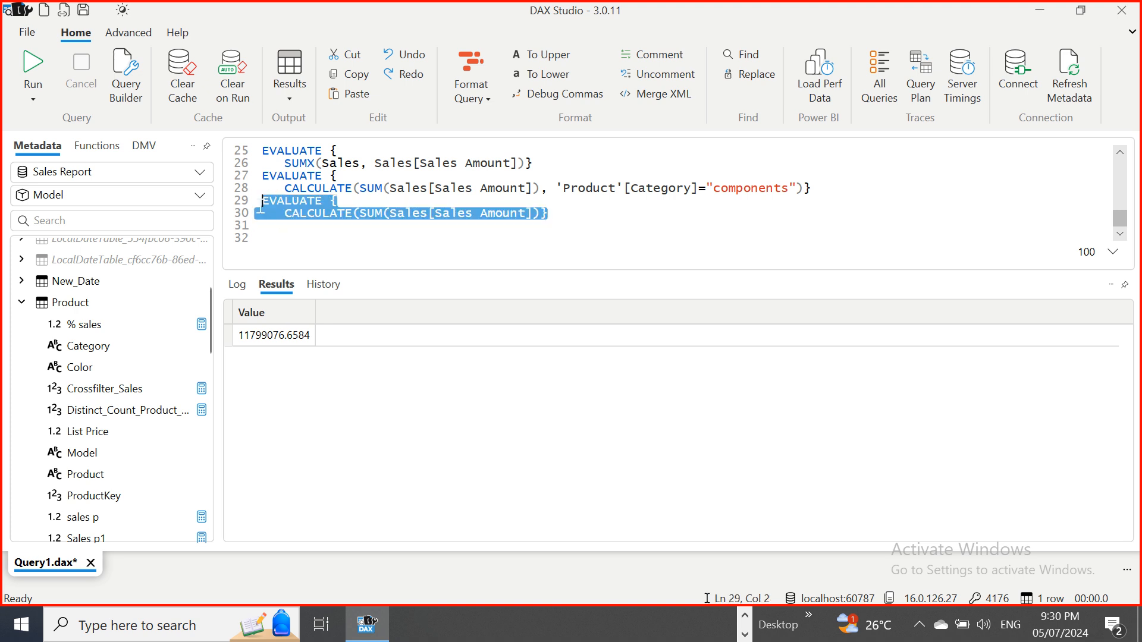
{"action": "left_click", "coordinate": [26, 57]}
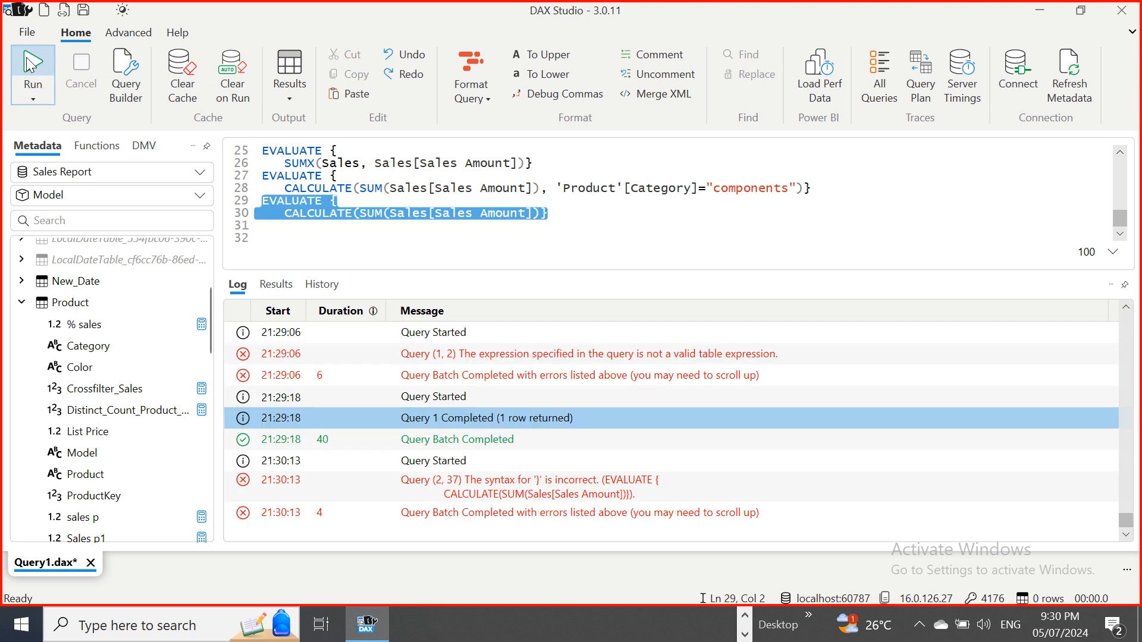
{"action": "left_click", "coordinate": [568, 218]}
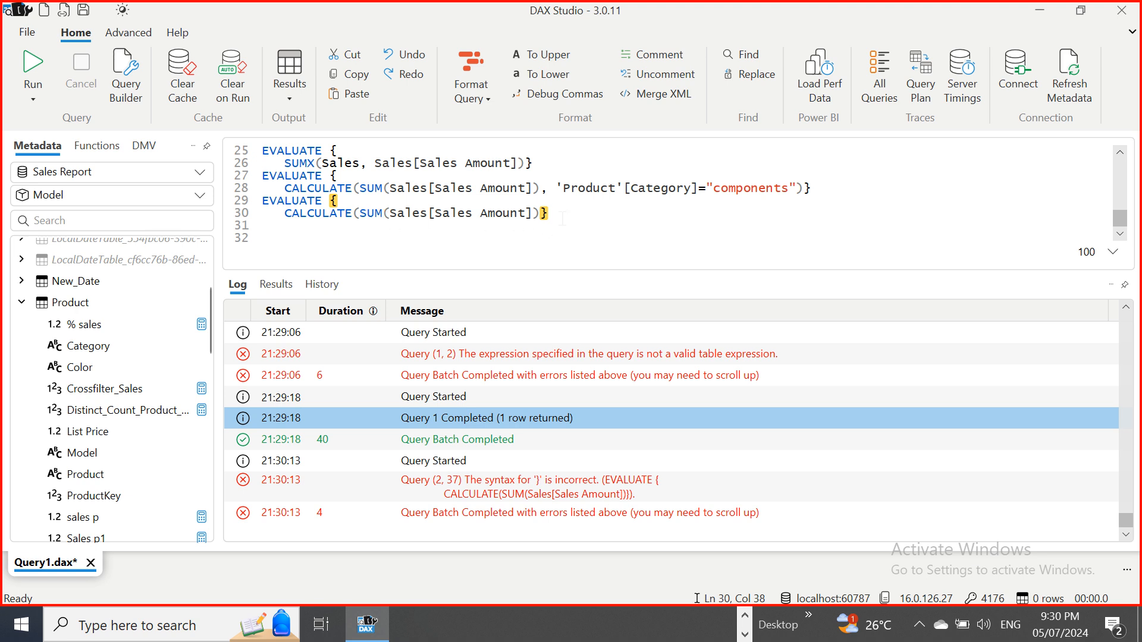
{"action": "left_click_drag", "start_coordinate": [562, 218], "coordinate": [260, 201]}
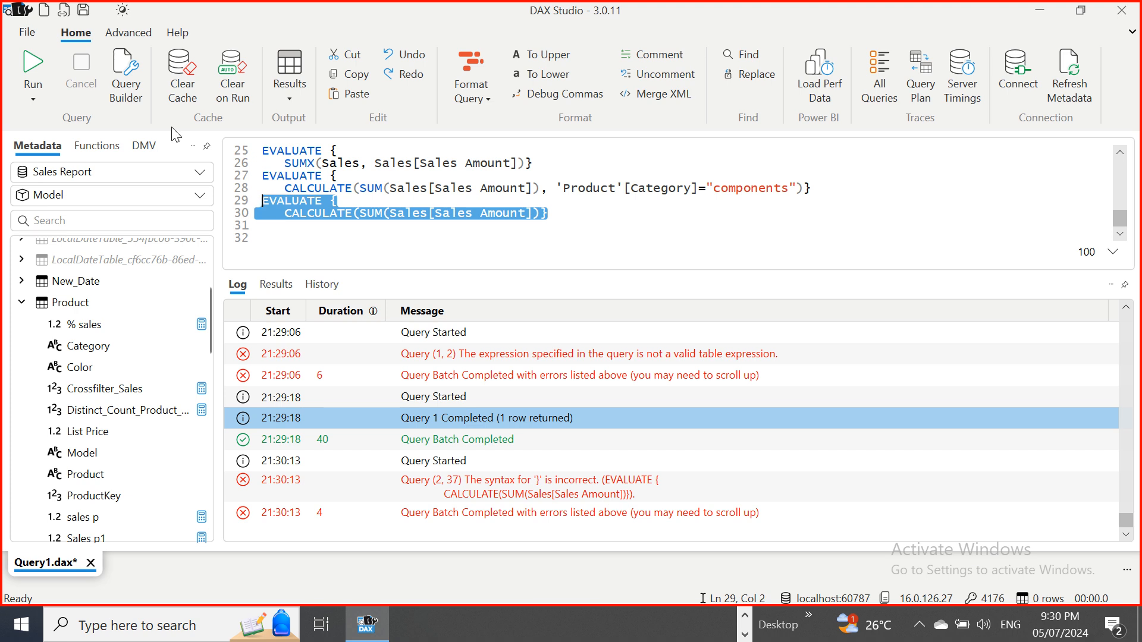
{"action": "left_click", "coordinate": [37, 63]}
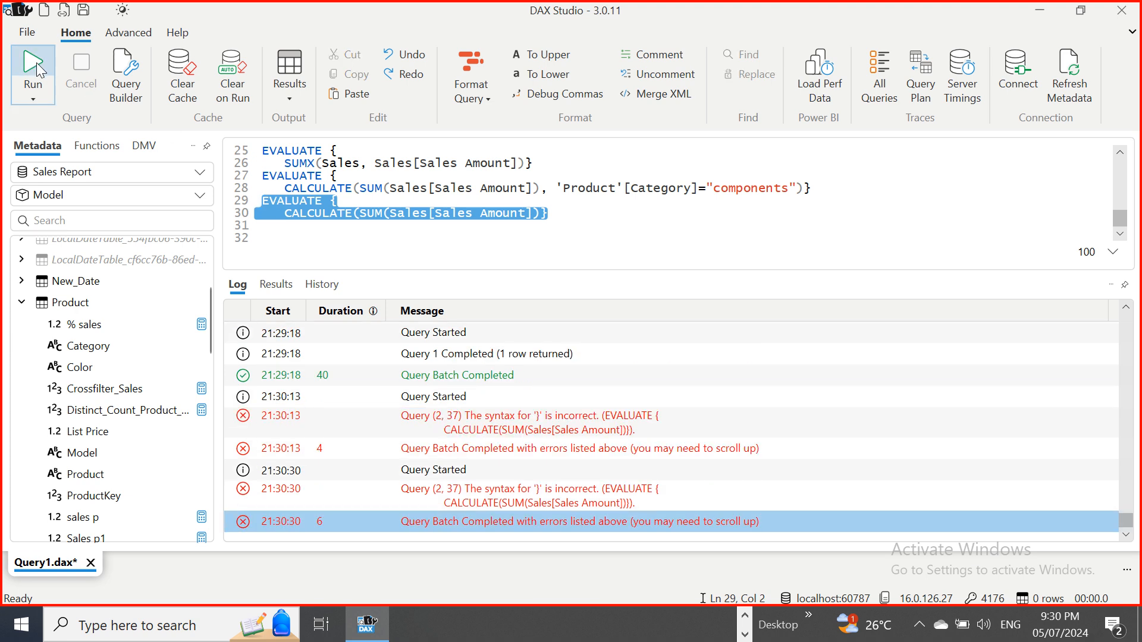
- Remove the curly braces around the last CALCULATE(SUM(Sales[Sales Amount]) query on lines 29–30 and try to run it
{"action": "left_click", "coordinate": [558, 214]}
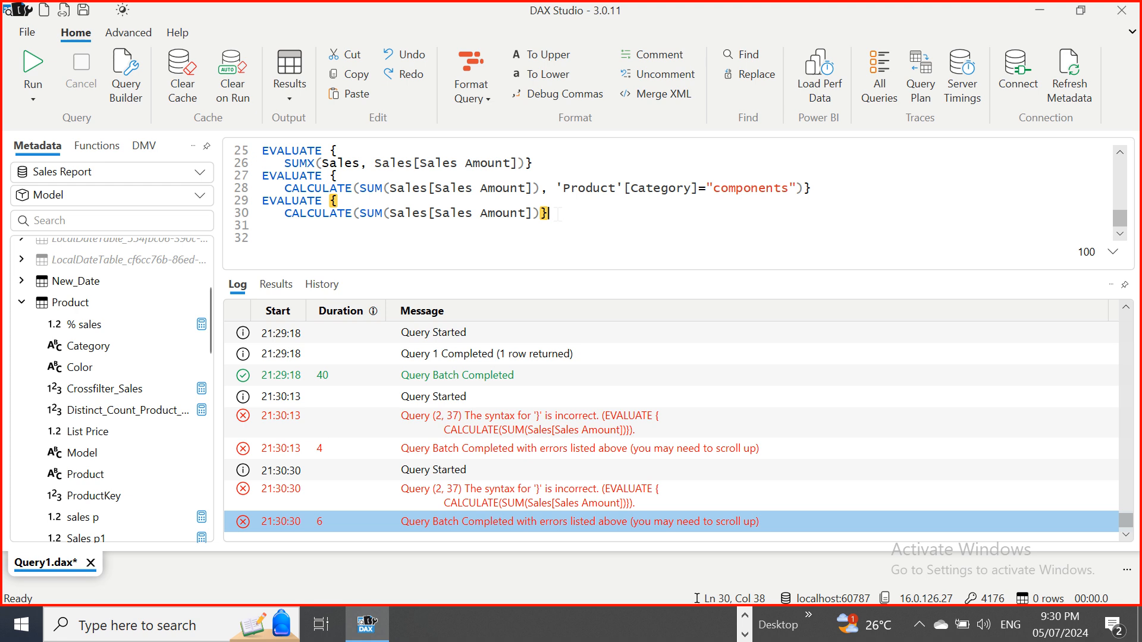
{"action": "key", "text": "BackSpace"}
{"action": "key", "text": "Up"}
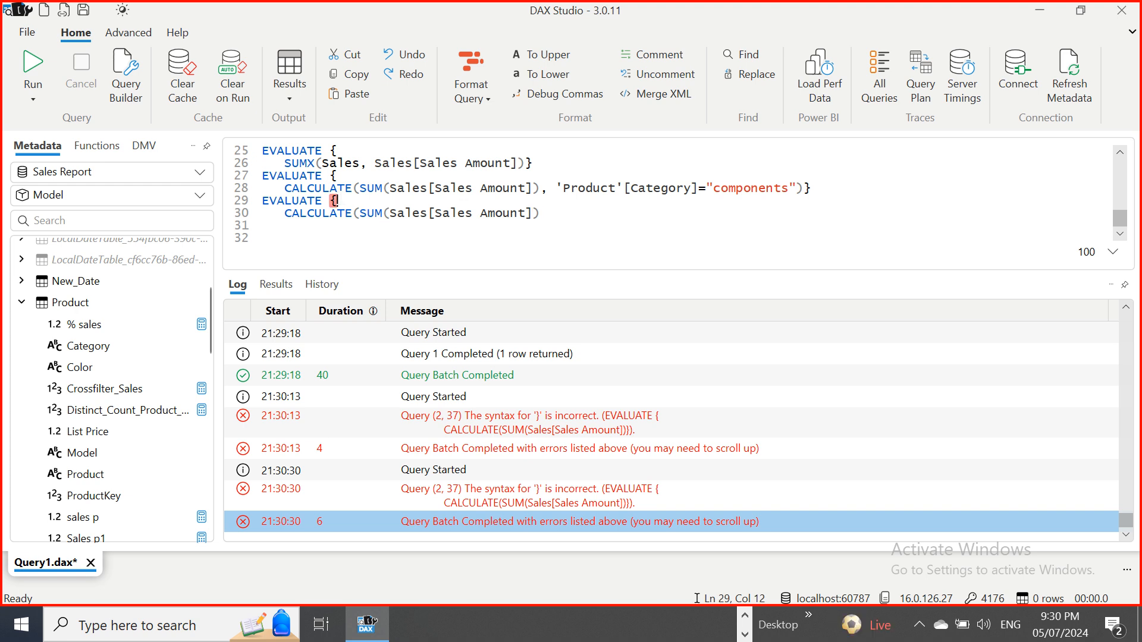
{"action": "key", "text": "BackSpace"}
{"action": "left_click_drag", "start_coordinate": [547, 216], "coordinate": [262, 205]}
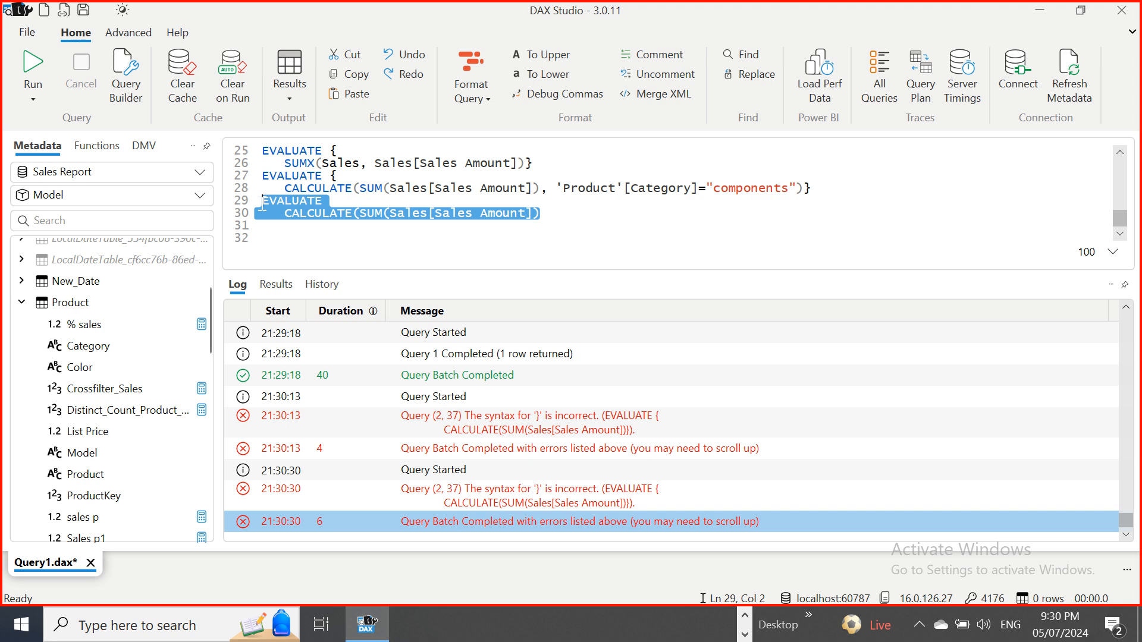
{"action": "left_click", "coordinate": [38, 66]}
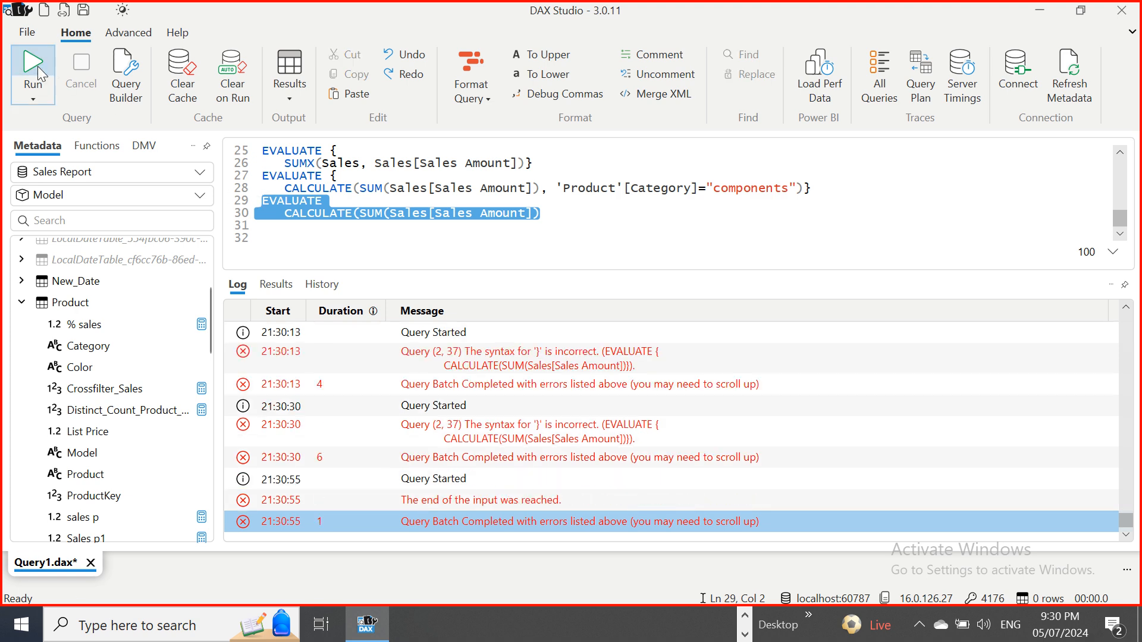
- Restore the curly braces around the CALCULATE(SUM(Sales[Sales Amount]) expression on lines 29–30 and try running that query again
{"action": "left_click", "coordinate": [555, 218]}
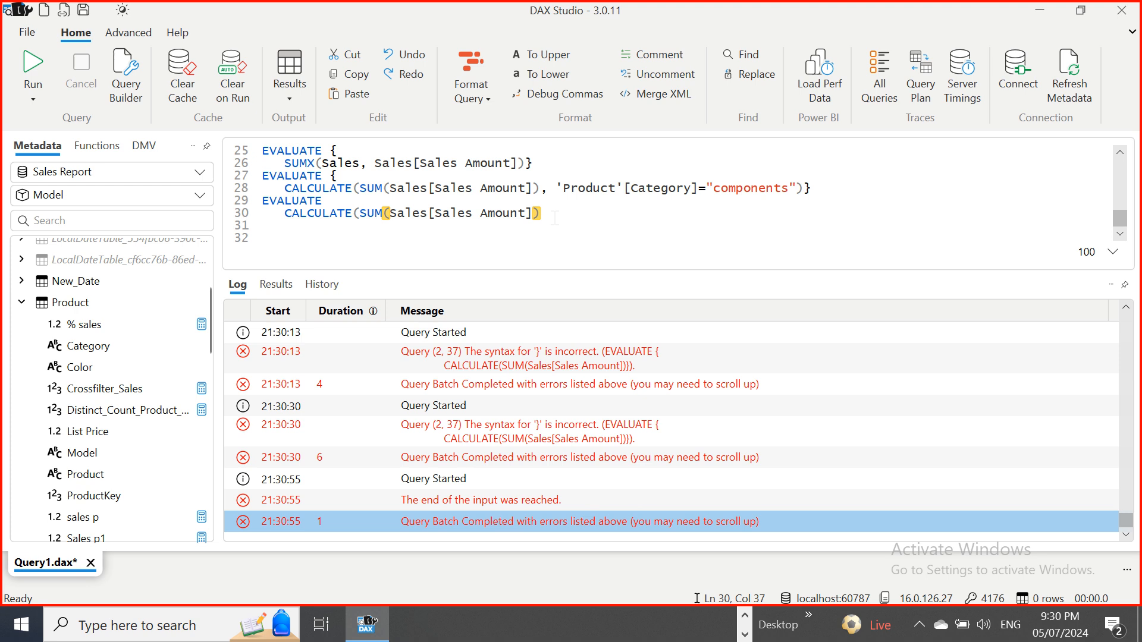
{"action": "type", "text": "}"}
{"action": "key", "text": "Up"}
{"action": "type", "text": "{"}
{"action": "key", "text": "Down"}
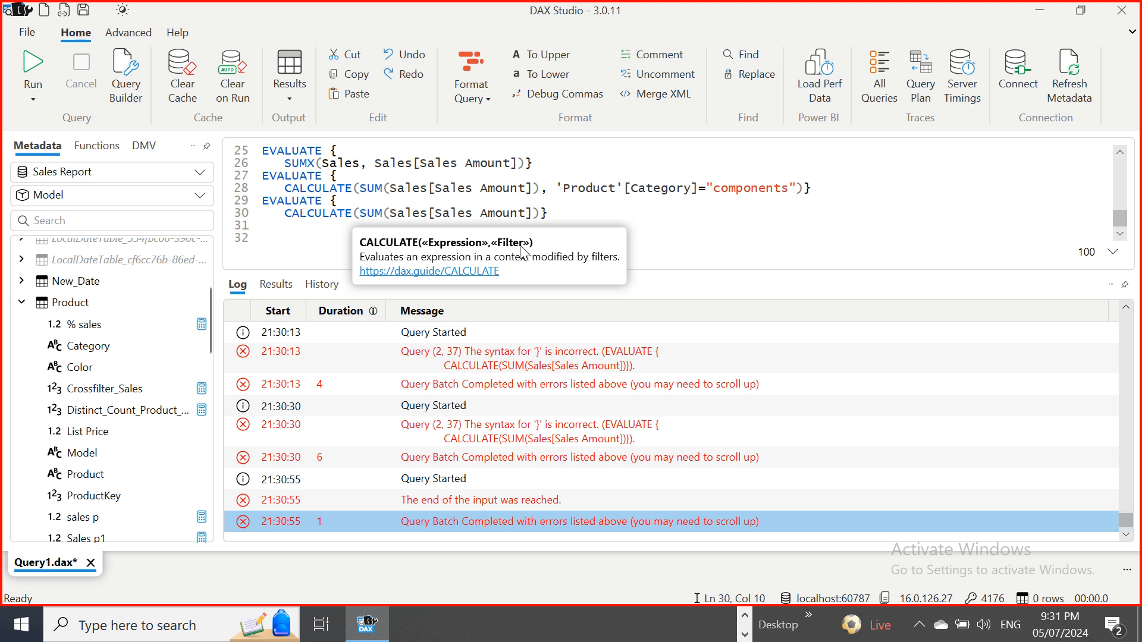
{"action": "left_click", "coordinate": [560, 216]}
{"action": "key", "text": "shift+Up"}
{"action": "key", "text": "shift+Home"}
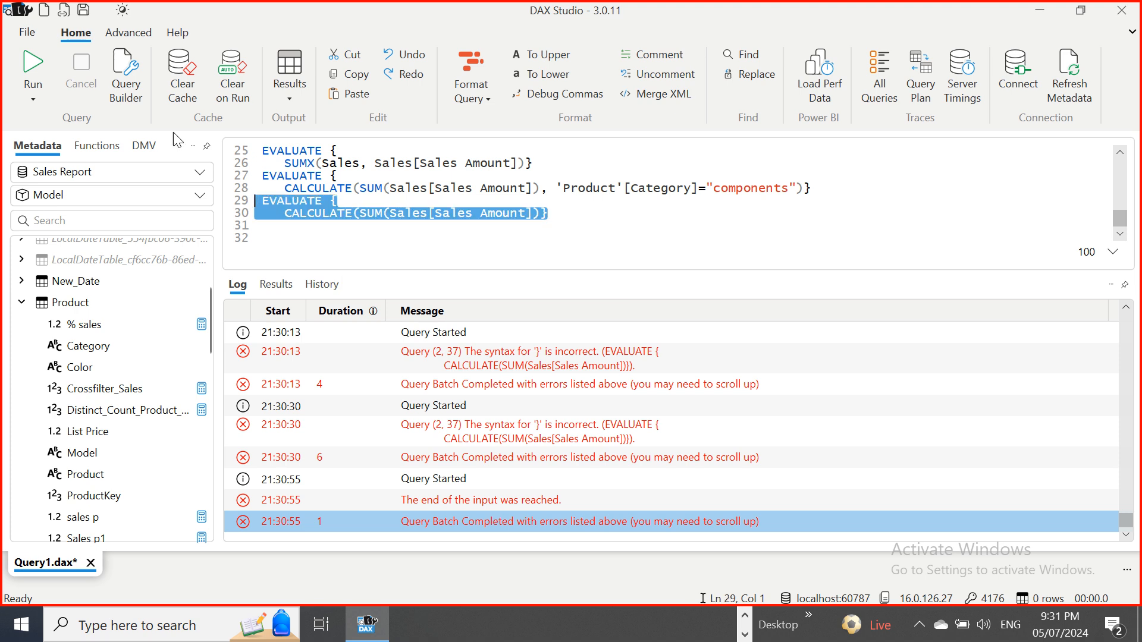
{"action": "left_click", "coordinate": [34, 63]}
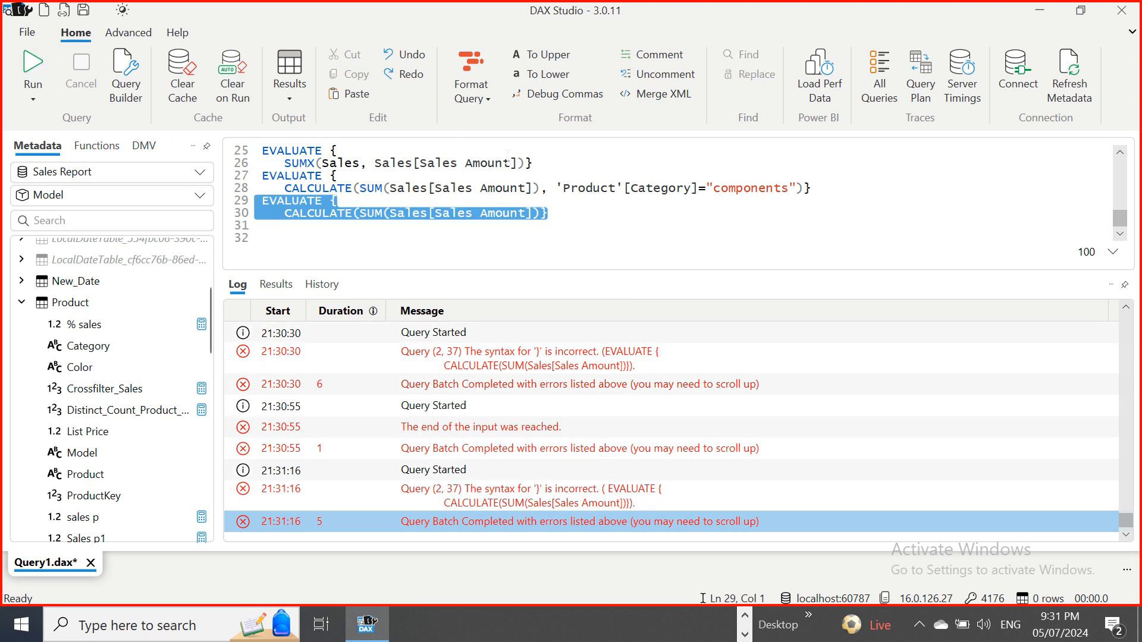
- Check the syntax hint for CALCULATE and delete the unfiltered CALCULATE query on lines 29–30
{"action": "left_click", "coordinate": [329, 215]}
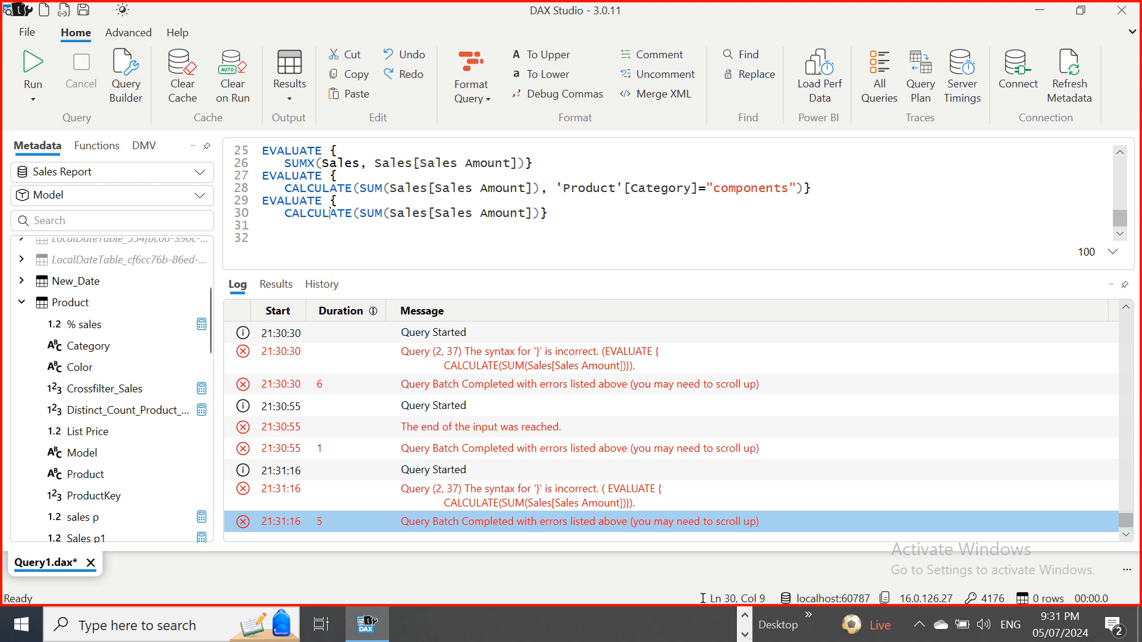
{"action": "mouse_move", "coordinate": [329, 214]}
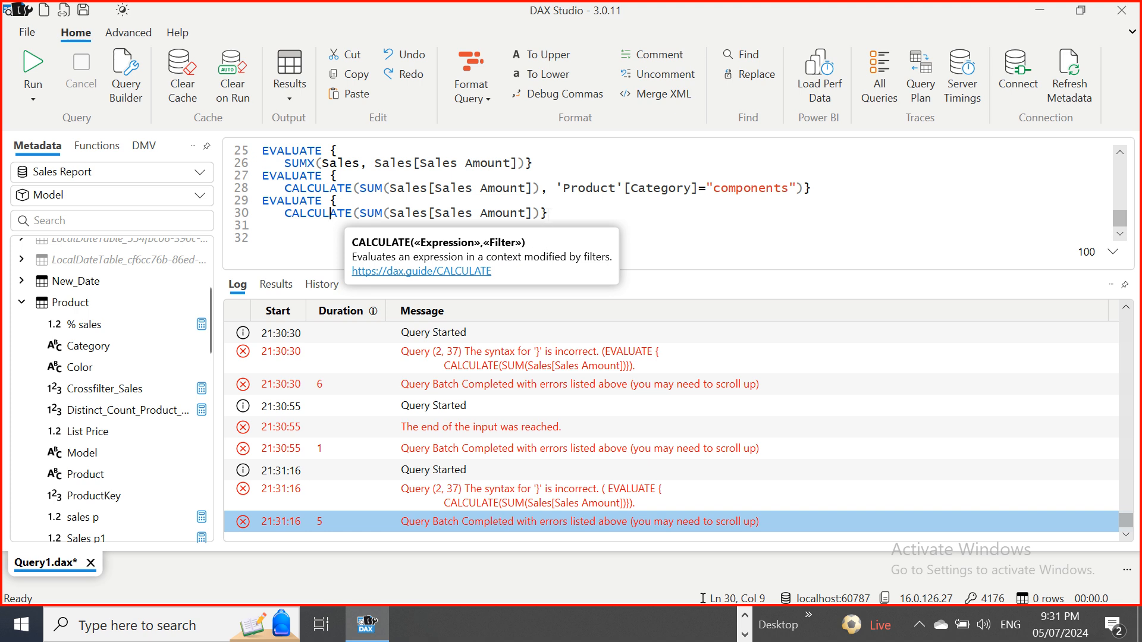
{"action": "left_click_drag", "start_coordinate": [549, 211], "coordinate": [256, 201]}
{"action": "key", "text": "Delete"}
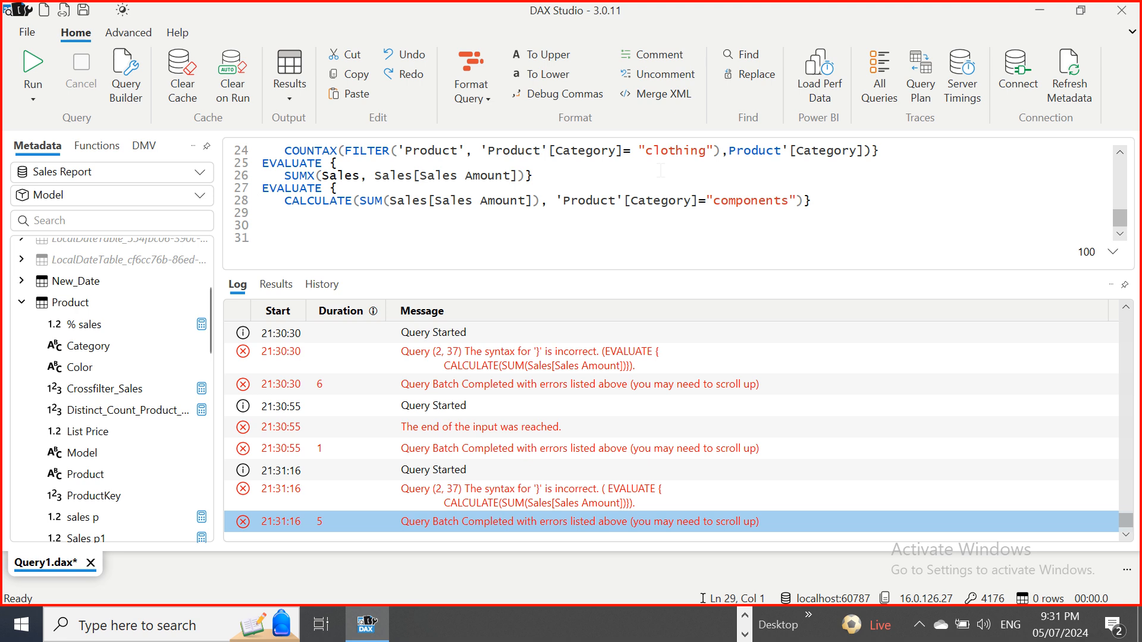
- Run only the CALCULATE query that filters 'Product'[Category] to "components"
{"action": "left_click", "coordinate": [347, 201]}
{"action": "mouse_move", "coordinate": [347, 201]}
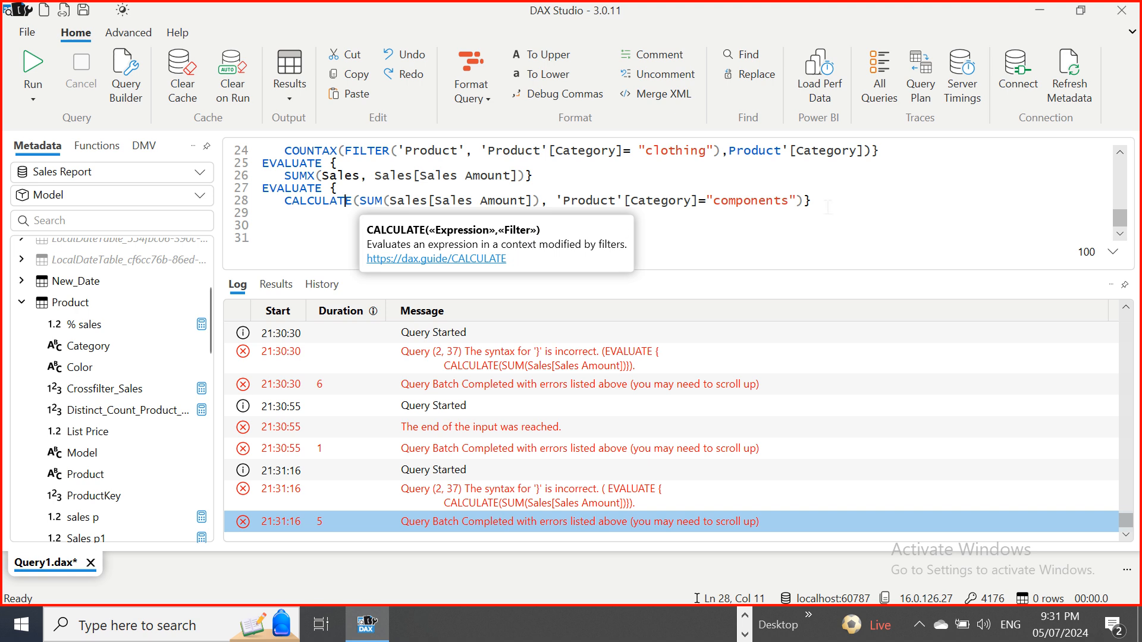
{"action": "left_click_drag", "start_coordinate": [833, 210], "coordinate": [263, 188]}
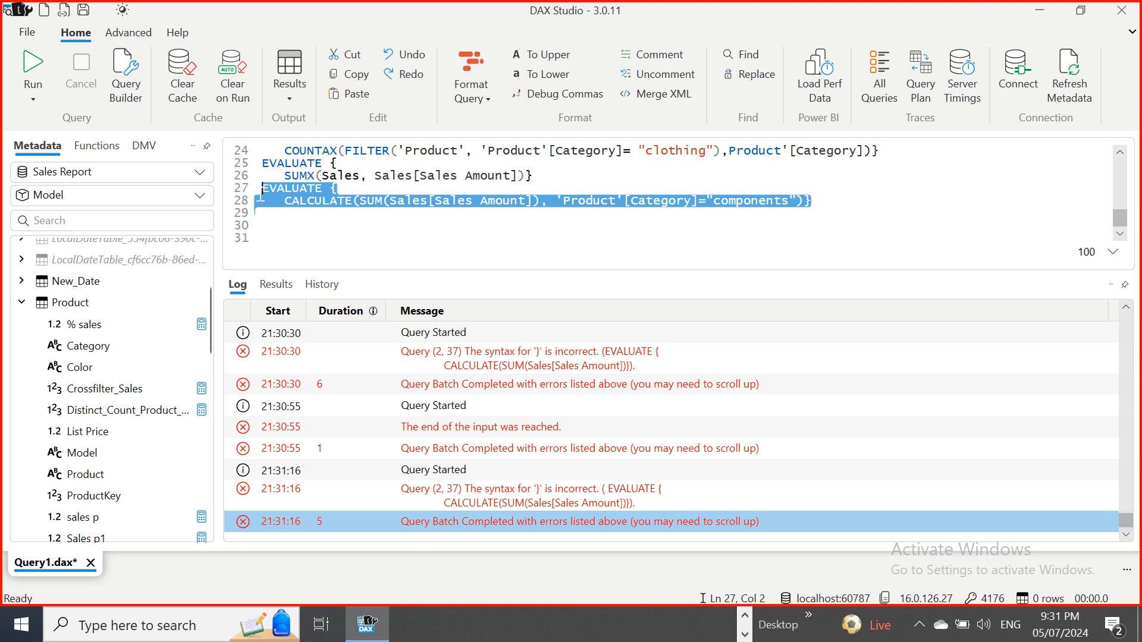
{"action": "left_click", "coordinate": [27, 64]}
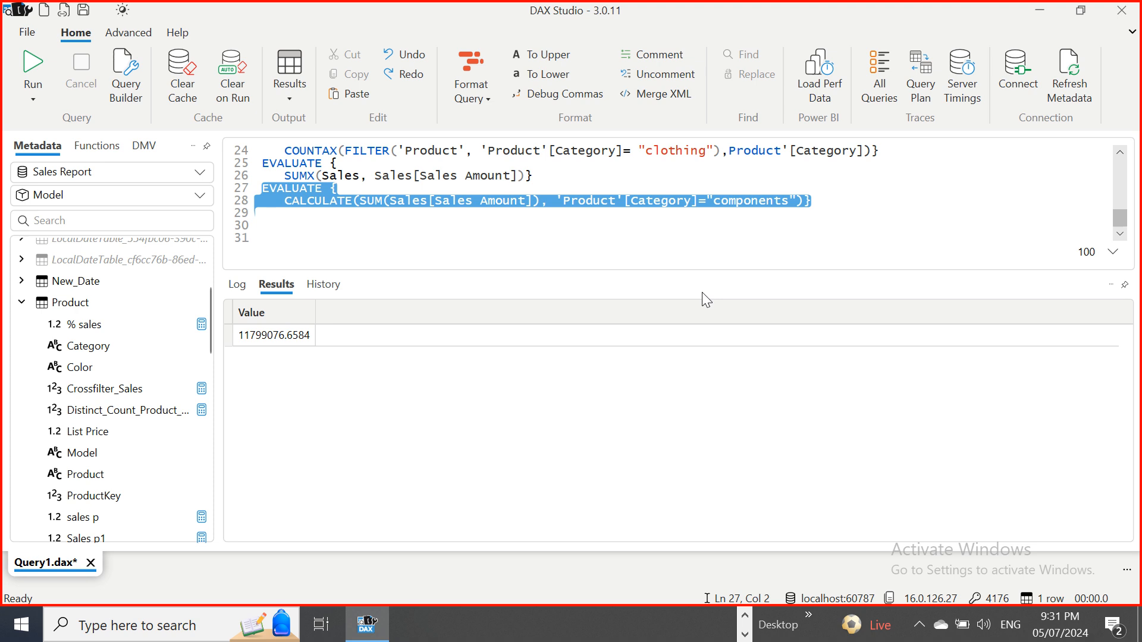
- Begin a new query below the components query with EVALUATE and an indented CALCULATE( on the following line
{"action": "left_click", "coordinate": [819, 202]}
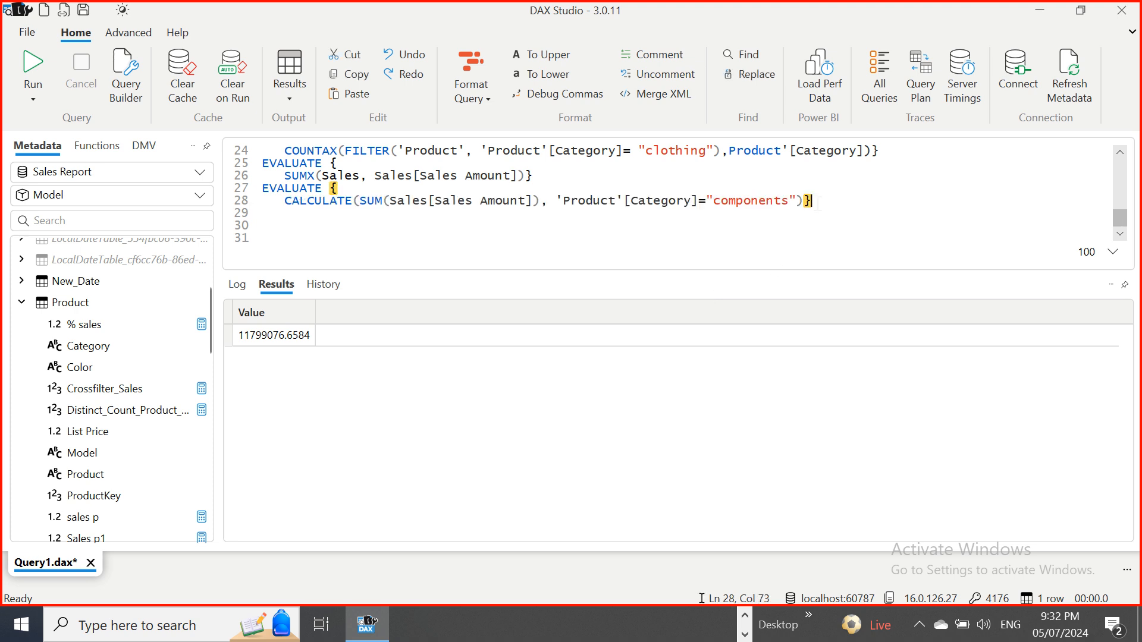
{"action": "key", "text": "Return"}
{"action": "key", "text": "BackSpace"}
{"action": "key", "text": "BackSpace"}
{"action": "key", "text": "BackSpace"}
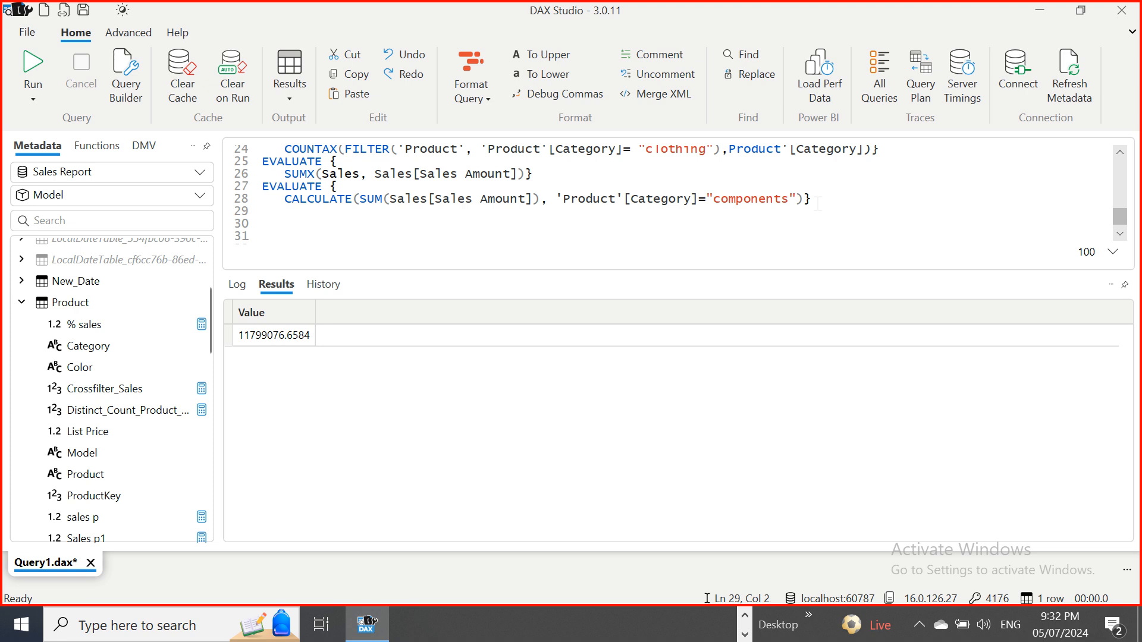
{"action": "type", "text": "EV"}
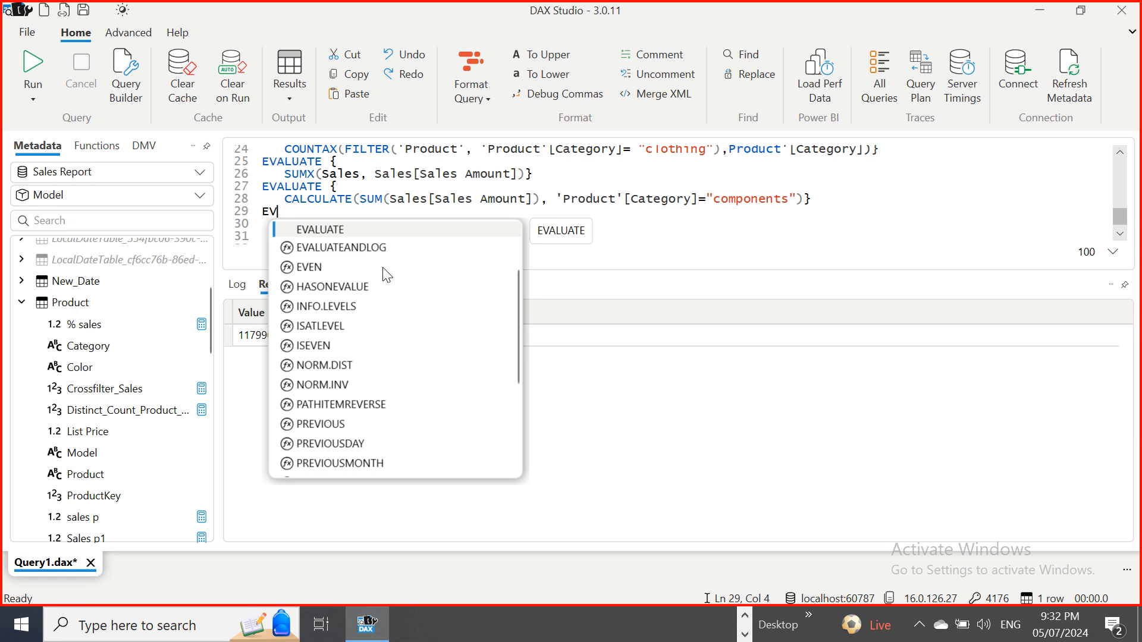
{"action": "double_click", "coordinate": [369, 229]}
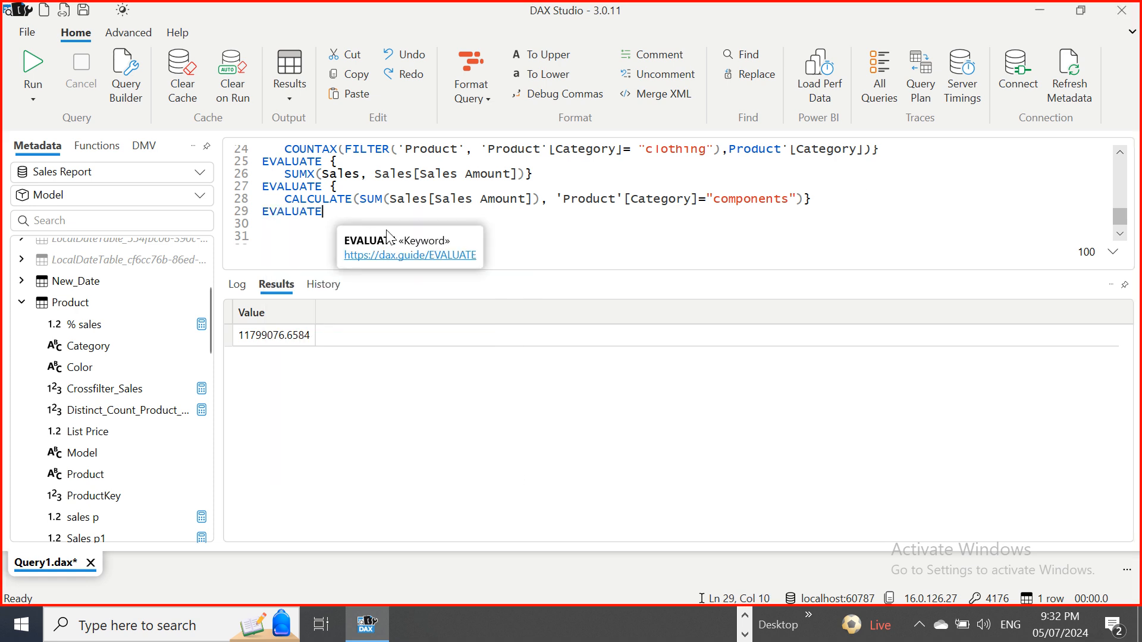
{"action": "key", "text": "Return"}
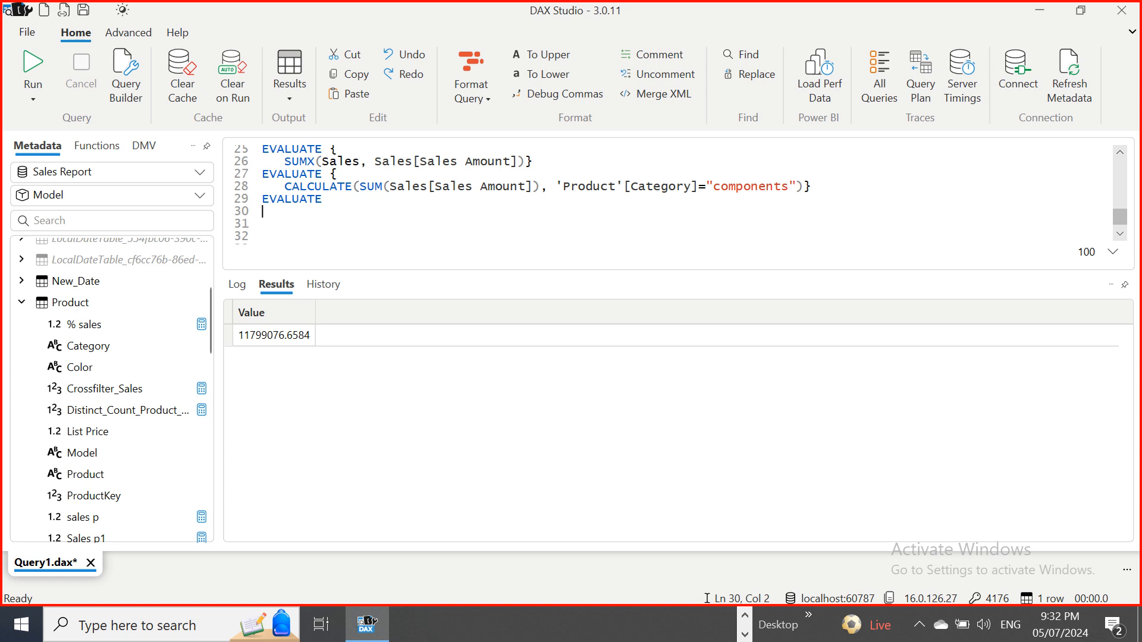
{"action": "key", "text": "Tab"}
{"action": "type", "text": "CA"}
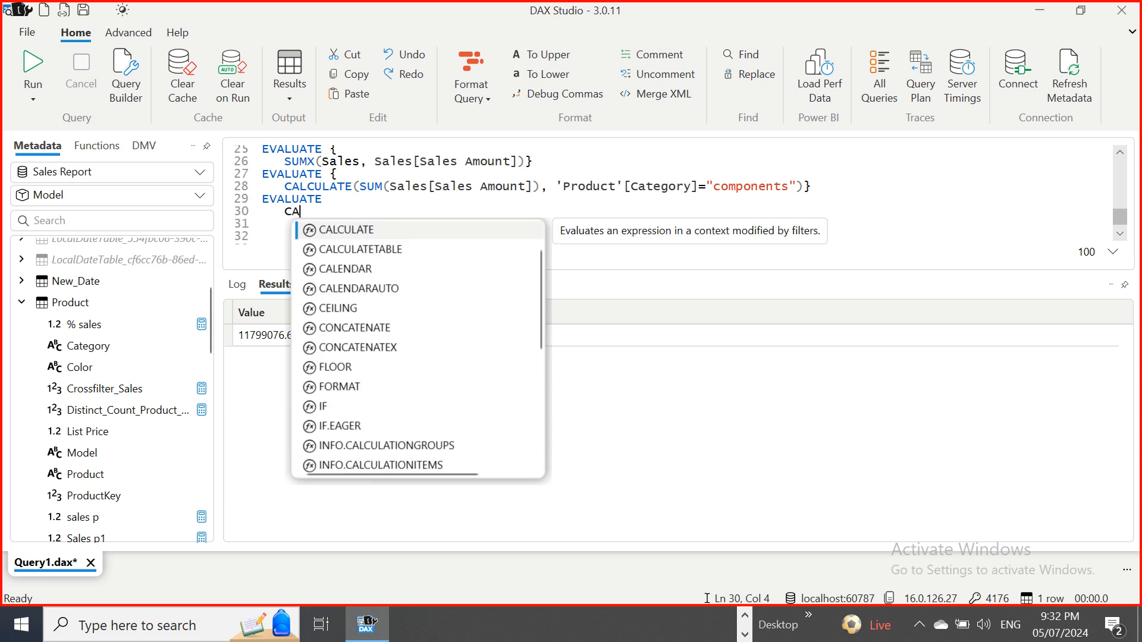
{"action": "double_click", "coordinate": [376, 230]}
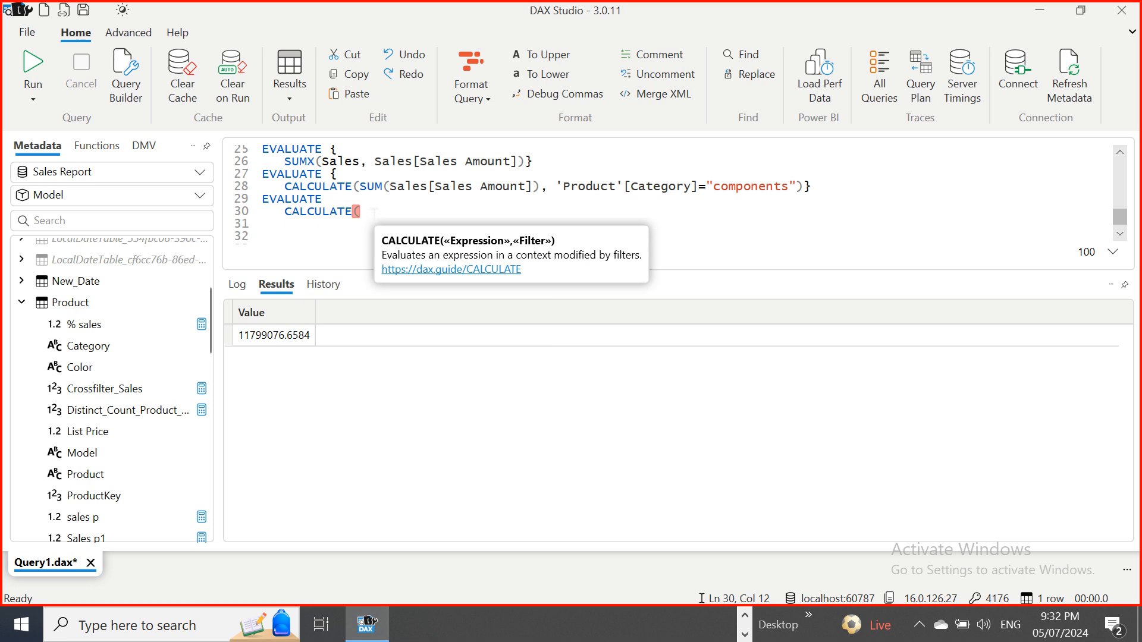
{"action": "type", "text": "SUM"}
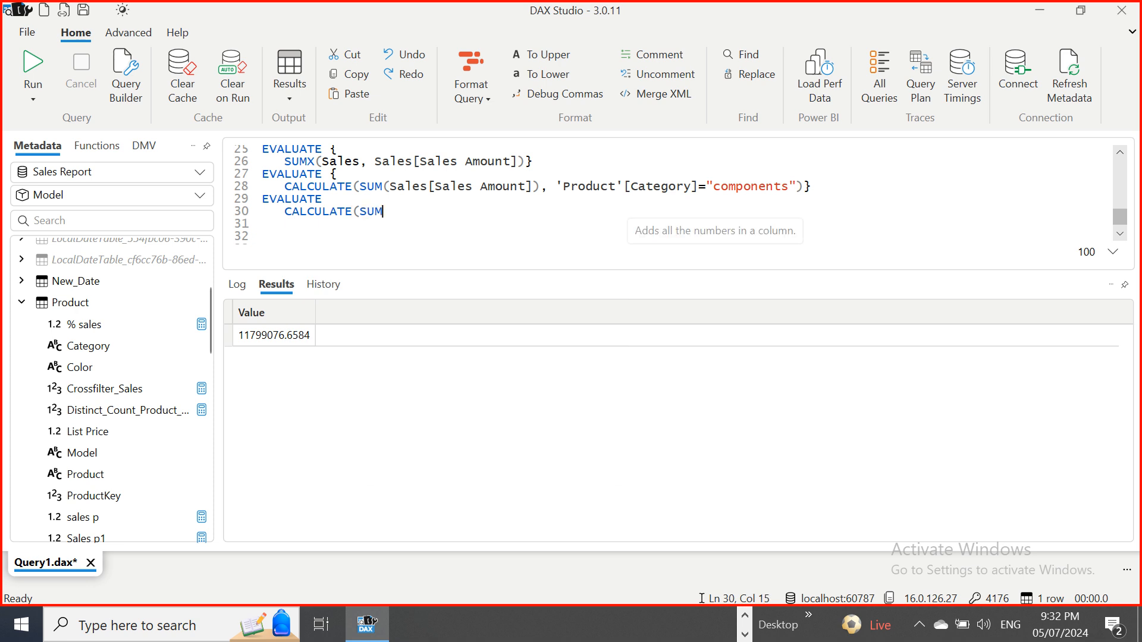
{"action": "key", "text": "BackSpace"}
{"action": "key", "text": "BackSpace"}
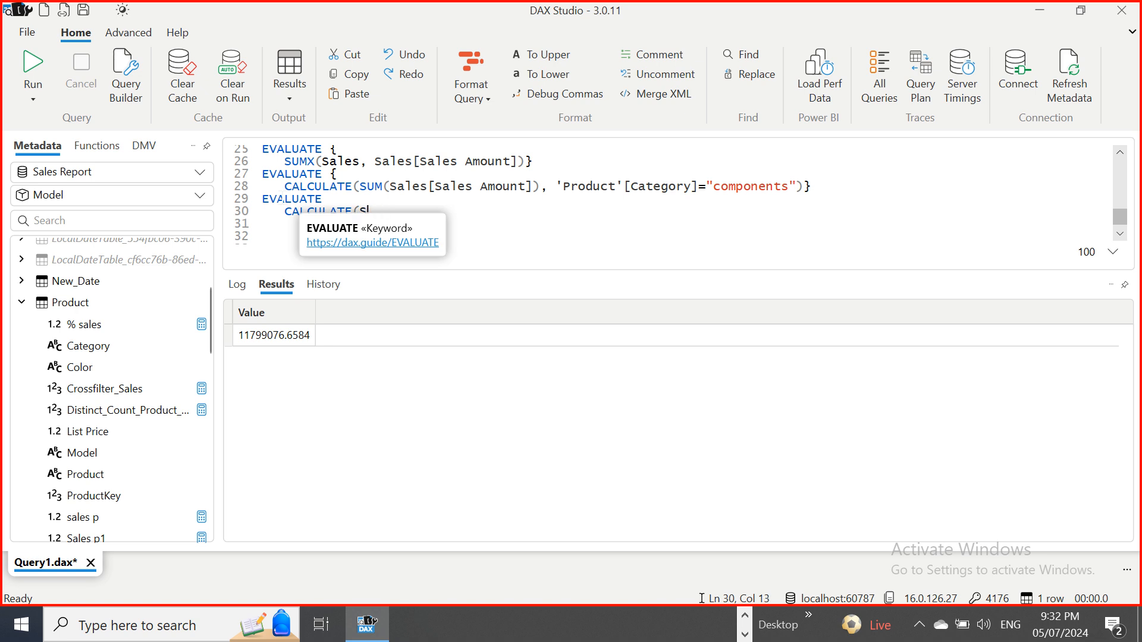
{"action": "type", "text": "U"}
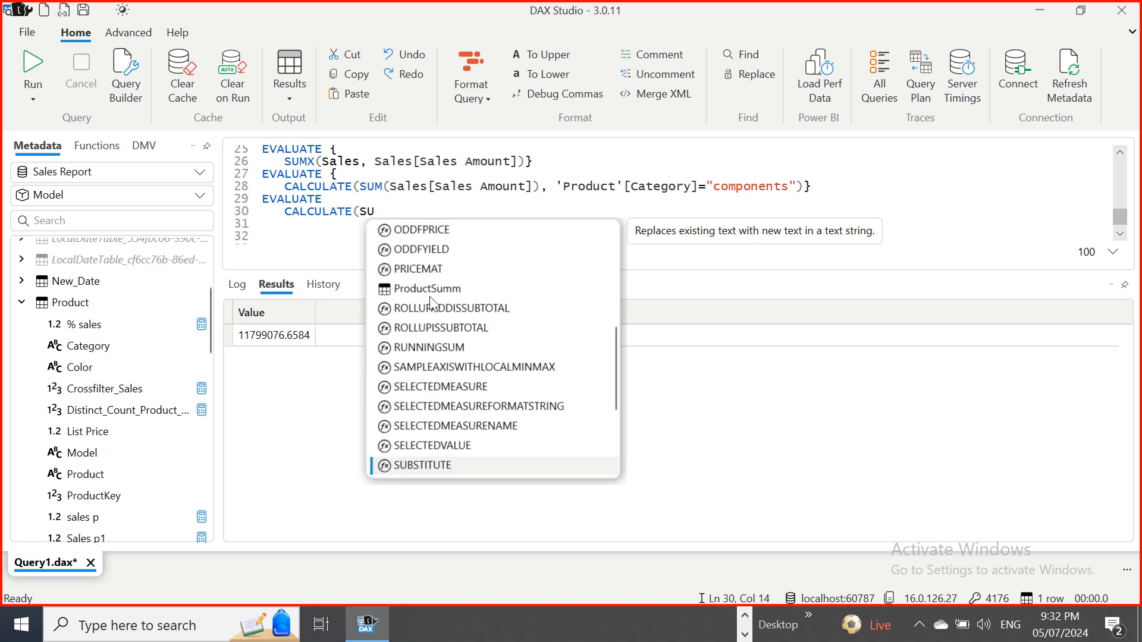
{"action": "type", "text": "M"}
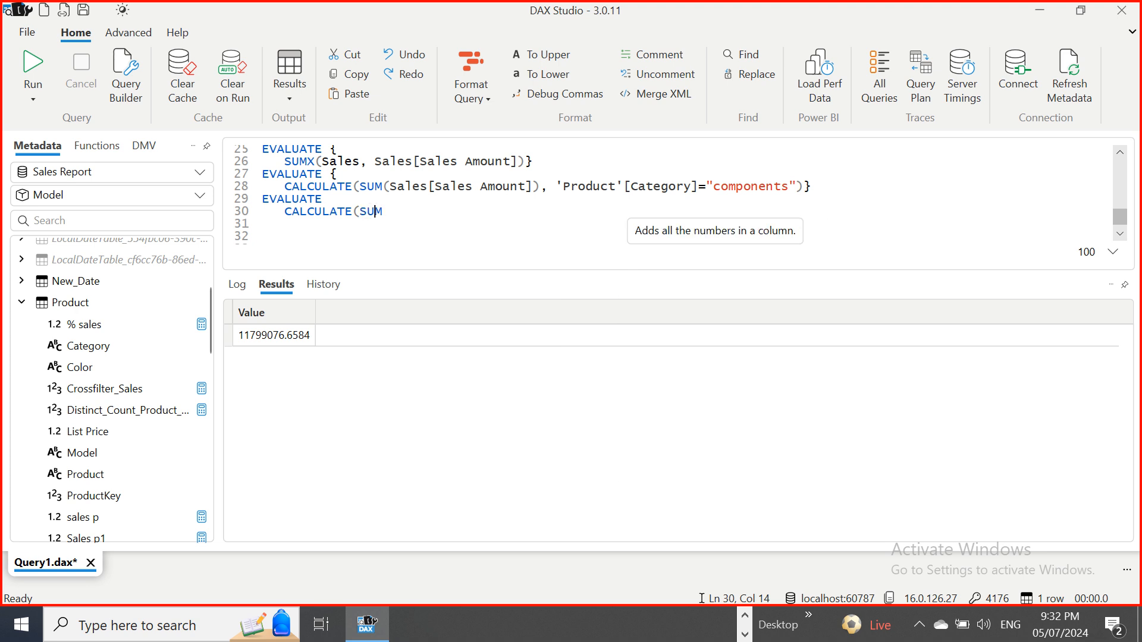
{"action": "key", "text": "BackSpace"}
{"action": "key", "text": "BackSpace"}
{"action": "key", "text": "BackSpace"}
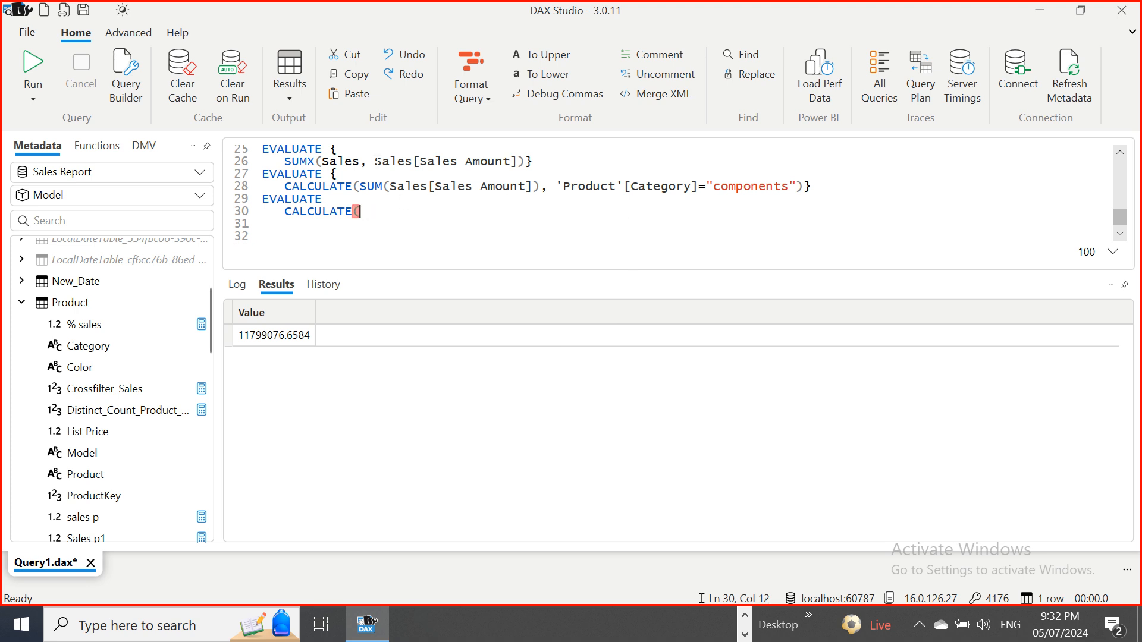
- Add SUM( inside CALCULATE, reuse Sales[Sales Amount from the components query, close it with "),", and check CALCULATE's argument syntax
{"action": "type", "text": "SU"}
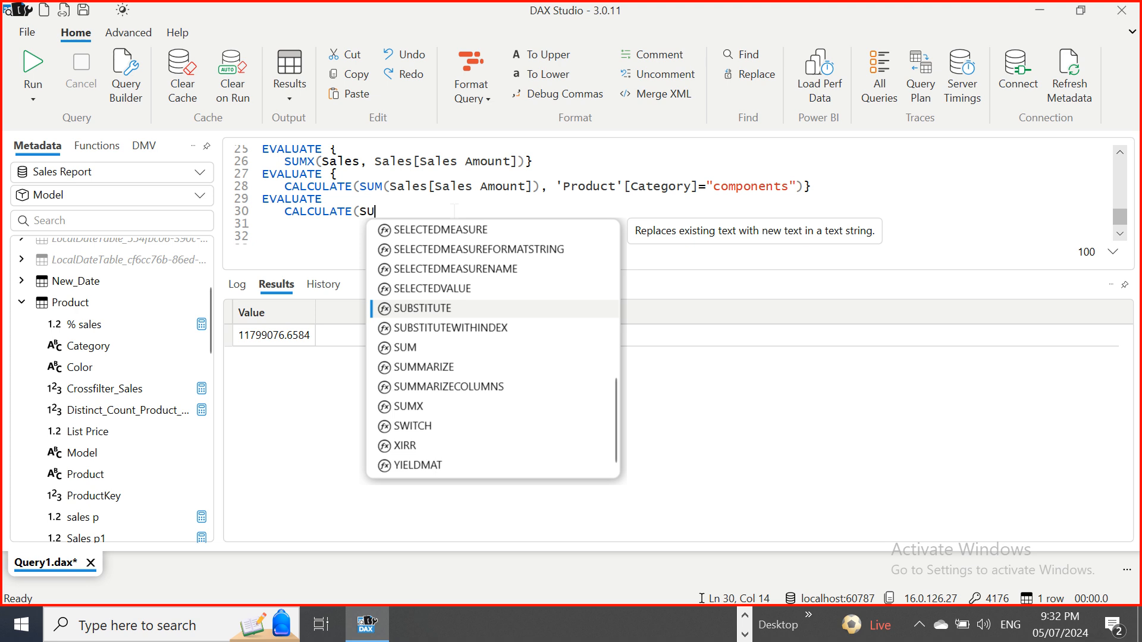
{"action": "double_click", "coordinate": [423, 347]}
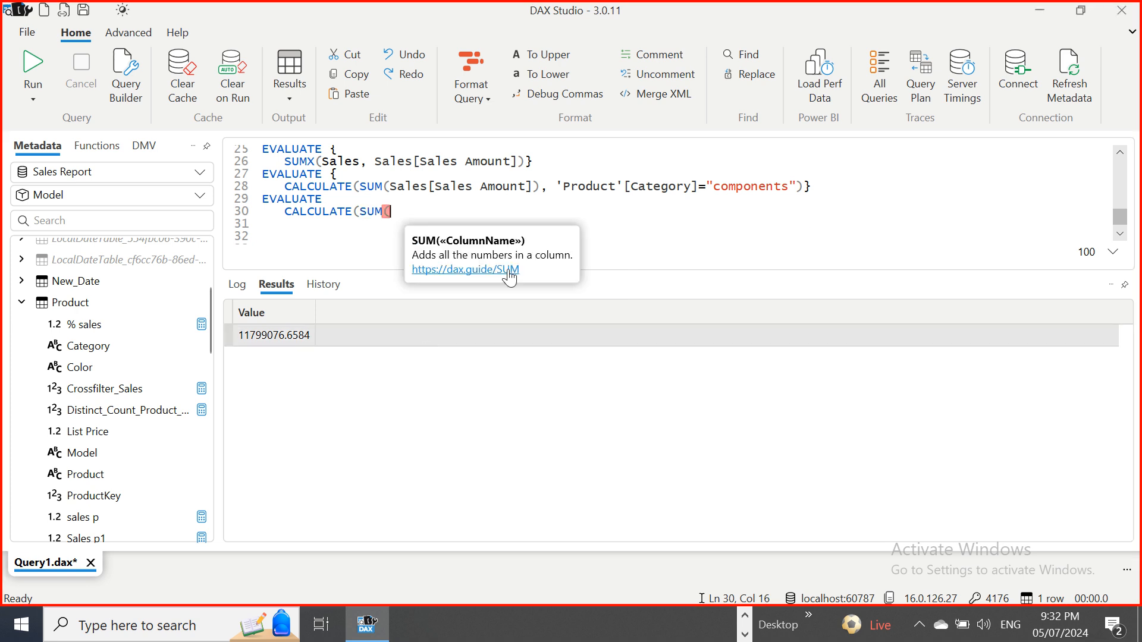
{"action": "left_click_drag", "start_coordinate": [526, 188], "coordinate": [393, 185]}
{"action": "key", "text": "ctrl+c"}
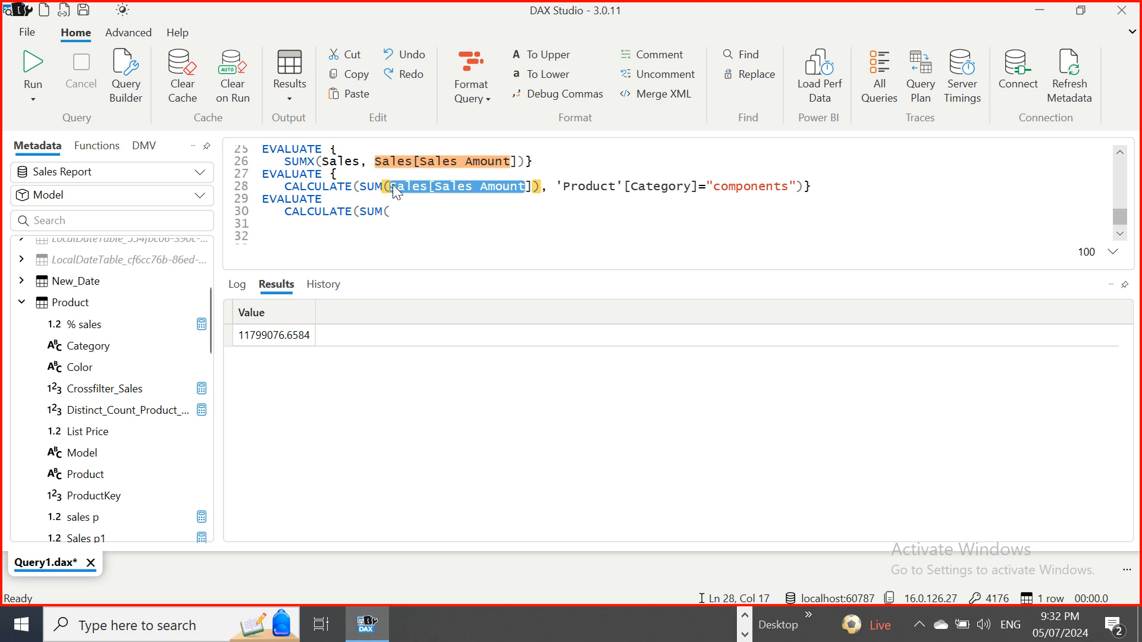
{"action": "left_click", "coordinate": [404, 212]}
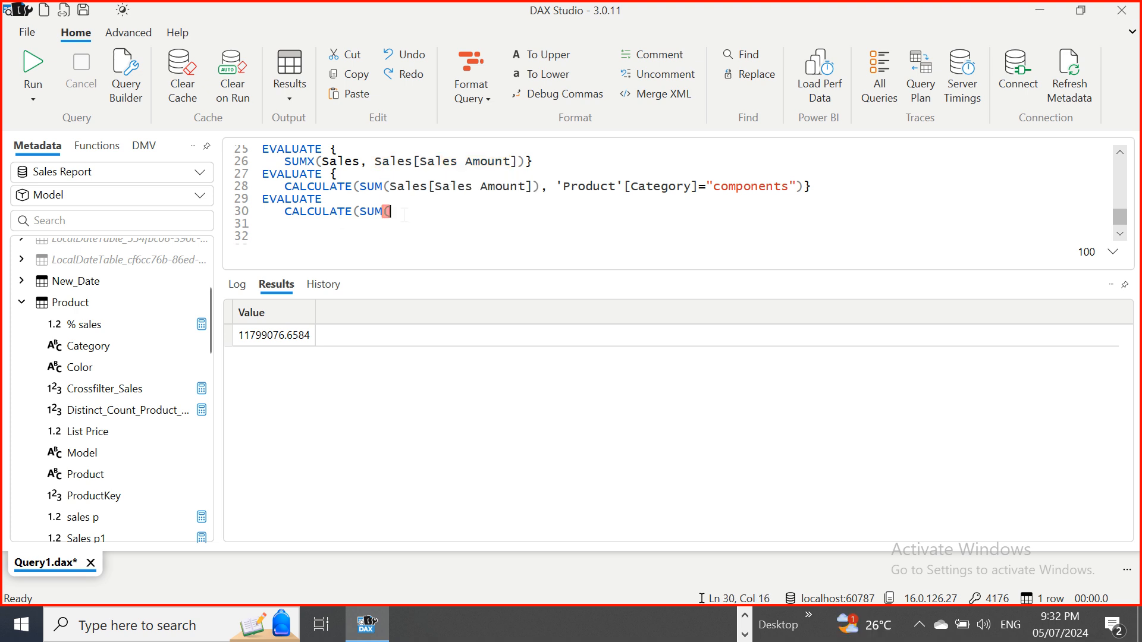
{"action": "key", "text": "ctrl+v"}
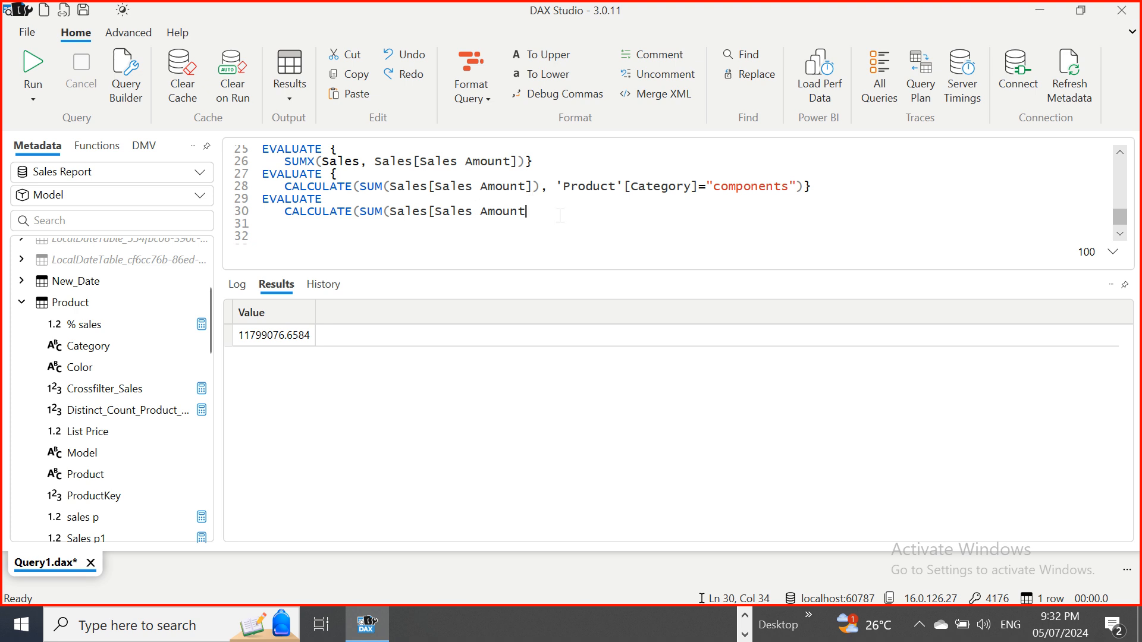
{"action": "type", "text": "),"}
{"action": "left_click", "coordinate": [347, 213]}
{"action": "mouse_move", "coordinate": [349, 213]}
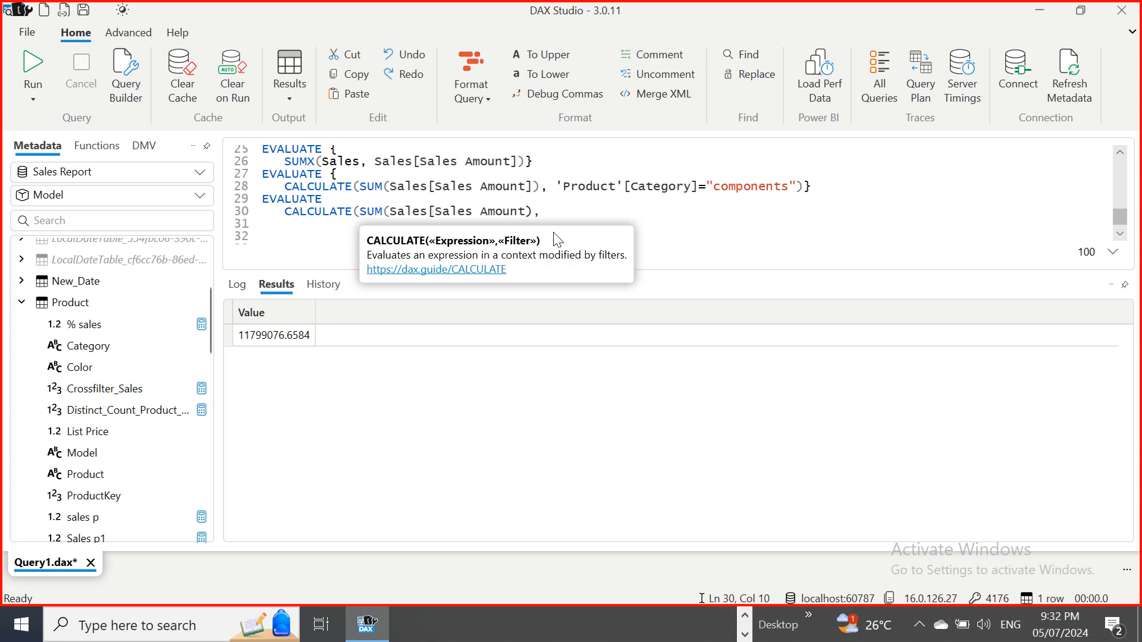
{"action": "left_click", "coordinate": [556, 211]}
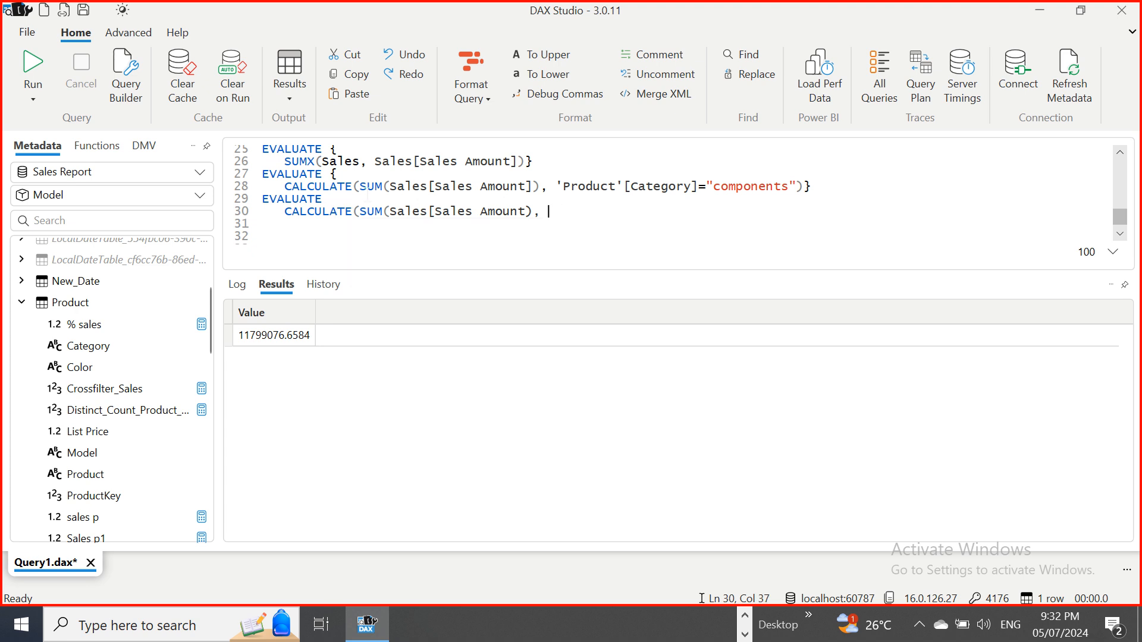
{"action": "left_click", "coordinate": [330, 212]}
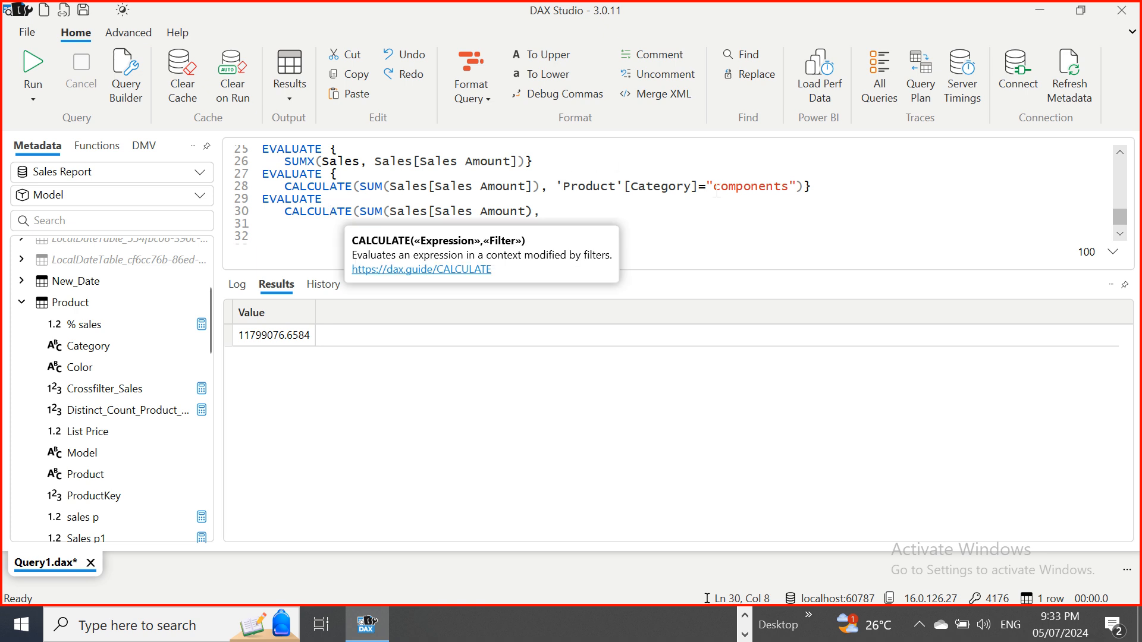
{"action": "left_click", "coordinate": [552, 211]}
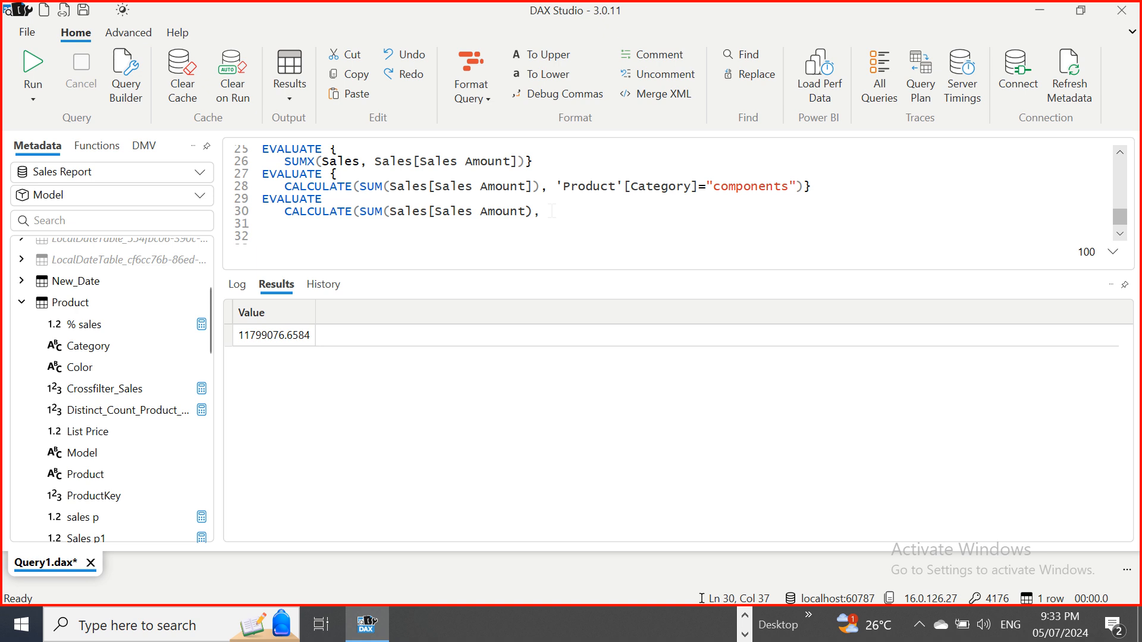
{"action": "type", "text": "ALL"}
{"action": "key", "text": "BackSpace"}
{"action": "key", "text": "BackSpace"}
{"action": "key", "text": "BackSpace"}
{"action": "type", "text": "AL"}
{"action": "type", "text": "L"}
{"action": "type", "text": "("}
{"action": "left_click", "coordinate": [555, 212]}
{"action": "key", "text": "Right"}
{"action": "key", "text": "Right"}
{"action": "key", "text": "BackSpace"}
{"action": "key", "text": "BackSpace"}
{"action": "key", "text": "BackSpace"}
{"action": "key", "text": "BackSpace"}
{"action": "key", "text": "BackSpace"}
{"action": "key", "text": "BackSpace"}
- Check CALCULATE's syntax hint on line 30 and append ", ALL" after the SUM expression
{"action": "left_click", "coordinate": [363, 218]}
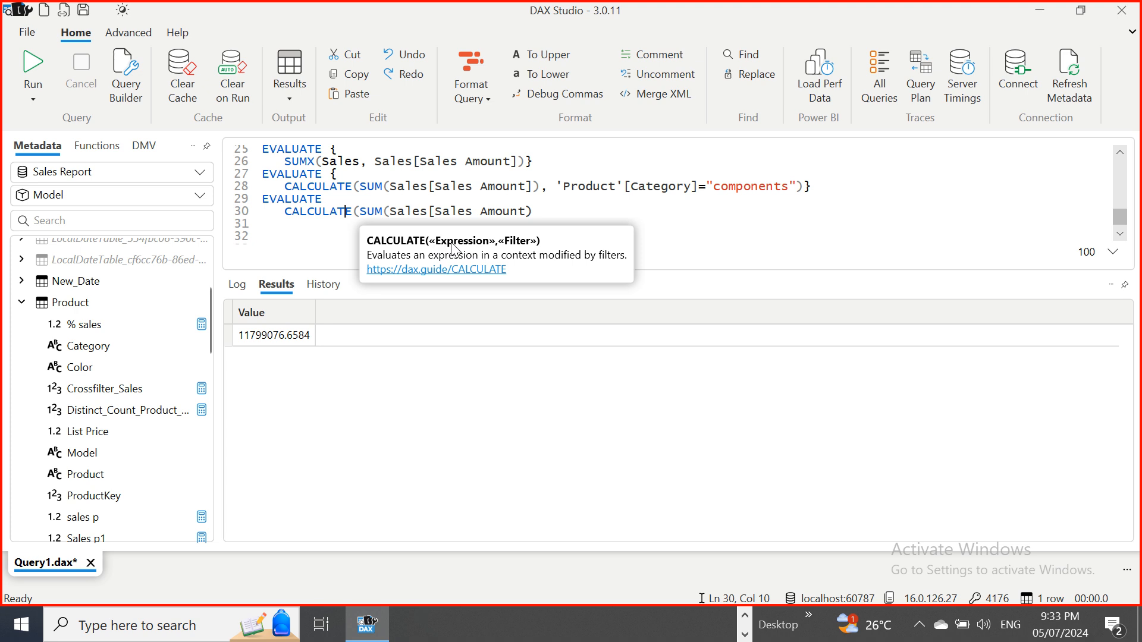
{"action": "key", "text": "End"}
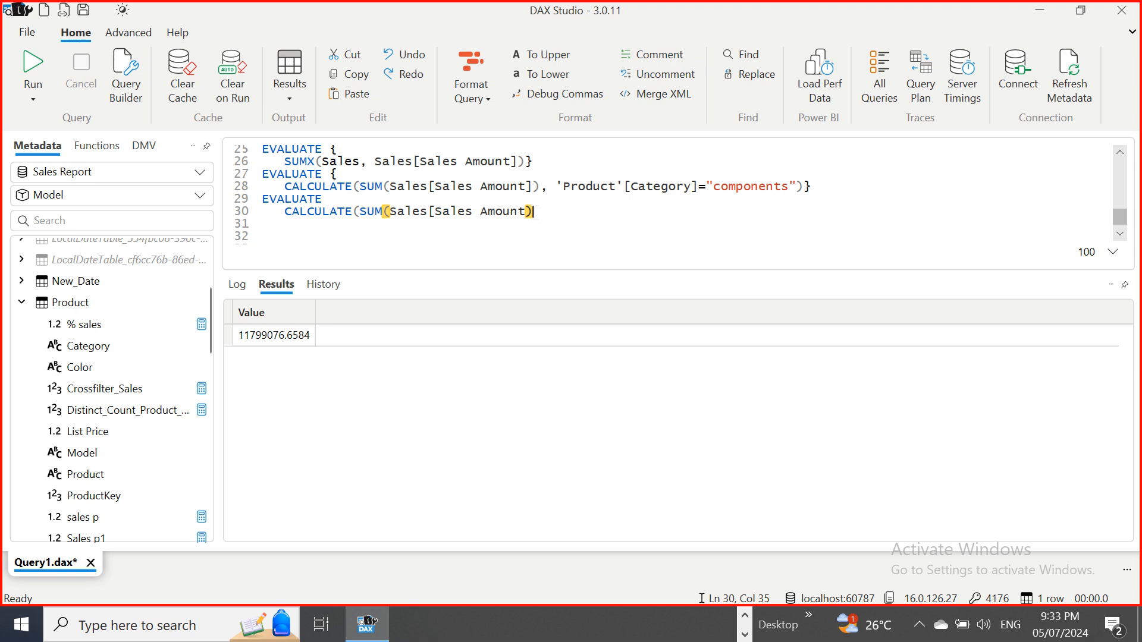
{"action": "type", "text": ", ALL"}
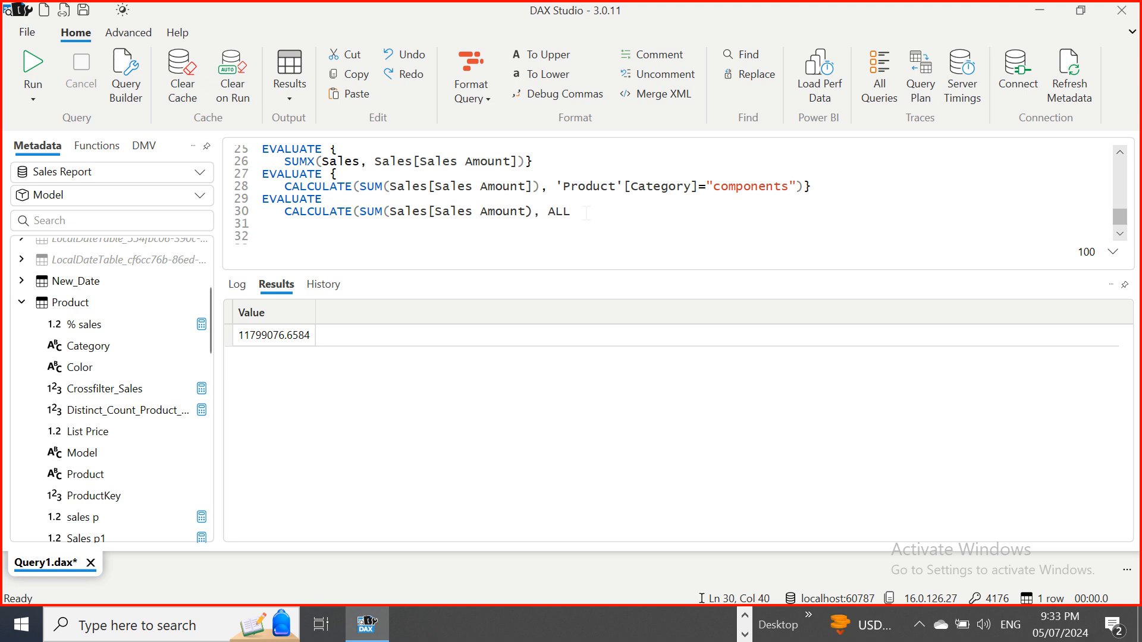
- Switch to the DAX ANALYSIS MASTER TRAINING meeting in Microsoft Teams and share the Sales Report window
{"action": "left_click", "coordinate": [647, 19]}
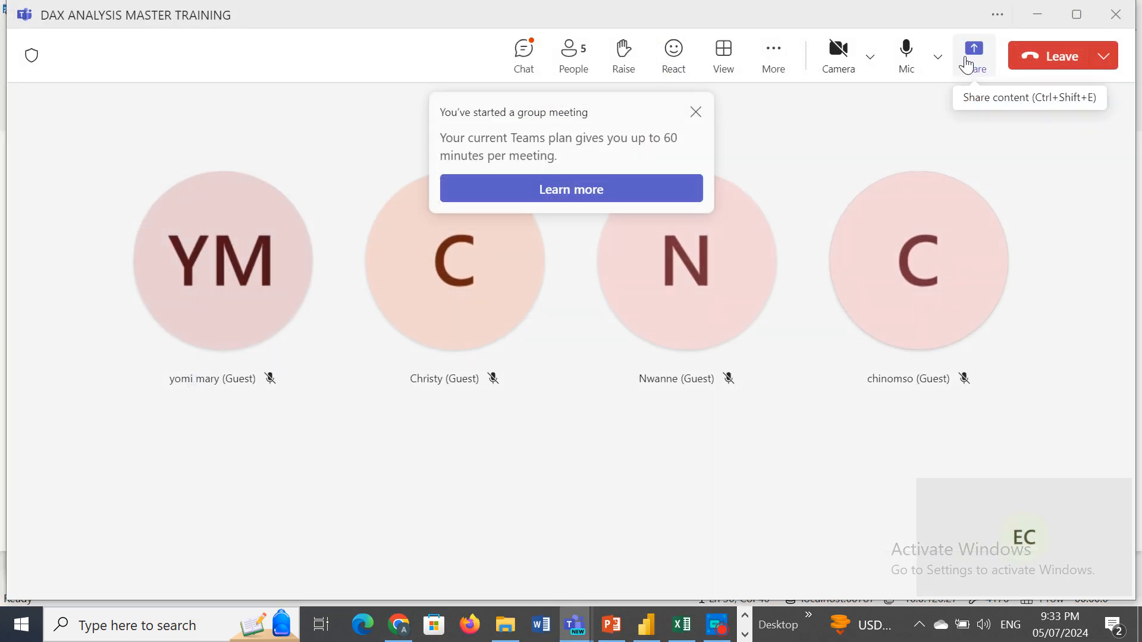
{"action": "left_click", "coordinate": [968, 65]}
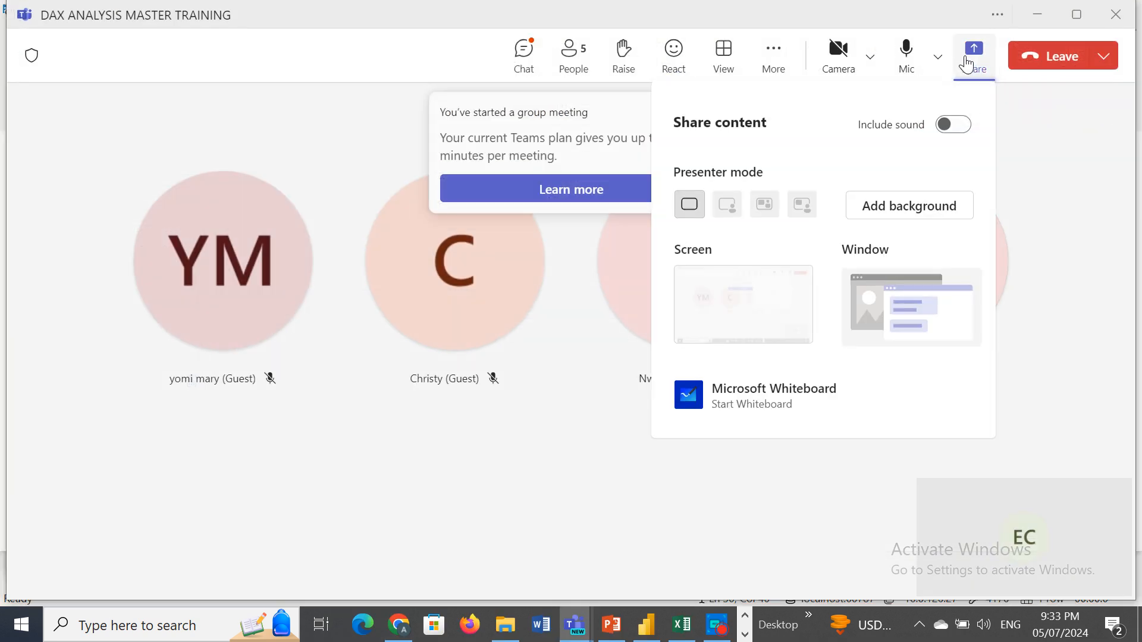
{"action": "left_click", "coordinate": [910, 297]}
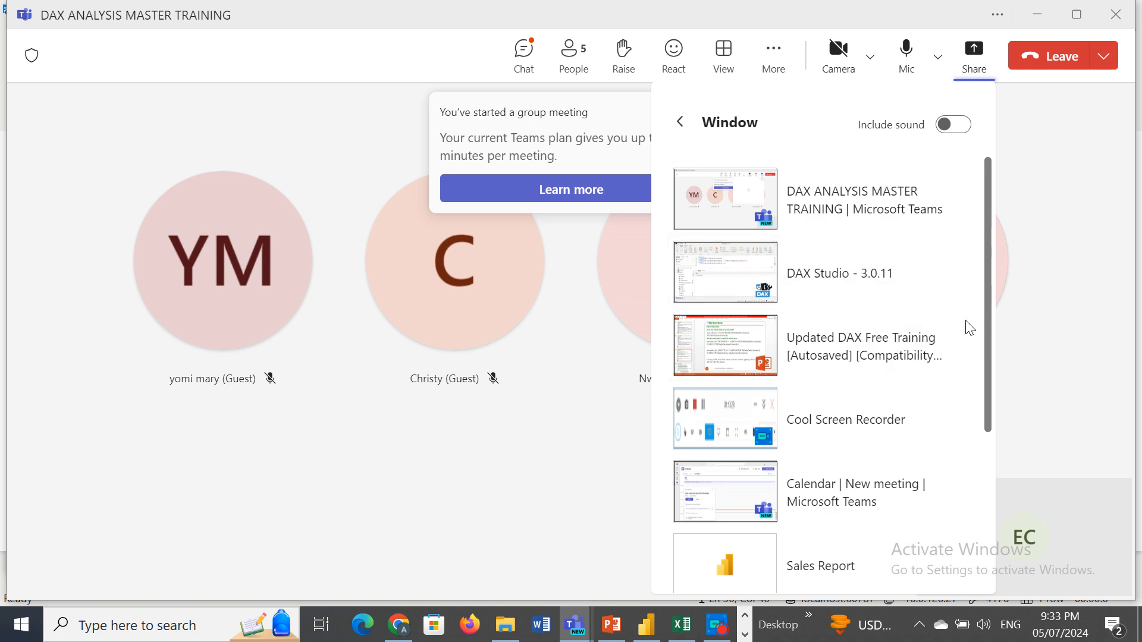
{"action": "left_click_drag", "start_coordinate": [989, 354], "coordinate": [992, 473]}
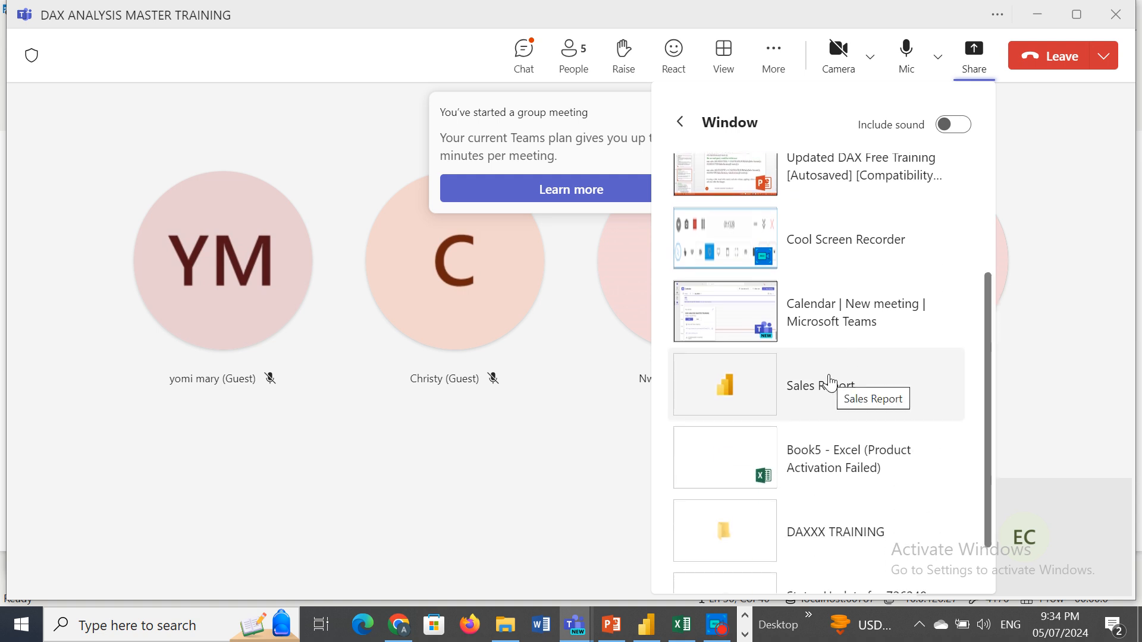
{"action": "left_click", "coordinate": [827, 382]}
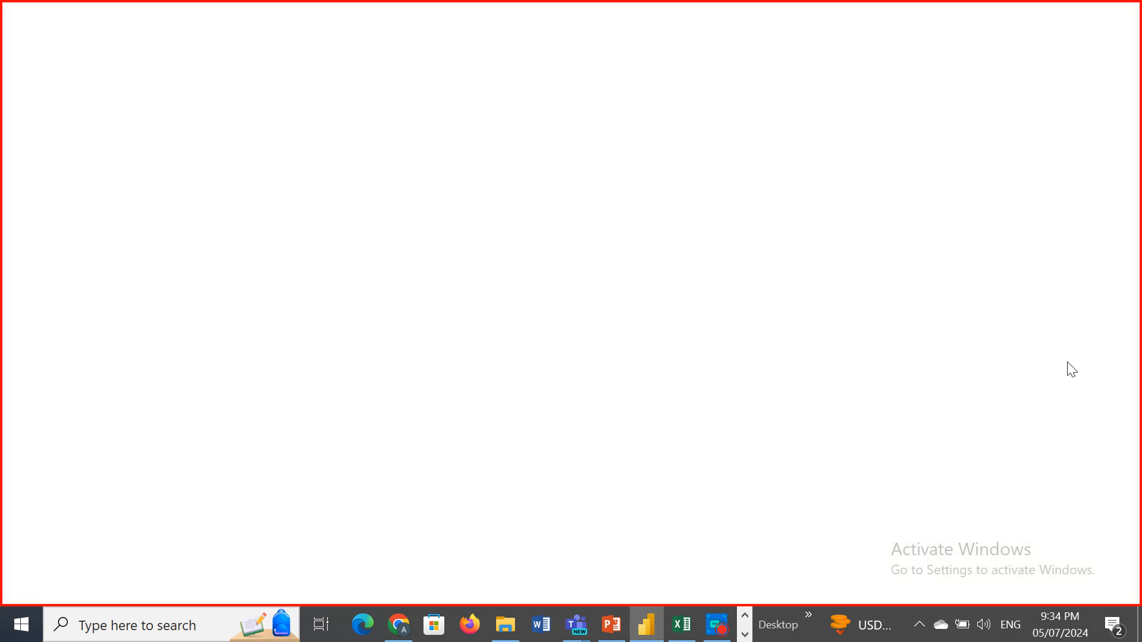
- Look at the ALL, ALLSELECTED & ALLEXCEPT slide in the PowerPoint presentation and return to Sales Report in Power BI
{"action": "left_click", "coordinate": [1061, 373]}
{"action": "left_click", "coordinate": [612, 626]}
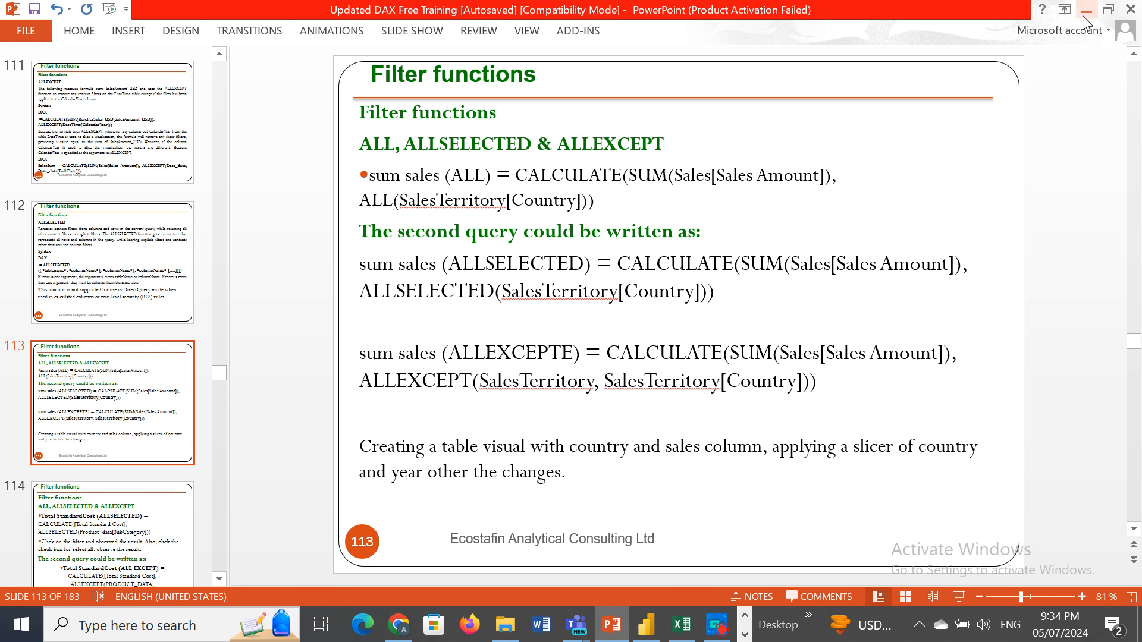
{"action": "left_click", "coordinate": [1085, 13]}
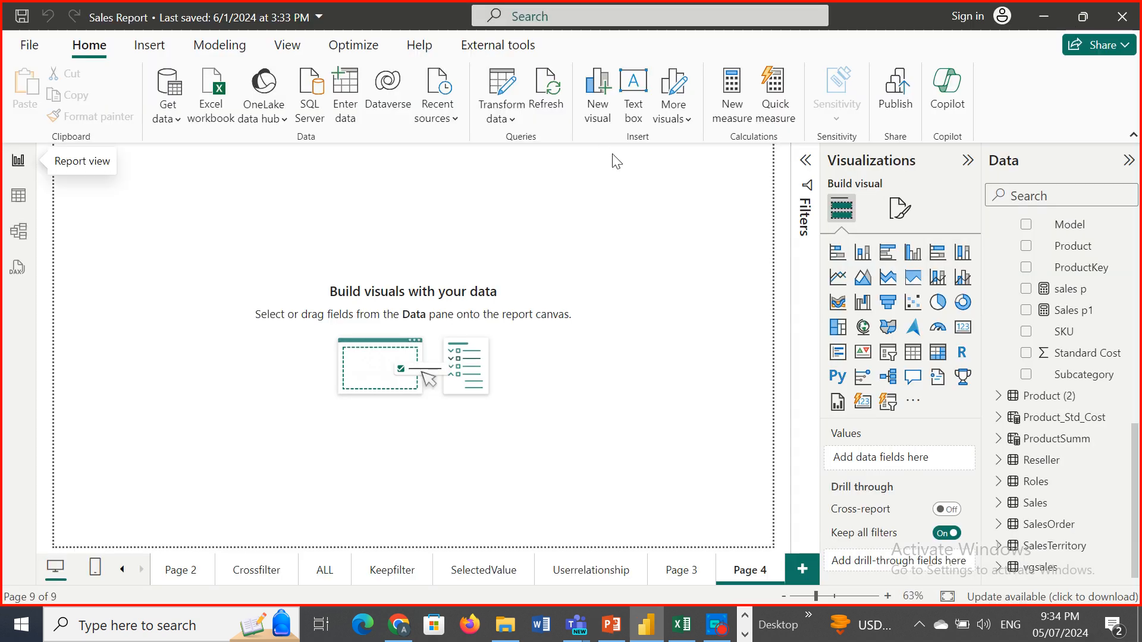
- Create a new measure named Sales (ALL) and start its formula with CALCULATE(
{"action": "left_click", "coordinate": [727, 111]}
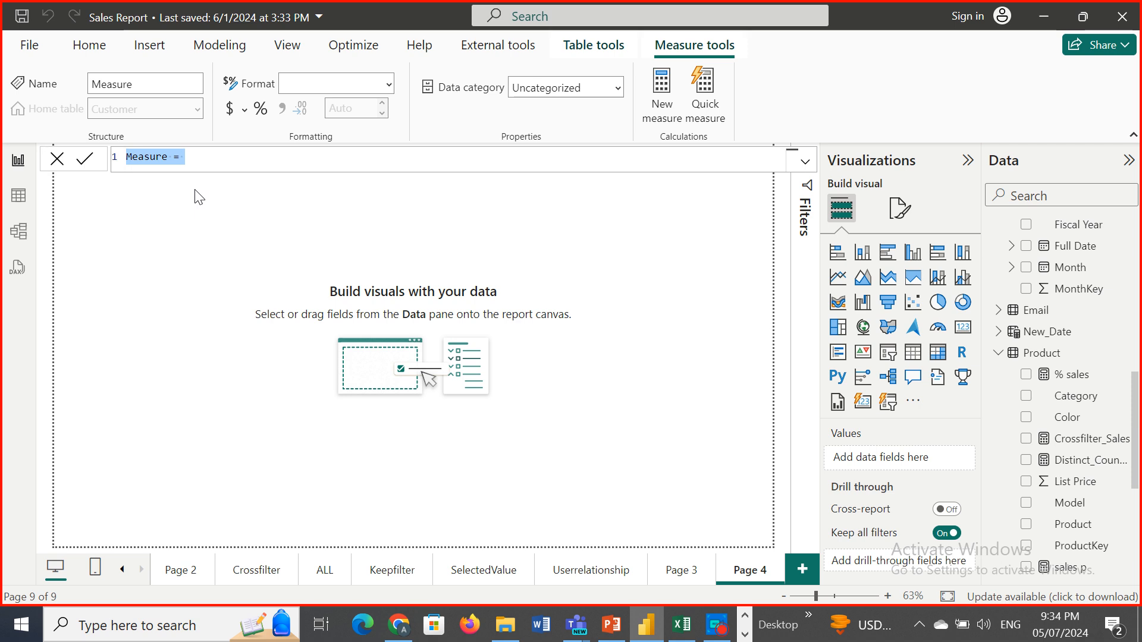
{"action": "type", "text": "Sales "}
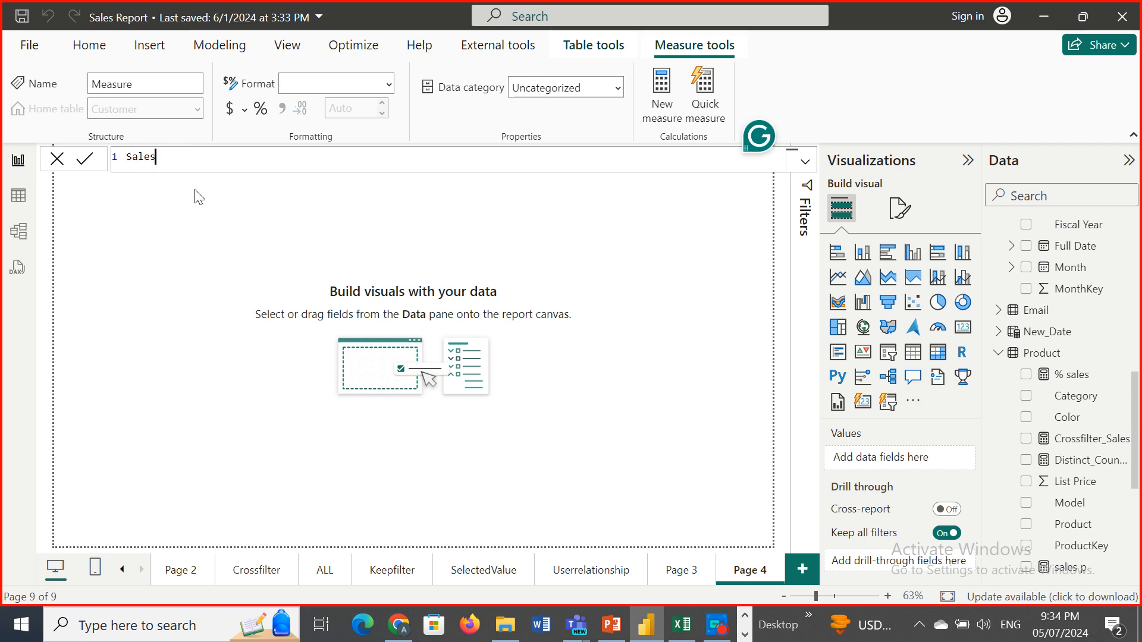
{"action": "type", "text": "(A"}
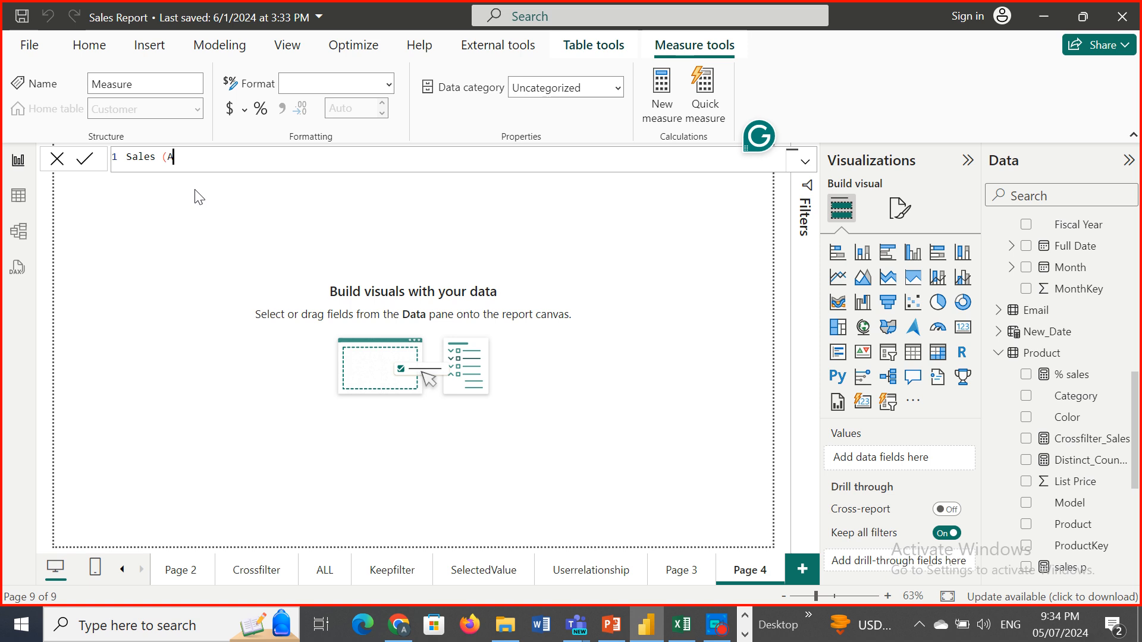
{"action": "type", "text": "LL) = CAL"}
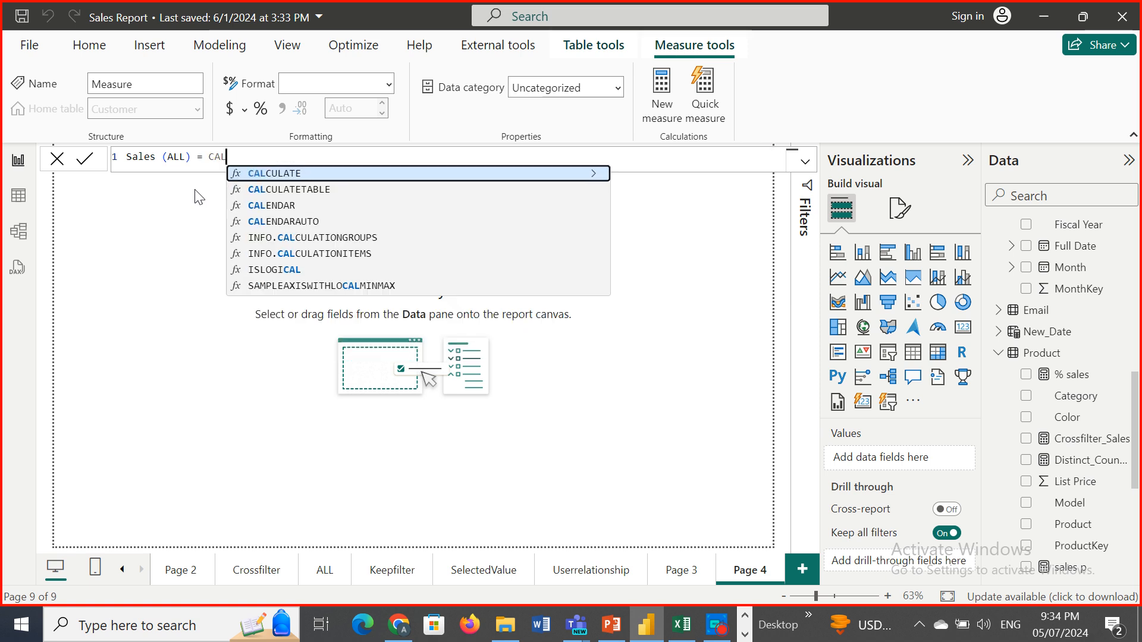
{"action": "left_click", "coordinate": [305, 176]}
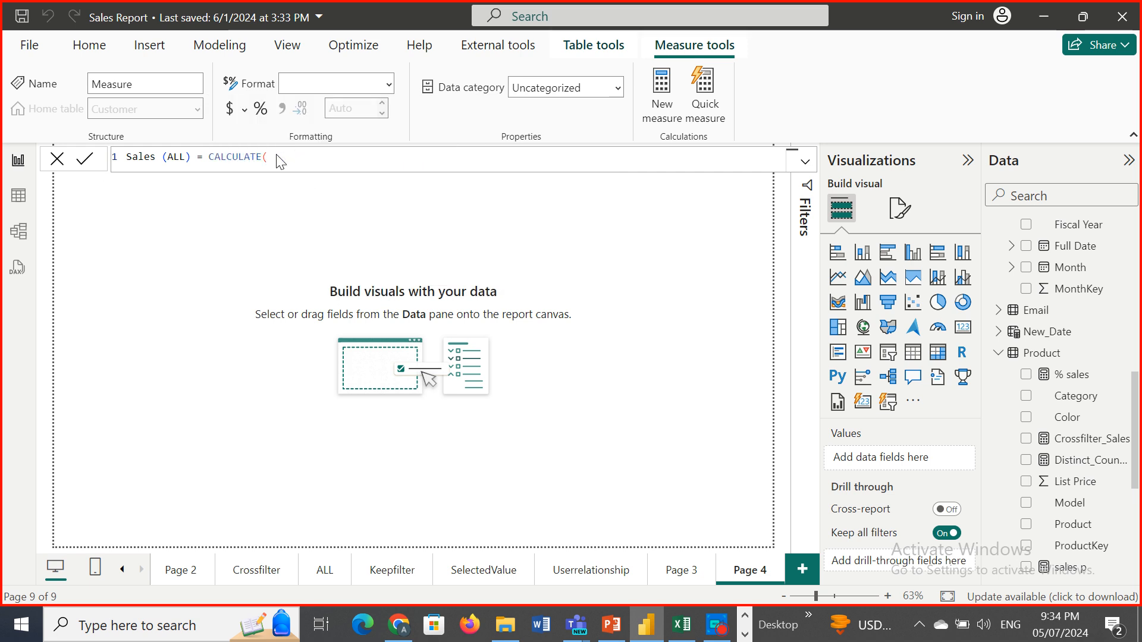
{"action": "key", "text": "Return"}
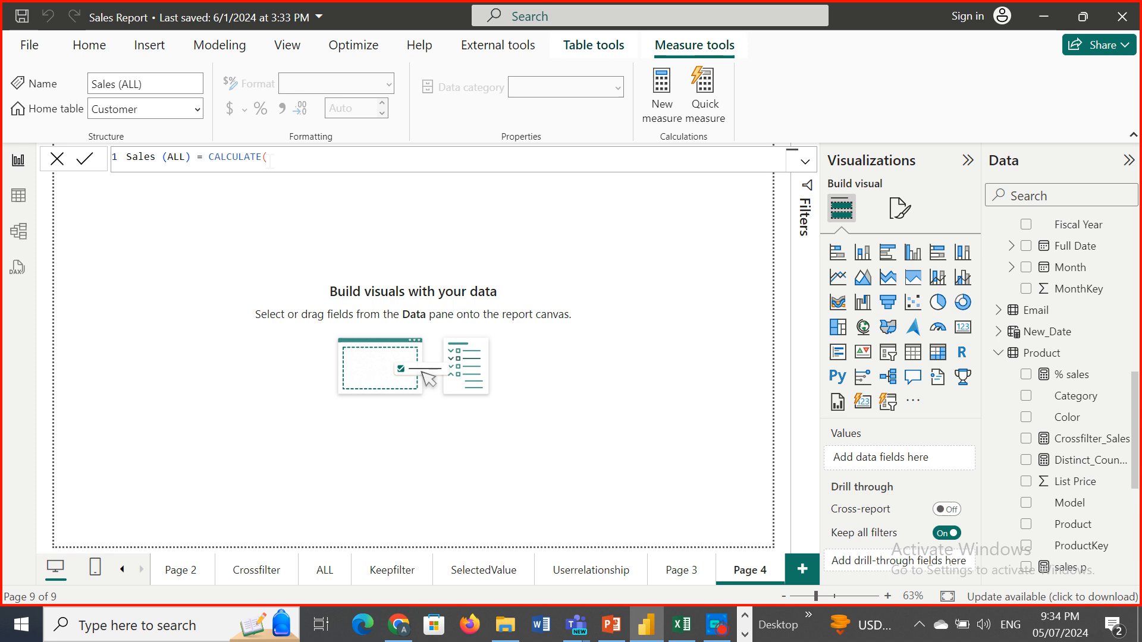
{"action": "key", "text": "BackSpace"}
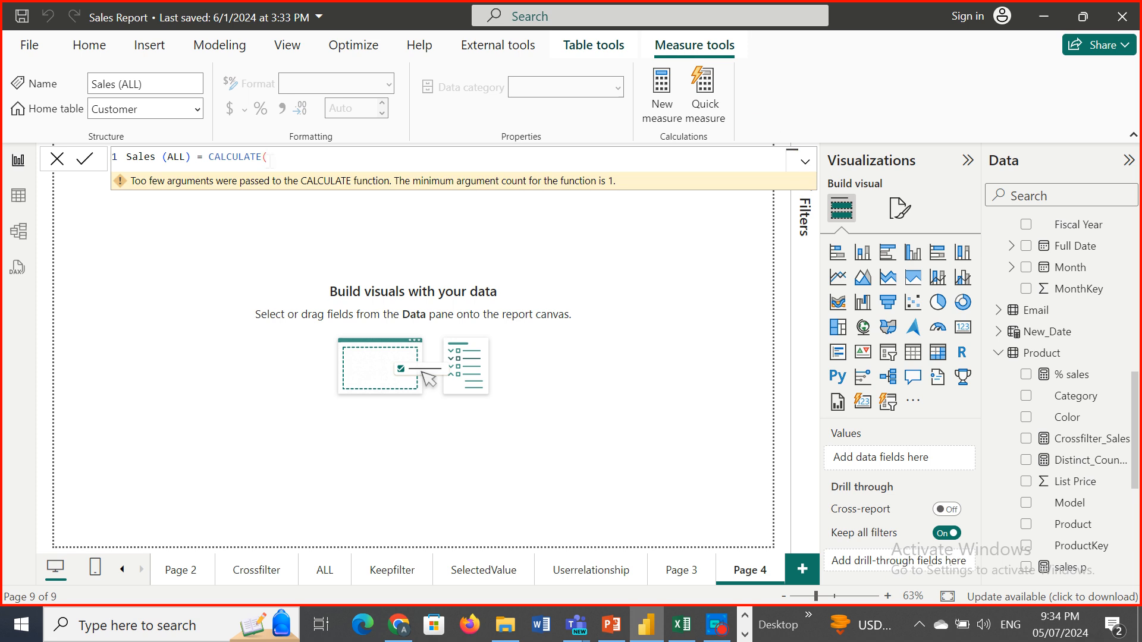
- Continue the measure formula with "(SUM(Sales[Sales Amount])," as CALCULATE's expression argument
{"action": "type", "text": "("}
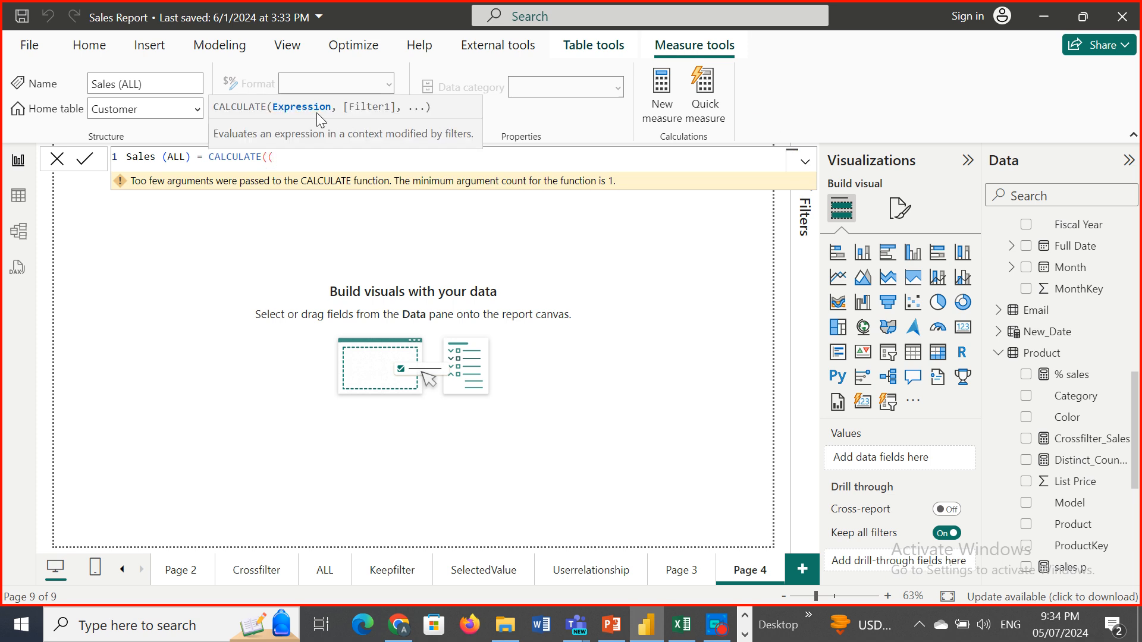
{"action": "type", "text": "SUM"}
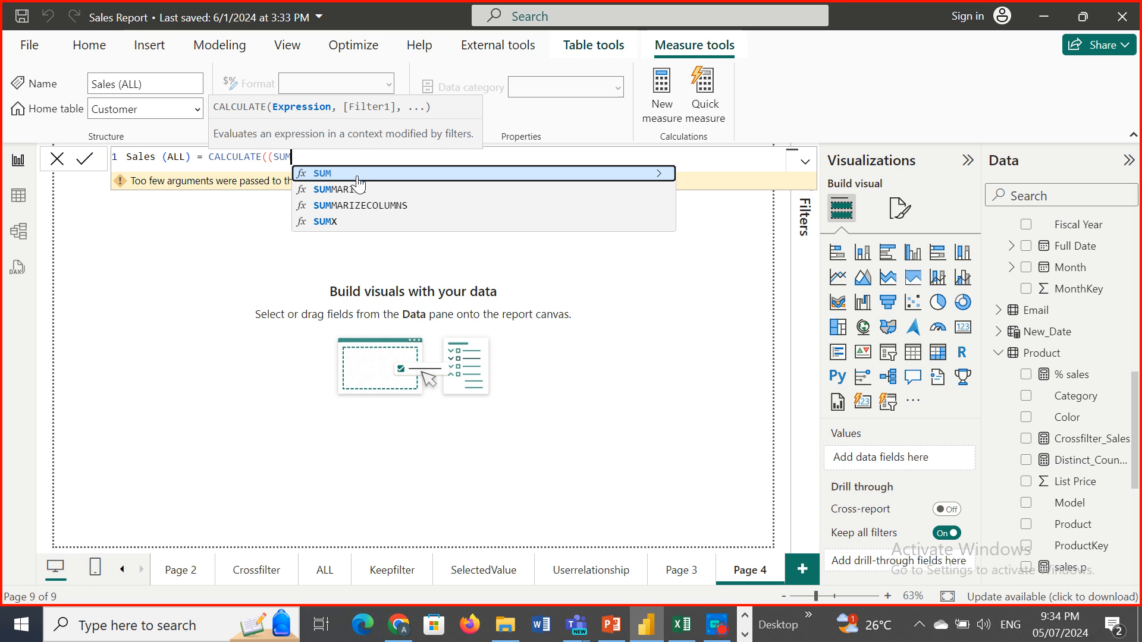
{"action": "type", "text": "("}
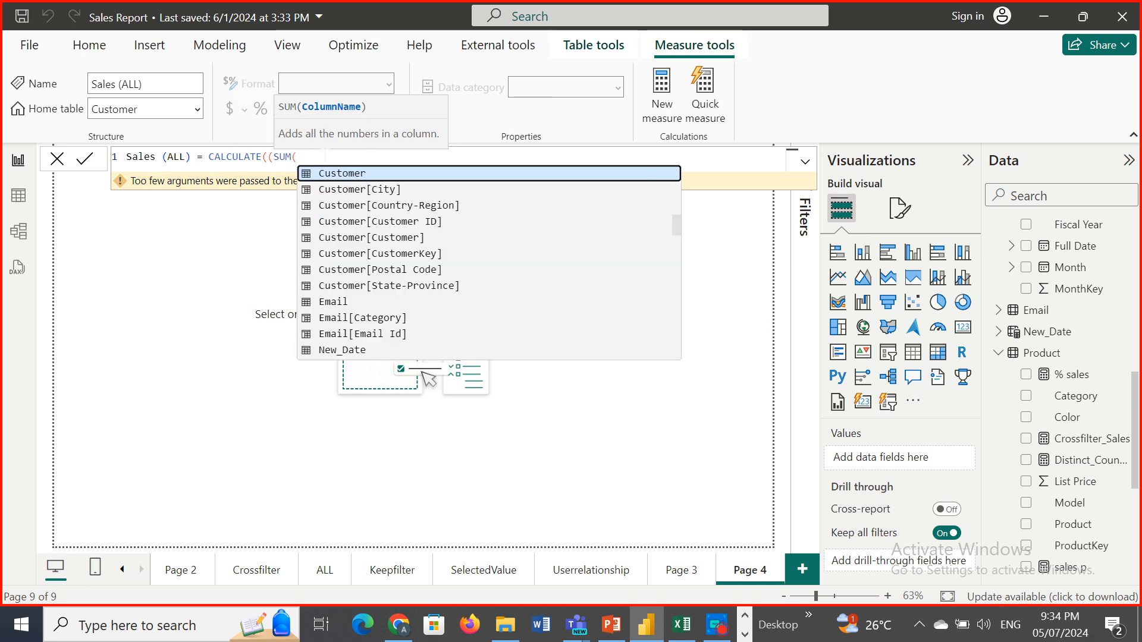
{"action": "type", "text": "SALES"}
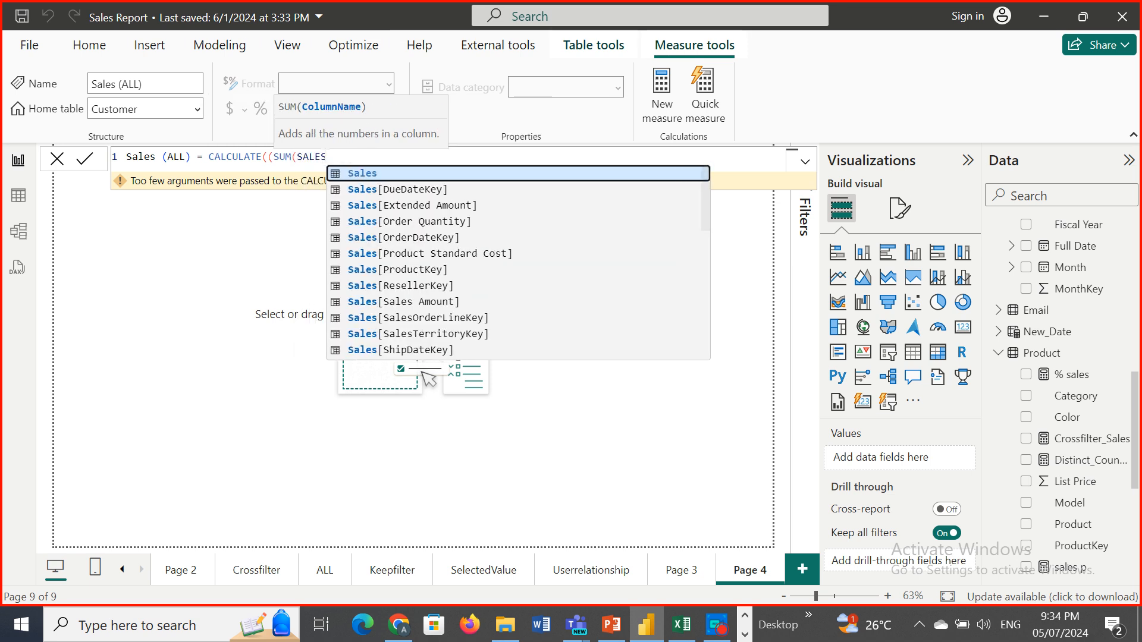
{"action": "left_click", "coordinate": [445, 306]}
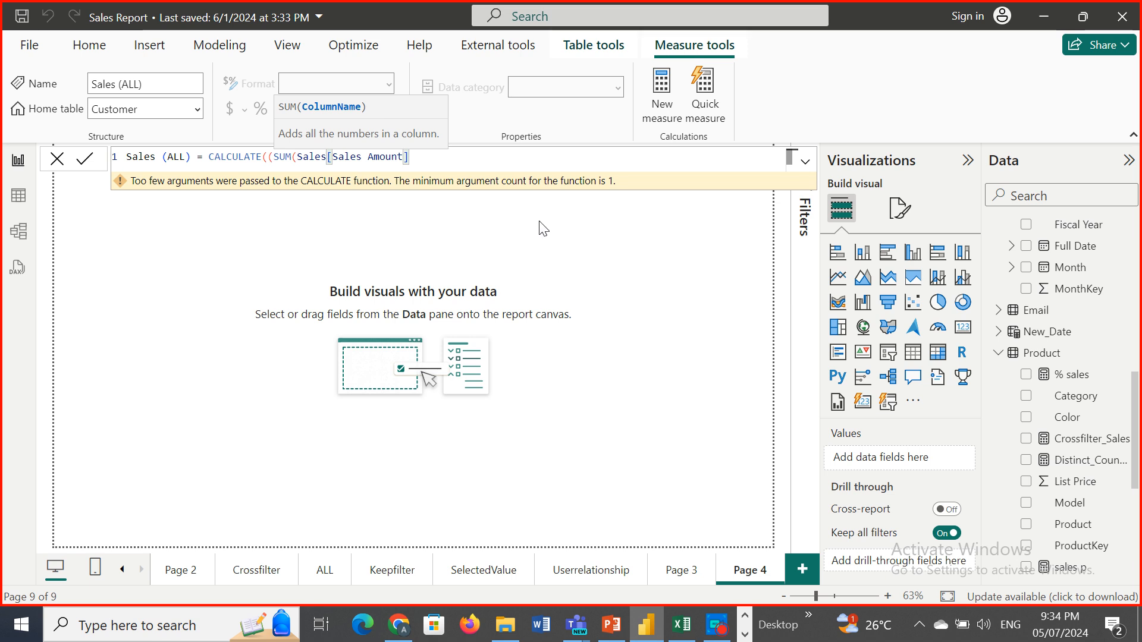
{"action": "type", "text": "),"}
- Add ALL( as CALCULATE's filter argument, trying Customer as its table and removing that name again
{"action": "type", "text": " AL"}
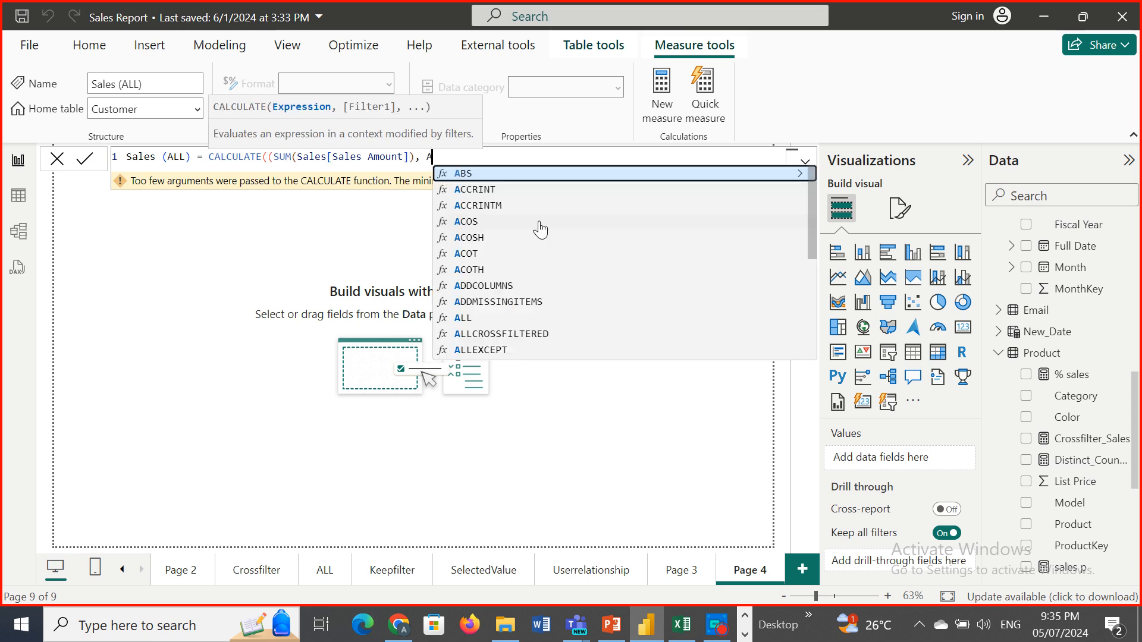
{"action": "left_click", "coordinate": [510, 174]}
{"action": "type", "text": "(Customer"}
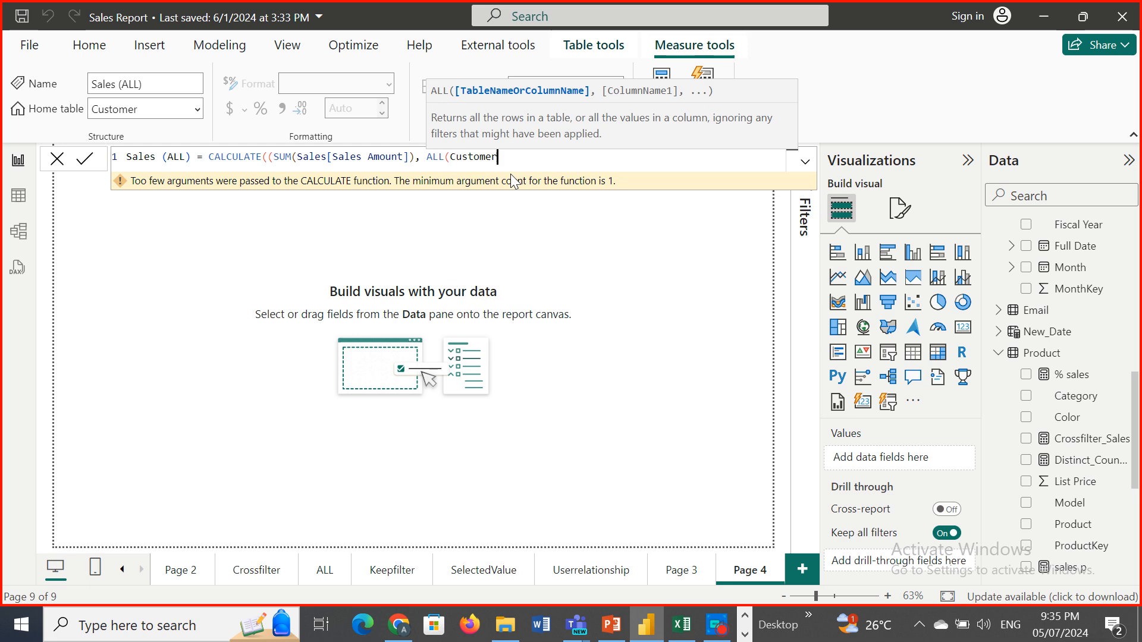
{"action": "key", "text": "BackSpace"}
{"action": "key", "text": "BackSpace"}
{"action": "key", "text": "BackSpace"}
{"action": "key", "text": "BackSpace"}
{"action": "key", "text": "BackSpace"}
{"action": "key", "text": "BackSpace"}
{"action": "key", "text": "BackSpace"}
{"action": "key", "text": "BackSpace"}
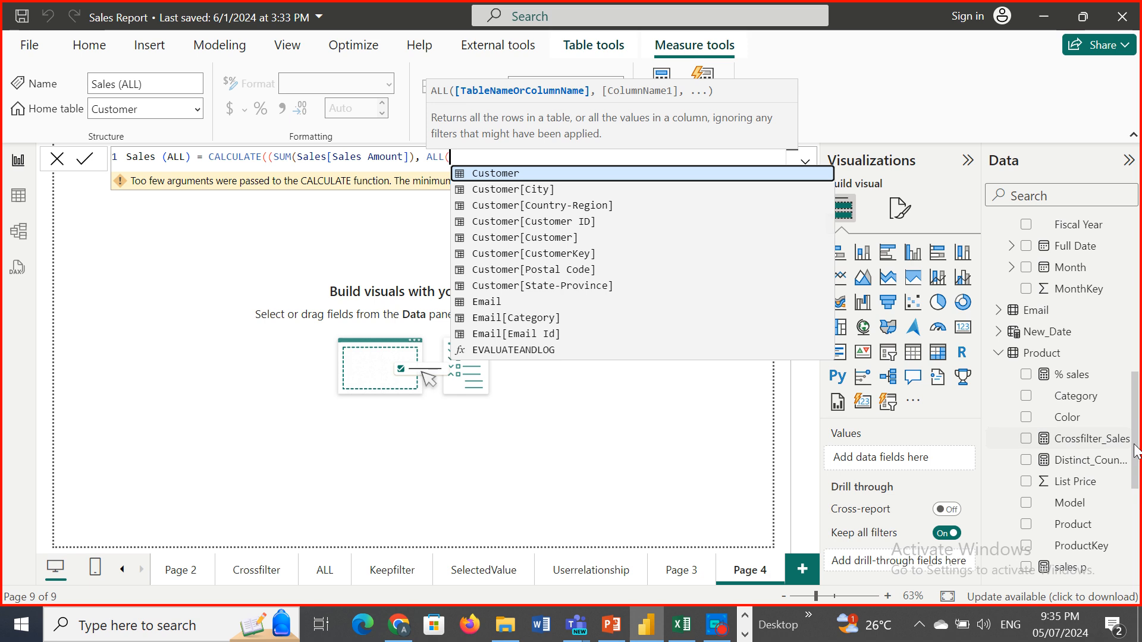
- Use SalesTerritory[Country] as the column inside ALL and add the closing parentheses
{"action": "left_click_drag", "start_coordinate": [1136, 452], "coordinate": [1136, 550]}
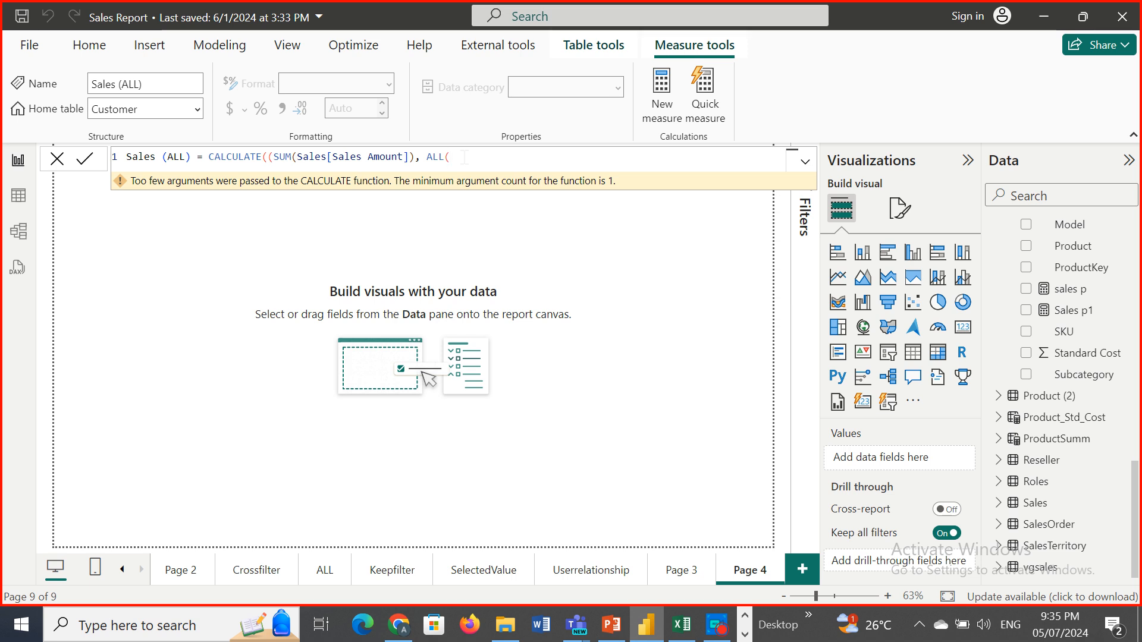
{"action": "type", "text": "SALE"}
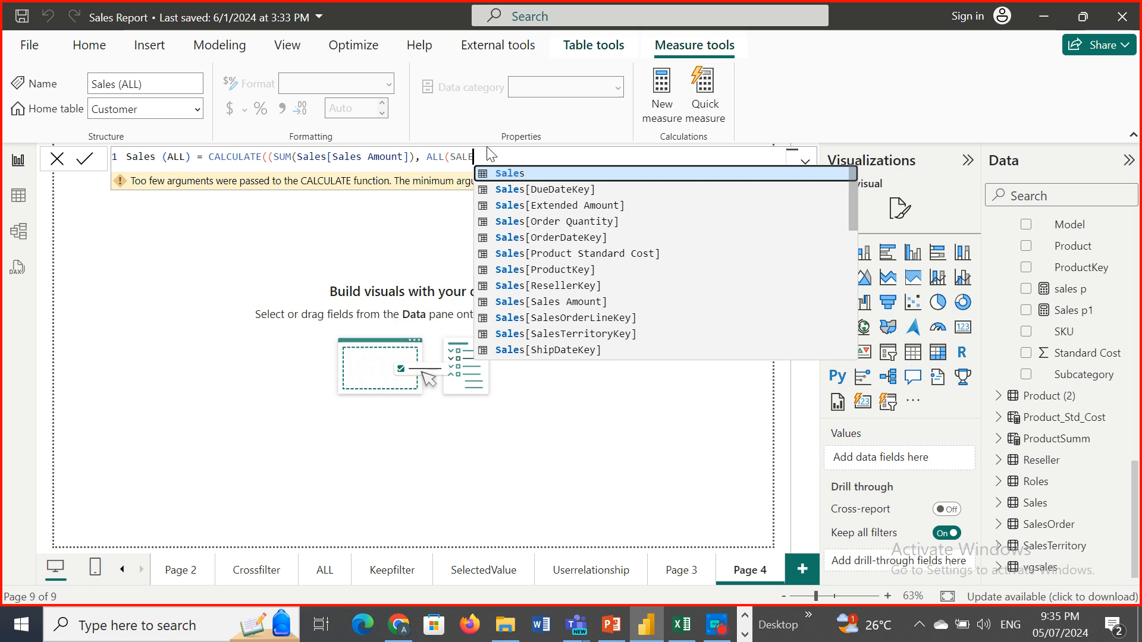
{"action": "type", "text": "ST"}
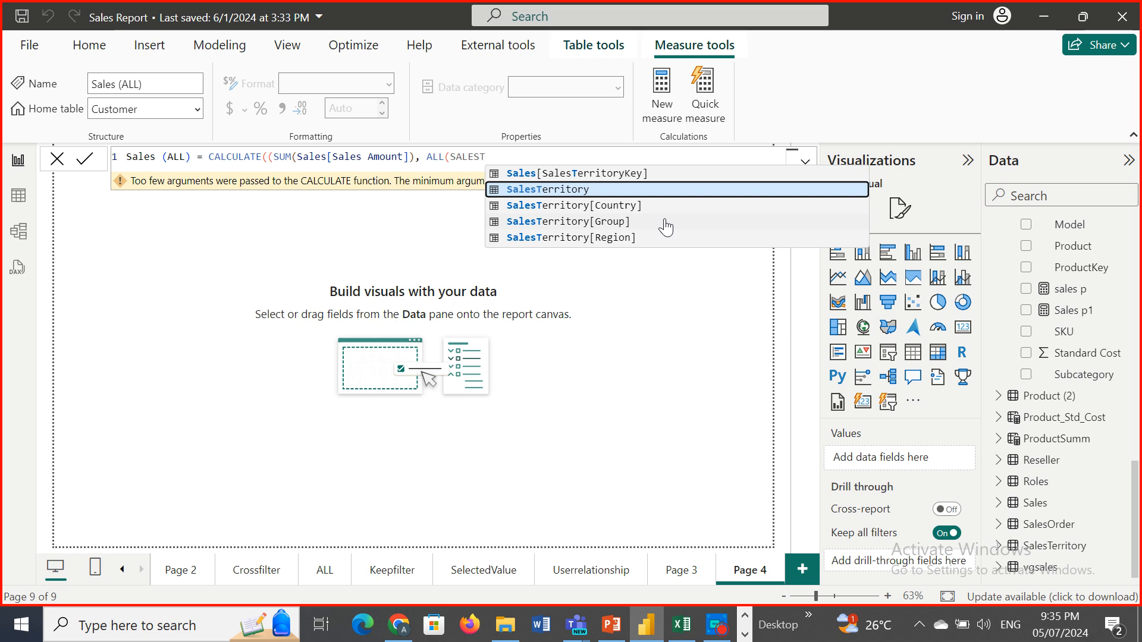
{"action": "left_click", "coordinate": [616, 206]}
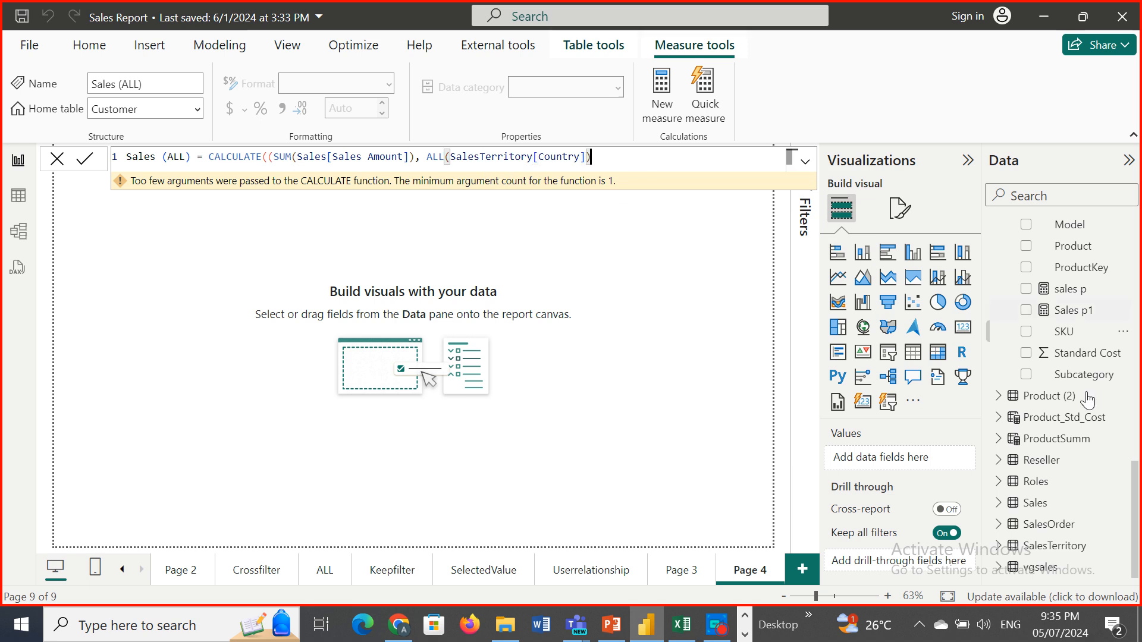
{"action": "type", "text": ")"}
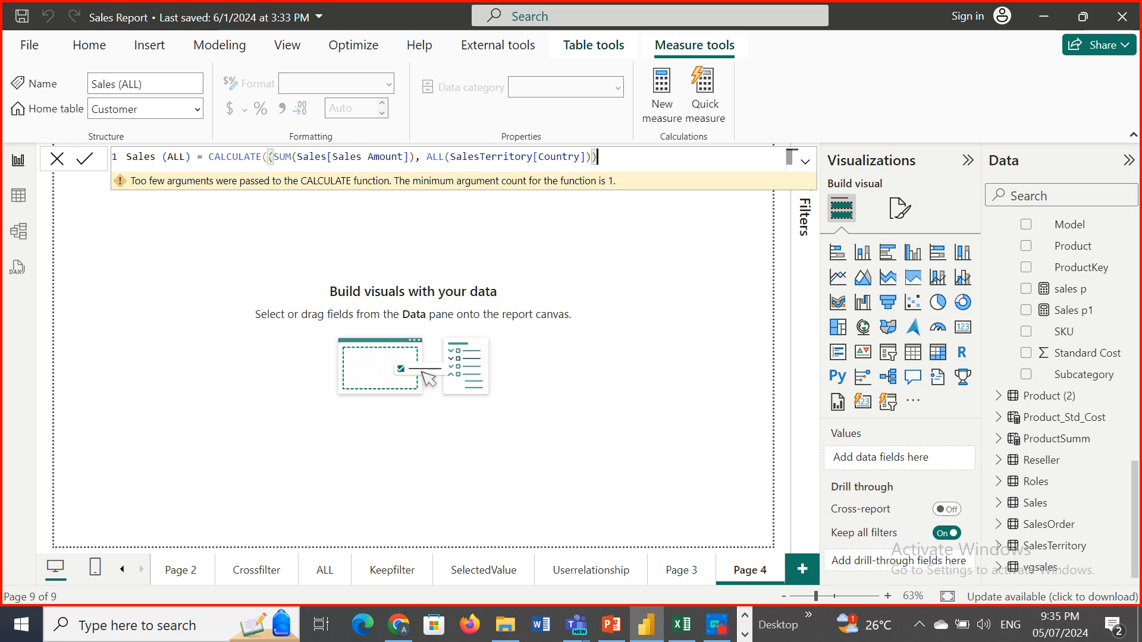
- Remove the extra opening parenthesis after CALCULATE and commit the Sales (ALL) measure
{"action": "left_click", "coordinate": [268, 157]}
{"action": "key", "text": "BackSpace"}
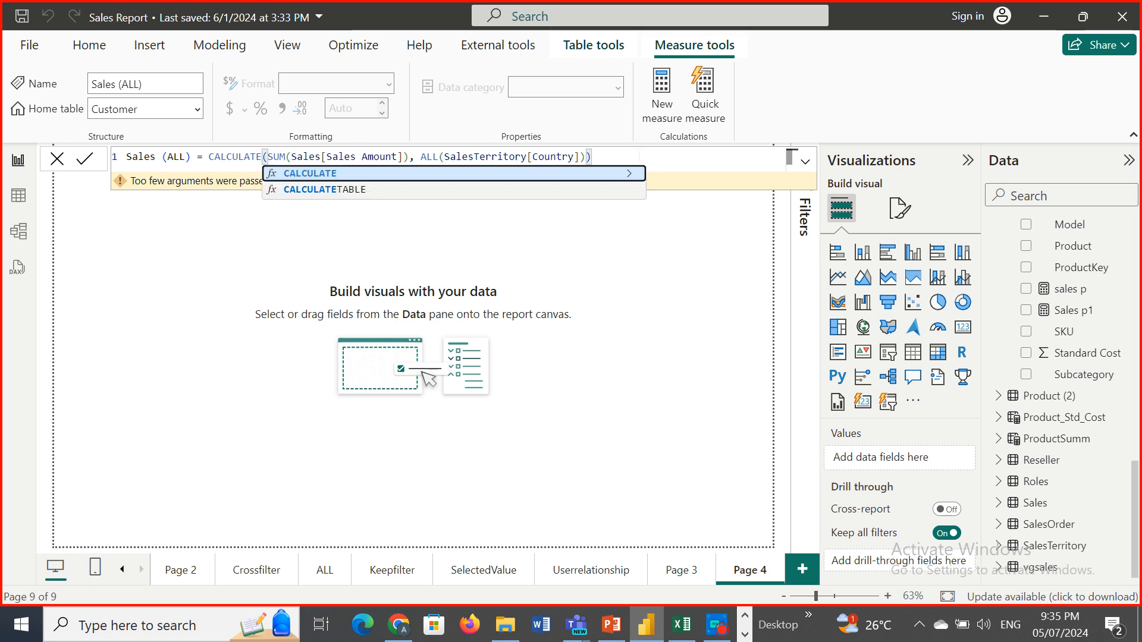
{"action": "left_click", "coordinate": [641, 157]}
{"action": "key", "text": "Return"}
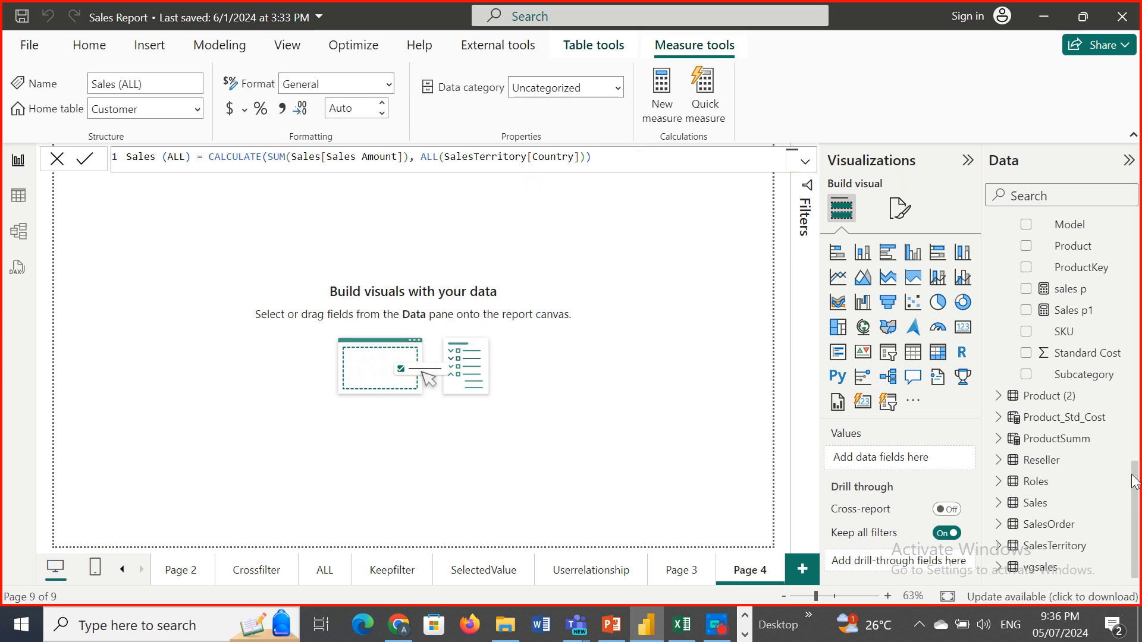
- Place the Sales (ALL) measure from the Customer table on Page 4 and turn its visual into a card
{"action": "scroll", "coordinate": [1103, 300], "scroll_direction": "up", "scroll_amount": 10}
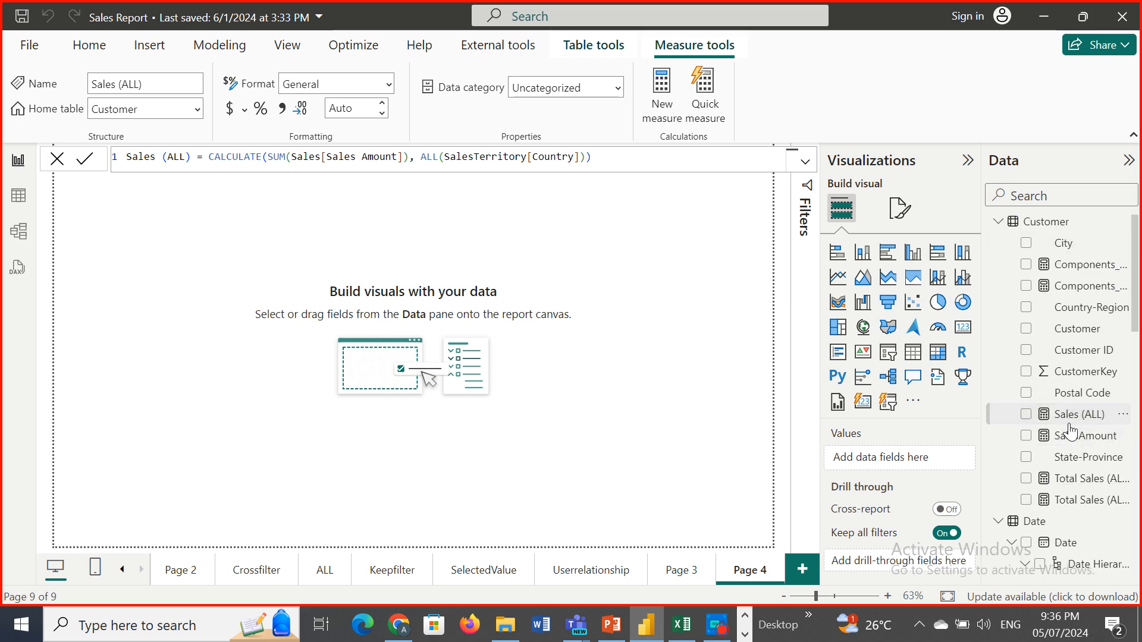
{"action": "left_click_drag", "start_coordinate": [1052, 421], "coordinate": [148, 229]}
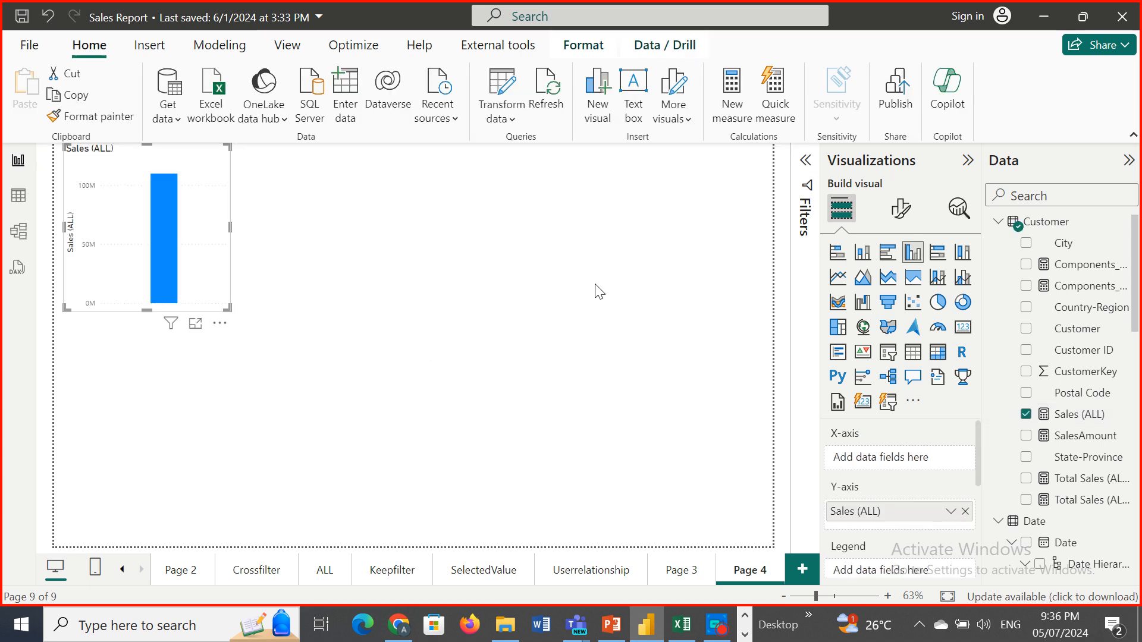
{"action": "left_click", "coordinate": [963, 327]}
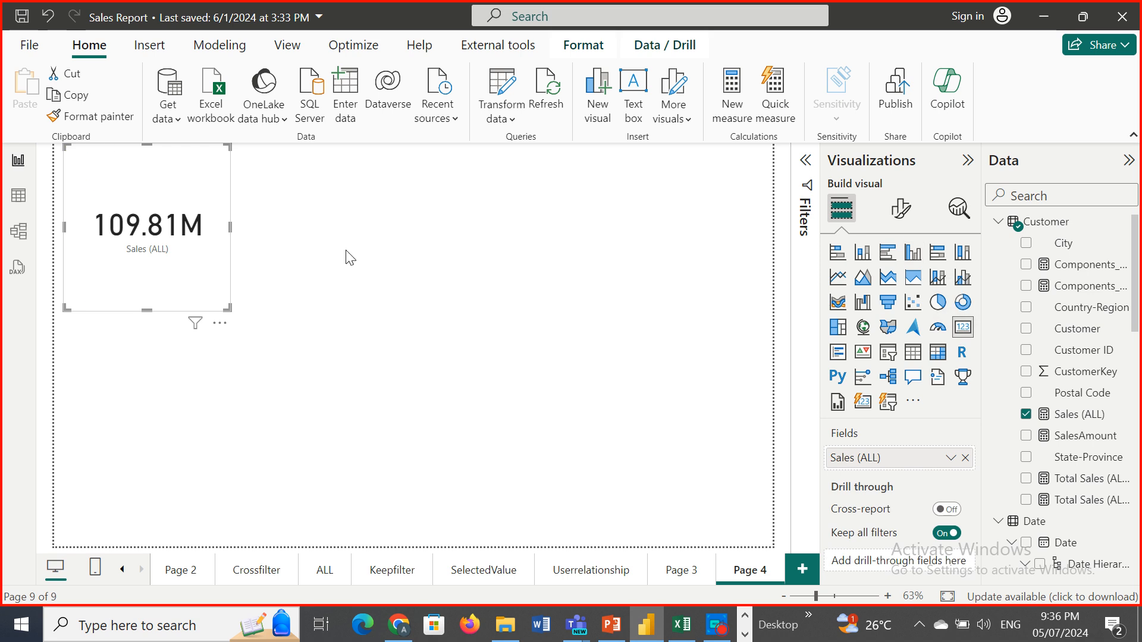
- Look up the fields of the SalesTerritory table and open the Sales (ALL) measure's formula for review
{"action": "scroll", "coordinate": [1065, 368], "scroll_direction": "down", "scroll_amount": 10}
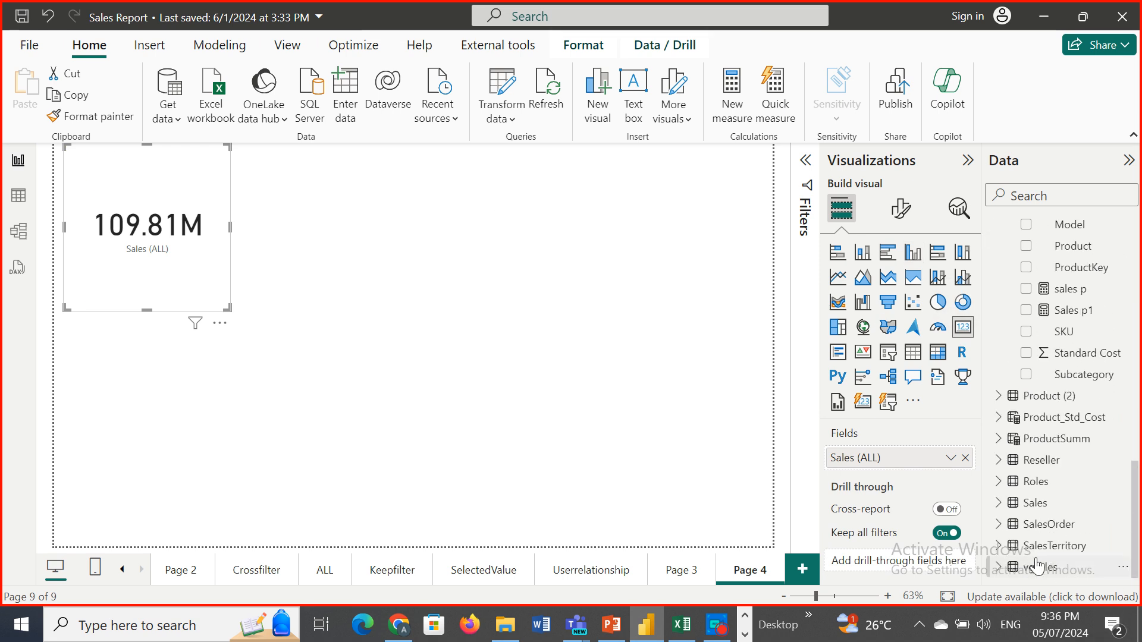
{"action": "left_click", "coordinate": [999, 546]}
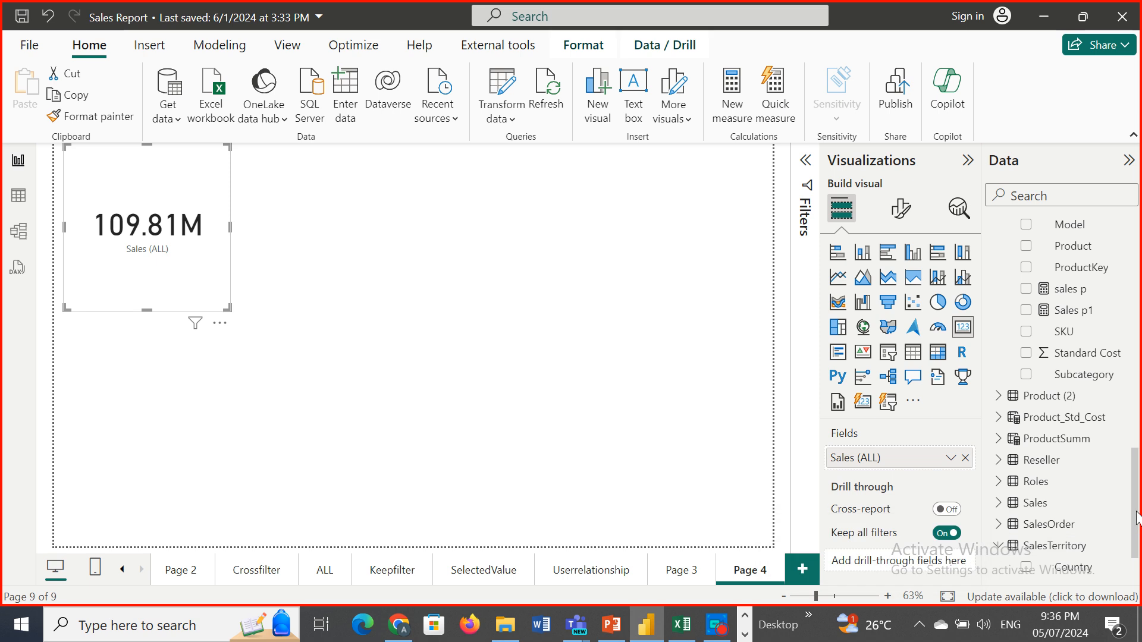
{"action": "left_click_drag", "start_coordinate": [1136, 517], "coordinate": [1136, 542]}
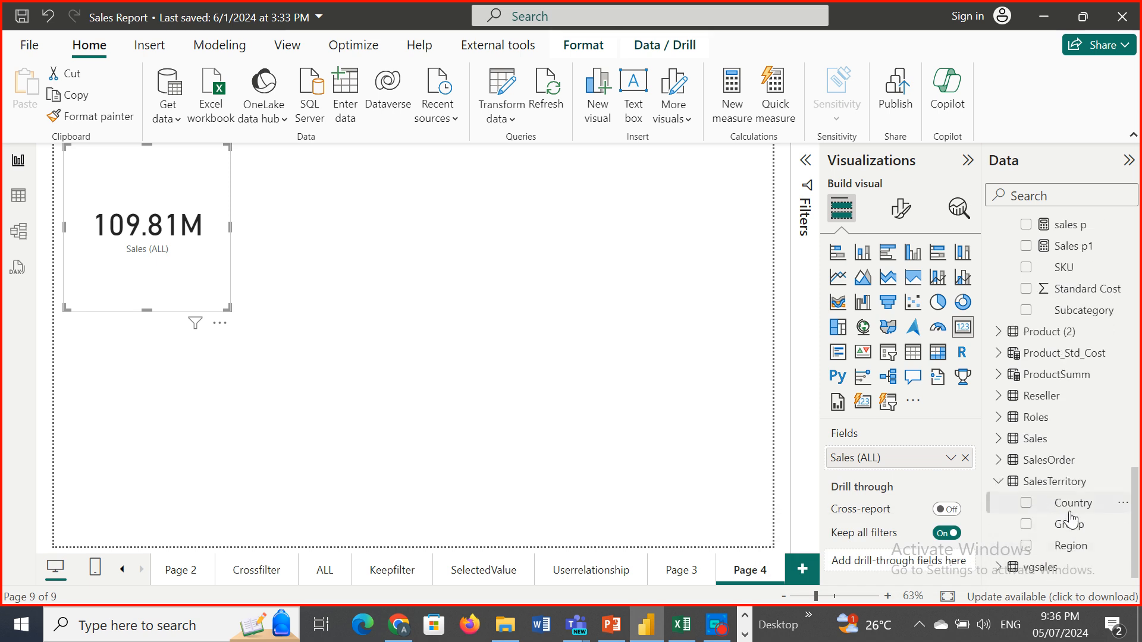
{"action": "scroll", "coordinate": [1129, 517], "scroll_direction": "up", "scroll_amount": 10}
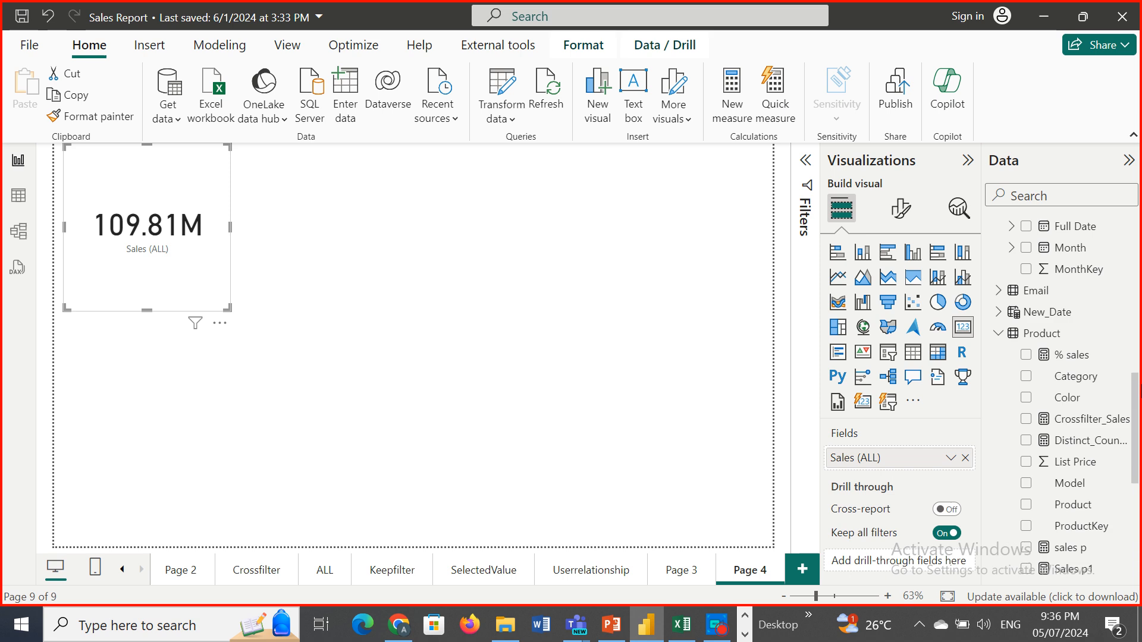
{"action": "scroll", "coordinate": [1081, 288], "scroll_direction": "up", "scroll_amount": 5}
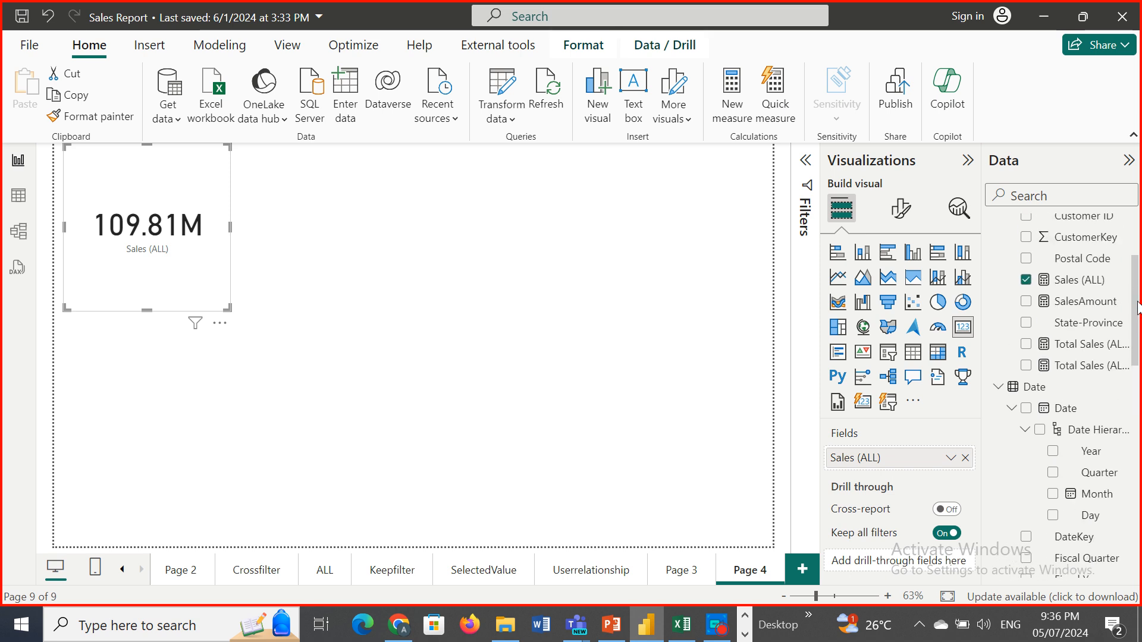
{"action": "left_click", "coordinate": [1080, 280]}
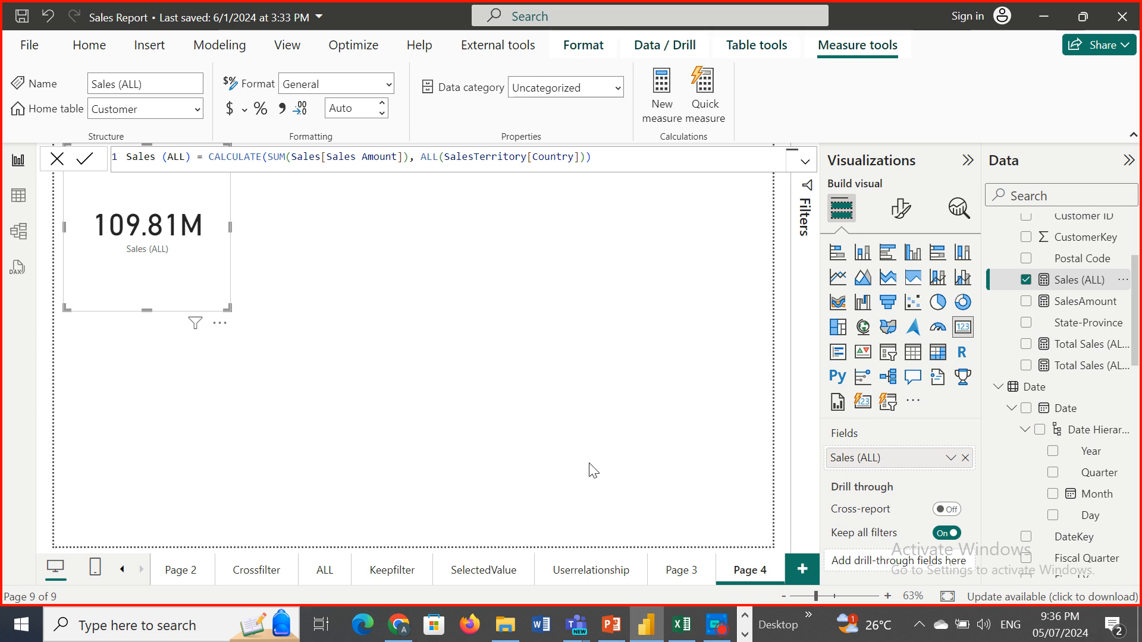
- Check the DAX ANALYSIS MASTER TRAINING meeting window in Microsoft Teams, then return to the Sales Report in Power BI
{"action": "mouse_move", "coordinate": [575, 629]}
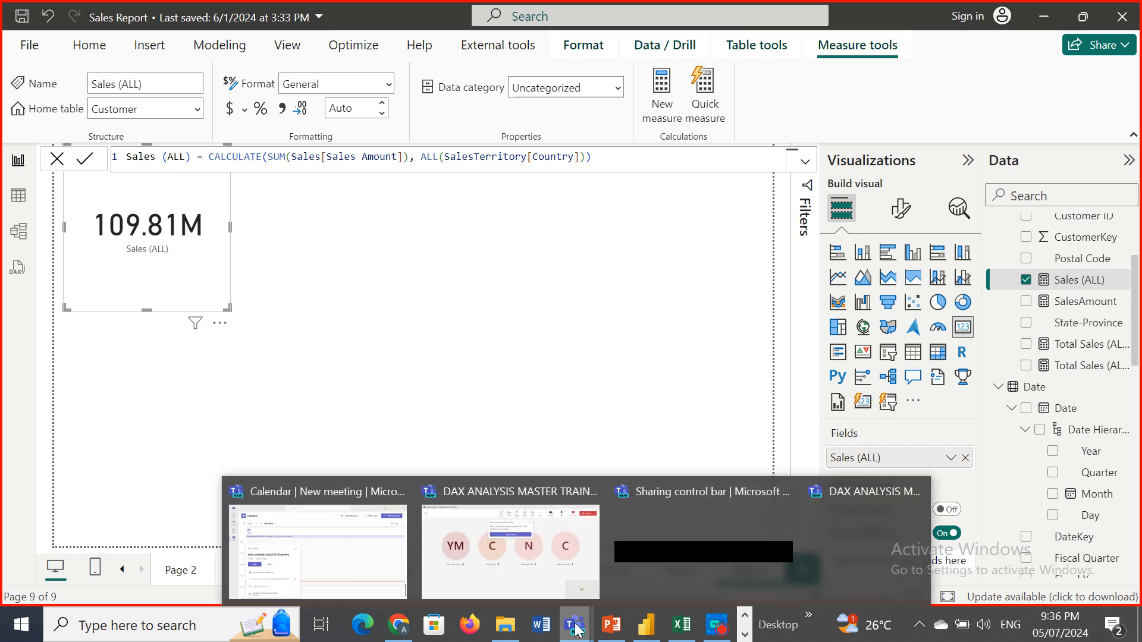
{"action": "left_click", "coordinate": [517, 562]}
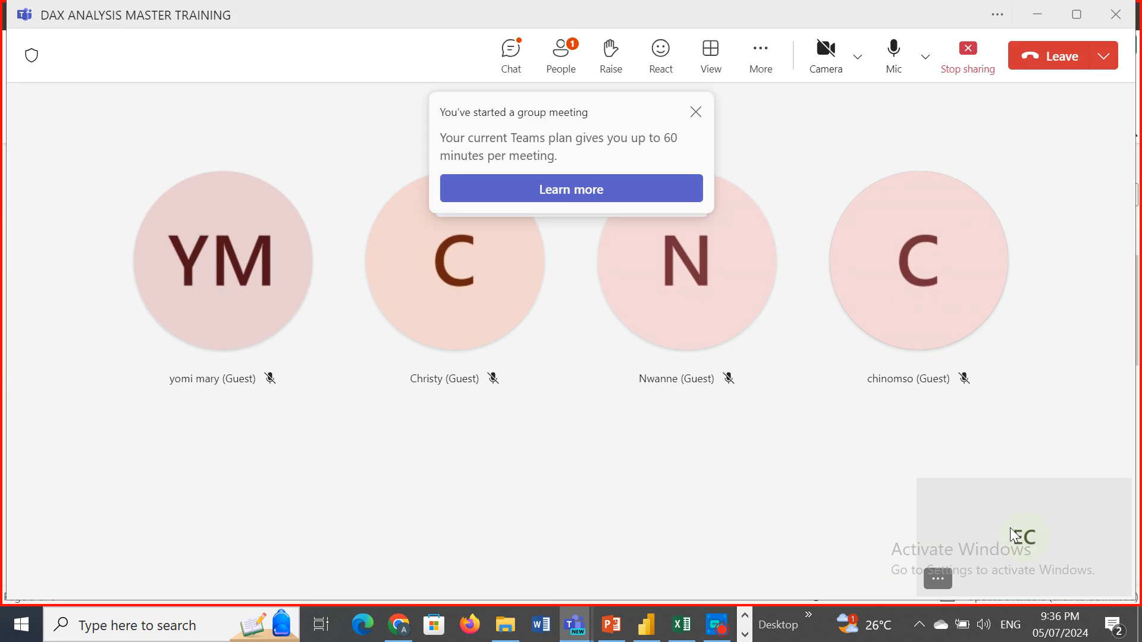
{"action": "left_click", "coordinate": [1037, 14]}
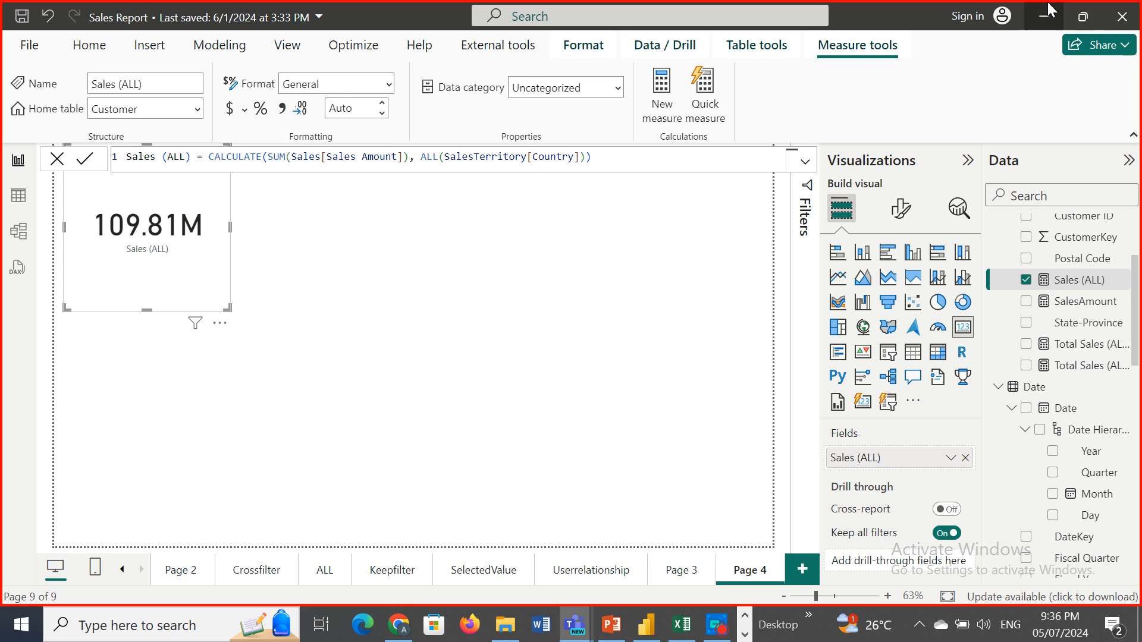
- Copy the entire Sales (ALL) formula and paste it into a new measure in the Customer table
{"action": "left_click", "coordinate": [557, 214]}
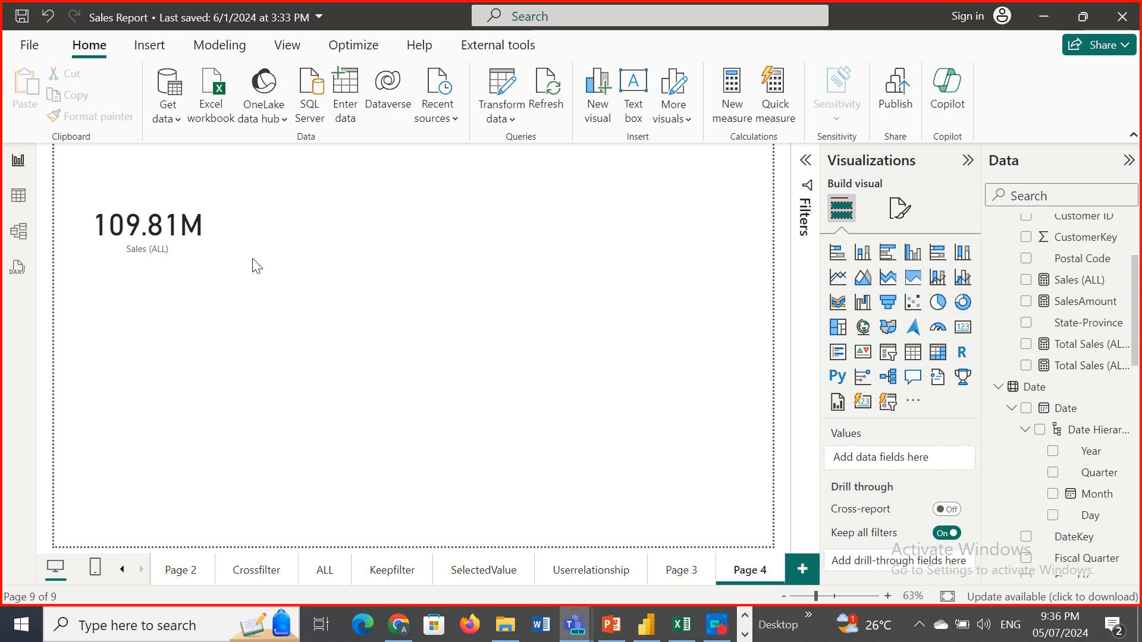
{"action": "left_click", "coordinate": [215, 227]}
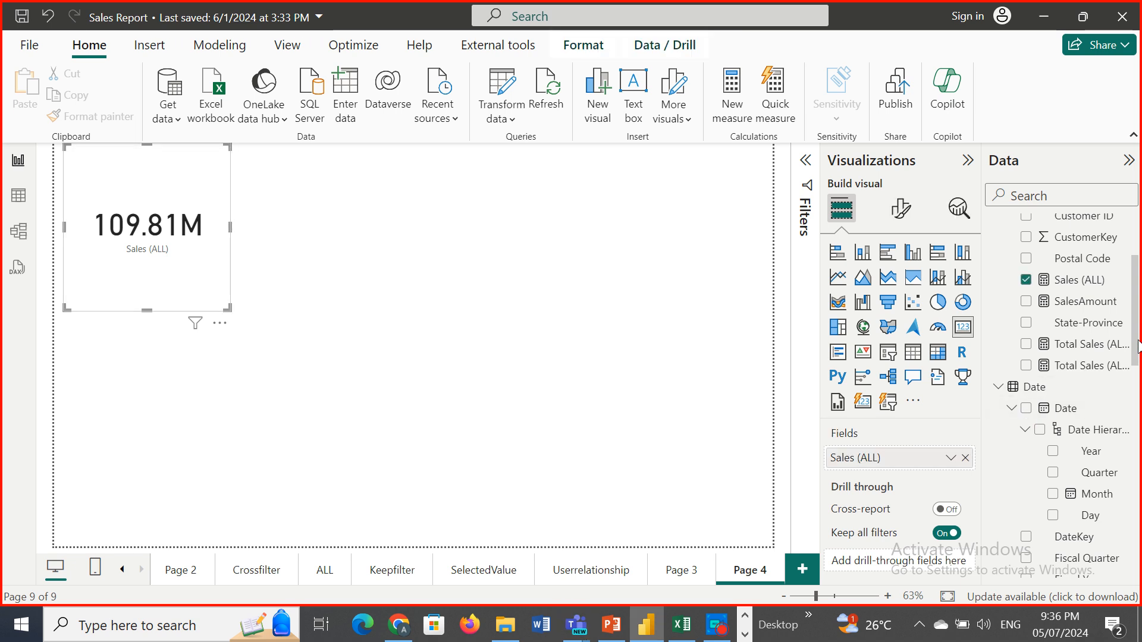
{"action": "left_click", "coordinate": [1080, 280]}
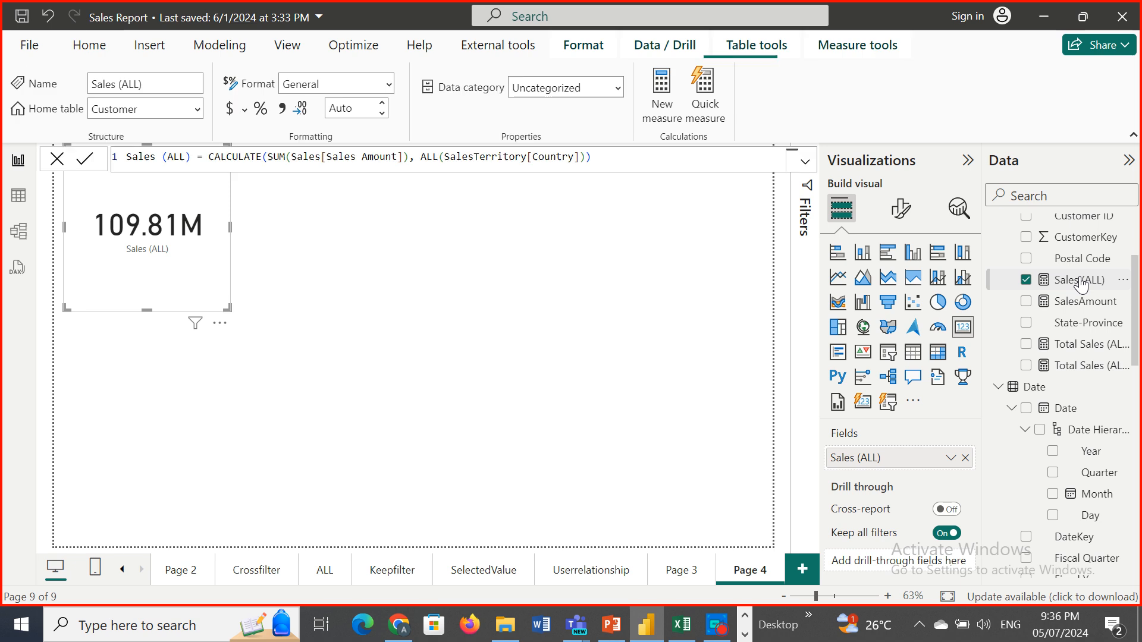
{"action": "left_click", "coordinate": [599, 156]}
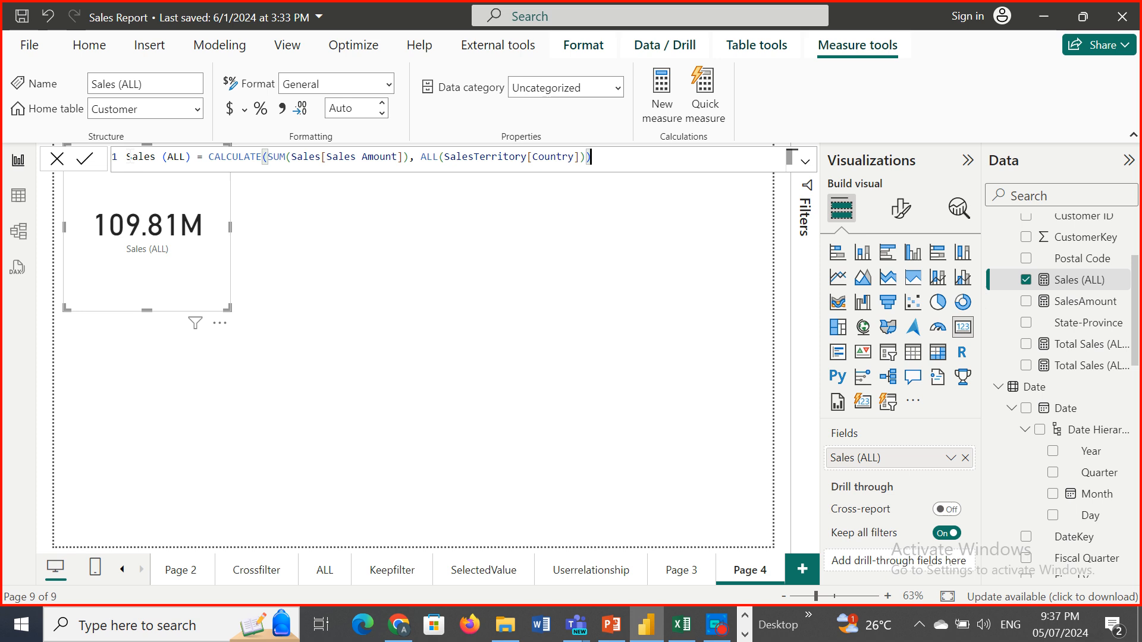
{"action": "left_click_drag", "start_coordinate": [628, 160], "coordinate": [119, 157]}
{"action": "key", "text": "ctrl+c"}
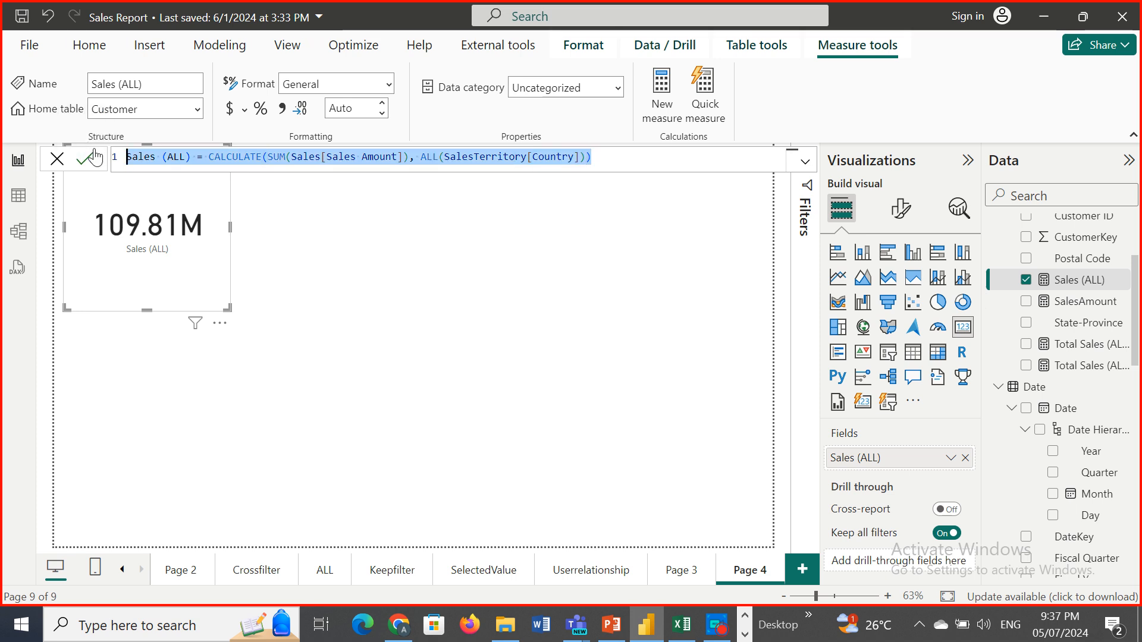
{"action": "left_click", "coordinate": [664, 109]}
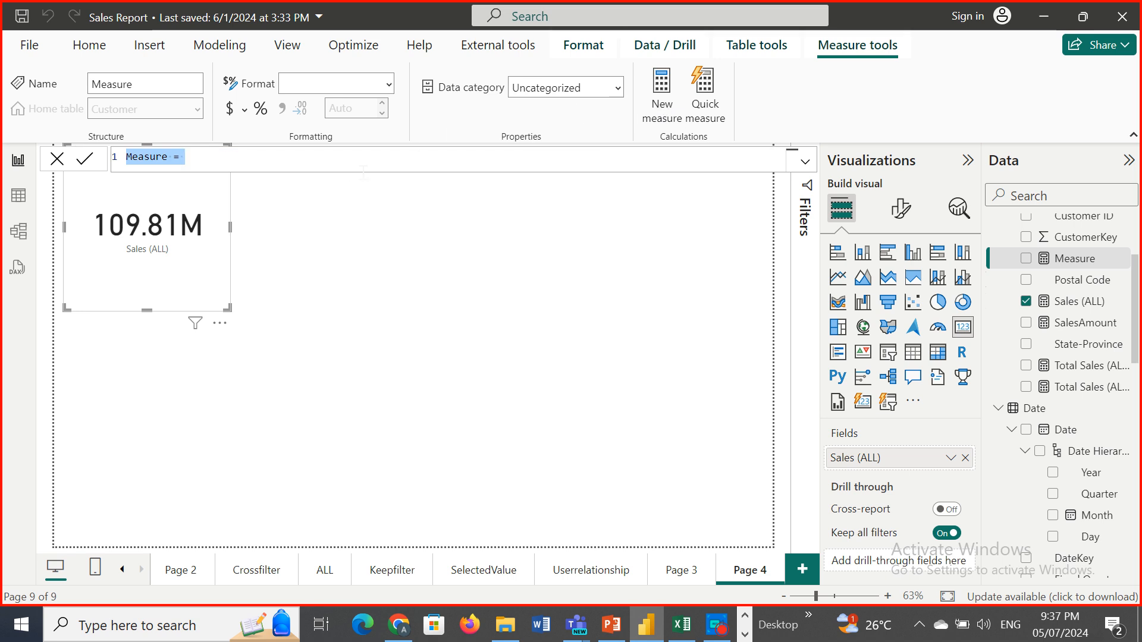
{"action": "key", "text": "ctrl+v"}
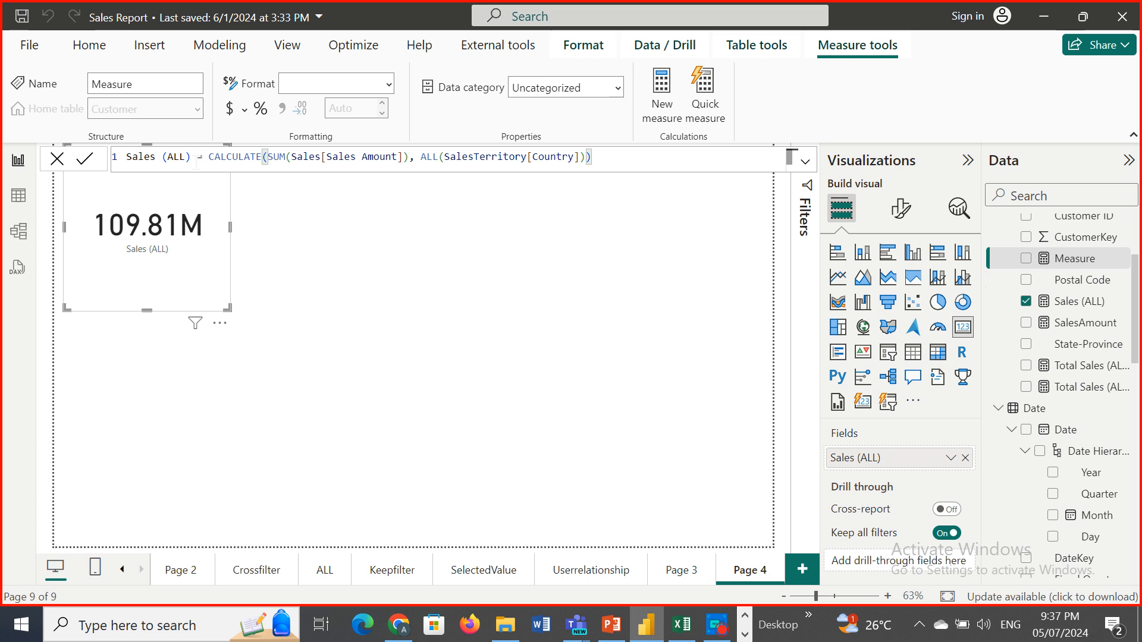
- Change the measure name in the pasted formula to Sales (ALLSELECTED)
{"action": "left_click_drag", "start_coordinate": [197, 158], "coordinate": [126, 157]}
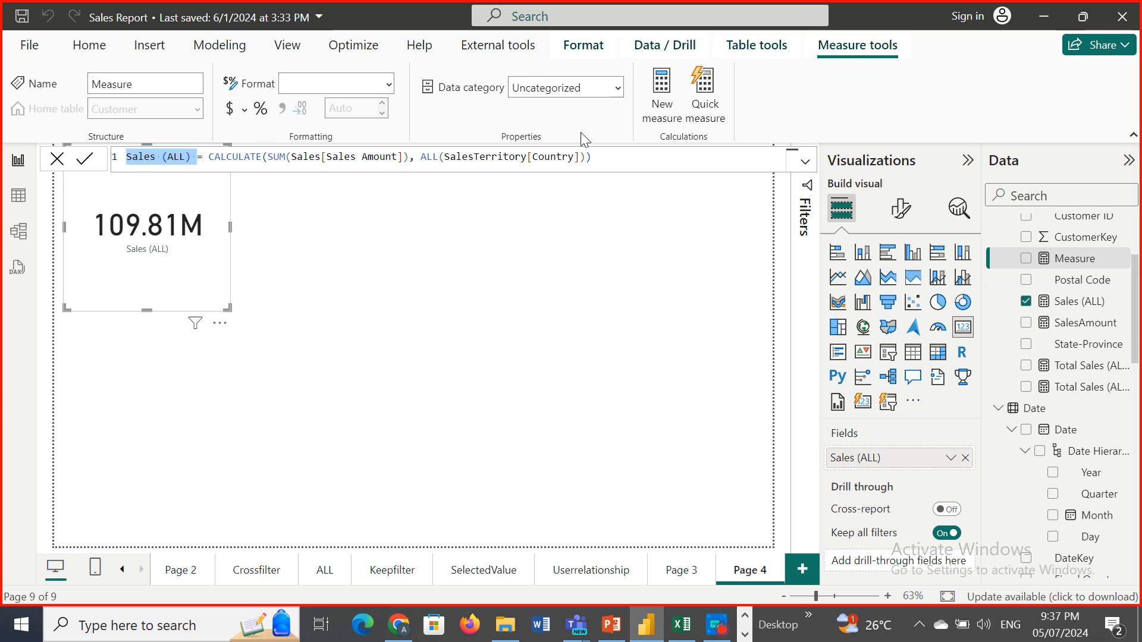
{"action": "left_click", "coordinate": [601, 161]}
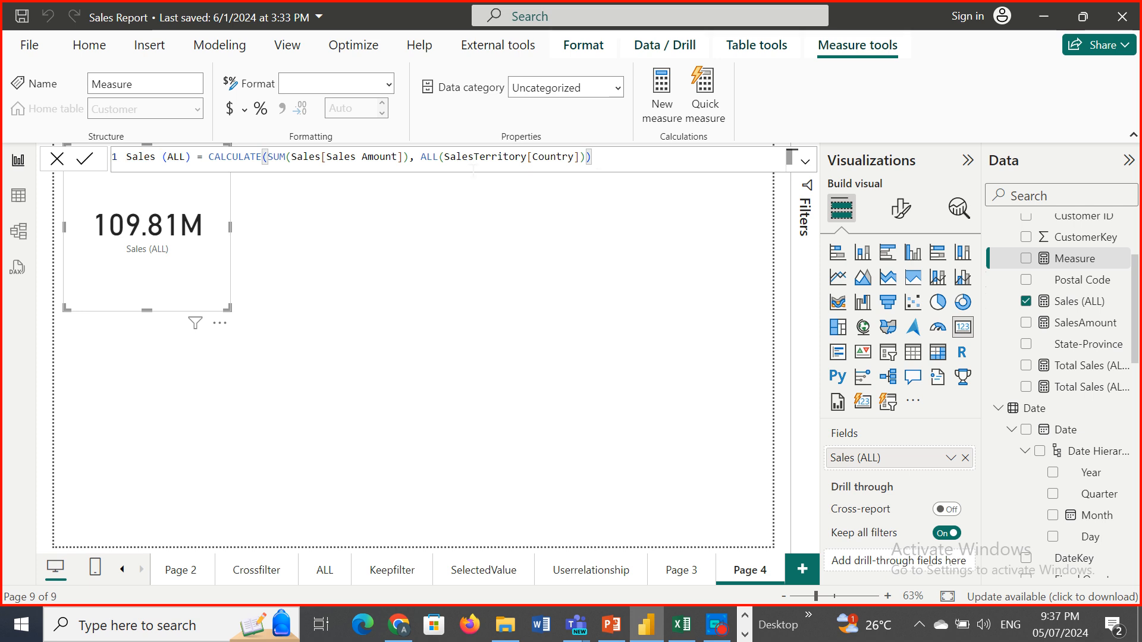
{"action": "left_click", "coordinate": [166, 156]}
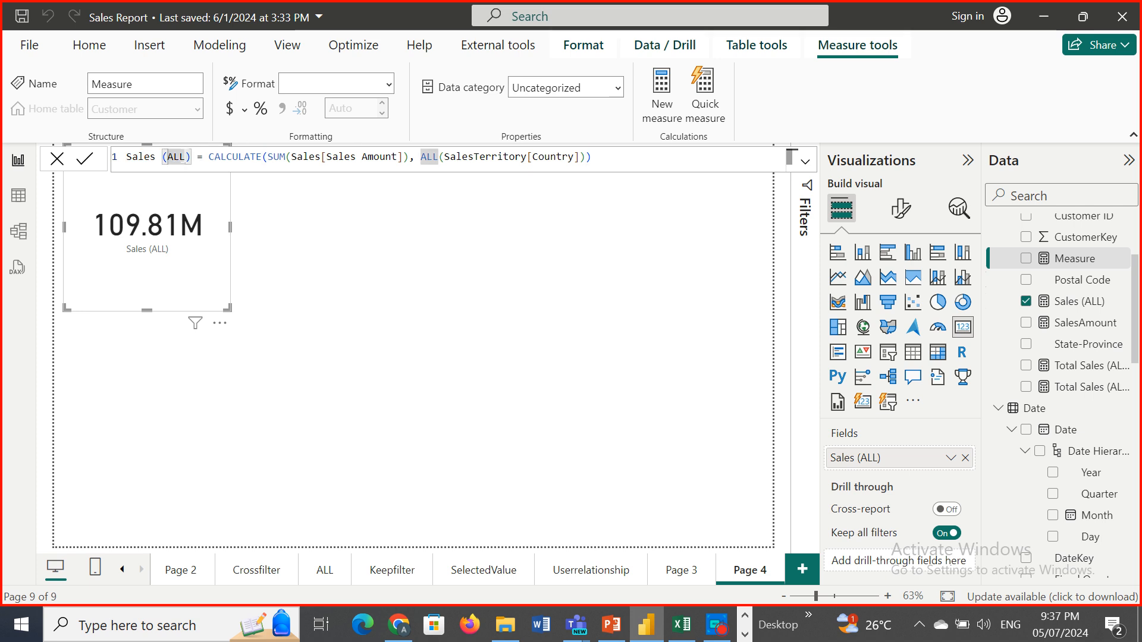
{"action": "type", "text": "SELE"}
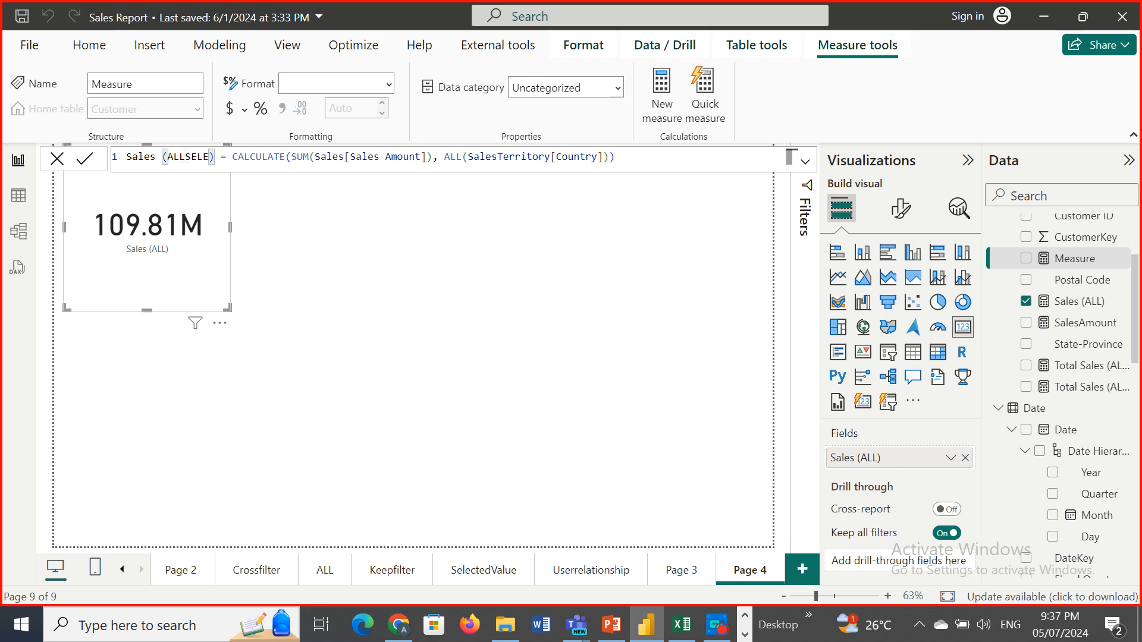
{"action": "type", "text": "CTED"}
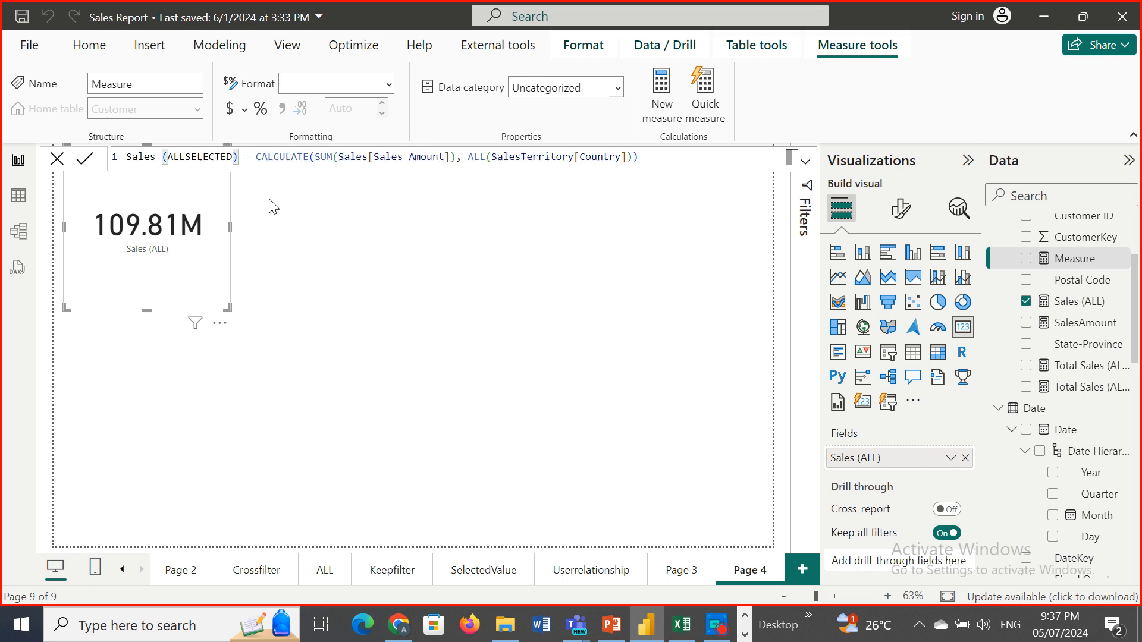
- Replace the ALL filter argument with ALLSELECTED( and remove the inserted Customer[City] column from it
{"action": "left_click_drag", "start_coordinate": [638, 157], "coordinate": [468, 157]}
{"action": "type", "text": "ALLS"}
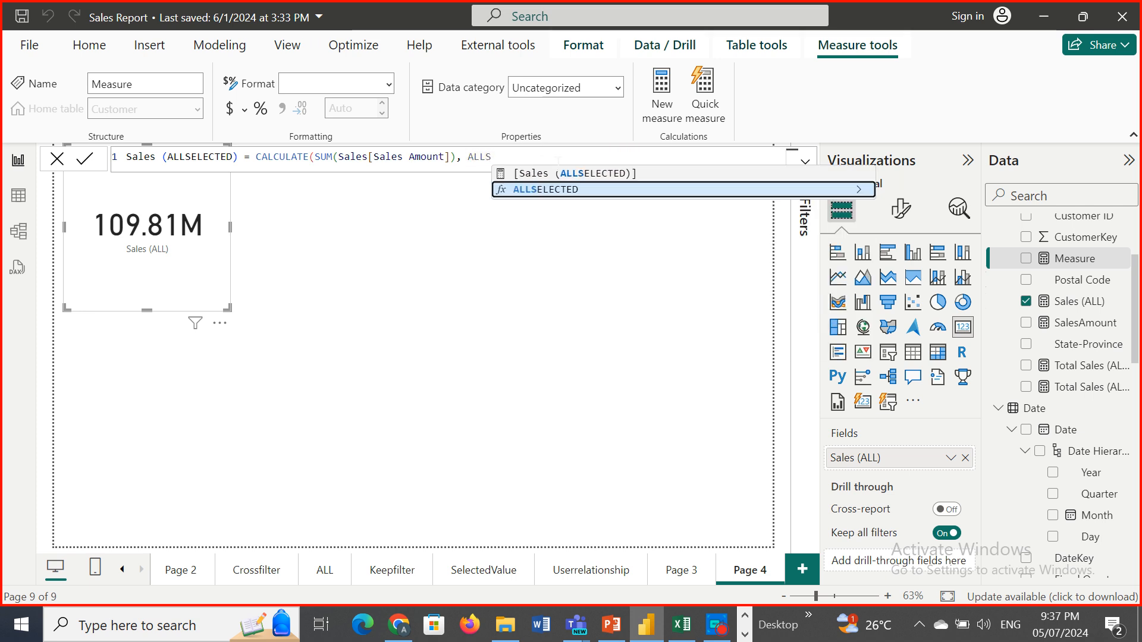
{"action": "double_click", "coordinate": [558, 191]}
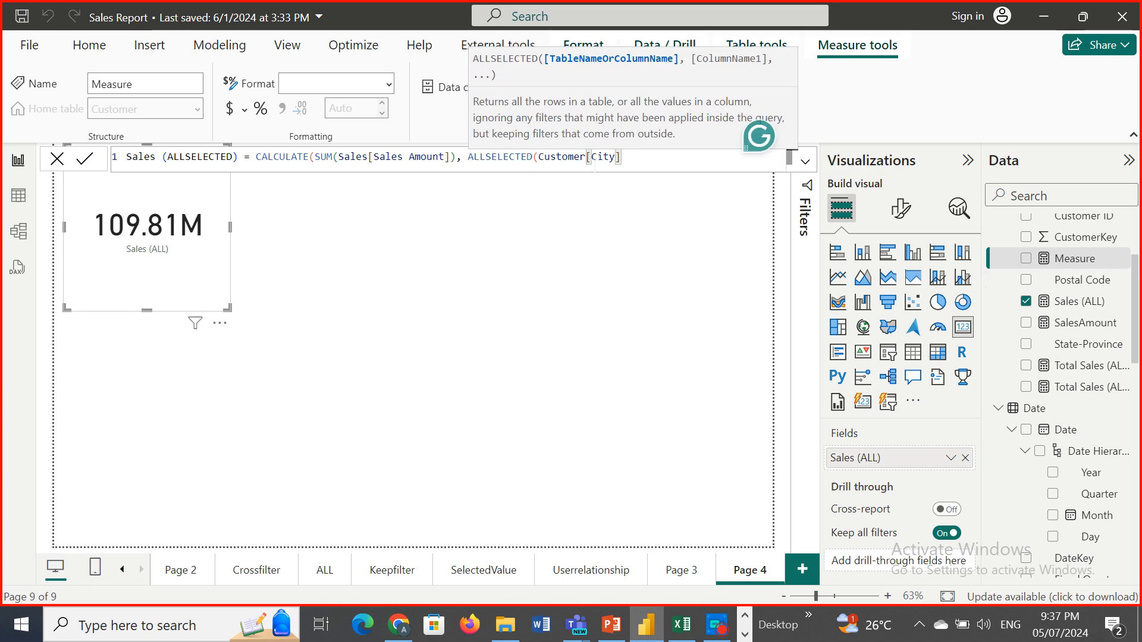
{"action": "key", "text": "BackSpace"}
{"action": "key", "text": "BackSpace"}
{"action": "key", "text": "BackSpace"}
{"action": "key", "text": "BackSpace"}
{"action": "key", "text": "BackSpace"}
{"action": "key", "text": "BackSpace"}
{"action": "key", "text": "BackSpace"}
{"action": "key", "text": "BackSpace"}
{"action": "key", "text": "BackSpace"}
{"action": "key", "text": "BackSpace"}
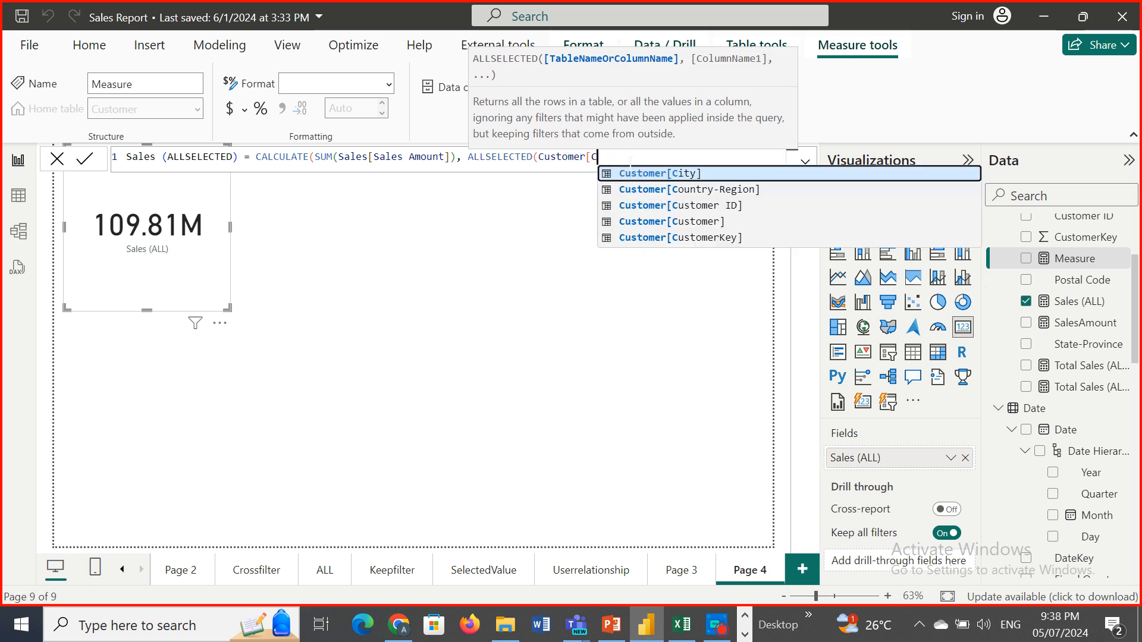
{"action": "key", "text": "BackSpace"}
{"action": "key", "text": "BackSpace"}
{"action": "key", "text": "BackSpace"}
{"action": "key", "text": "BackSpace"}
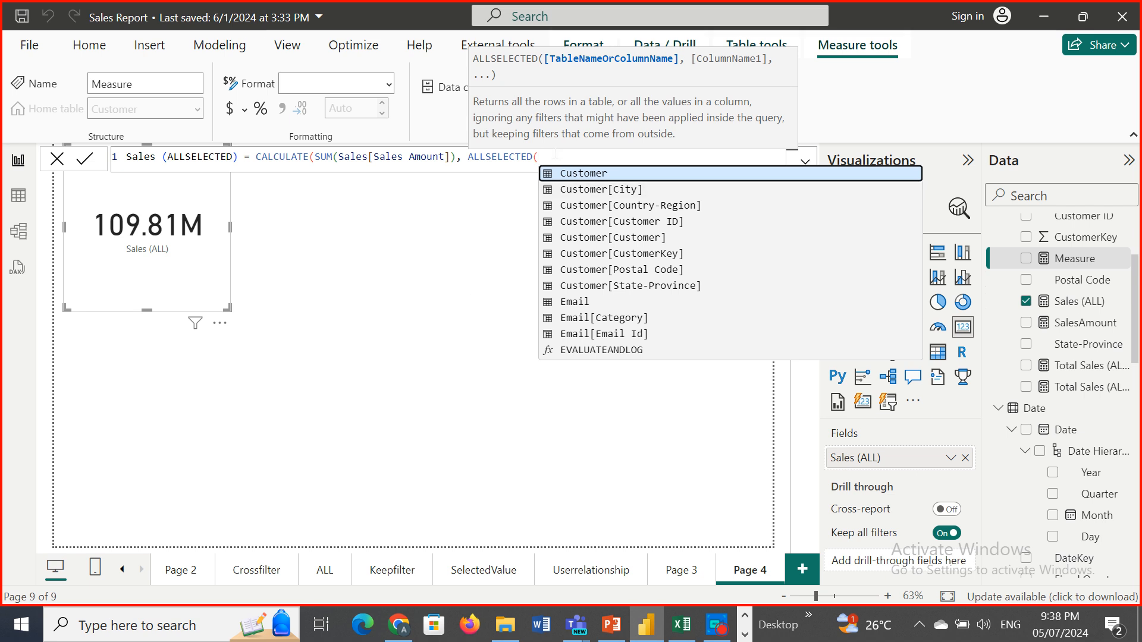
- Use SalesTerritory[Country] as ALLSELECTED's column, add both closing parentheses and try to commit the measure as Sales (ALLSELECTED)
{"action": "type", "text": "SALES"}
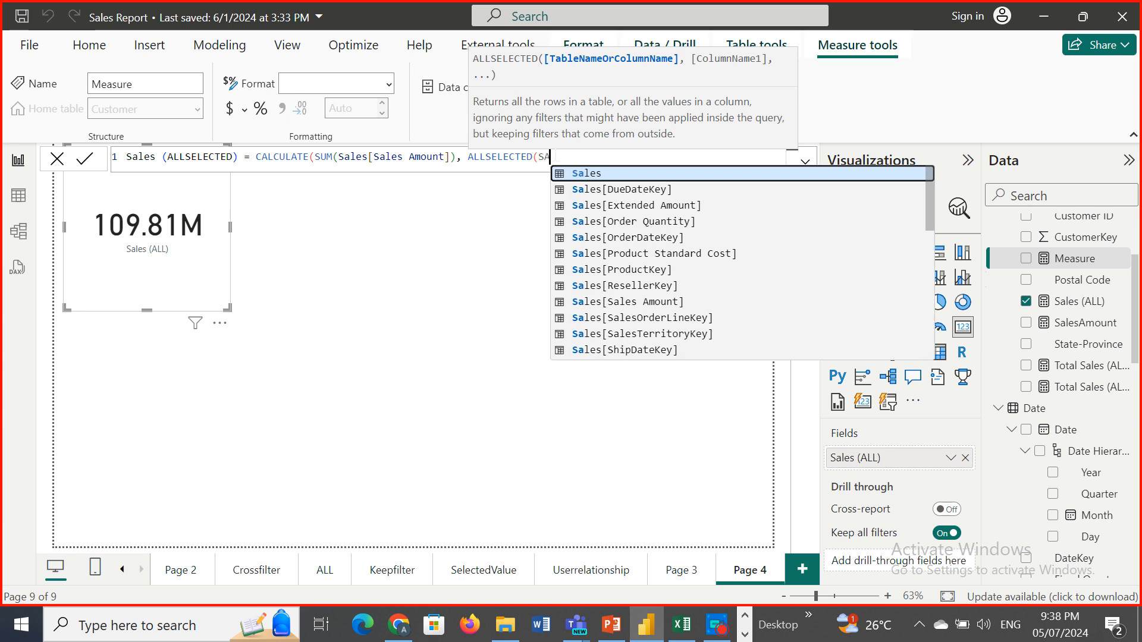
{"action": "type", "text": "T"}
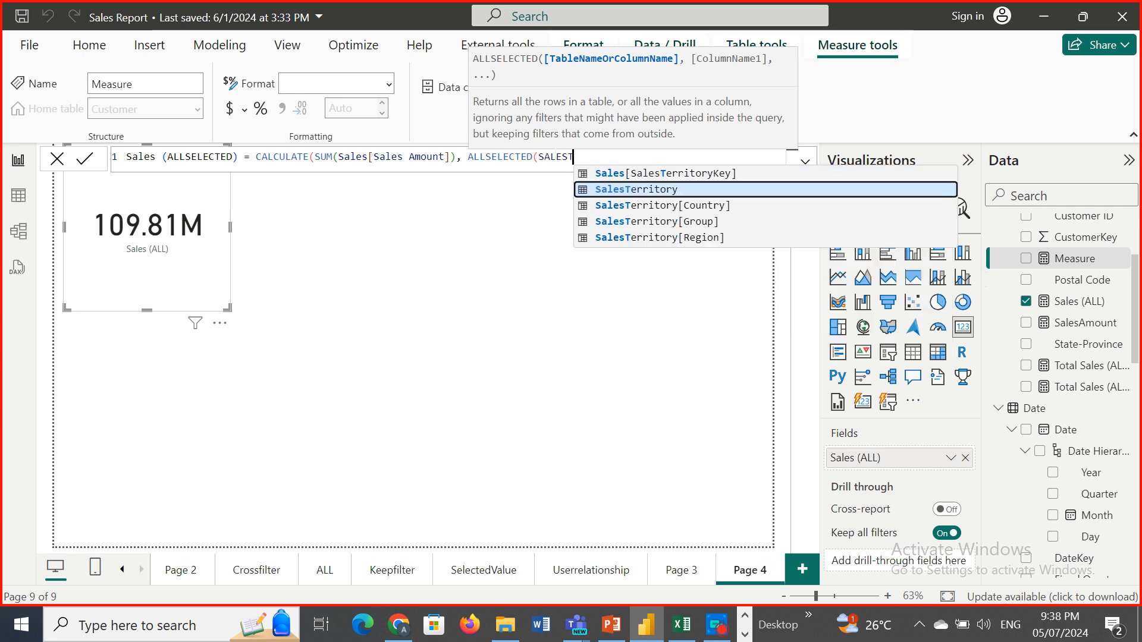
{"action": "left_click", "coordinate": [711, 209]}
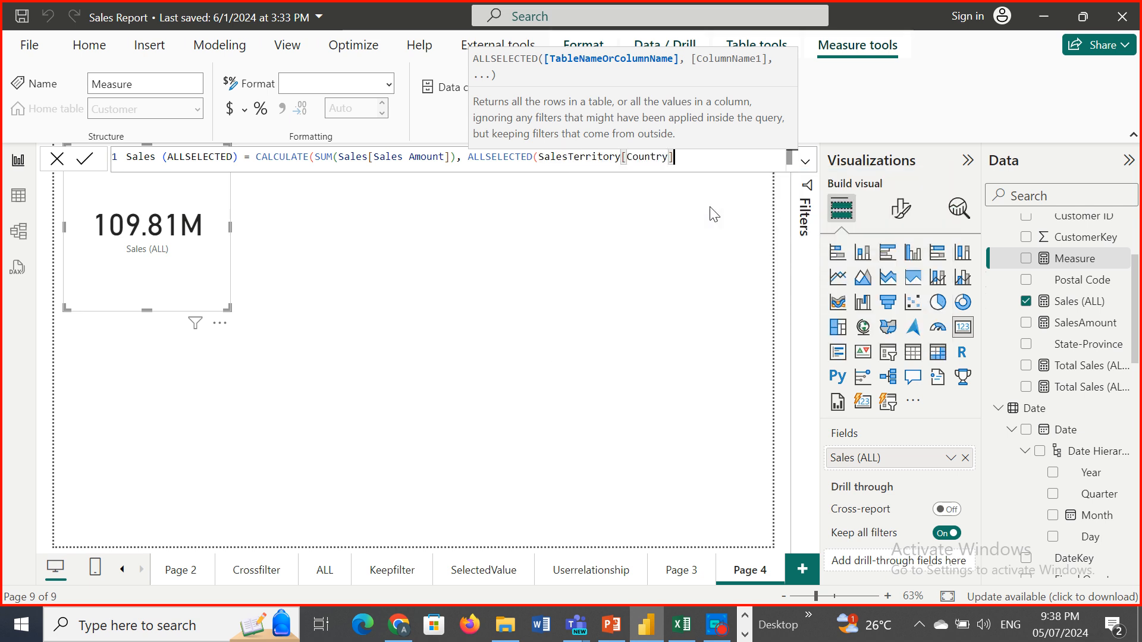
{"action": "type", "text": ")"}
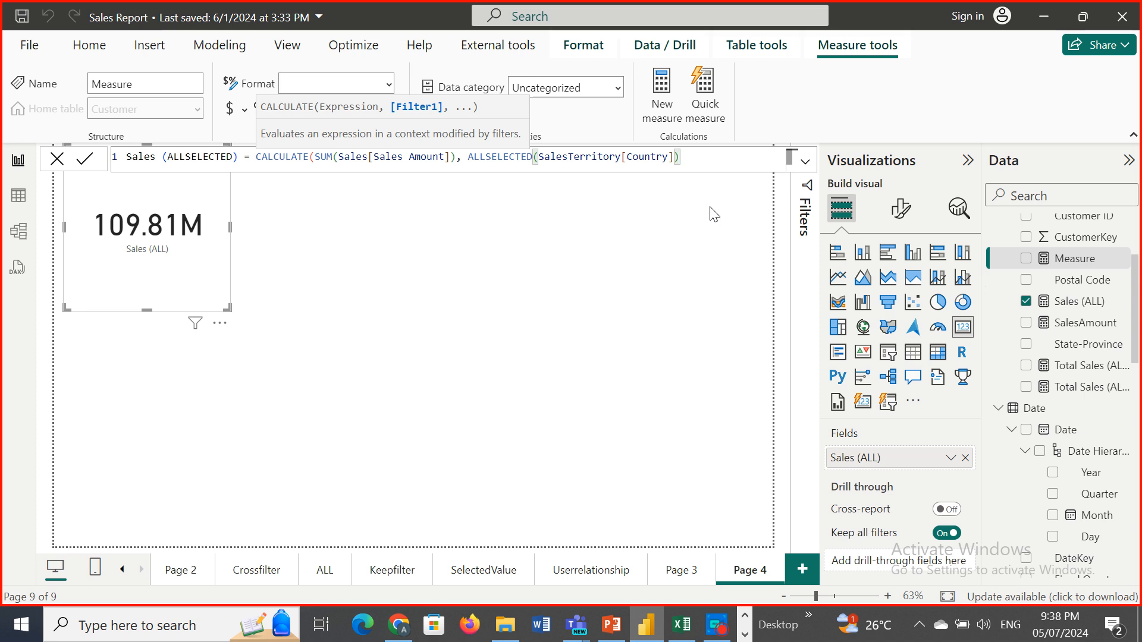
{"action": "type", "text": ")"}
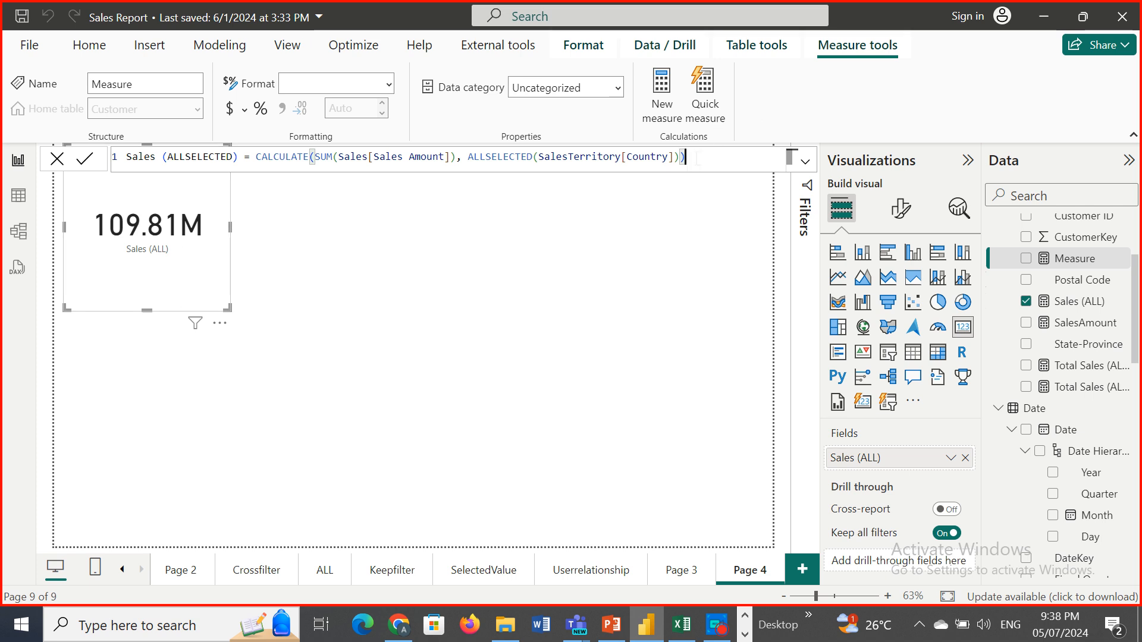
{"action": "key", "text": "Return"}
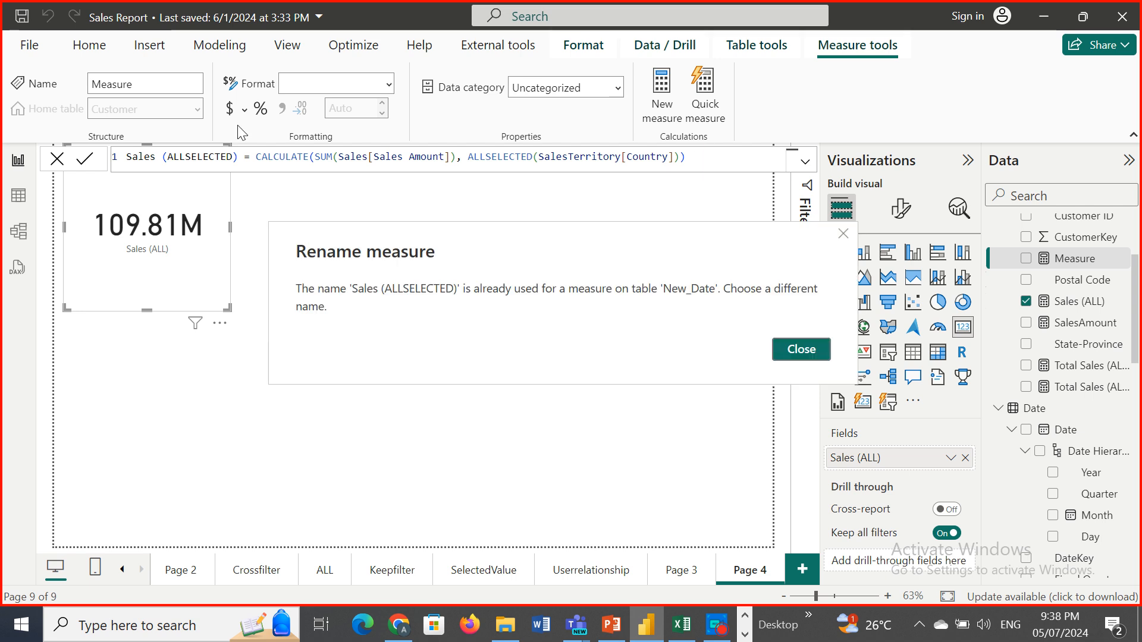
{"action": "left_click", "coordinate": [807, 354]}
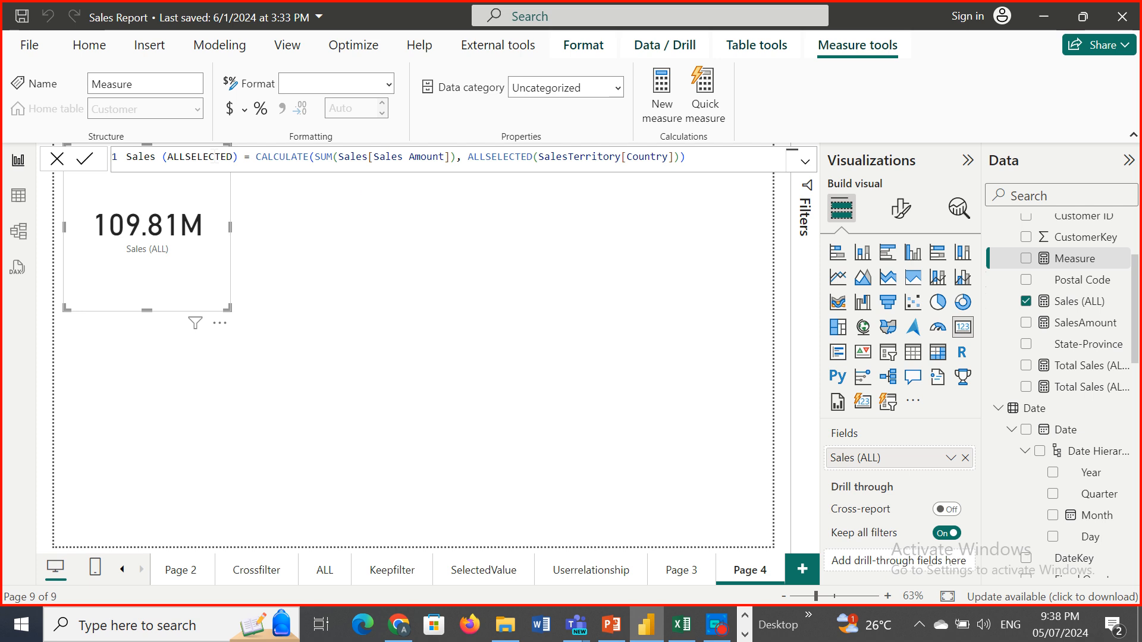
- Rename the measure to Sales (ALL_SELECTED) in its formula and commit it
{"action": "double_click", "coordinate": [232, 156]}
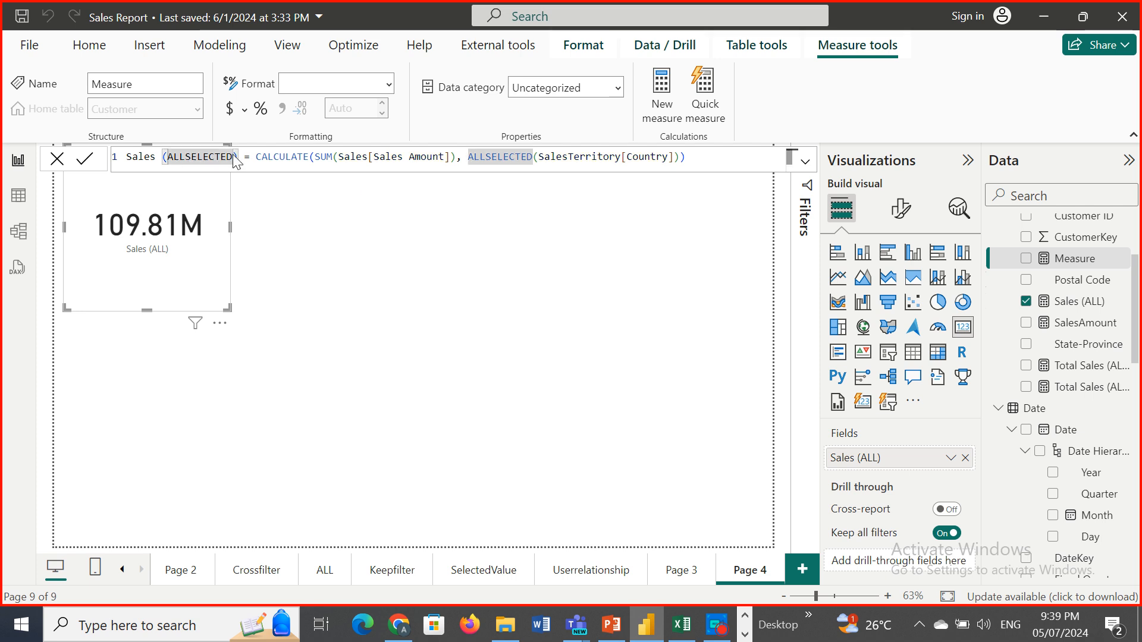
{"action": "left_click", "coordinate": [185, 156]}
{"action": "type", "text": "_"}
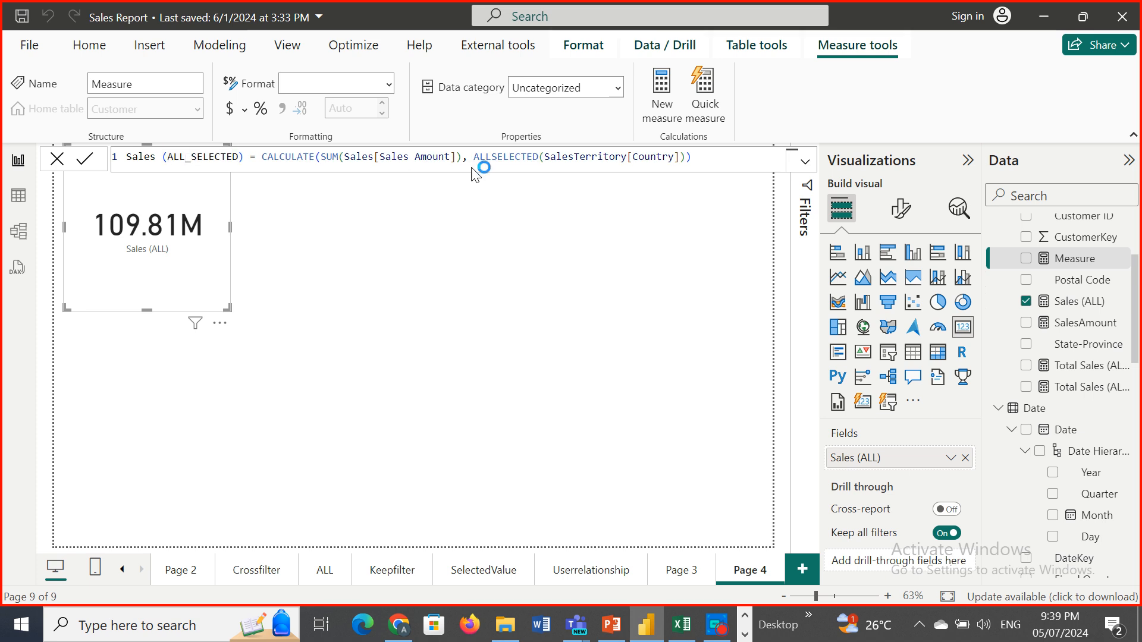
{"action": "key", "text": "Return"}
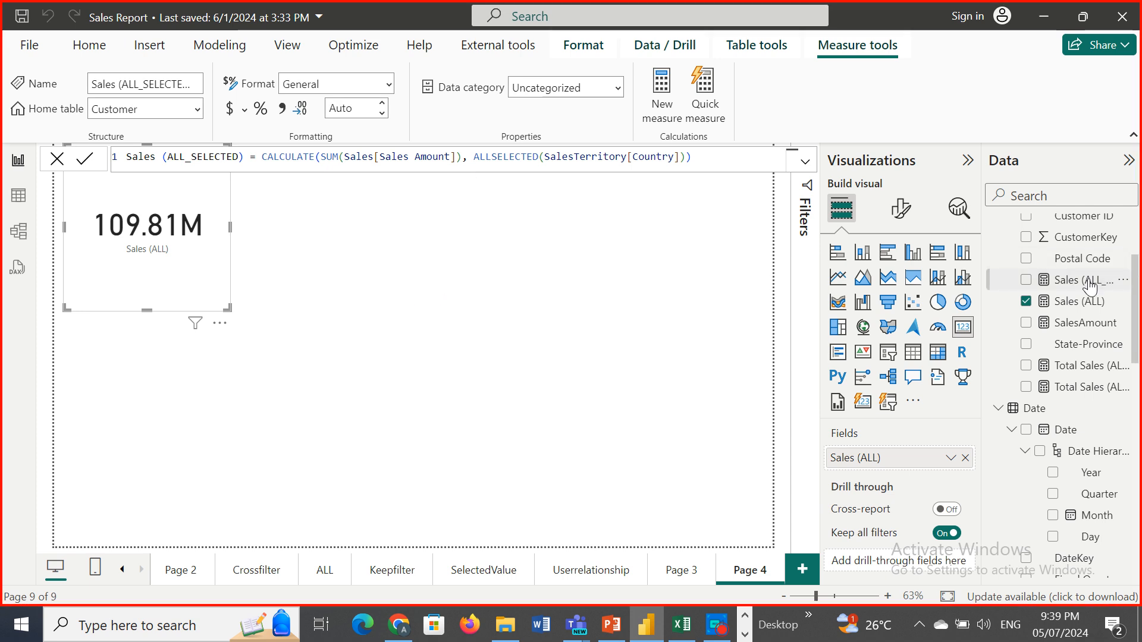
- Add a card showing Sales (ALL_SELECTED) beside the Sales (ALL) card and reduce its height
{"action": "left_click_drag", "start_coordinate": [1090, 285], "coordinate": [393, 242]}
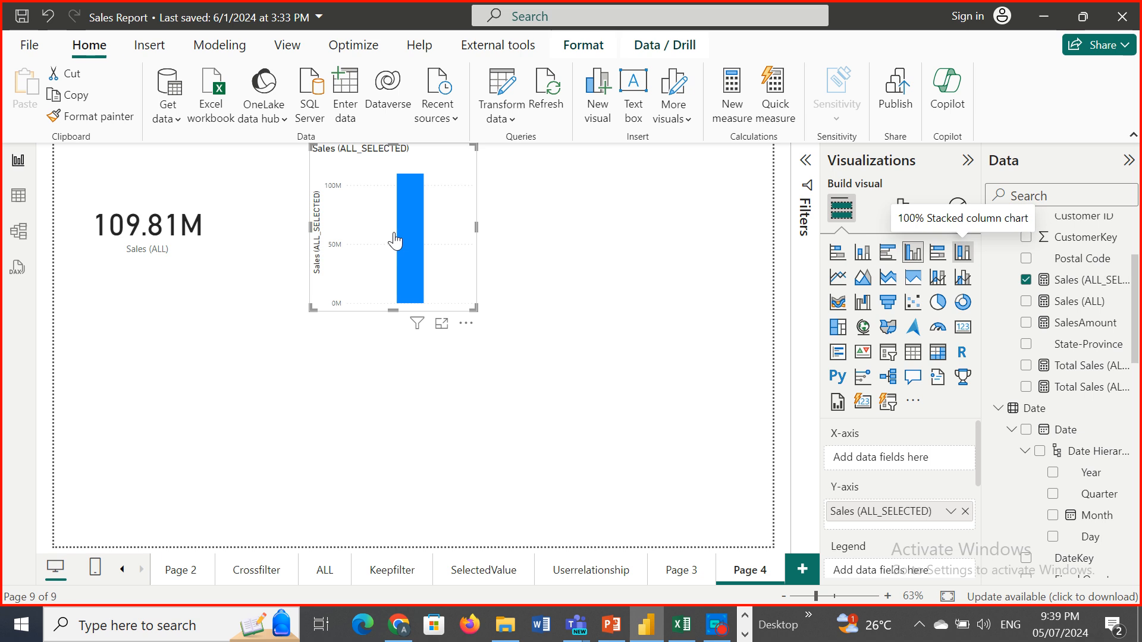
{"action": "left_click", "coordinate": [964, 333]}
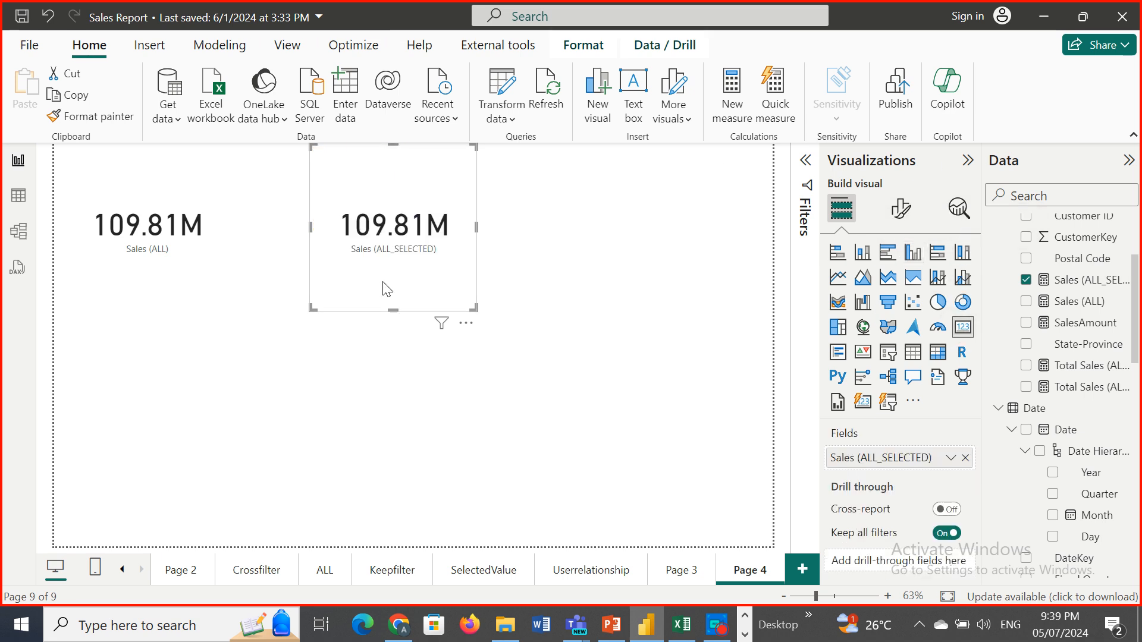
{"action": "left_click_drag", "start_coordinate": [379, 249], "coordinate": [377, 237]}
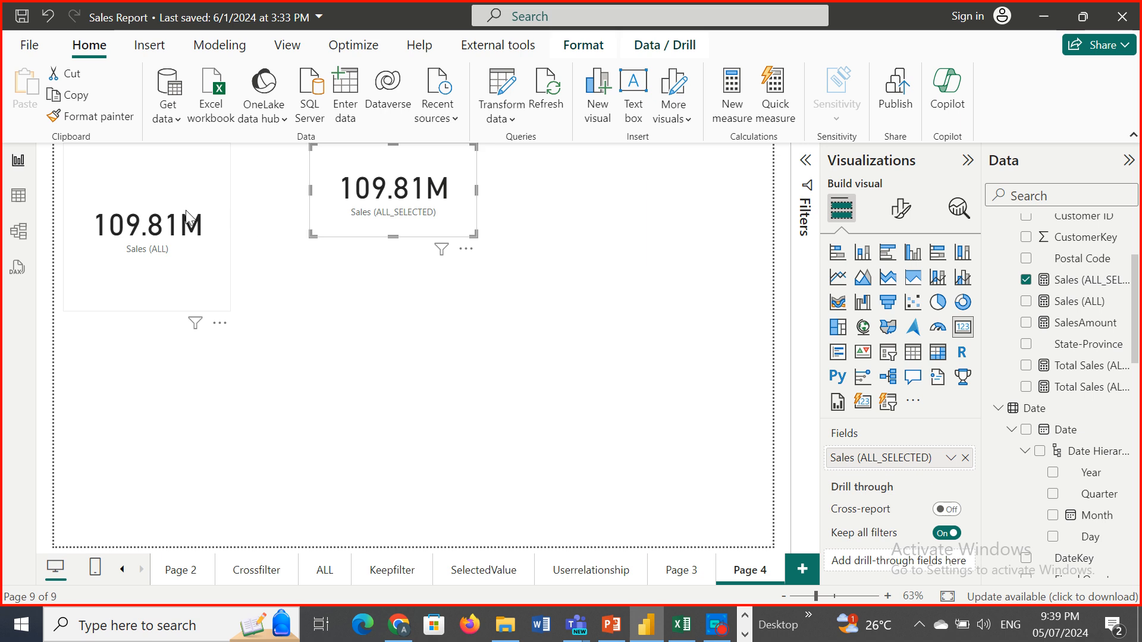
- Reduce the Sales (ALL) card to the same height and place the Sales (ALL_SELECTED) card directly next to it
{"action": "left_click", "coordinate": [187, 217]}
{"action": "left_click_drag", "start_coordinate": [152, 310], "coordinate": [148, 236]}
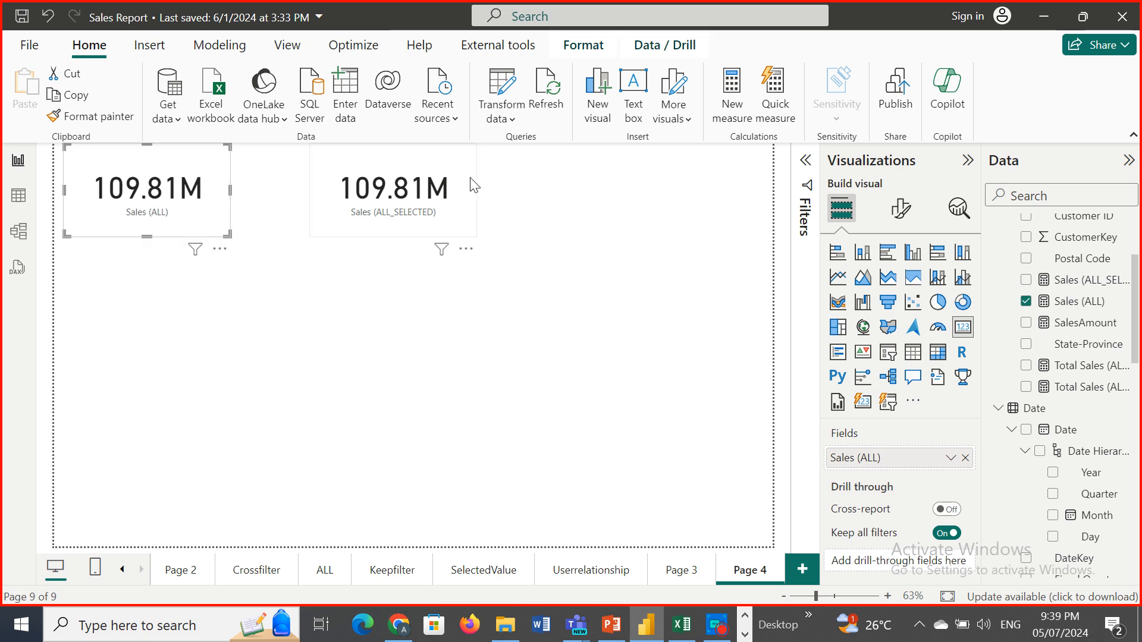
{"action": "left_click_drag", "start_coordinate": [469, 183], "coordinate": [390, 182]}
{"action": "left_click", "coordinate": [438, 184]}
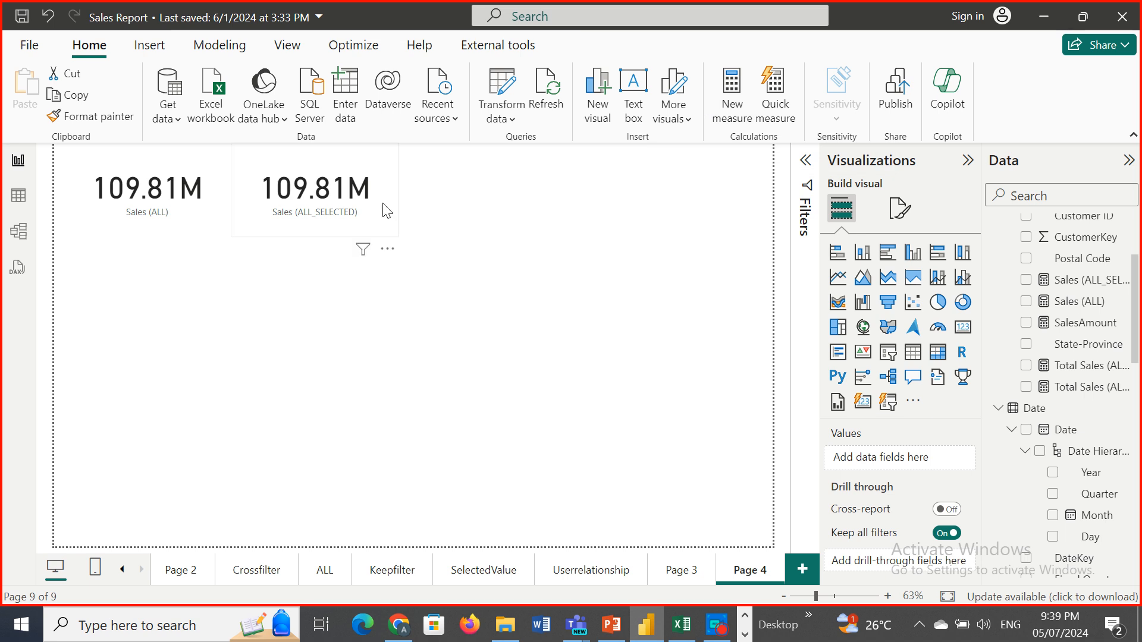
- Copy the full Sales (ALL_SELECTED) formula and paste it into a new measure
{"action": "left_click", "coordinate": [375, 230]}
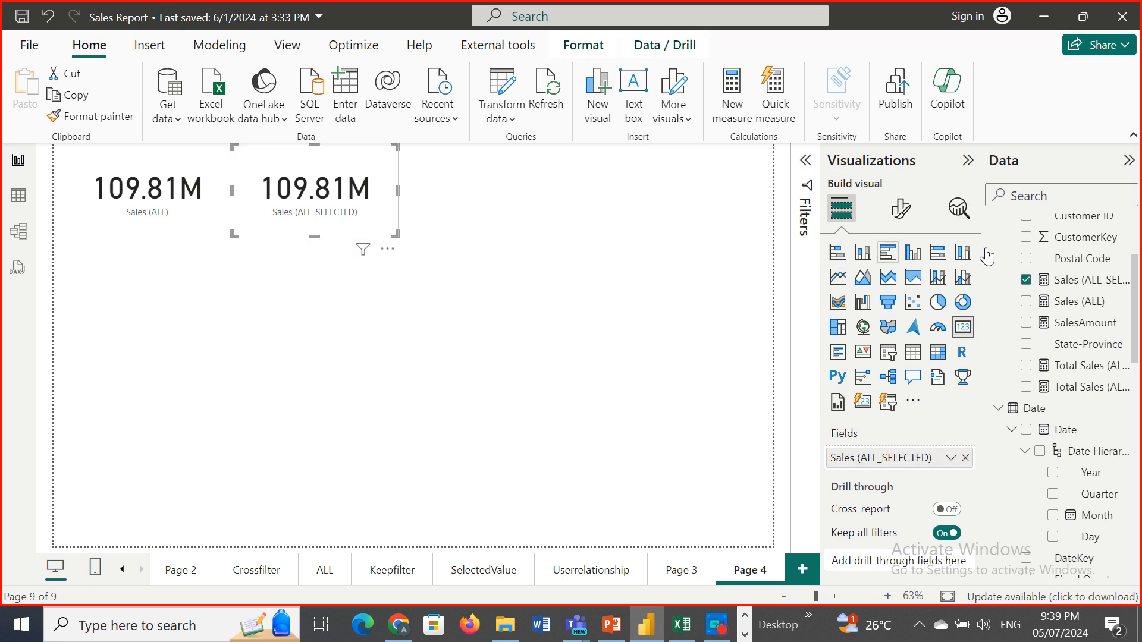
{"action": "left_click", "coordinate": [1086, 280]}
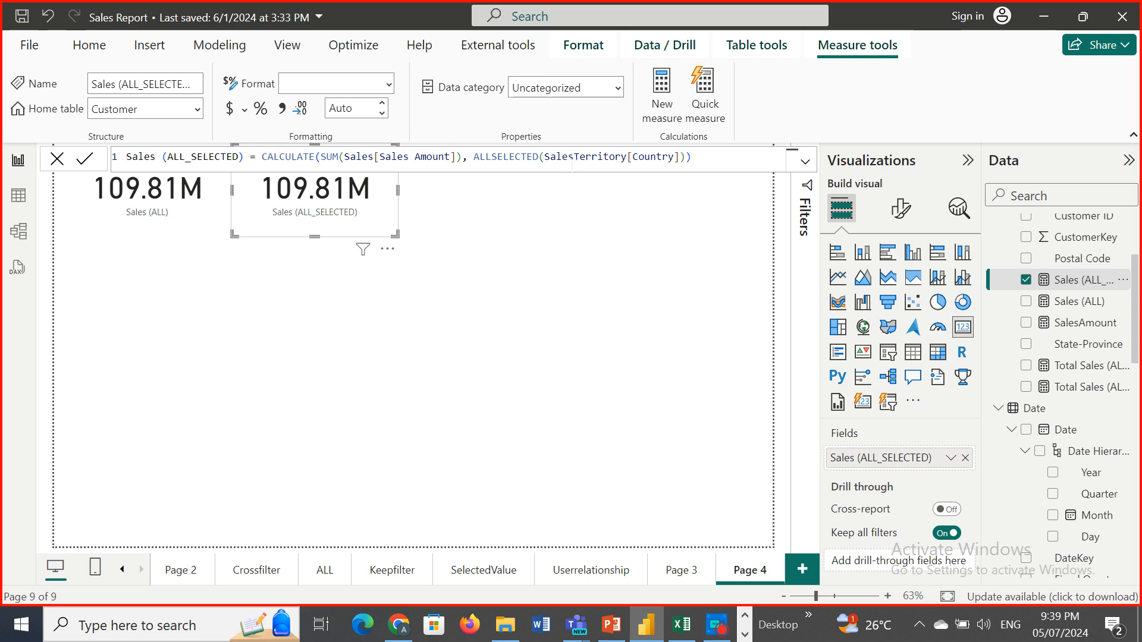
{"action": "key", "text": "ctrl+a"}
{"action": "key", "text": "ctrl+c"}
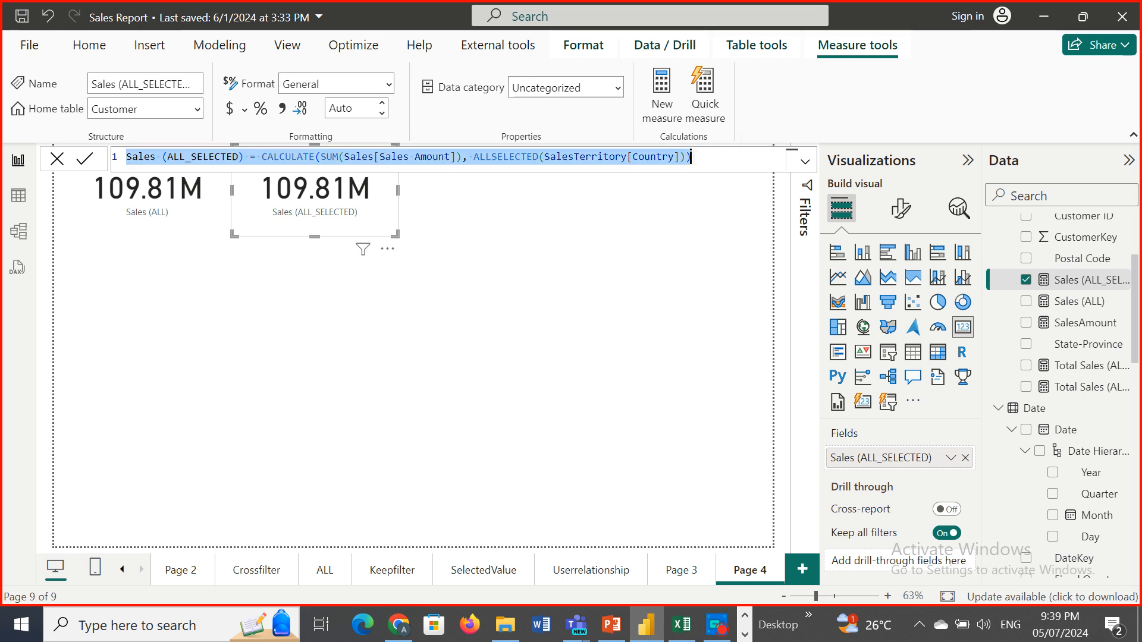
{"action": "left_click", "coordinate": [660, 95]}
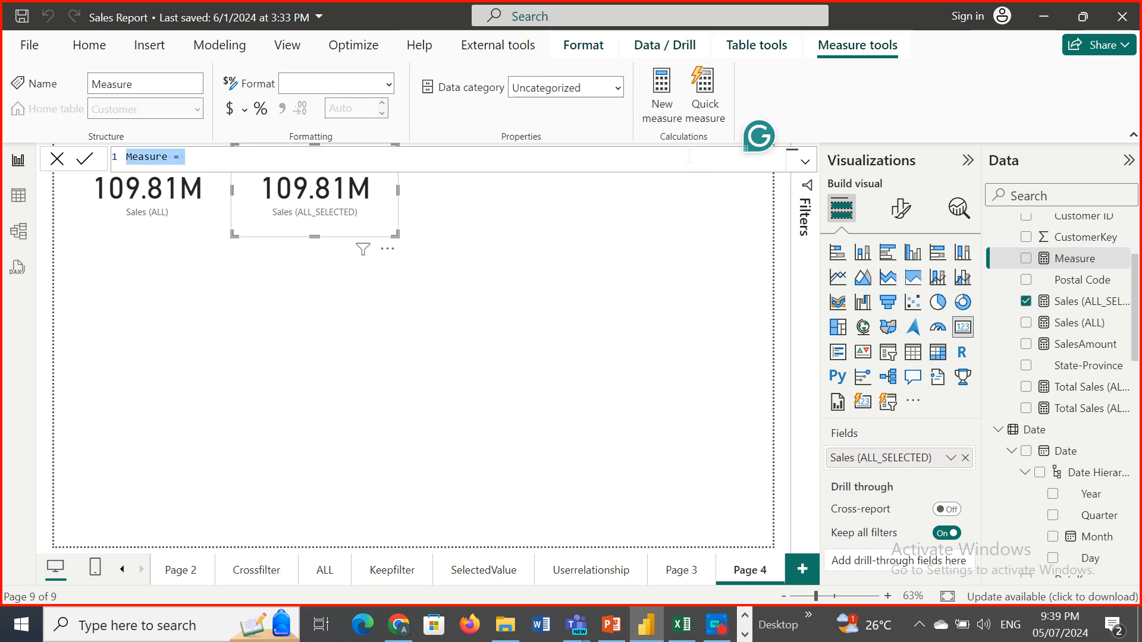
{"action": "key", "text": "ctrl+v"}
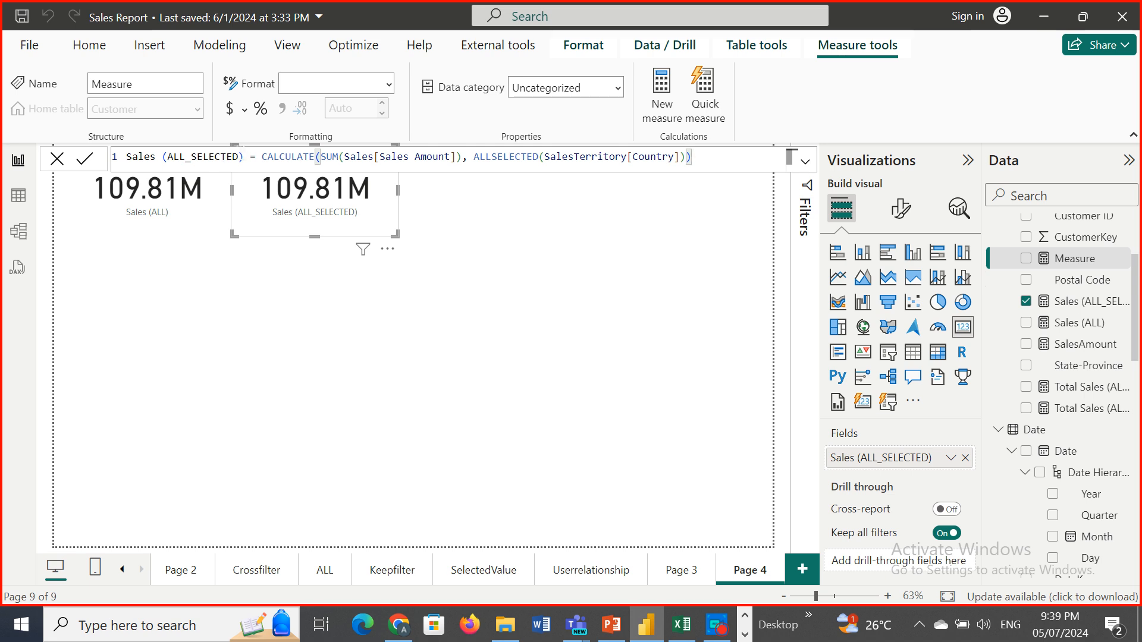
- Change the measure name in the pasted formula to Sales (ALL_SEXCEPT)
{"action": "left_click_drag", "start_coordinate": [238, 158], "coordinate": [197, 158]}
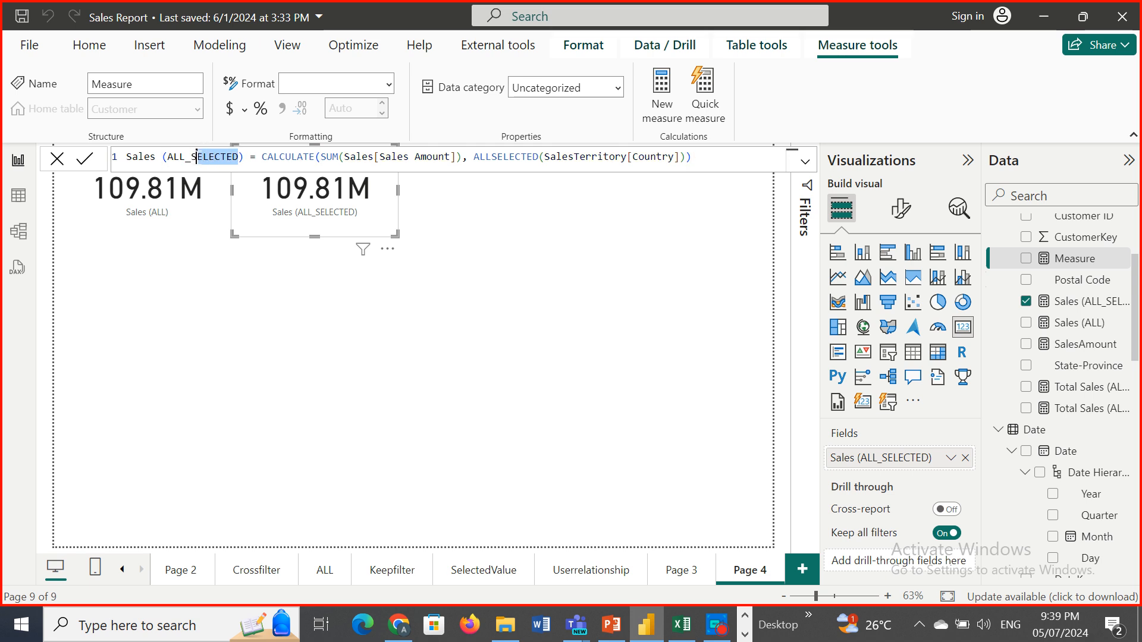
{"action": "type", "text": "EXCE"}
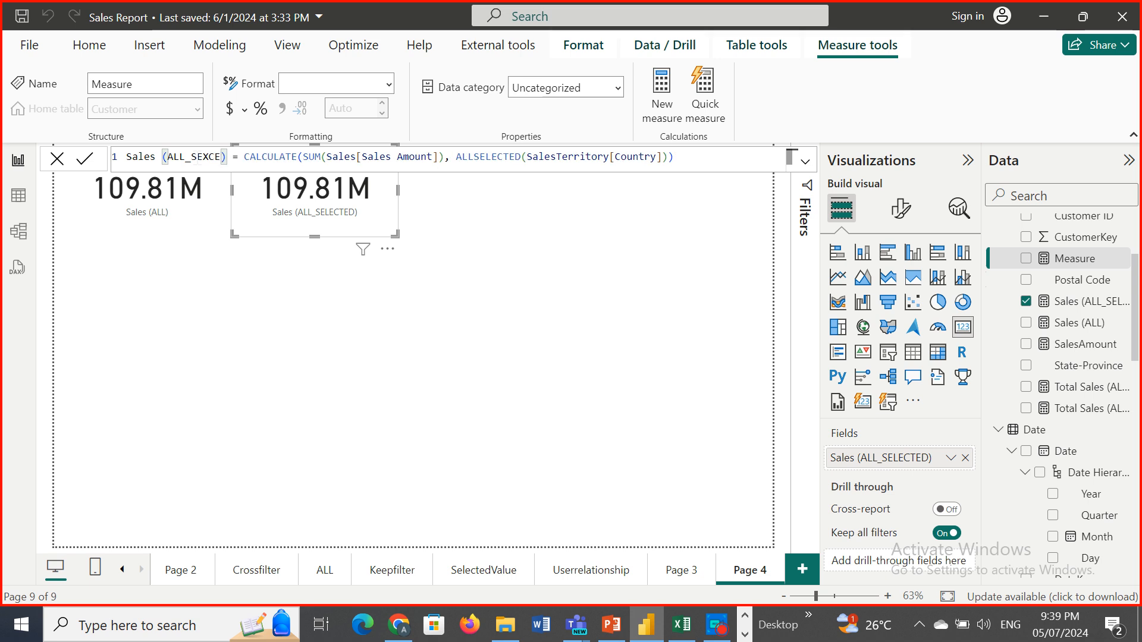
{"action": "type", "text": "PT"}
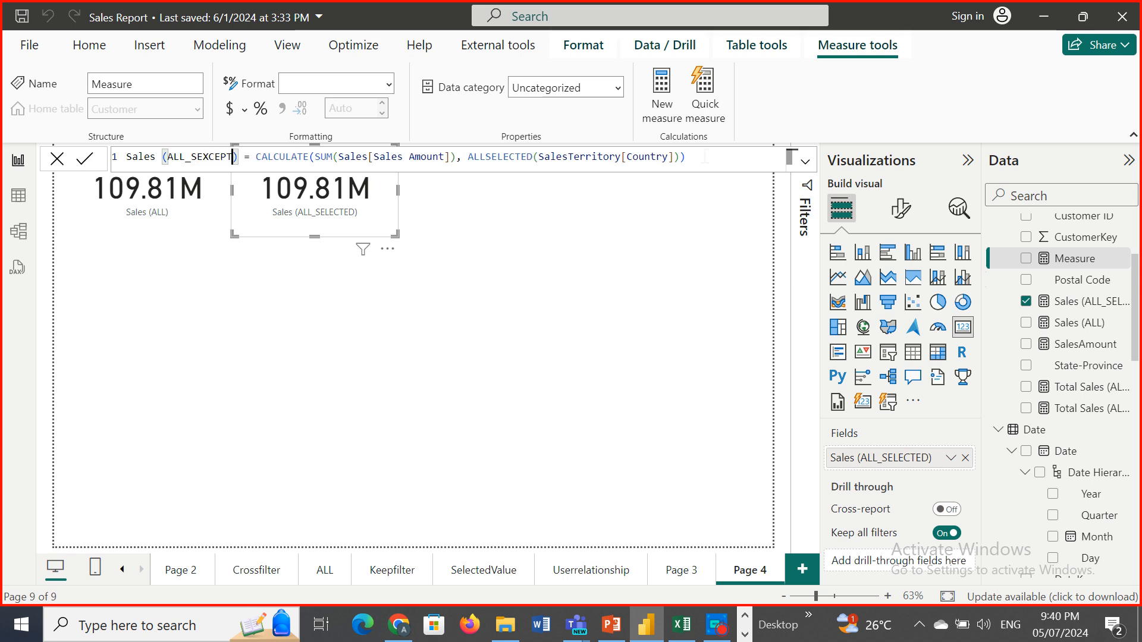
- Replace the ALLSELECTED filter argument with the ALLEXCEPT function
{"action": "left_click_drag", "start_coordinate": [687, 156], "coordinate": [469, 157]}
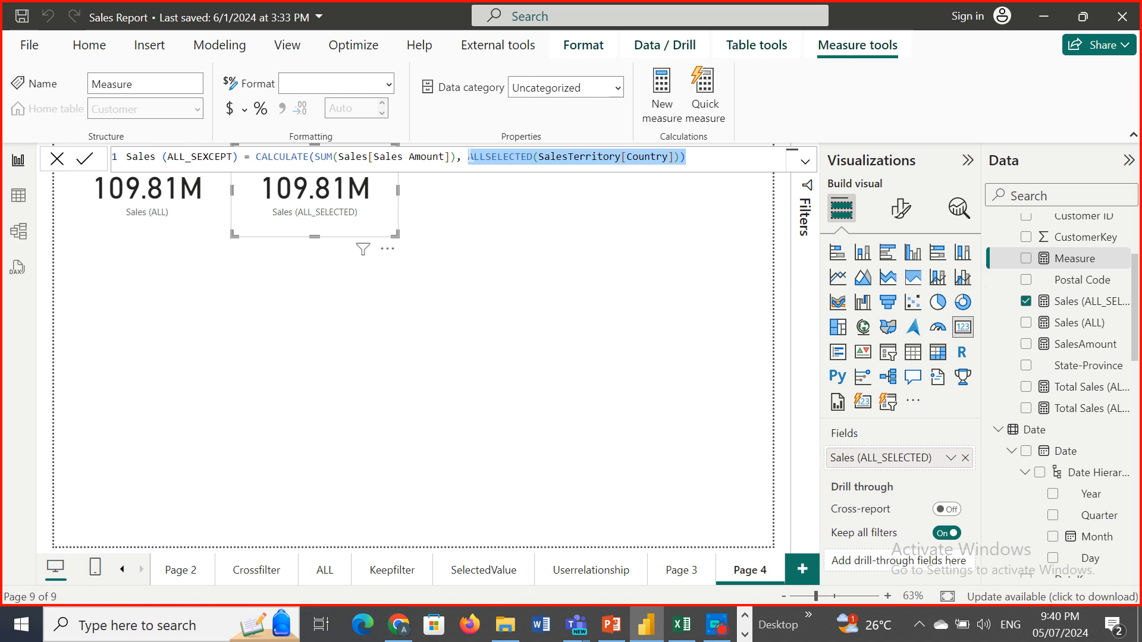
{"action": "type", "text": "ALL"}
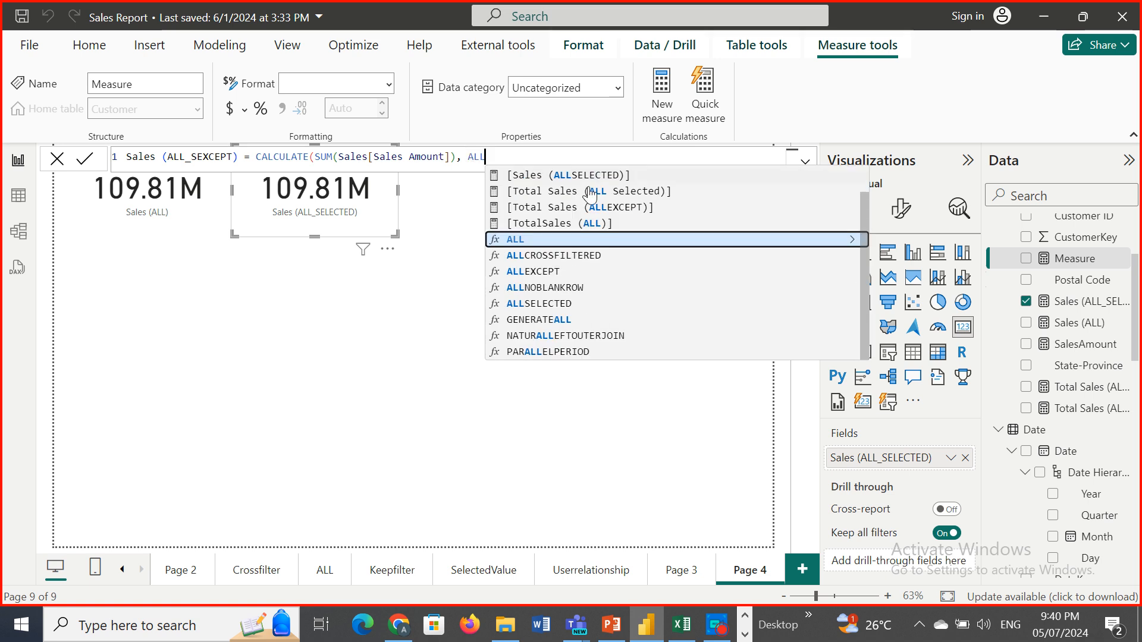
{"action": "left_click", "coordinate": [541, 271]}
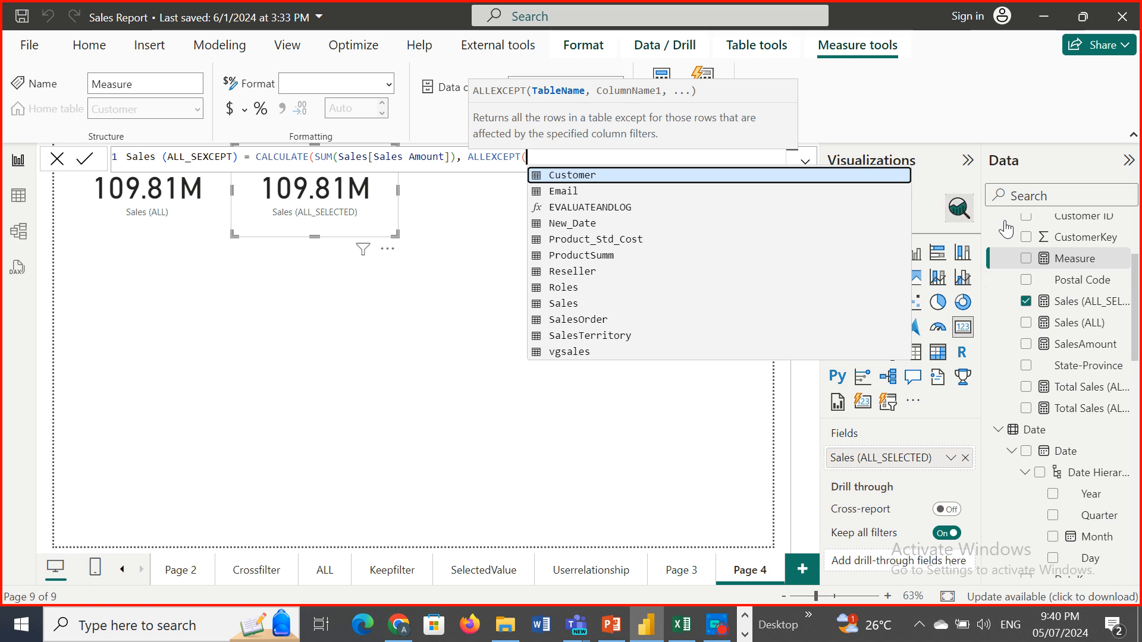
- Give ALLEXCEPT the SalesTerritory table and SalesTerritory[Country] column, add both closing parentheses and commit the measure
{"action": "type", "text": "SALES"}
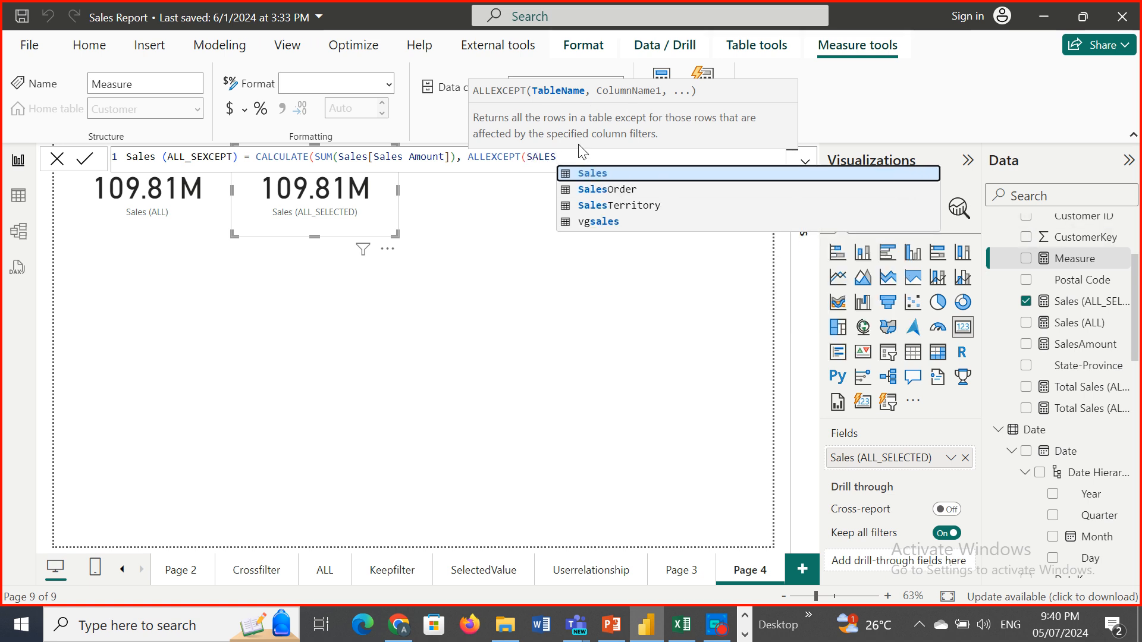
{"action": "left_click", "coordinate": [631, 207]}
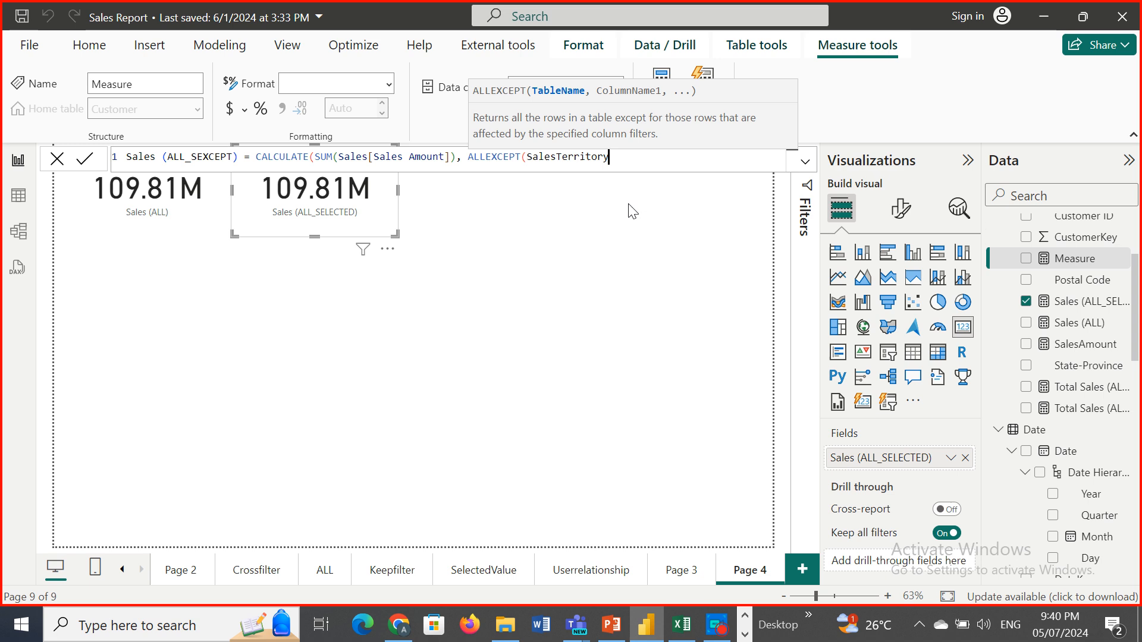
{"action": "type", "text": ","}
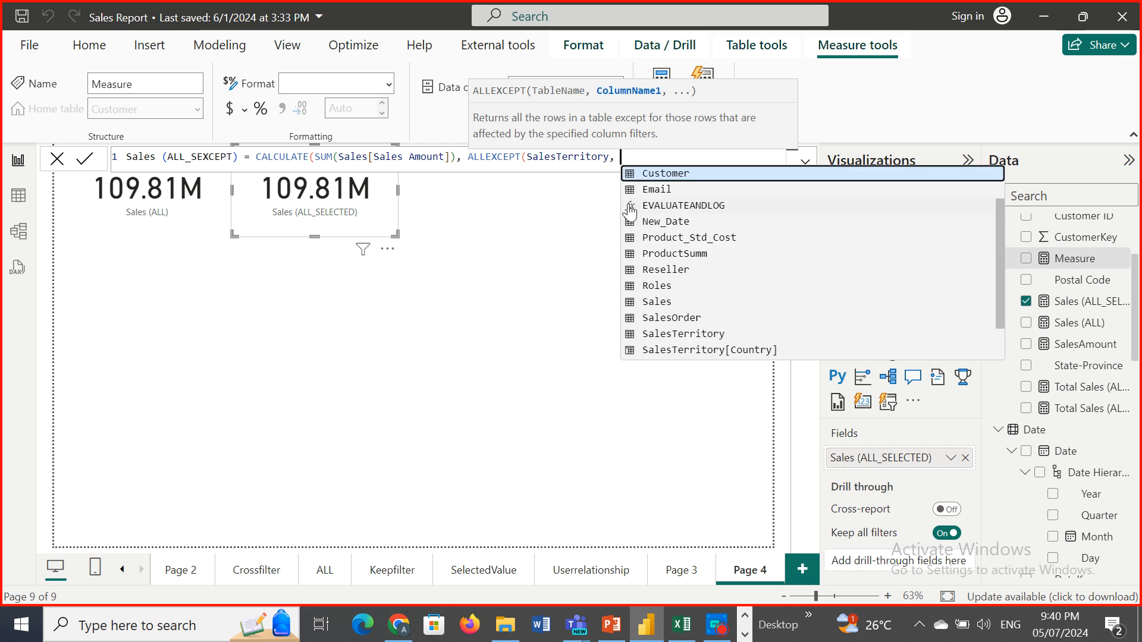
{"action": "left_click", "coordinate": [764, 355]}
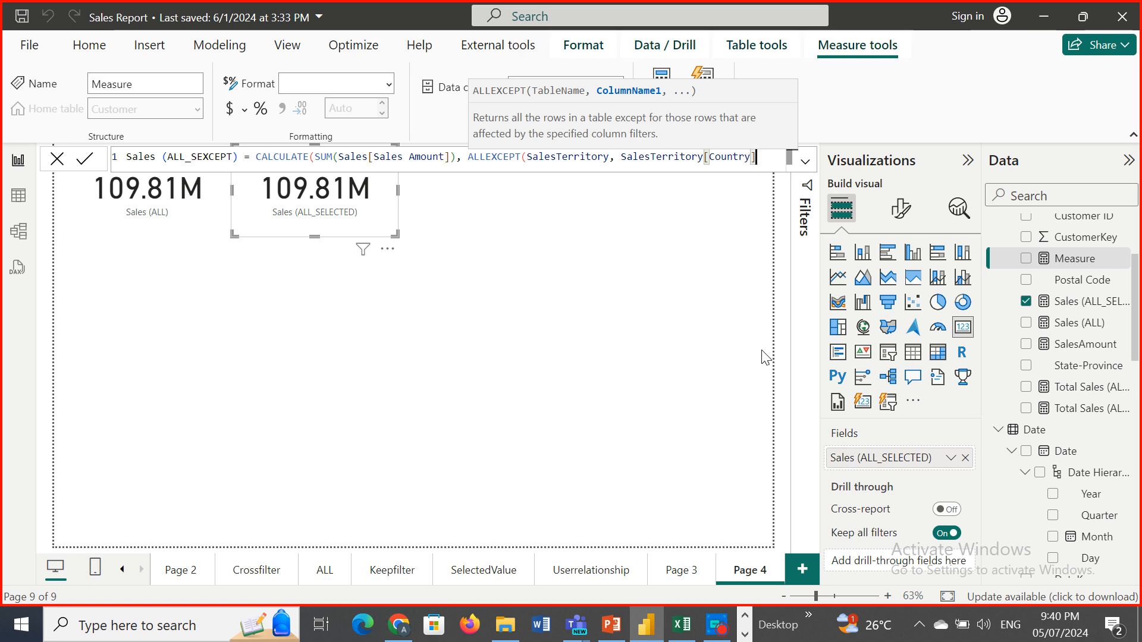
{"action": "type", "text": ")"}
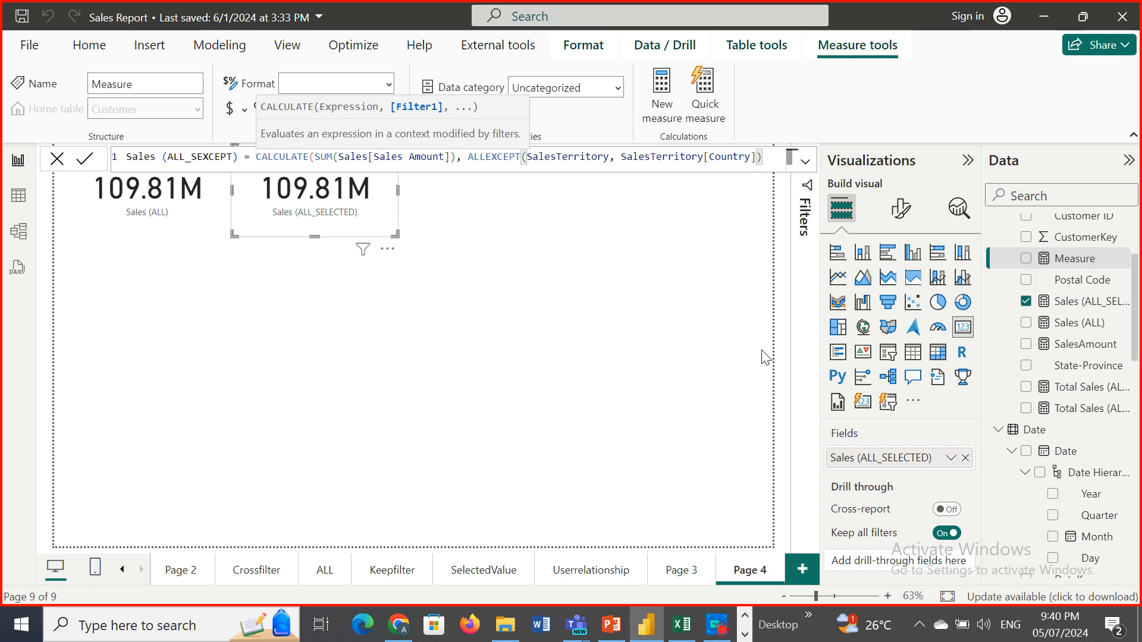
{"action": "type", "text": ")"}
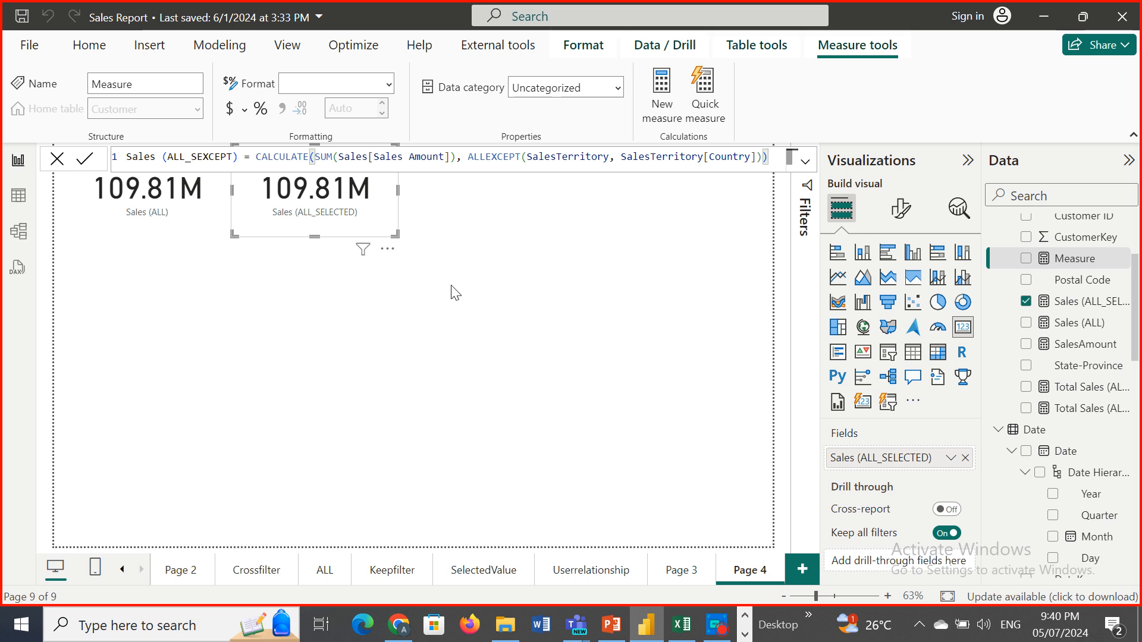
{"action": "key", "text": "Return"}
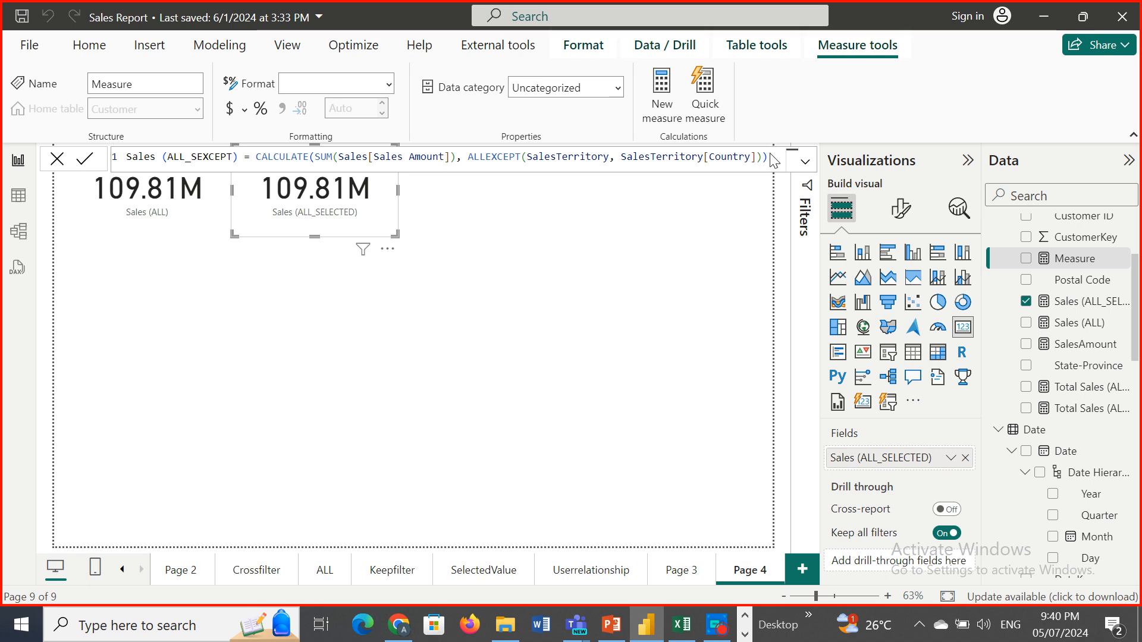
{"action": "key", "text": "Return"}
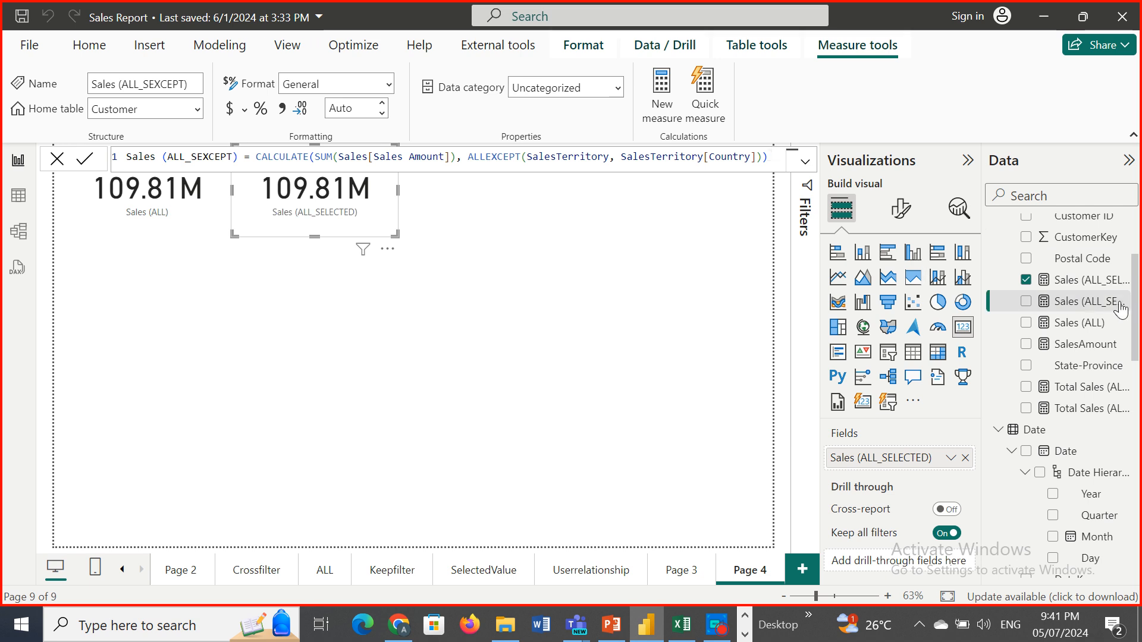
- Add a card showing Sales (ALL_SEXCEPT) beside the two existing cards
{"action": "left_click_drag", "start_coordinate": [1099, 309], "coordinate": [569, 224]}
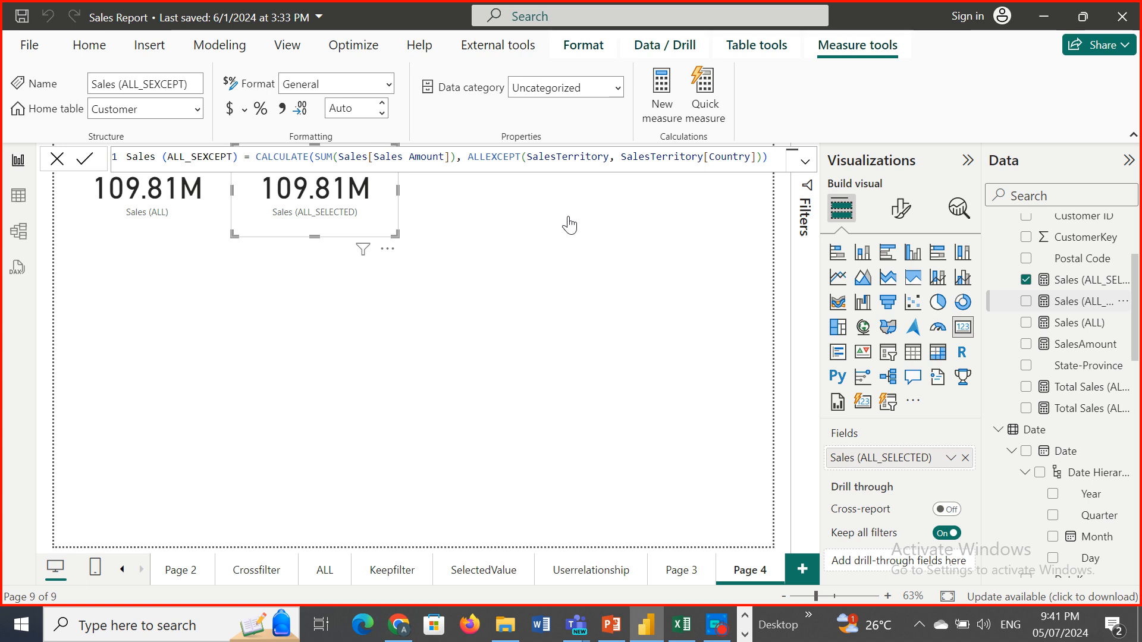
{"action": "left_click", "coordinate": [963, 327]}
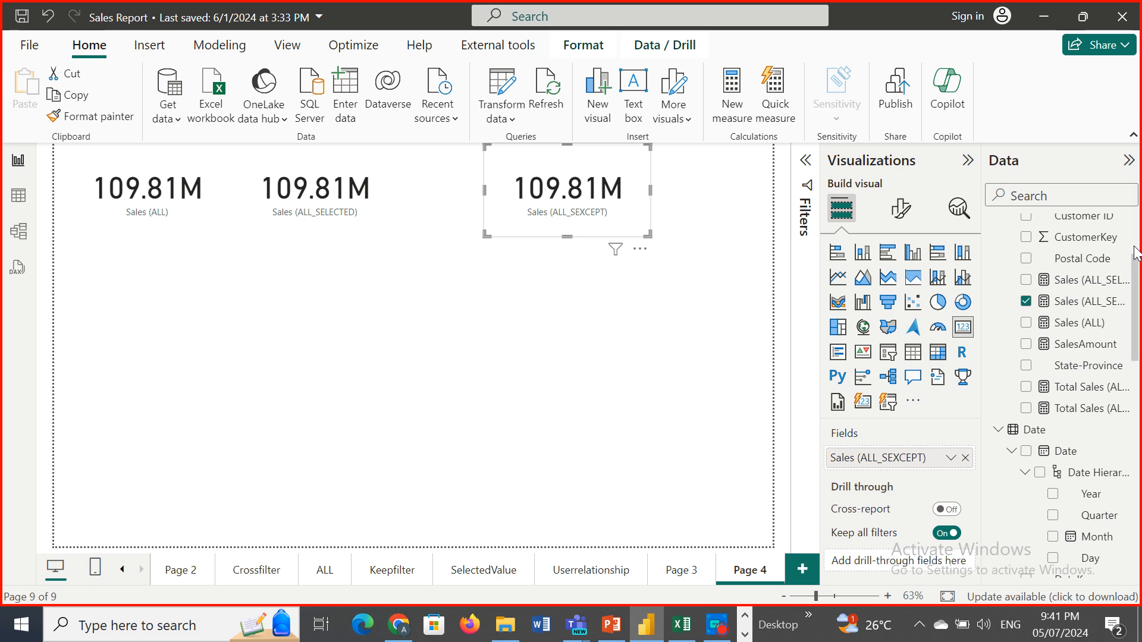
- Add a table of SalesTerritory Country below the cards and make it taller and wider
{"action": "left_click_drag", "start_coordinate": [1136, 280], "coordinate": [152, 331]}
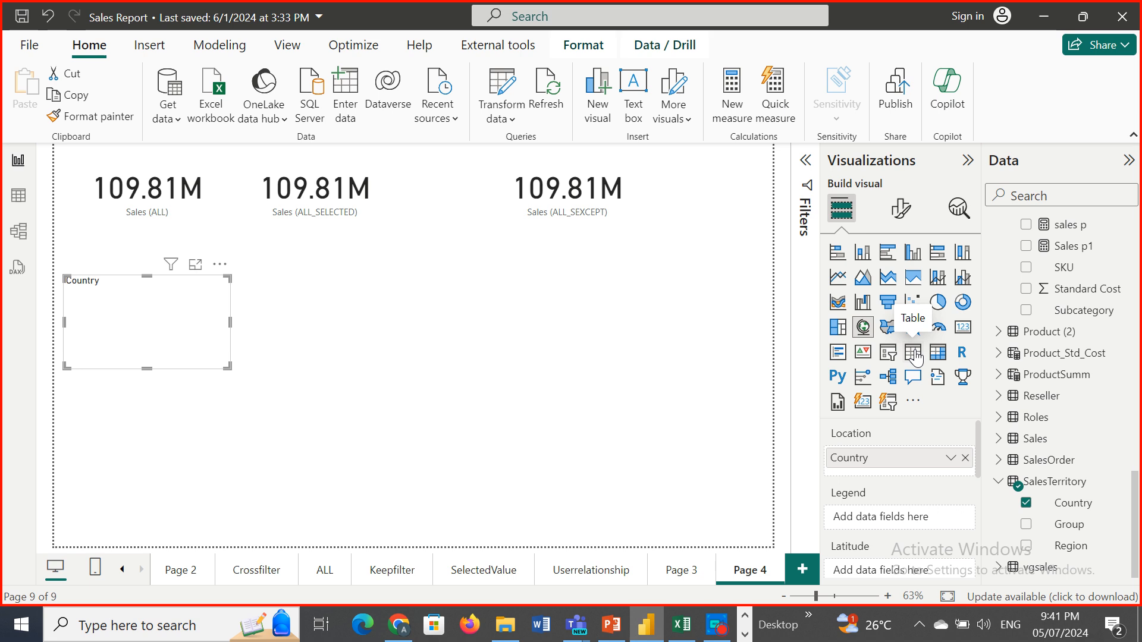
{"action": "left_click", "coordinate": [913, 352]}
{"action": "left_click_drag", "start_coordinate": [151, 366], "coordinate": [150, 440]}
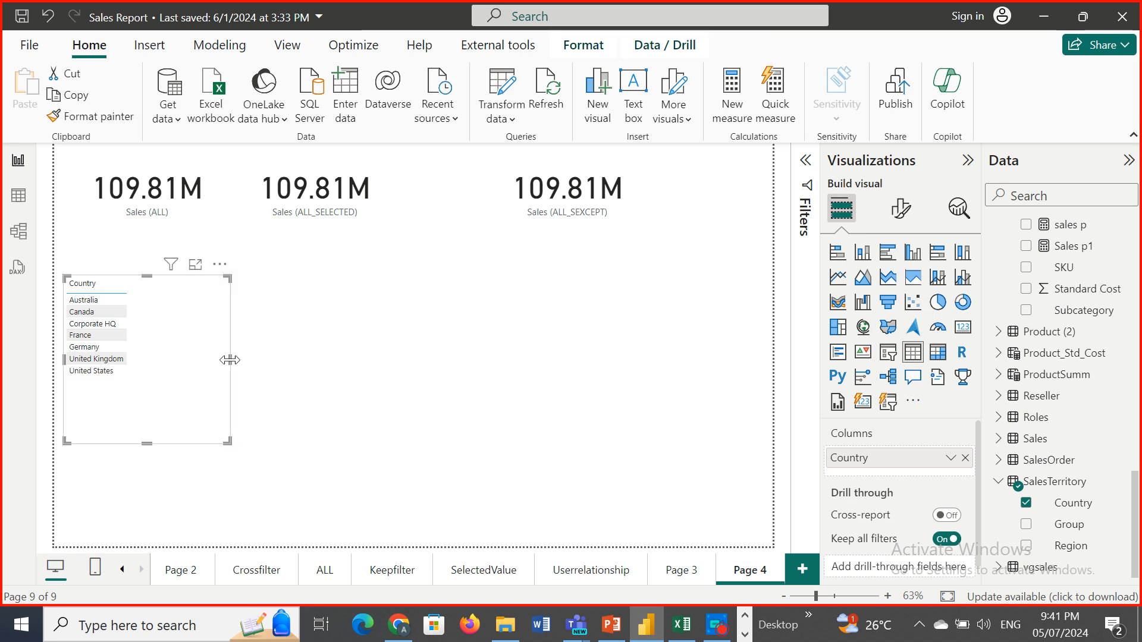
{"action": "left_click_drag", "start_coordinate": [229, 360], "coordinate": [398, 360]}
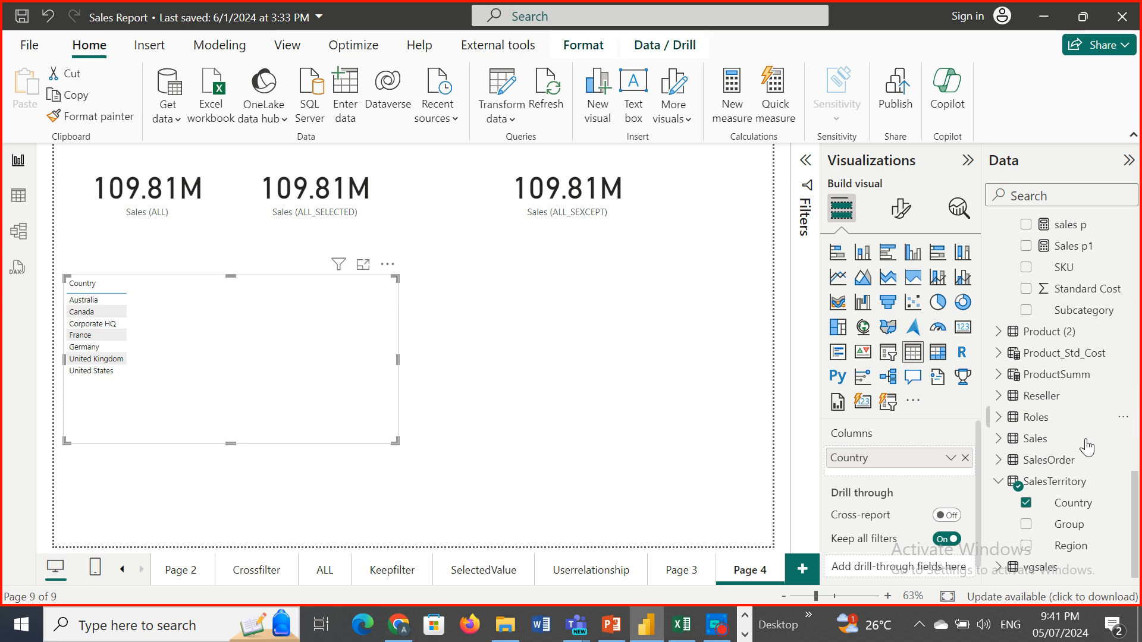
- Try Sales Amount from the Sales table as a column in the Country table, and remove it again
{"action": "left_click", "coordinate": [996, 440]}
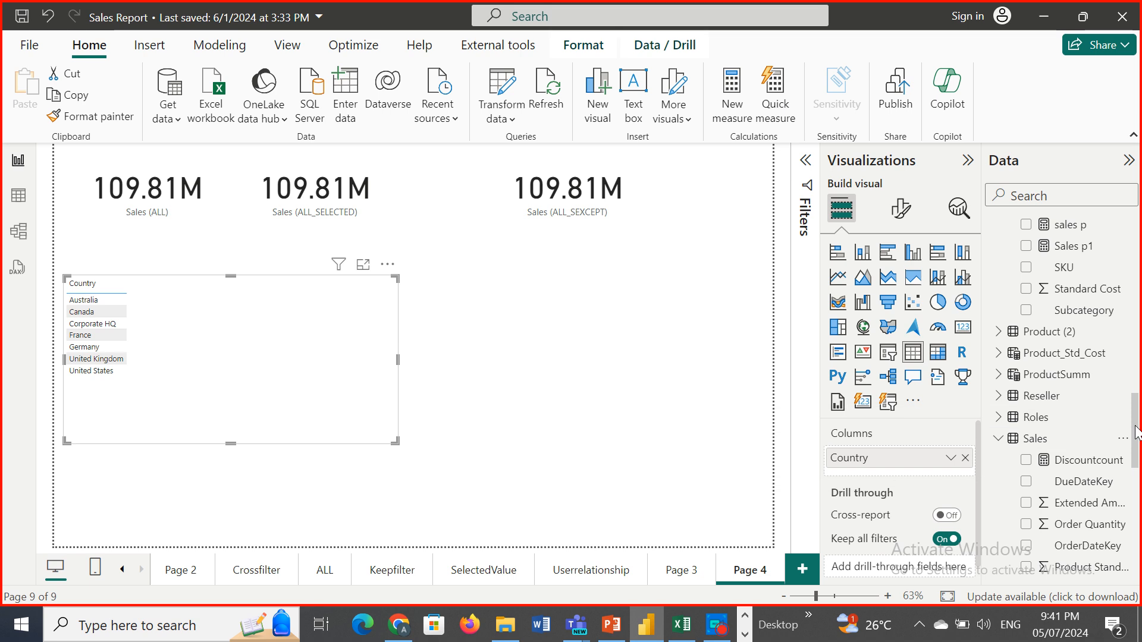
{"action": "scroll", "coordinate": [1082, 401], "scroll_direction": "down", "scroll_amount": 5}
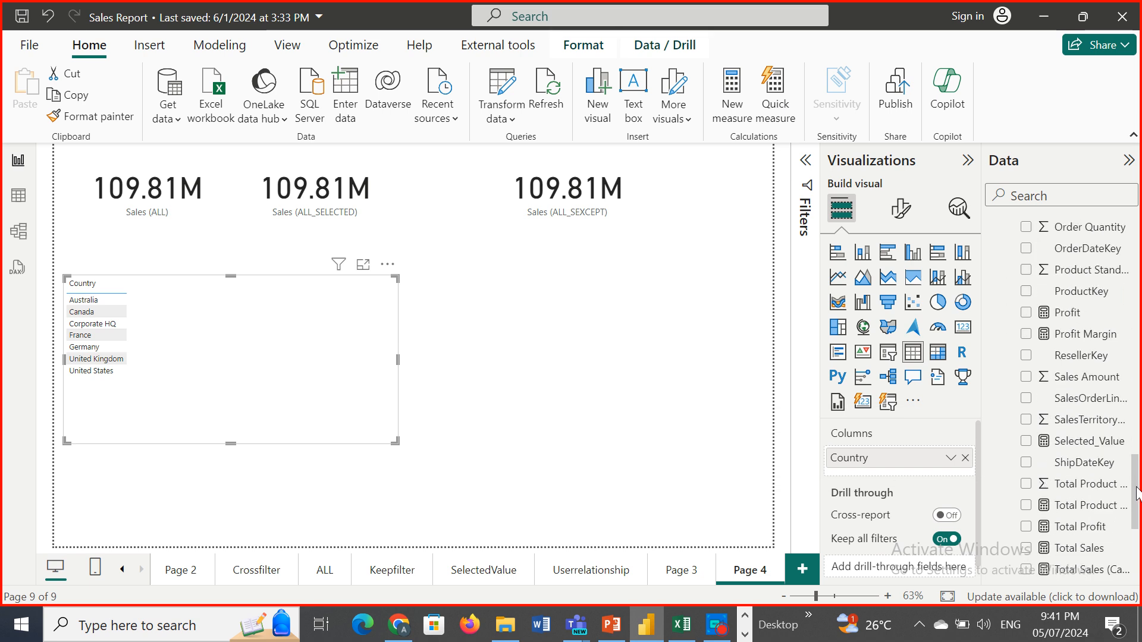
{"action": "left_click_drag", "start_coordinate": [1070, 382], "coordinate": [242, 377]}
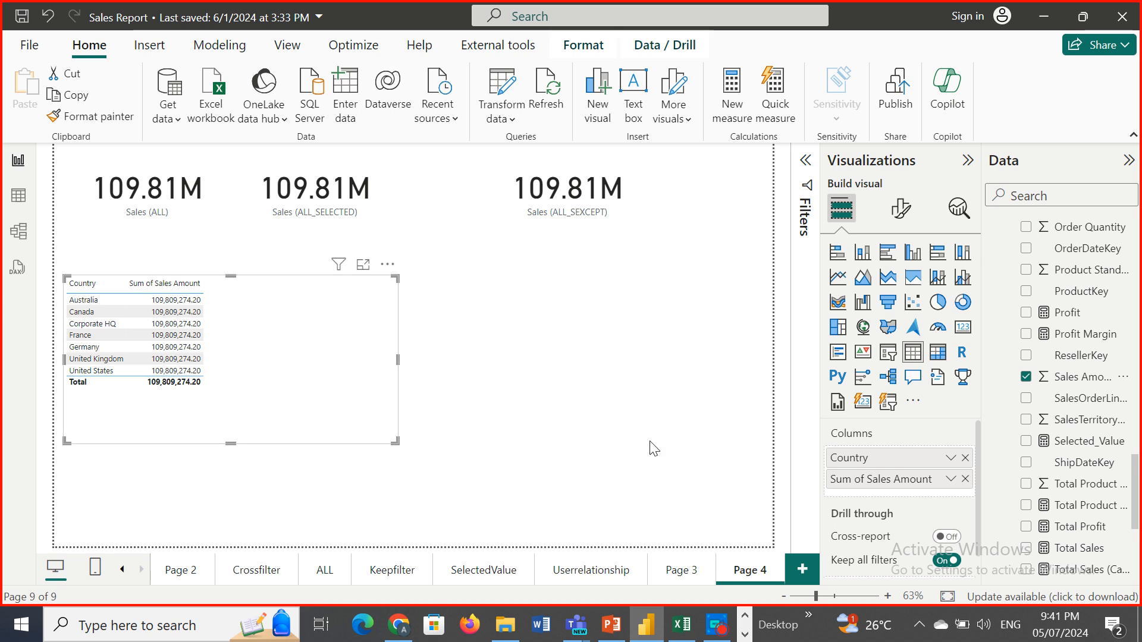
{"action": "left_click", "coordinate": [966, 479]}
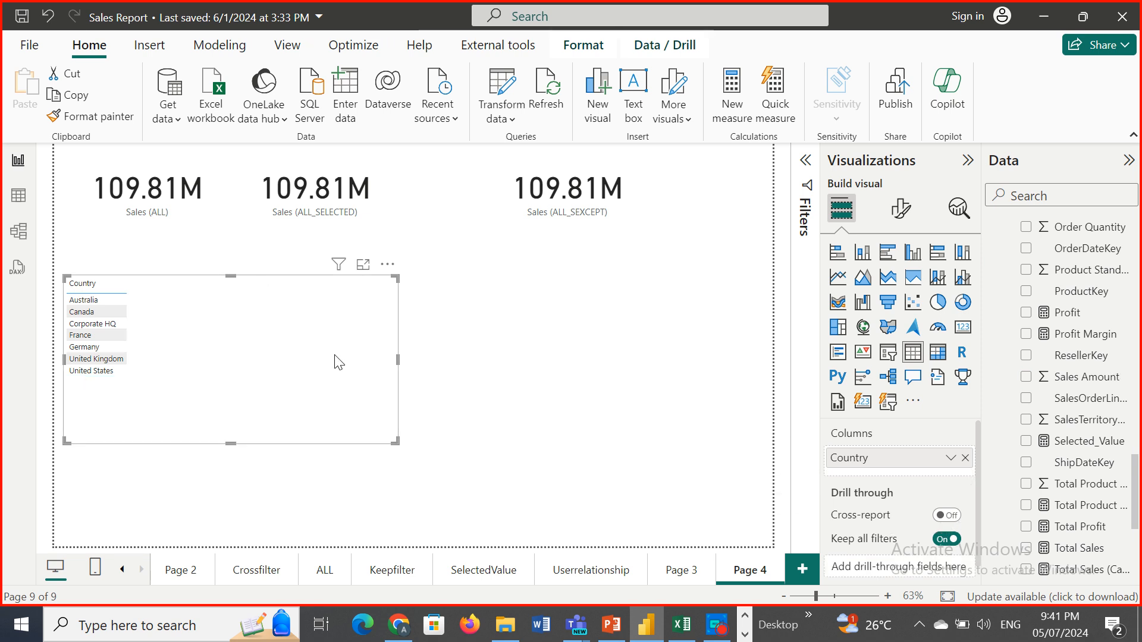
- Switch to the model diagram, collapse the side panes to widen it, and reposition the SalesTerritory table
{"action": "left_click", "coordinate": [19, 232]}
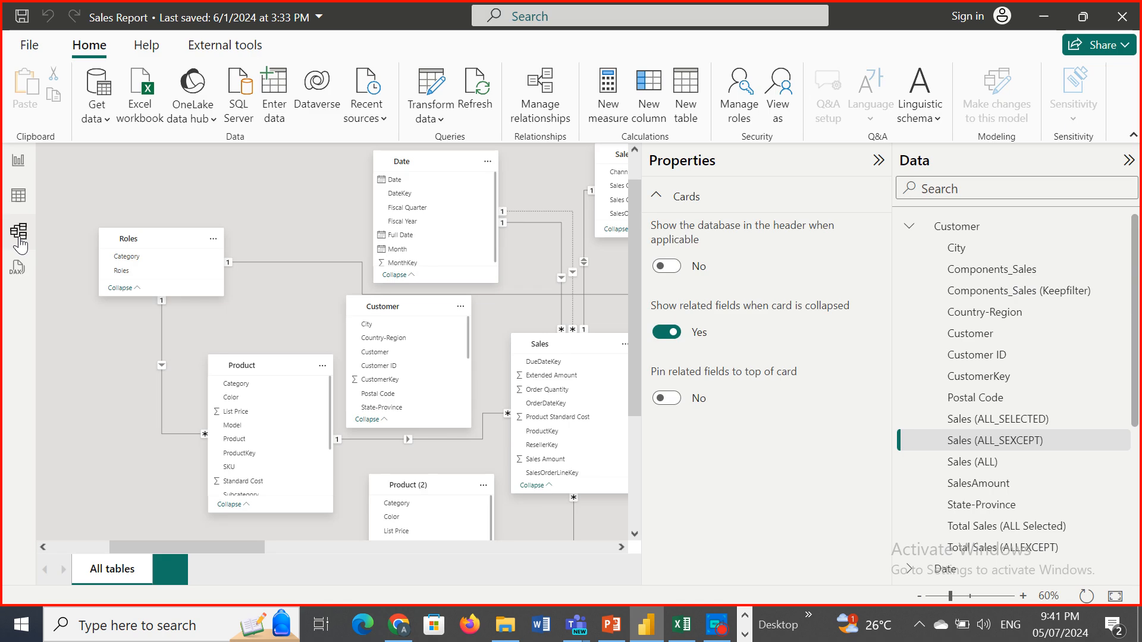
{"action": "left_click", "coordinate": [878, 160]}
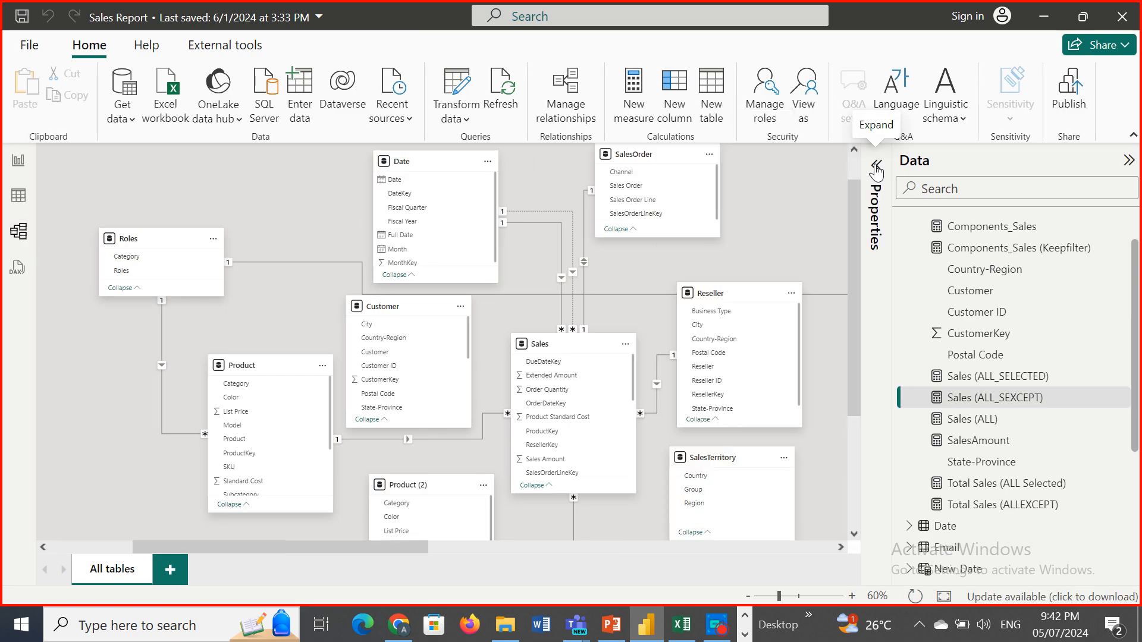
{"action": "left_click", "coordinate": [1129, 163]}
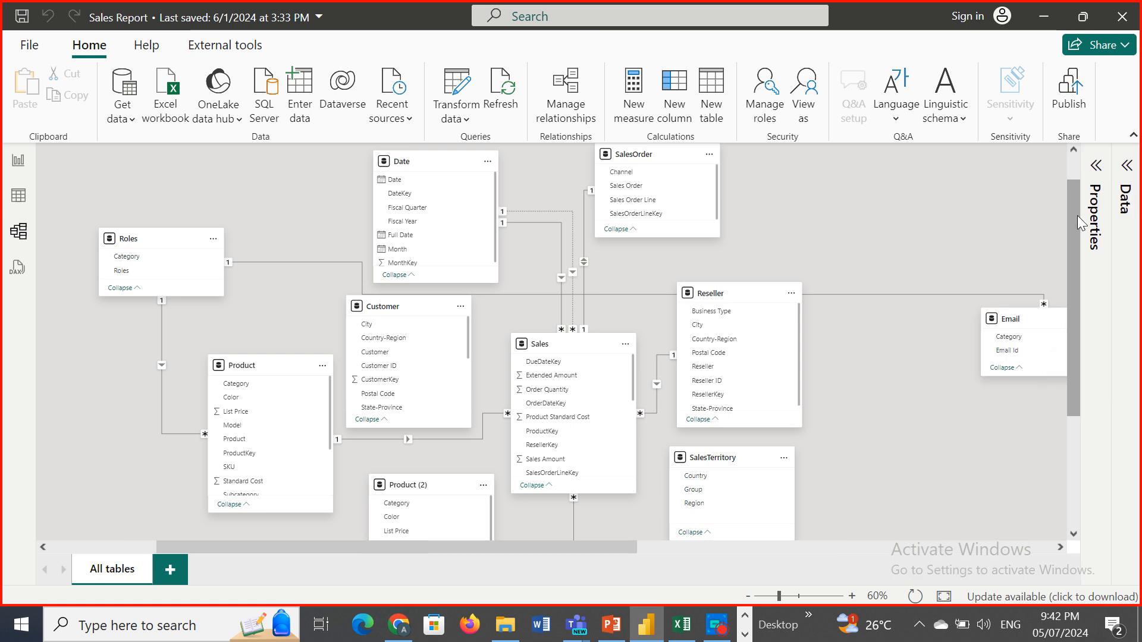
{"action": "left_click_drag", "start_coordinate": [1076, 218], "coordinate": [1088, 257]}
{"action": "left_click_drag", "start_coordinate": [726, 387], "coordinate": [721, 435]}
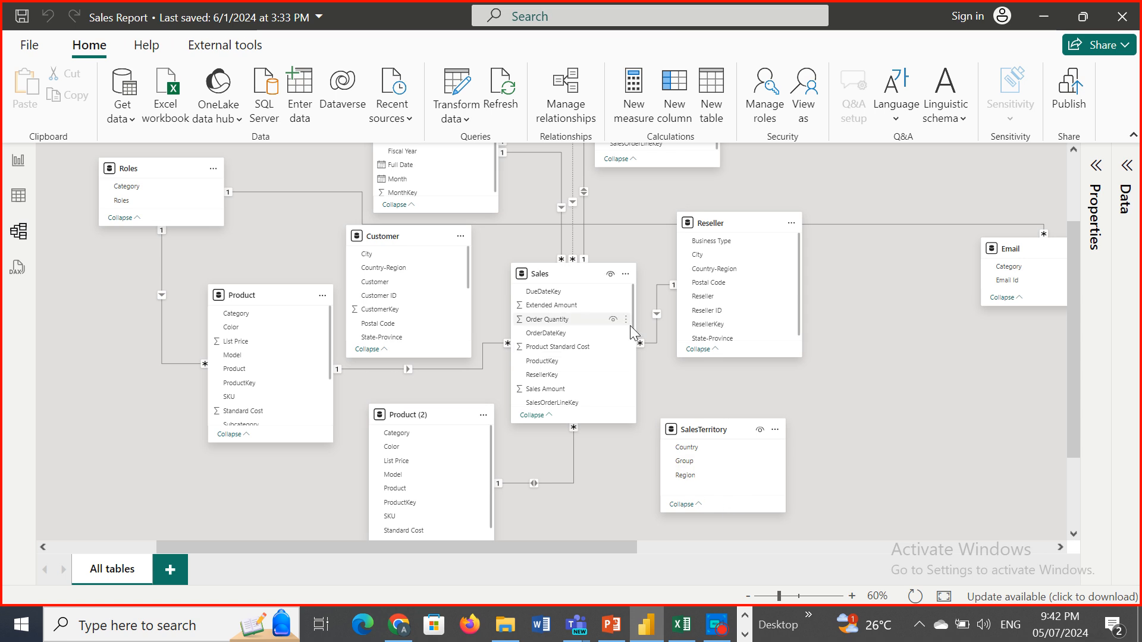
- Examine the fields of the Sales, SalesTerritory, Customer and Reseller tables for a column that could link SalesTerritory
{"action": "left_click_drag", "start_coordinate": [633, 326], "coordinate": [633, 361]}
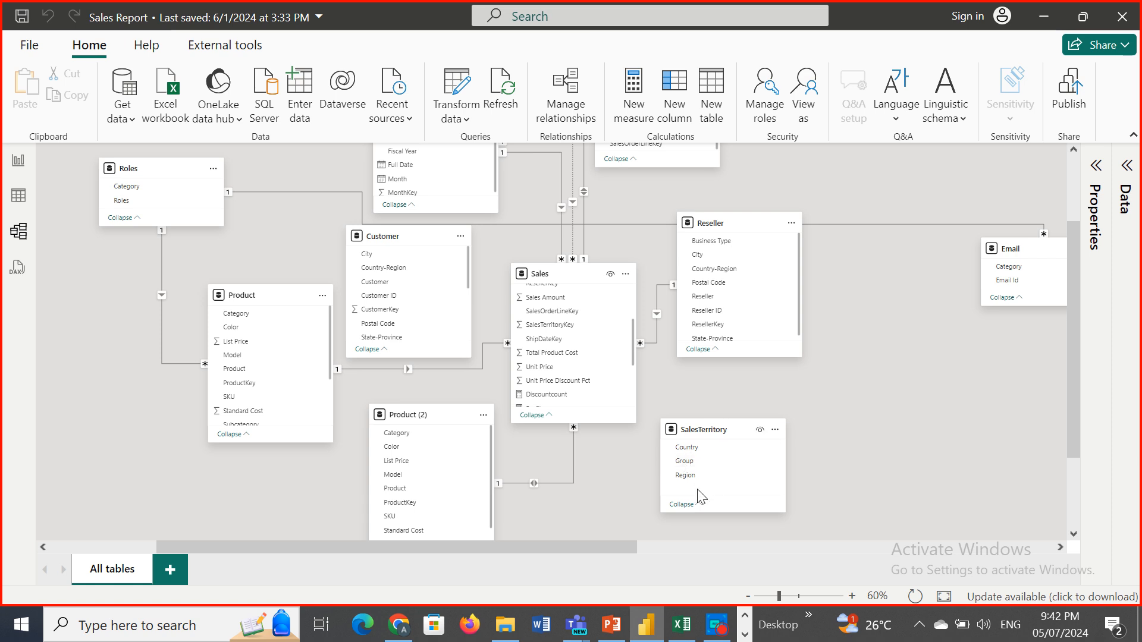
{"action": "mouse_move", "coordinate": [711, 433]}
{"action": "left_click_drag", "start_coordinate": [1074, 283], "coordinate": [1049, 280]}
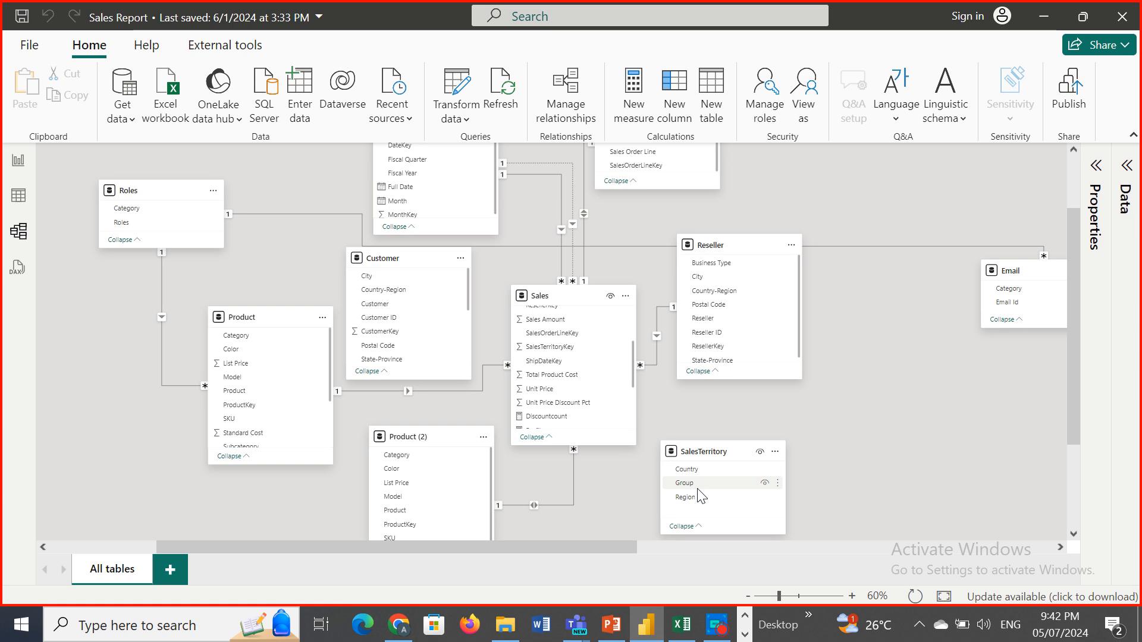
{"action": "left_click", "coordinate": [631, 370]}
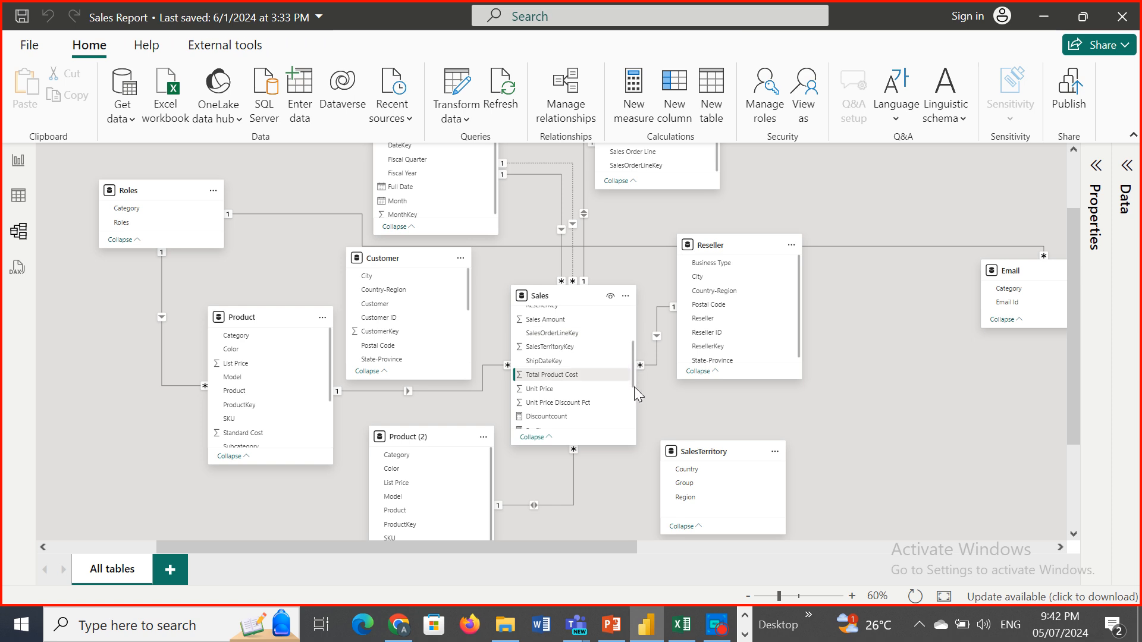
{"action": "left_click_drag", "start_coordinate": [633, 386], "coordinate": [624, 329]}
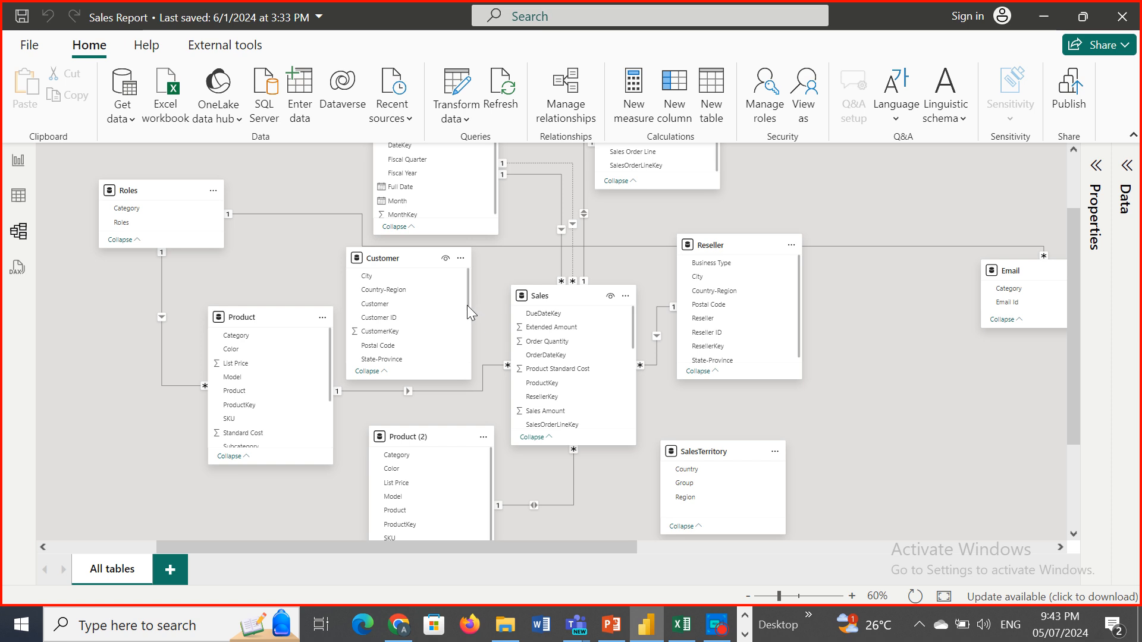
{"action": "mouse_move", "coordinate": [466, 305]}
{"action": "left_mouse_down"}
{"action": "mouse_move", "coordinate": [468, 362]}
{"action": "mouse_move", "coordinate": [466, 318]}
{"action": "left_mouse_up"}
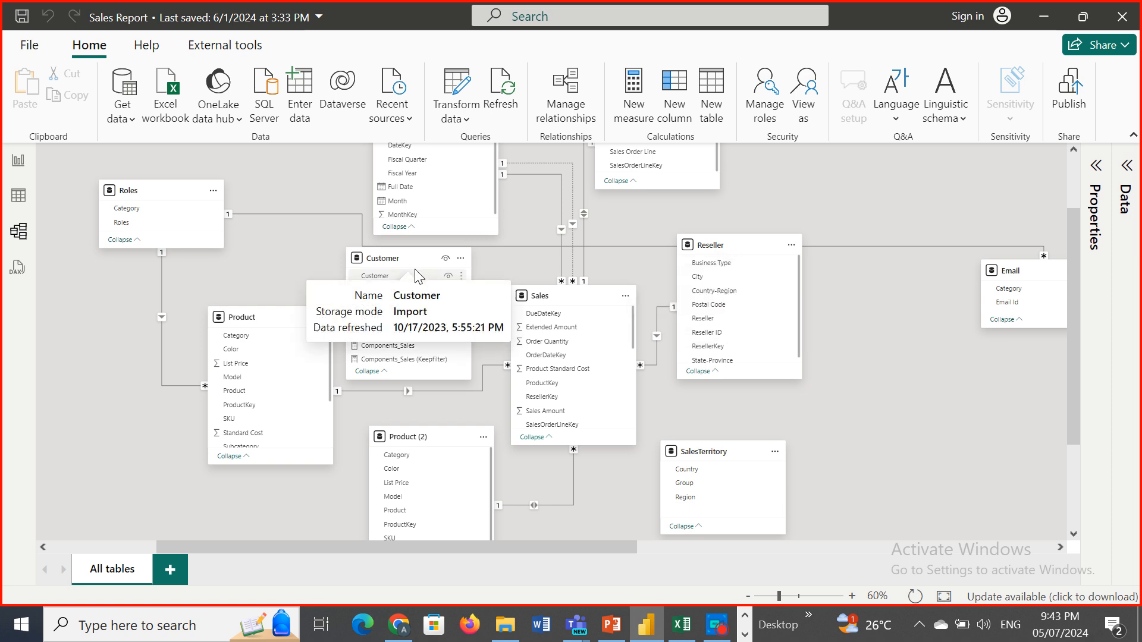
{"action": "mouse_move", "coordinate": [398, 273]}
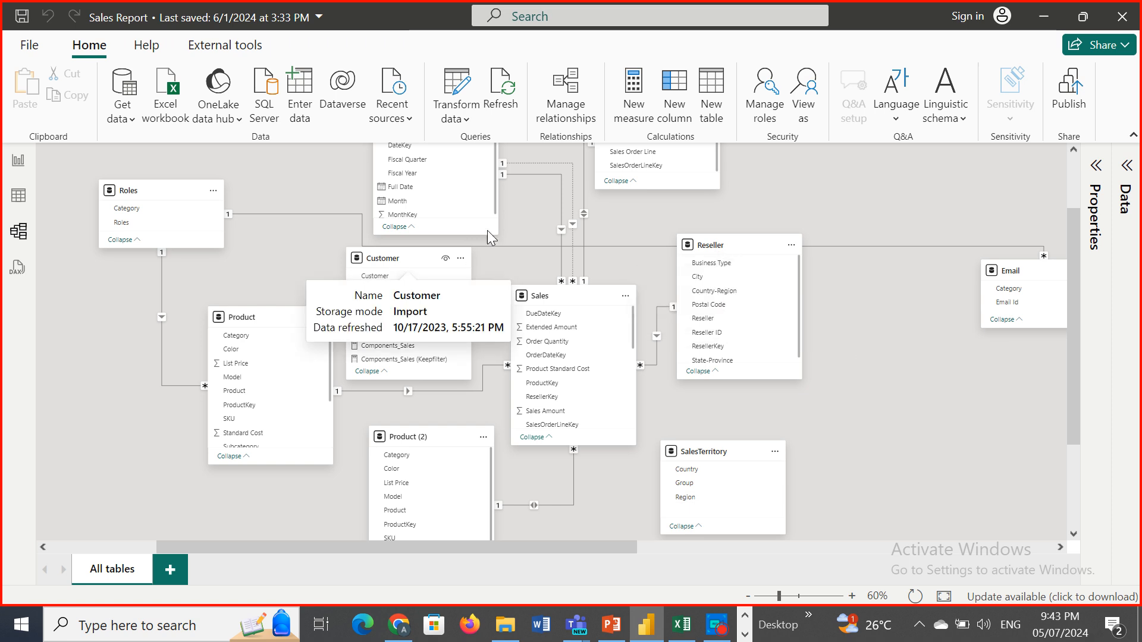
{"action": "mouse_move", "coordinate": [740, 262]}
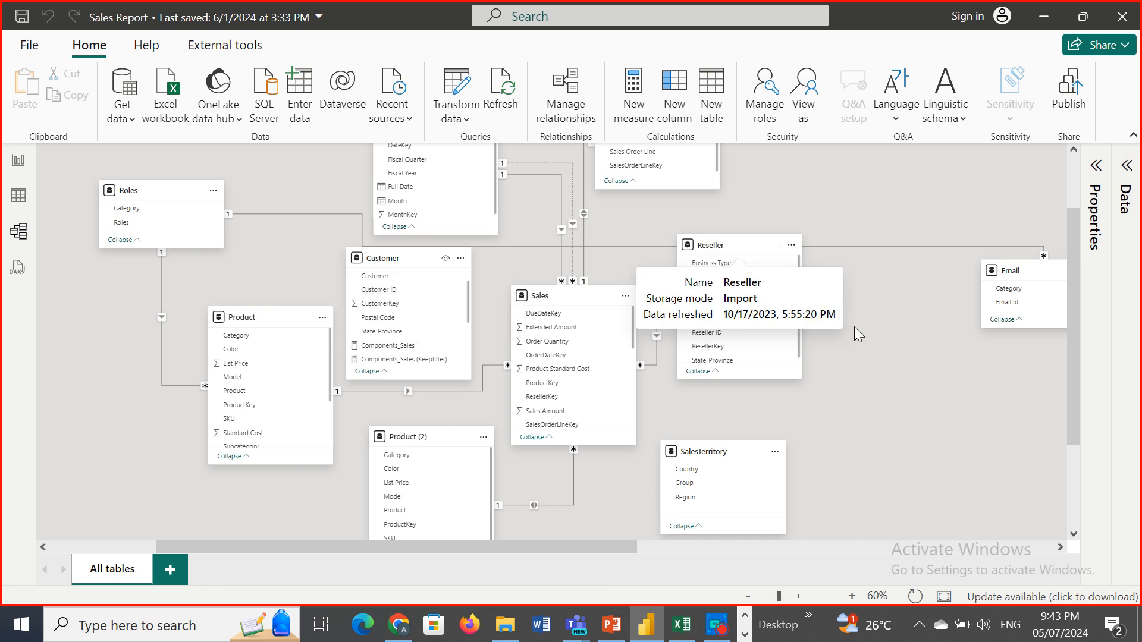
- Inspect the Customer table's data rows, checking the values in its Country-Region column
{"action": "left_click", "coordinate": [18, 195]}
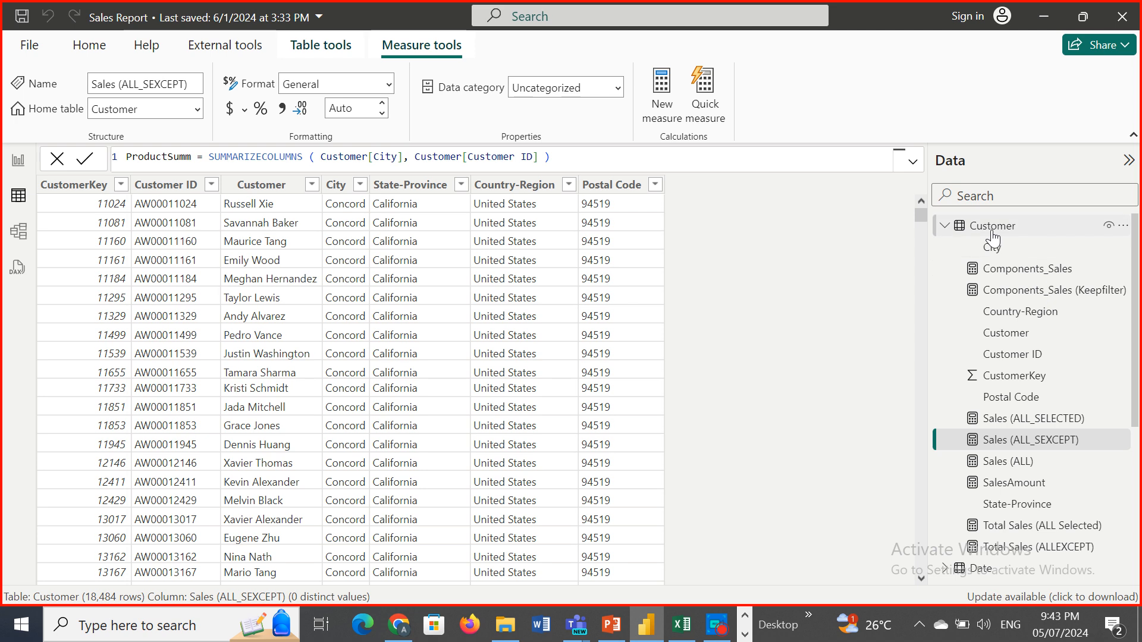
{"action": "left_click", "coordinate": [993, 229]}
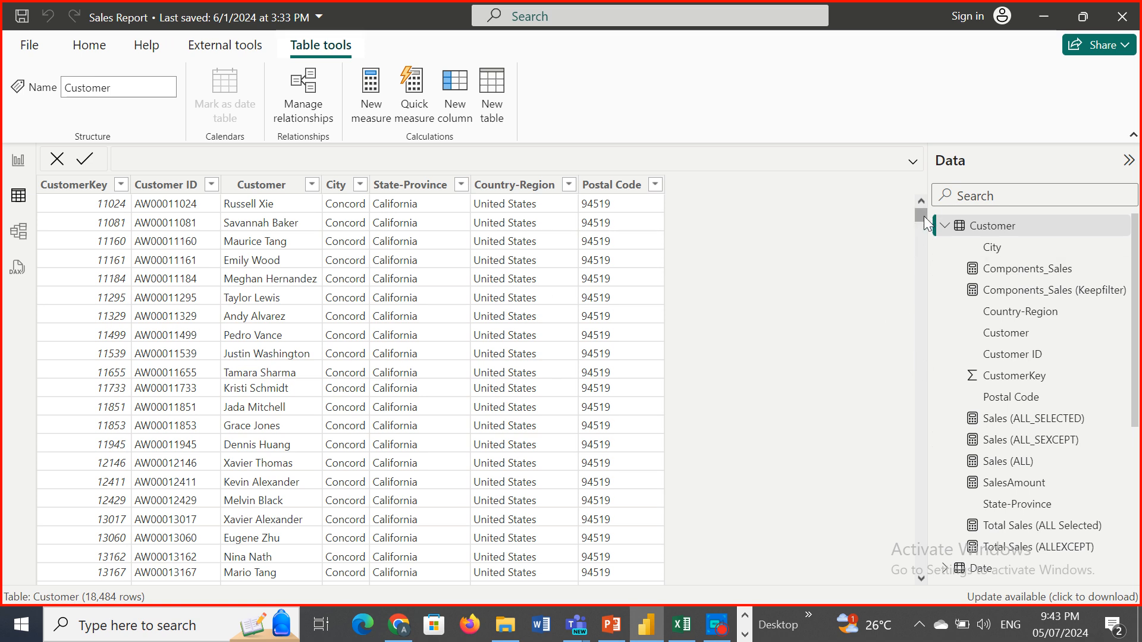
{"action": "left_click_drag", "start_coordinate": [925, 218], "coordinate": [912, 366]}
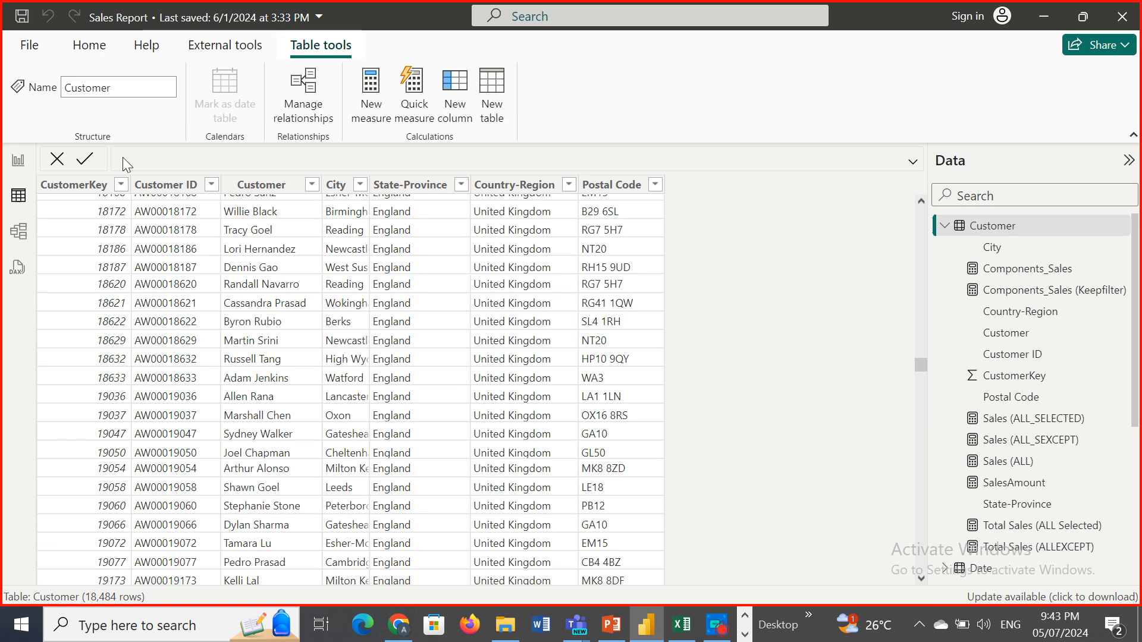
- Create an active many-to-many relationship between Customer Country-Region and SalesTerritory Country, with cross filter direction Both
{"action": "left_click", "coordinate": [18, 232]}
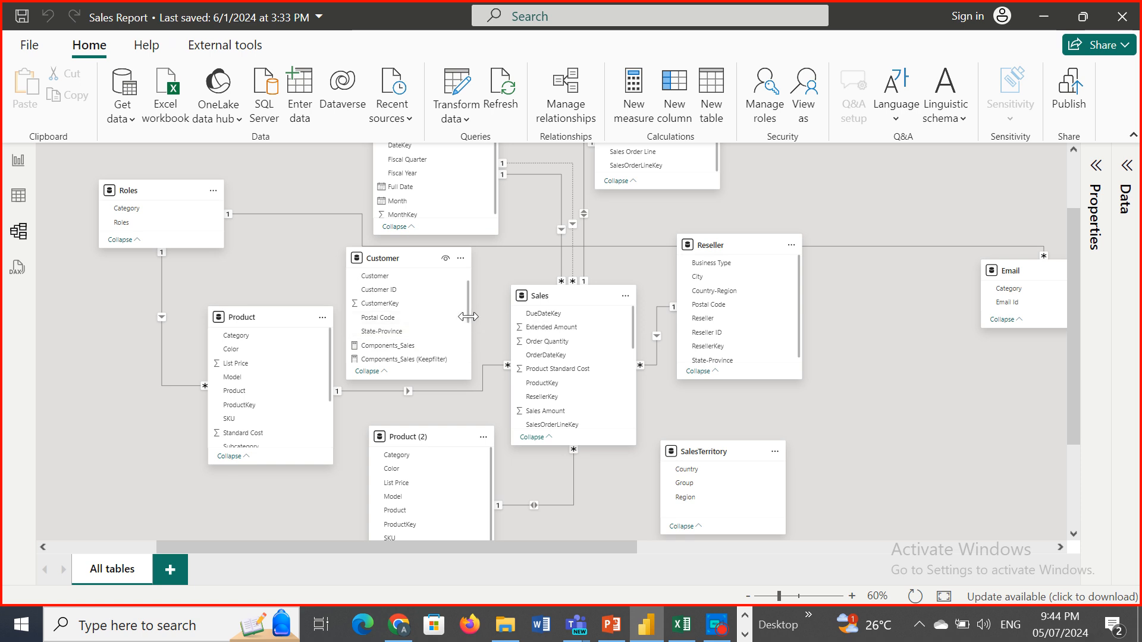
{"action": "left_click_drag", "start_coordinate": [468, 317], "coordinate": [468, 302]}
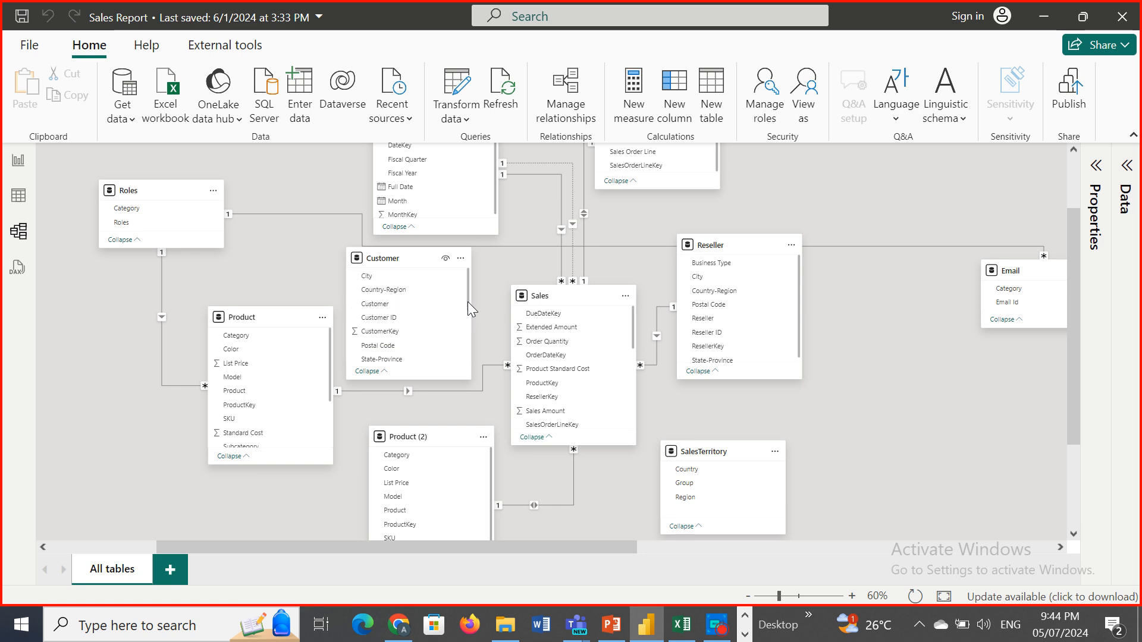
{"action": "left_click_drag", "start_coordinate": [384, 292], "coordinate": [698, 472]}
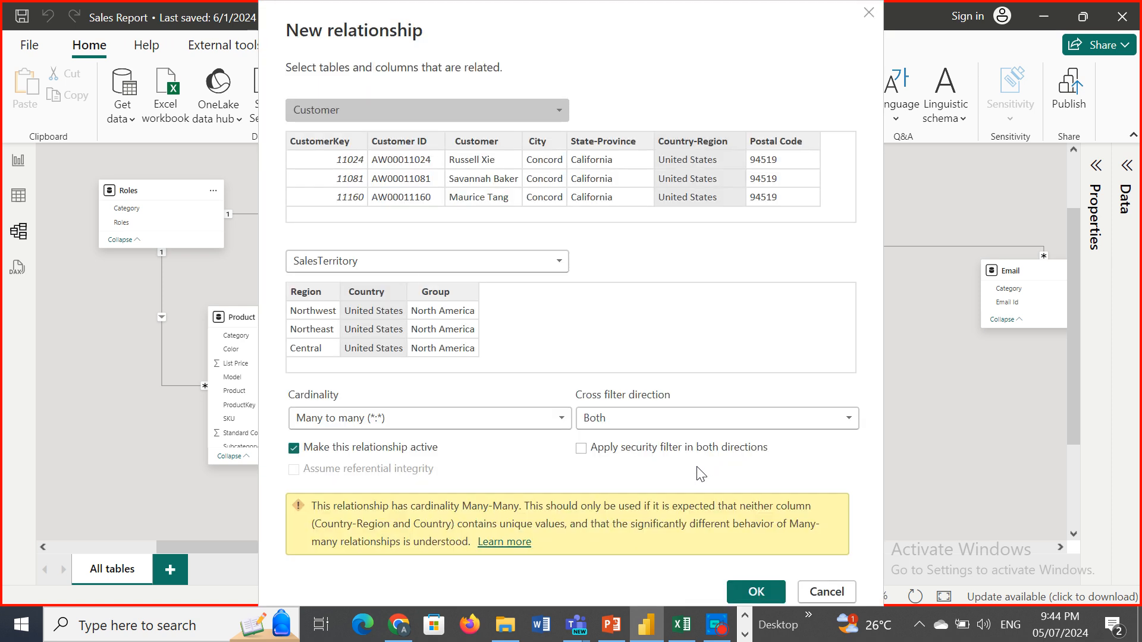
{"action": "left_click", "coordinate": [756, 592]}
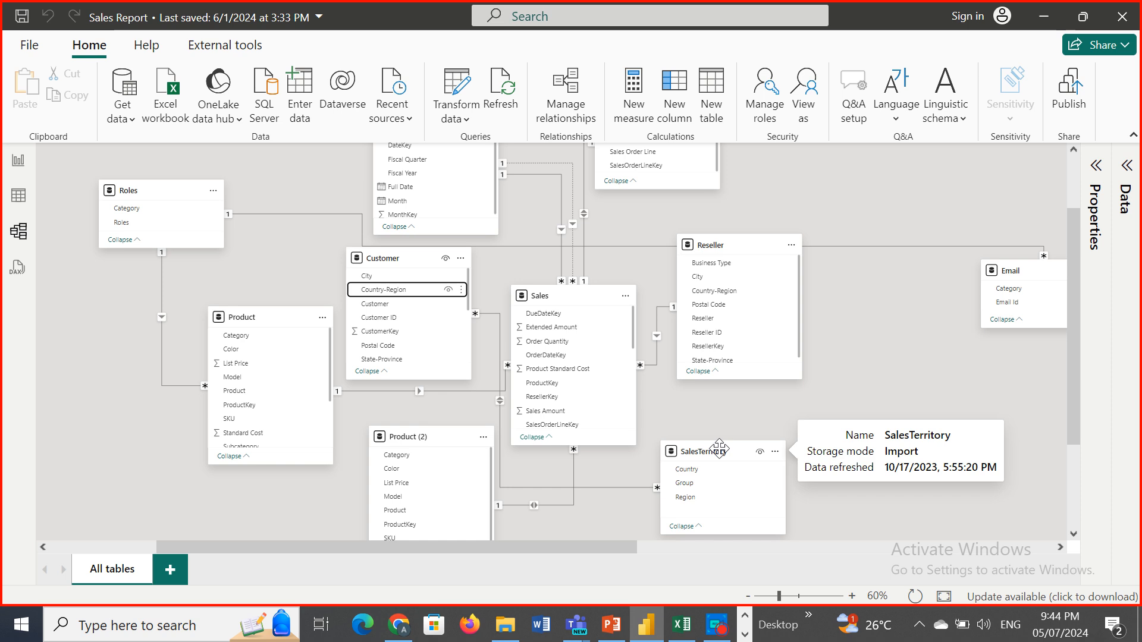
- Rearrange the model diagram by moving SalesTerritory below the Product table and Customer to the open area below Reseller and Email
{"action": "left_click_drag", "start_coordinate": [719, 449], "coordinate": [84, 435]}
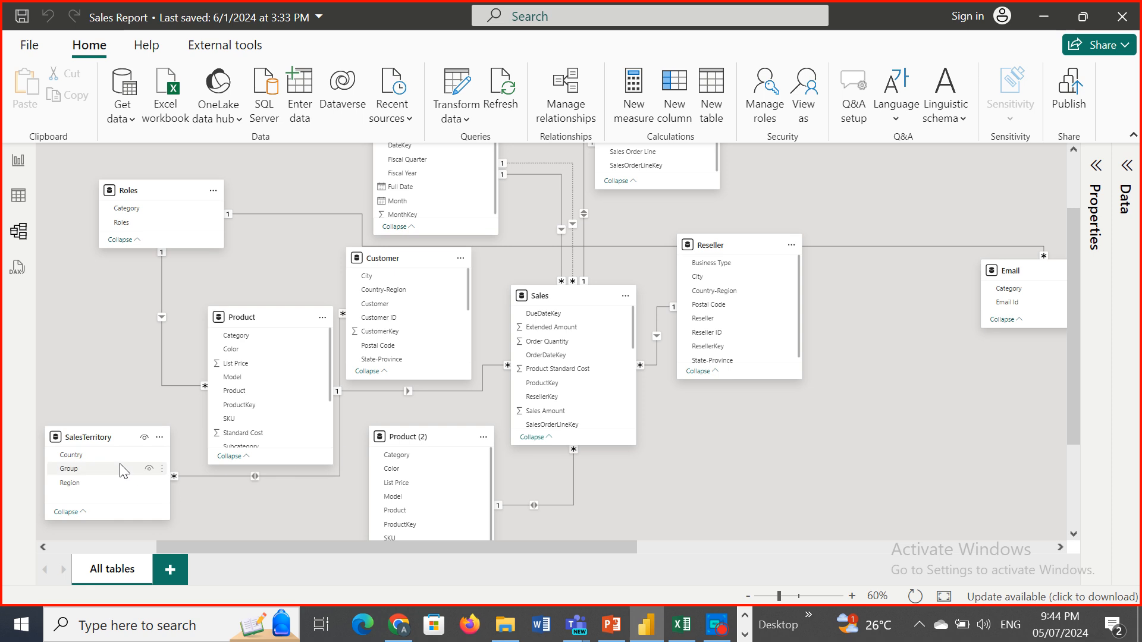
{"action": "left_click_drag", "start_coordinate": [110, 438], "coordinate": [107, 485]}
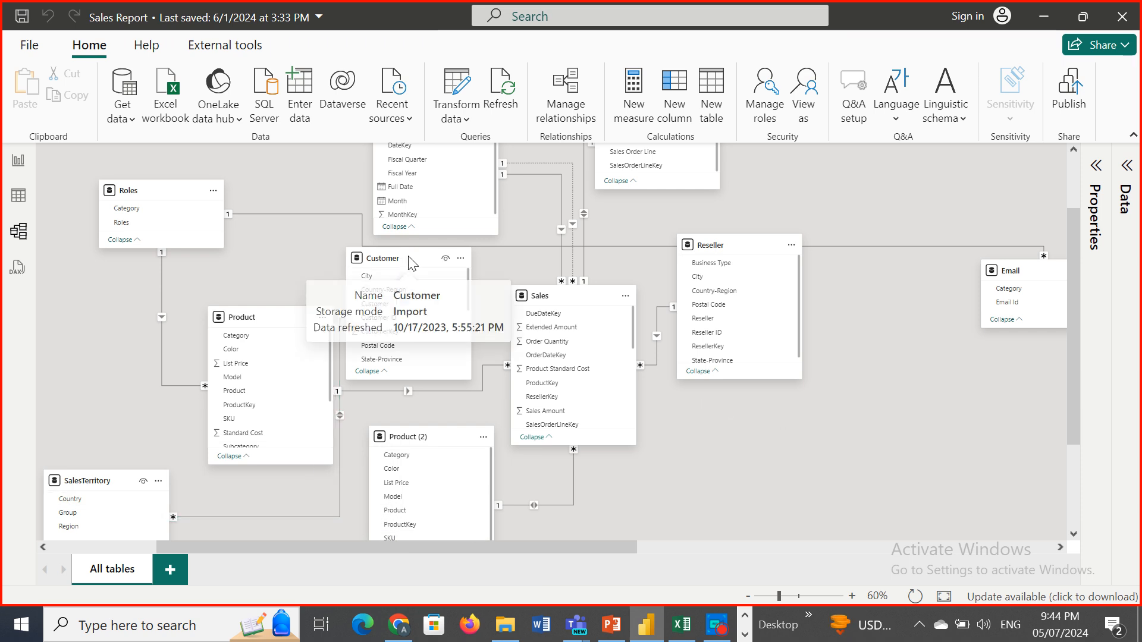
{"action": "left_click_drag", "start_coordinate": [408, 256], "coordinate": [894, 394]}
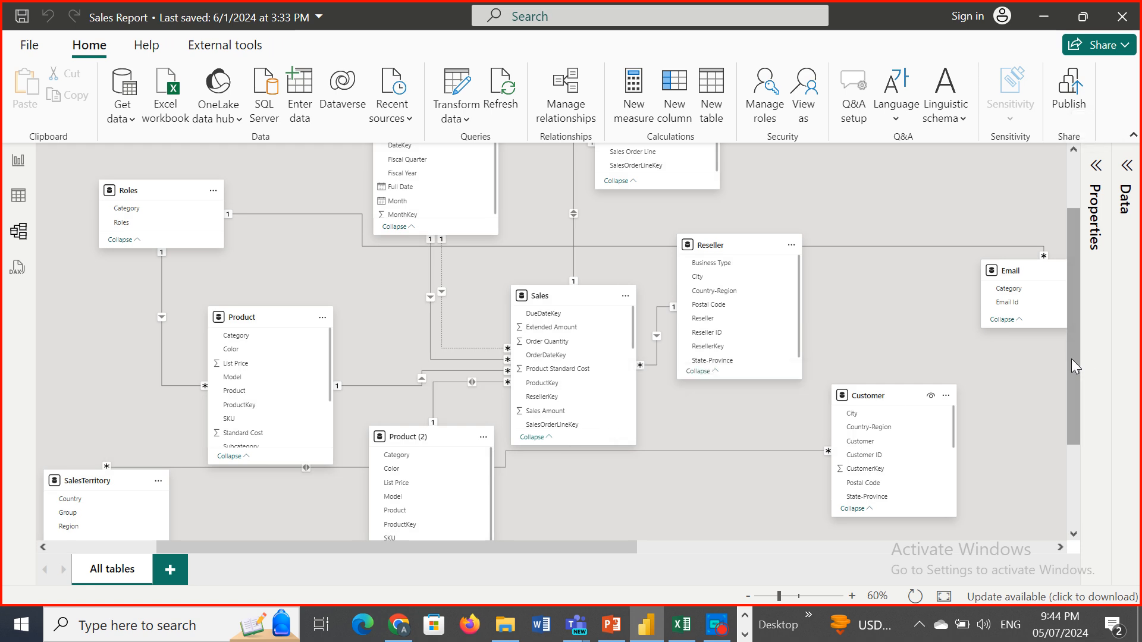
- Compare the field lists of the Sales and Customer tables in the diagram for a common key column
{"action": "mouse_move", "coordinate": [1072, 359]}
{"action": "left_mouse_down"}
{"action": "mouse_move", "coordinate": [1069, 301]}
{"action": "mouse_move", "coordinate": [1072, 372]}
{"action": "left_mouse_up"}
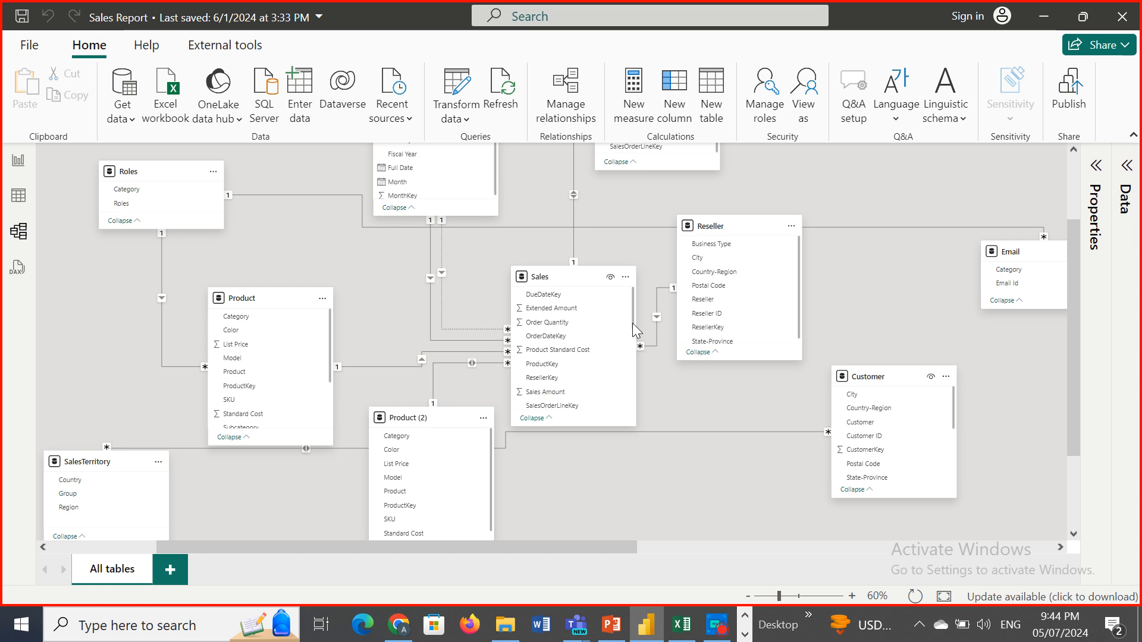
{"action": "mouse_move", "coordinate": [633, 323]}
{"action": "left_mouse_down"}
{"action": "mouse_move", "coordinate": [634, 410]}
{"action": "mouse_move", "coordinate": [616, 311]}
{"action": "left_mouse_up"}
{"action": "left_click_drag", "start_coordinate": [952, 408], "coordinate": [952, 440]}
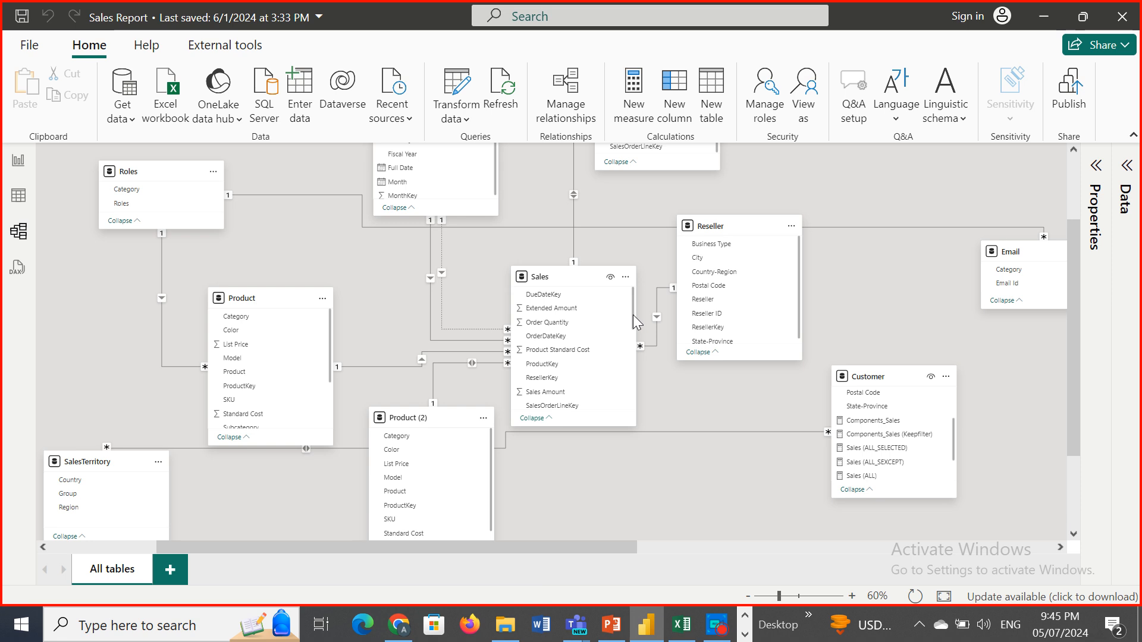
{"action": "mouse_move", "coordinate": [633, 316]}
{"action": "left_mouse_down"}
{"action": "mouse_move", "coordinate": [635, 412]}
{"action": "mouse_move", "coordinate": [645, 362]}
{"action": "mouse_move", "coordinate": [634, 309]}
{"action": "left_mouse_up"}
{"action": "left_click_drag", "start_coordinate": [954, 445], "coordinate": [950, 401]}
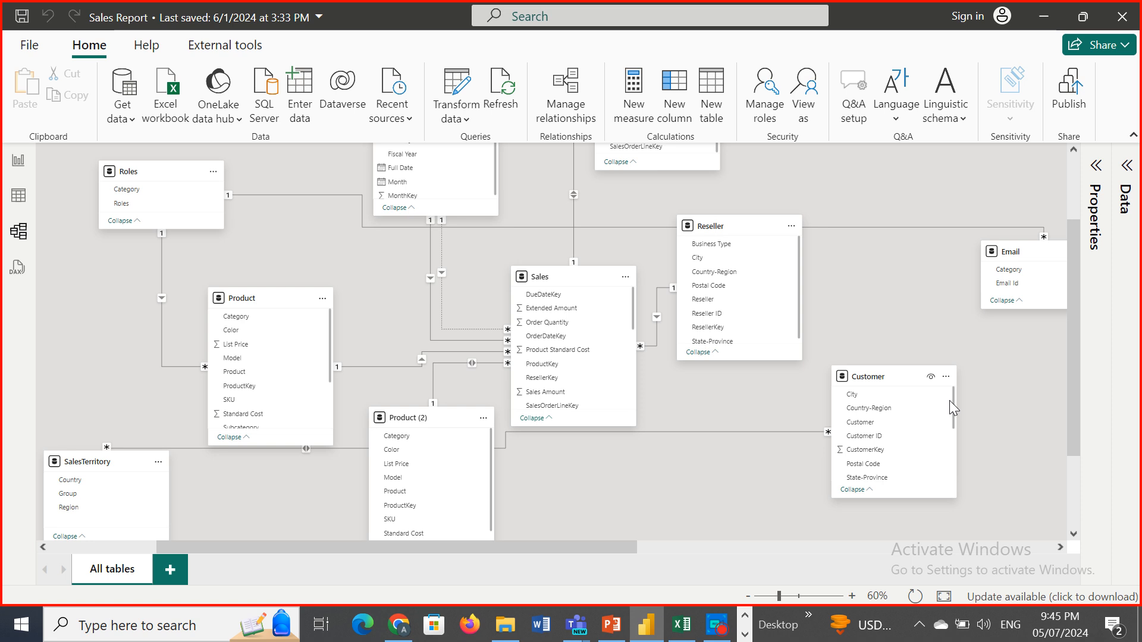
{"action": "left_click_drag", "start_coordinate": [949, 405], "coordinate": [950, 428]}
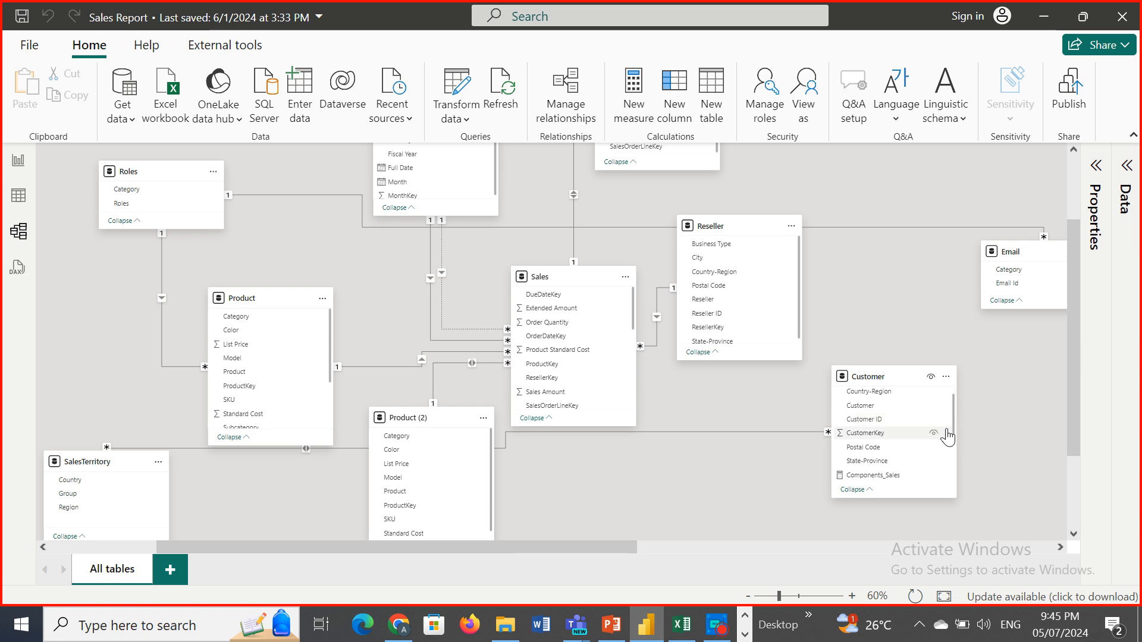
{"action": "left_click_drag", "start_coordinate": [953, 429], "coordinate": [953, 463]}
{"action": "scroll", "coordinate": [954, 470], "scroll_direction": "up", "scroll_amount": 5}
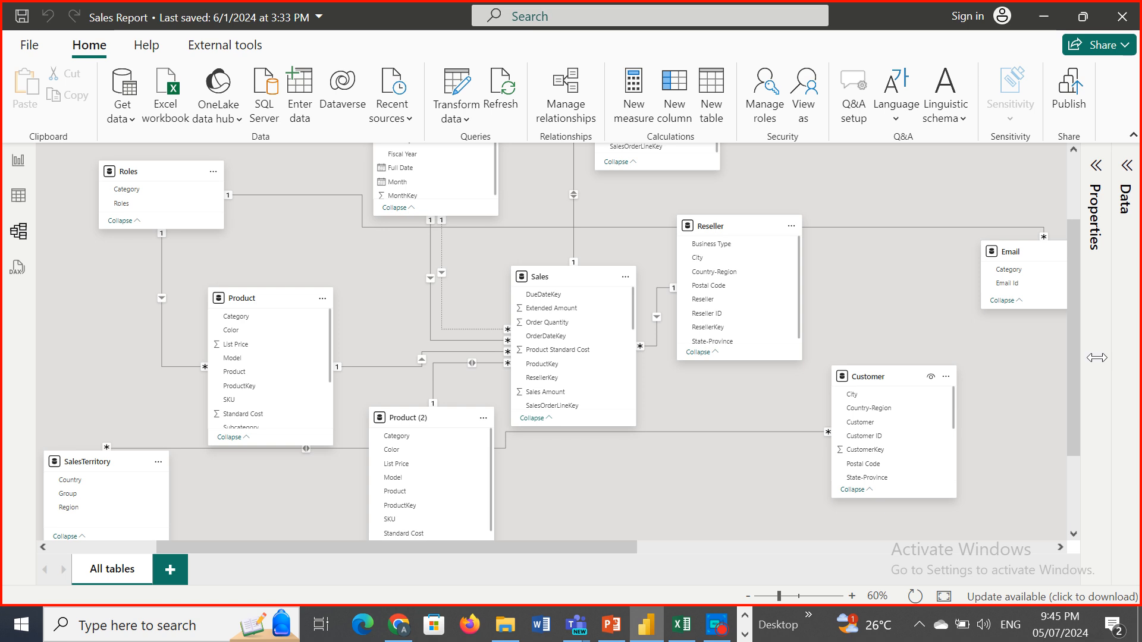
{"action": "left_click_drag", "start_coordinate": [1069, 371], "coordinate": [1062, 397]}
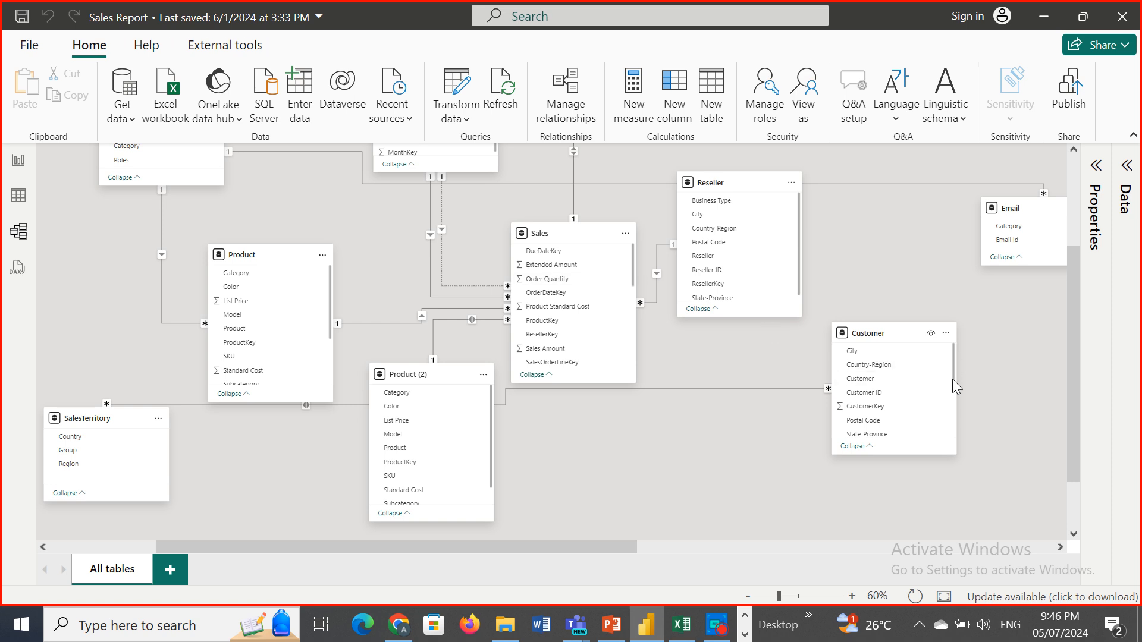
{"action": "left_click_drag", "start_coordinate": [952, 380], "coordinate": [955, 415]}
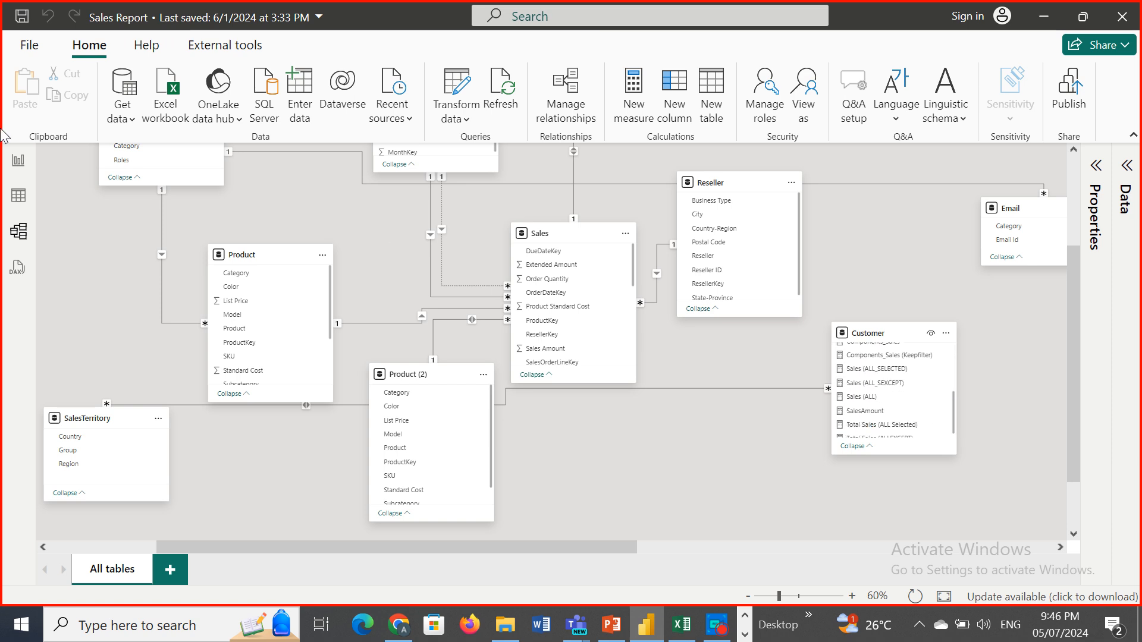
- Return to the report page and add Sales Amount from the Sales table as a column in the Country table
{"action": "left_click", "coordinate": [17, 163]}
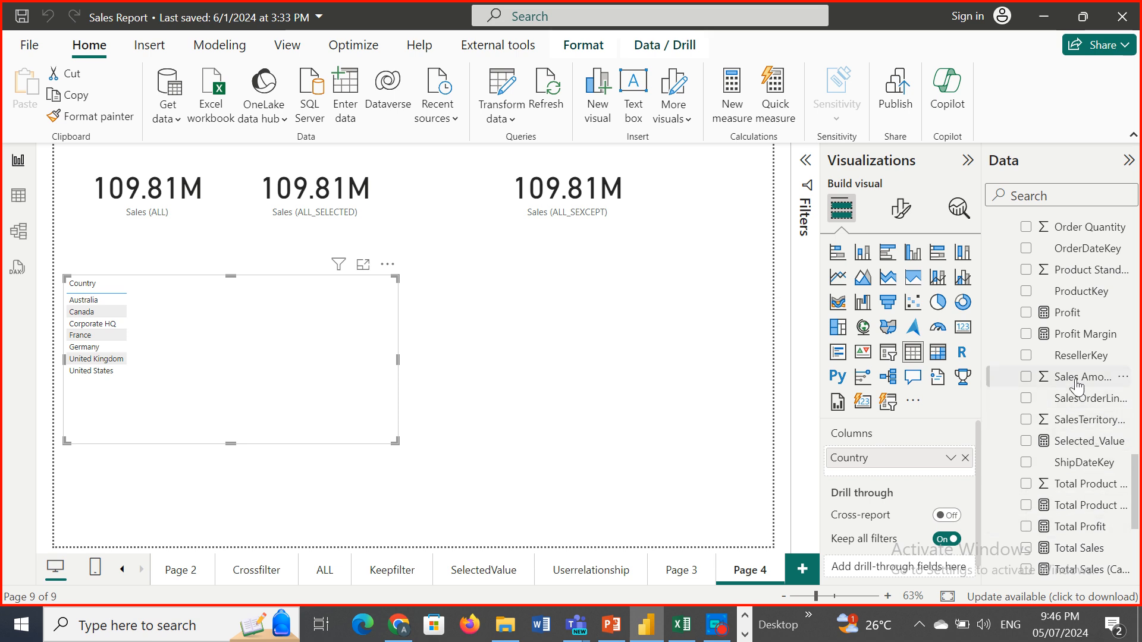
{"action": "left_click_drag", "start_coordinate": [1079, 376], "coordinate": [316, 398]}
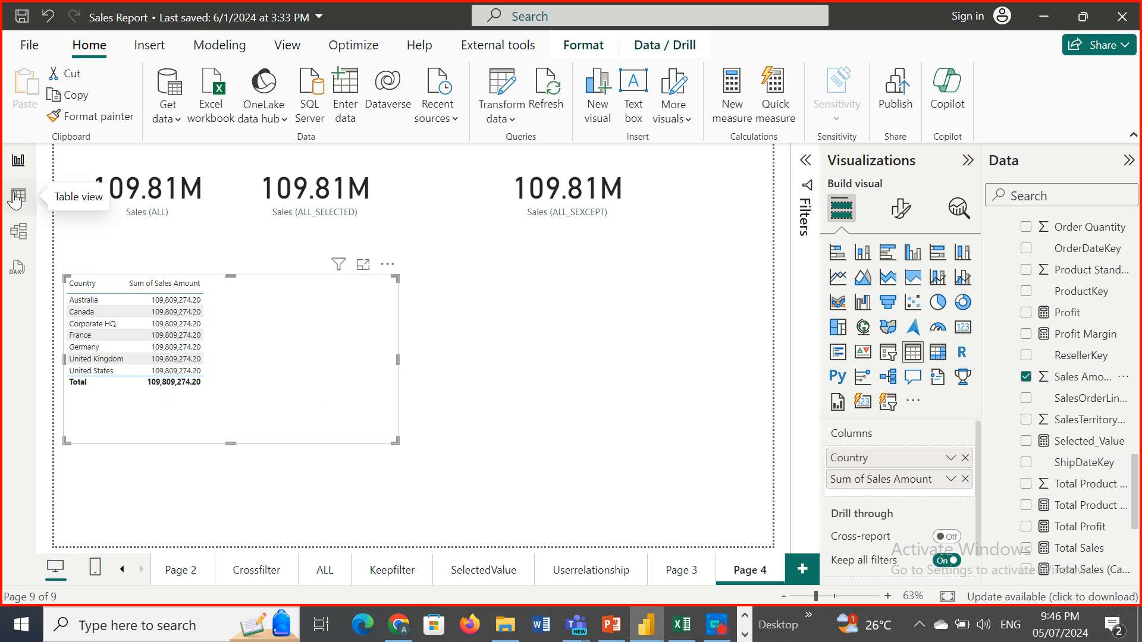
- Delete the relationship between SalesTerritory and Customer in the model diagram
{"action": "left_click", "coordinate": [16, 236]}
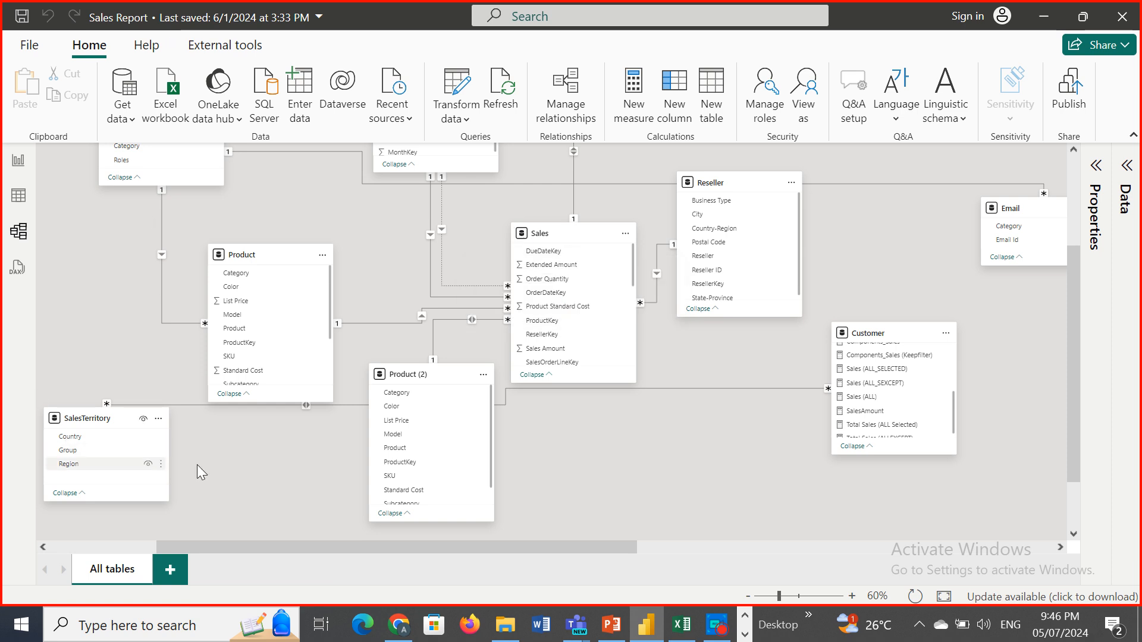
{"action": "mouse_move", "coordinate": [890, 344]}
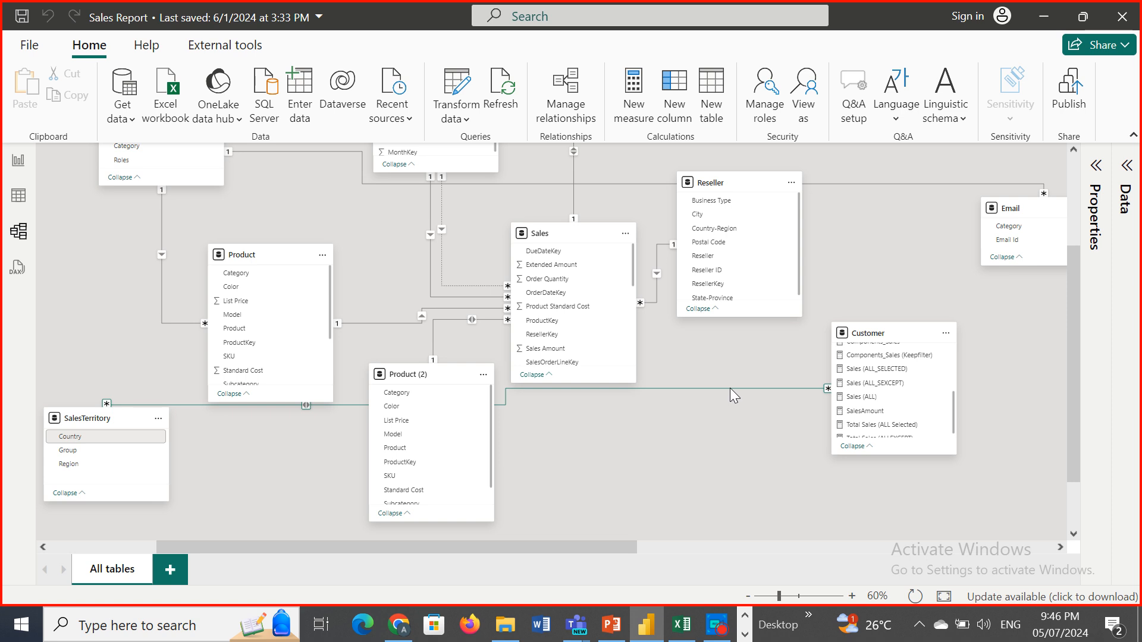
{"action": "right_click", "coordinate": [726, 370]}
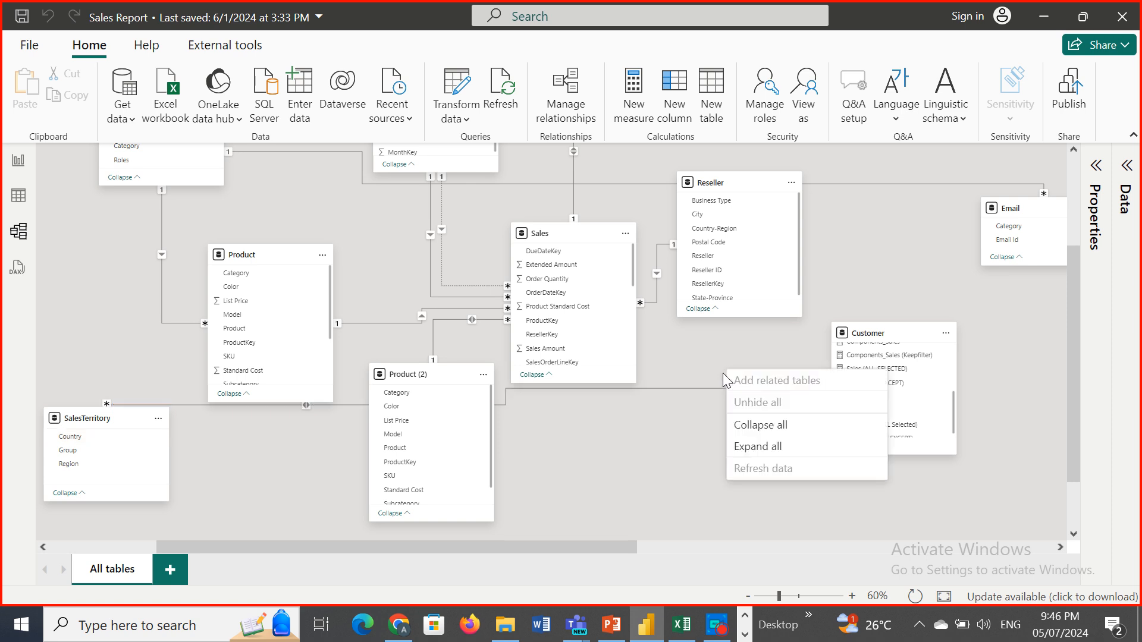
{"action": "left_click", "coordinate": [712, 388]}
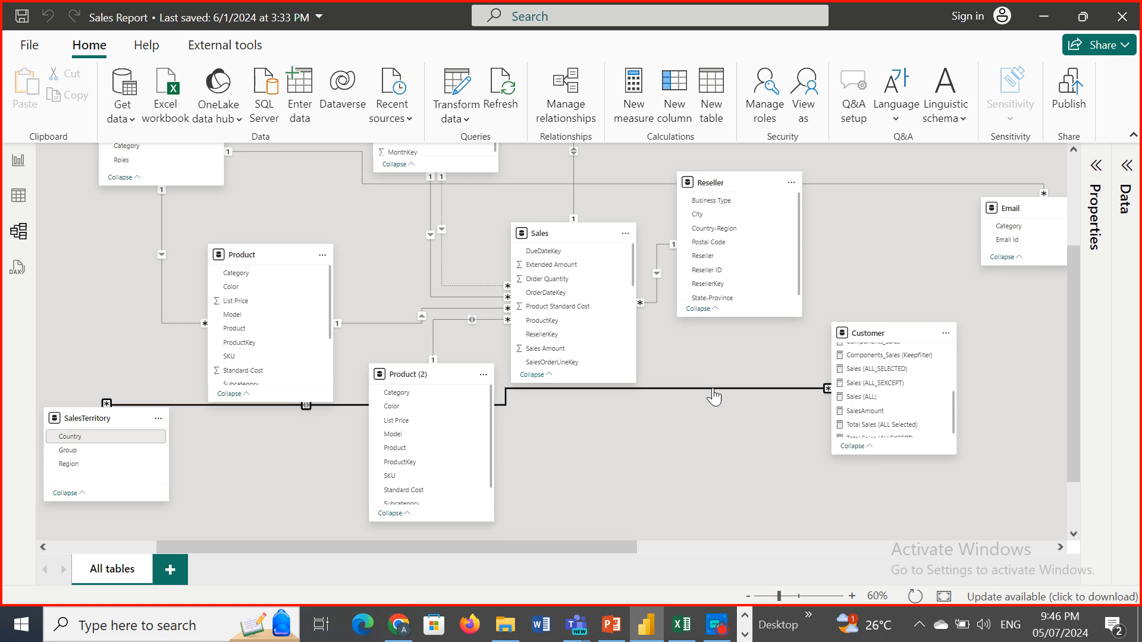
{"action": "right_click", "coordinate": [713, 388]}
{"action": "left_click", "coordinate": [736, 404]}
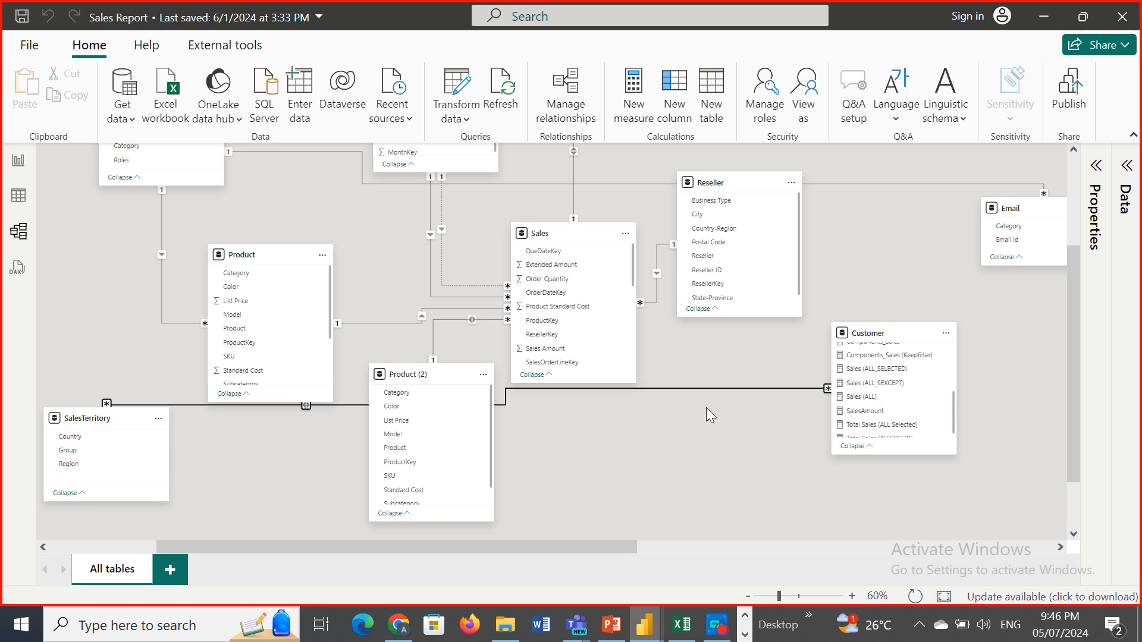
{"action": "left_click", "coordinate": [673, 353]}
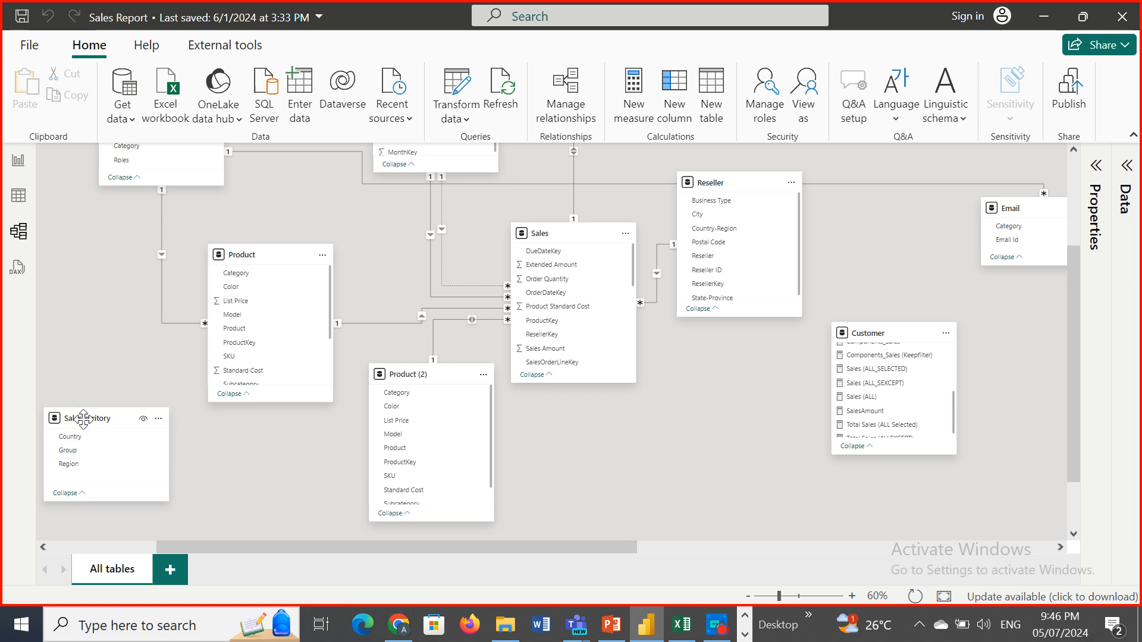
- Relate SalesTerritory Country to Reseller Country-Region as an active many-to-many relationship filtering in both directions, with SalesTerritory placed below Reseller
{"action": "left_click_drag", "start_coordinate": [83, 418], "coordinate": [714, 232]}
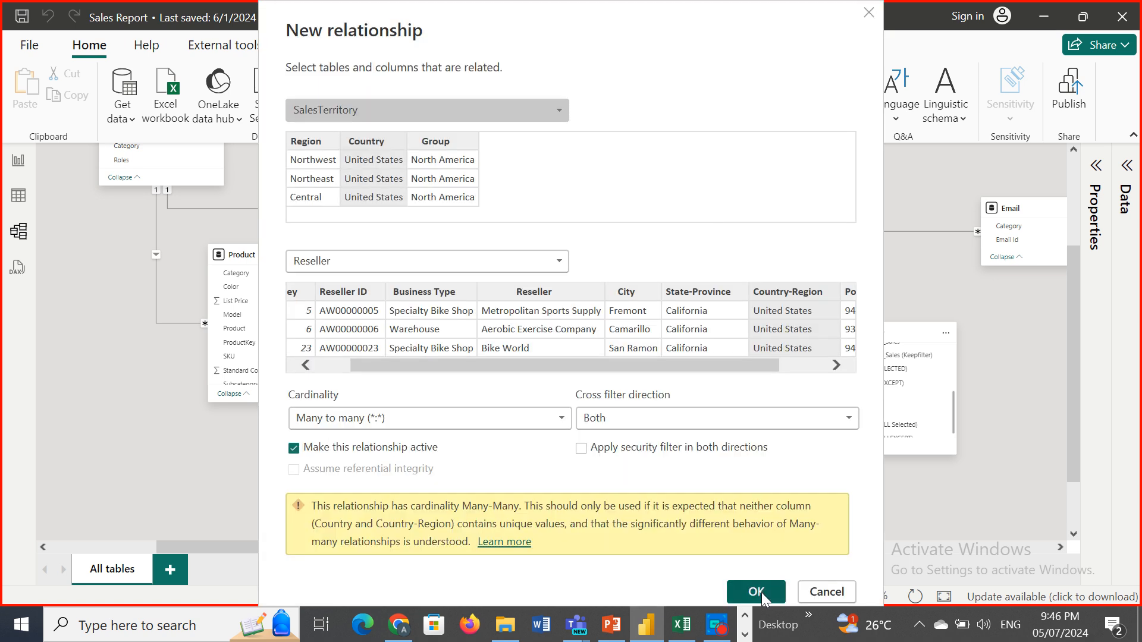
{"action": "left_click", "coordinate": [755, 592]}
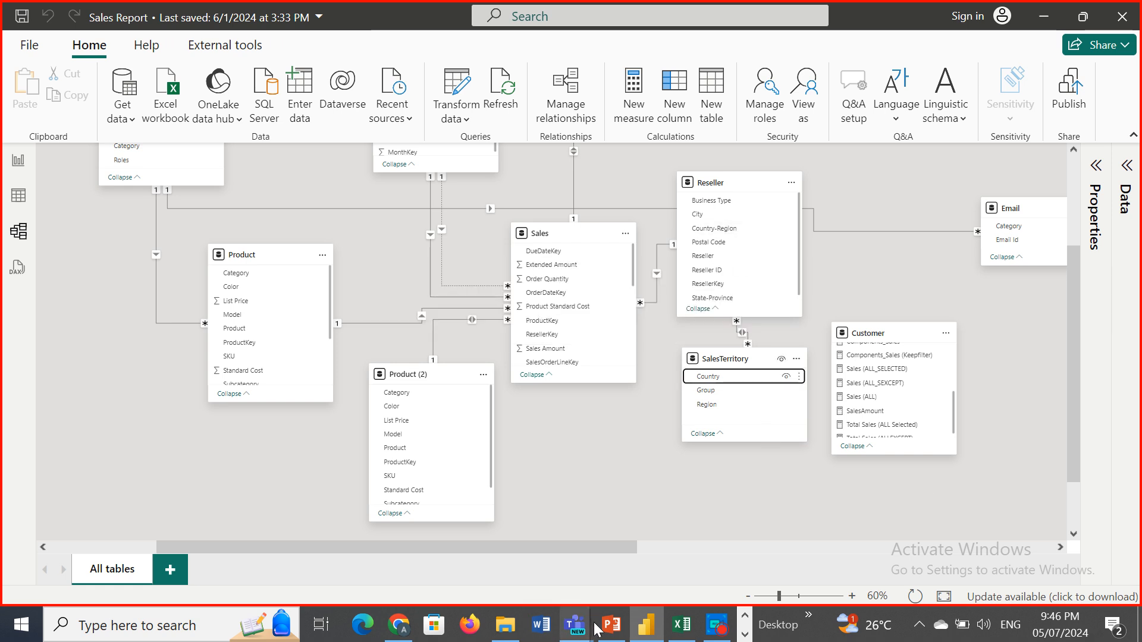
{"action": "mouse_move", "coordinate": [577, 634]}
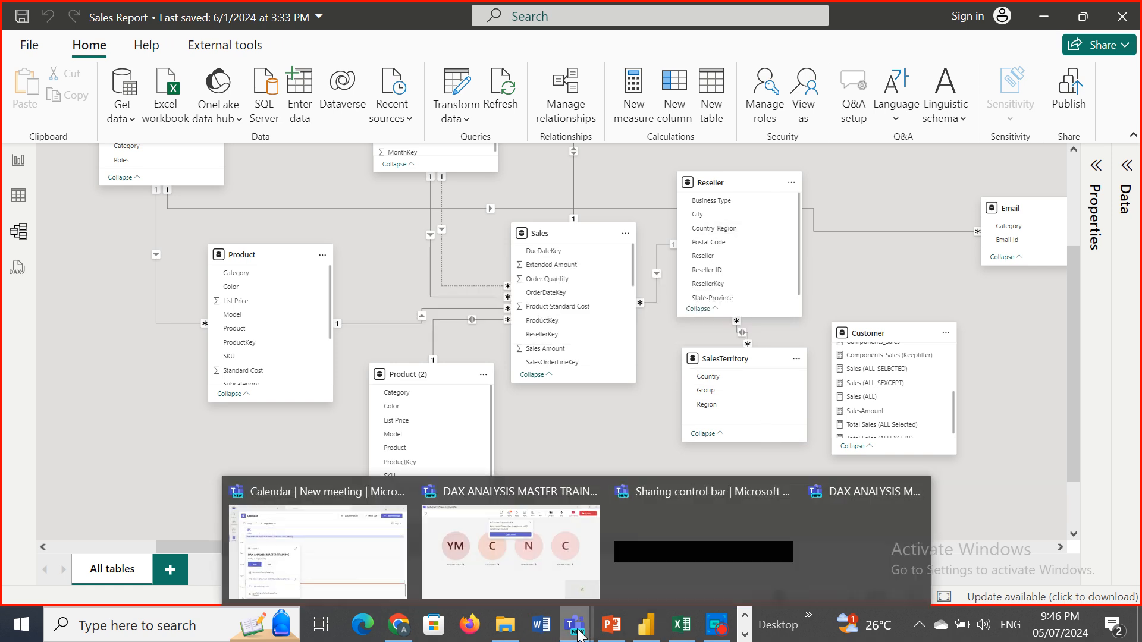
{"action": "left_click", "coordinate": [547, 566]}
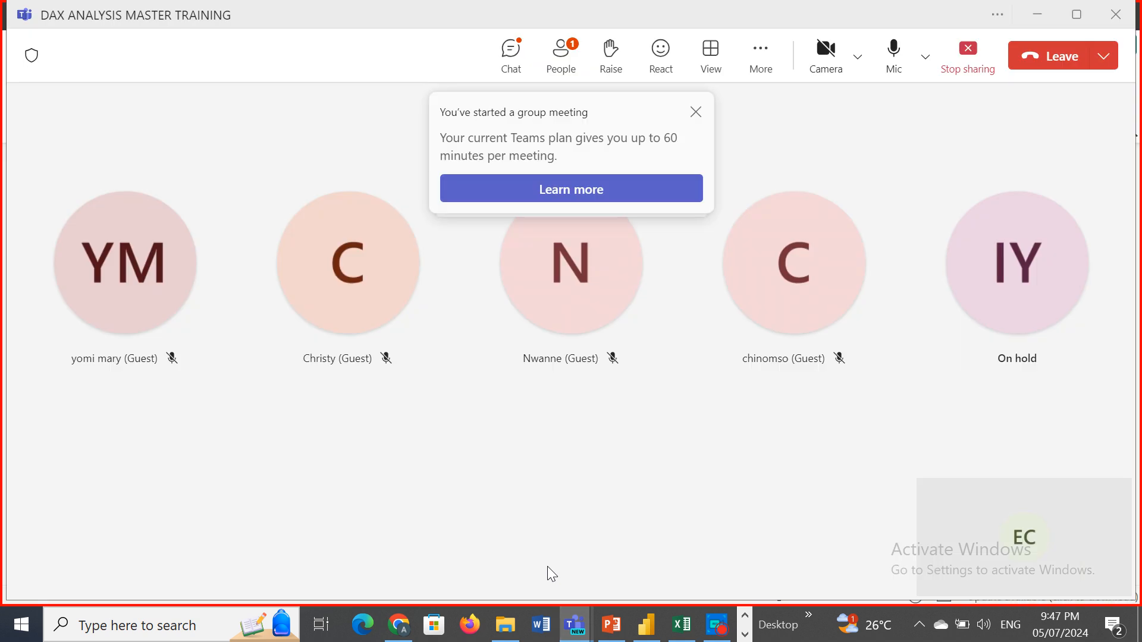
{"action": "left_click", "coordinate": [1038, 17]}
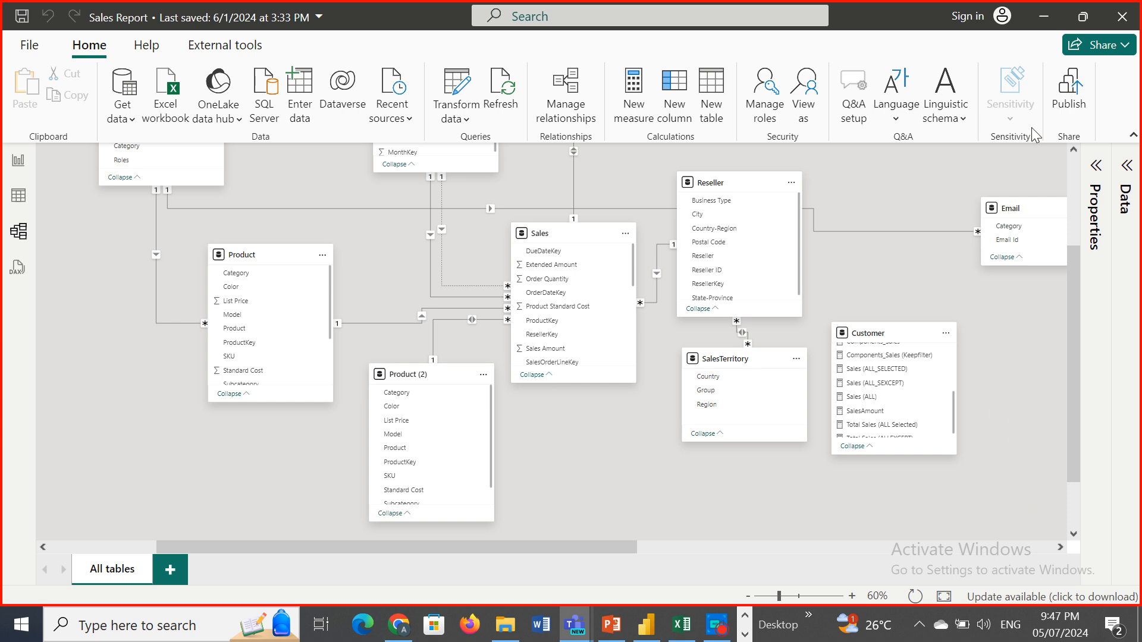
{"action": "left_click", "coordinate": [1051, 20]}
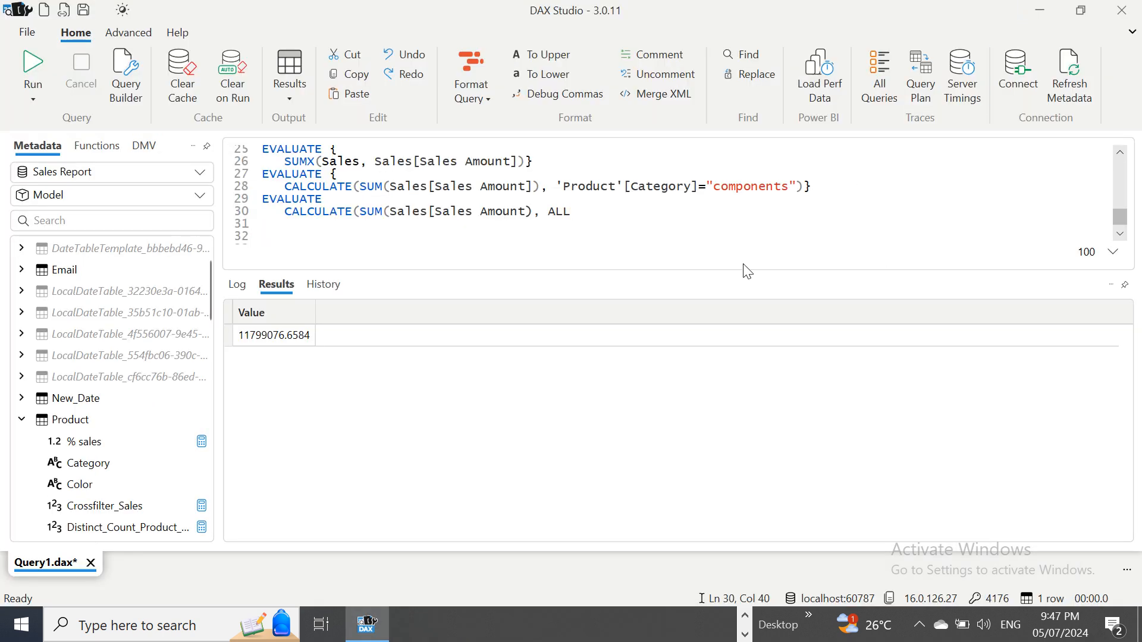
{"action": "left_click", "coordinate": [745, 615]}
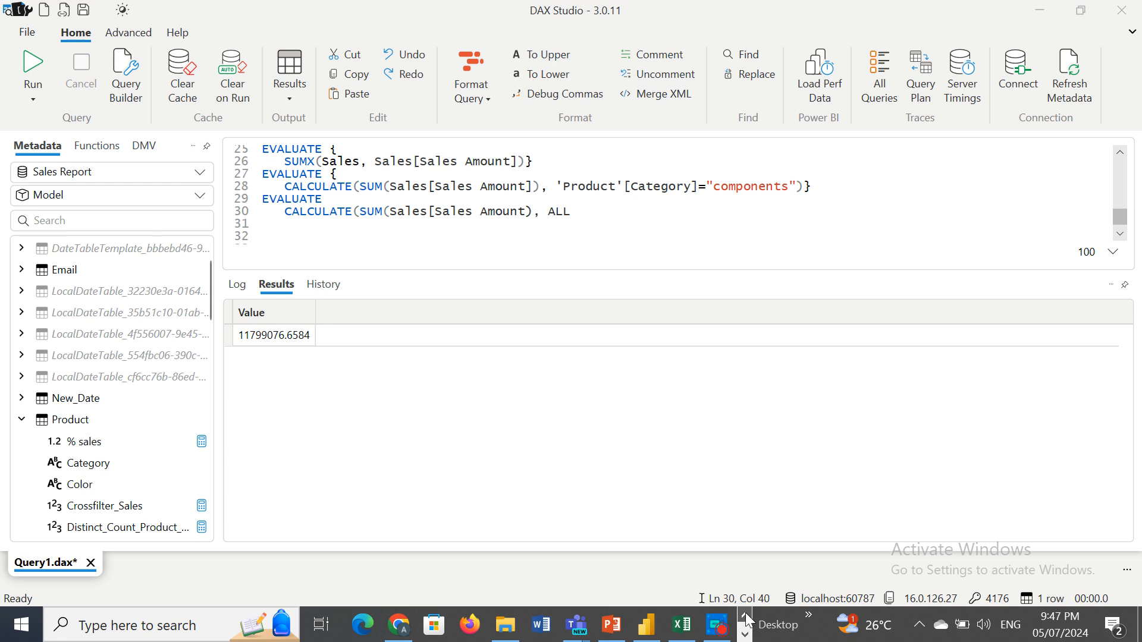
{"action": "left_click", "coordinate": [644, 624]}
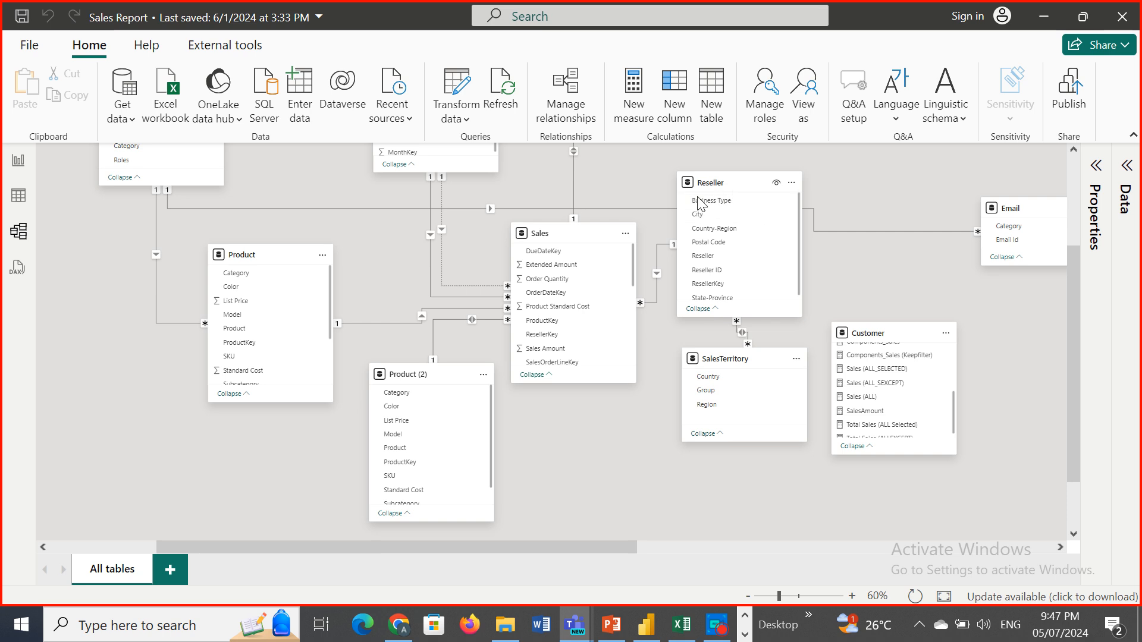
- Set the cross filter direction of the Sales to Reseller relationship on ResellerKey to Both
{"action": "mouse_move", "coordinate": [580, 242]}
{"action": "left_click", "coordinate": [658, 263]}
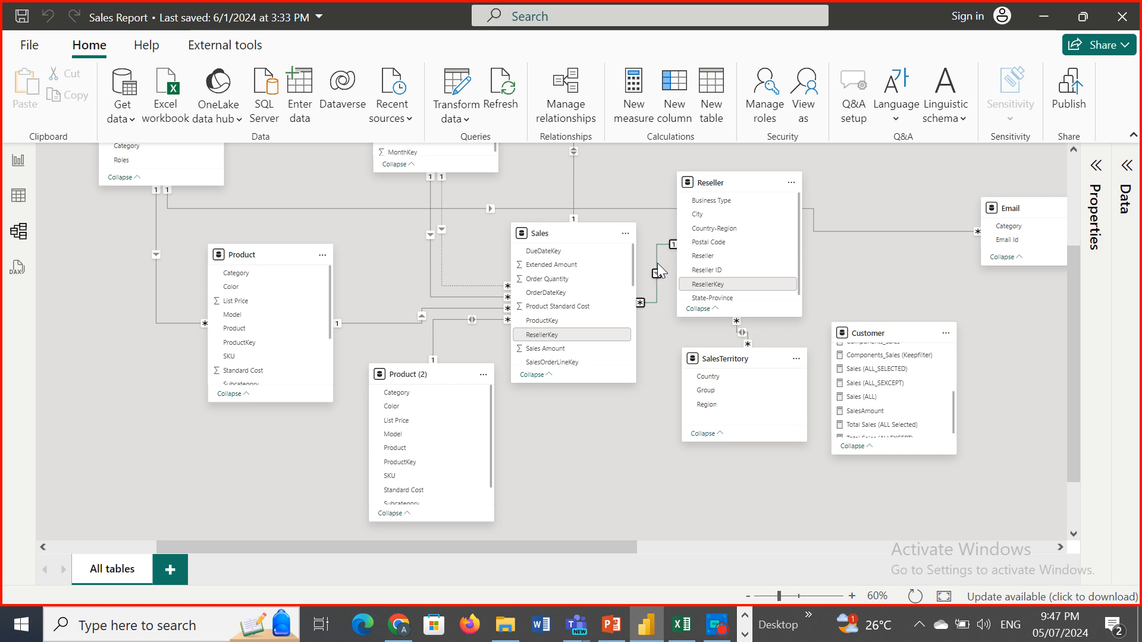
{"action": "double_click", "coordinate": [658, 263]}
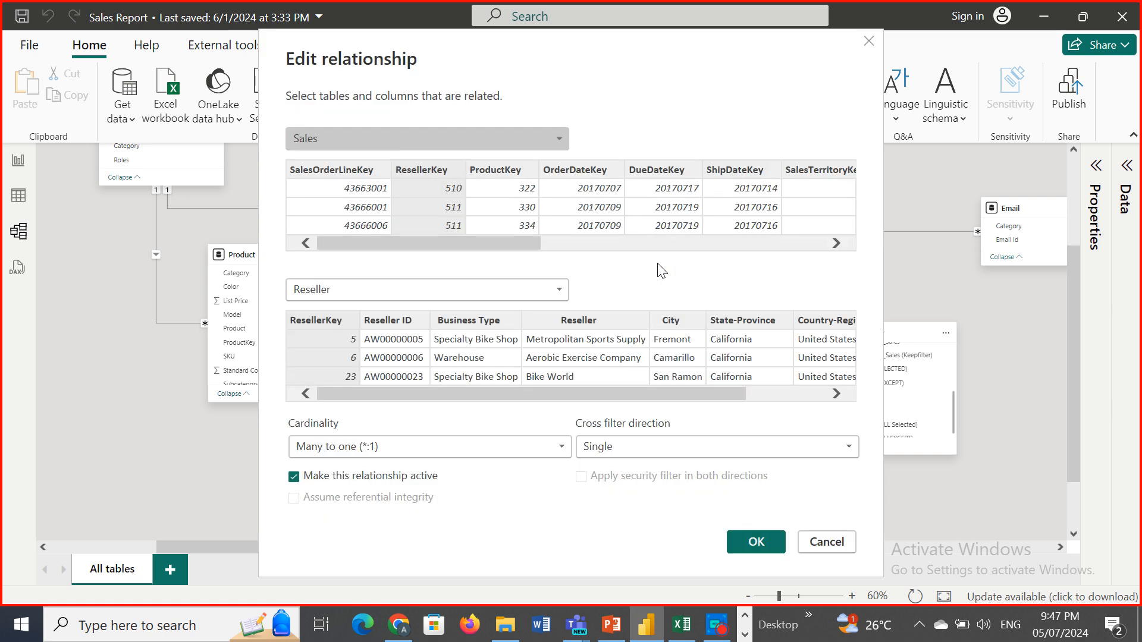
{"action": "left_click", "coordinate": [656, 455]}
{"action": "left_click", "coordinate": [597, 488]}
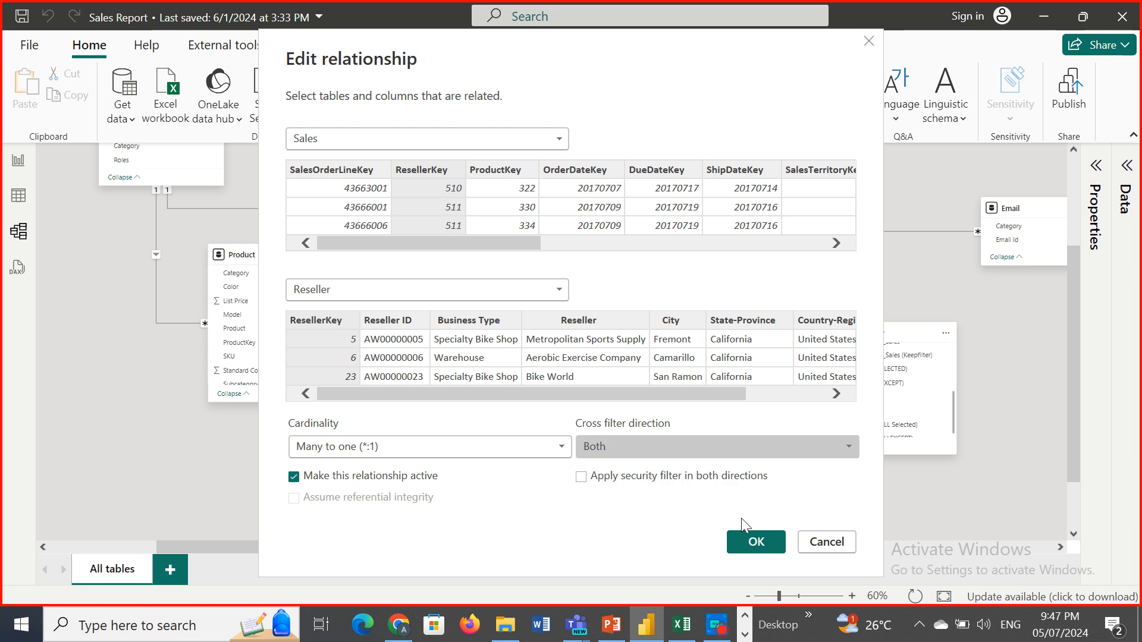
{"action": "left_click", "coordinate": [754, 539]}
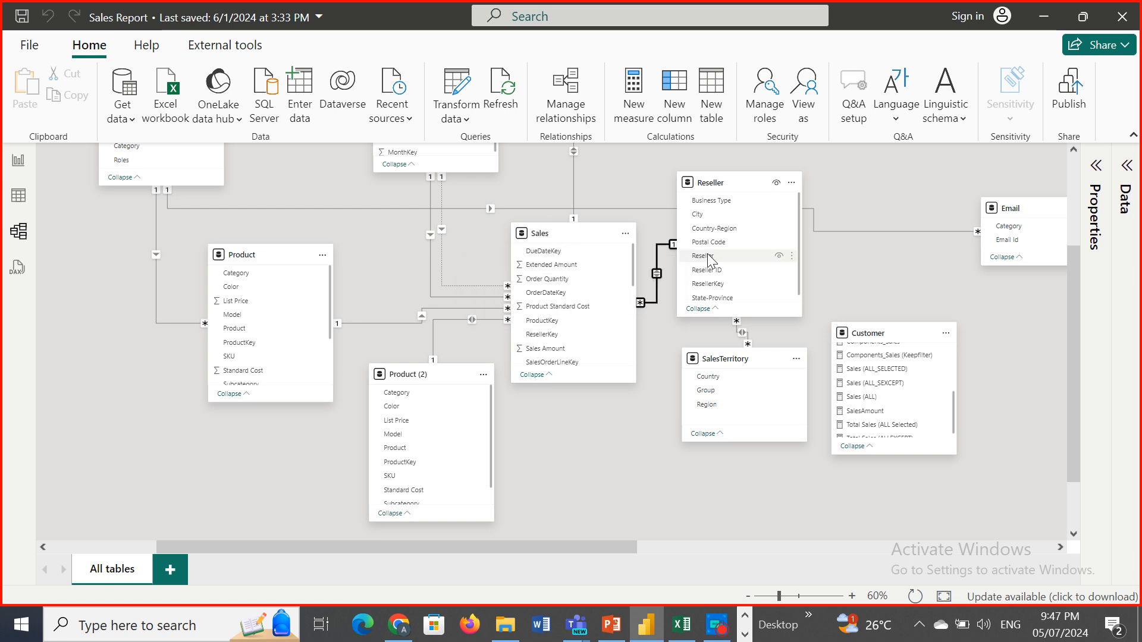
- Return to the report page and add the Sales (ALL) measure as a column in the Country table
{"action": "left_click", "coordinate": [18, 160]}
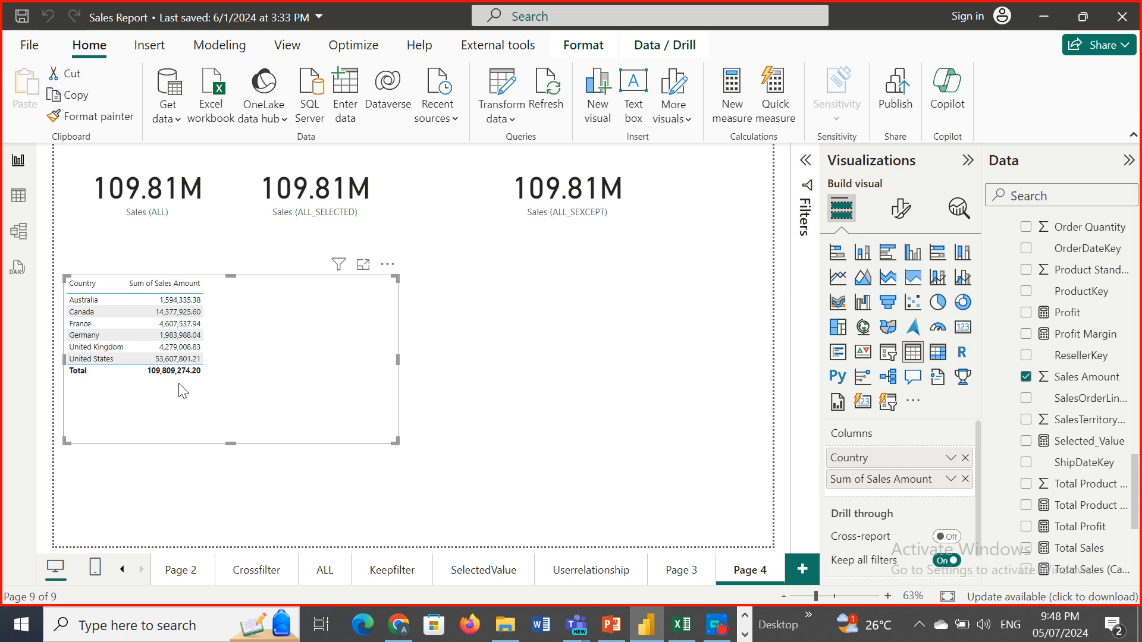
{"action": "left_click", "coordinate": [183, 192]}
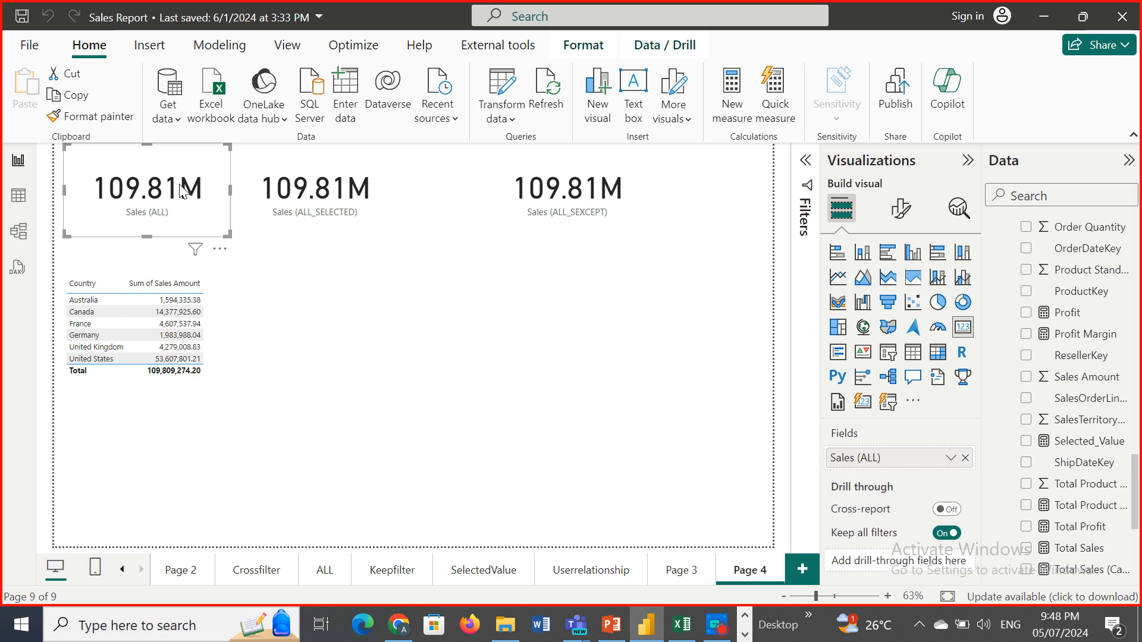
{"action": "scroll", "coordinate": [1136, 487], "scroll_direction": "up", "scroll_amount": 15}
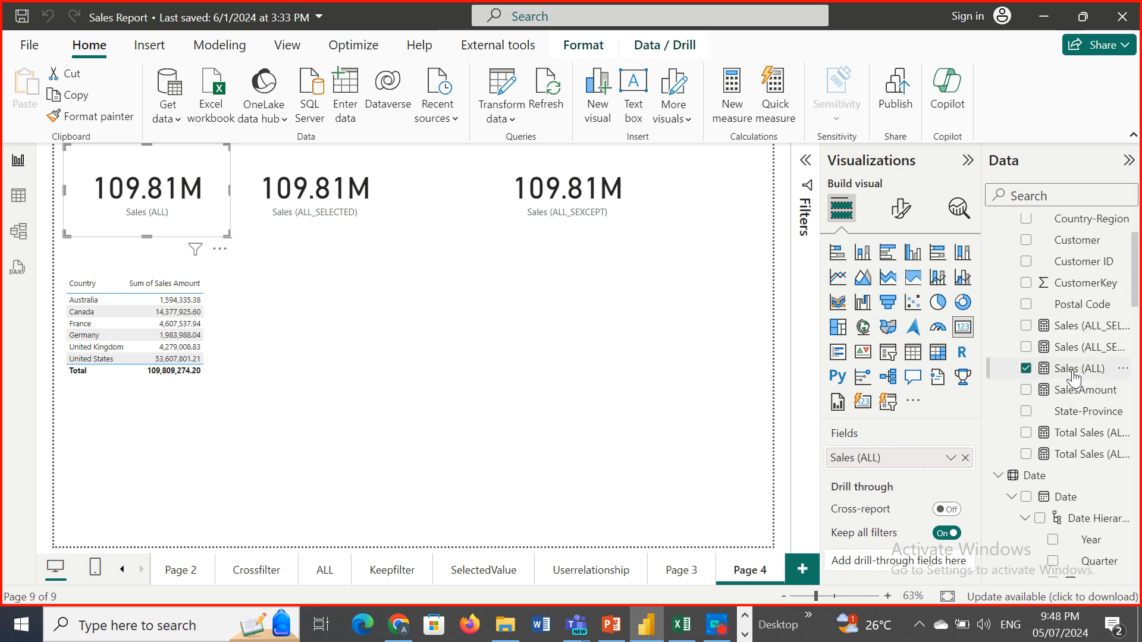
{"action": "left_click_drag", "start_coordinate": [1074, 379], "coordinate": [266, 348]}
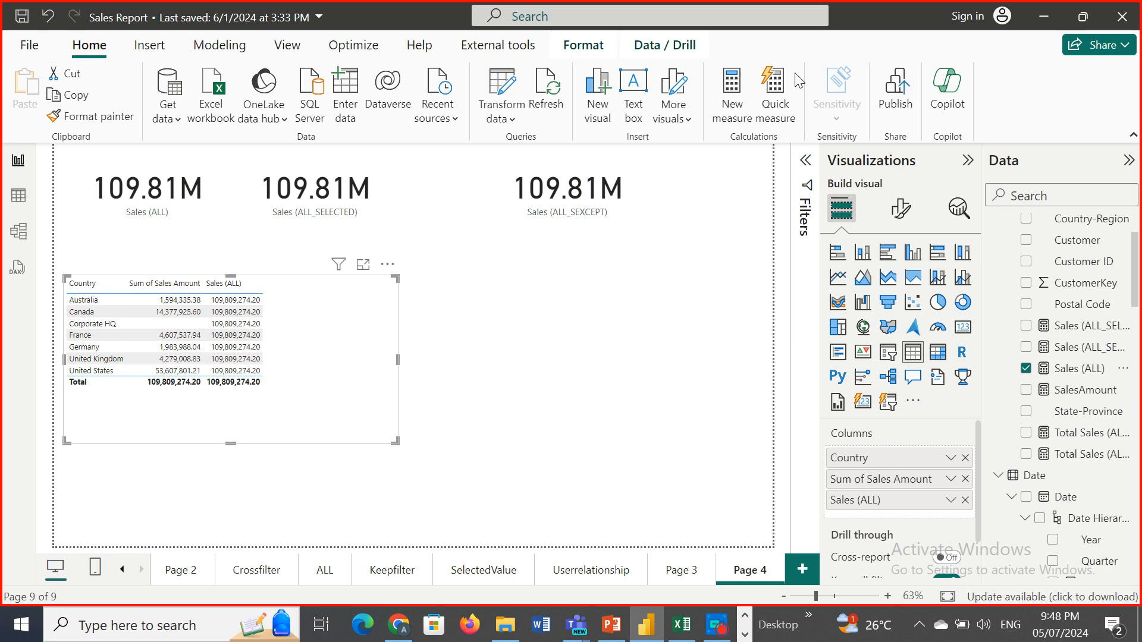
{"action": "left_click", "coordinate": [730, 92]}
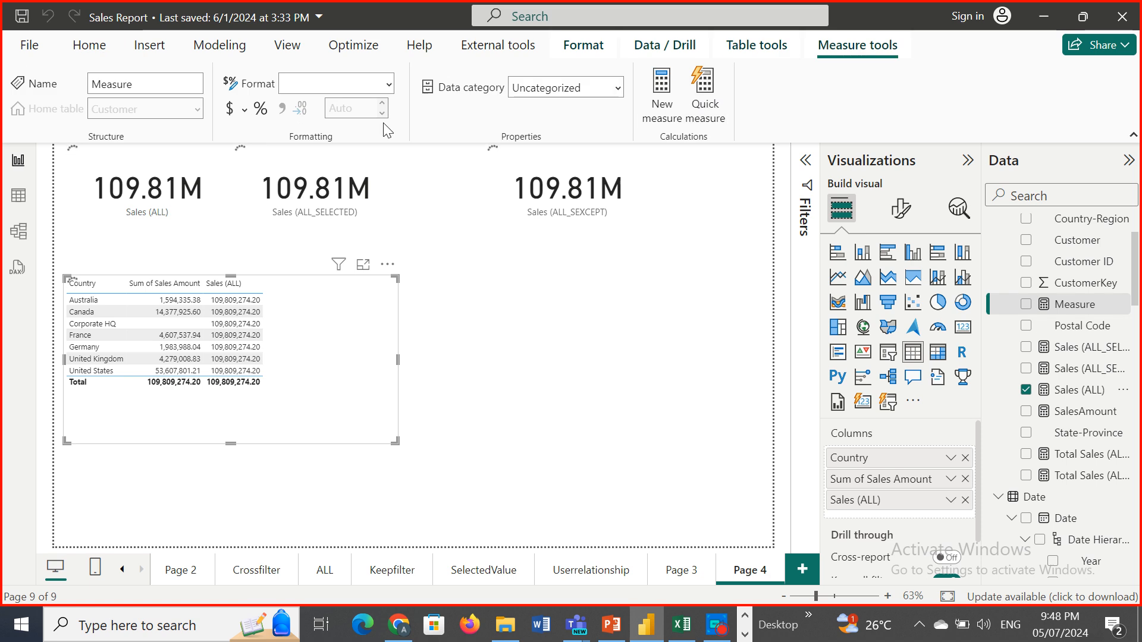
{"action": "type", "text": "S"}
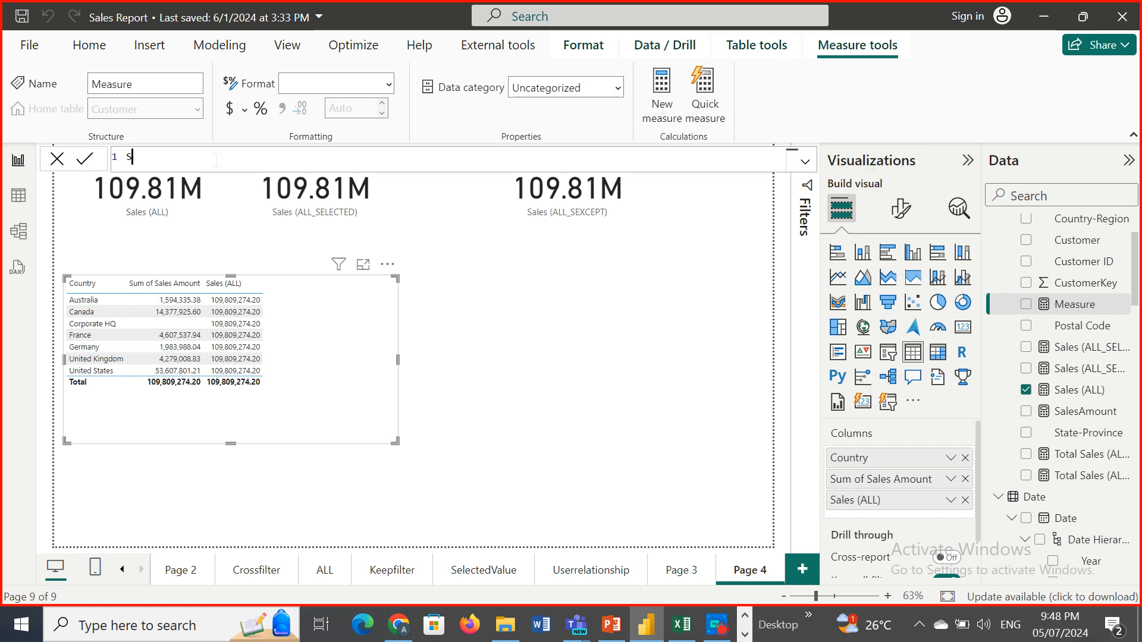
{"action": "type", "text": "ALES = ALL"}
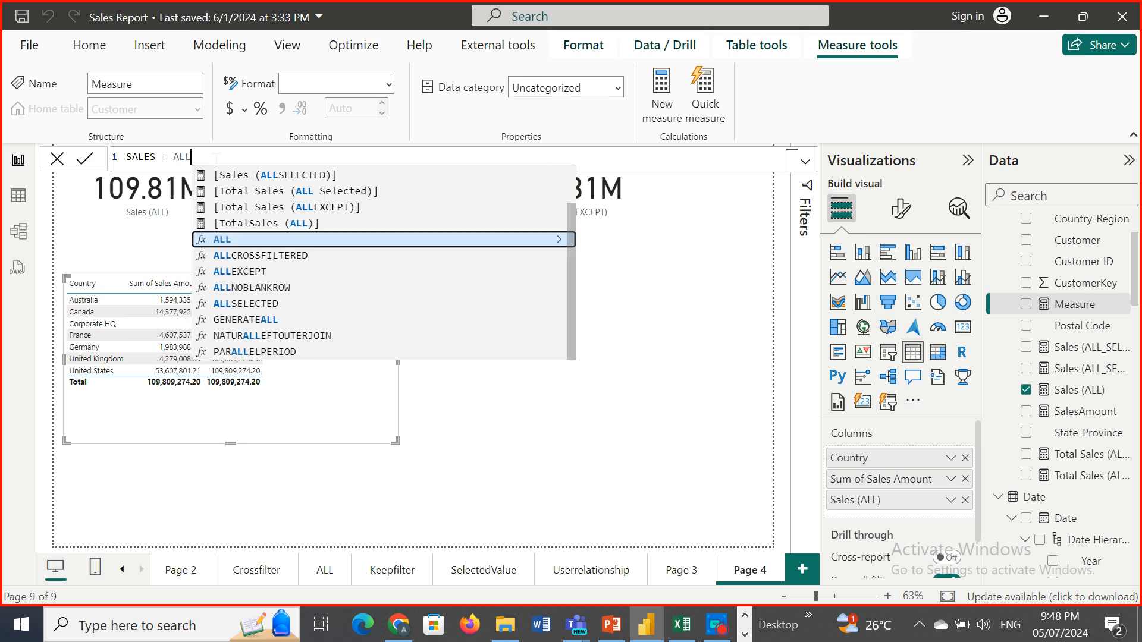
{"action": "left_click", "coordinate": [266, 241]}
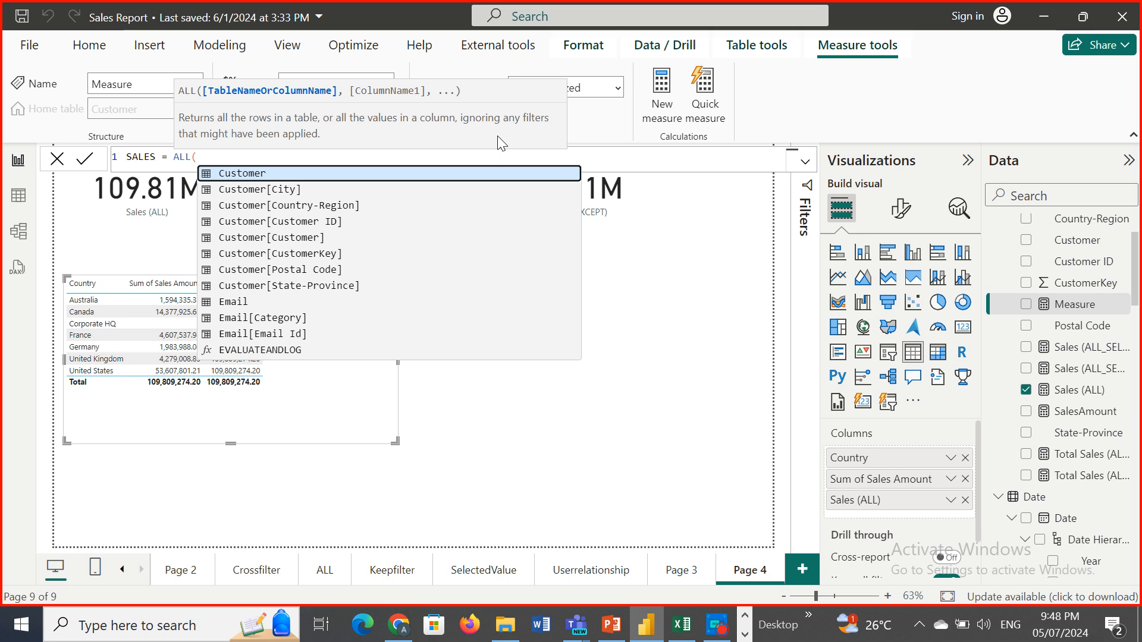
{"action": "key", "text": "BackSpace"}
{"action": "key", "text": "BackSpace"}
{"action": "key", "text": "BackSpace"}
{"action": "key", "text": "BackSpace"}
{"action": "key", "text": "BackSpace"}
{"action": "key", "text": "BackSpace"}
{"action": "key", "text": "BackSpace"}
{"action": "key", "text": "BackSpace"}
{"action": "key", "text": "BackSpace"}
{"action": "key", "text": "BackSpace"}
{"action": "key", "text": "BackSpace"}
{"action": "key", "text": "BackSpace"}
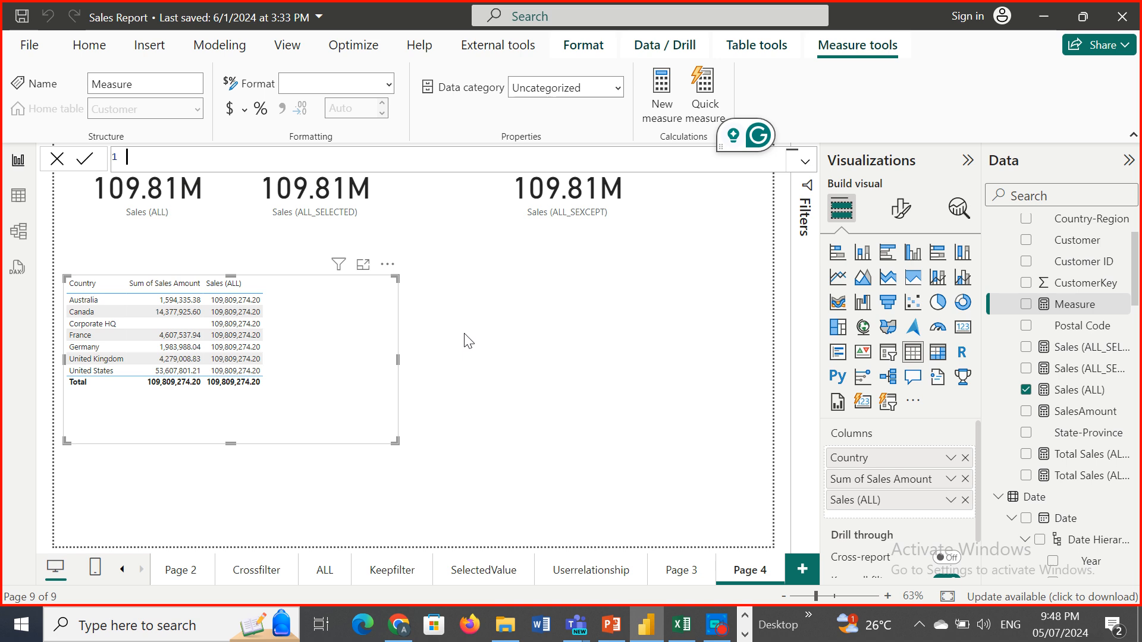
{"action": "key", "text": "Escape"}
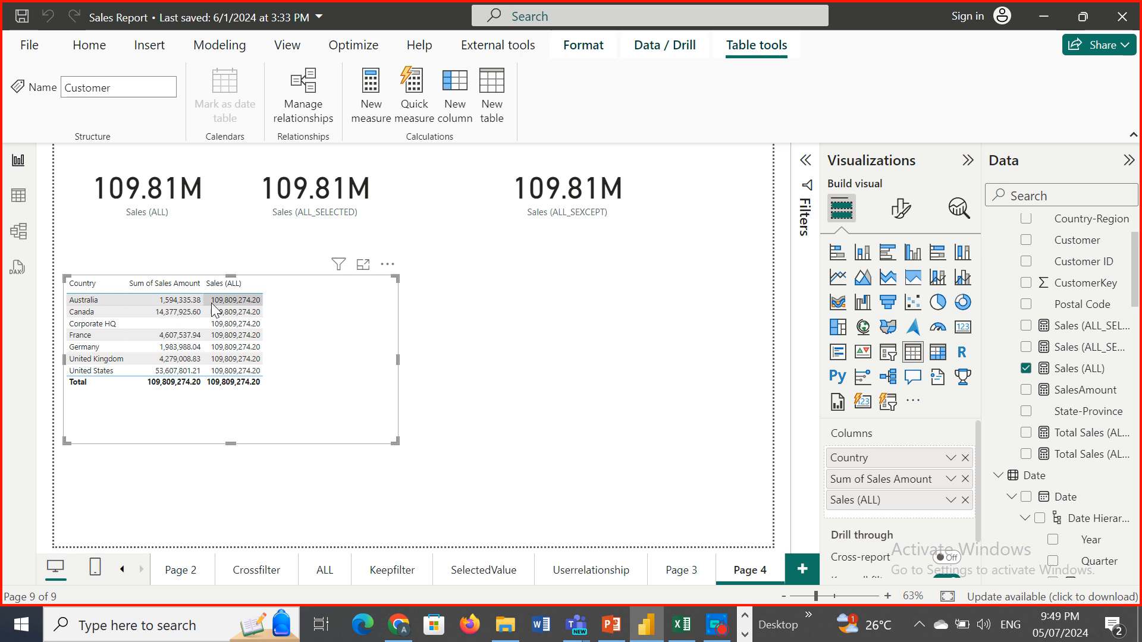
- Examine the Sales (ALL) measure's formula, highlighting its SUM of Sales Amount expression
{"action": "left_click", "coordinate": [1079, 368]}
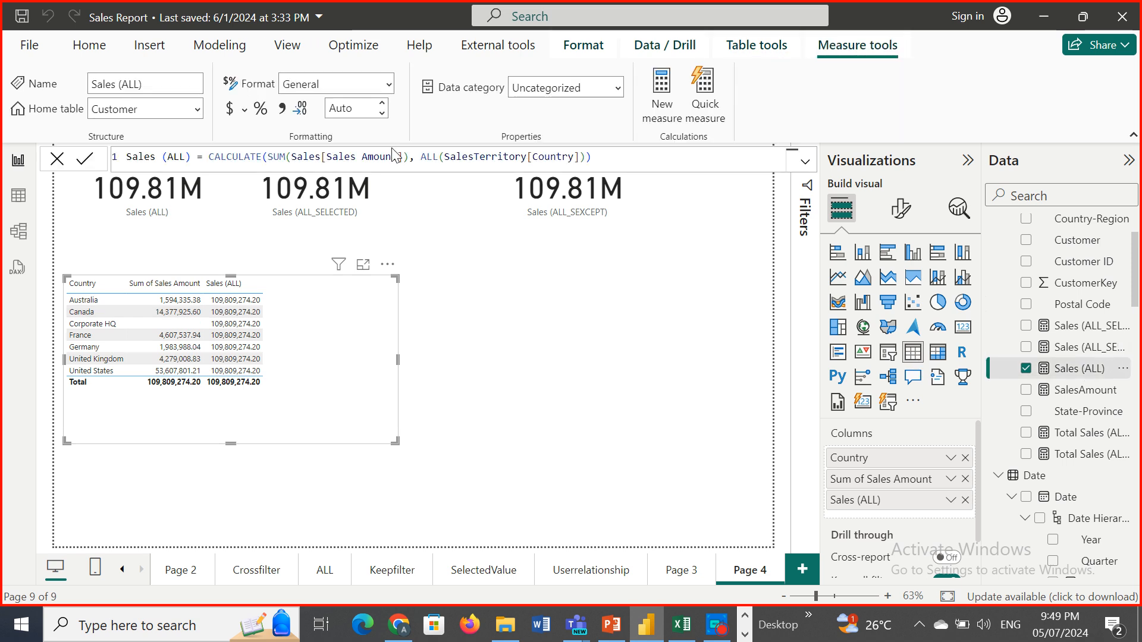
{"action": "left_click_drag", "start_coordinate": [410, 157], "coordinate": [254, 159]}
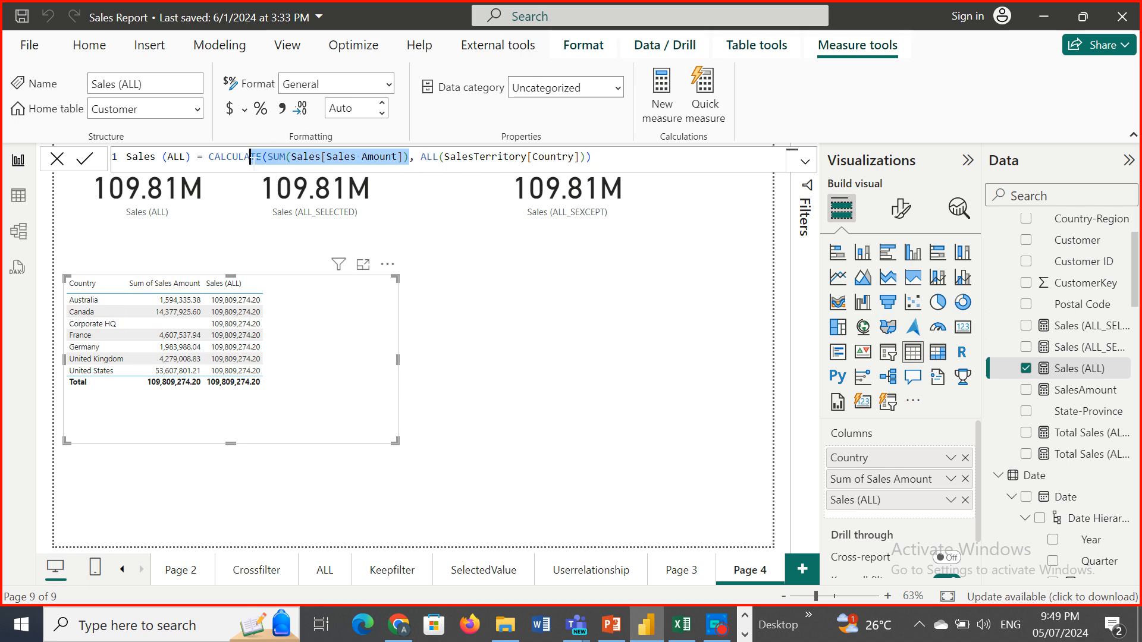
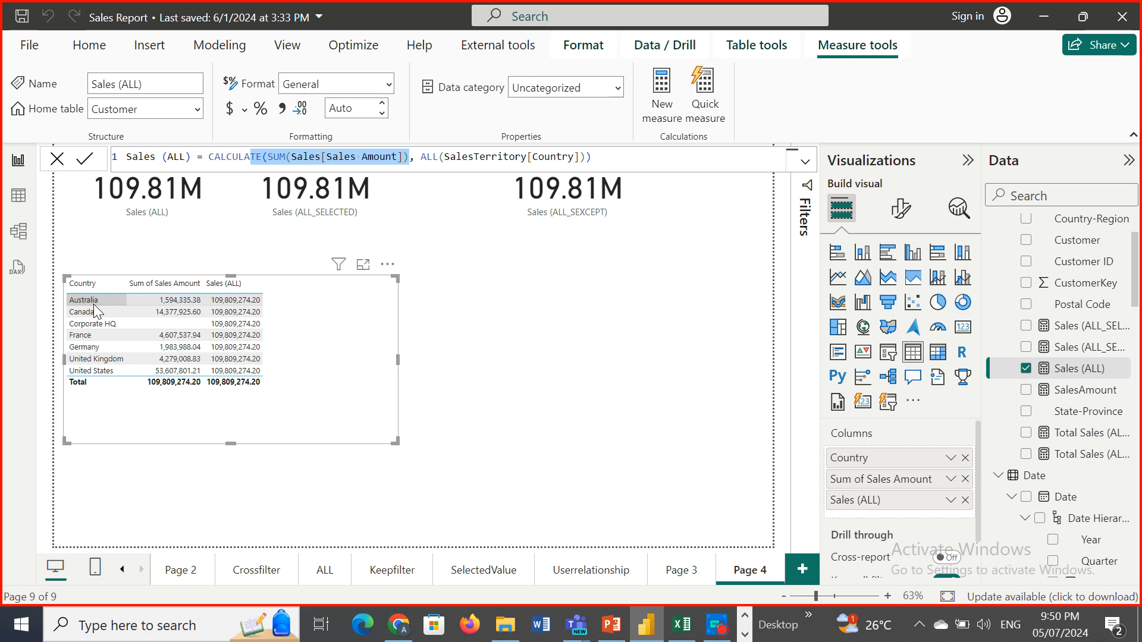
- Review the Sales (ALL_SELECTED) measure's formula and add the measure as a column in the Country table
{"action": "left_click", "coordinate": [375, 218]}
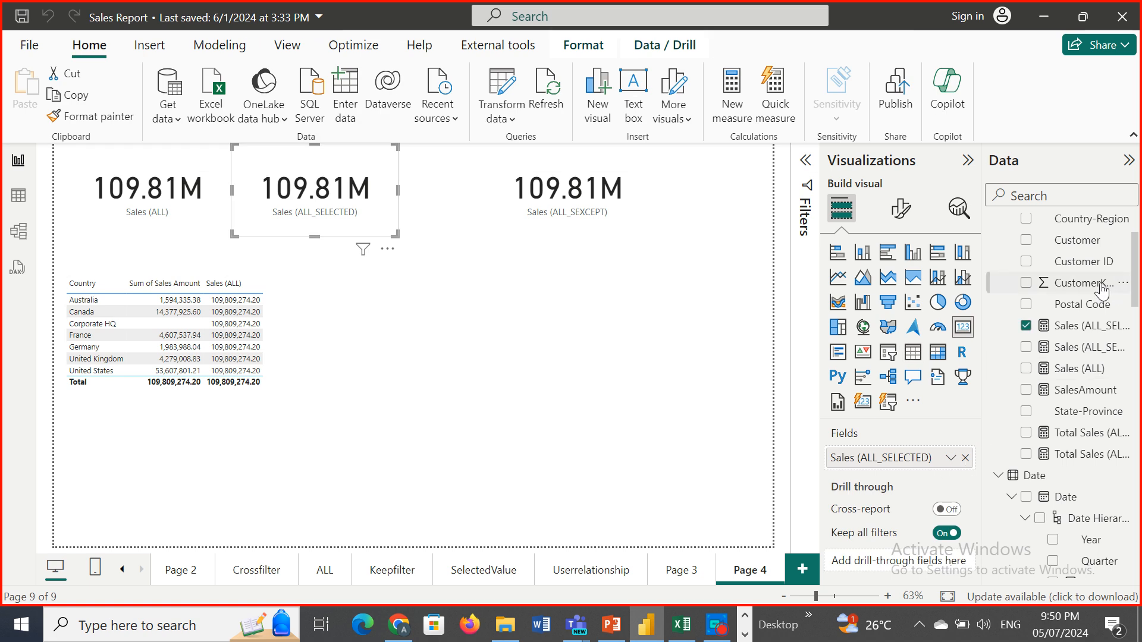
{"action": "left_click", "coordinate": [1085, 331]}
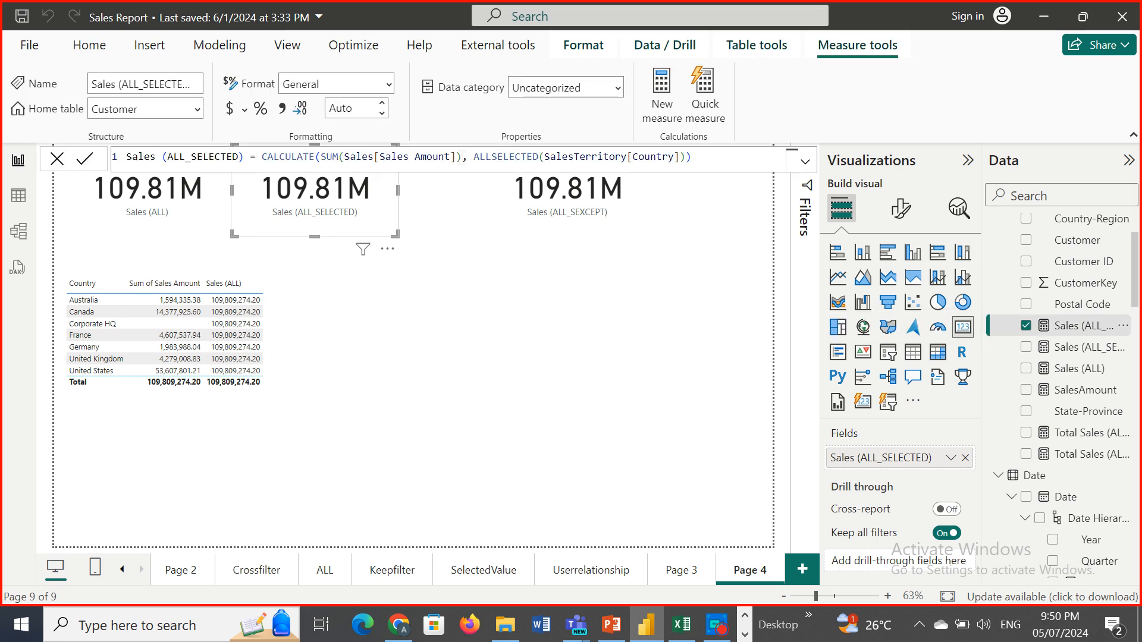
{"action": "left_click_drag", "start_coordinate": [461, 157], "coordinate": [314, 156]}
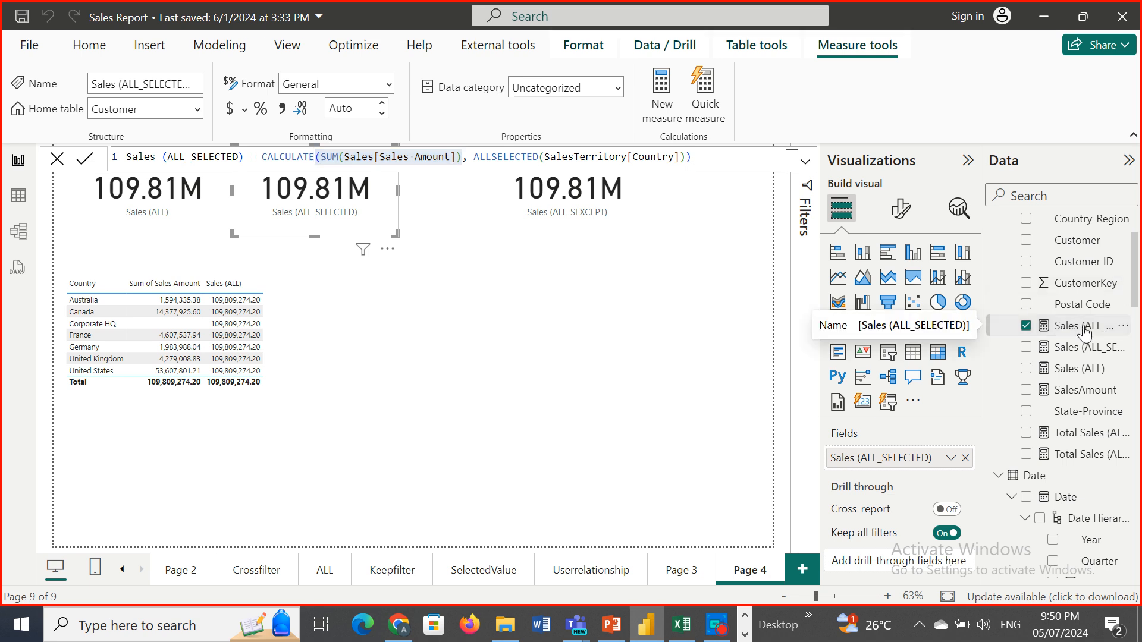
{"action": "left_click_drag", "start_coordinate": [1085, 333], "coordinate": [296, 345]}
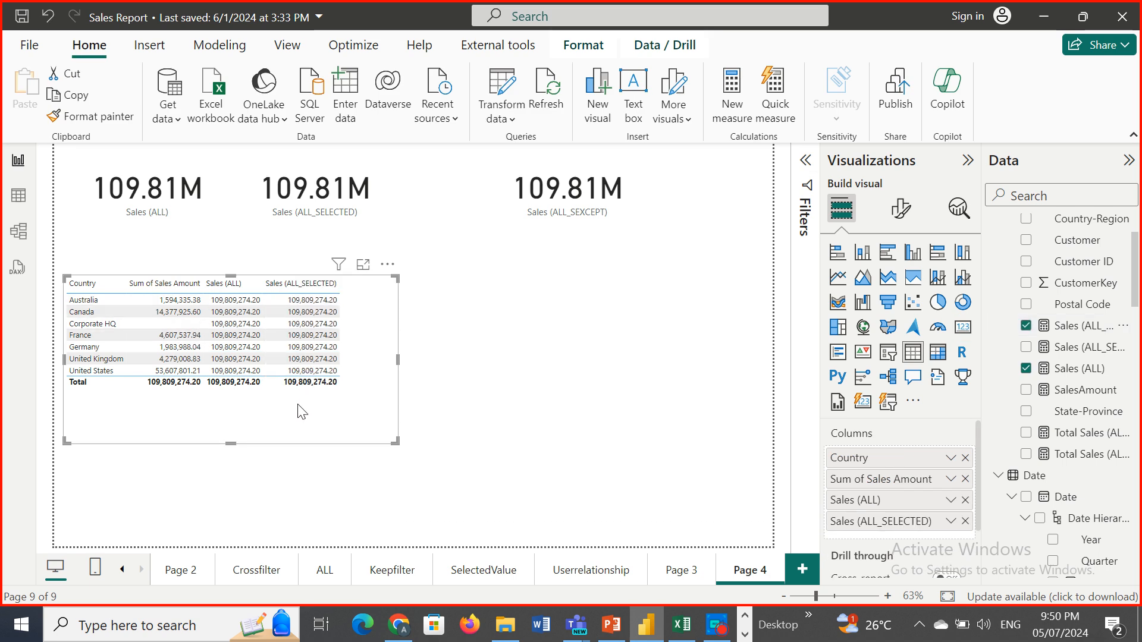
- Add a narrow slicer beneath the table area on the page's right side and populate it with Country from SalesTerritory
{"action": "left_click", "coordinate": [531, 320]}
{"action": "left_click", "coordinate": [888, 357]}
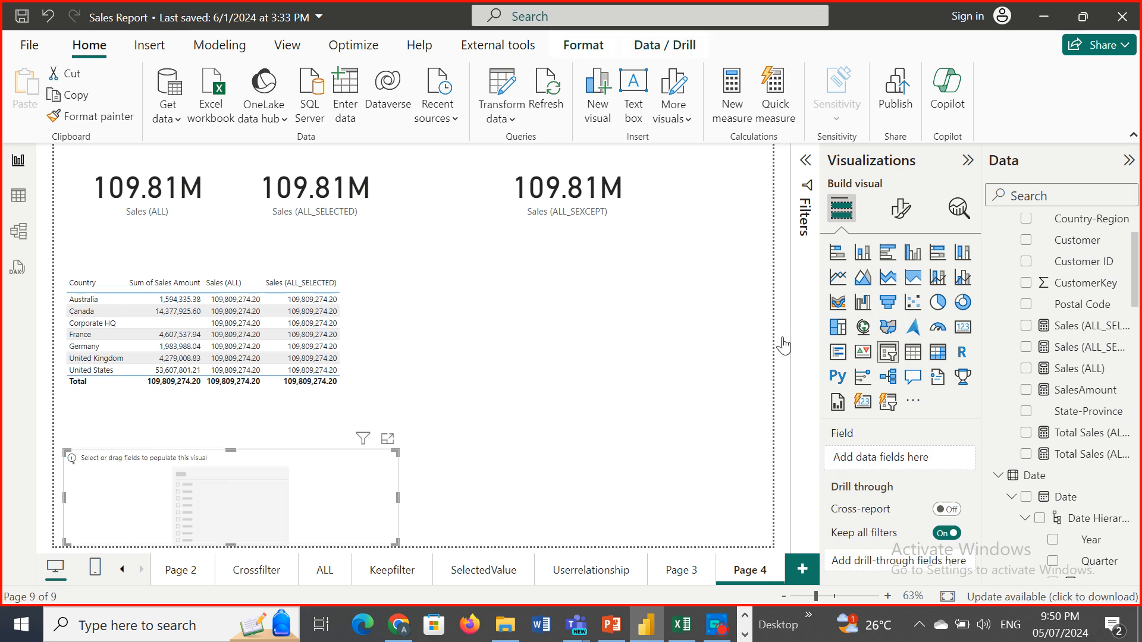
{"action": "left_click_drag", "start_coordinate": [285, 481], "coordinate": [669, 485]}
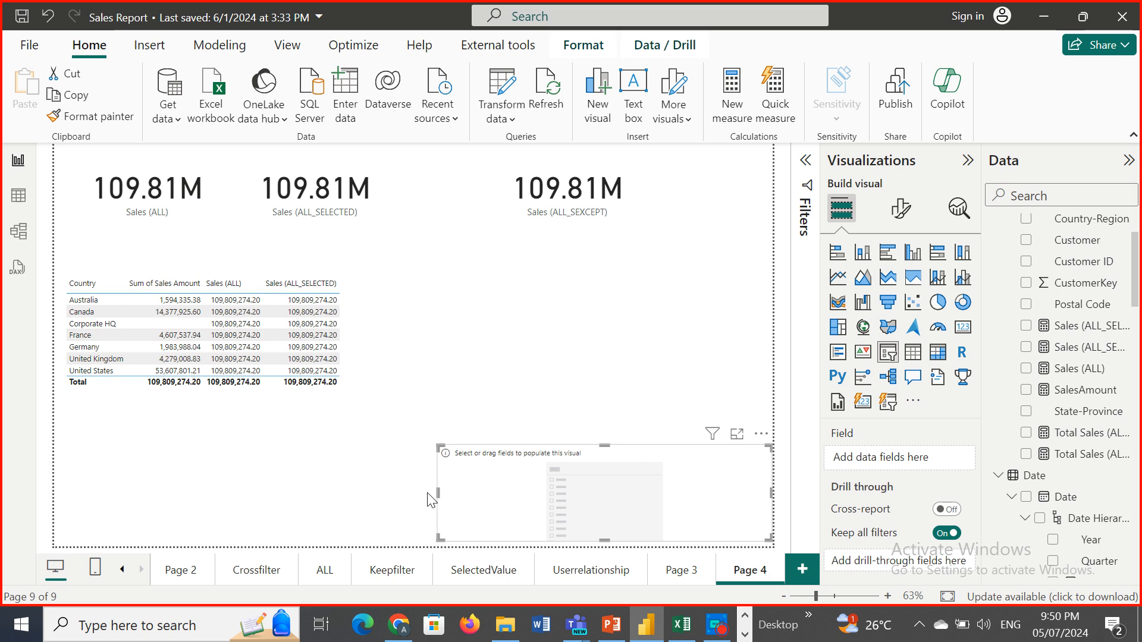
{"action": "left_click_drag", "start_coordinate": [439, 494], "coordinate": [647, 495]}
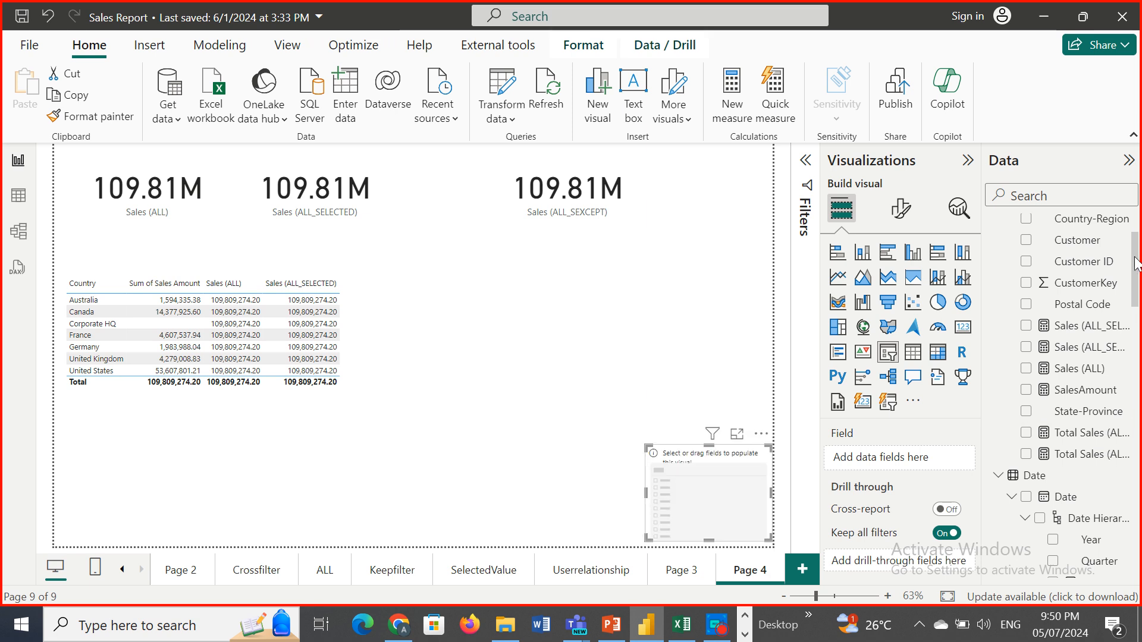
{"action": "left_click_drag", "start_coordinate": [1135, 263], "coordinate": [1136, 550]}
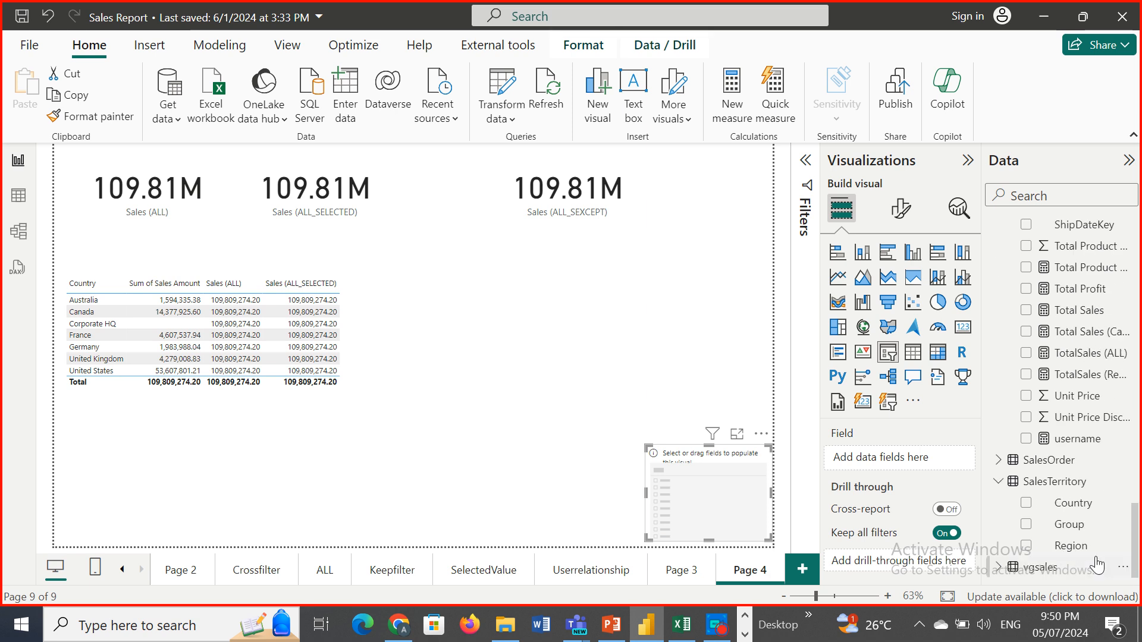
{"action": "left_click_drag", "start_coordinate": [1073, 505], "coordinate": [713, 505]}
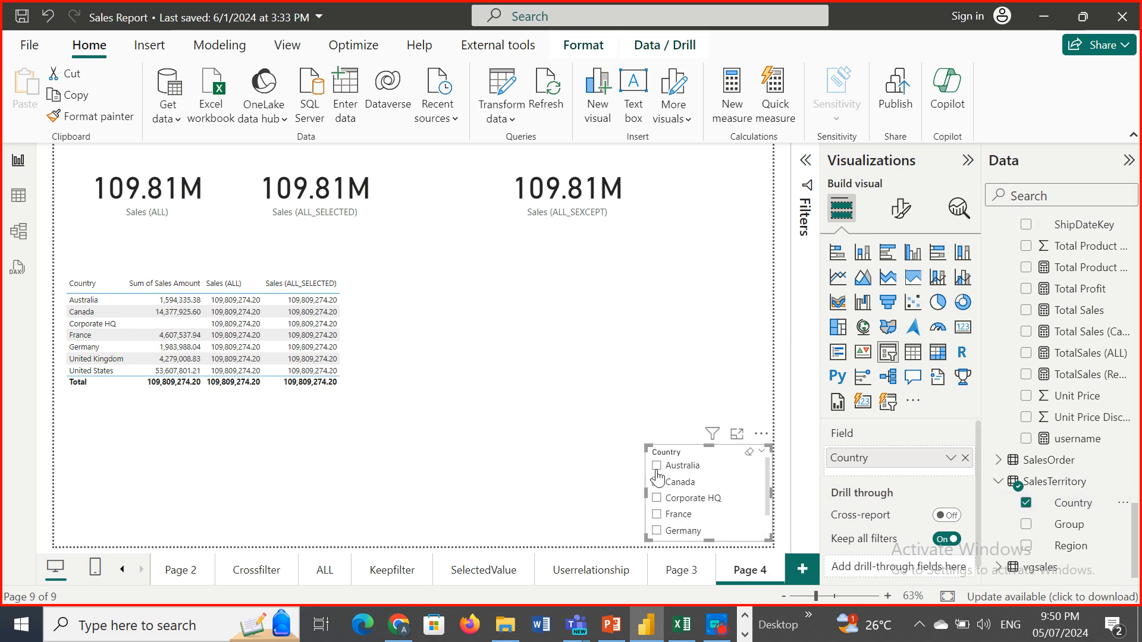
- Widen the Country slicer, move it up and make it taller to fit all countries, deleting the accidentally added Q&A visual
{"action": "left_click_drag", "start_coordinate": [647, 492], "coordinate": [559, 492]}
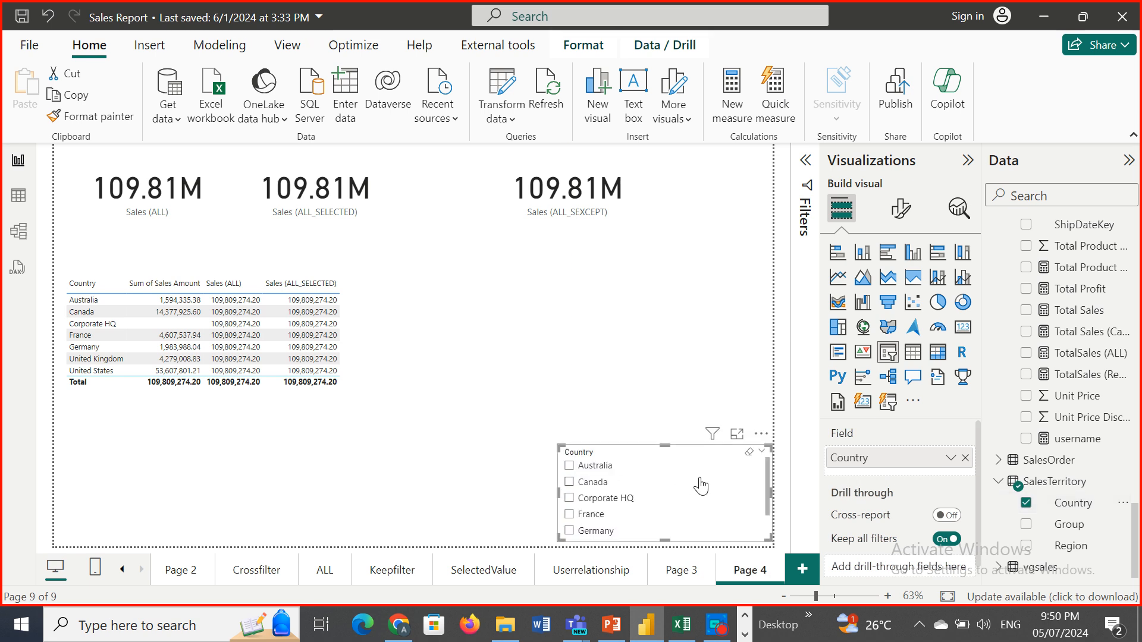
{"action": "left_click_drag", "start_coordinate": [702, 486], "coordinate": [687, 419]}
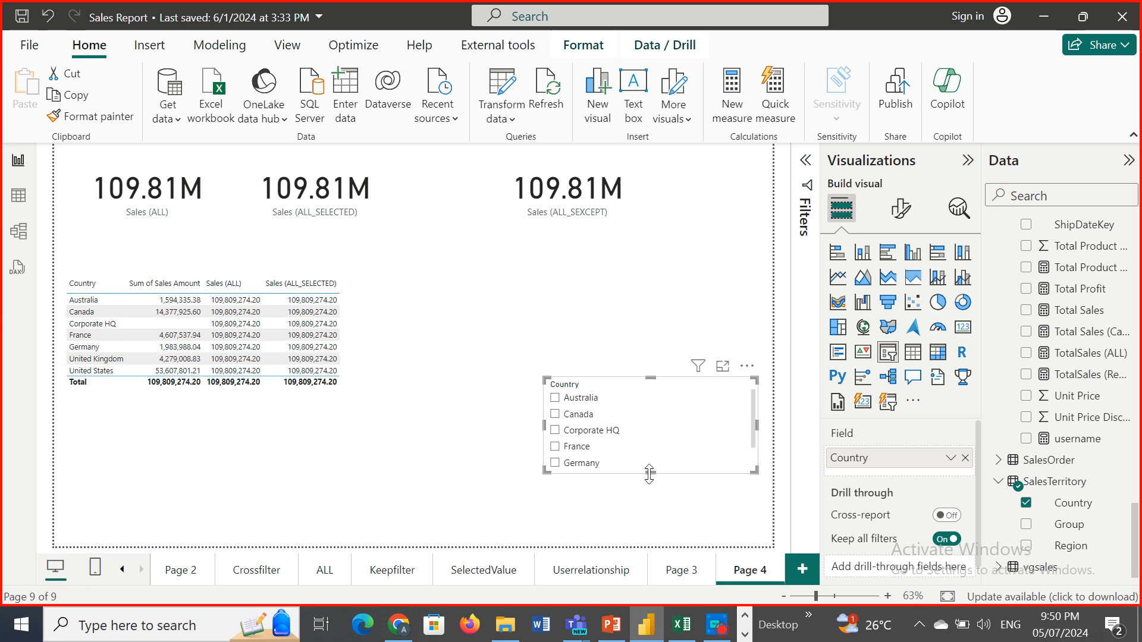
{"action": "left_click_drag", "start_coordinate": [649, 474], "coordinate": [651, 500]}
{"action": "double_click", "coordinate": [650, 500]}
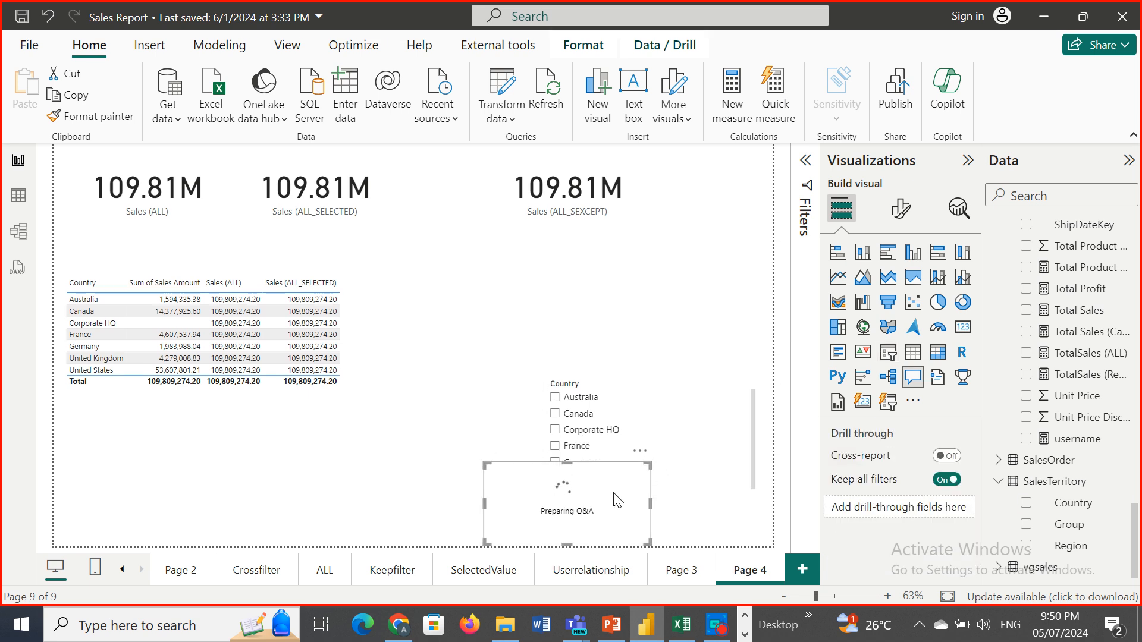
{"action": "key", "text": "Delete"}
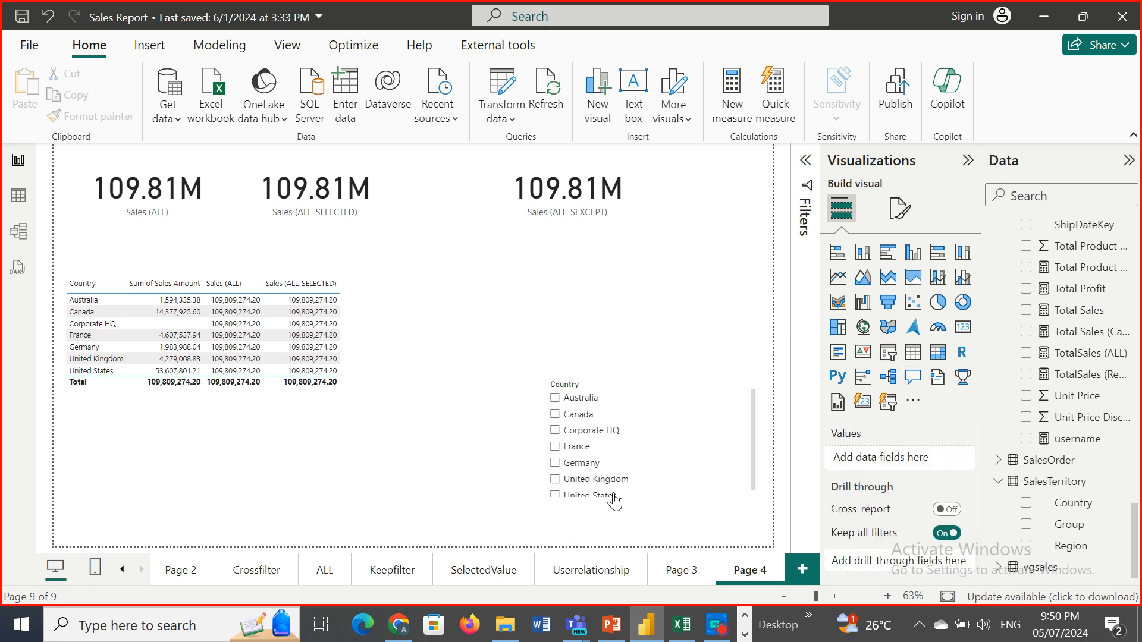
{"action": "left_click", "coordinate": [671, 454]}
{"action": "left_click_drag", "start_coordinate": [650, 496], "coordinate": [648, 530]}
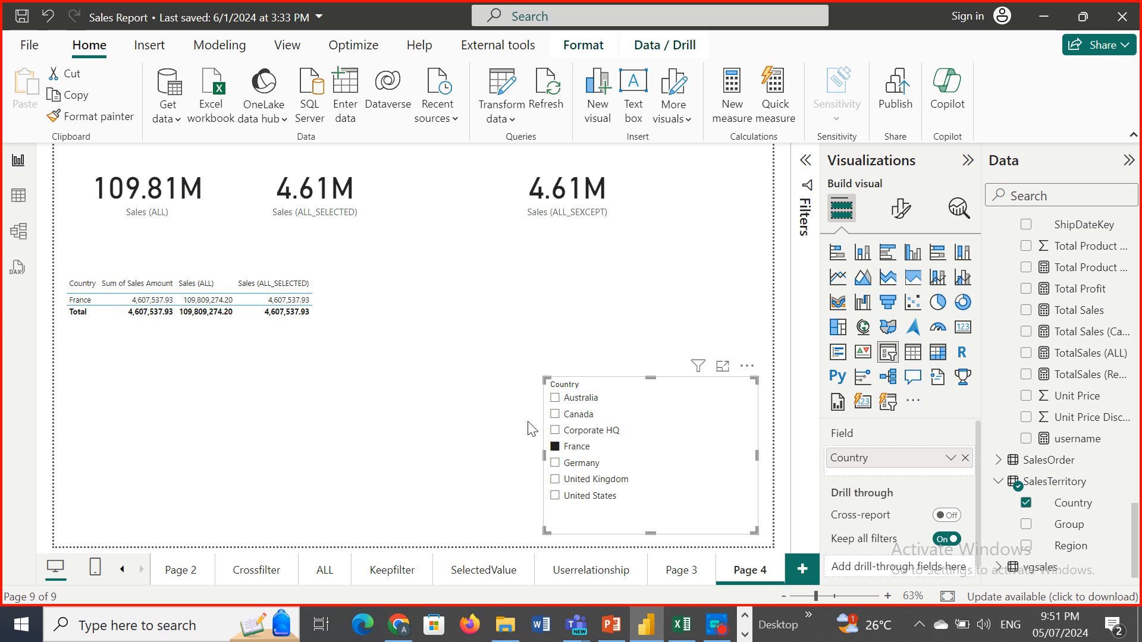
- Clear France in the Country slicer and compare the measures with Australia and Canada selected one at a time
{"action": "left_click", "coordinate": [555, 449]}
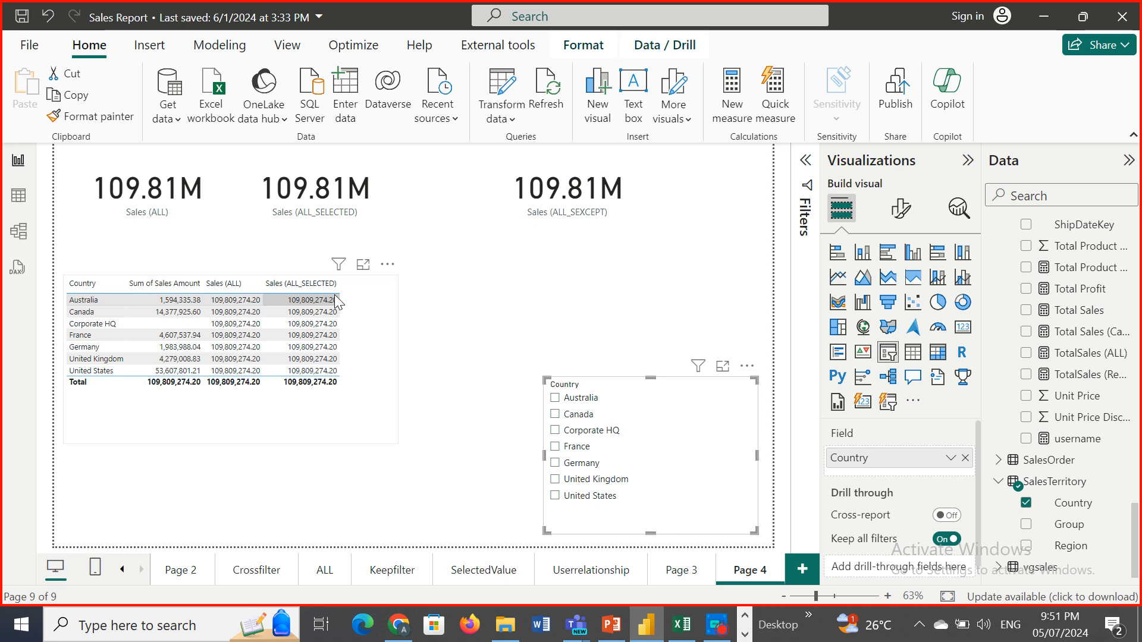
{"action": "left_click", "coordinate": [557, 399]}
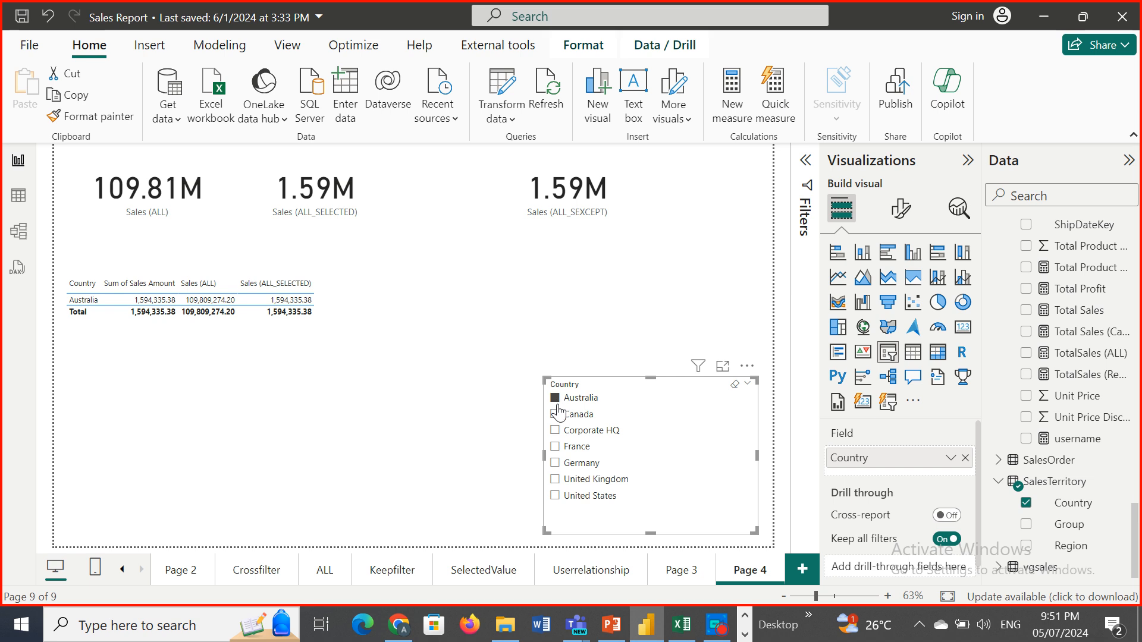
{"action": "left_click", "coordinate": [555, 416]}
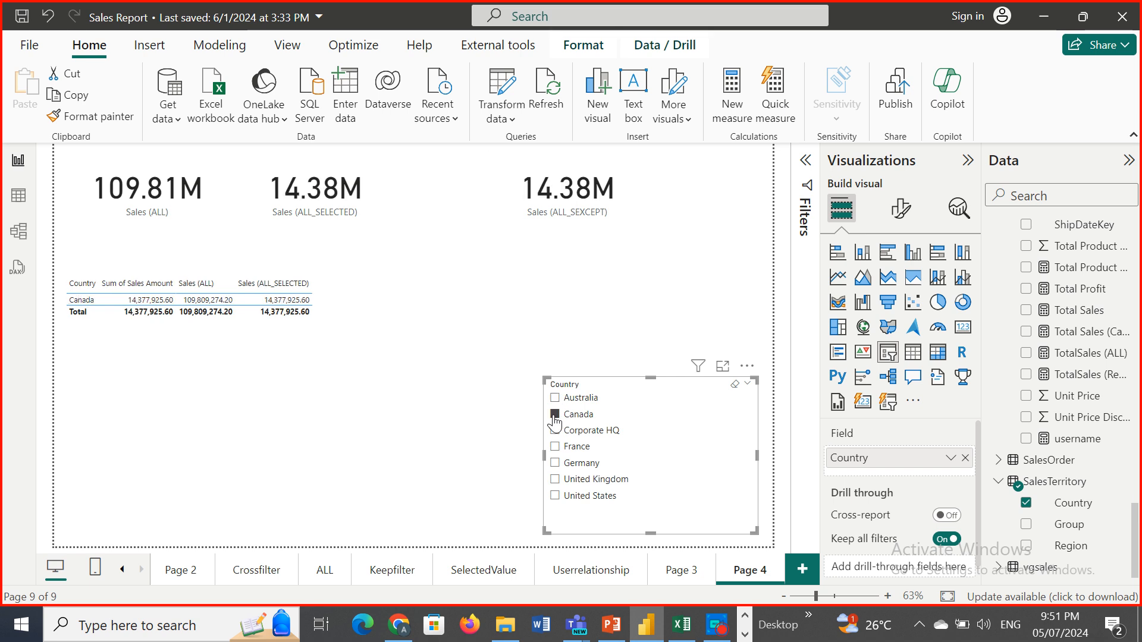
- Turn off the Country slicer's multi-select with Ctrl option and add Germany and United Kingdom to the Canada selection
{"action": "left_click", "coordinate": [899, 208]}
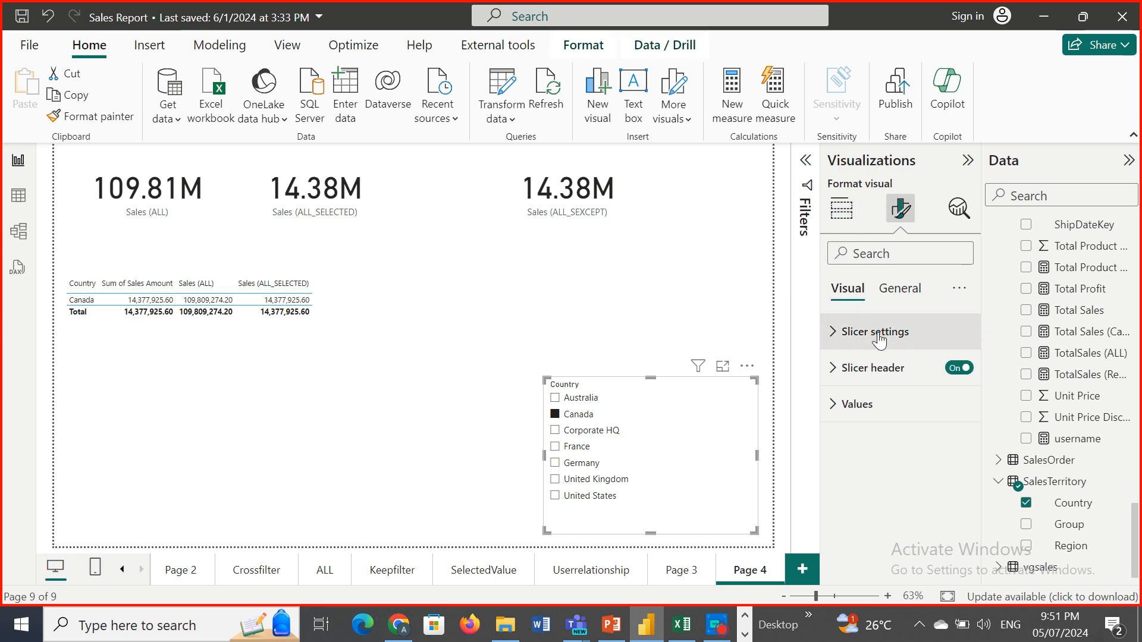
{"action": "left_click", "coordinate": [879, 333]}
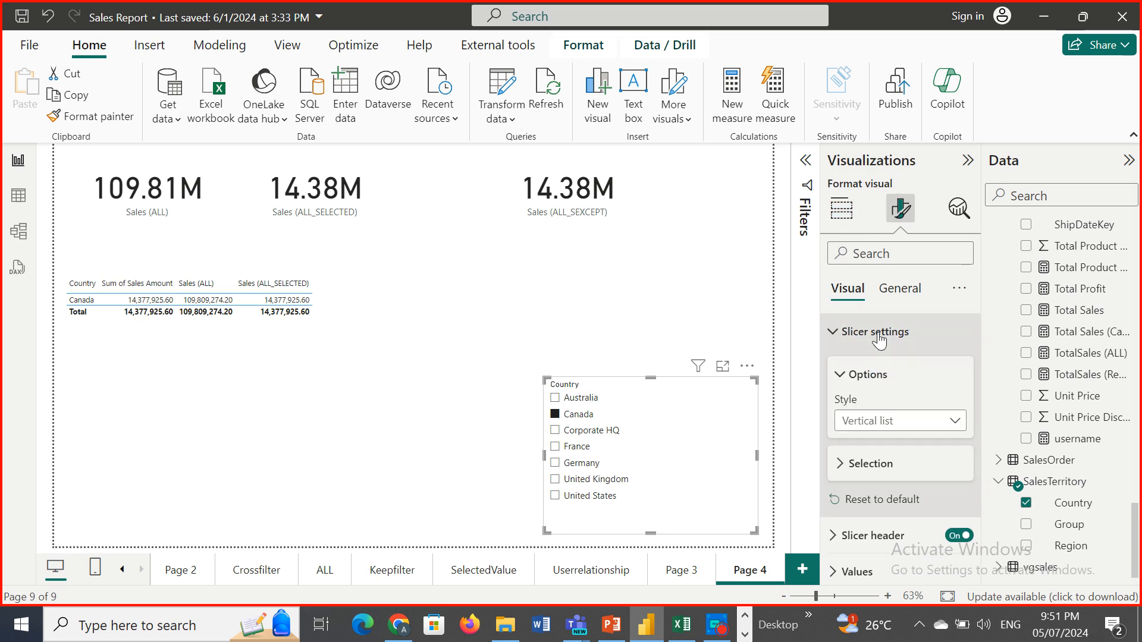
{"action": "left_click", "coordinate": [842, 464]}
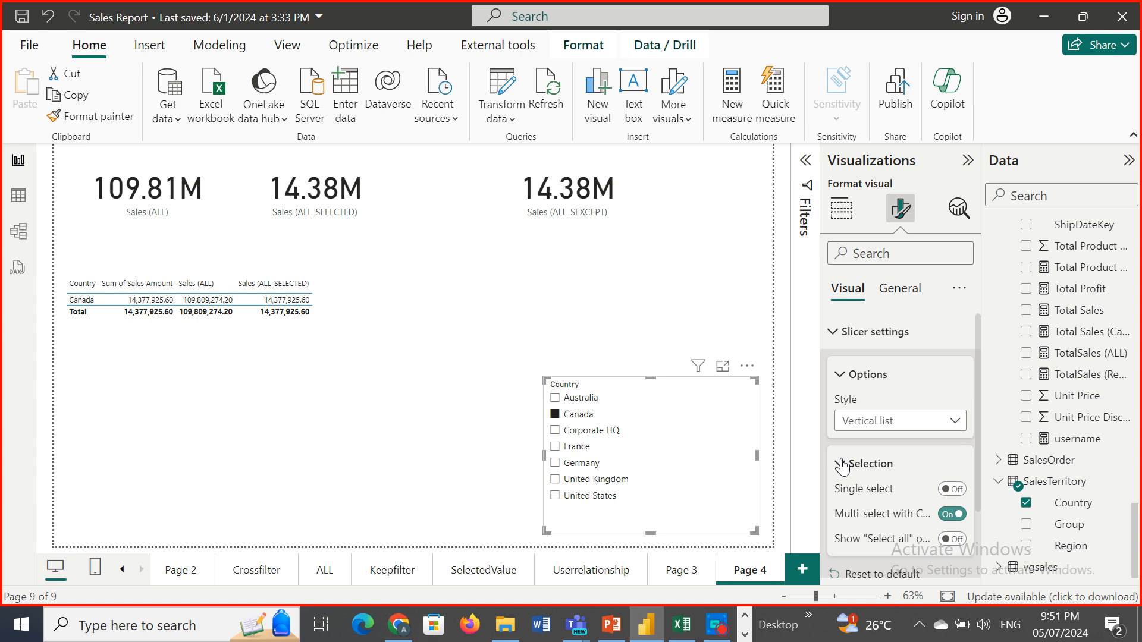
{"action": "left_click", "coordinate": [957, 515]}
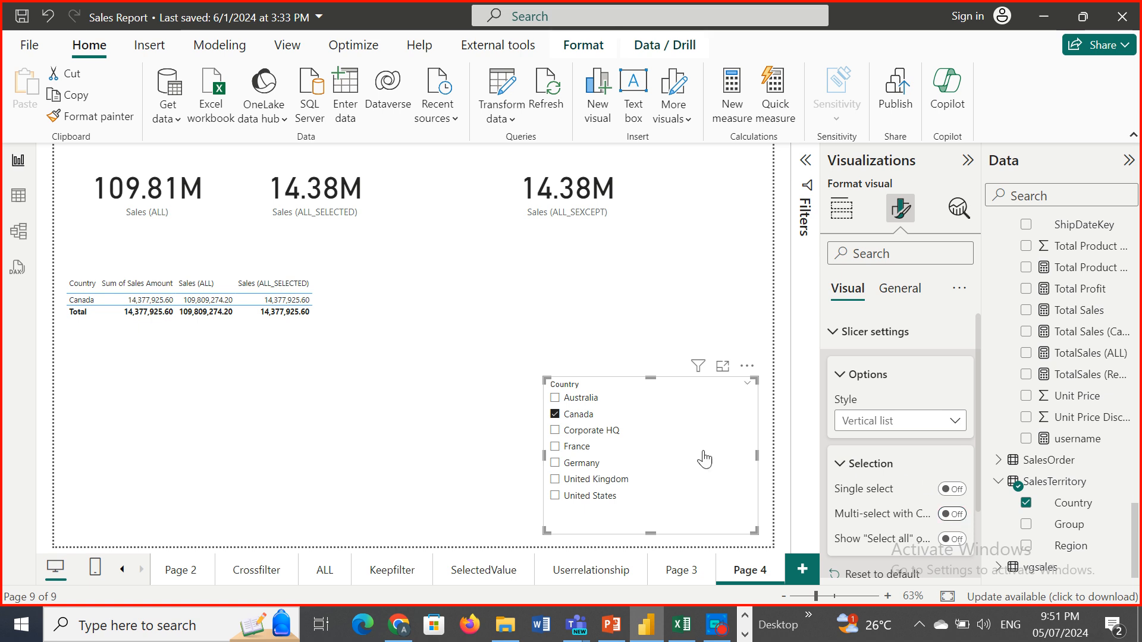
{"action": "left_click", "coordinate": [555, 432]}
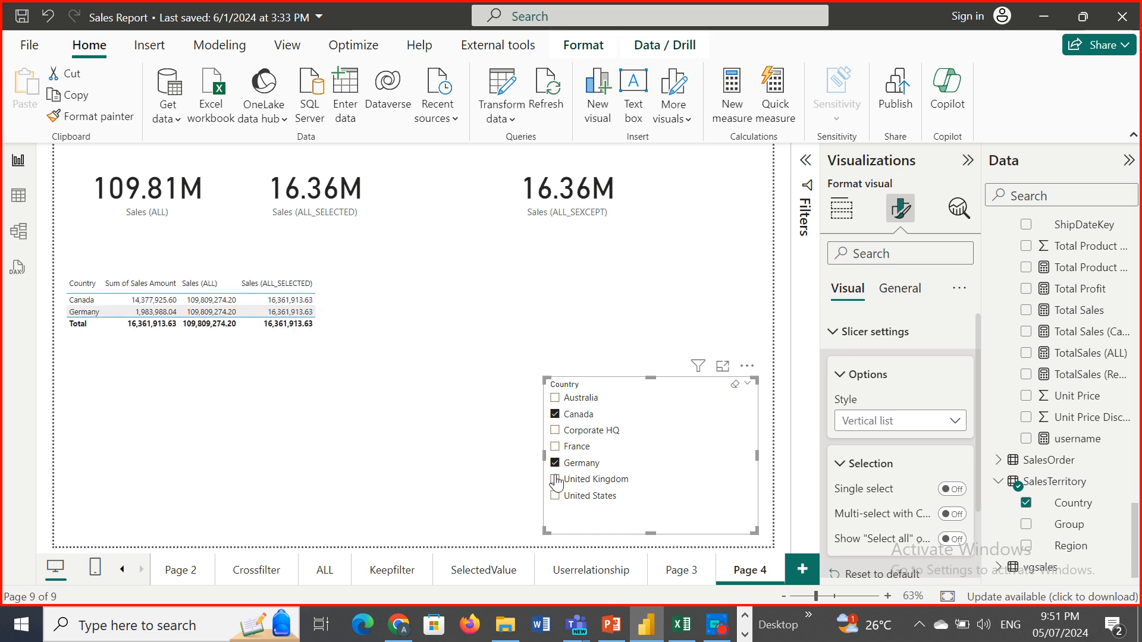
{"action": "left_click", "coordinate": [555, 480]}
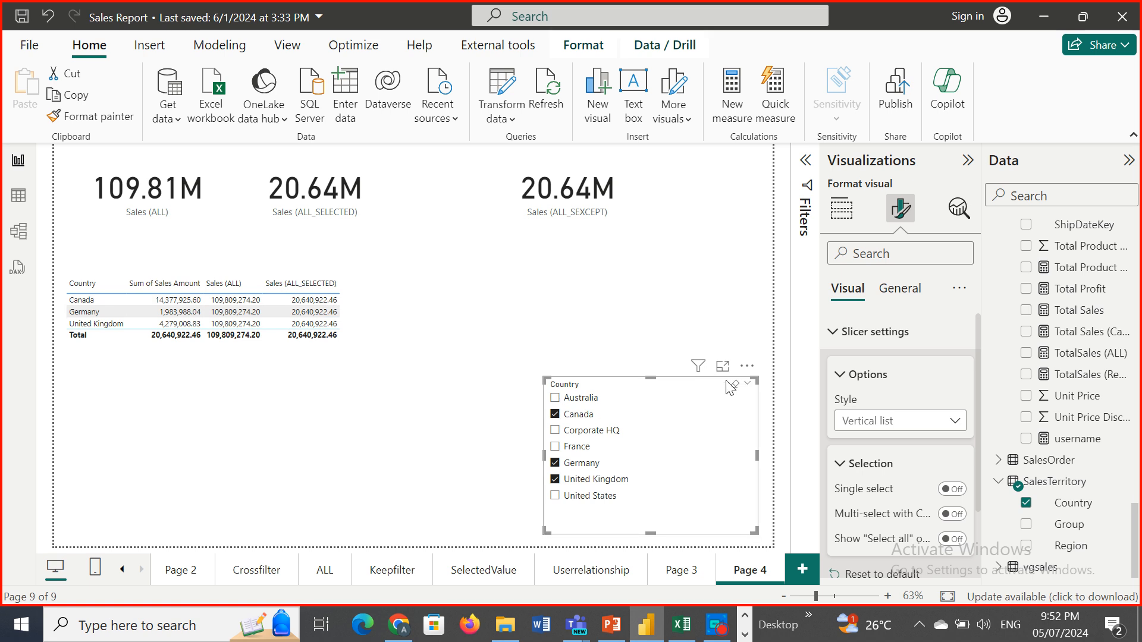
- Clear all selections in the Country slicer and select Australia and Canada instead
{"action": "left_click", "coordinate": [734, 385]}
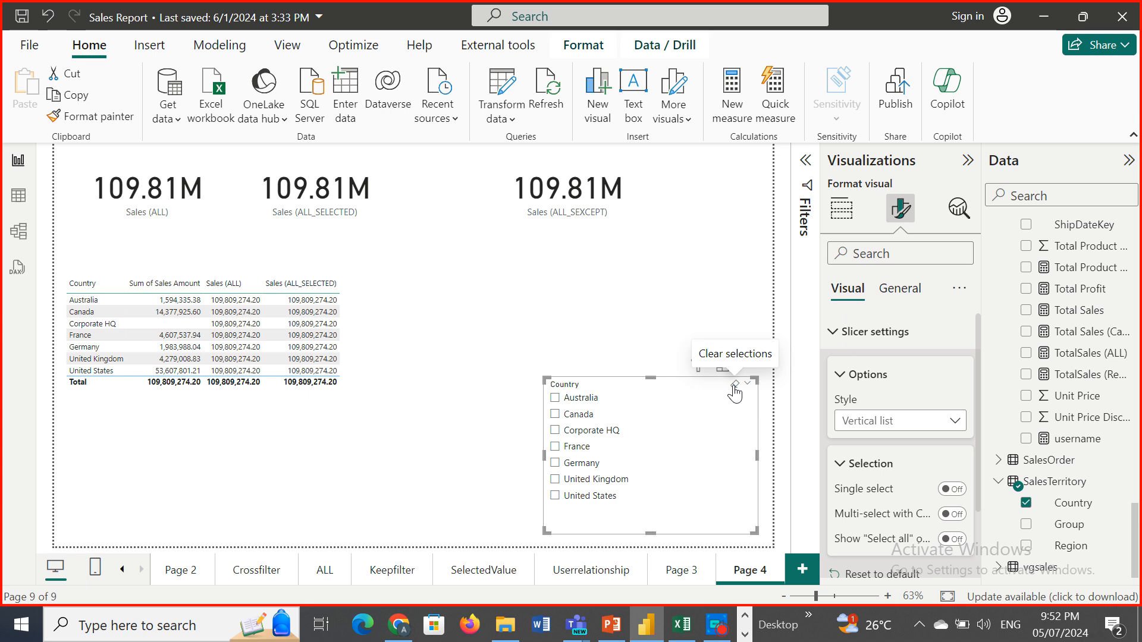
{"action": "left_click", "coordinate": [555, 398]}
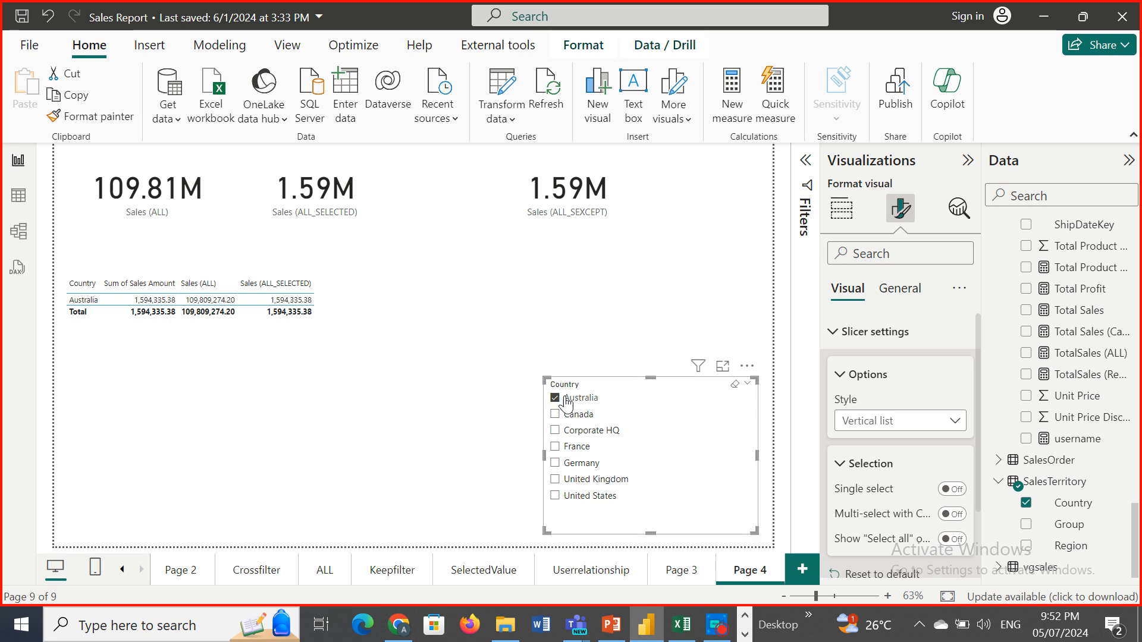
{"action": "left_click", "coordinate": [555, 416]}
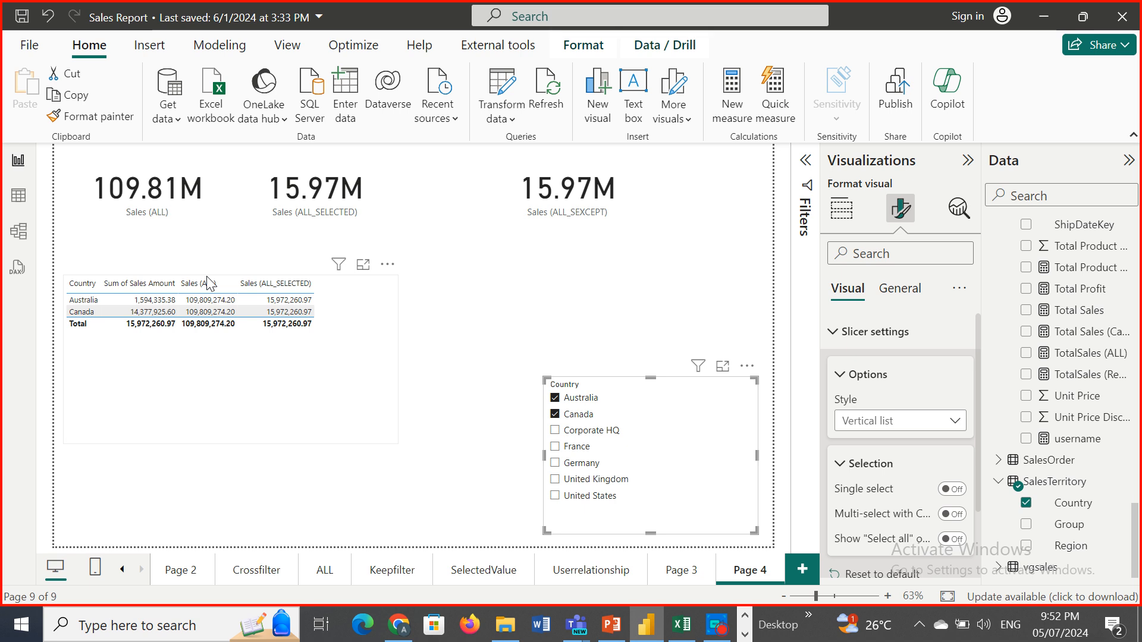
- Review the Sales (ALL_SEXCEPT) measure's ALLEXCEPT and SUM expressions and add the measure as a column in the Country table
{"action": "left_click", "coordinate": [587, 213]}
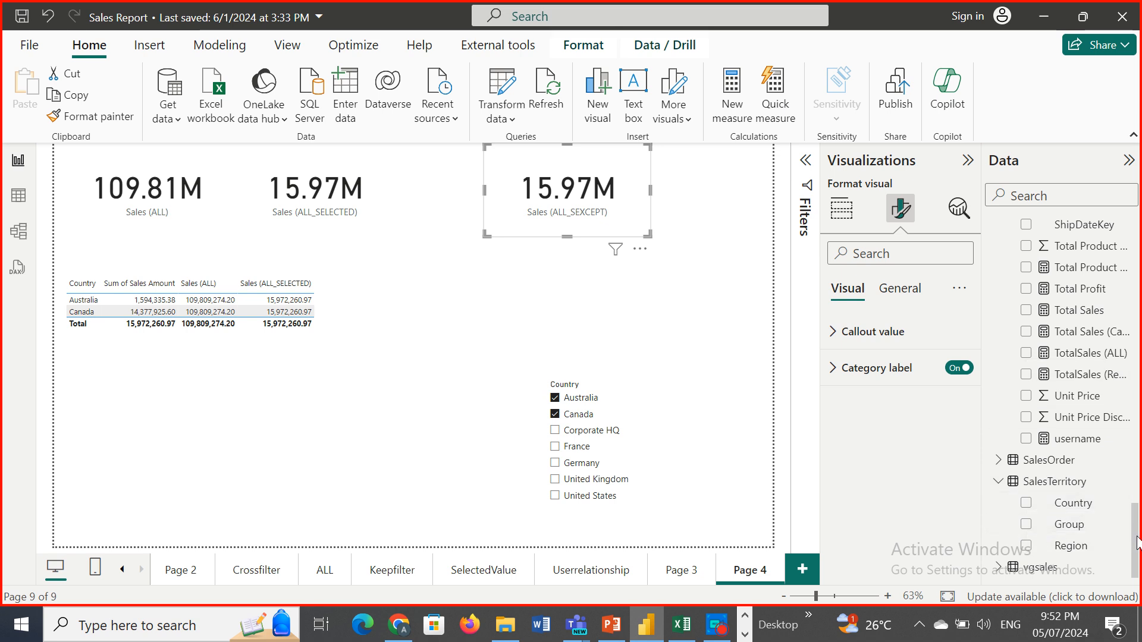
{"action": "scroll", "coordinate": [1138, 526], "scroll_direction": "up", "scroll_amount": 15}
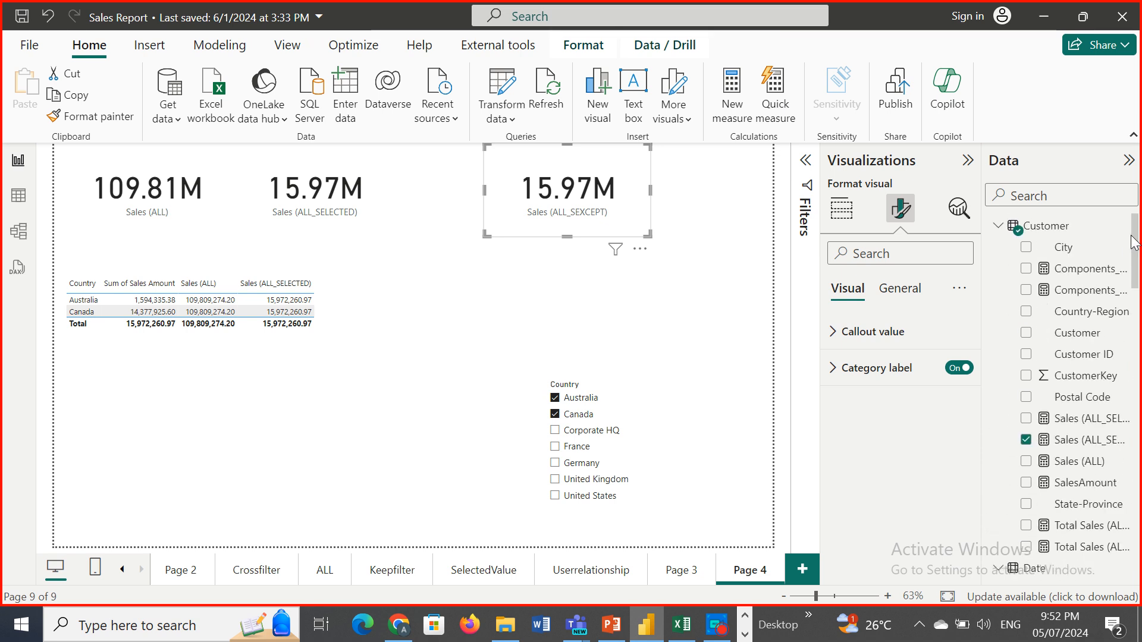
{"action": "left_click", "coordinate": [1077, 444]}
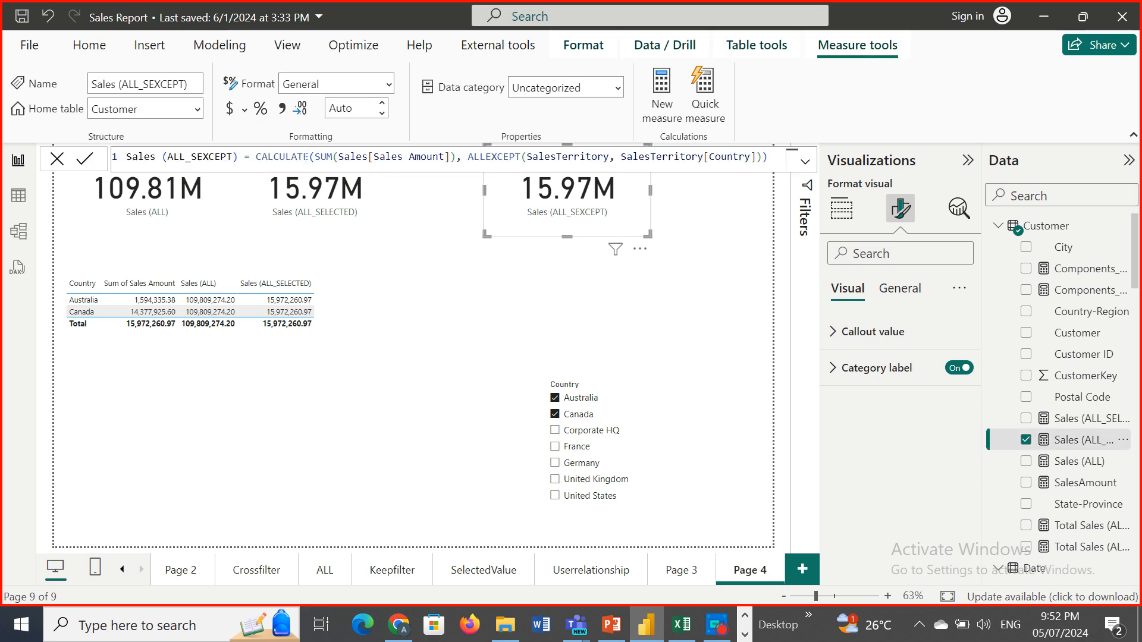
{"action": "left_click", "coordinate": [497, 157]}
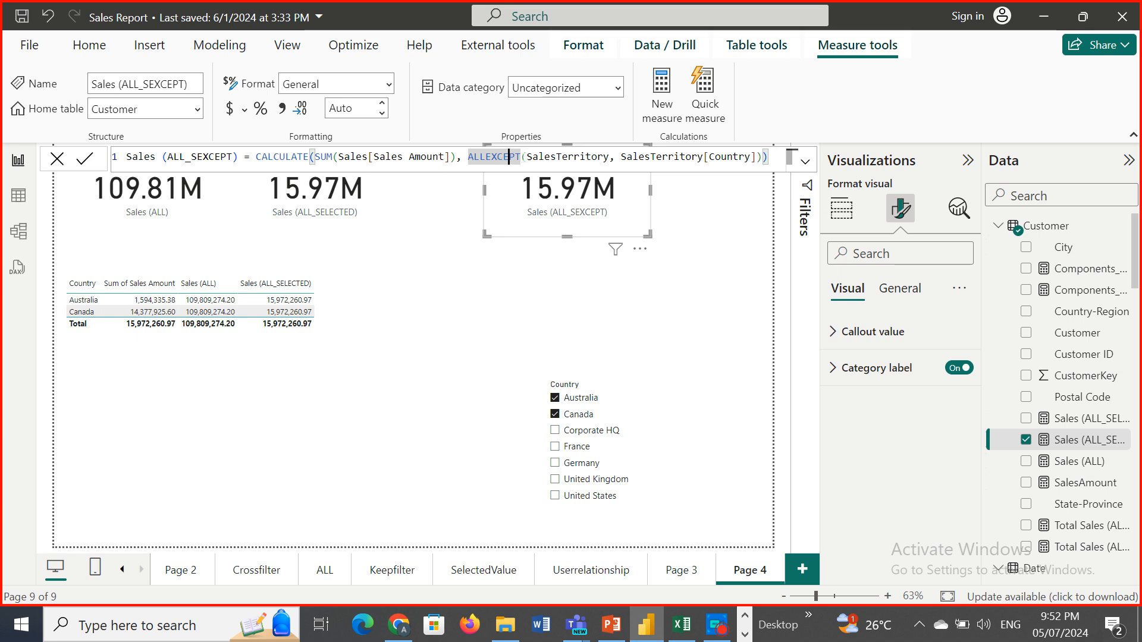
{"action": "left_click_drag", "start_coordinate": [462, 157], "coordinate": [304, 157]}
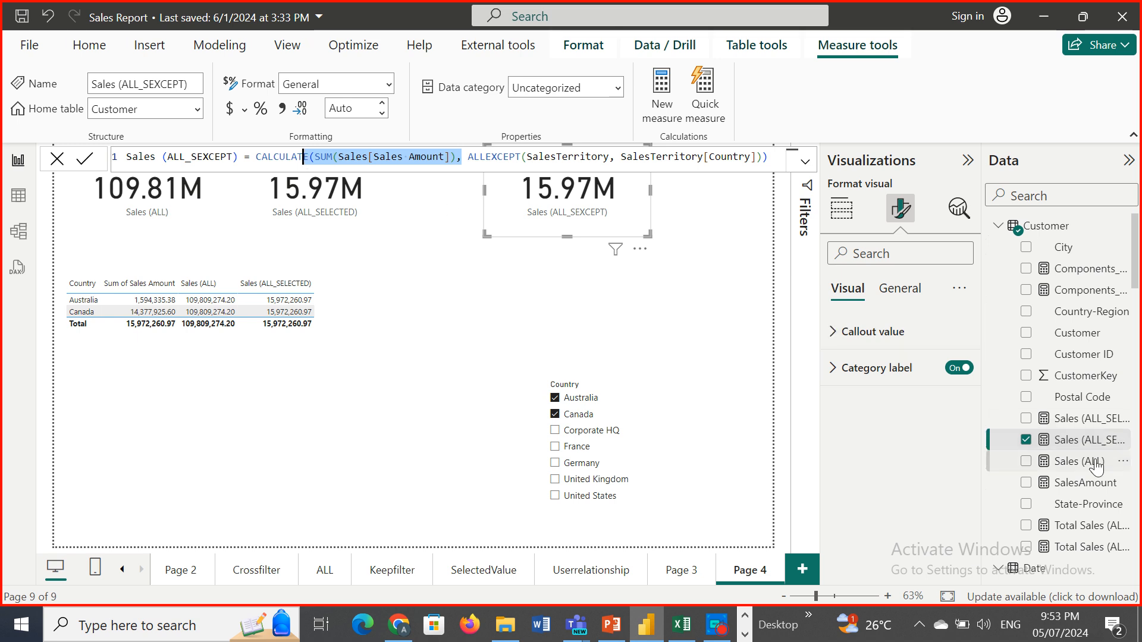
{"action": "left_click_drag", "start_coordinate": [1070, 440], "coordinate": [339, 318]}
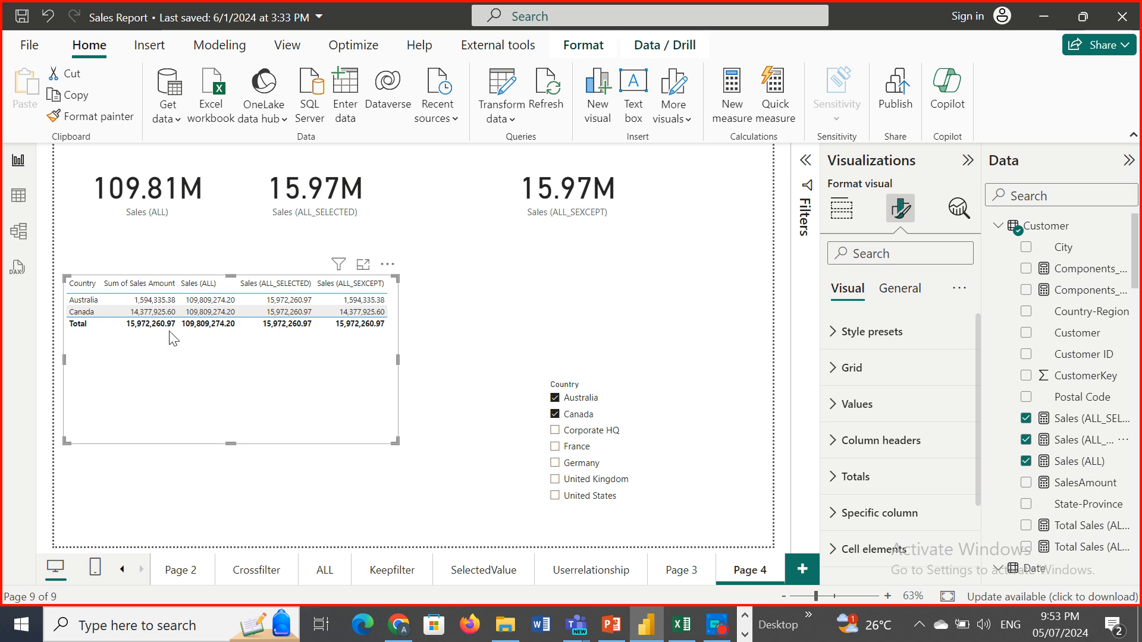
- Add France to the Australia and Canada selection in the Country slicer
{"action": "left_click", "coordinate": [141, 283]}
{"action": "left_click", "coordinate": [556, 449]}
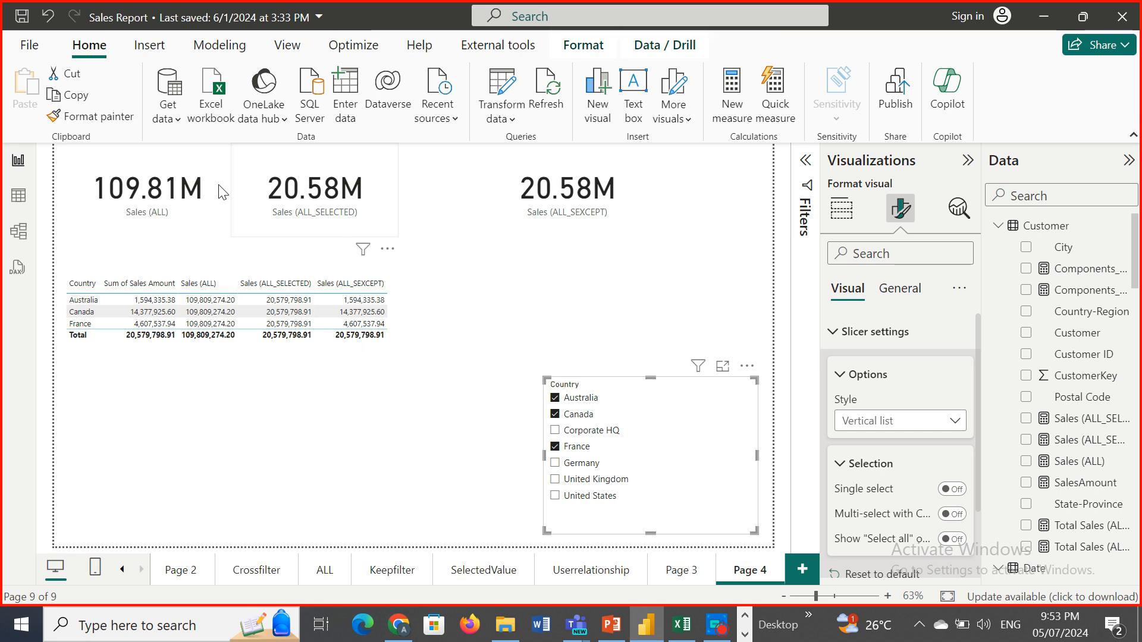
- Examine the formula of the Sales (ALL) measure shown in the first card, highlighting the whole expression
{"action": "left_click", "coordinate": [196, 198]}
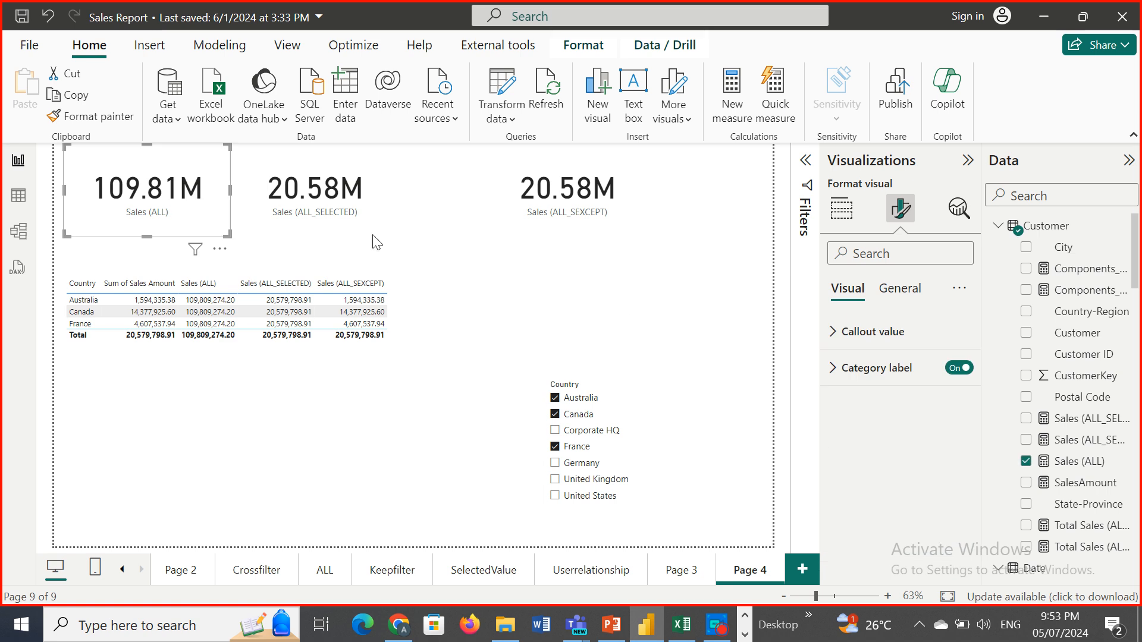
{"action": "left_click", "coordinate": [1090, 468]}
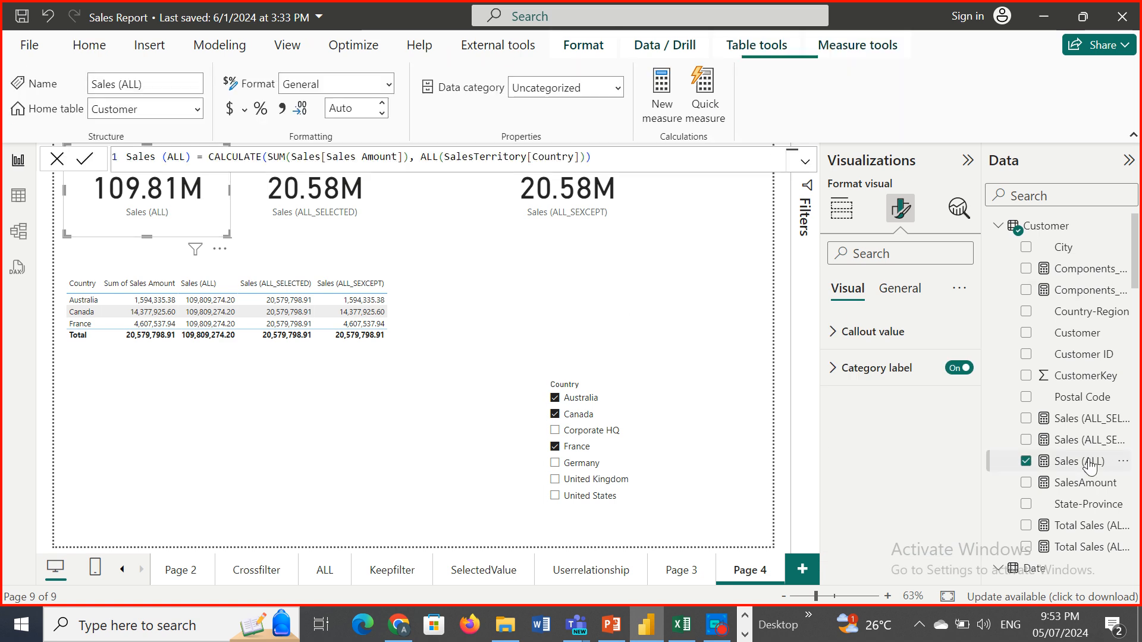
{"action": "left_click", "coordinate": [610, 157]}
{"action": "key", "text": "ctrl+a"}
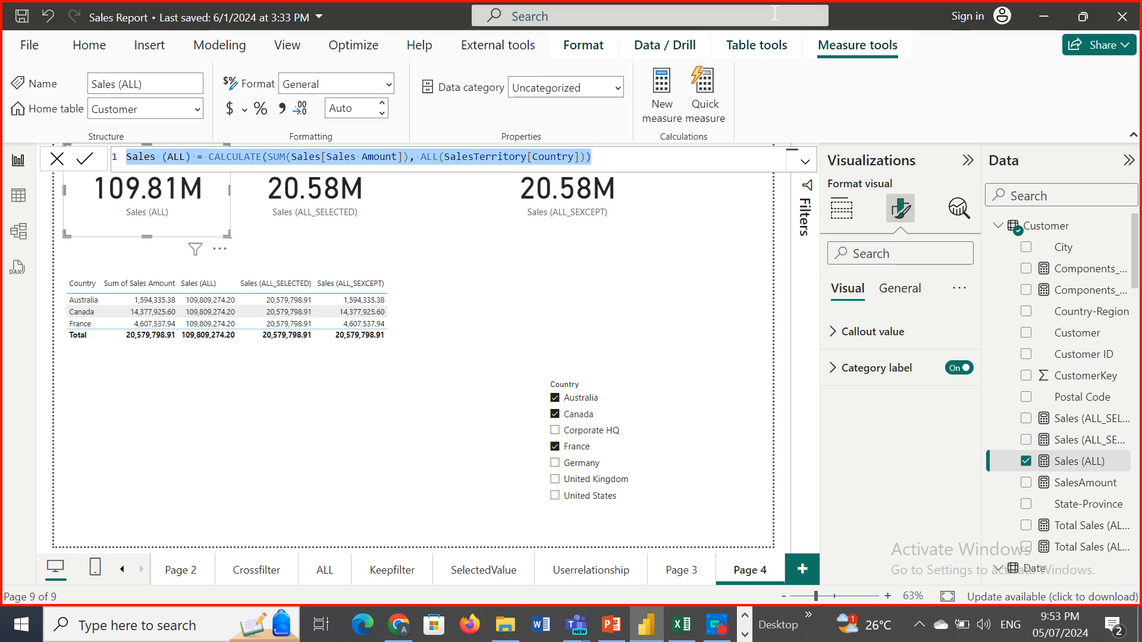
- Switch to the Teams meeting and share the DAX Studio window
{"action": "key", "text": "alt+Tab"}
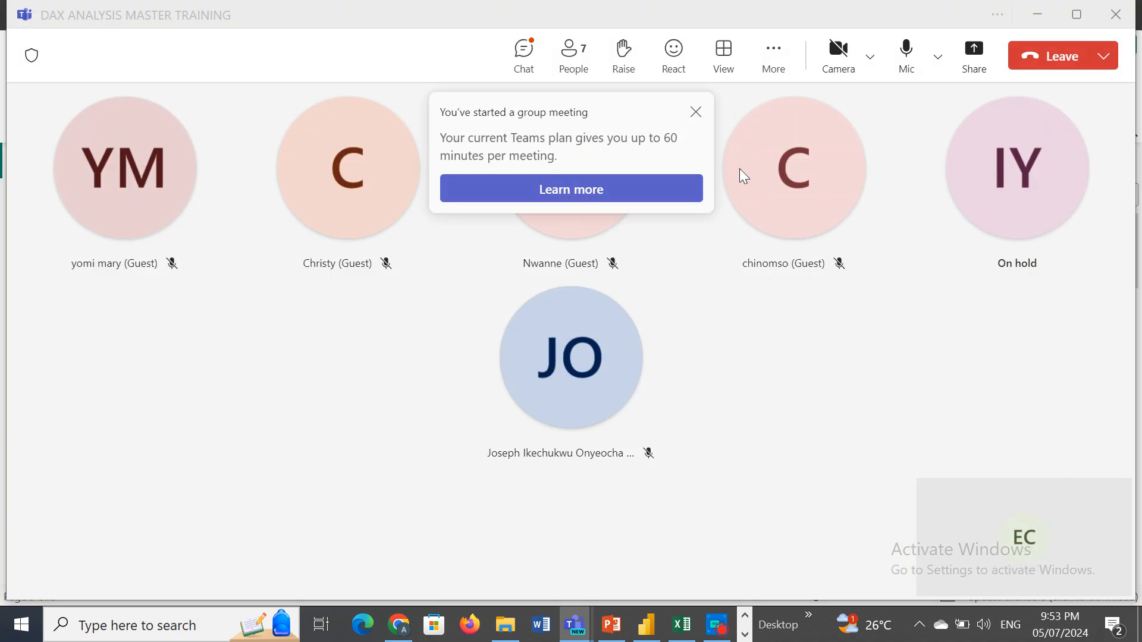
{"action": "left_click", "coordinate": [975, 53]}
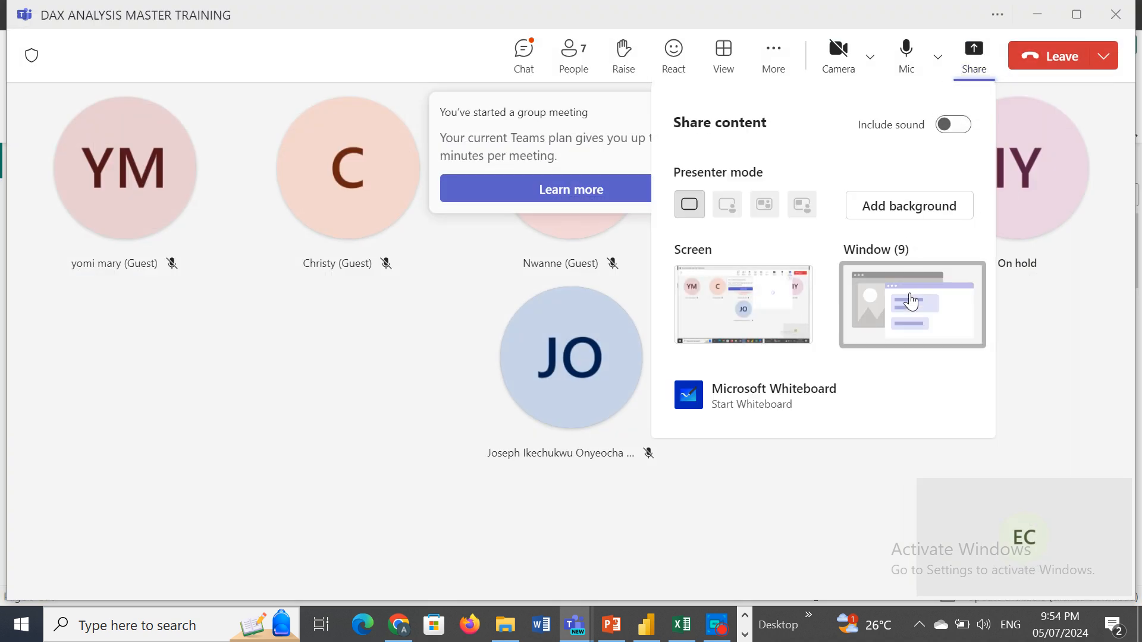
{"action": "left_click", "coordinate": [912, 302]}
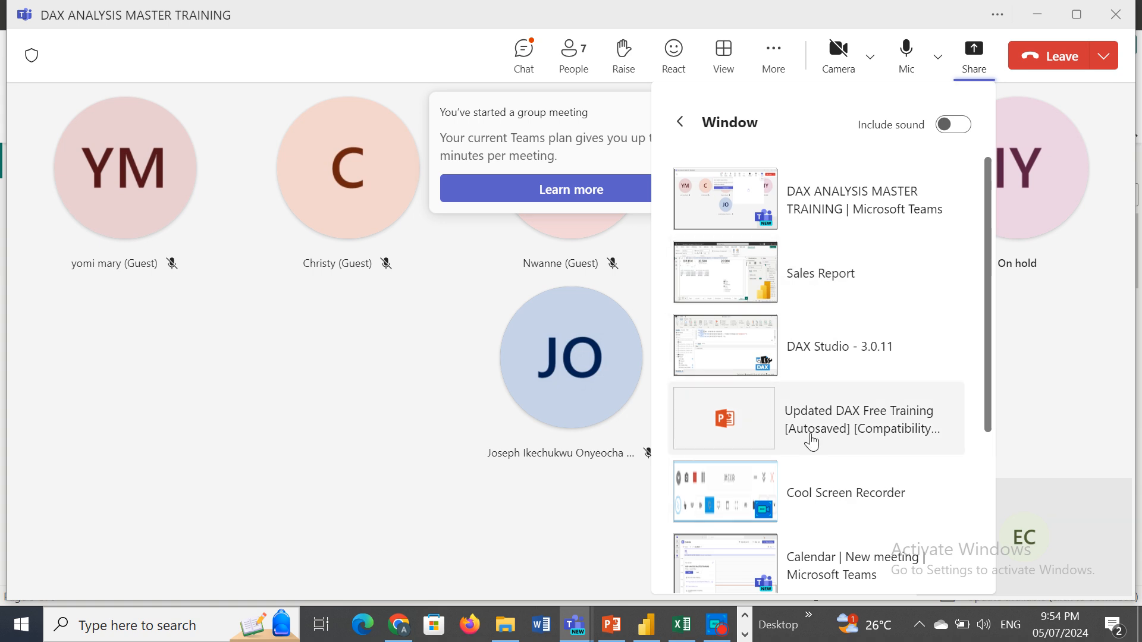
{"action": "left_click", "coordinate": [829, 362]}
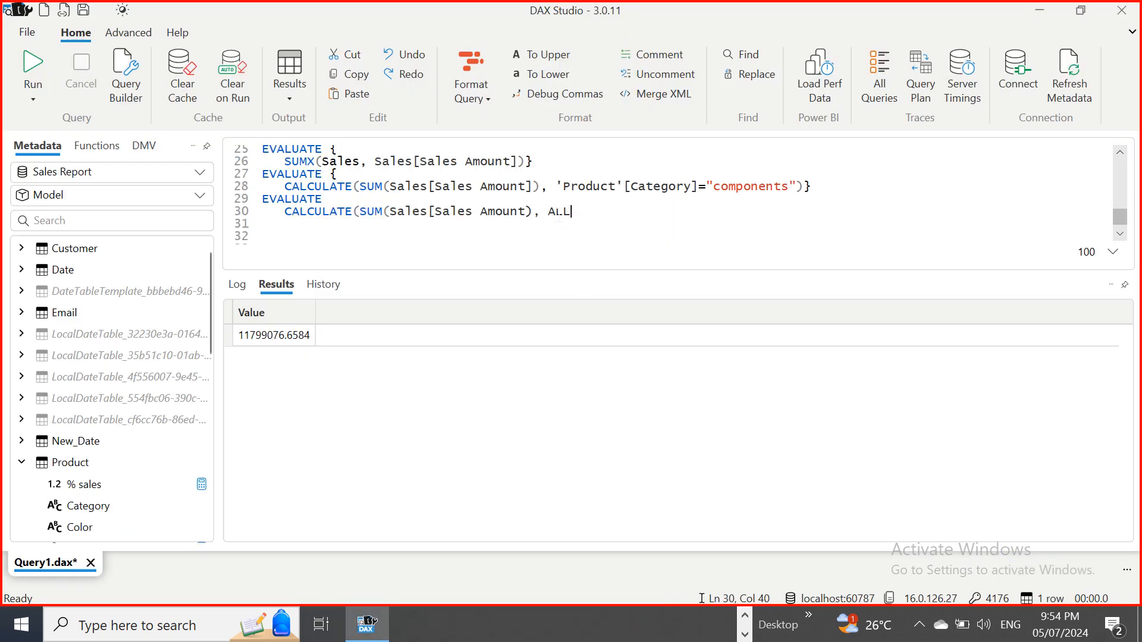
- Replace the unfinished CALCULATE line 30 with the Sales (ALL) formula CALCULATE(SUM(Sales[Sales Amount]), ALL(SalesTerritory[Country])), leaving out the measure name
{"action": "left_click_drag", "start_coordinate": [587, 216], "coordinate": [289, 222]}
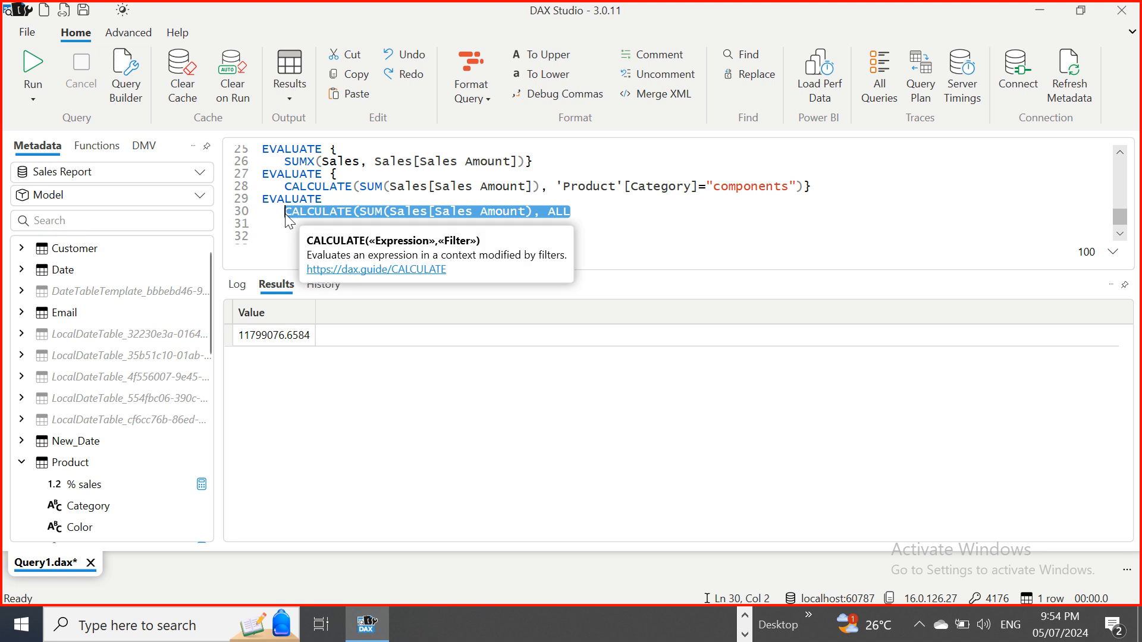
{"action": "type", "text": "Sales (ALL) = CALCULATE(SUM(Sales[Sales Amount]), ALL(SalesTerritory[Country]))"}
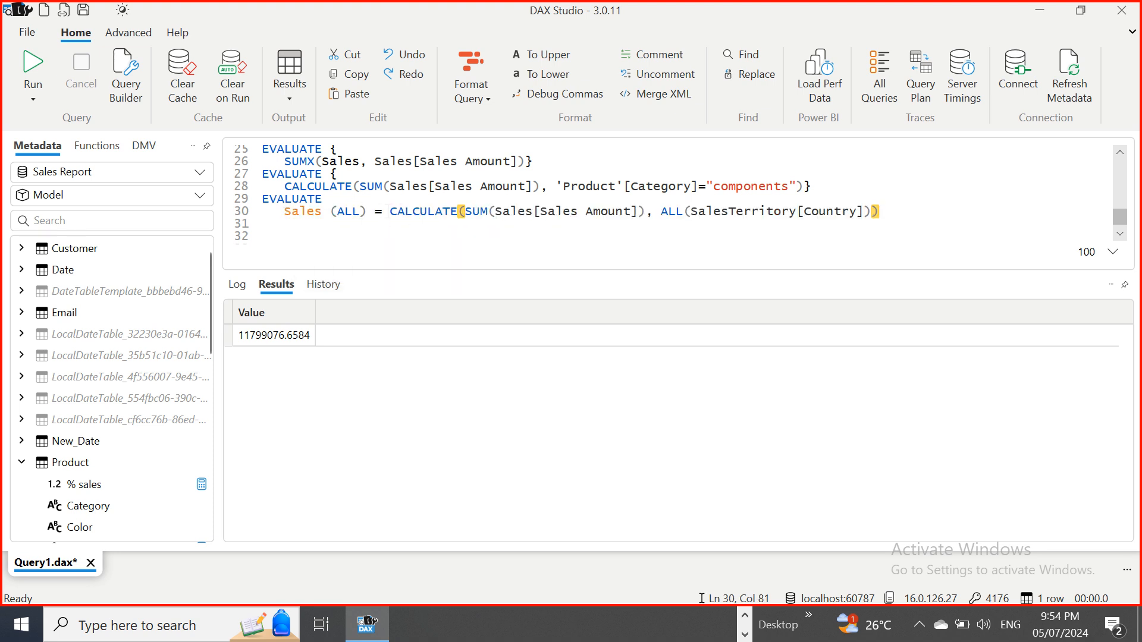
{"action": "left_click_drag", "start_coordinate": [390, 212], "coordinate": [277, 214]}
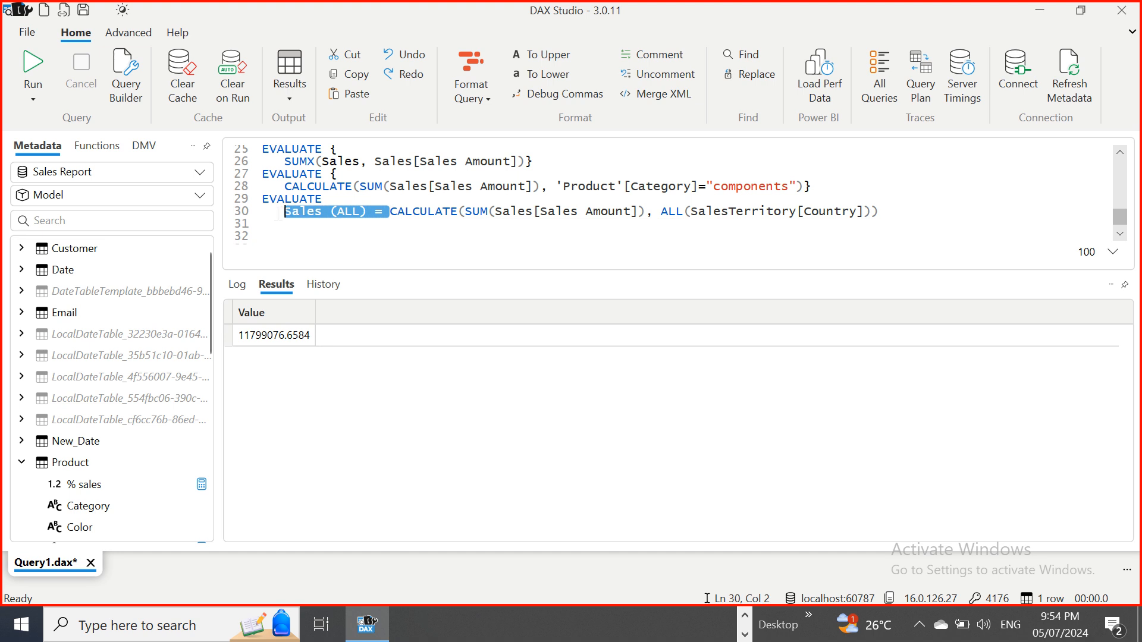
{"action": "key", "text": "Delete"}
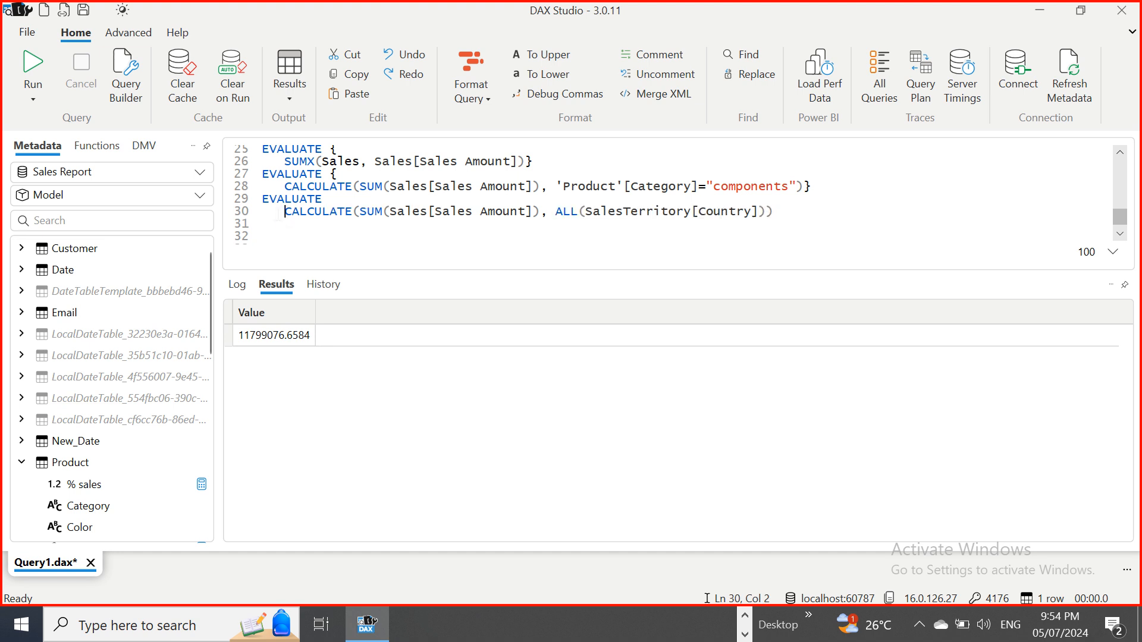
- Enclose the ALL expression after EVALUATE in curly braces and run only that query
{"action": "left_click", "coordinate": [780, 215]}
{"action": "type", "text": "}"}
{"action": "left_click", "coordinate": [337, 202]}
{"action": "type", "text": "{"}
{"action": "left_click_drag", "start_coordinate": [794, 216], "coordinate": [255, 201]}
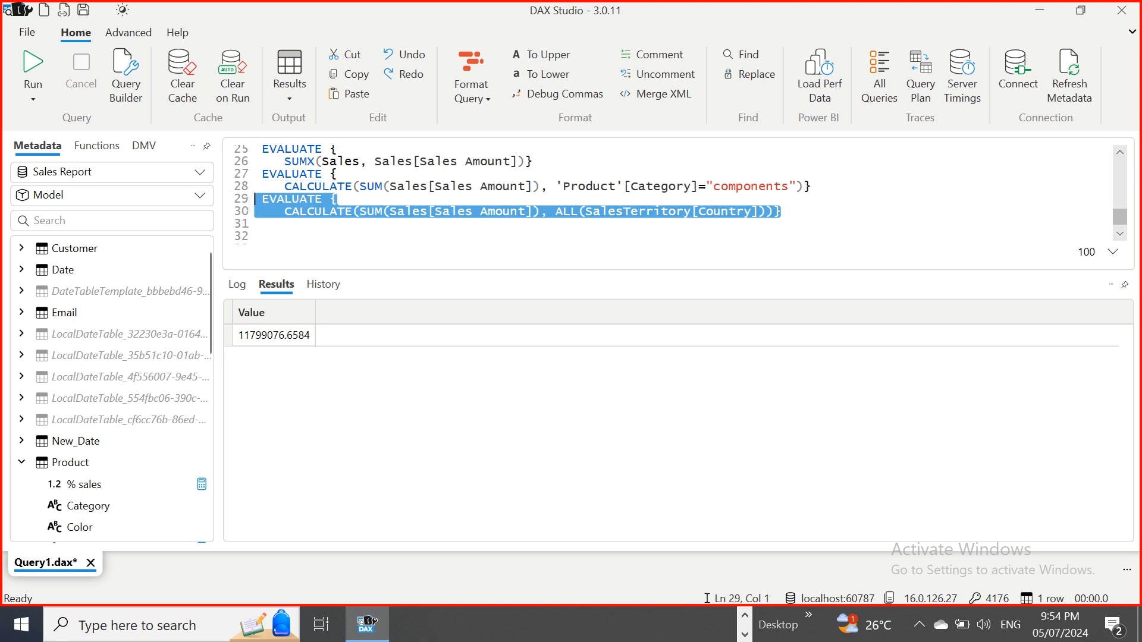
{"action": "left_click", "coordinate": [31, 68]}
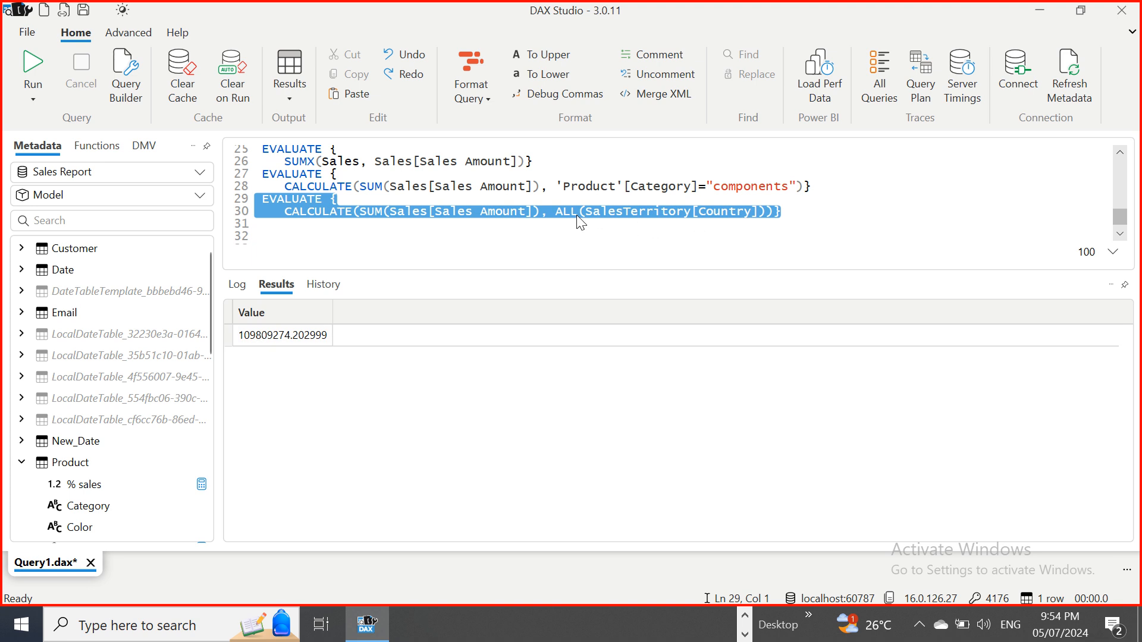
- Switch to the Power BI report and copy the full formula of the Sales (ALL_SELECTED) measure
{"action": "left_click", "coordinate": [744, 616]}
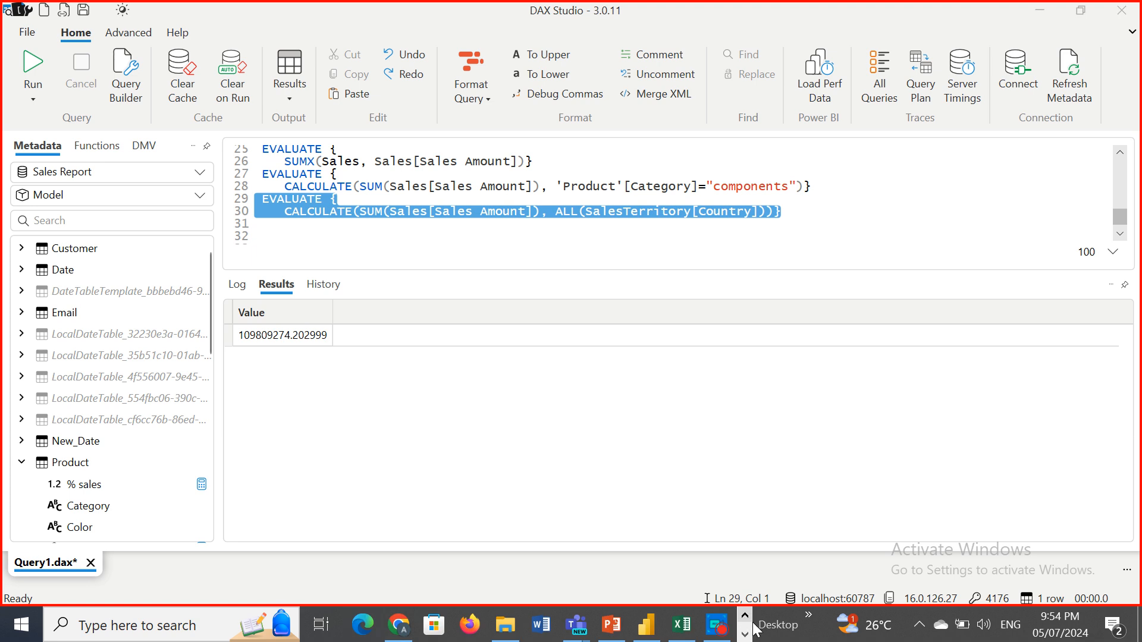
{"action": "left_click", "coordinate": [647, 624]}
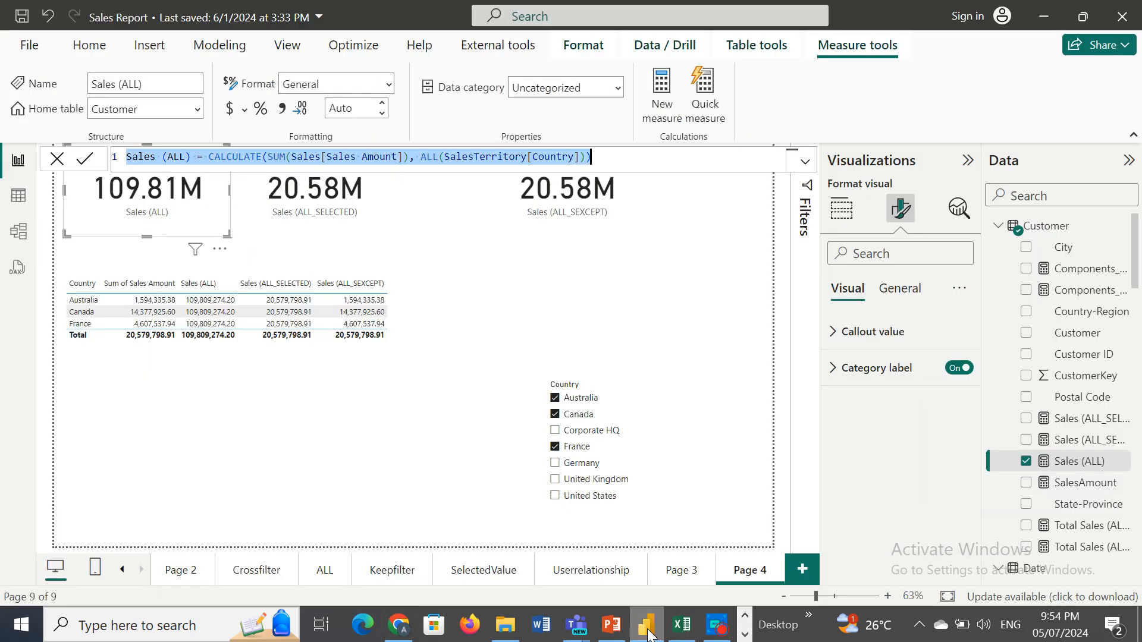
{"action": "left_click", "coordinate": [349, 198]}
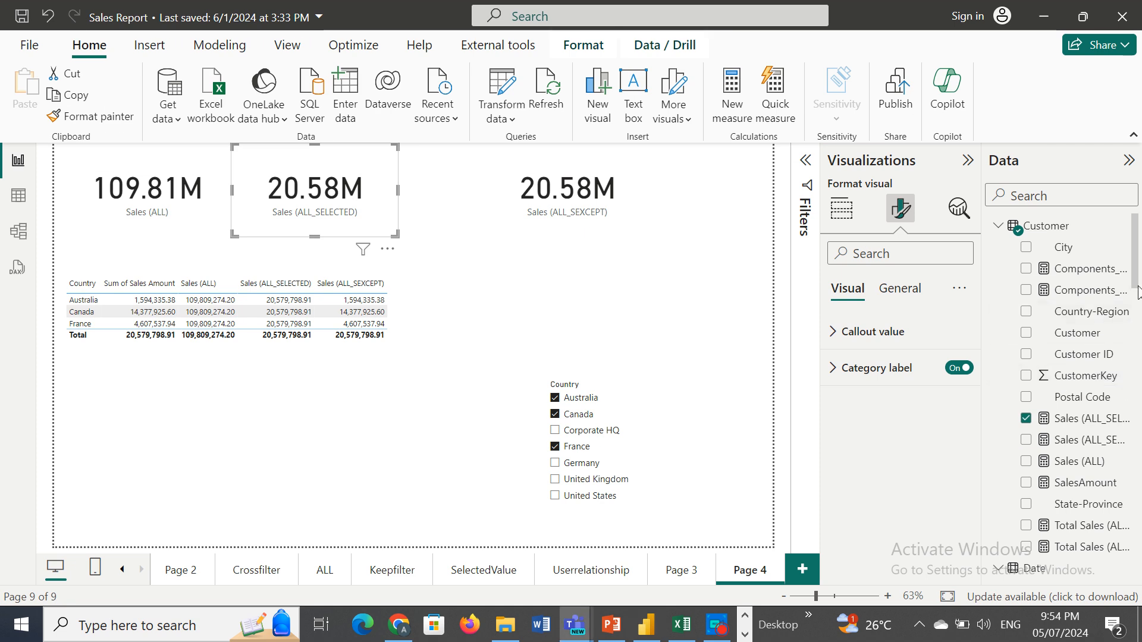
{"action": "left_click_drag", "start_coordinate": [1137, 275], "coordinate": [1138, 215]}
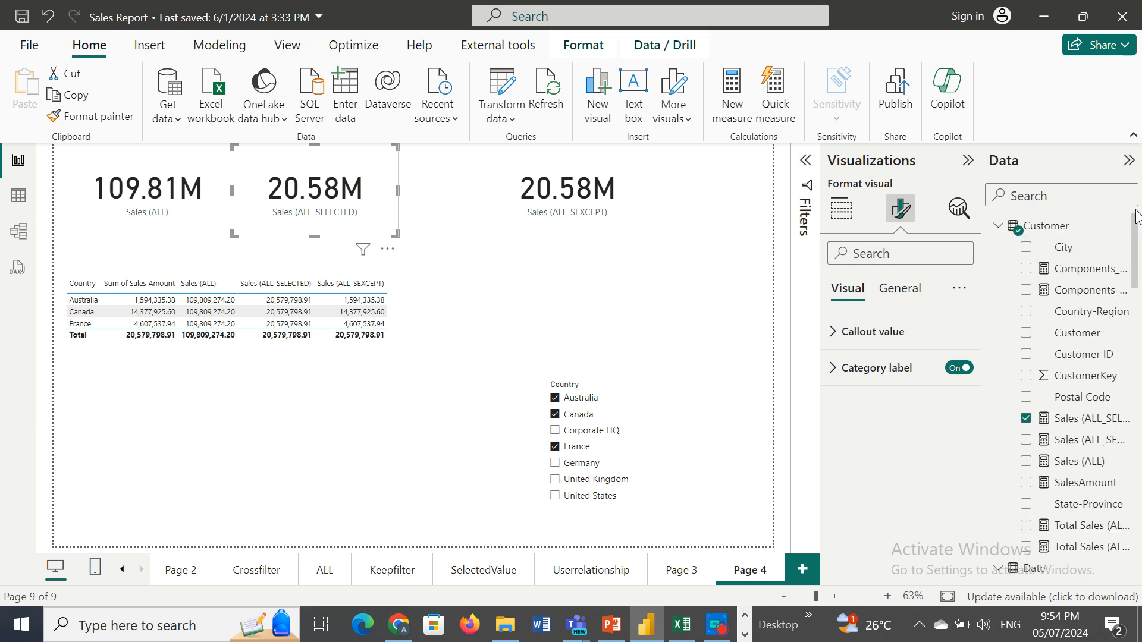
{"action": "left_click", "coordinate": [1093, 424]}
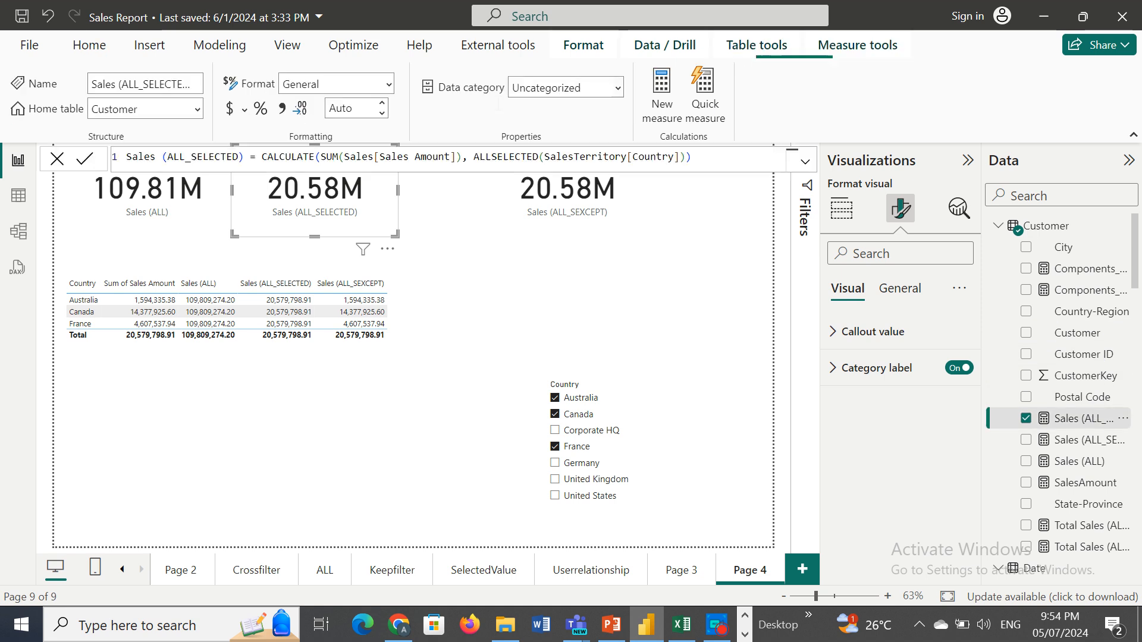
{"action": "left_click", "coordinate": [450, 156]}
{"action": "key", "text": "ctrl+a"}
{"action": "key", "text": "ctrl+c"}
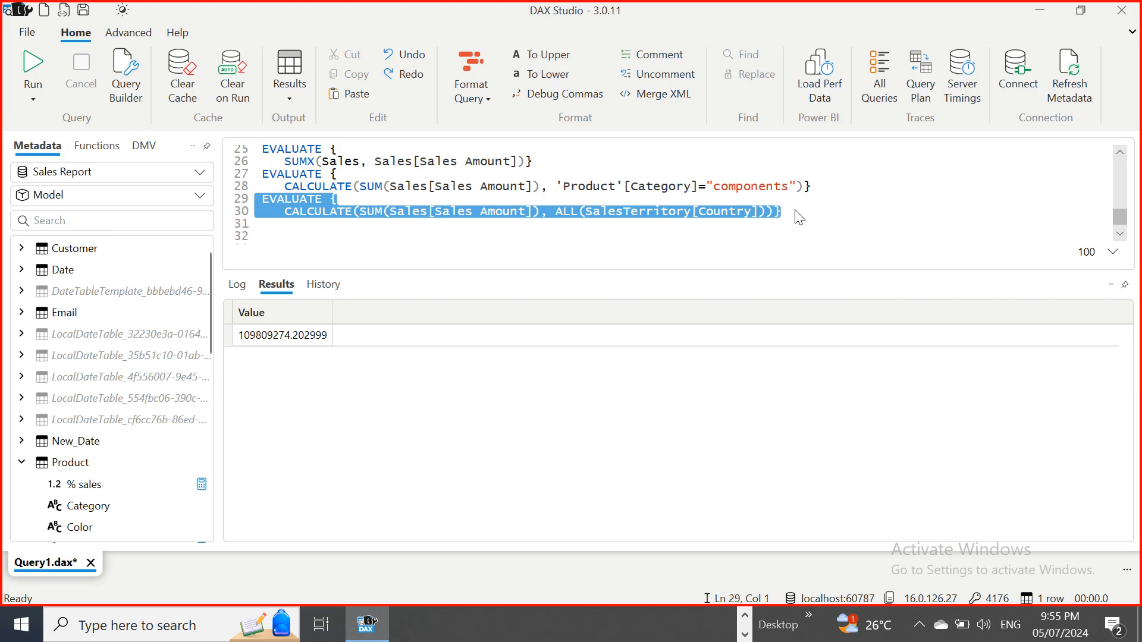
- Paste the ALLSELECTED formula below the ALL query in DAX Studio and replace its measure name with EVALUATE on a separate line
{"action": "left_click", "coordinate": [796, 212]}
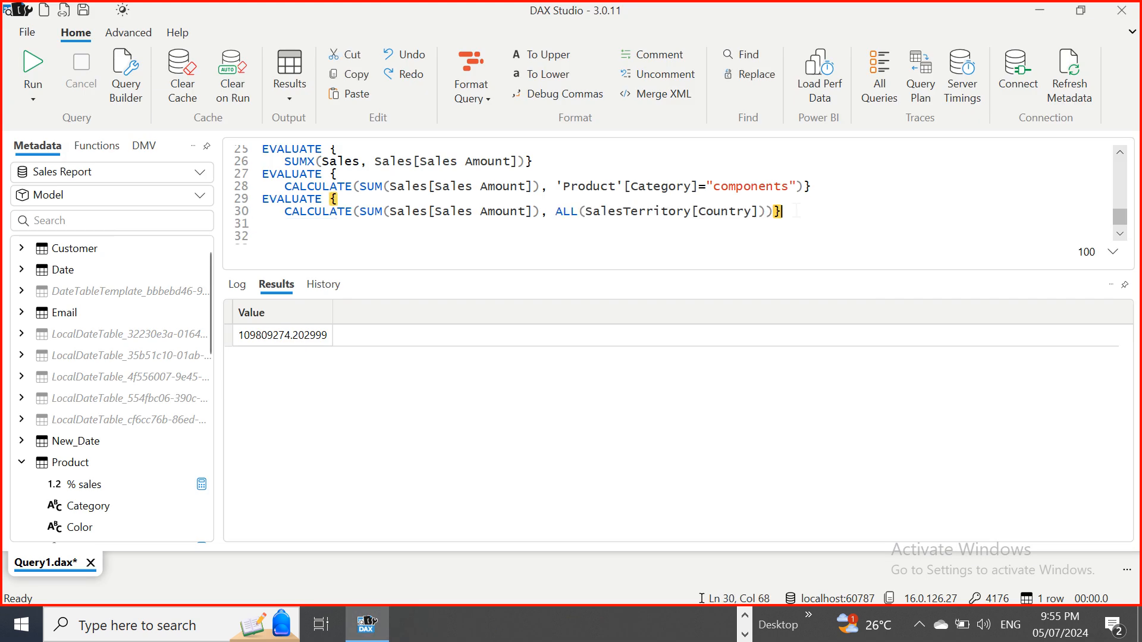
{"action": "key", "text": "Return"}
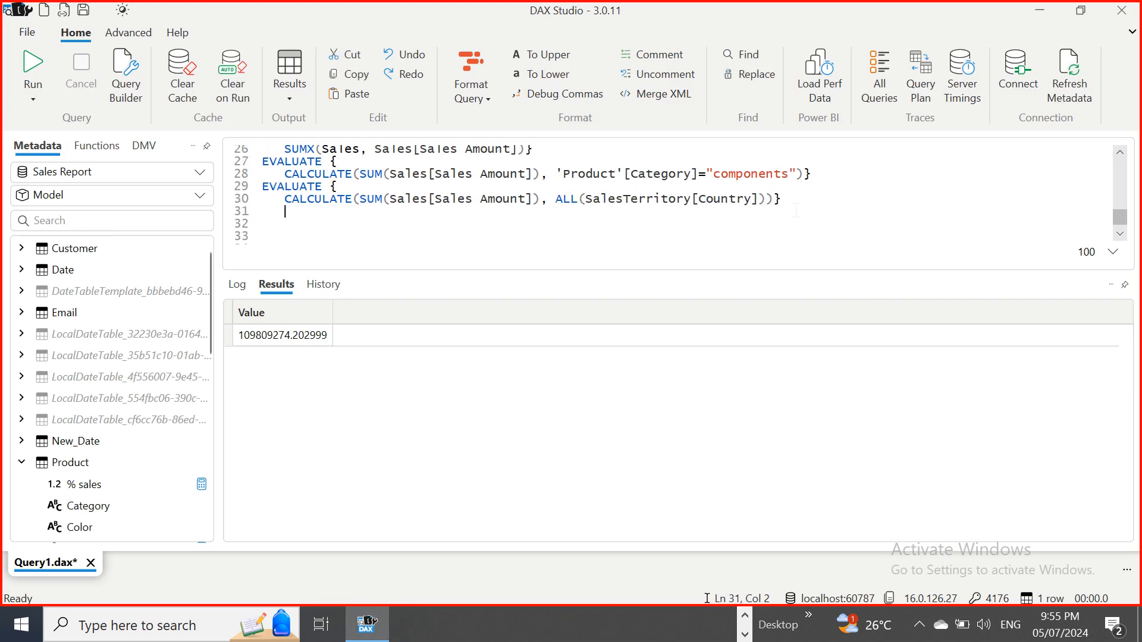
{"action": "key", "text": "BackSpace"}
{"action": "key", "text": "ctrl+v"}
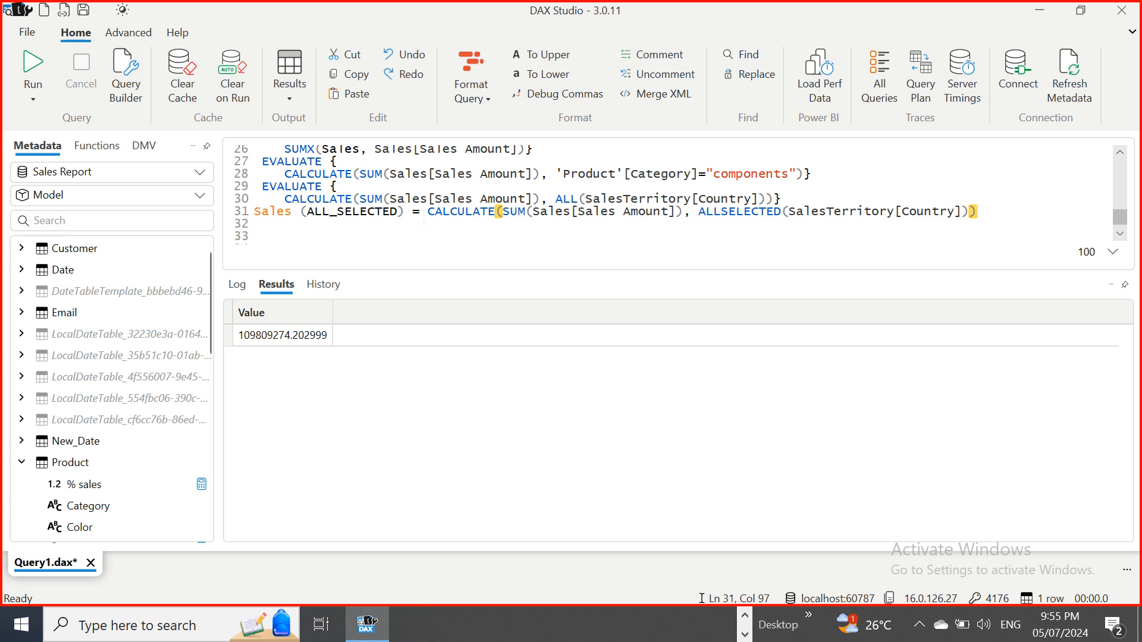
{"action": "left_click_drag", "start_coordinate": [422, 214], "coordinate": [252, 216]}
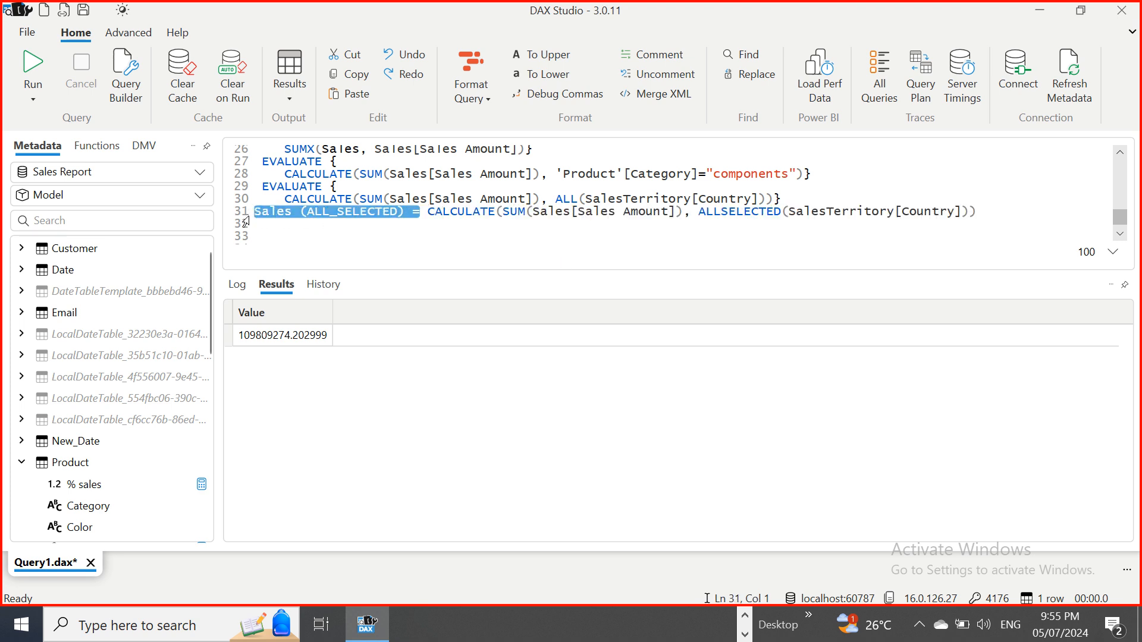
{"action": "type", "text": "Eval"}
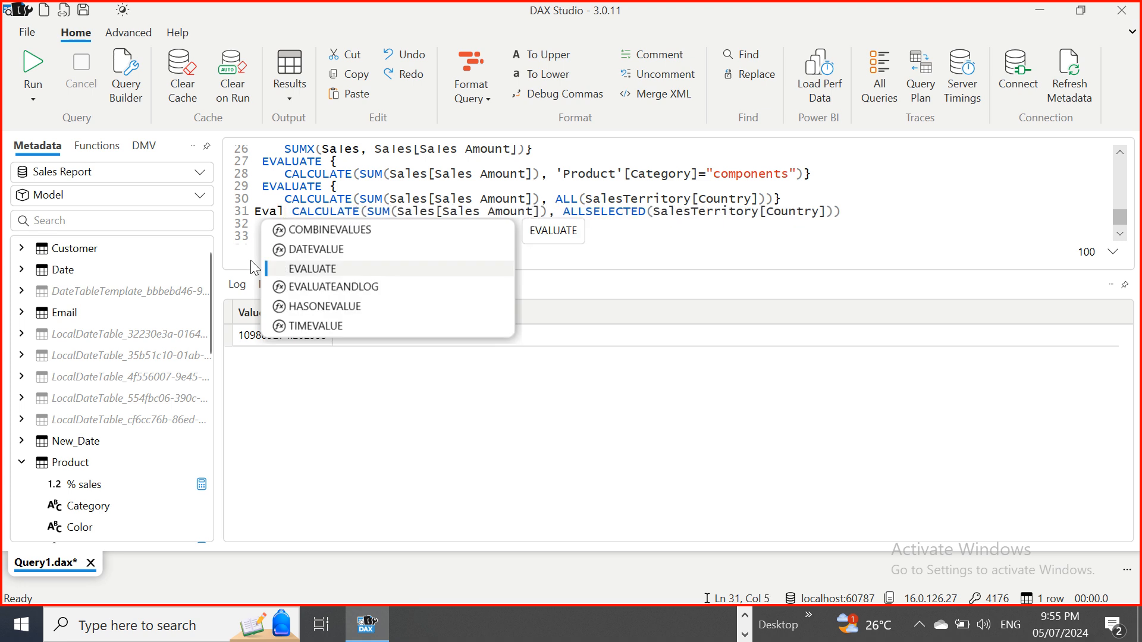
{"action": "double_click", "coordinate": [307, 269]}
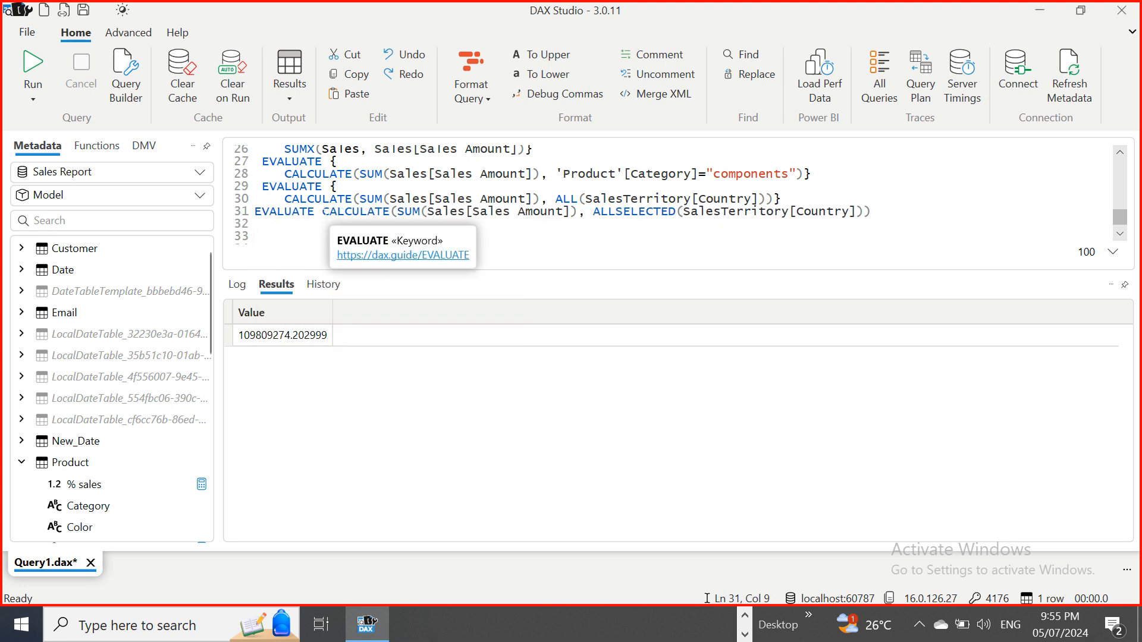
{"action": "key", "text": "Return"}
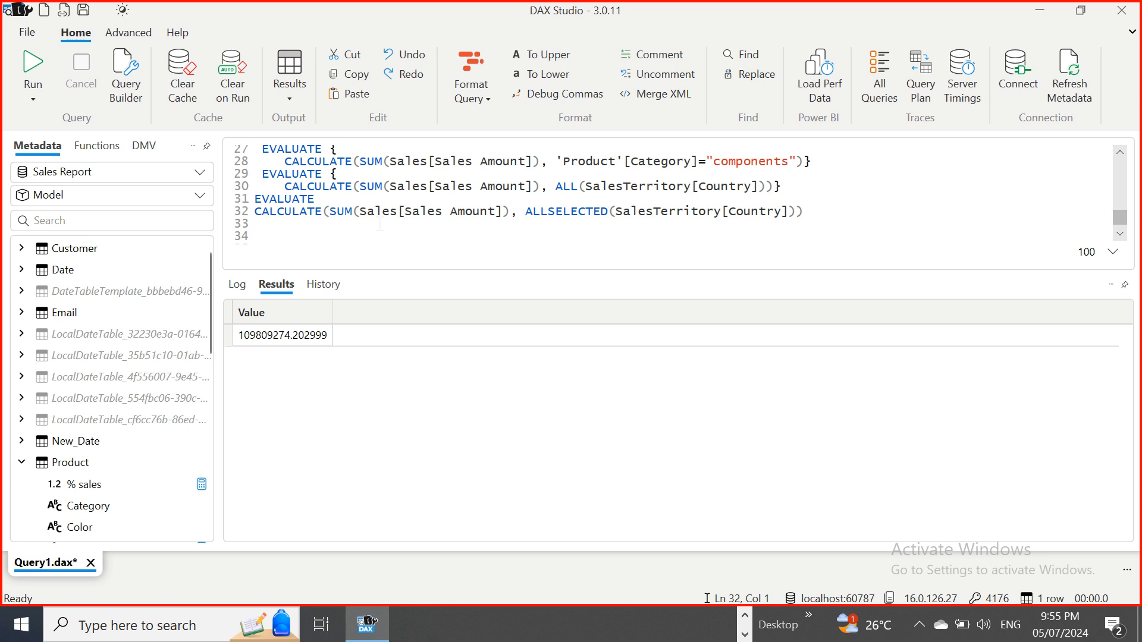
- Enclose the ALLSELECTED expression in curly braces and run only that EVALUATE query
{"action": "left_click", "coordinate": [810, 218]}
{"action": "type", "text": "}"}
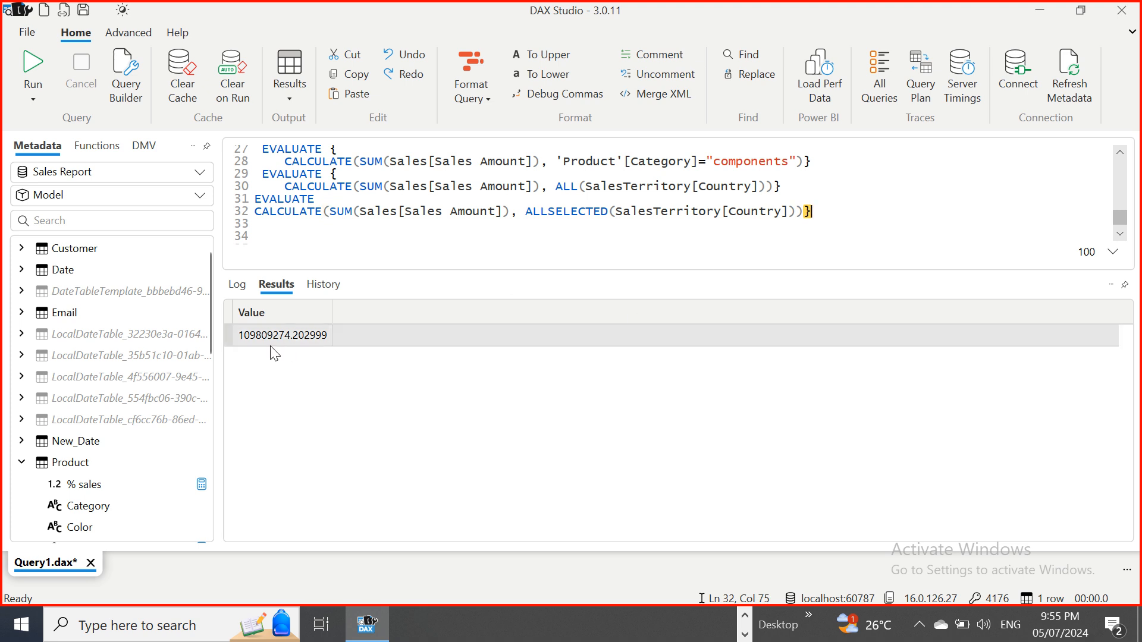
{"action": "left_click", "coordinate": [323, 199]}
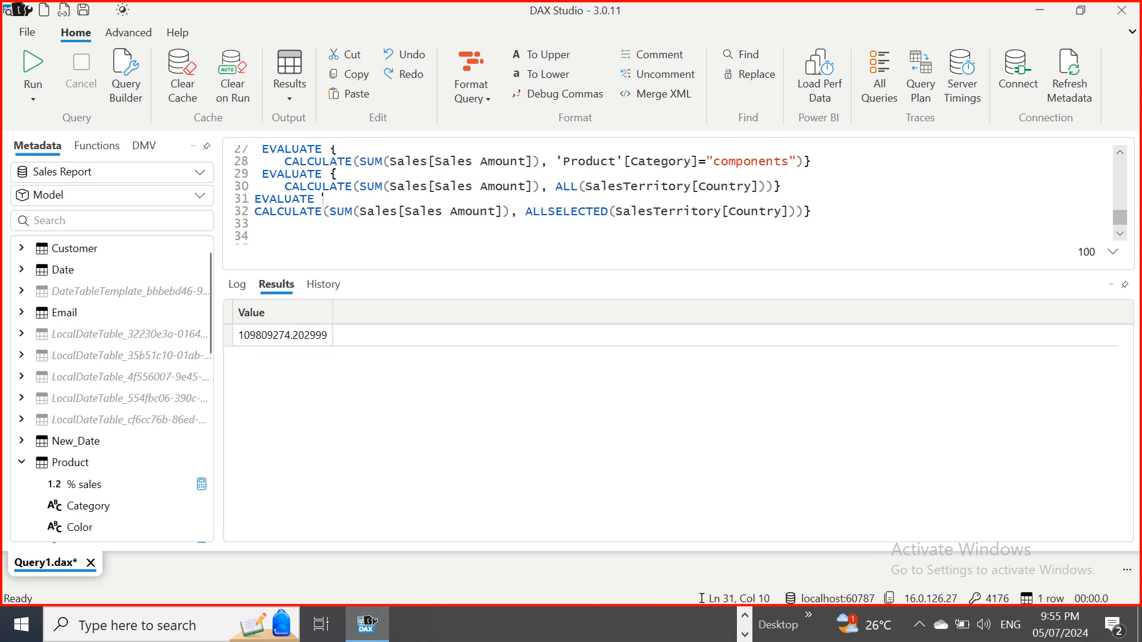
{"action": "type", "text": "{"}
{"action": "left_click", "coordinate": [803, 212]}
{"action": "left_click_drag", "start_coordinate": [807, 211], "coordinate": [255, 200]}
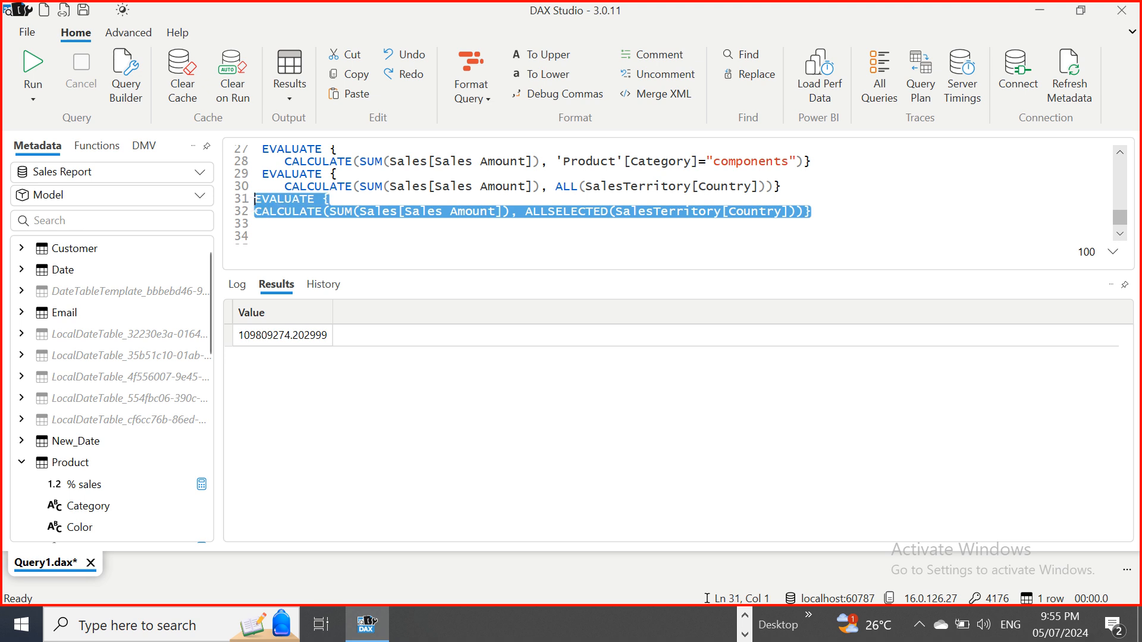
{"action": "left_click", "coordinate": [28, 70]}
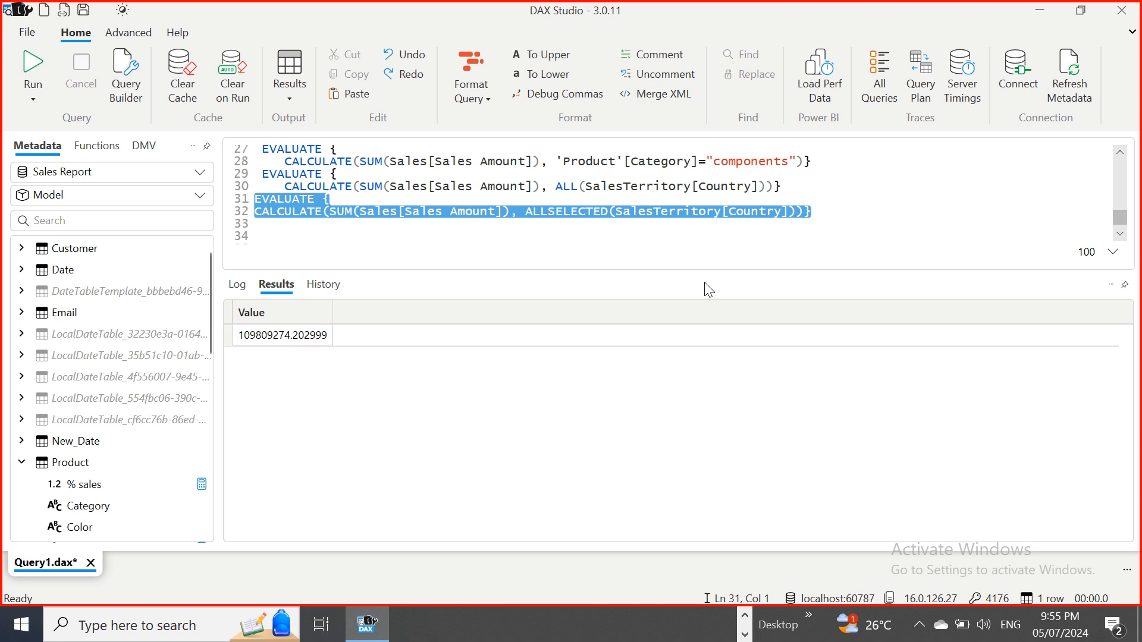
- Switch to the Power BI report and copy the full formula of the Sales (ALL_SEXCEPT) measure
{"action": "left_click", "coordinate": [744, 616]}
{"action": "left_click", "coordinate": [646, 624]}
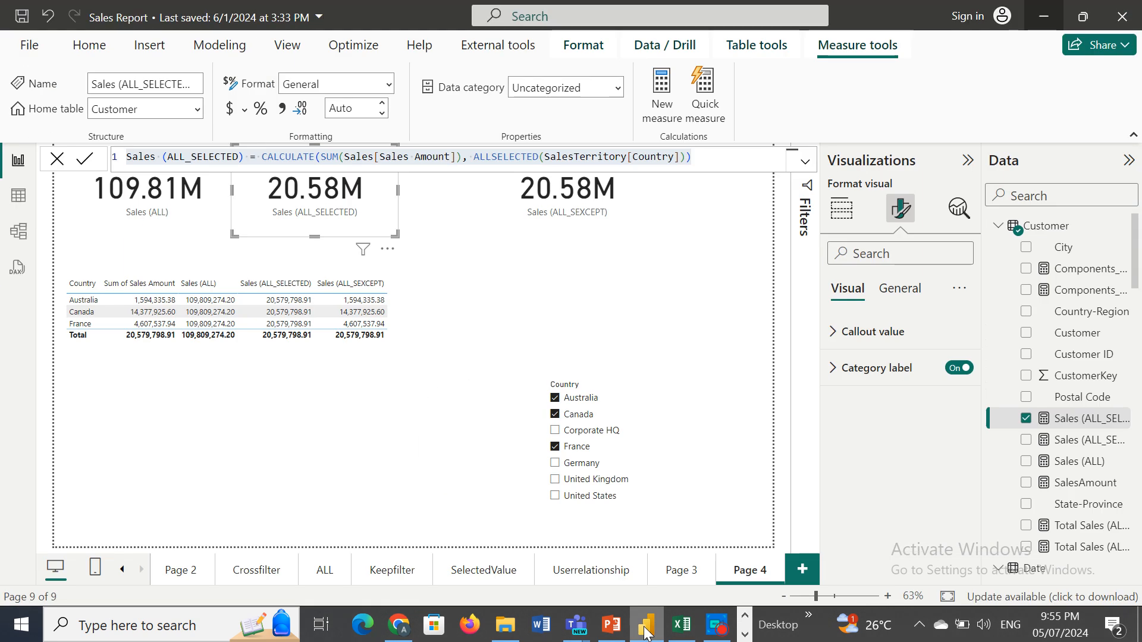
{"action": "left_click", "coordinate": [580, 233]}
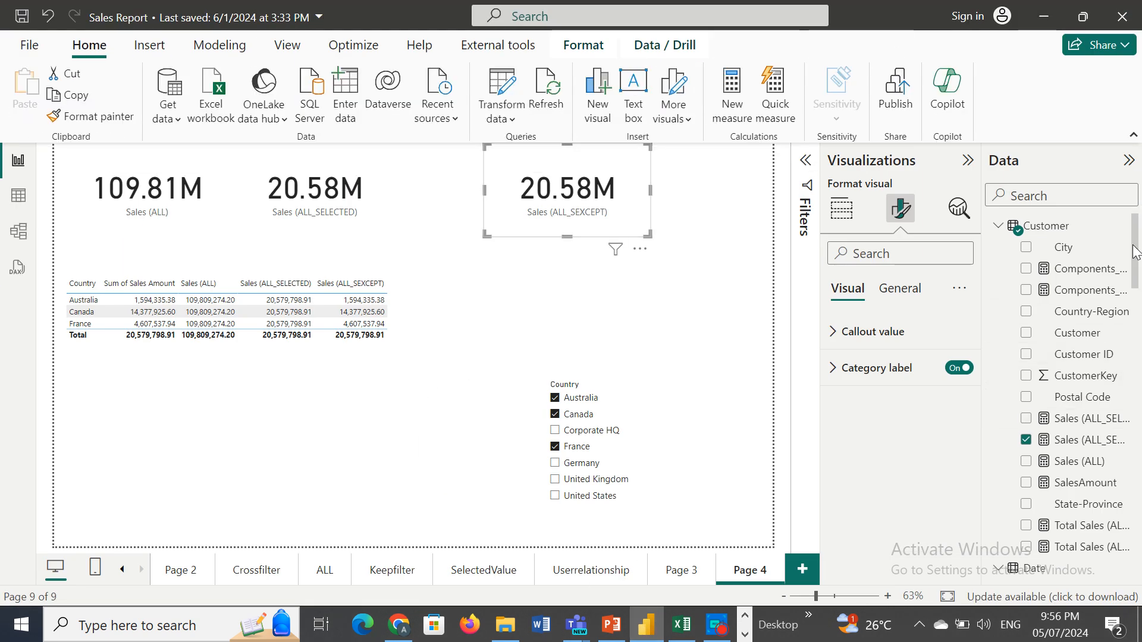
{"action": "left_click", "coordinate": [1079, 443]}
{"action": "left_click", "coordinate": [632, 157]}
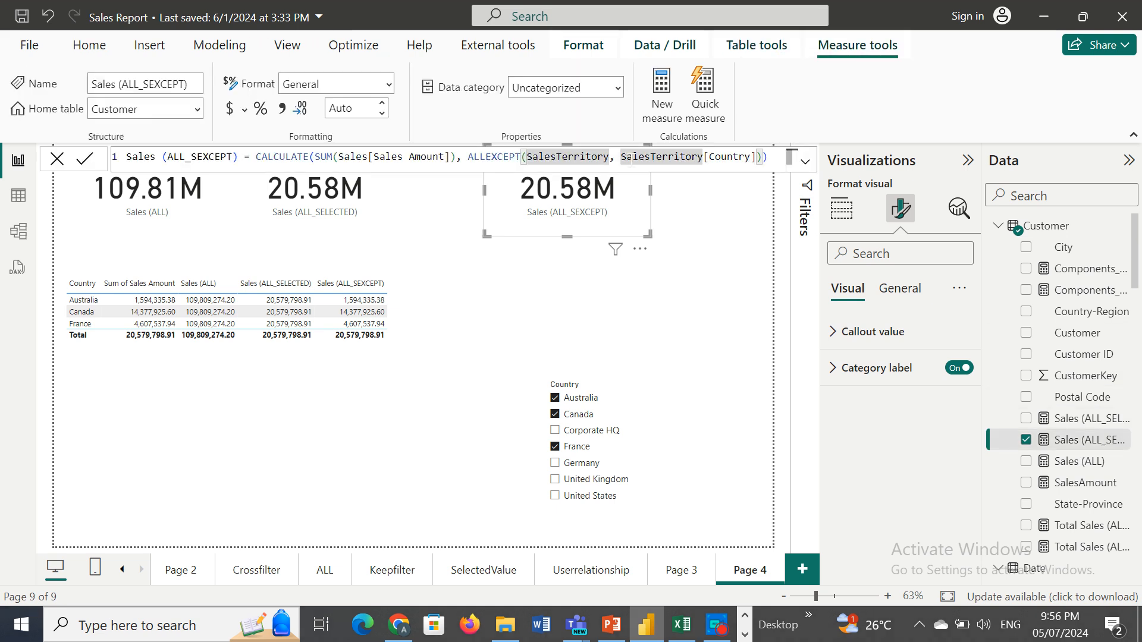
{"action": "key", "text": "ctrl+a"}
{"action": "key", "text": "ctrl+c"}
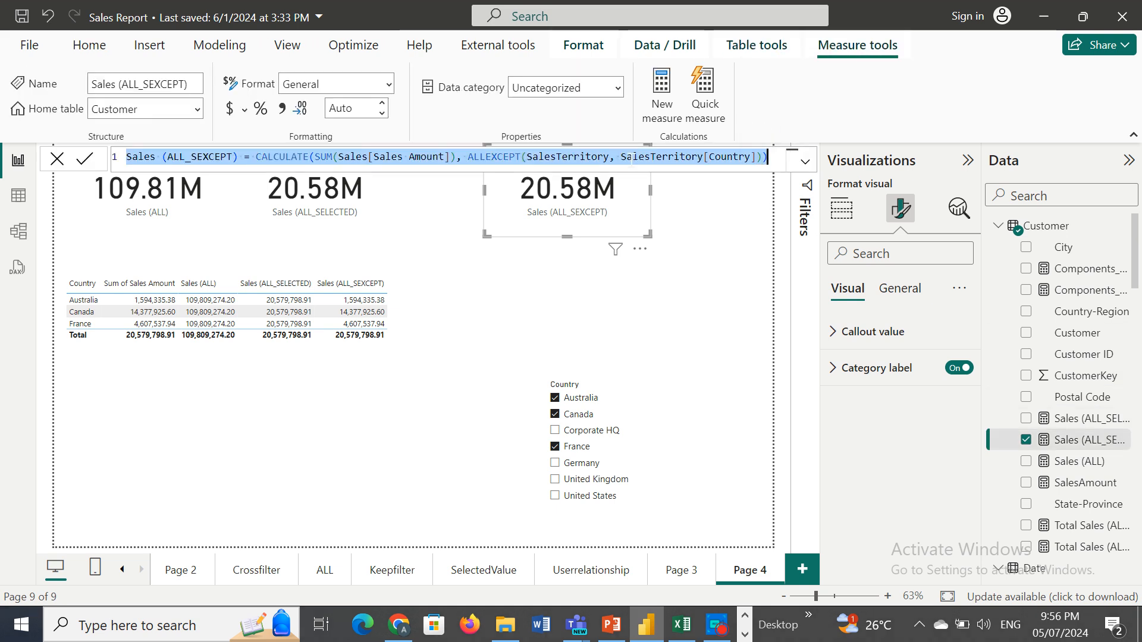
- Switch to DAX Studio, paste the ALLEXCEPT formula below the ALLSELECTED query and replace its measure name with EVALUATE
{"action": "left_click", "coordinate": [1049, 21]}
{"action": "left_click", "coordinate": [831, 221]}
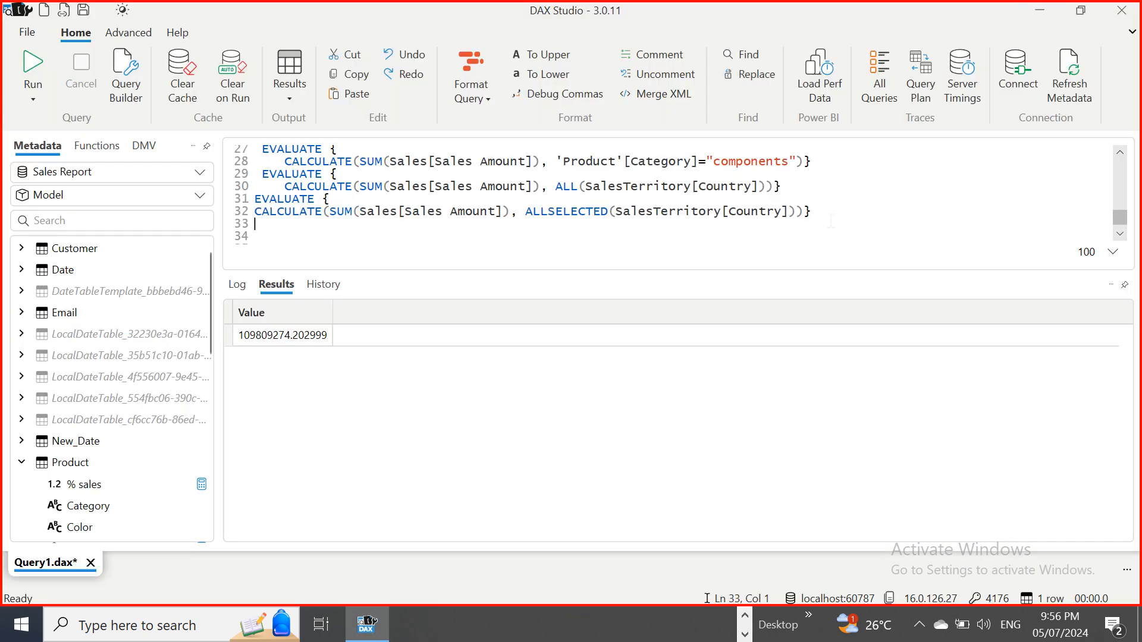
{"action": "key", "text": "Return"}
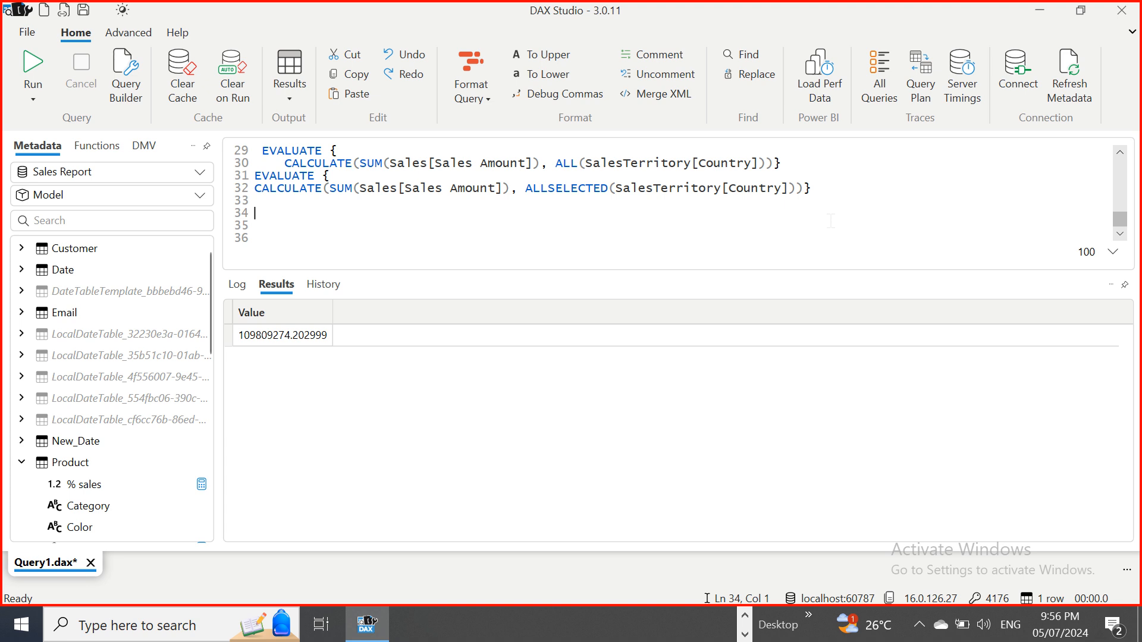
{"action": "key", "text": "ctrl+v"}
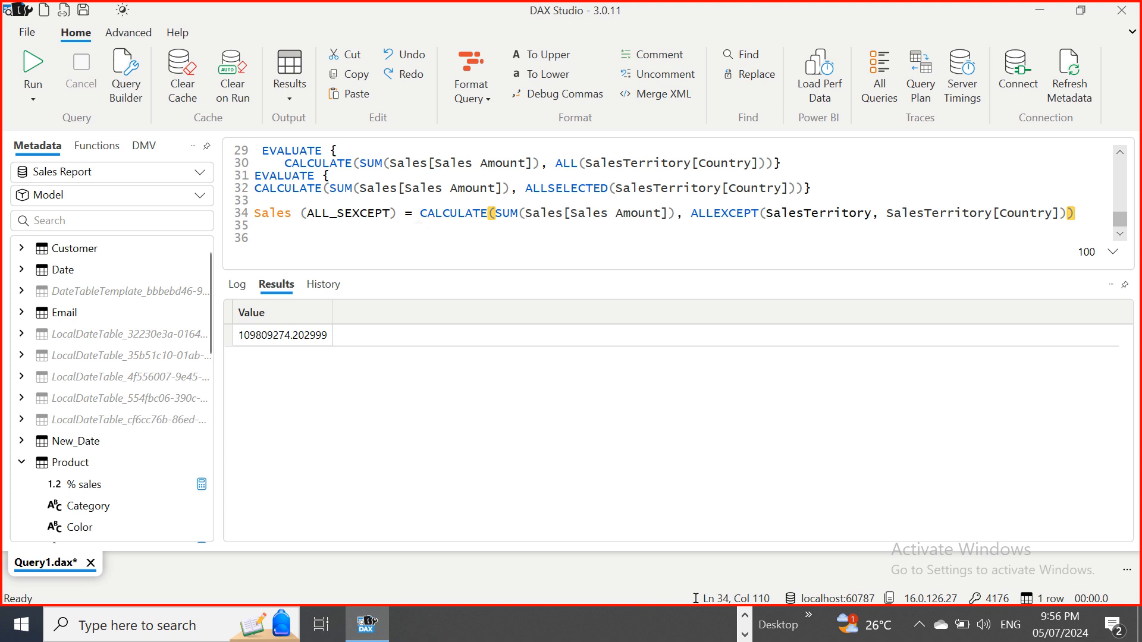
{"action": "left_click_drag", "start_coordinate": [420, 216], "coordinate": [254, 215]}
{"action": "type", "text": "E"}
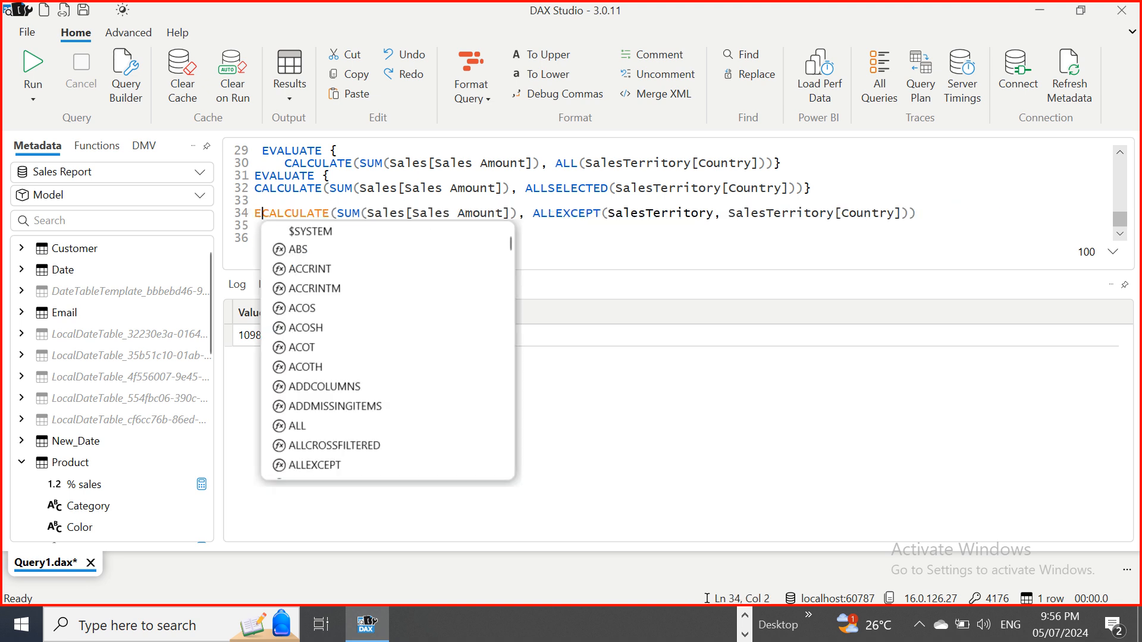
{"action": "type", "text": "va"}
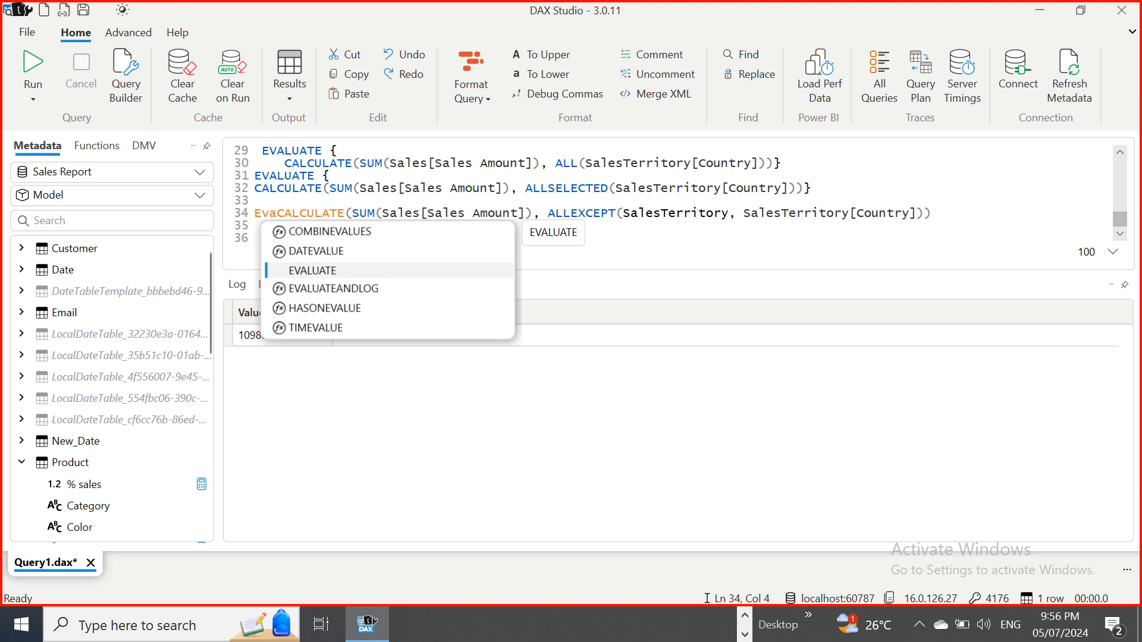
{"action": "type", "text": "l"}
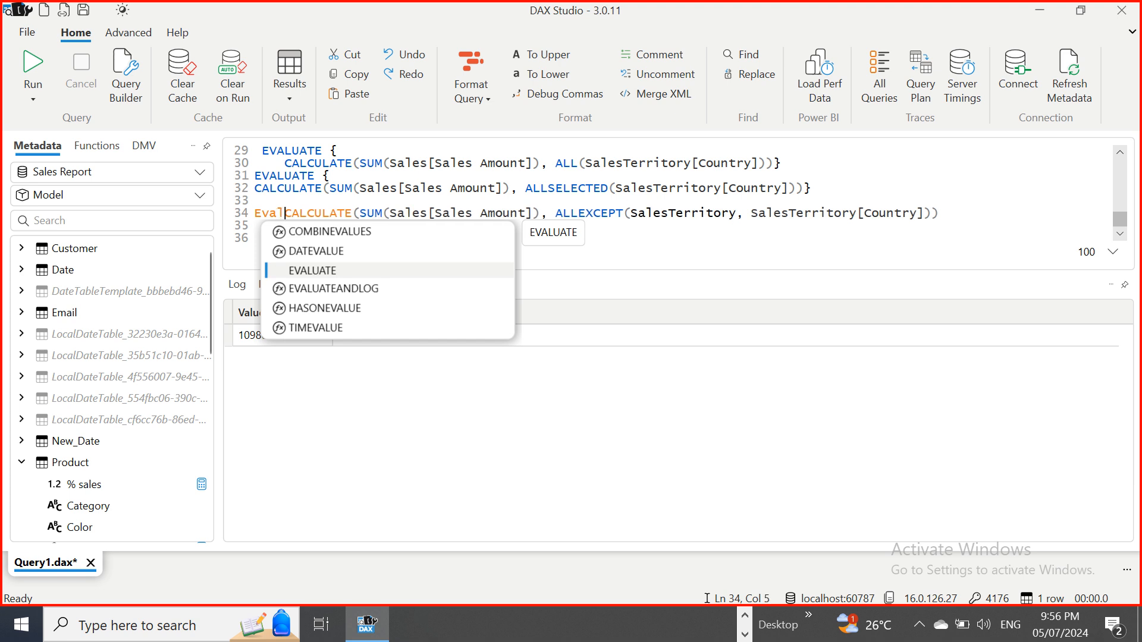
{"action": "double_click", "coordinate": [335, 273]}
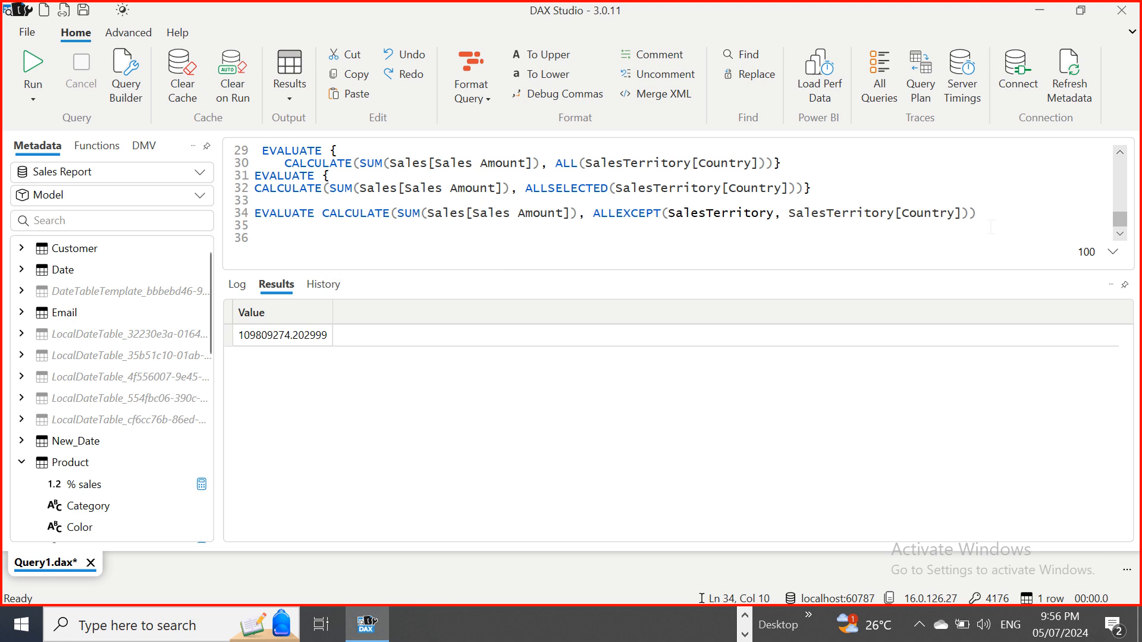
- Format only the ALLEXCEPT query with the Long line (Default) query layout
{"action": "left_click_drag", "start_coordinate": [991, 228], "coordinate": [254, 213]}
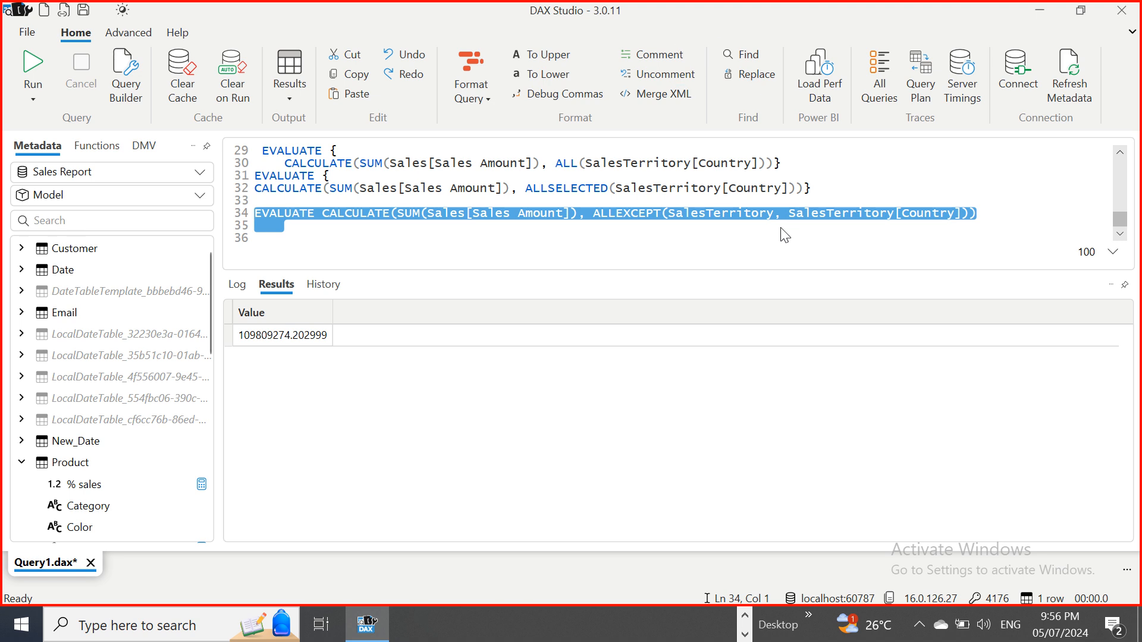
{"action": "left_click", "coordinate": [488, 101]}
{"action": "left_click", "coordinate": [508, 120]}
{"action": "left_click", "coordinate": [488, 97]}
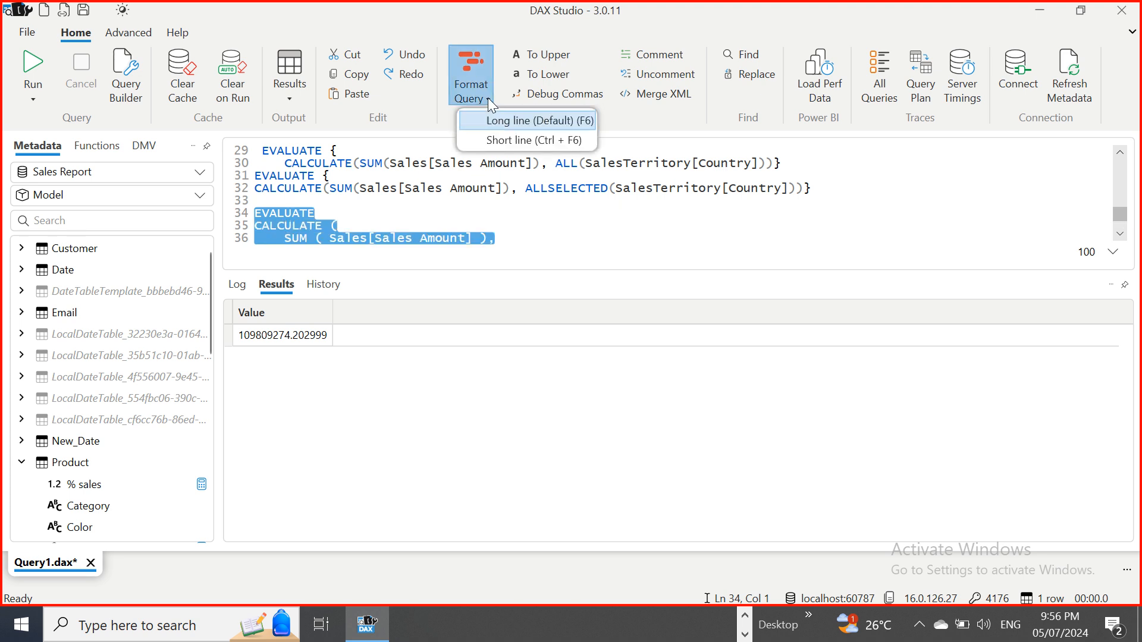
{"action": "left_click", "coordinate": [511, 240]}
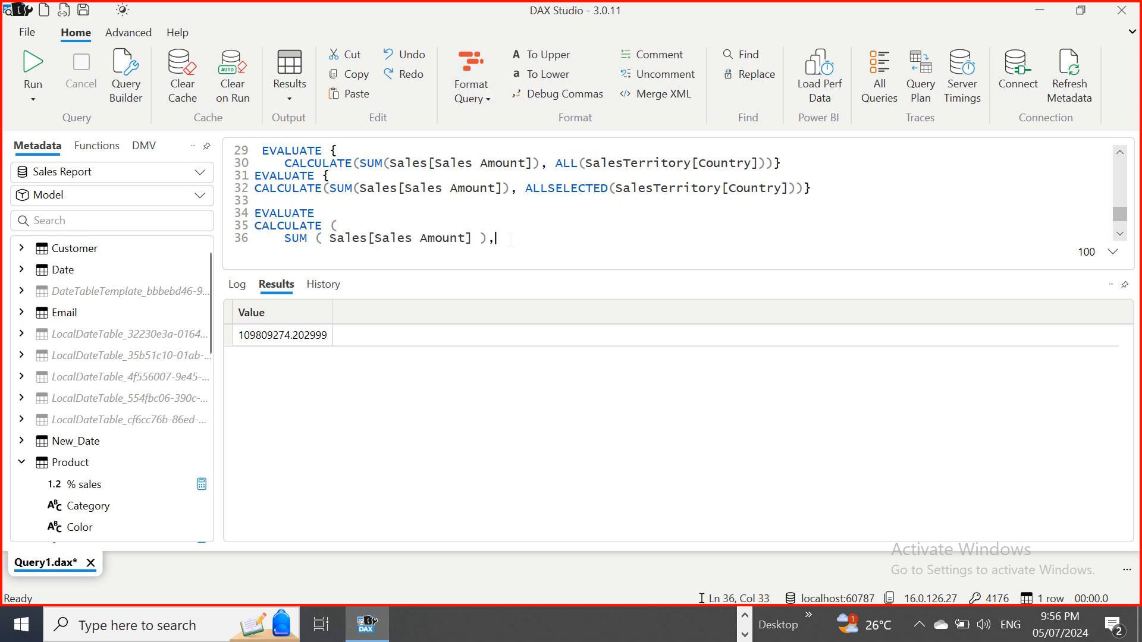
{"action": "type", "text": "ALLEXCEPT ( SalesTerritory, SalesTerritory[Country] )"}
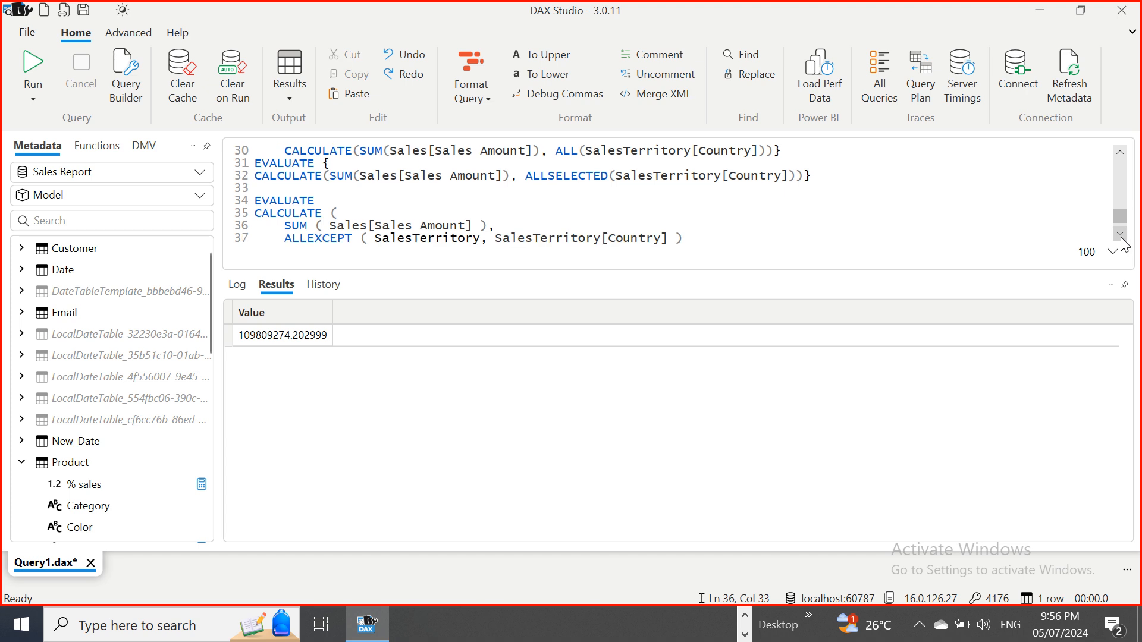
- Try to run only the formatted ALLEXCEPT EVALUATE query without curly braces
{"action": "scroll", "coordinate": [692, 242], "scroll_direction": "down", "scroll_amount": 1}
{"action": "left_click_drag", "start_coordinate": [684, 213], "coordinate": [261, 188]}
{"action": "mouse_move", "coordinate": [274, 237]}
{"action": "left_mouse_down"}
{"action": "mouse_move", "coordinate": [259, 226]}
{"action": "mouse_move", "coordinate": [255, 175]}
{"action": "left_mouse_up"}
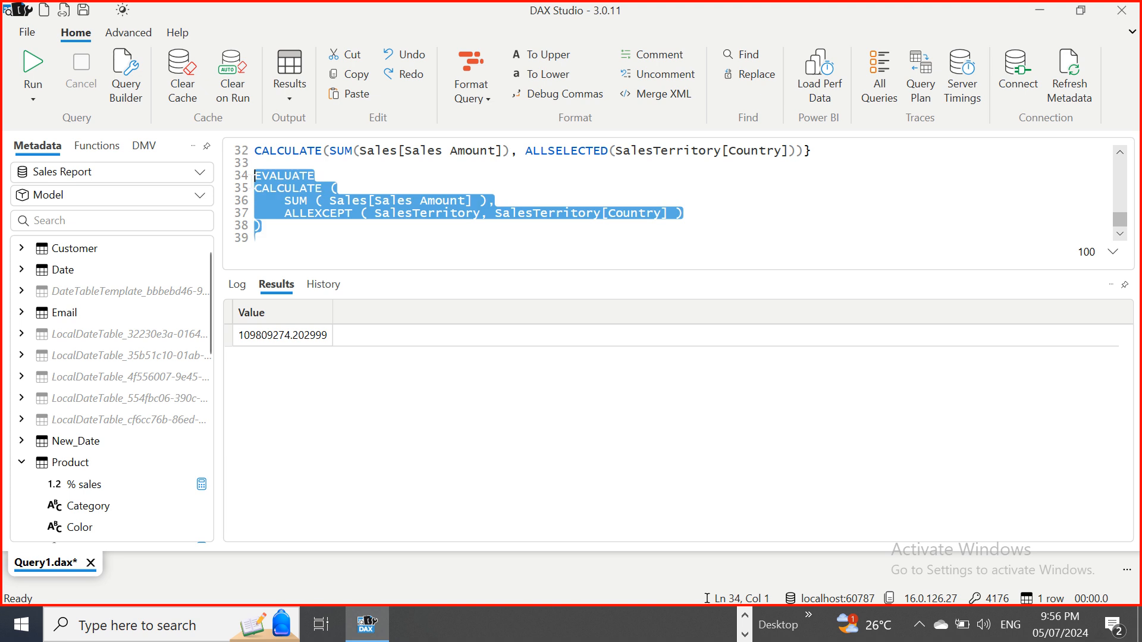
{"action": "left_click", "coordinate": [23, 62]}
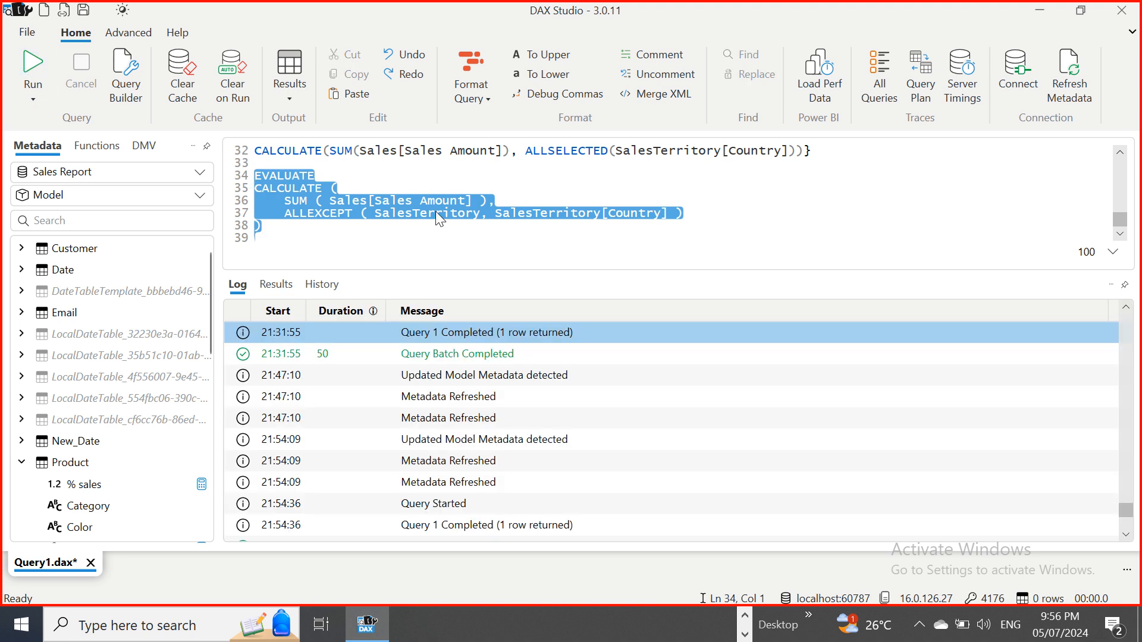
- Enclose the ALLEXCEPT CALCULATE expression in curly braces and run only that EVALUATE query
{"action": "left_click", "coordinate": [329, 177]}
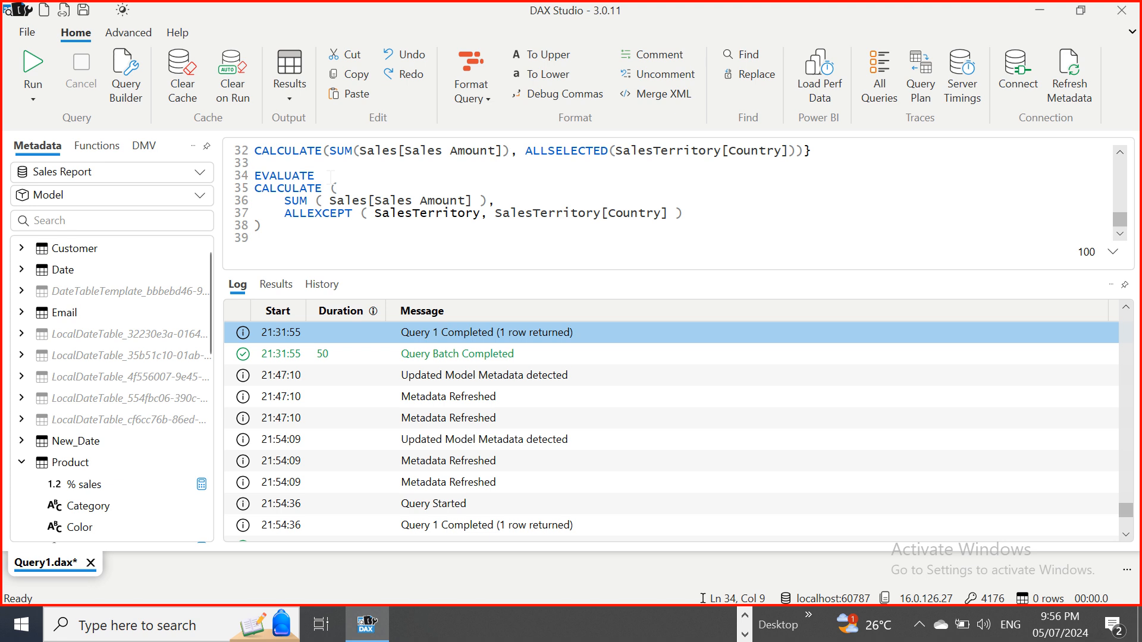
{"action": "type", "text": "{"}
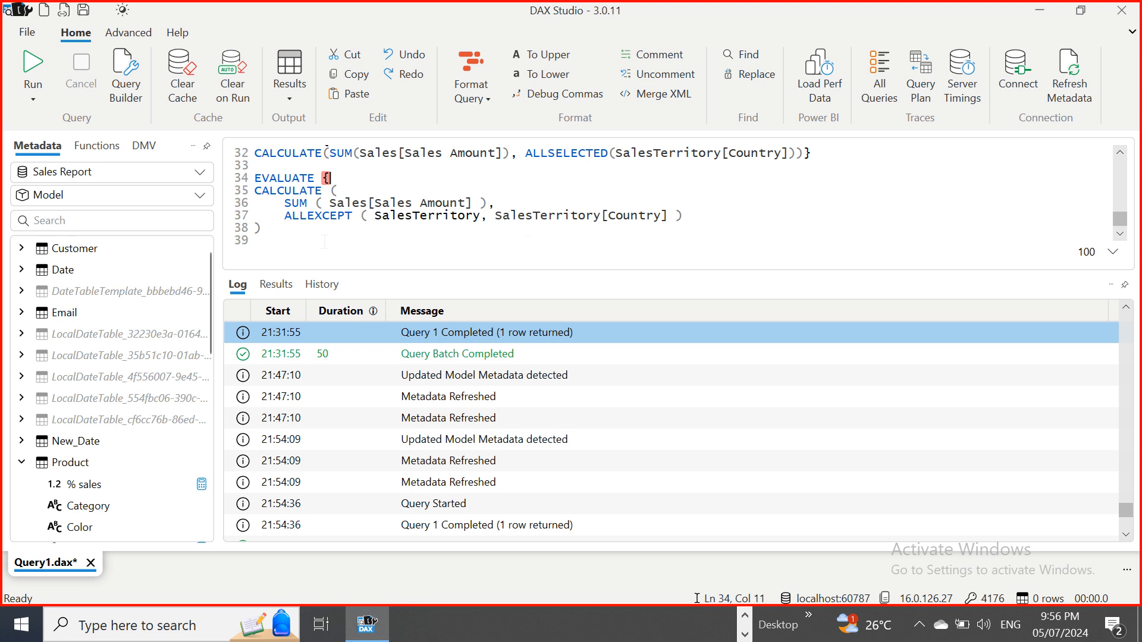
{"action": "left_click", "coordinate": [319, 241]}
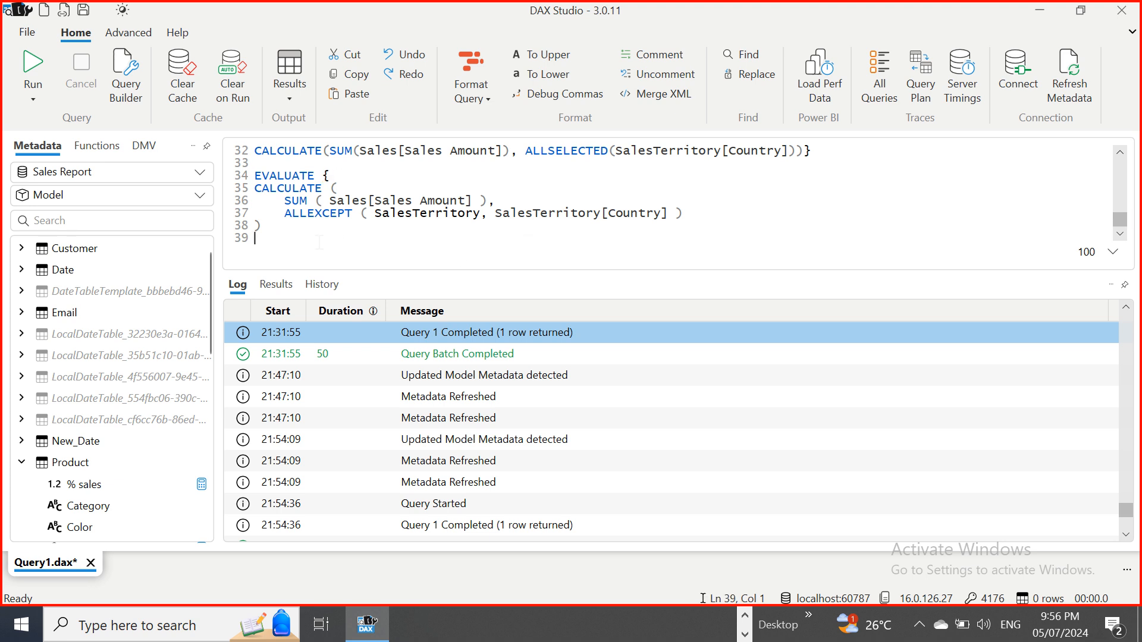
{"action": "type", "text": "}"}
{"action": "left_click_drag", "start_coordinate": [270, 240], "coordinate": [255, 175]}
{"action": "left_click", "coordinate": [33, 63]}
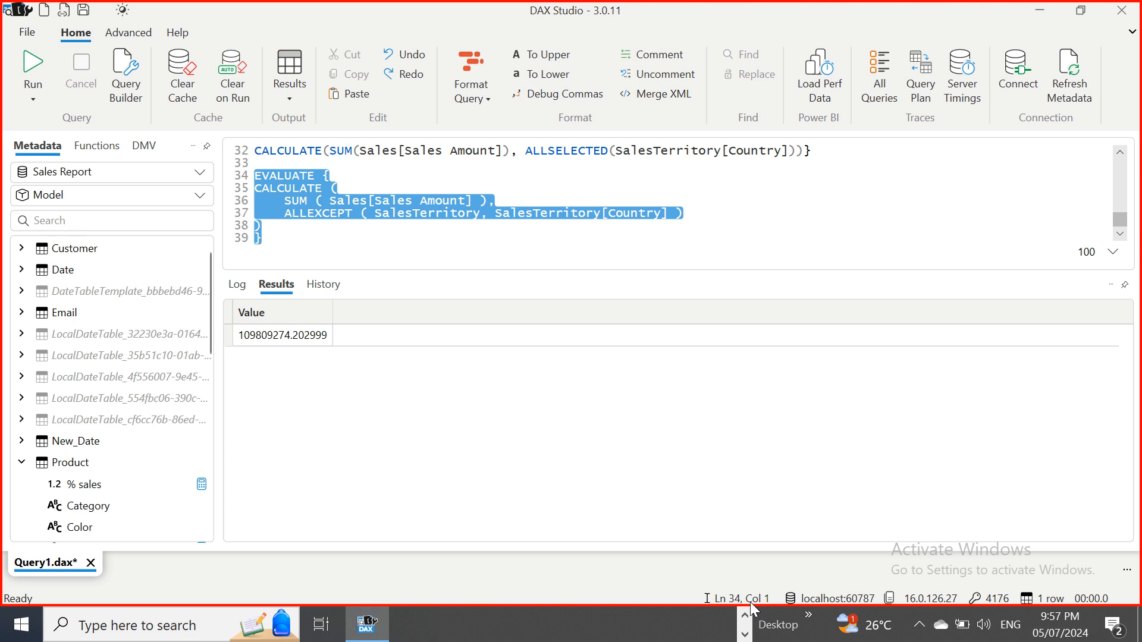
- Switch to the DAX ANALYSIS MASTER TRAINING meeting window in Microsoft Teams
{"action": "left_click", "coordinate": [745, 619]}
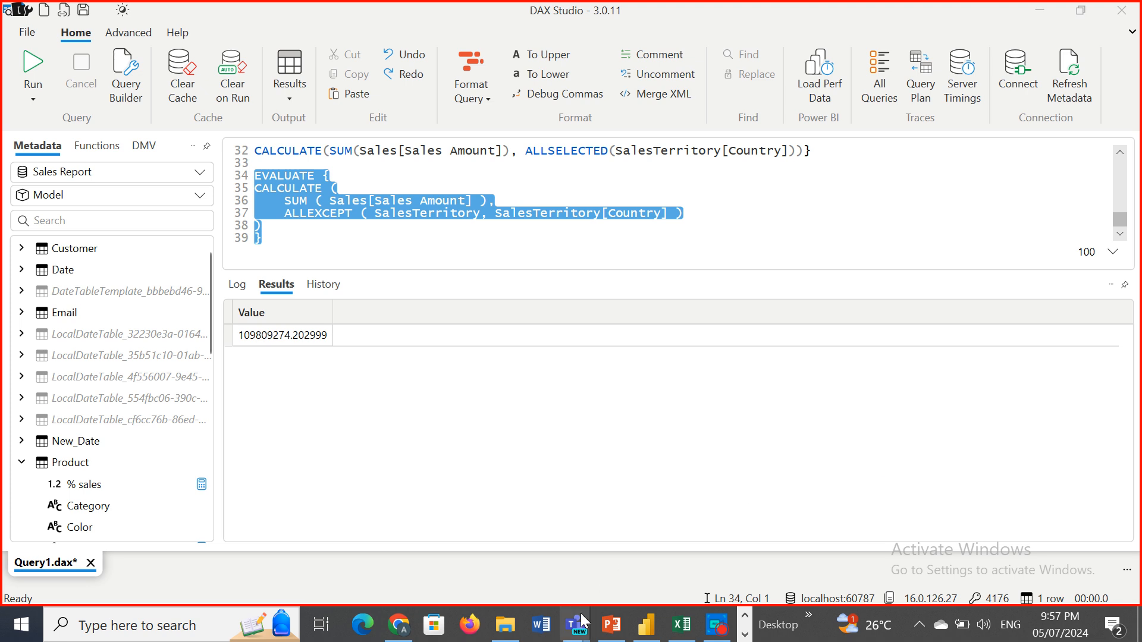
{"action": "mouse_move", "coordinate": [573, 634]}
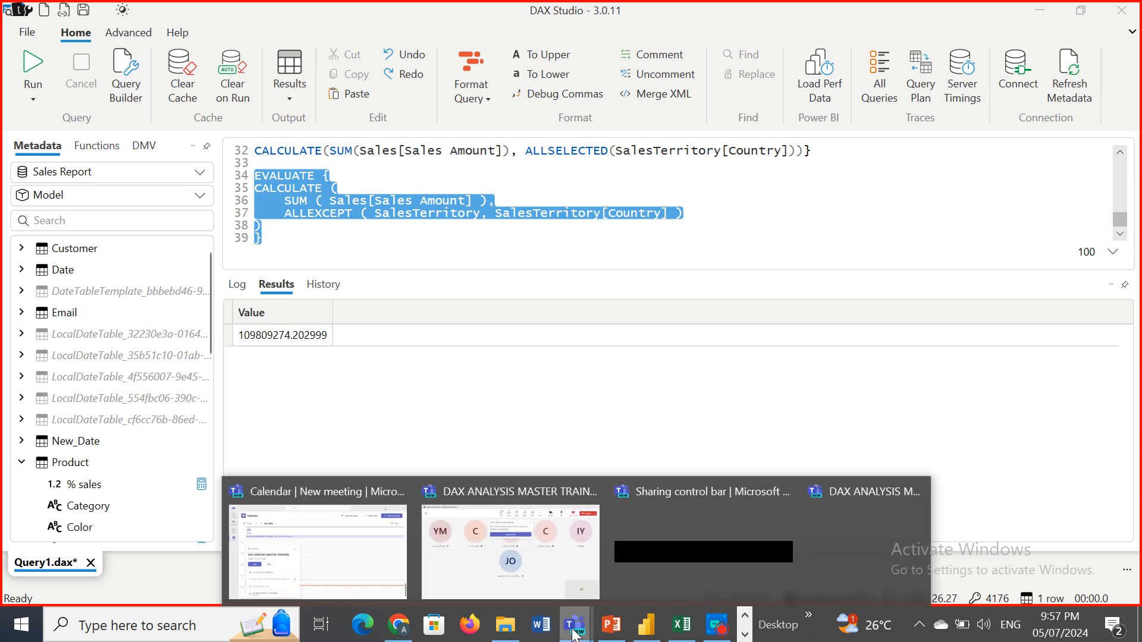
{"action": "left_click", "coordinate": [546, 566]}
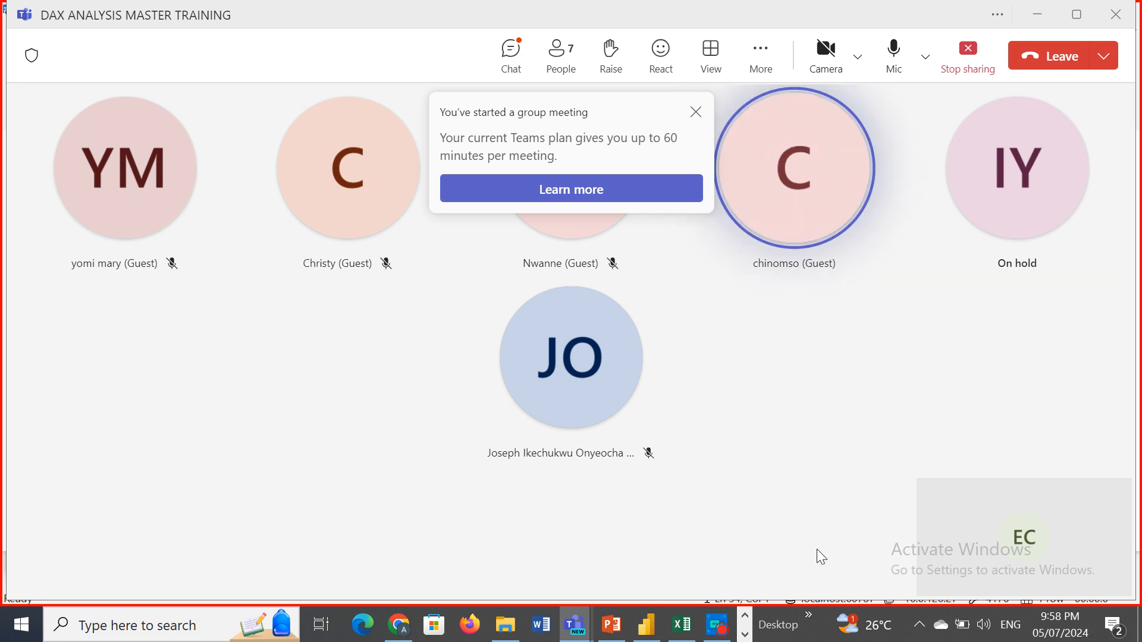
{"action": "left_click", "coordinate": [718, 632]}
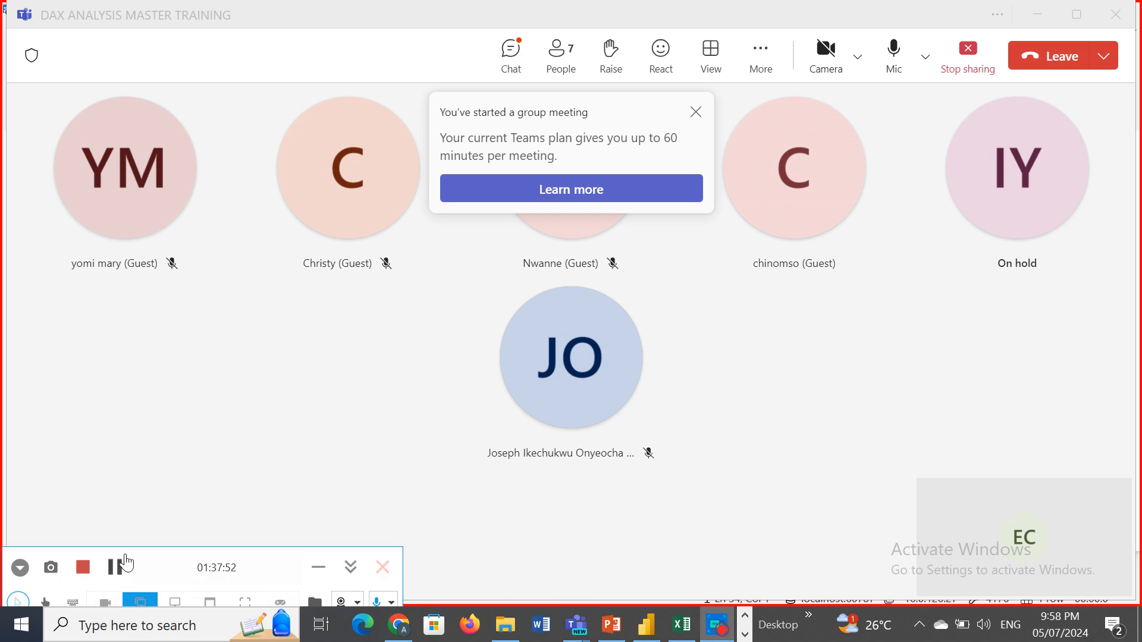